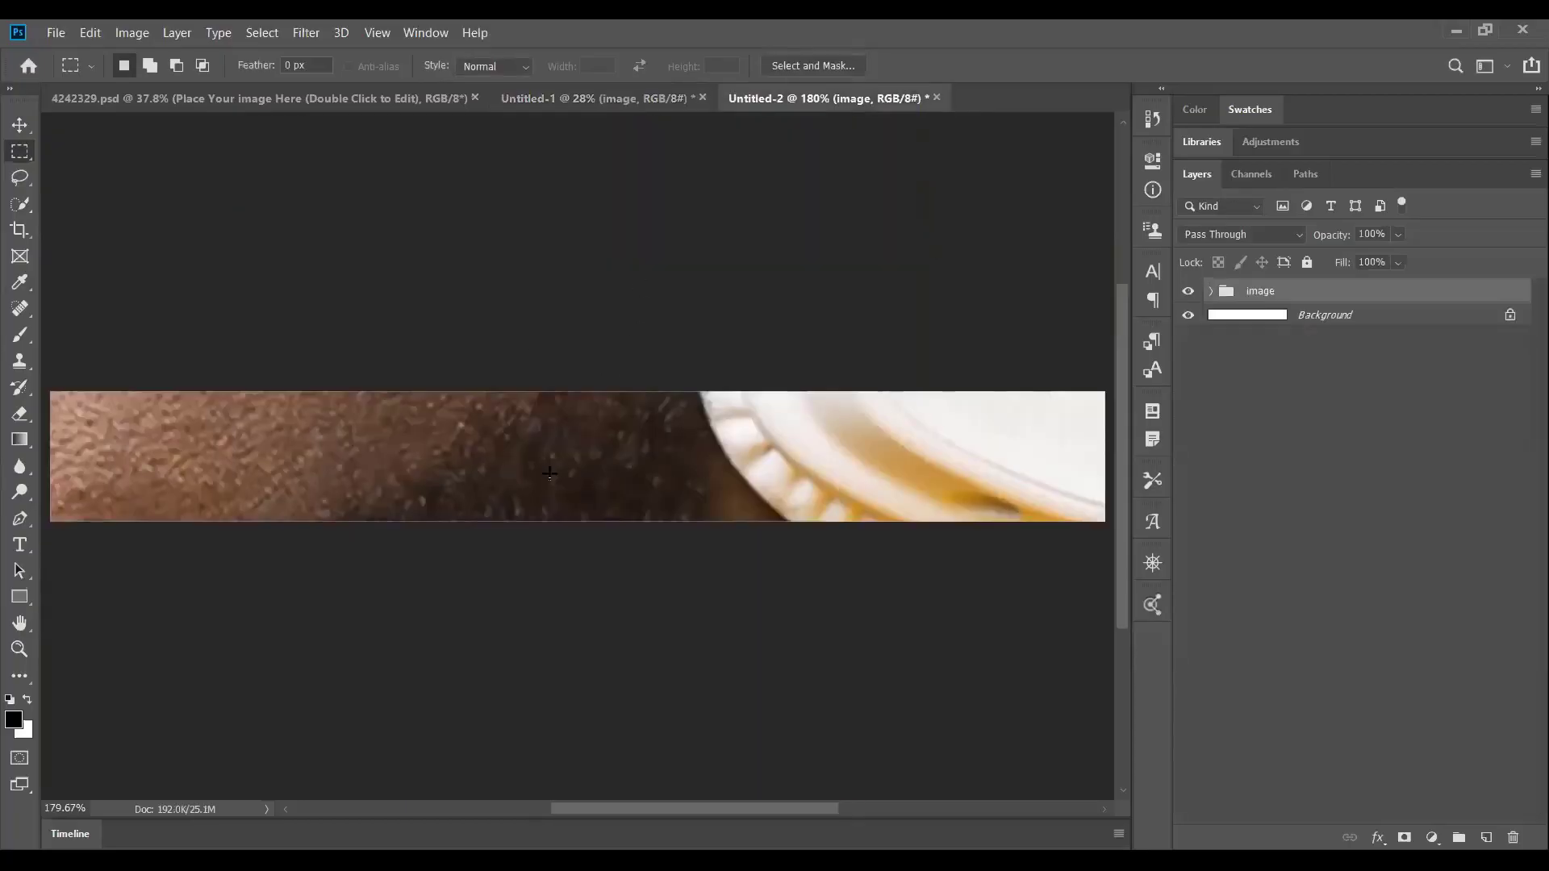
Scale the image group down to about 2.7% and place it near the banner's left end.
key("ctrl+t")
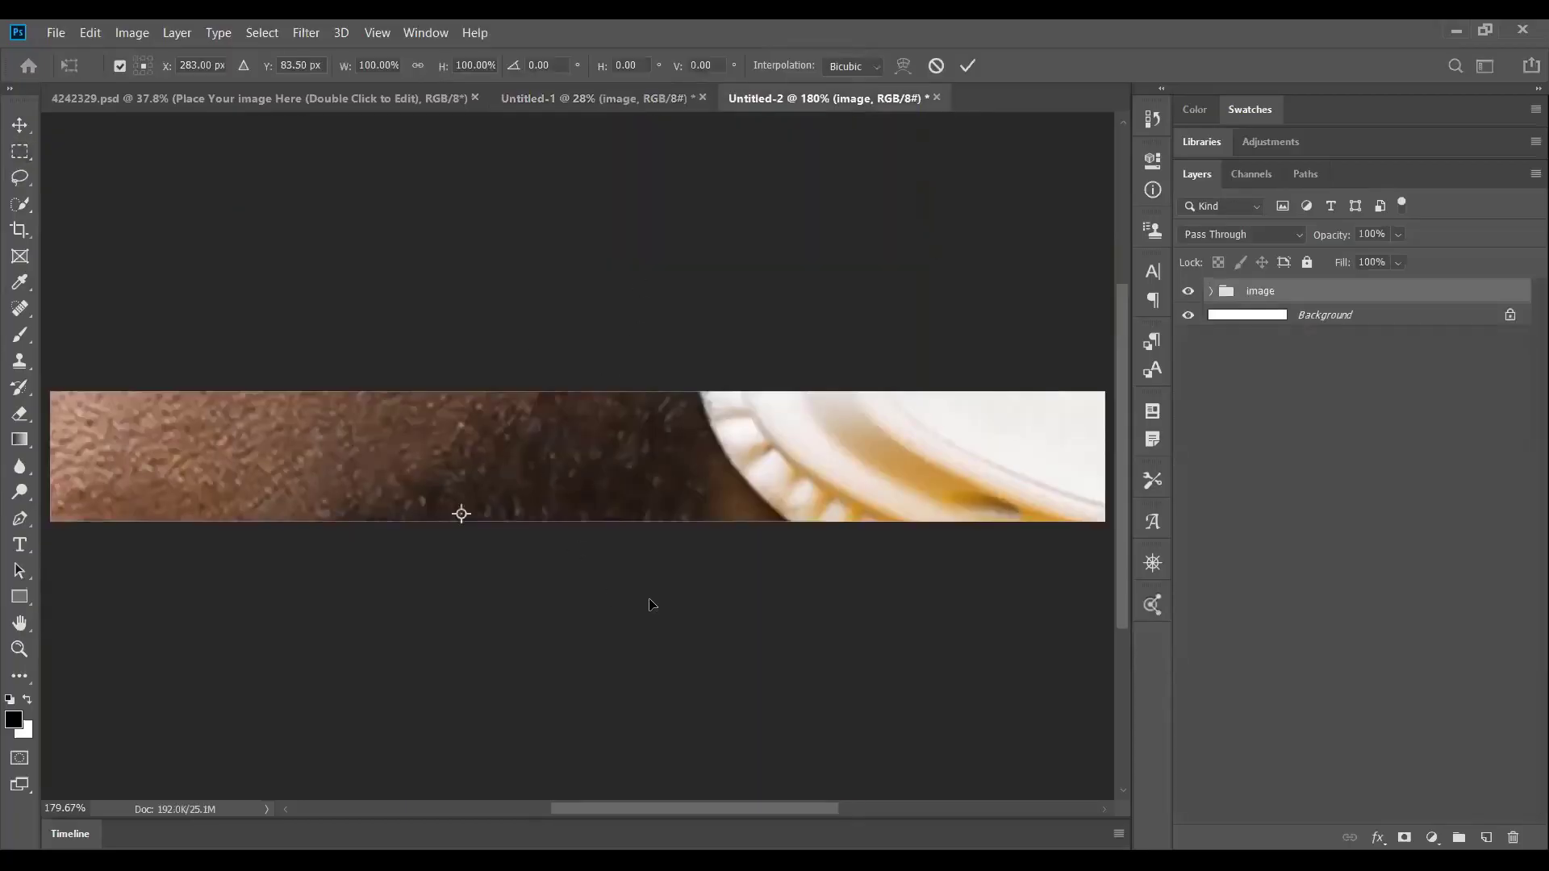
key("ctrl+0")
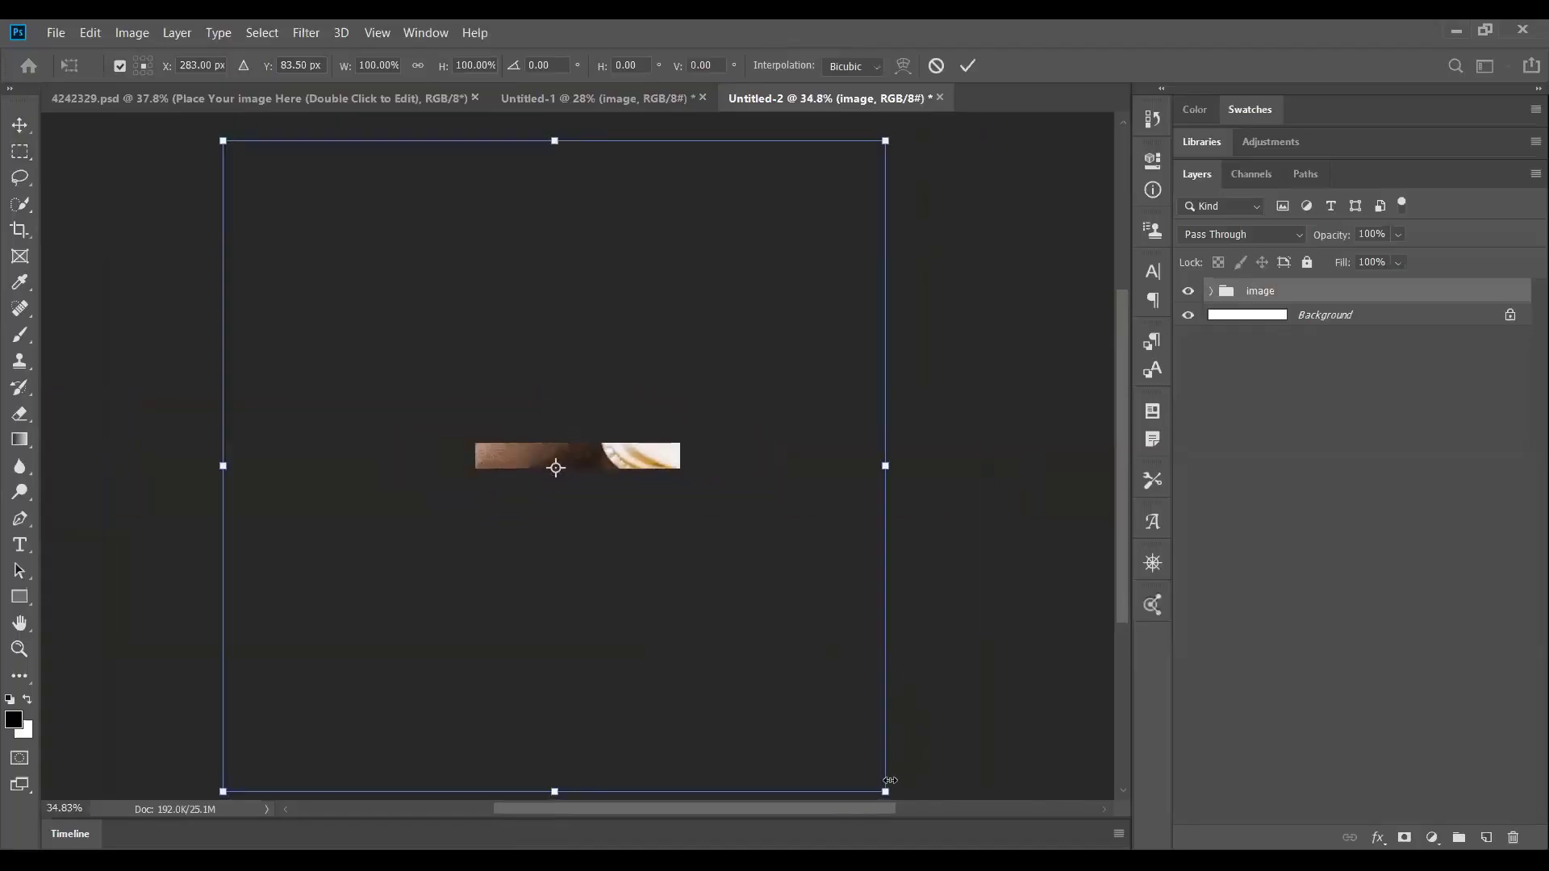
left_click_drag(885, 792, 562, 502)
scroll(601, 488, "up", 5)
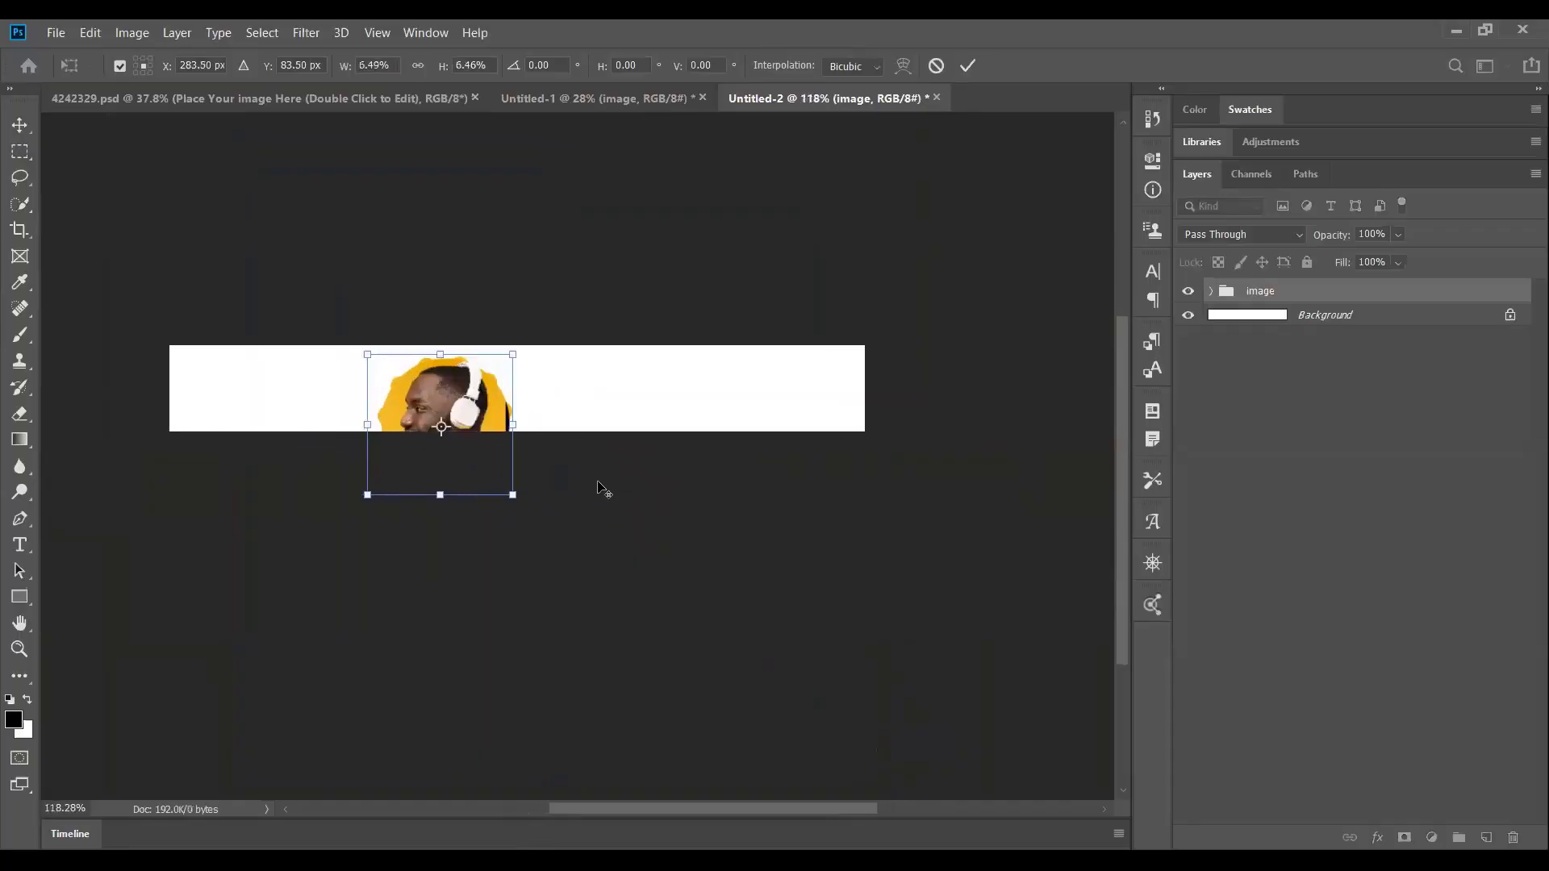
left_click_drag(463, 393, 265, 374)
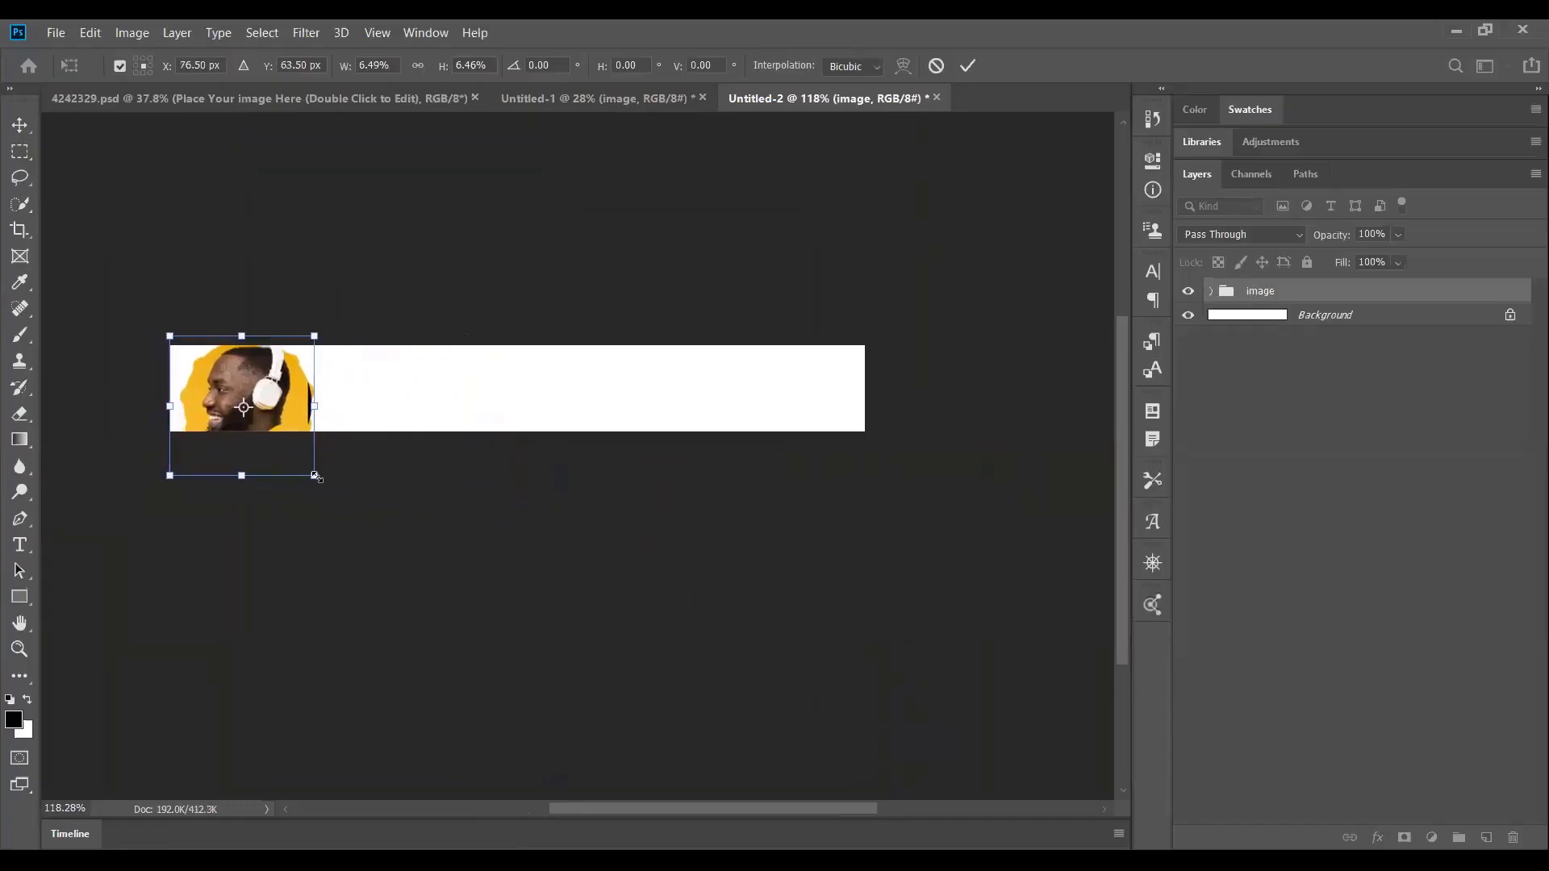
left_click_drag(313, 476, 228, 386)
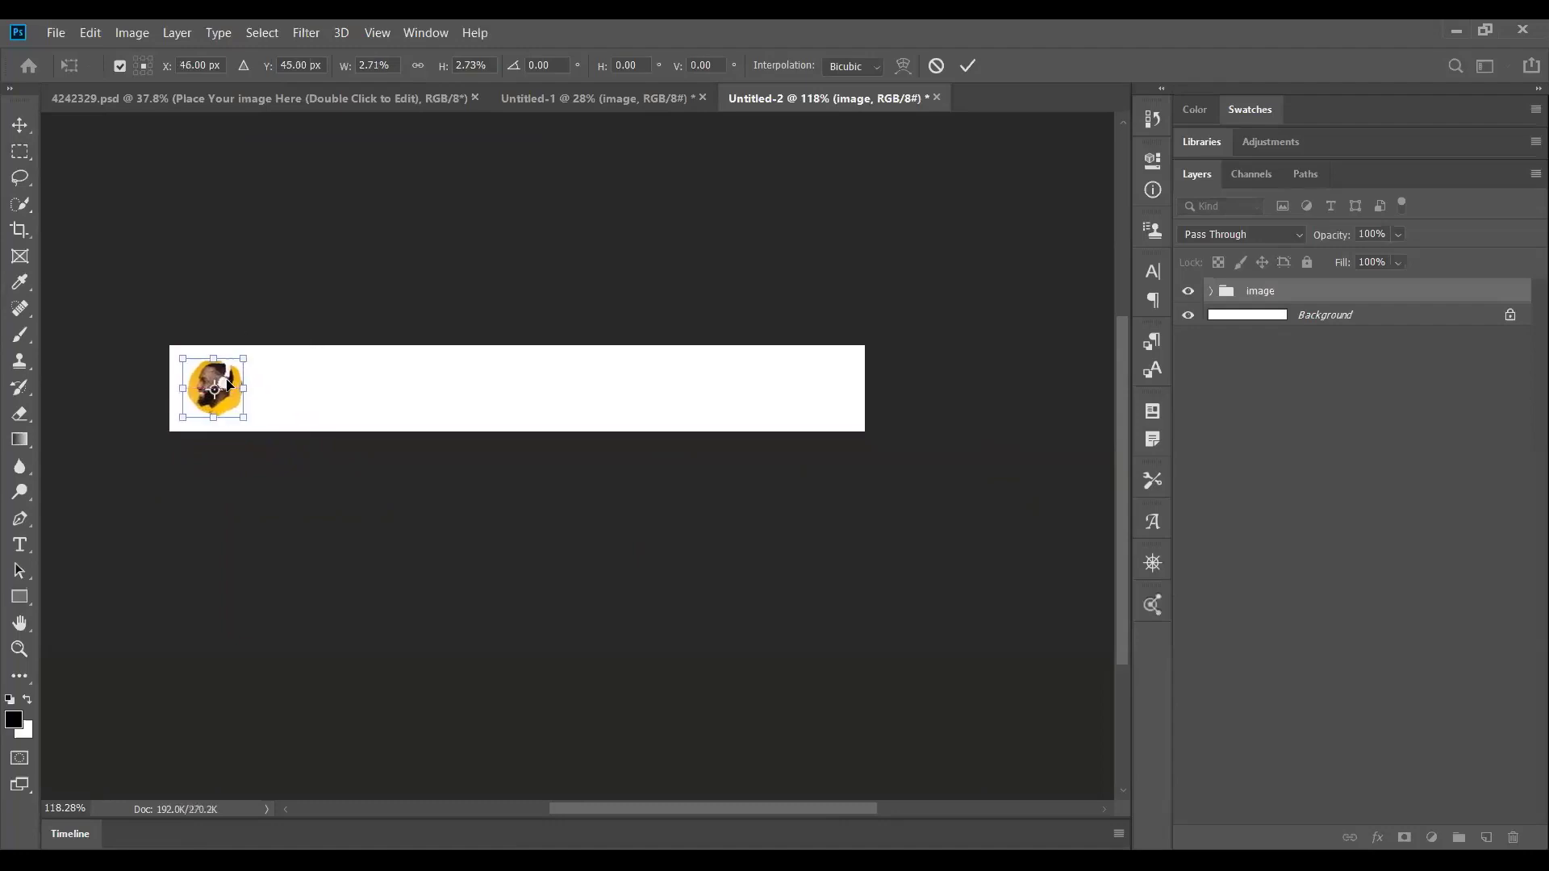
Flip the image group horizontally and enlarge it to about 5.2%, flush with the banner's left edge.
right_click(229, 386)
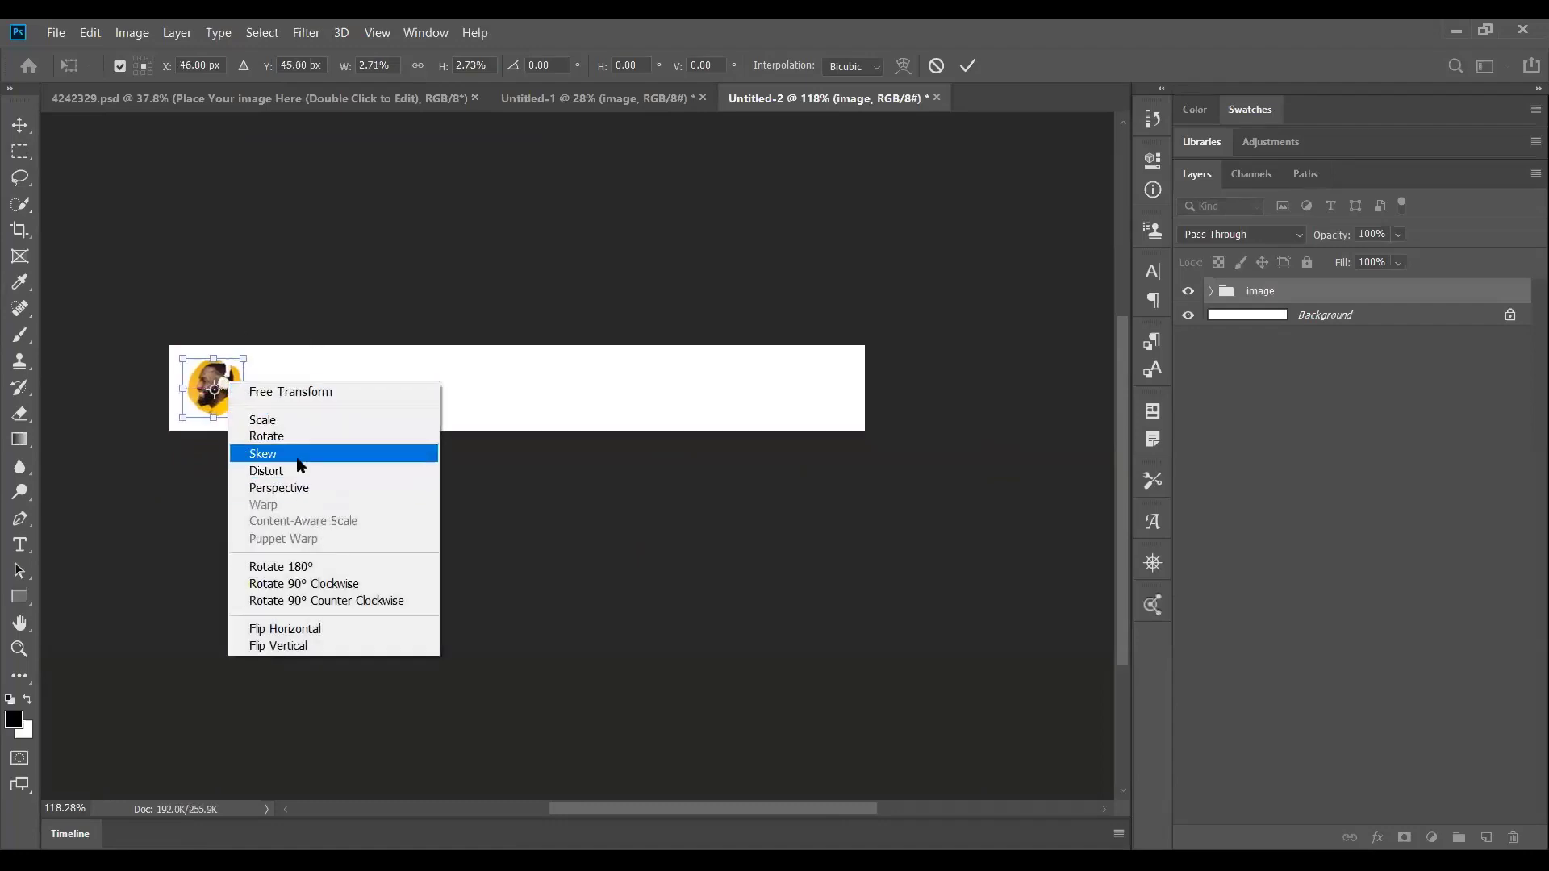
left_click(326, 629)
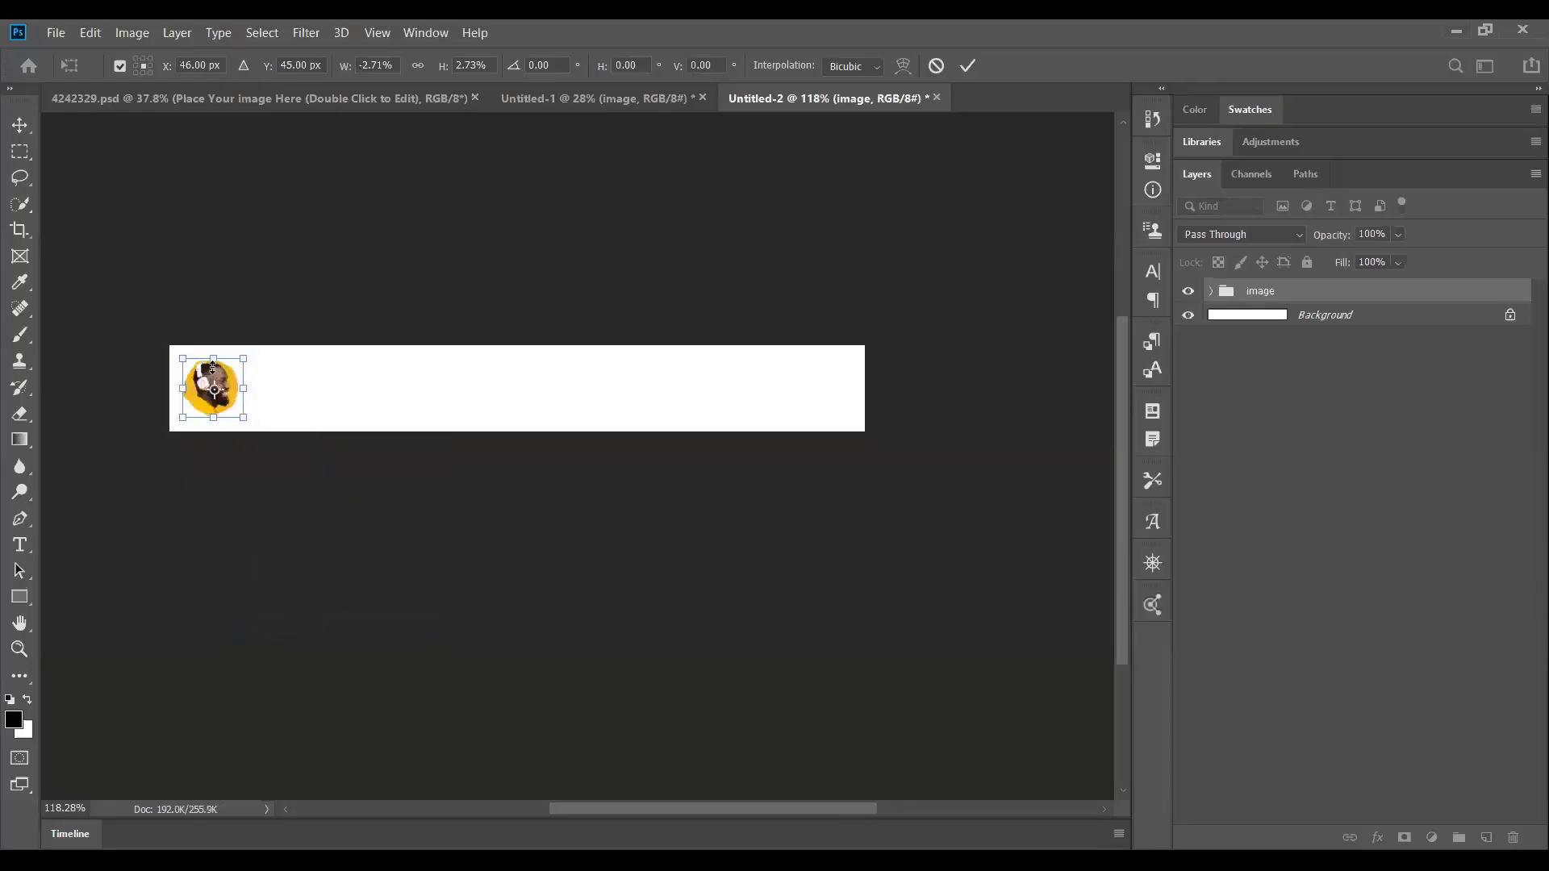
left_click_drag(244, 420, 284, 444)
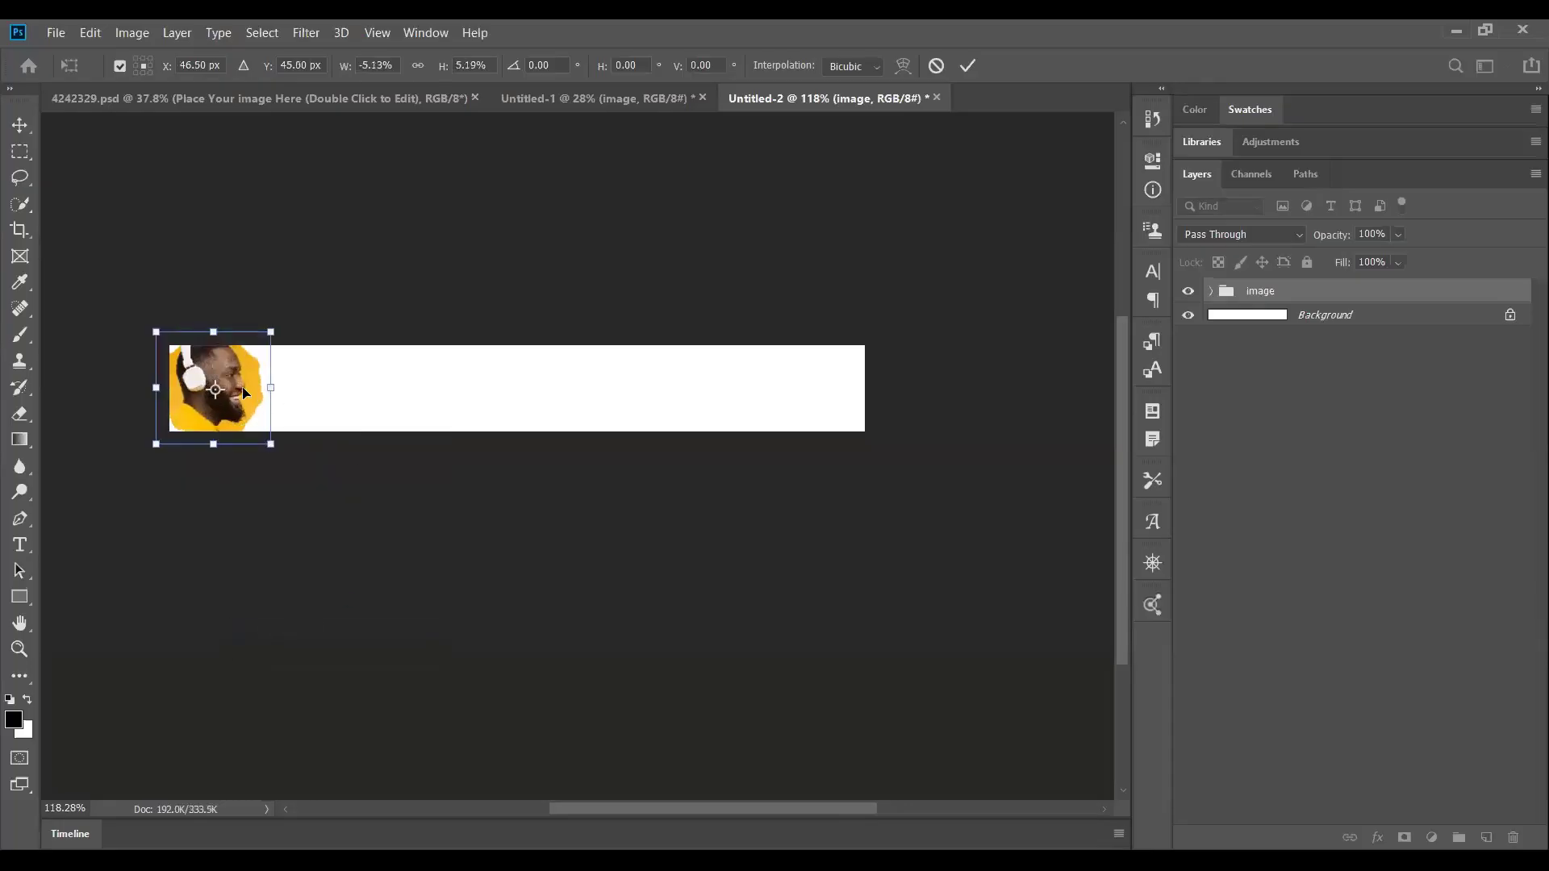
left_click_drag(246, 391, 261, 390)
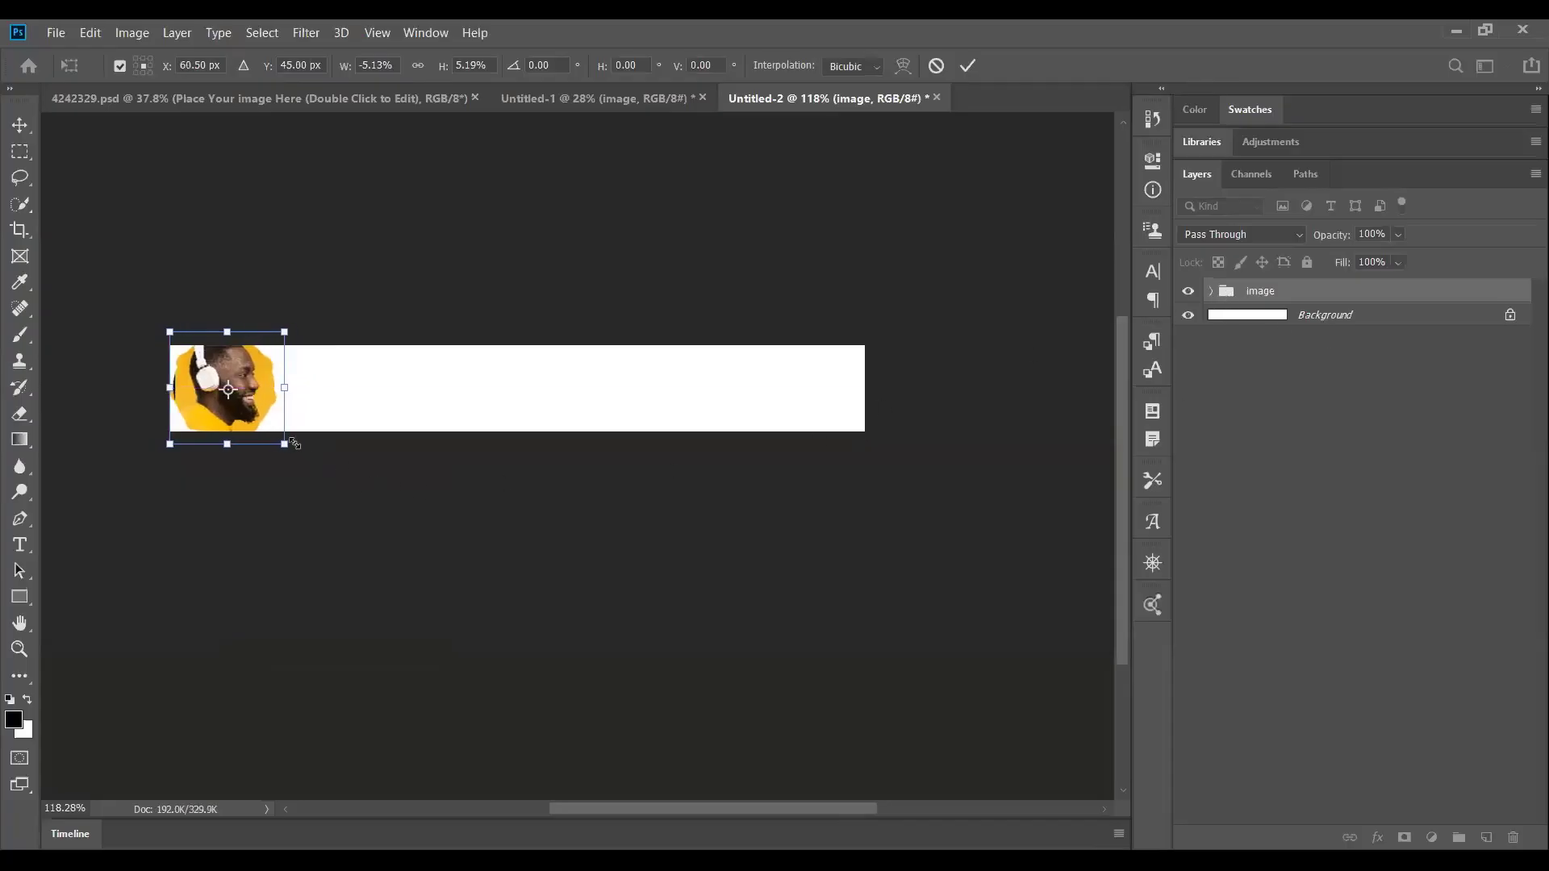
Reduce the image group to about 5%, positioned at X 59 px and Y 48.5 px, and apply the transform.
left_click_drag(285, 443, 260, 392)
left_click_drag(297, 453, 283, 443)
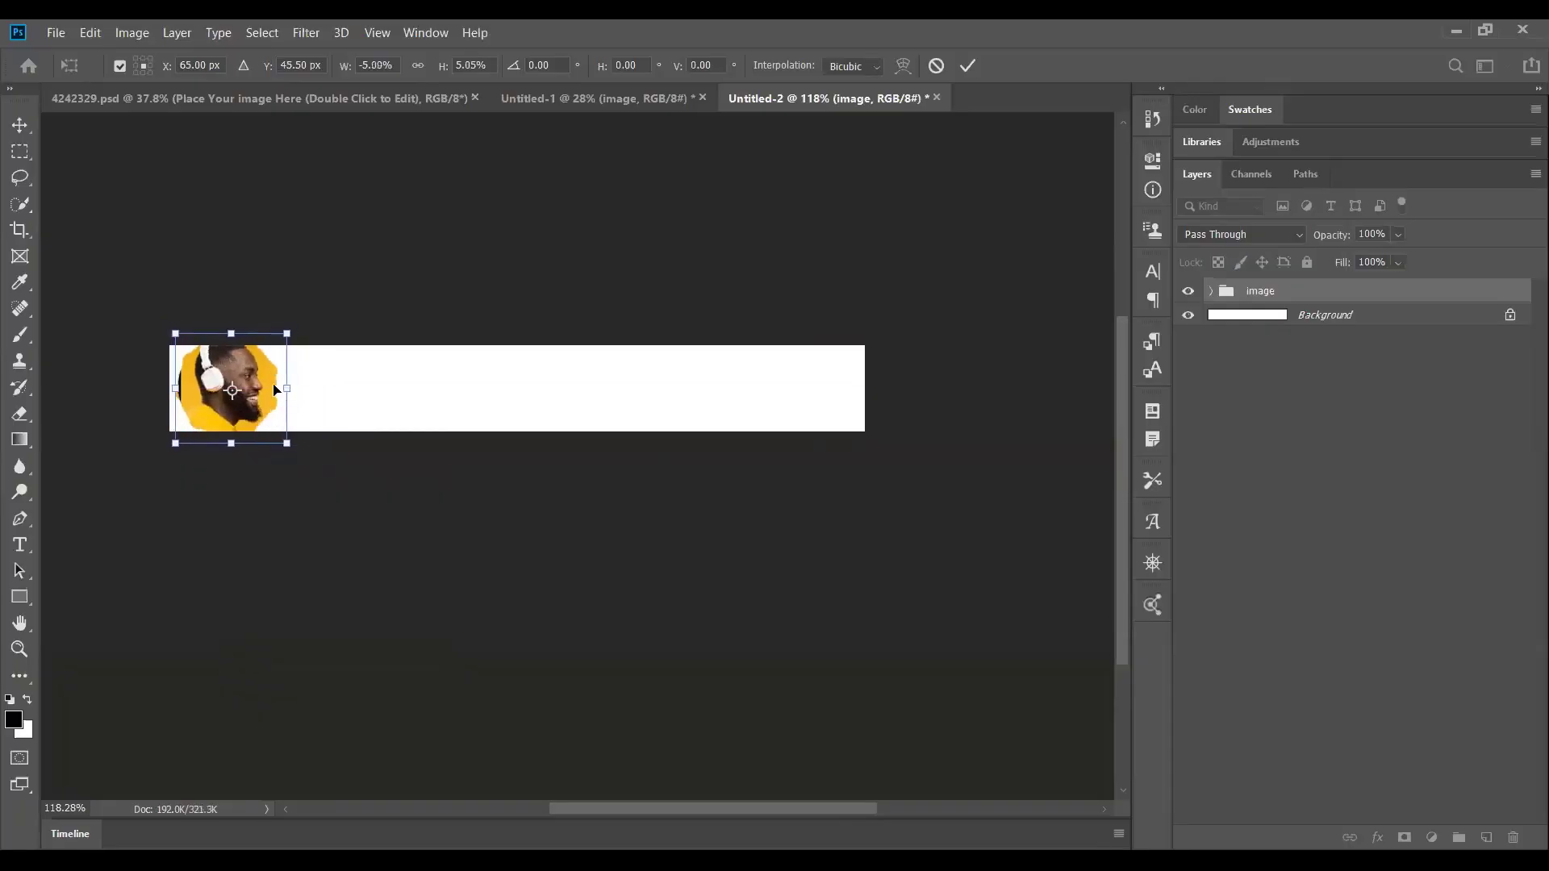
left_click_drag(254, 388, 256, 384)
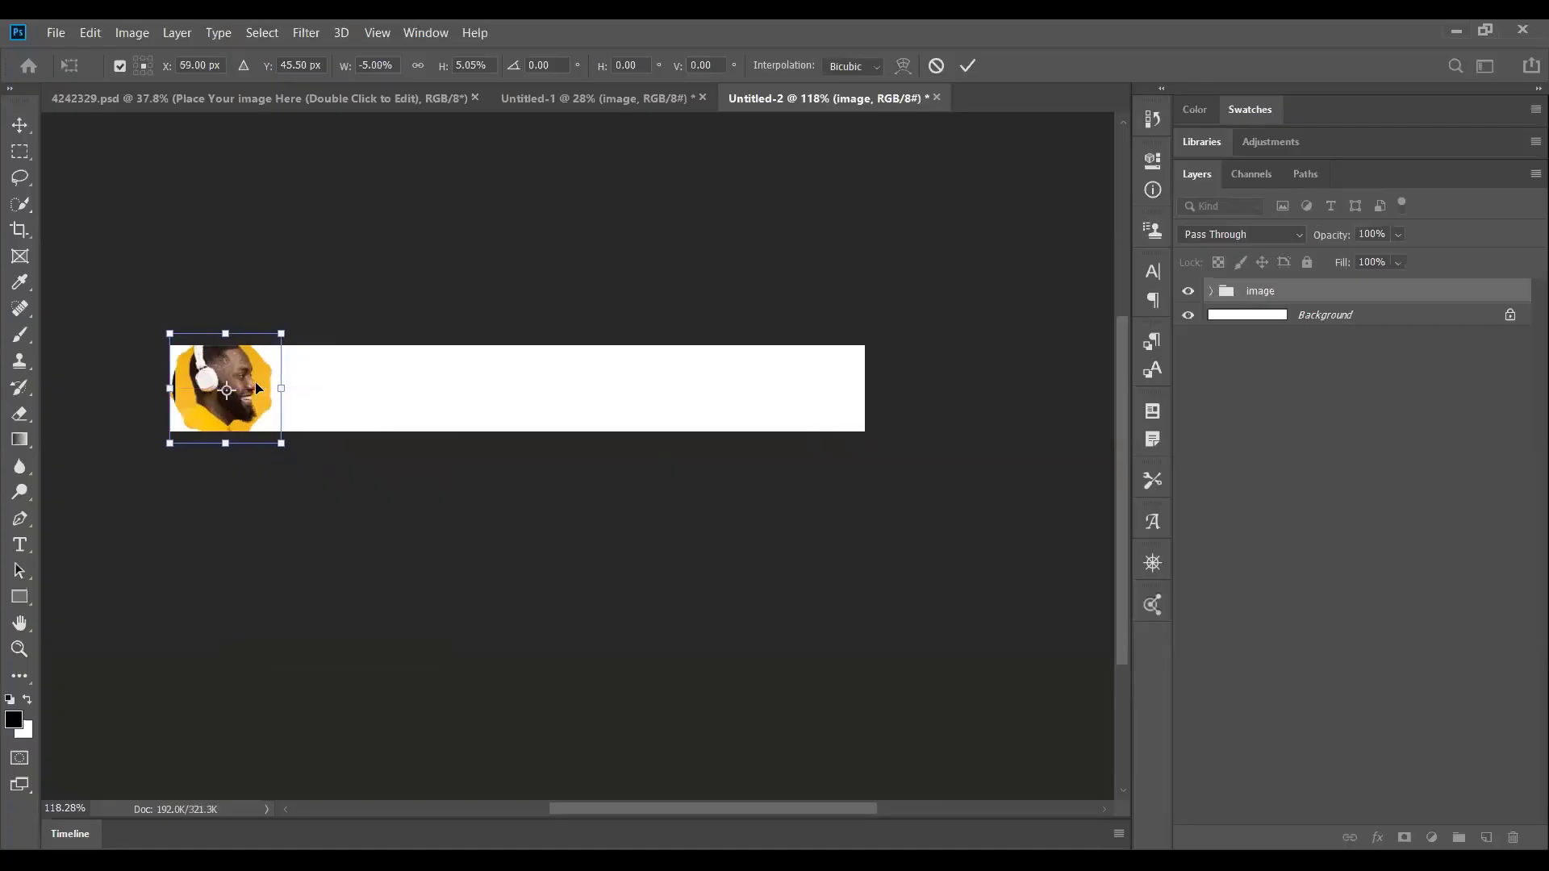
key("Down")
key("Down")
key("Down")
key("Down")
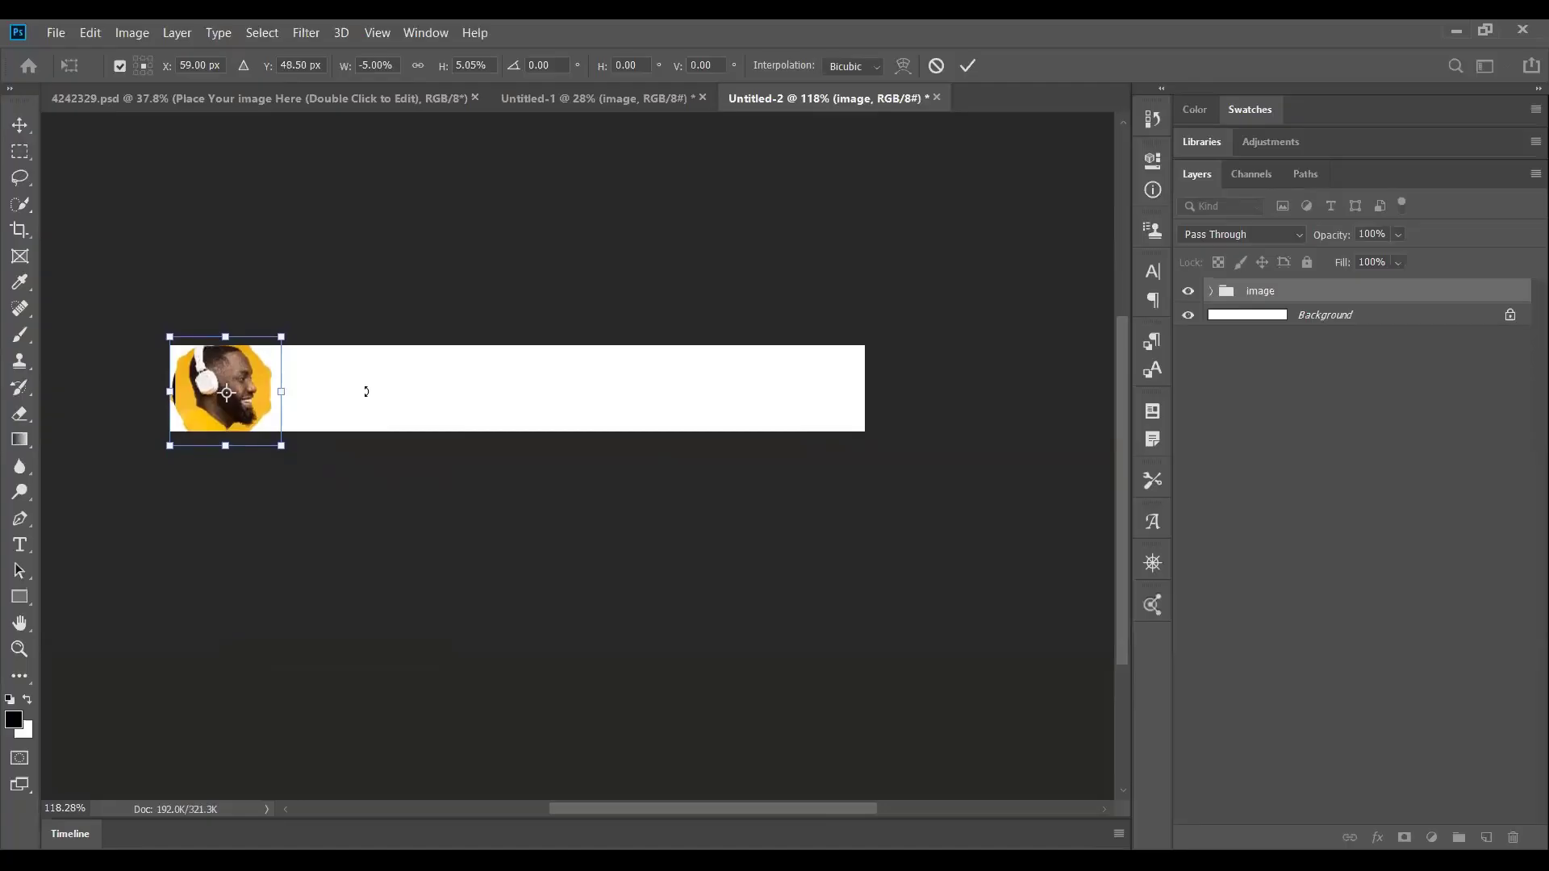
key("Return")
key("m")
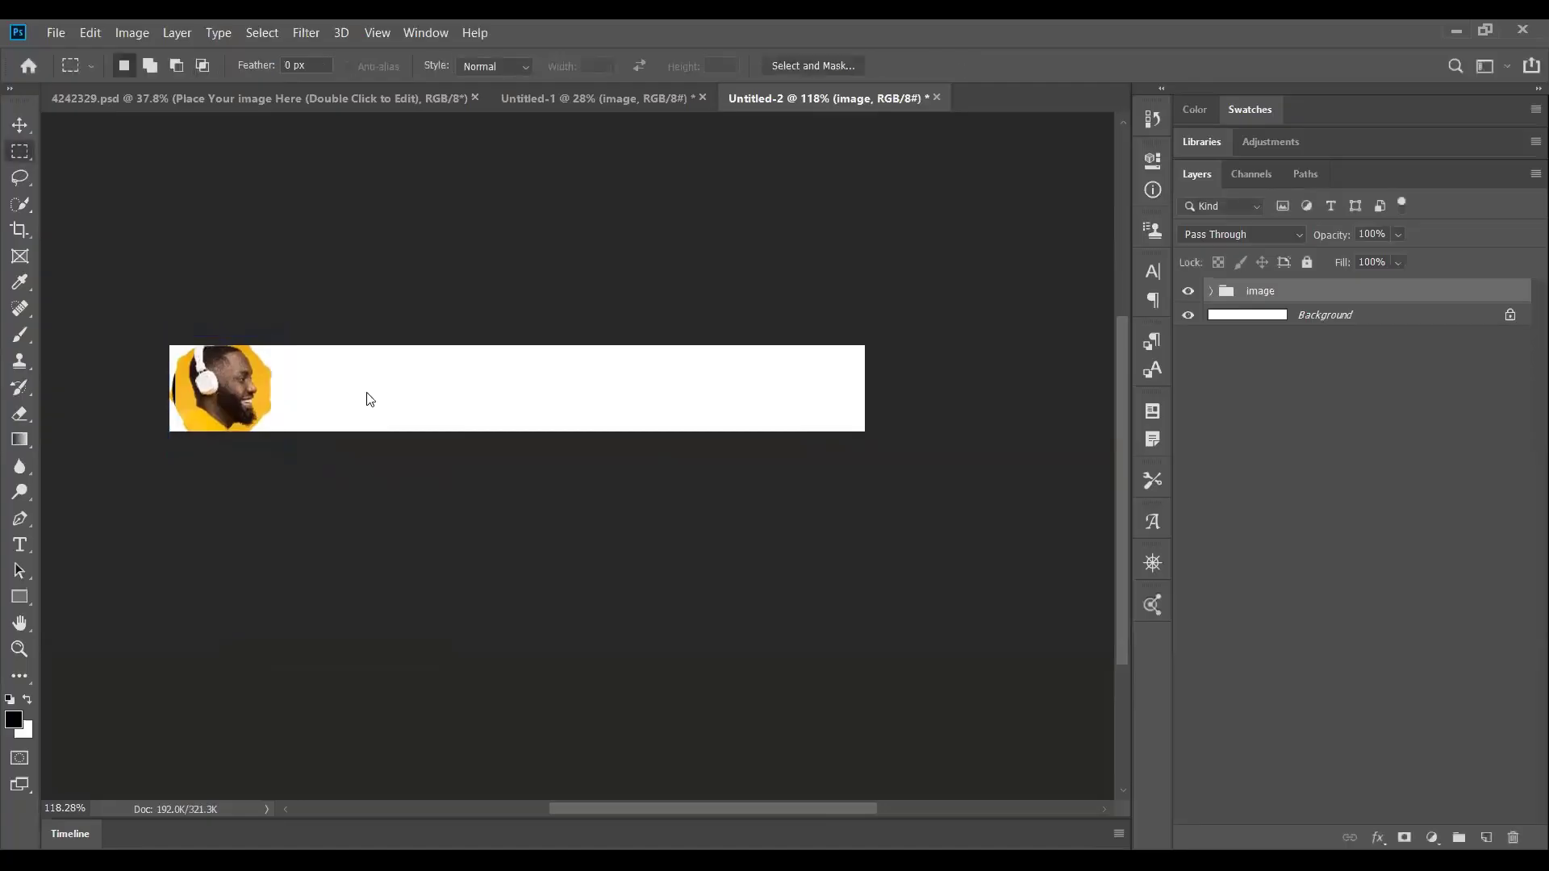
Set the stroke width of the Ellipse 1 layer inside the image group to 10 px.
left_click(1211, 291)
left_click(1278, 360)
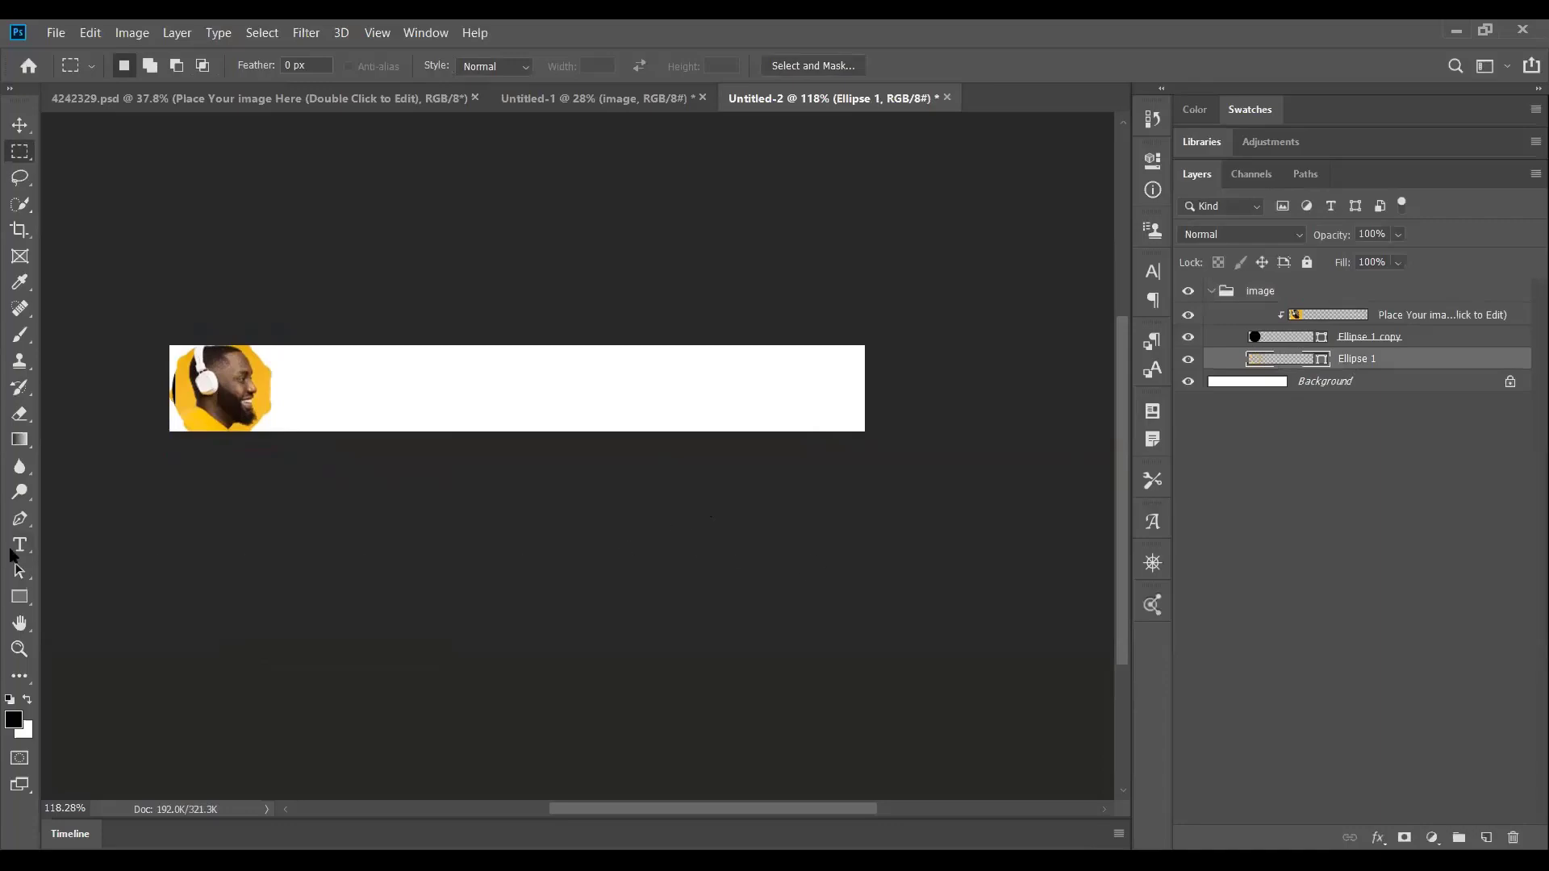
left_click(19, 571)
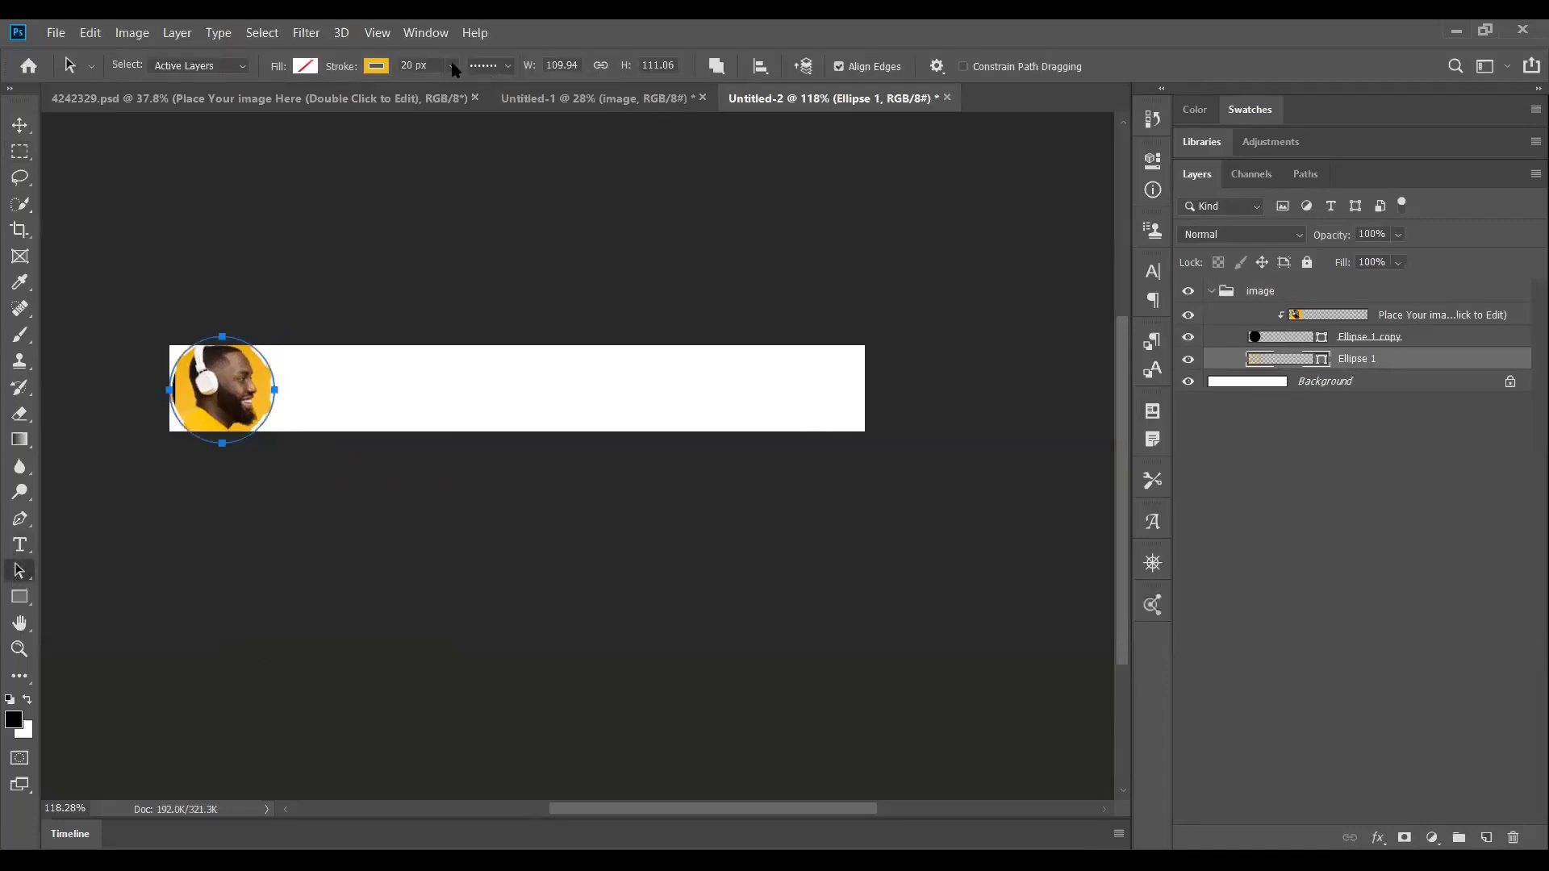
mouse_move(452, 68)
left_mouse_down()
mouse_move(460, 95)
mouse_move(444, 95)
left_mouse_up()
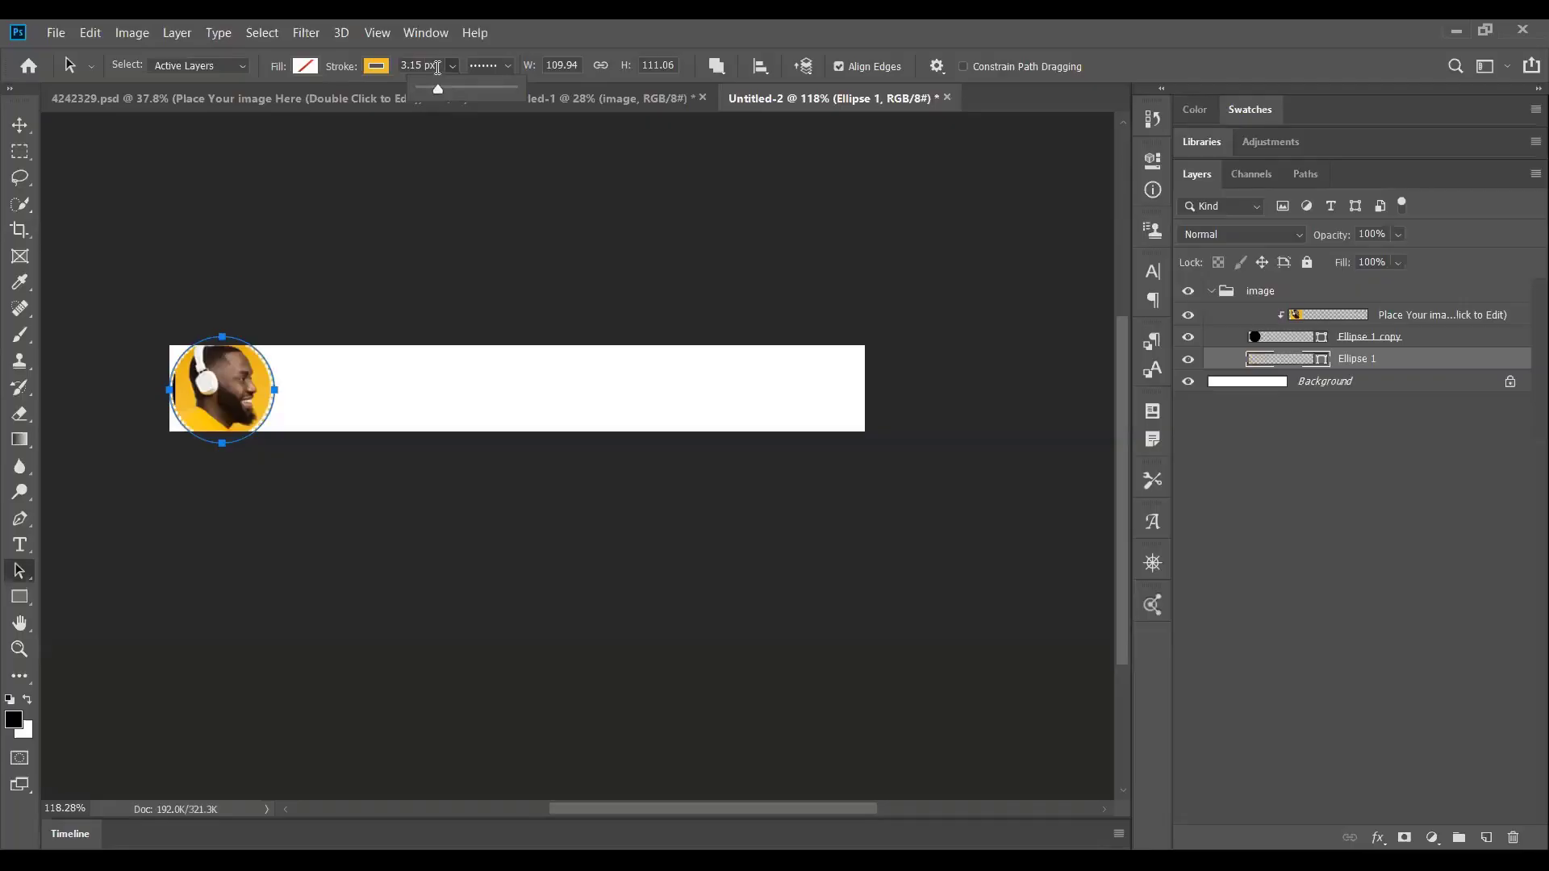
left_click_drag(437, 67, 436, 69)
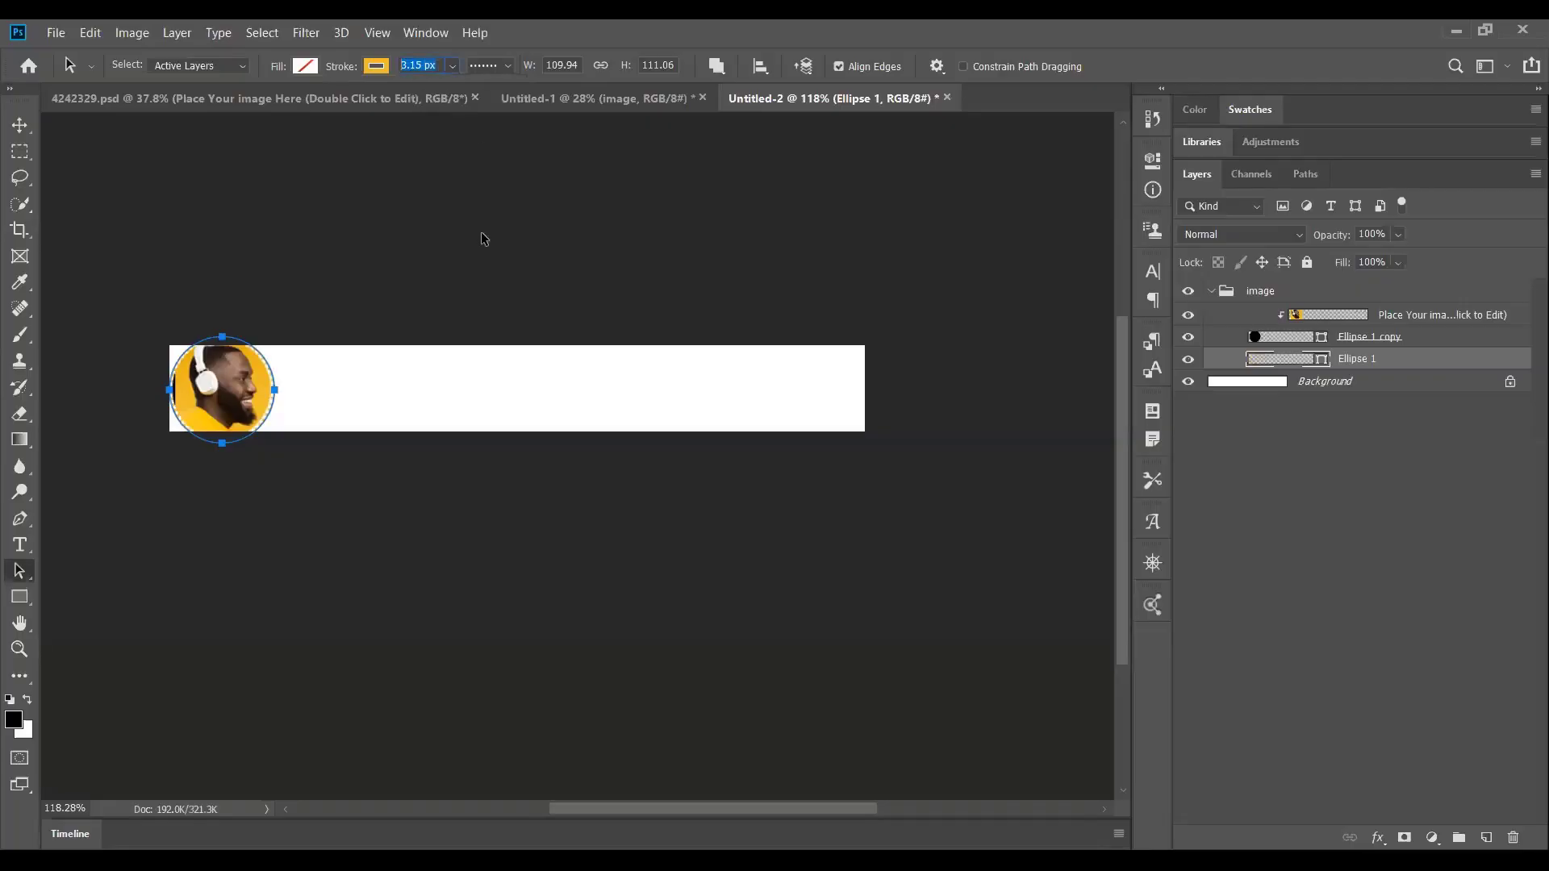
type("4")
type("10")
key("Return")
Scale the Ellipse 1 dotted ring up to about 115% around the portrait and apply the transform.
key("ctrl+t")
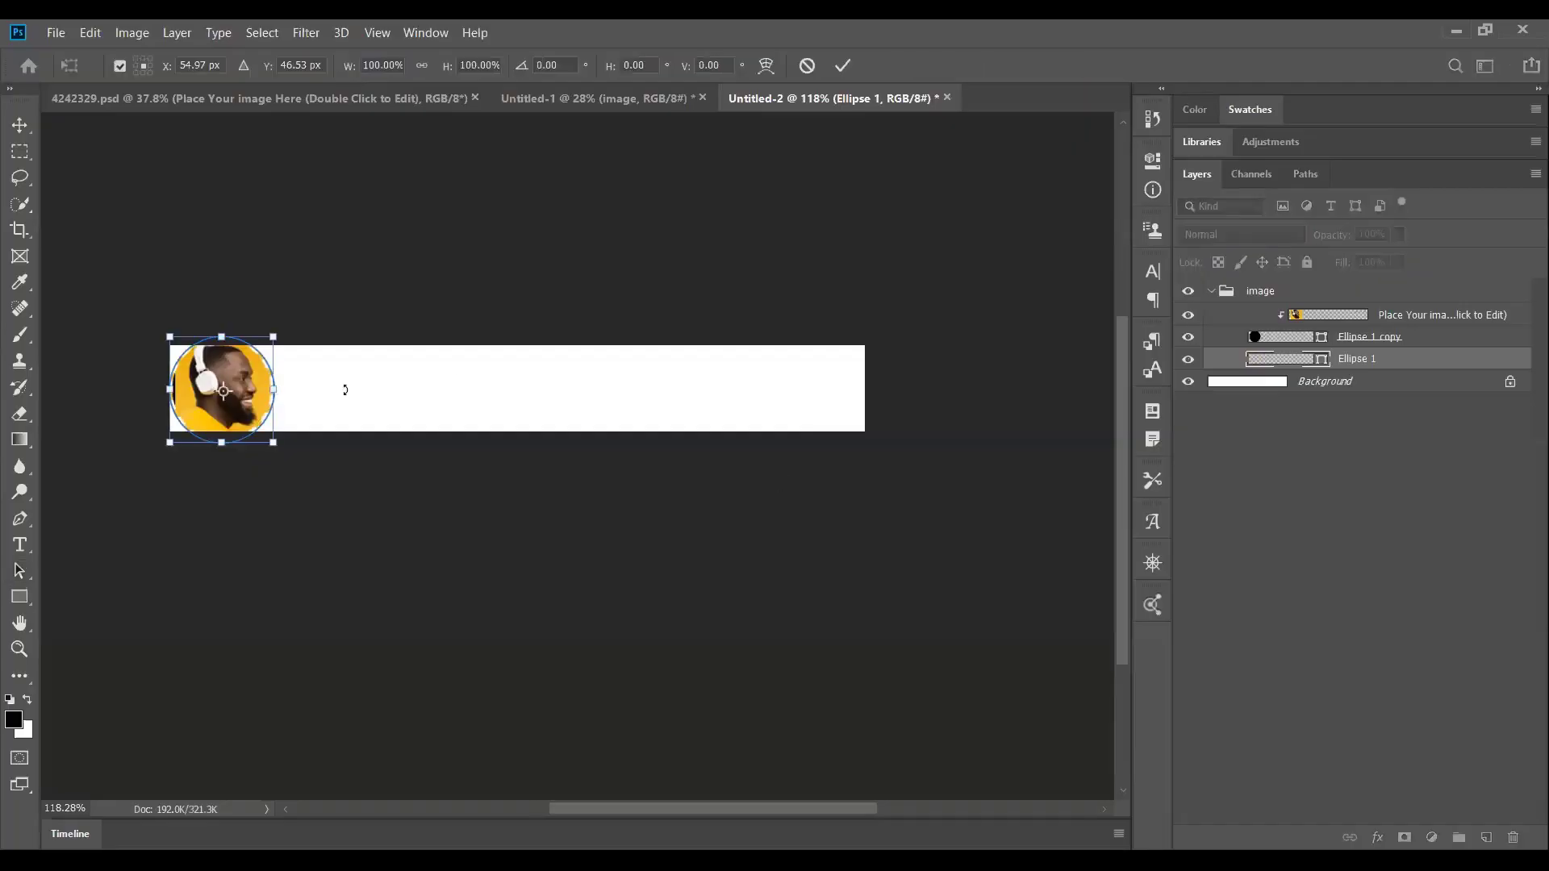
left_click_drag(273, 442, 282, 452)
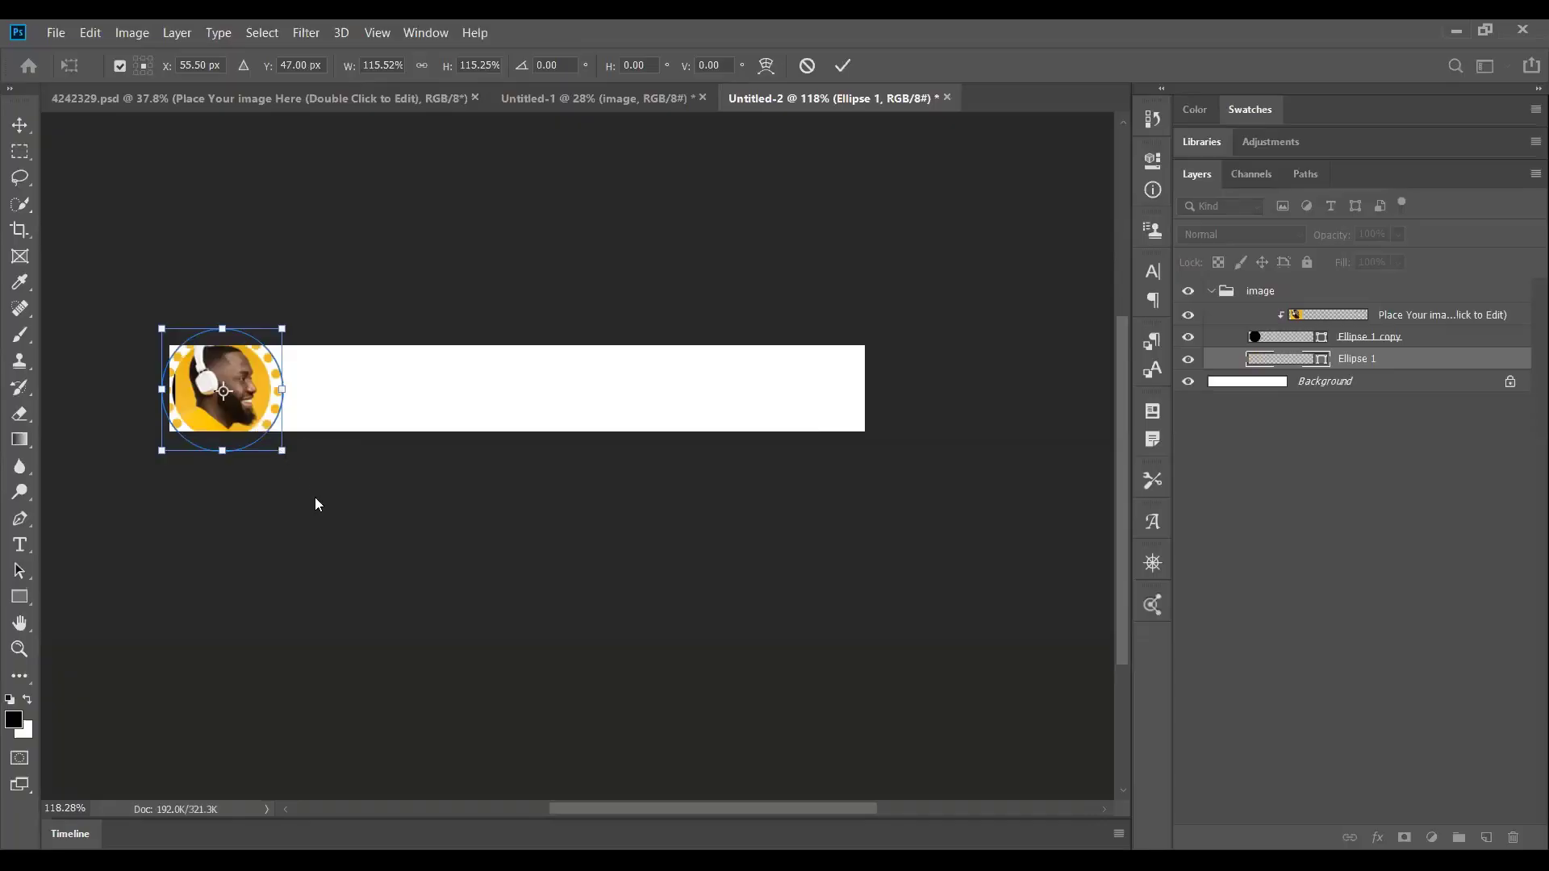
key("alt+space")
left_click(424, 403)
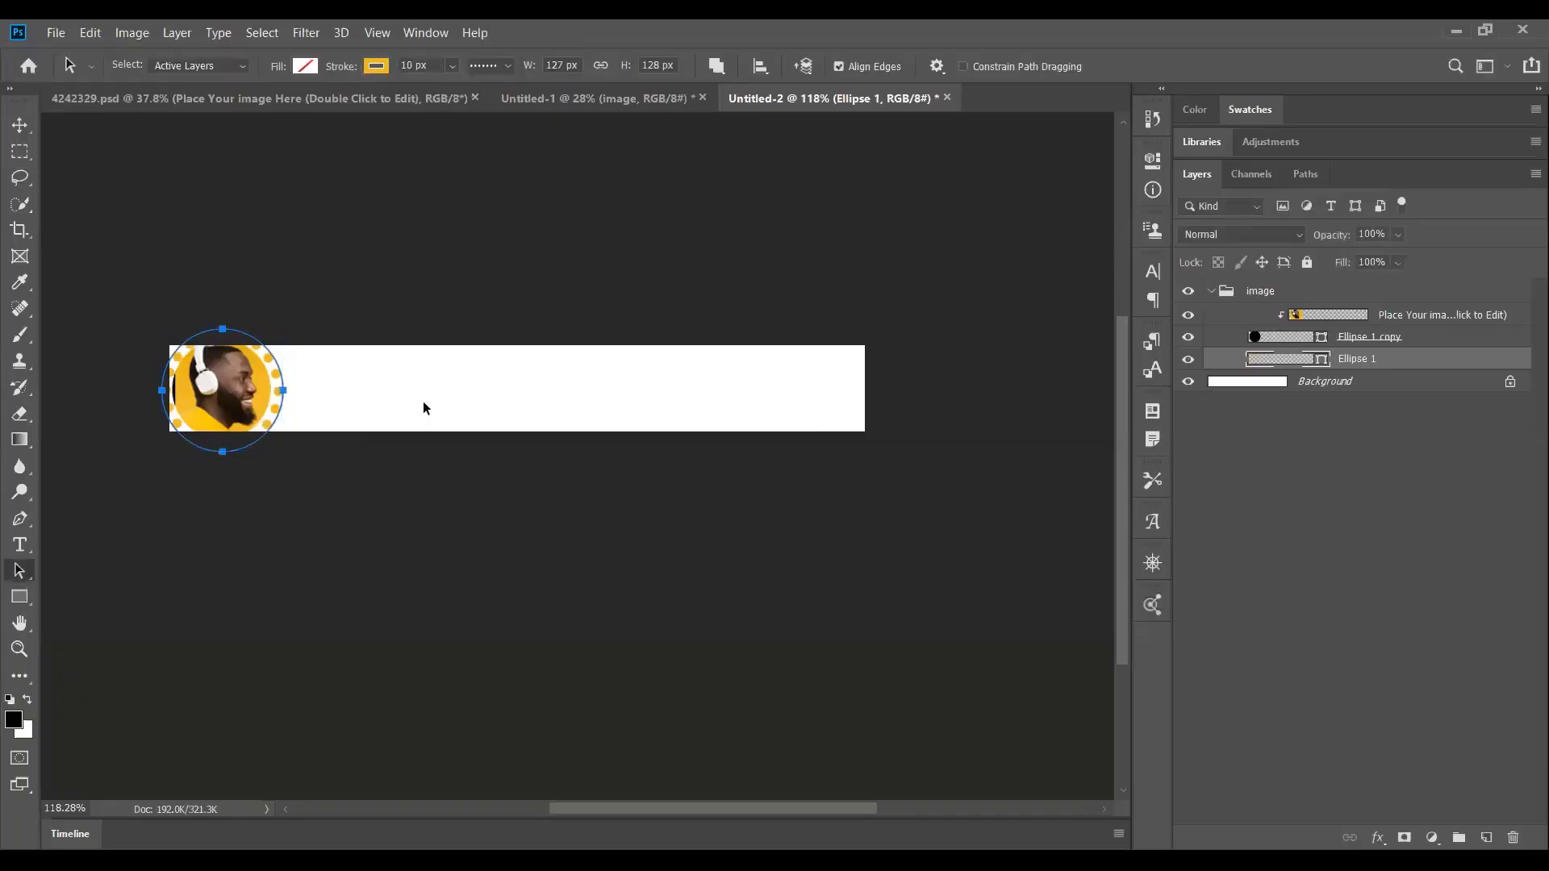
left_click(423, 408)
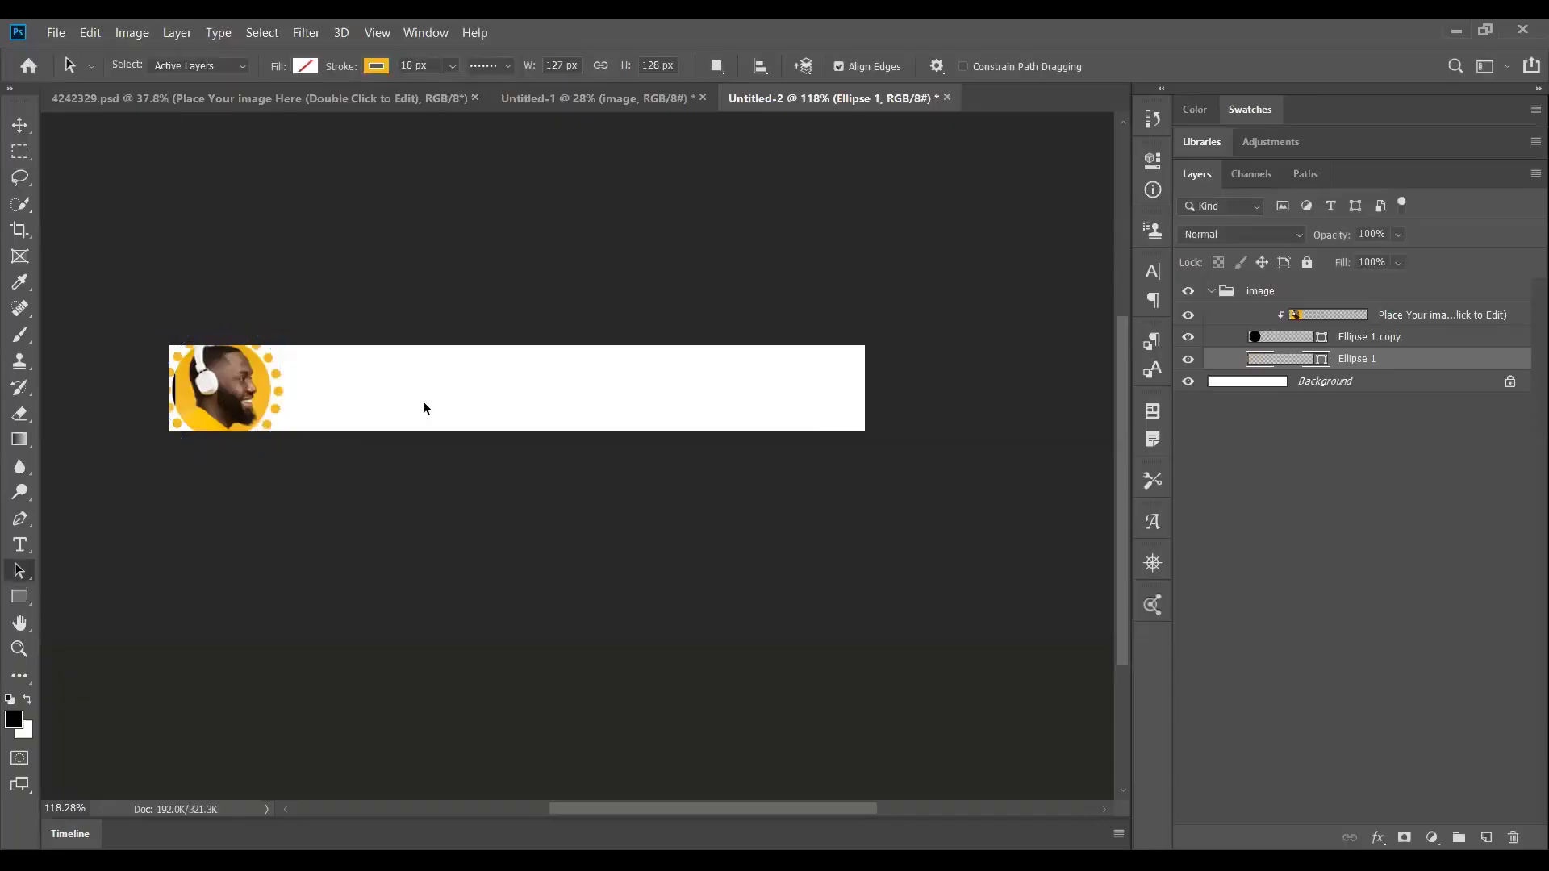
Reduce the dotted ring's stroke width to 3.15 px and set its stroke alignment to center.
left_click(447, 65)
left_click_drag(454, 86, 450, 87)
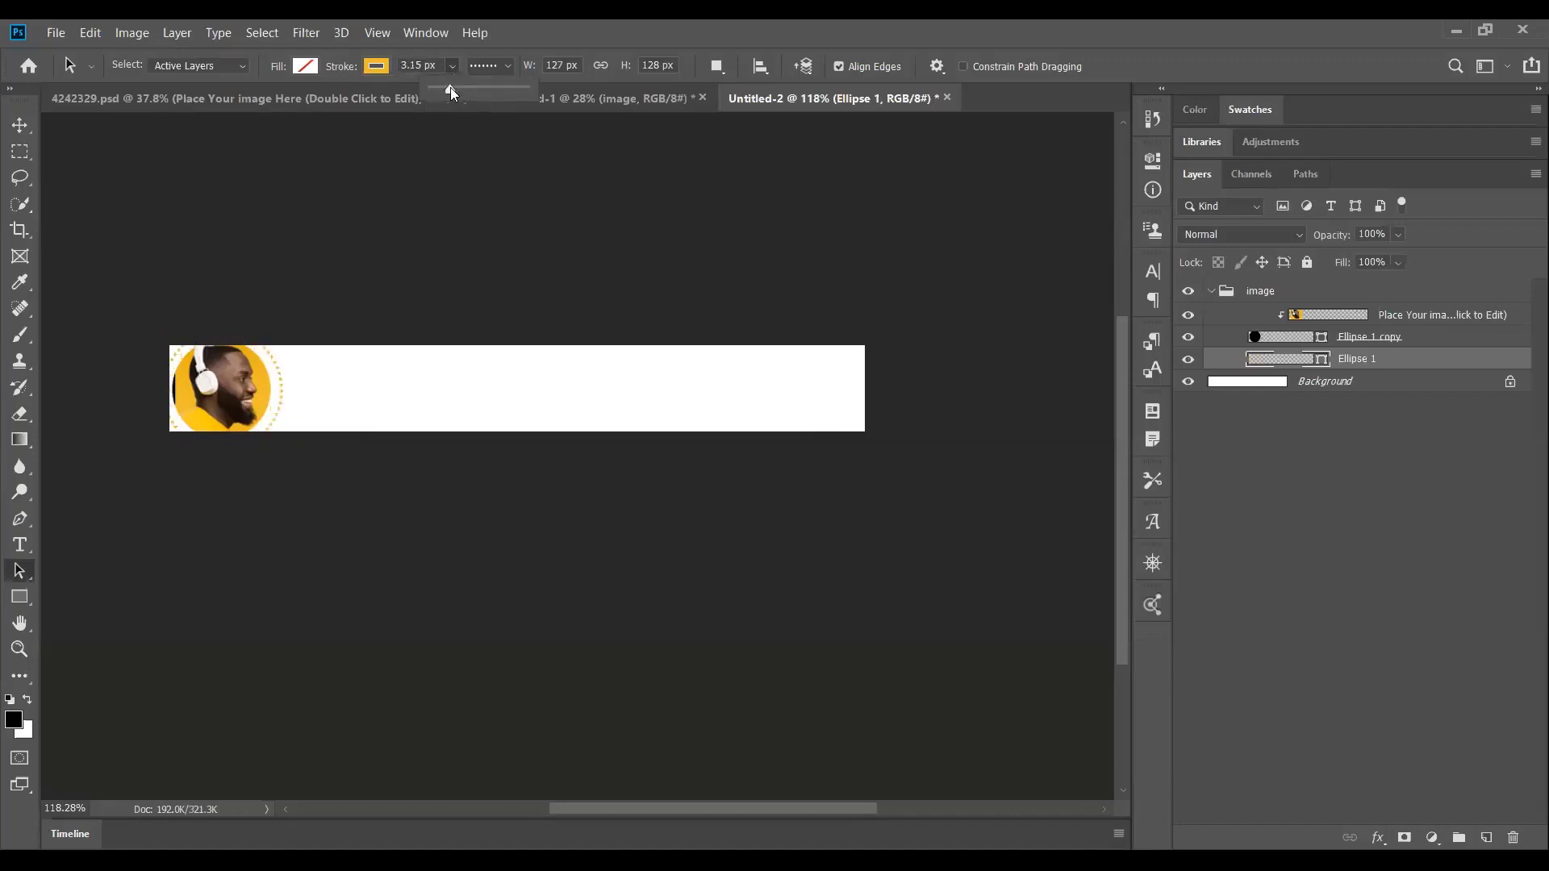
left_click(503, 65)
left_click(418, 276)
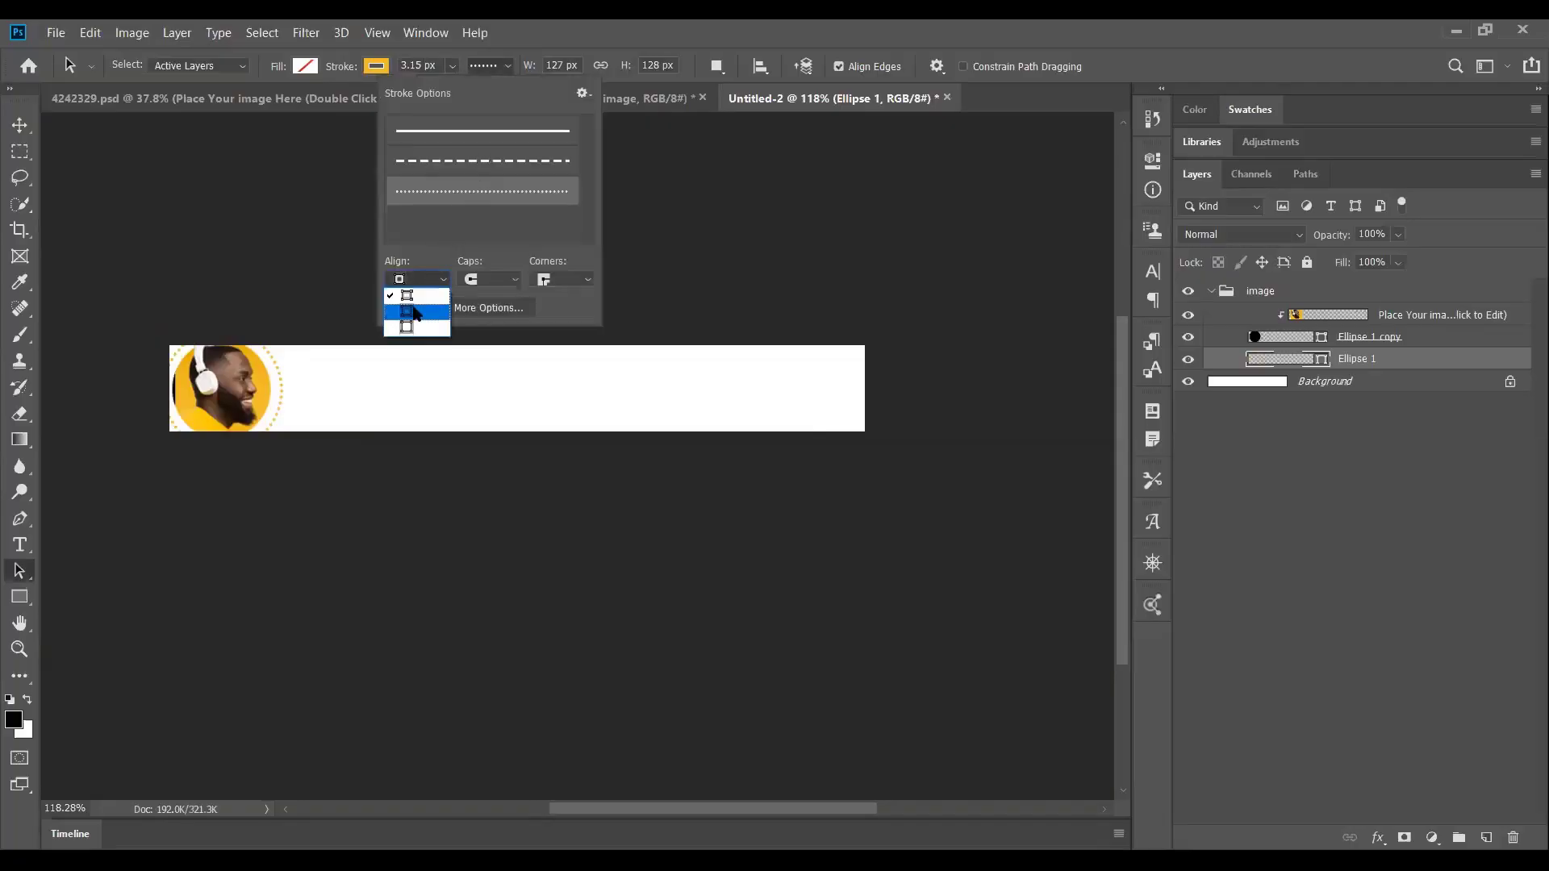
left_click(416, 312)
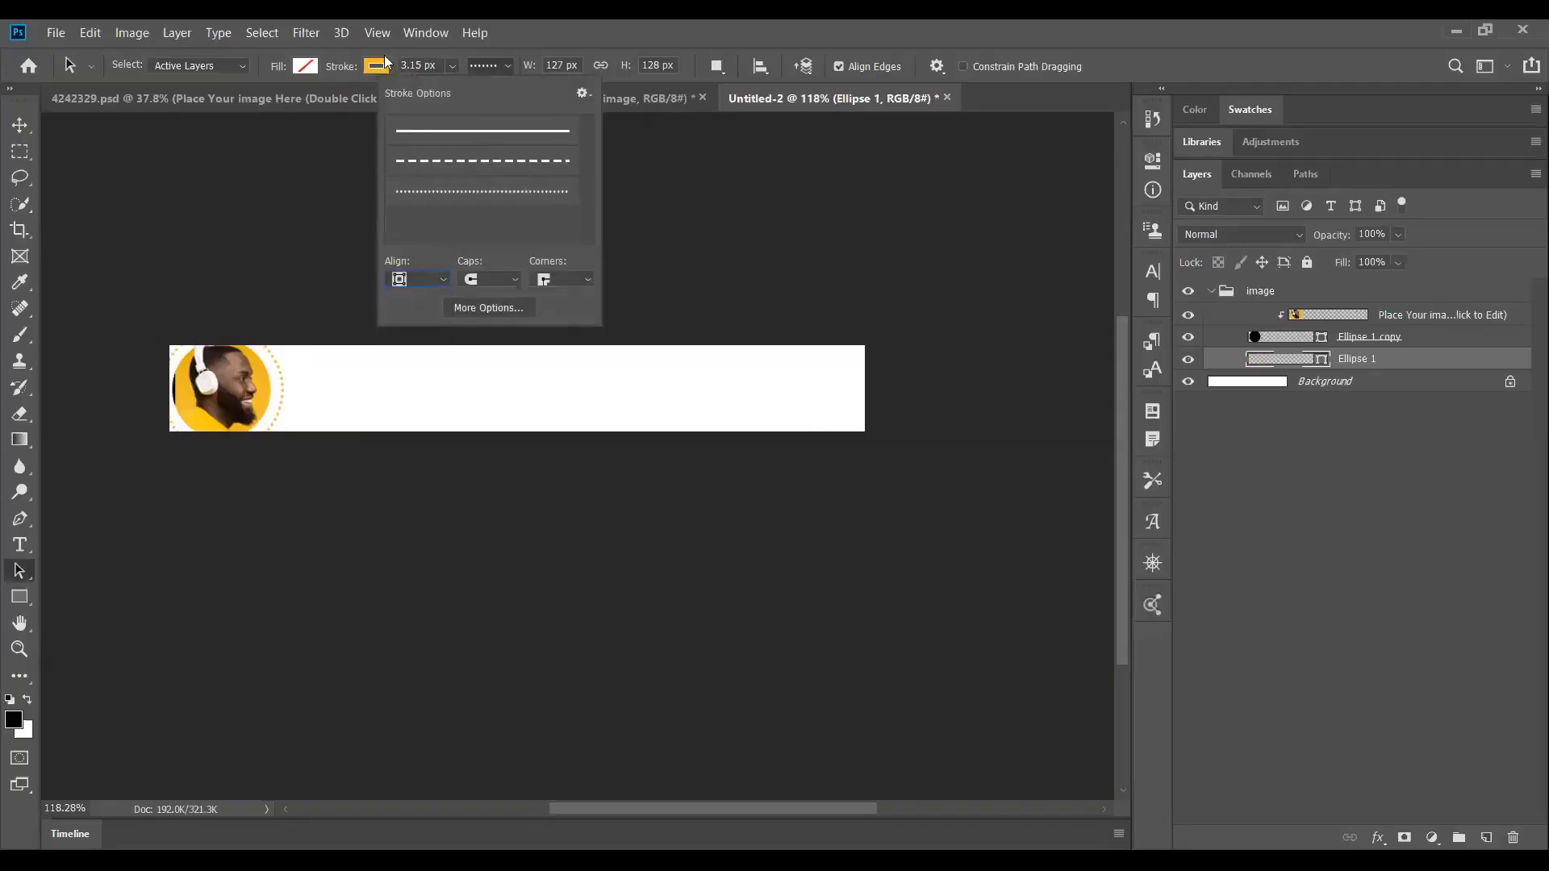
left_click(366, 321)
Scale the dotted ring down to about 90% to fit closer around the portrait, and collapse the image group.
key("ctrl+t")
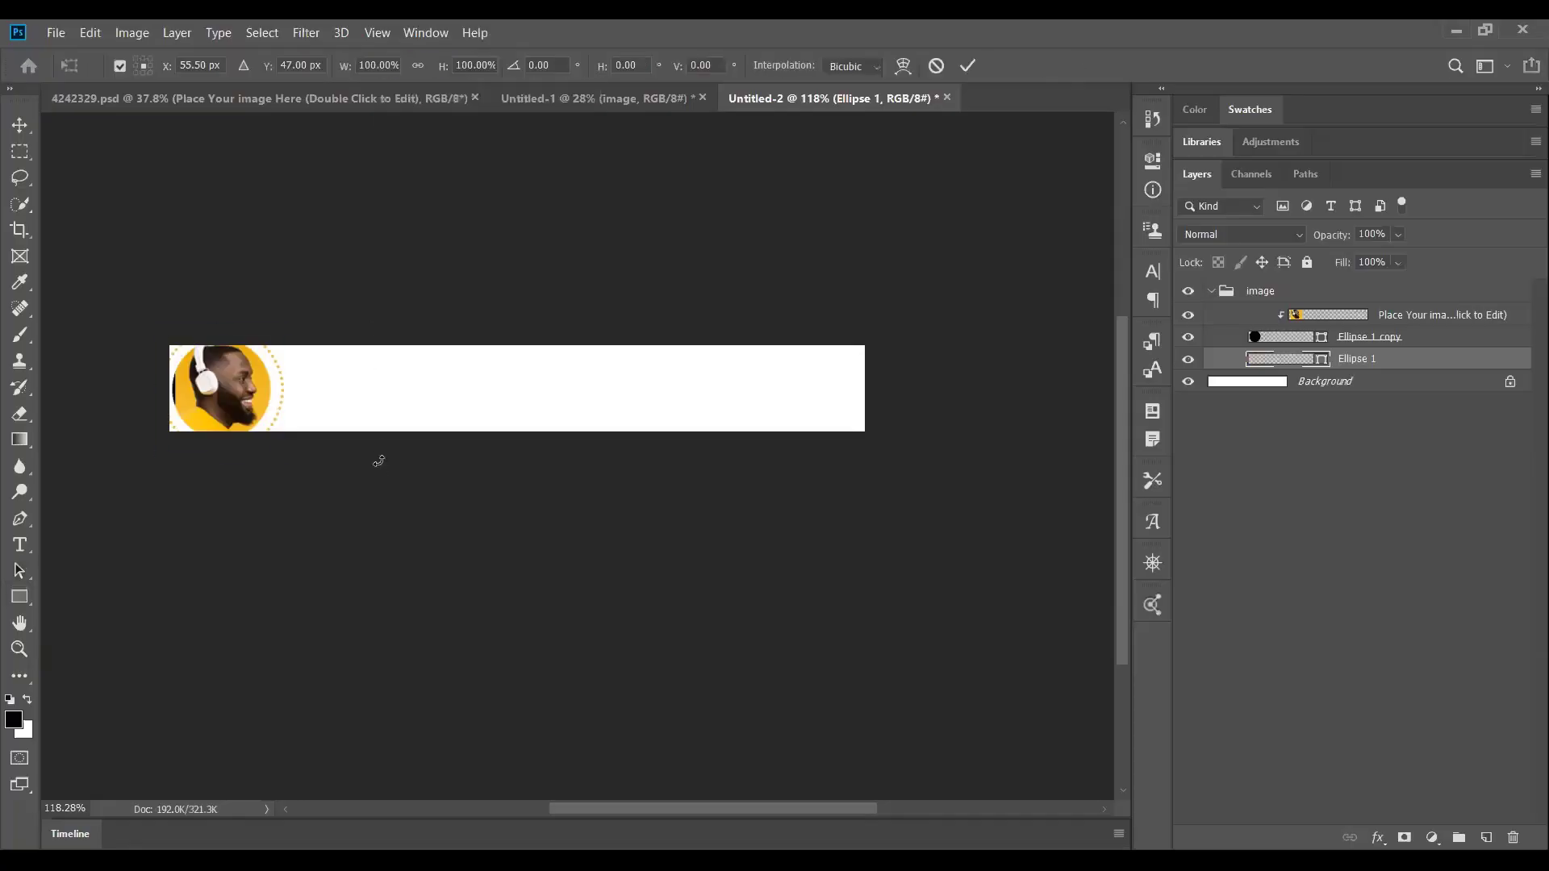
left_click_drag(283, 451, 277, 445)
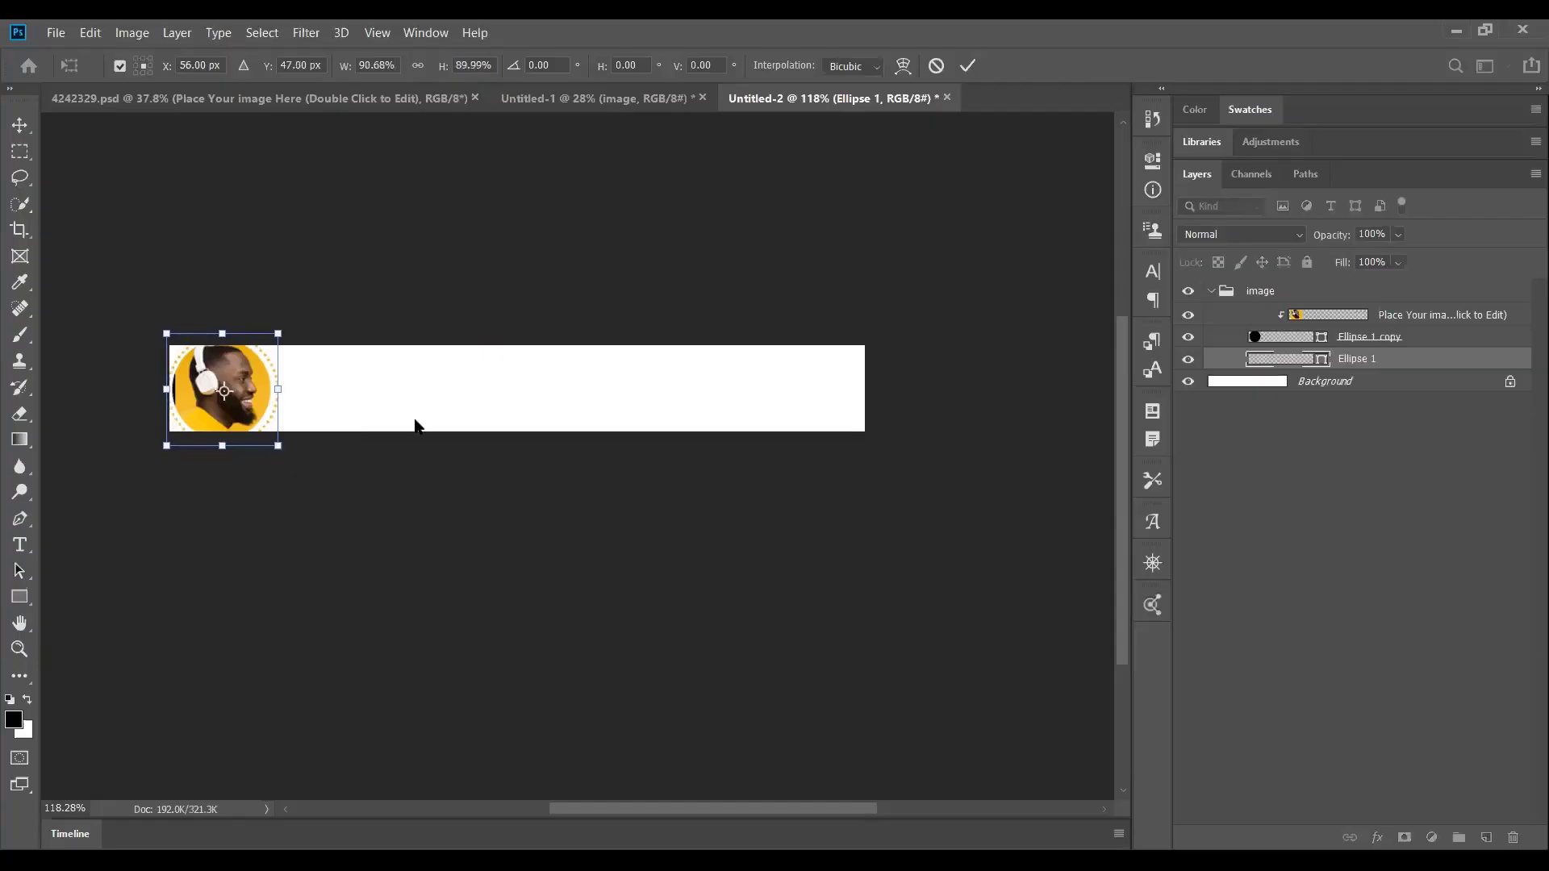
key("Return")
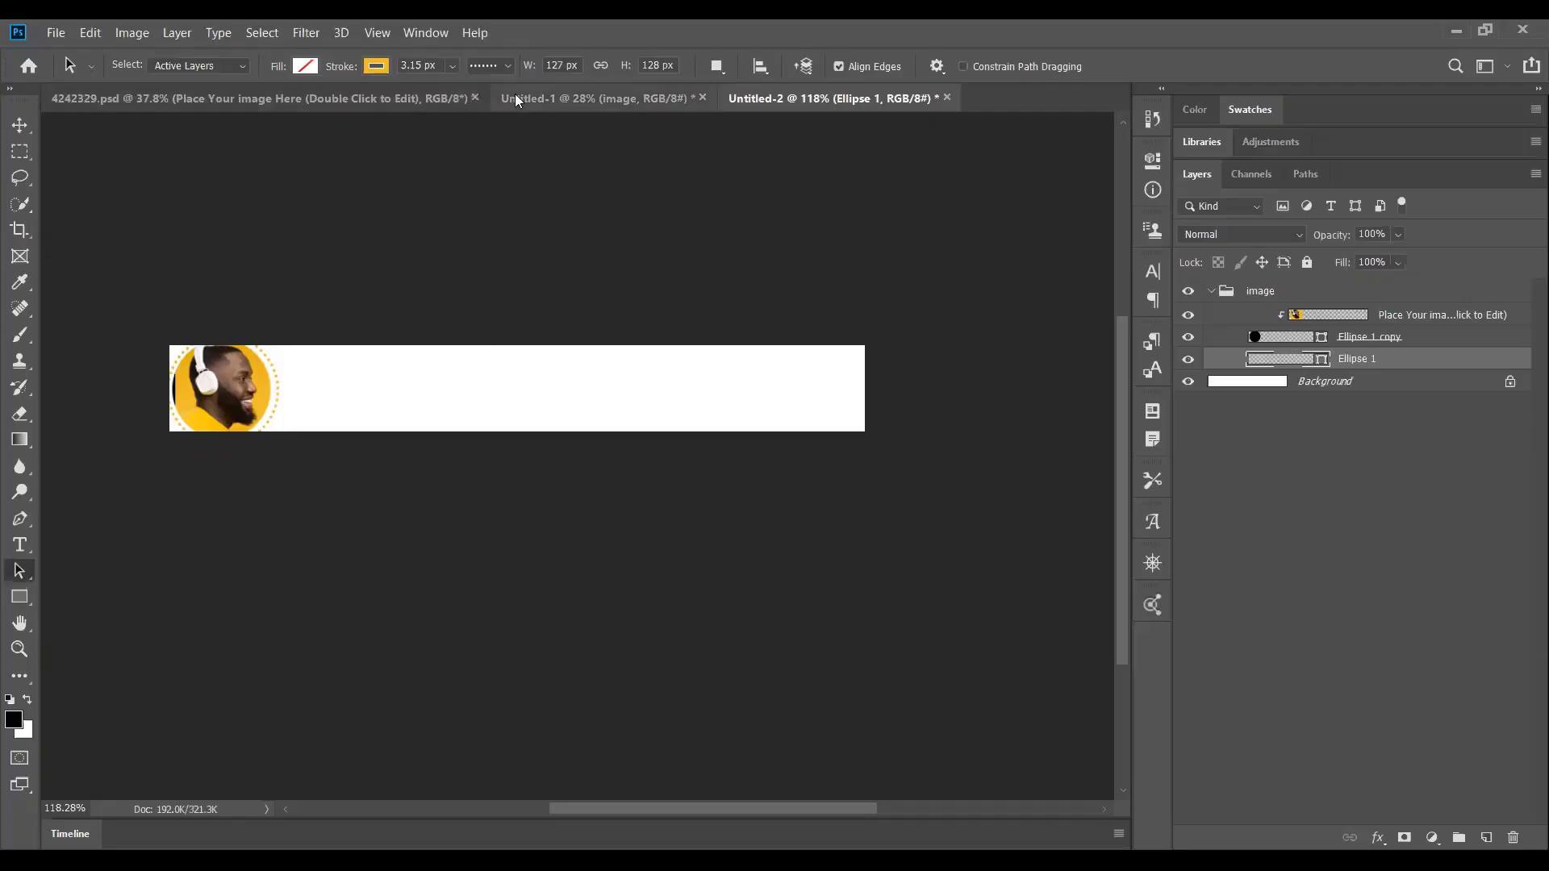
left_click(1211, 291)
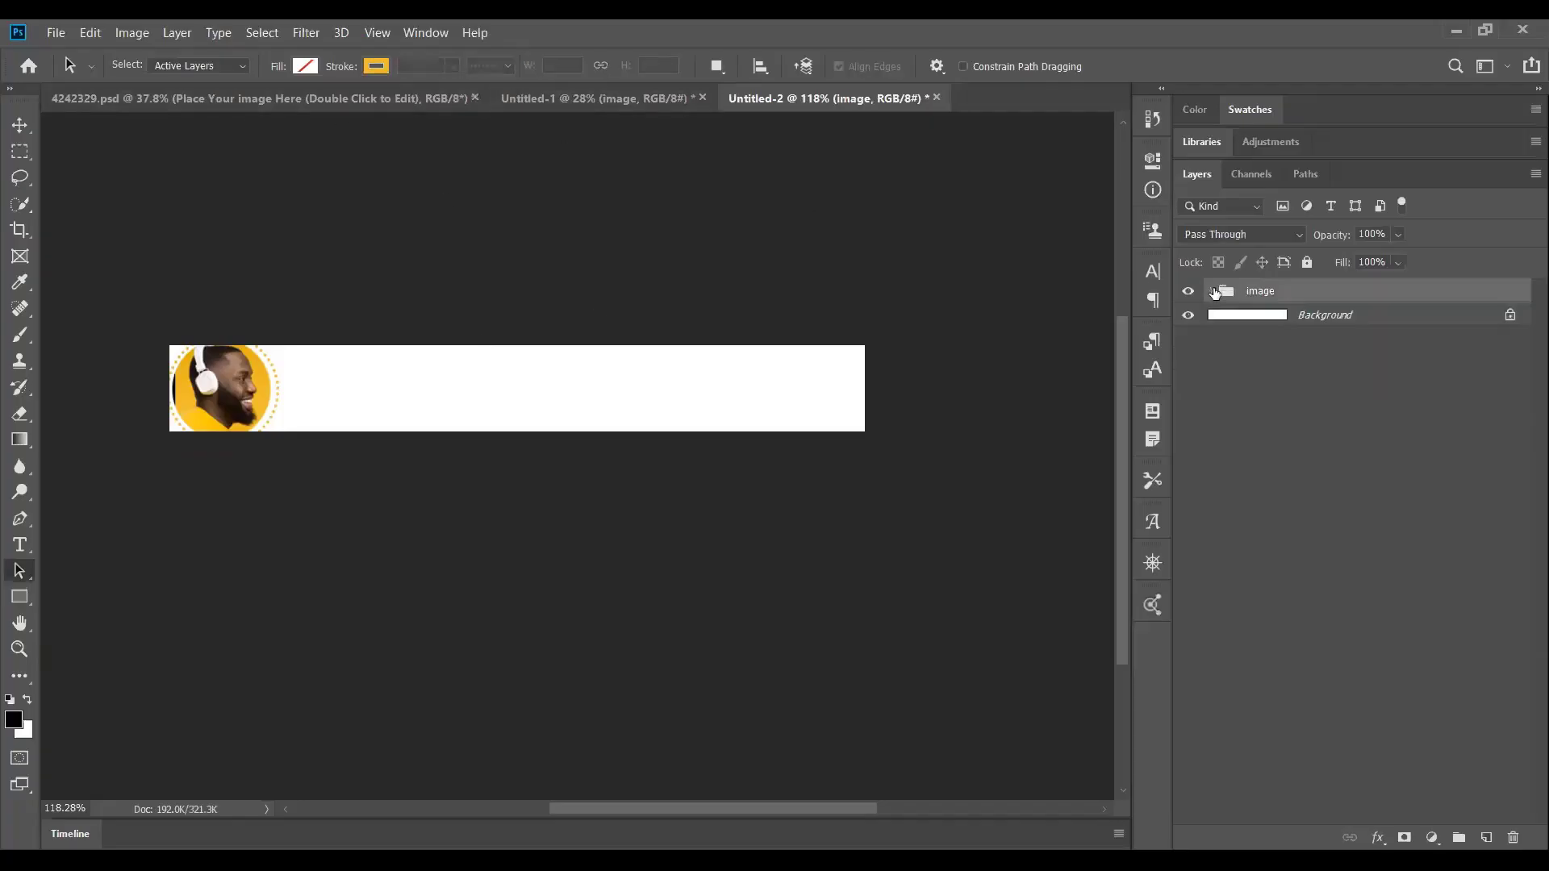
Duplicate the shape group from the Untitled-1 document into Untitled-2 and return to the banner.
left_click(578, 98)
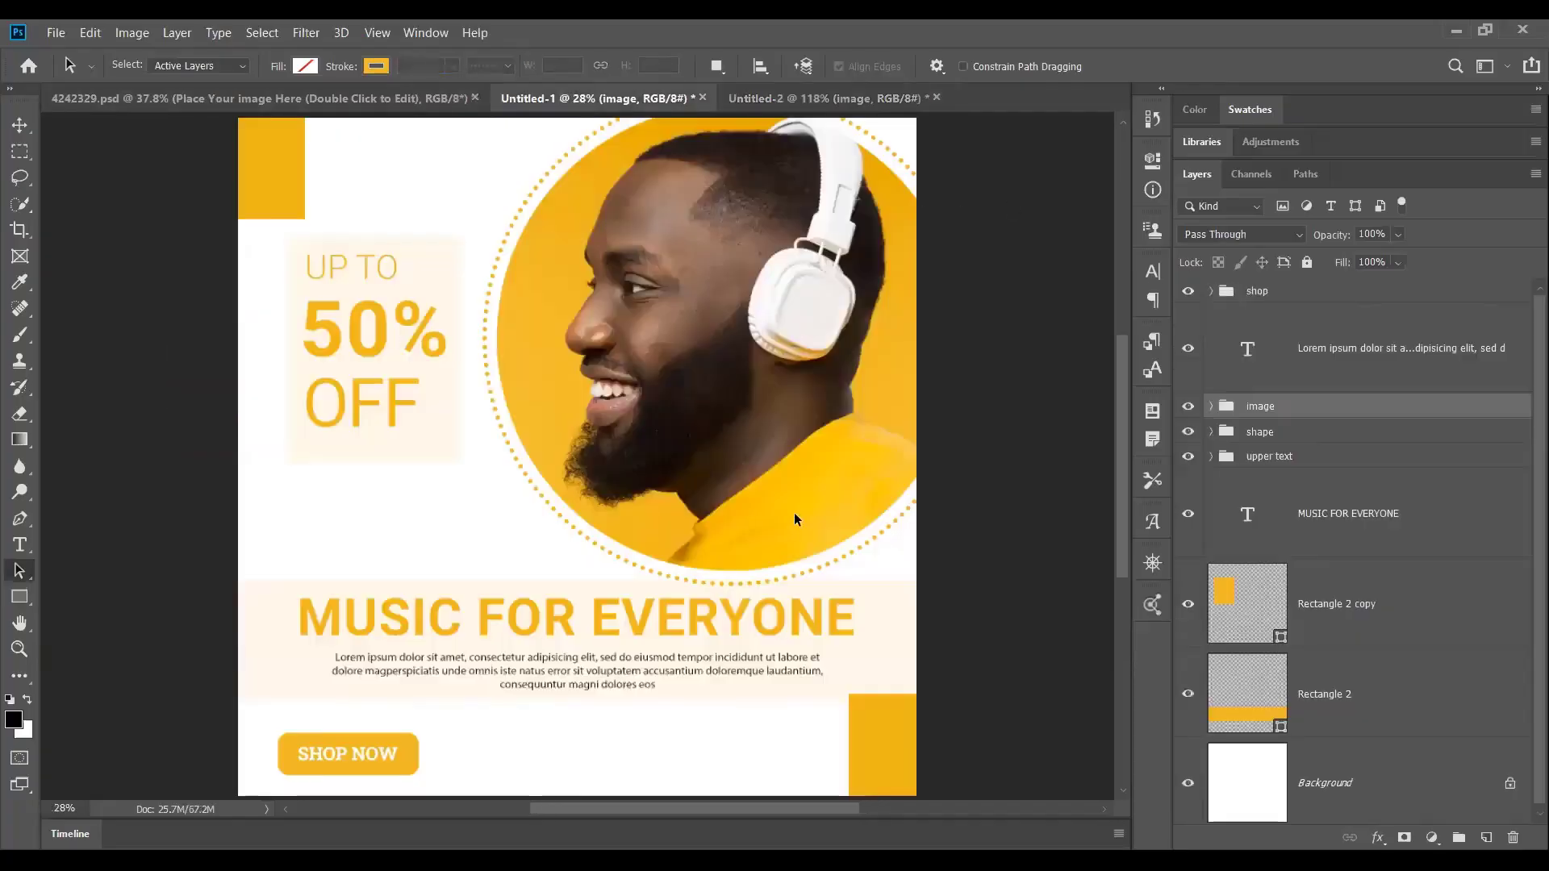
left_click(1262, 435)
left_click(1188, 432)
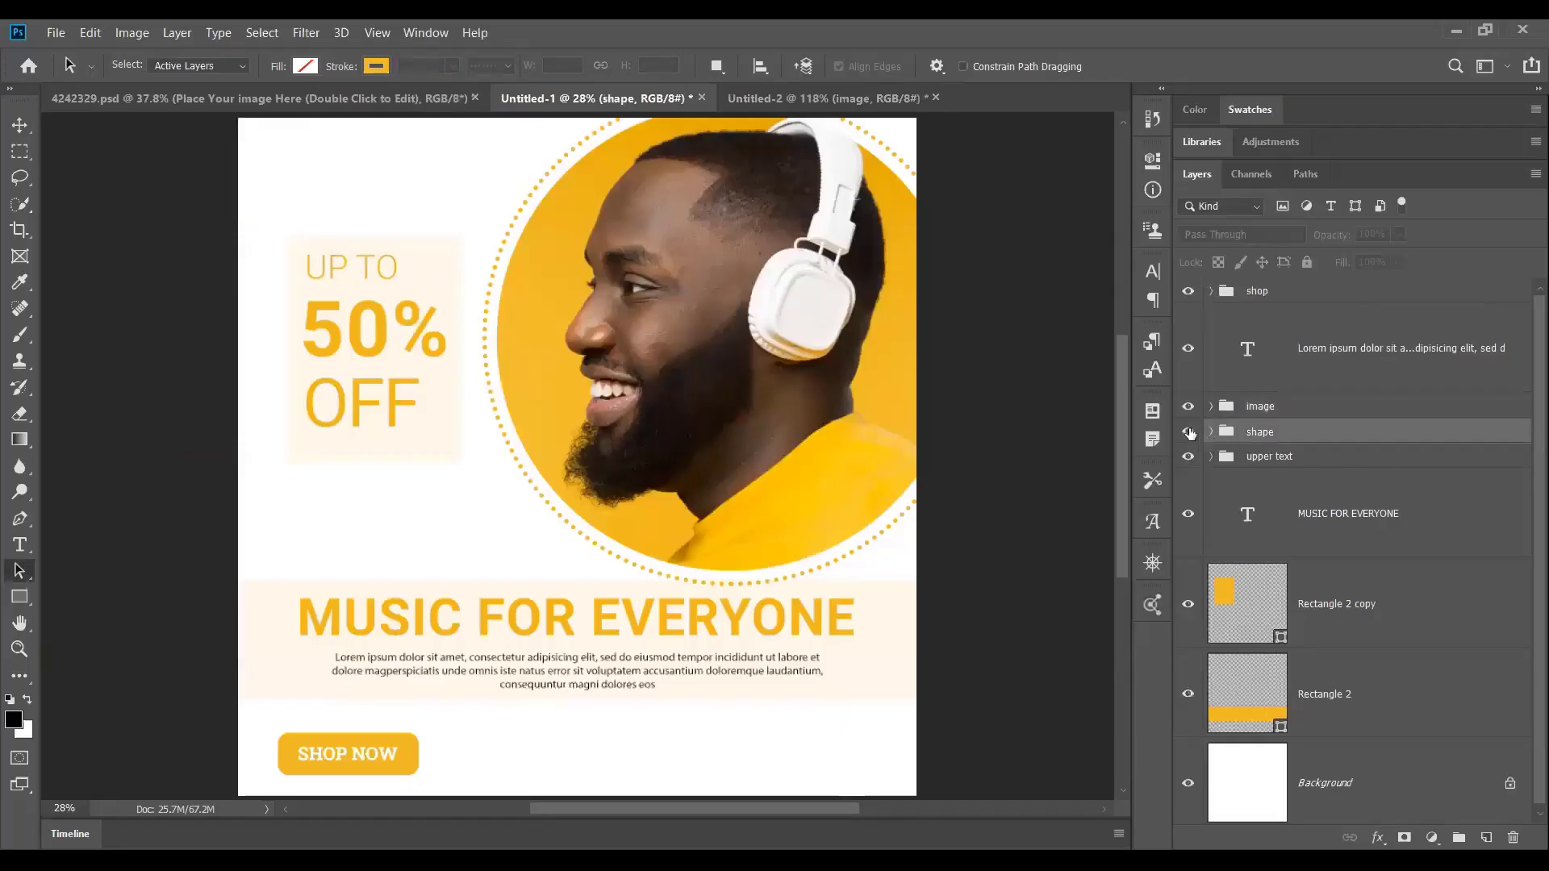
left_click(1190, 434)
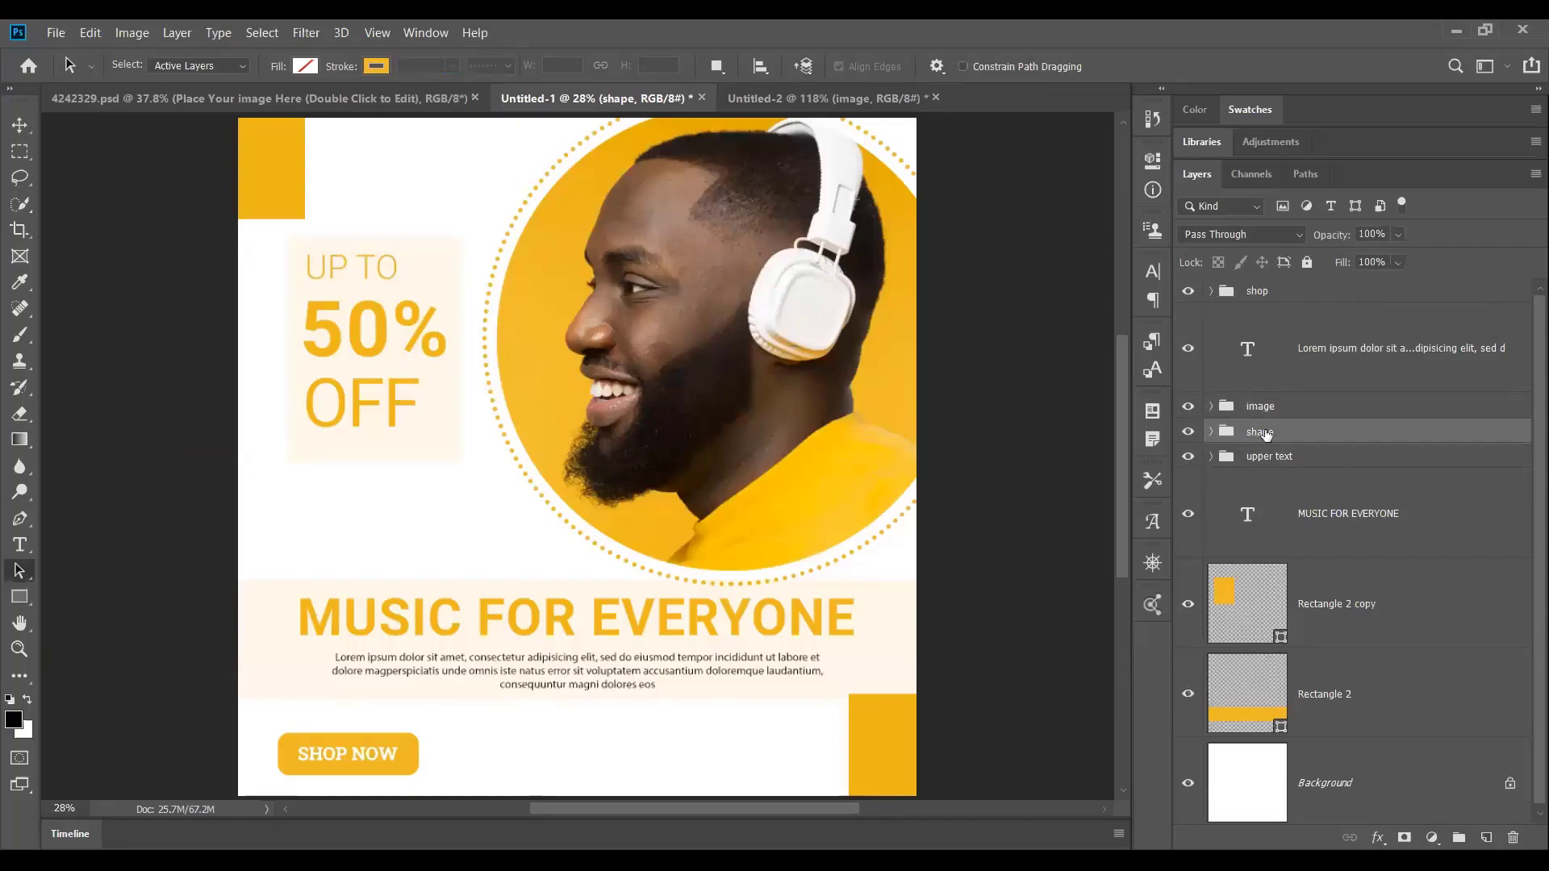
left_click(18, 156)
right_click(450, 303)
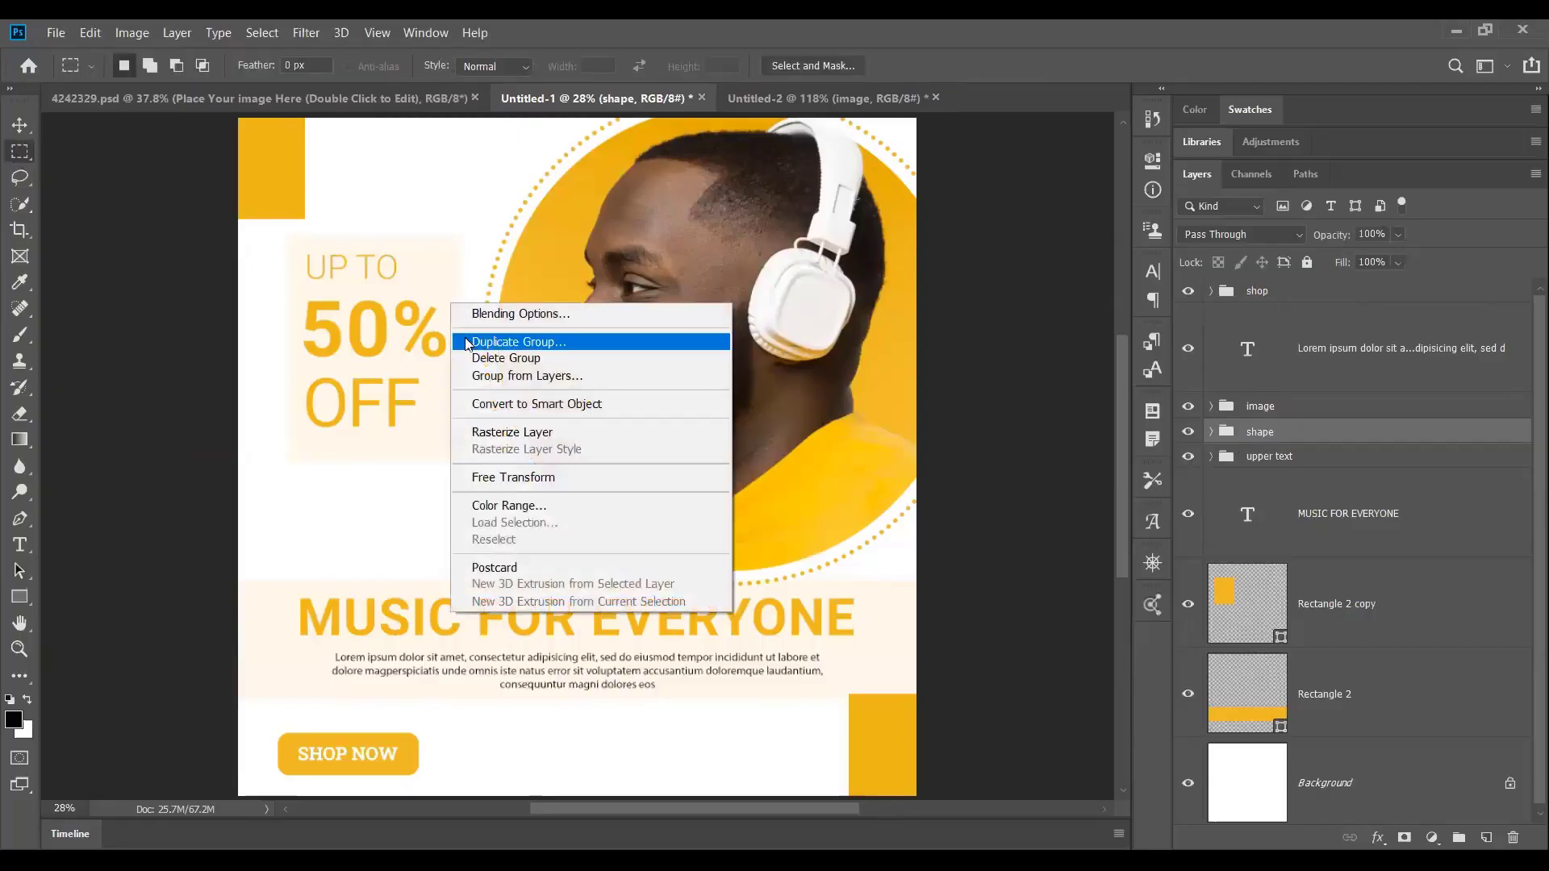
left_click(516, 342)
left_click(763, 317)
left_click(669, 371)
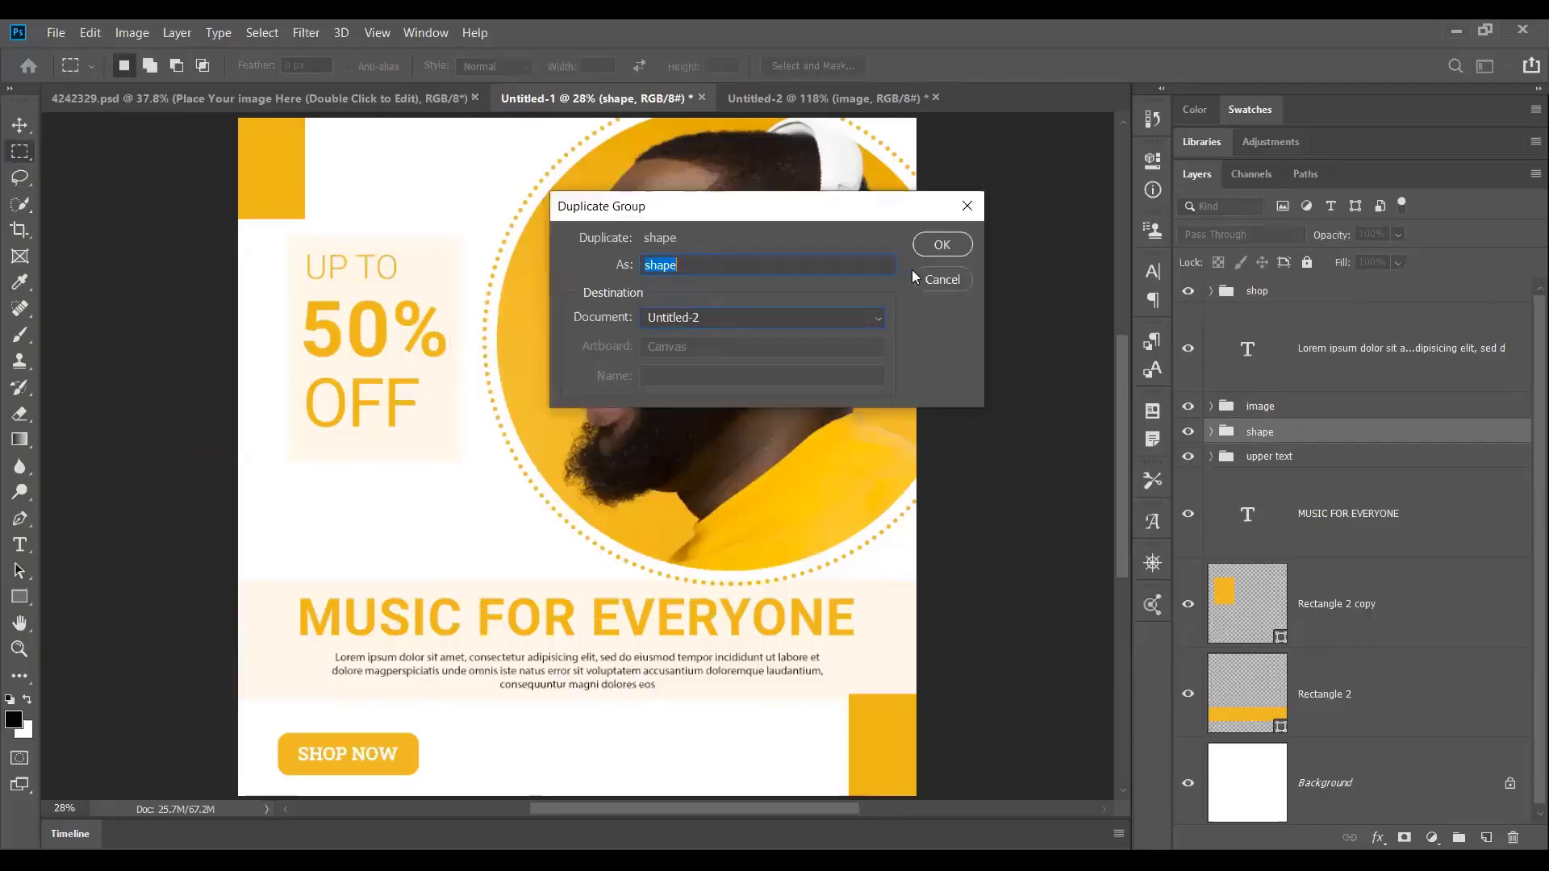
left_click(942, 244)
key("ctrl+Tab")
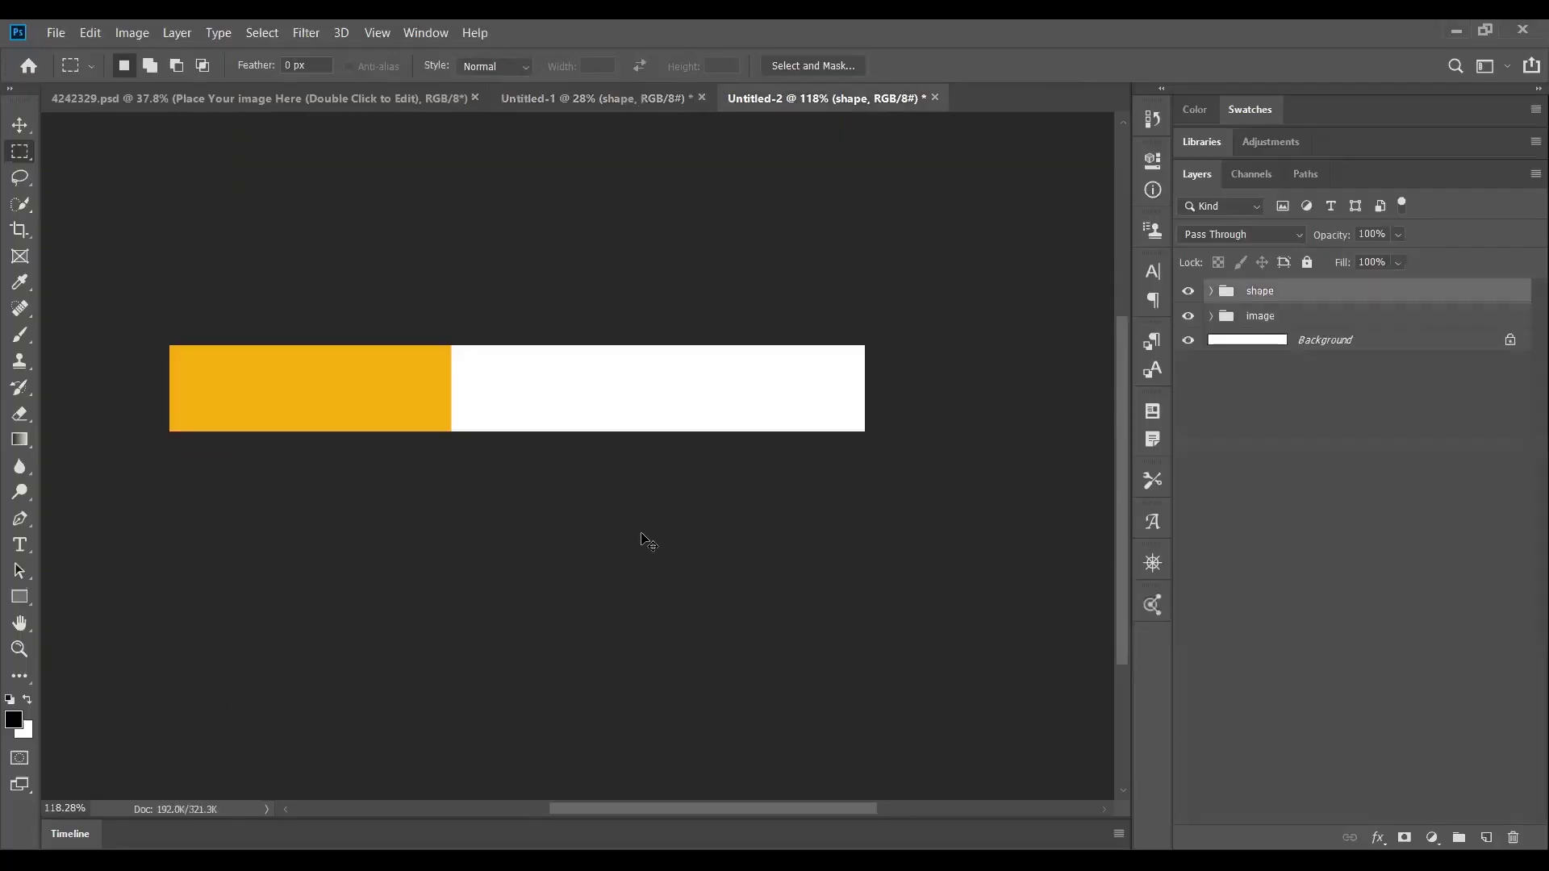
Scale the shape group down to about 14.7% in the banner document and apply the transform.
key("ctrl+t")
key("ctrl+0")
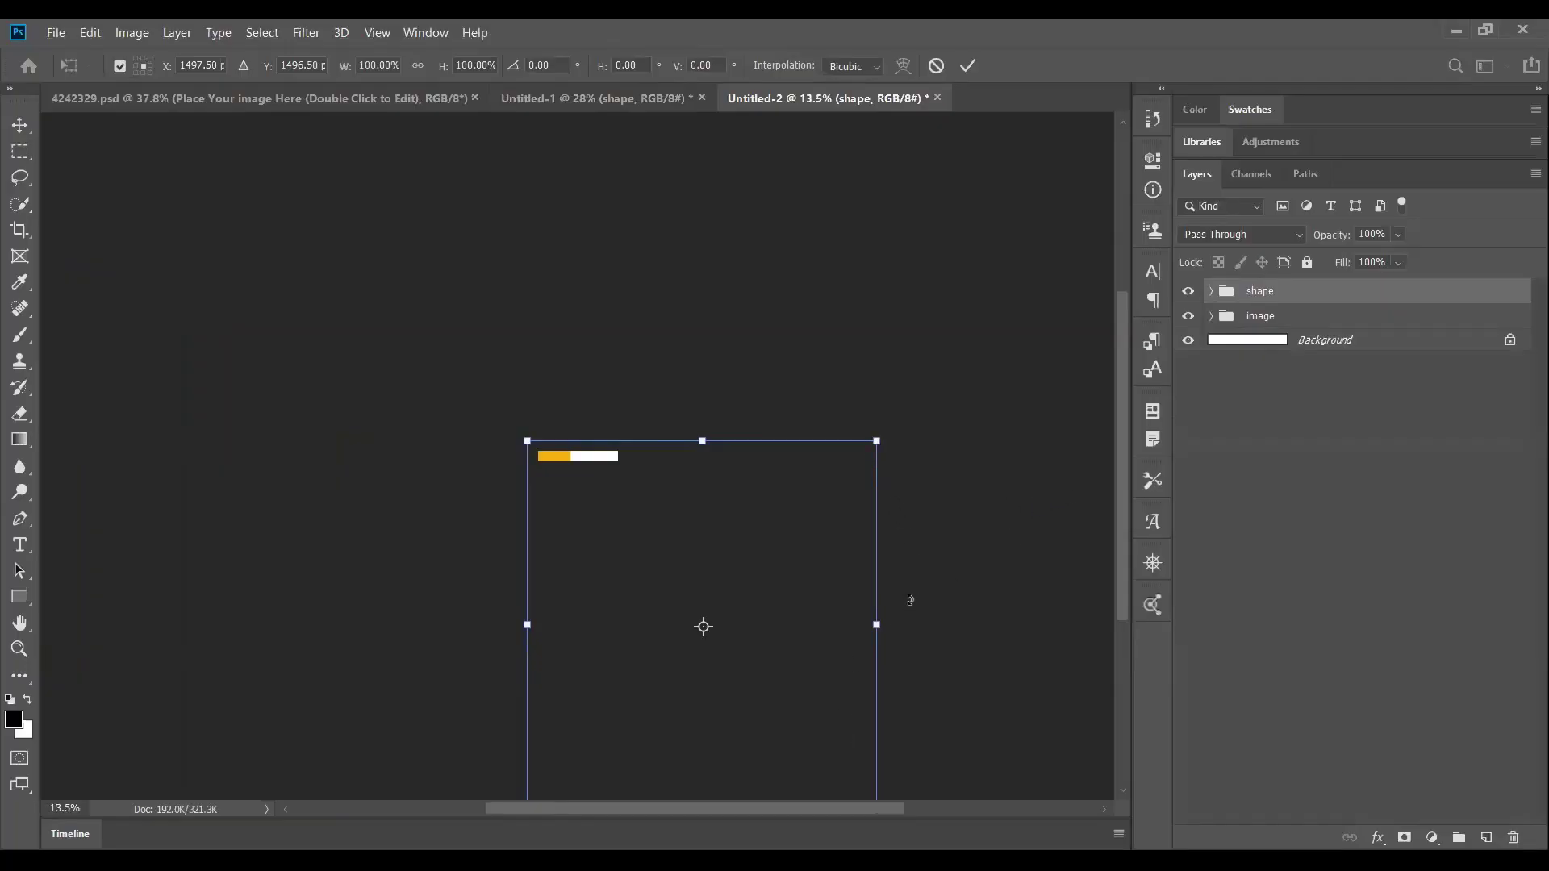
scroll(909, 601, "down", 1)
left_click_drag(869, 736, 578, 430)
key("Return")
key("m")
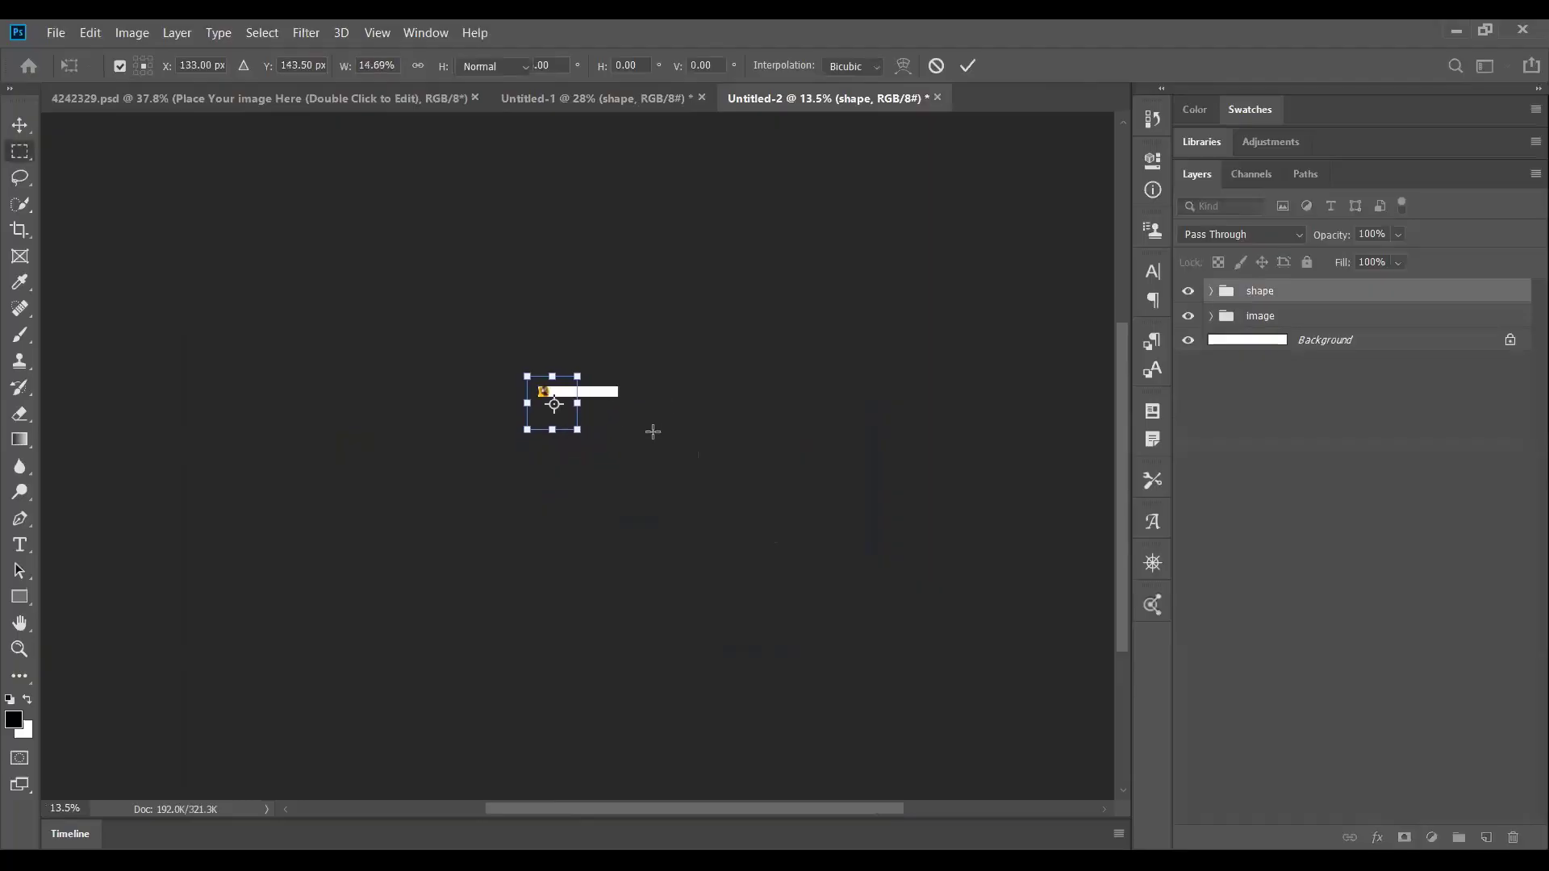
key("ctrl+0")
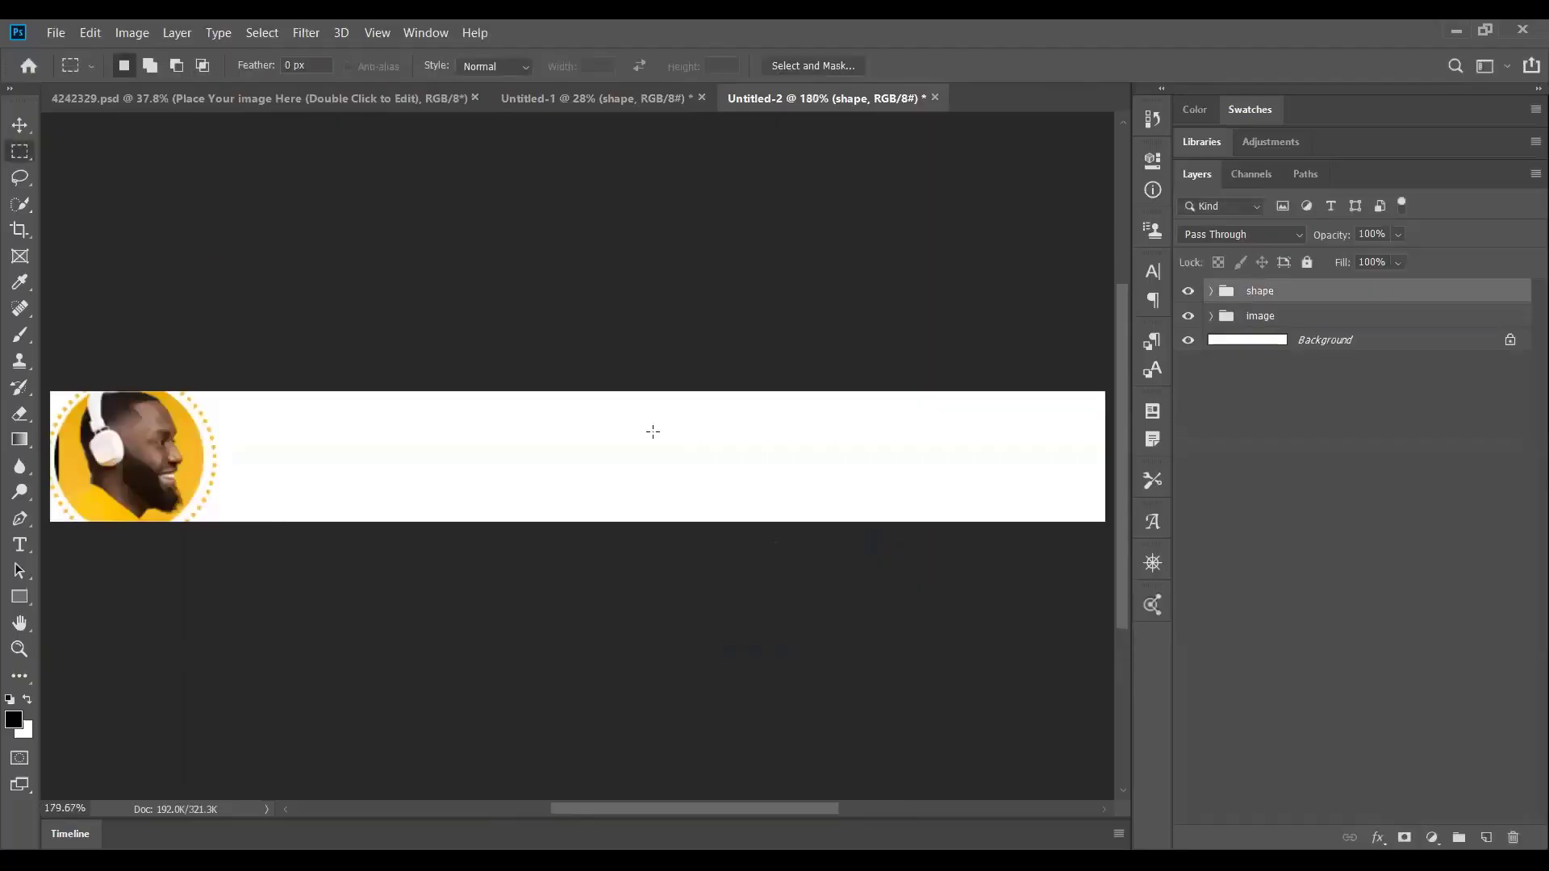
Move the shape group beside the portrait, scale it down to about 14.5% and apply the transform.
key("ctrl+t")
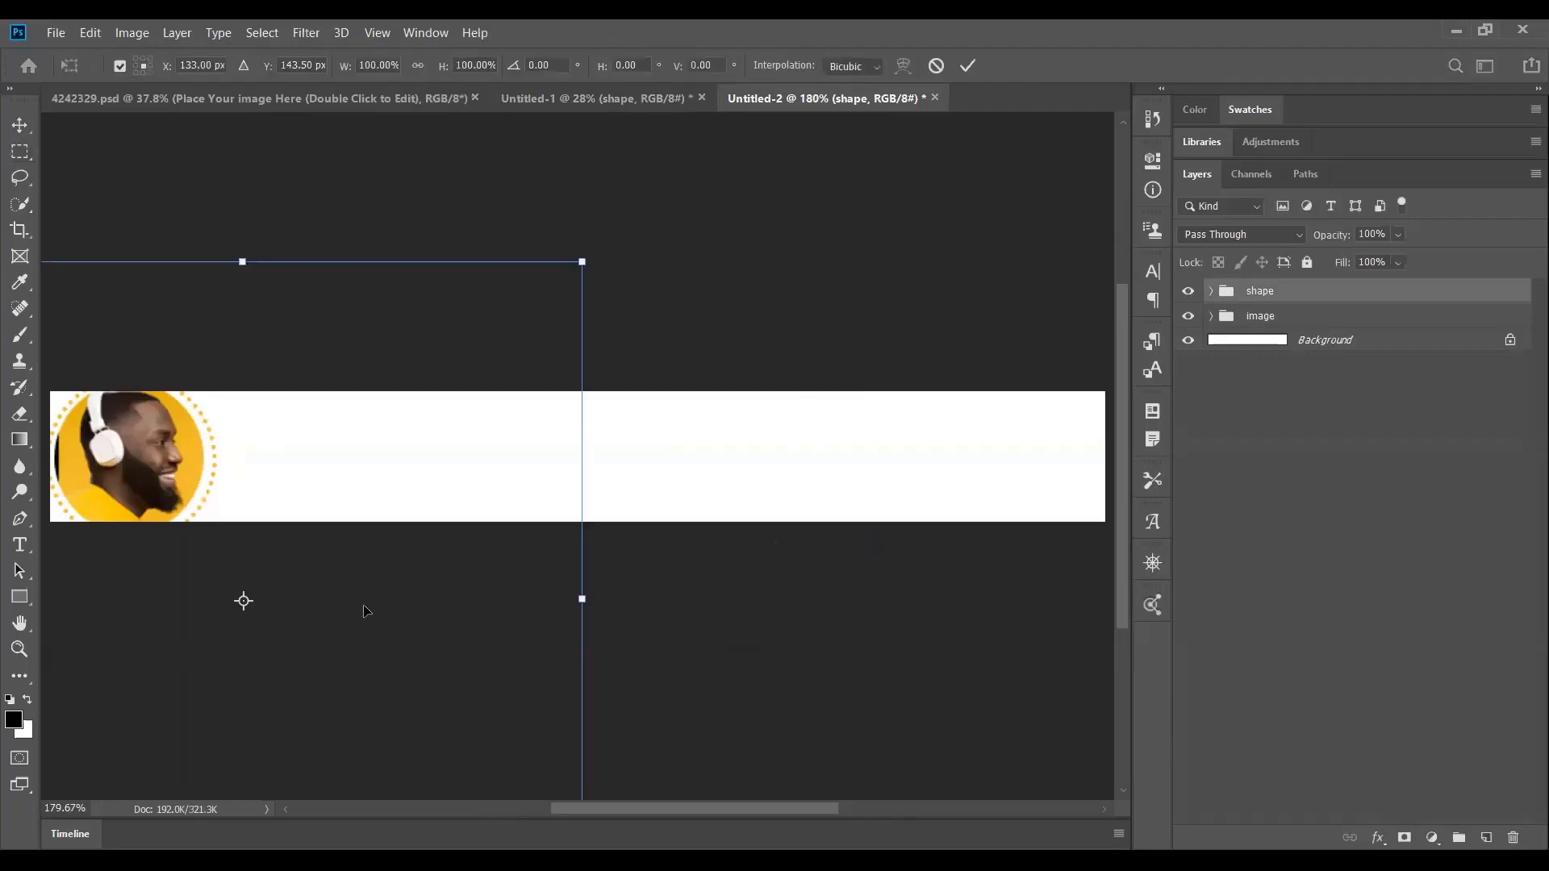
scroll(367, 443, "down", 3)
left_click_drag(274, 632, 609, 702)
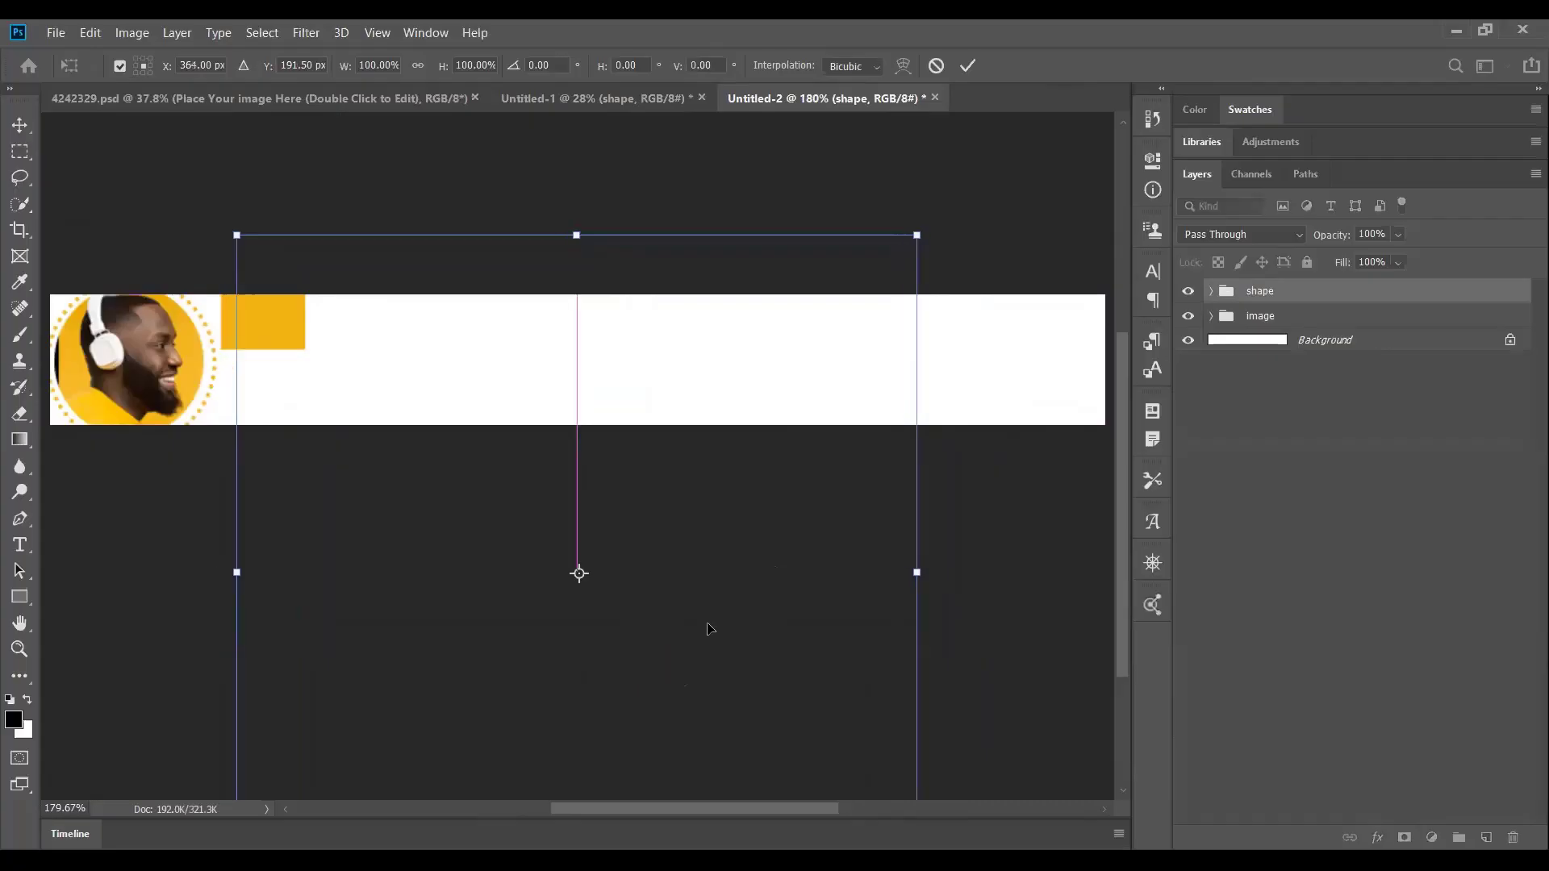
scroll(710, 628, "down", 5)
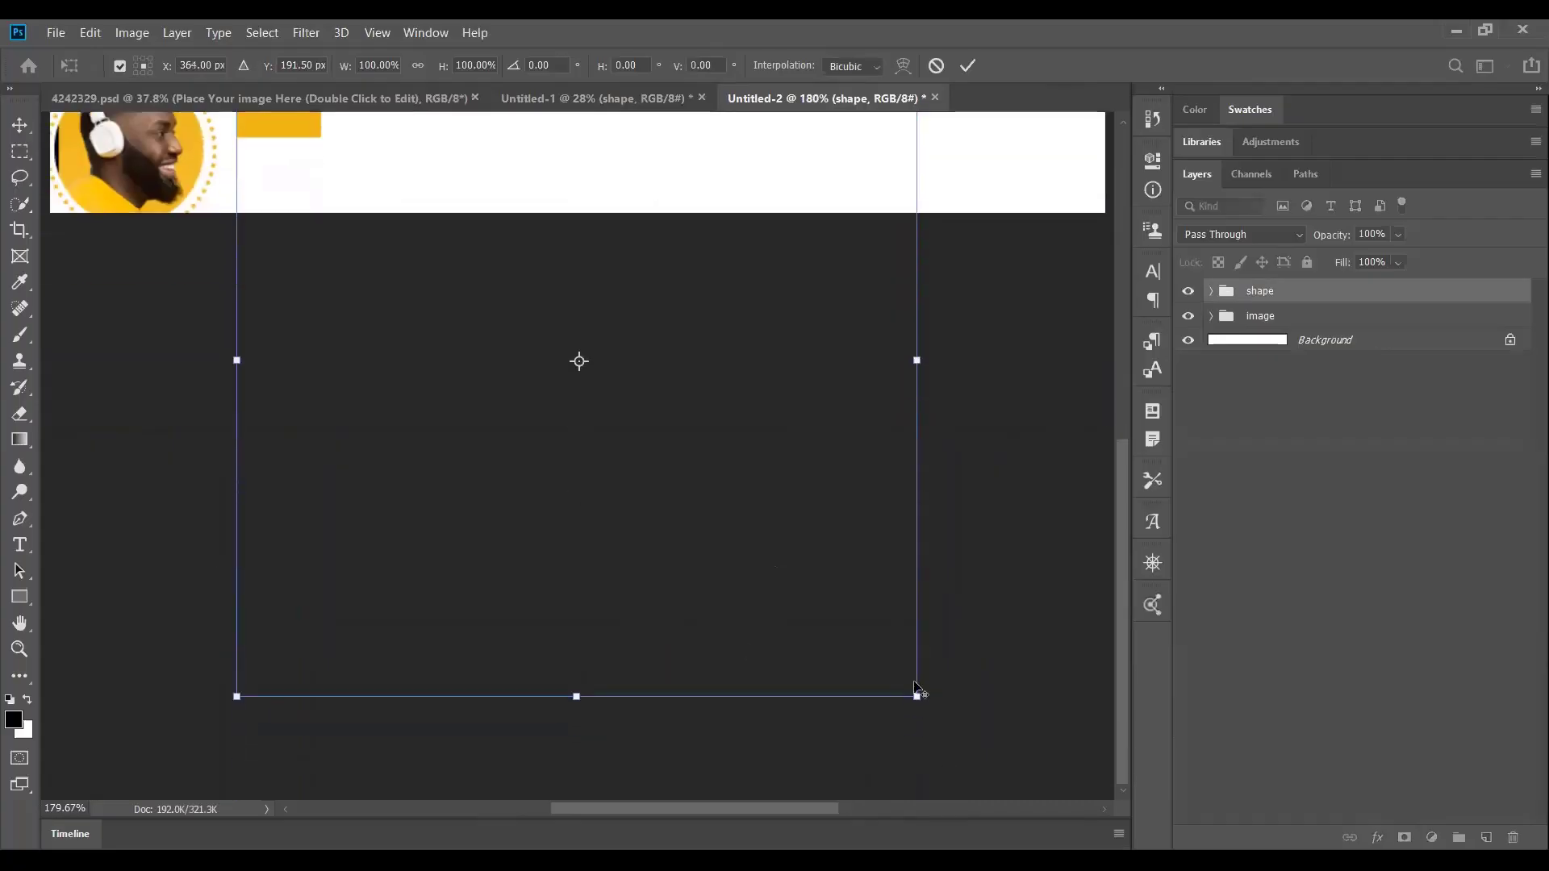
left_click_drag(914, 695, 491, 164)
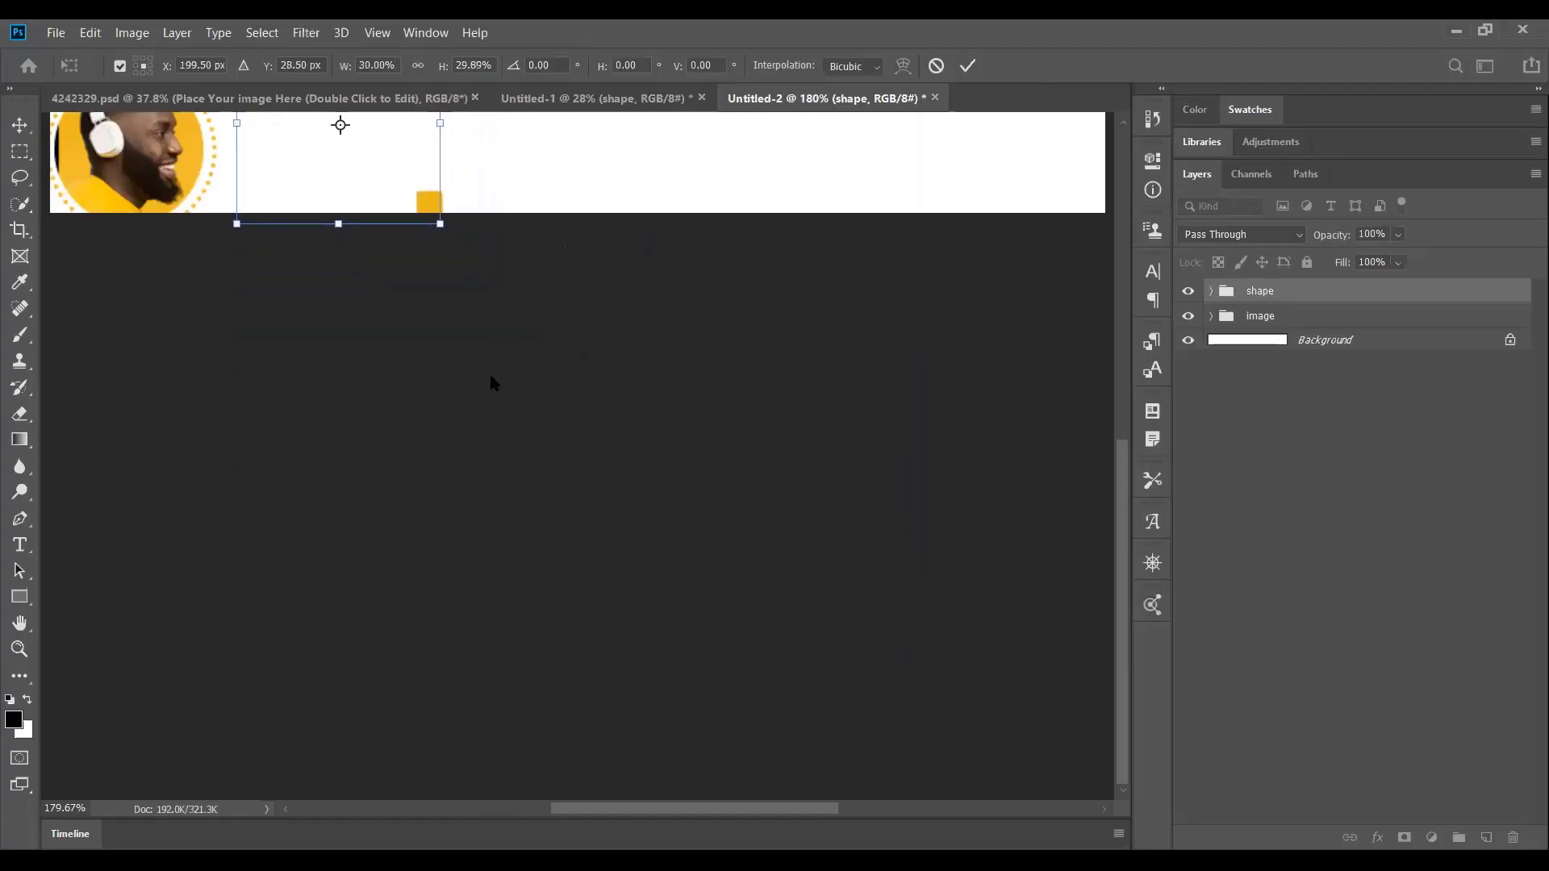
scroll(489, 371, "up", 5)
left_click_drag(403, 312, 470, 366)
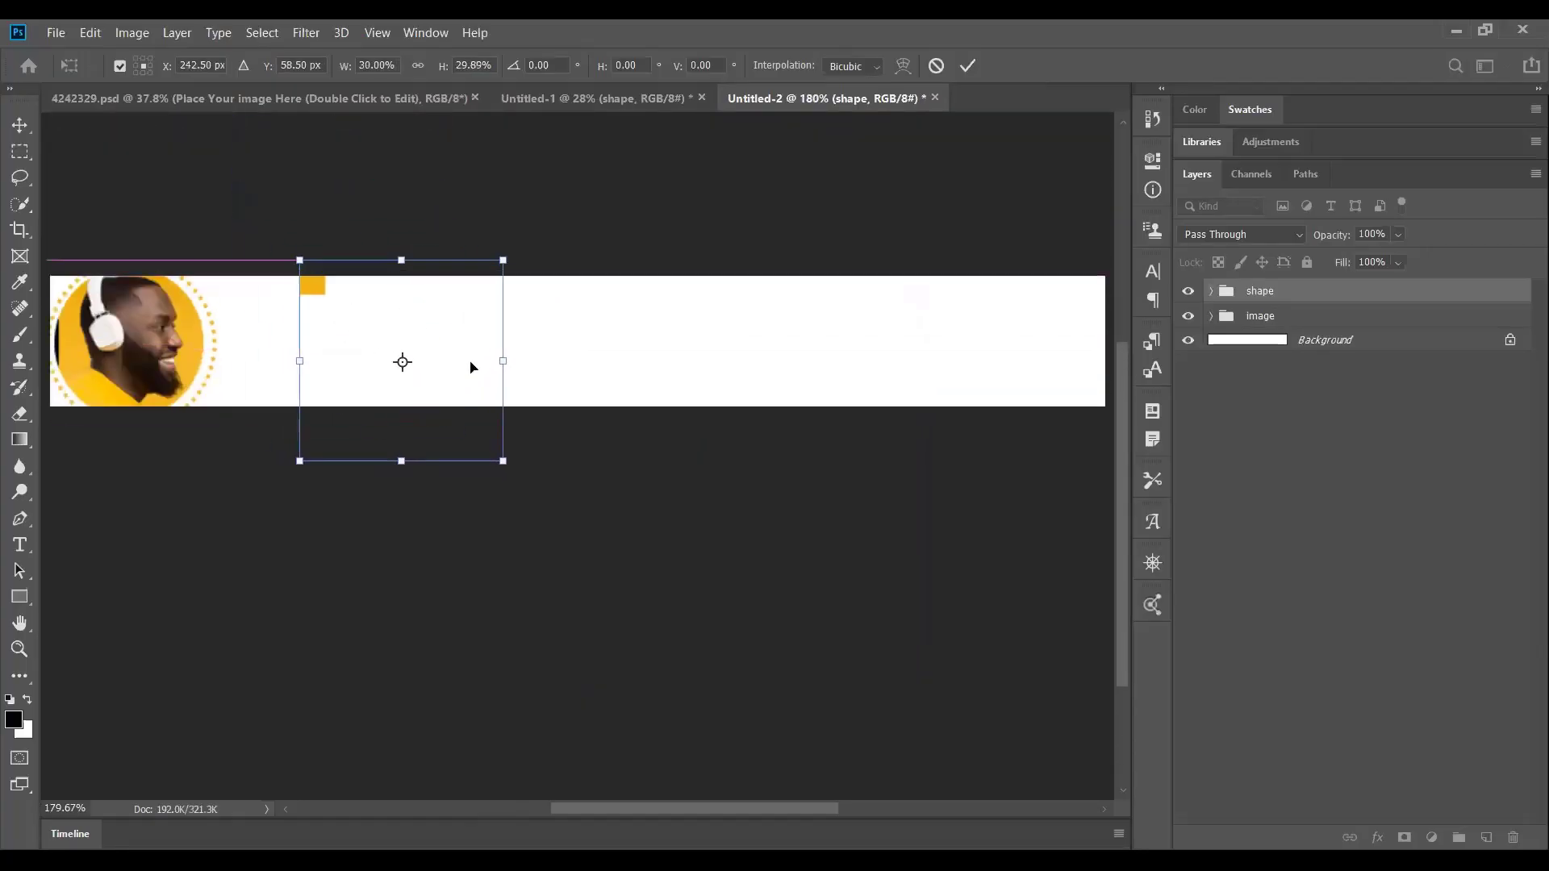
left_click_drag(505, 460, 469, 386)
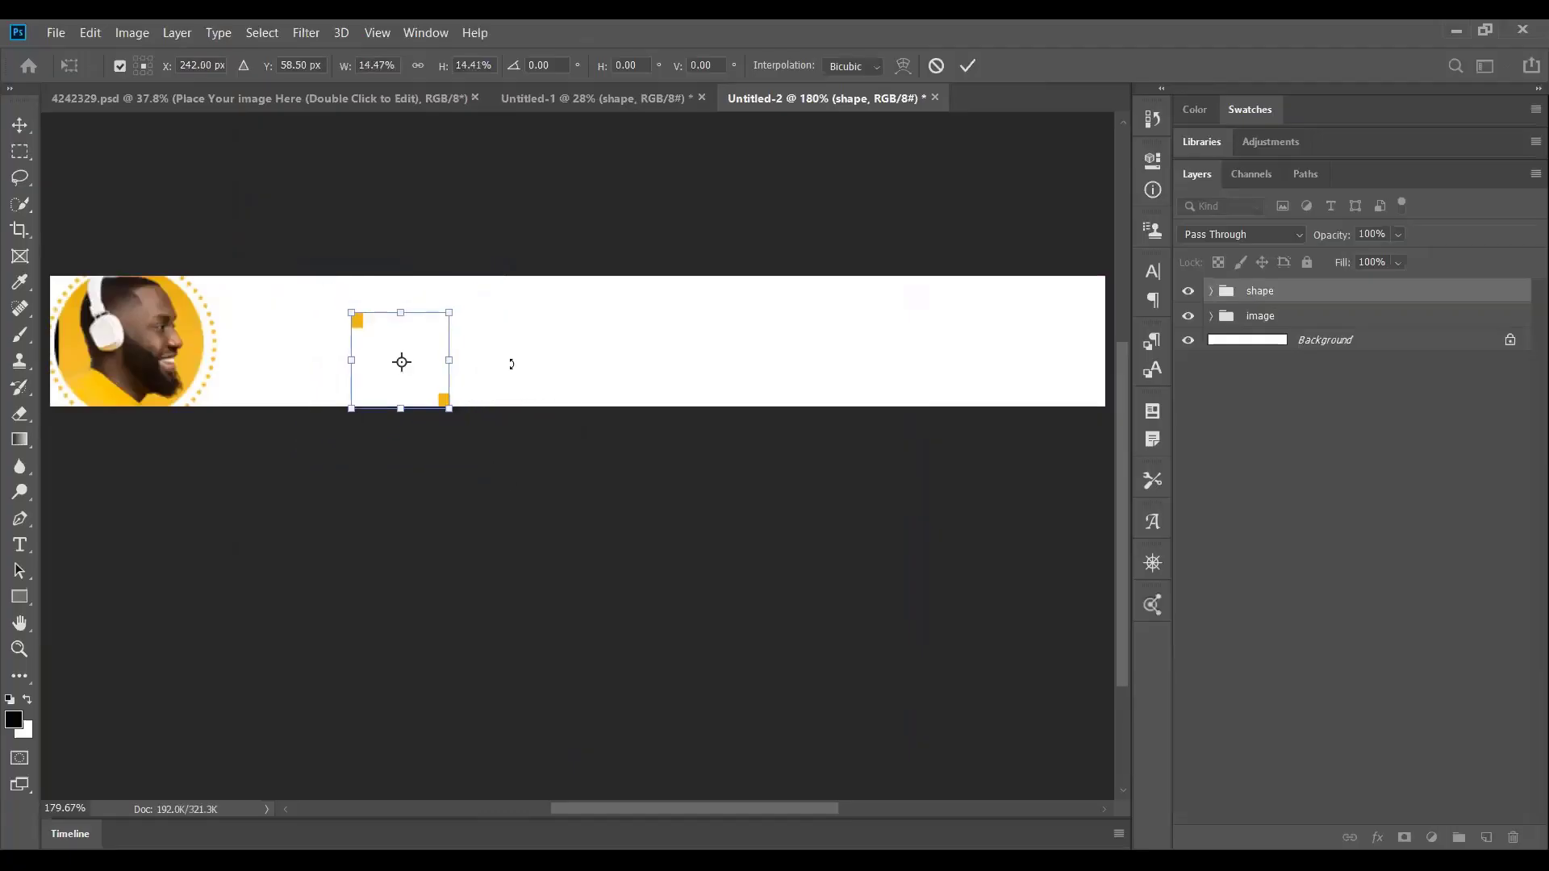
key("Return")
key("m")
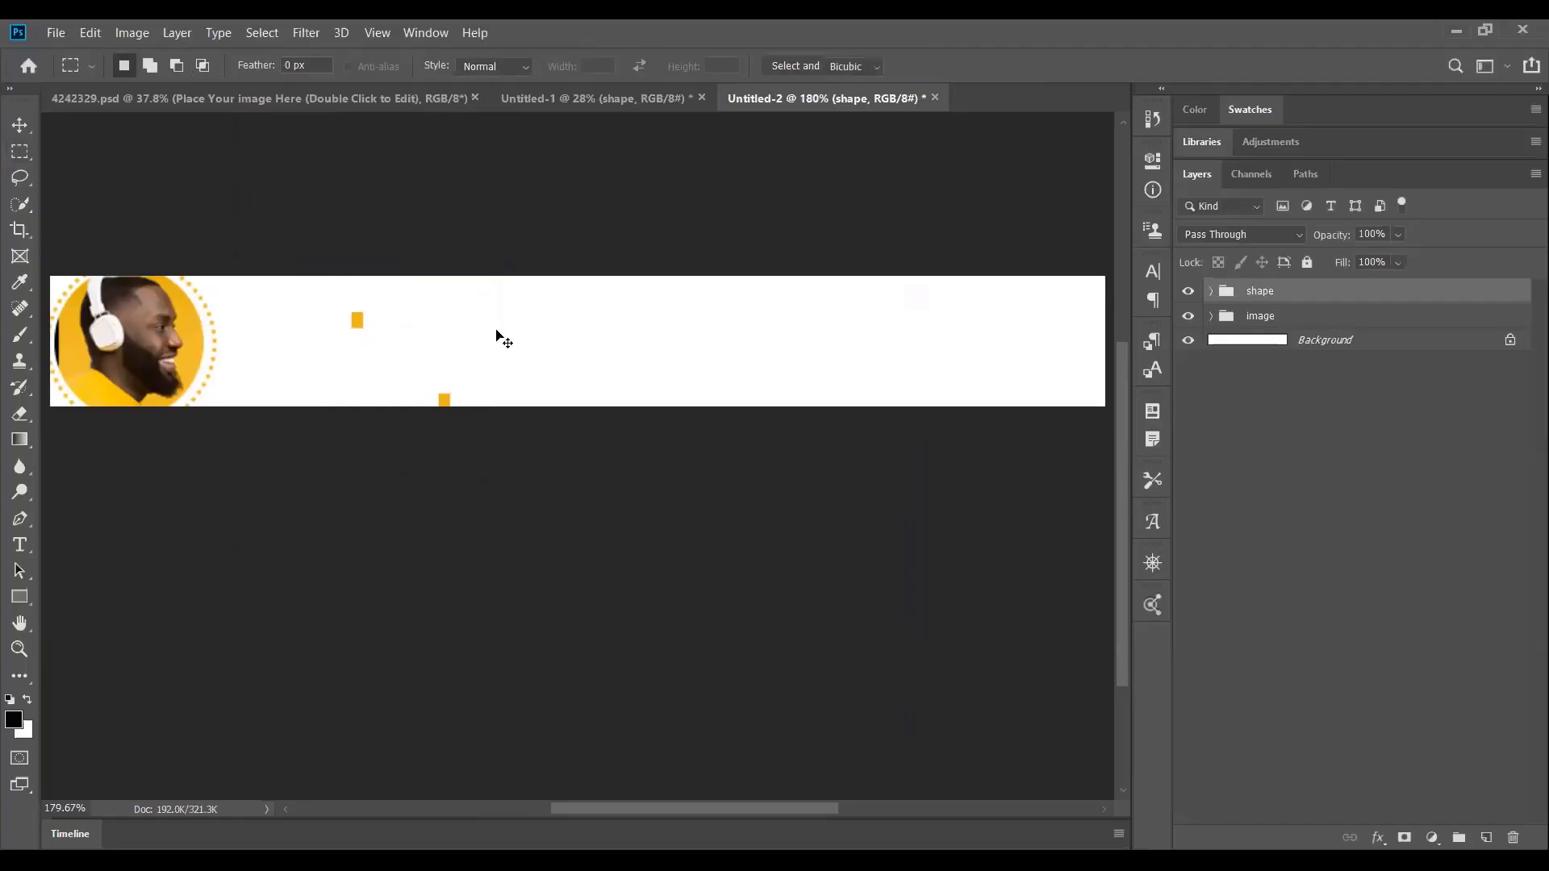
Enlarge the shape group to about 328%, aligned with the banner's top edge beside the portrait, and apply the transform.
key("ctrl+t")
left_click_drag(449, 409, 554, 515)
left_click_drag(466, 368, 477, 437)
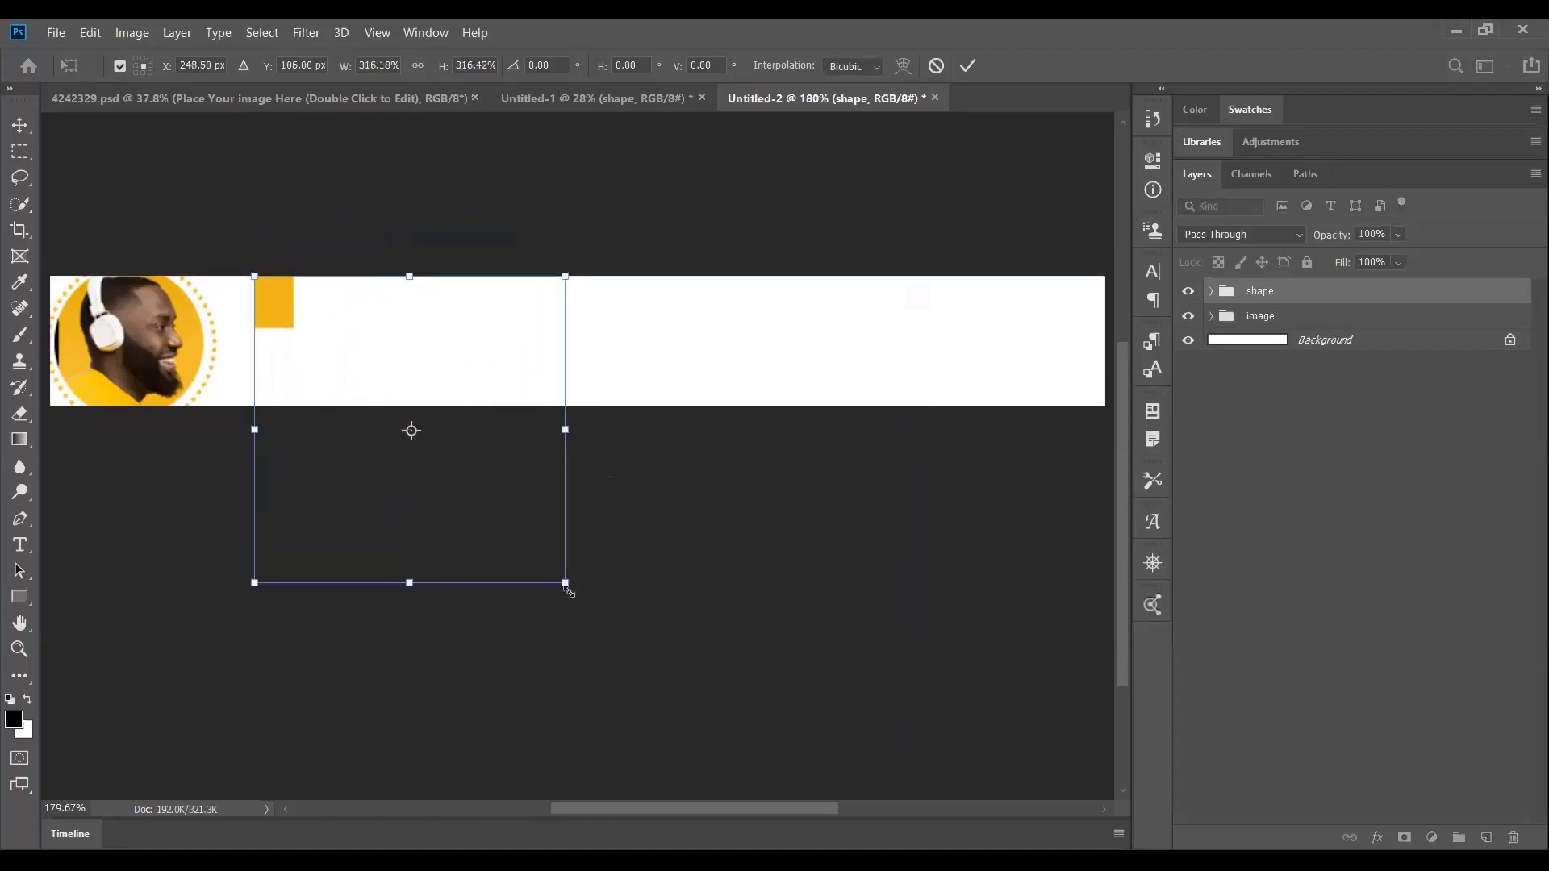
left_click_drag(568, 592, 576, 594)
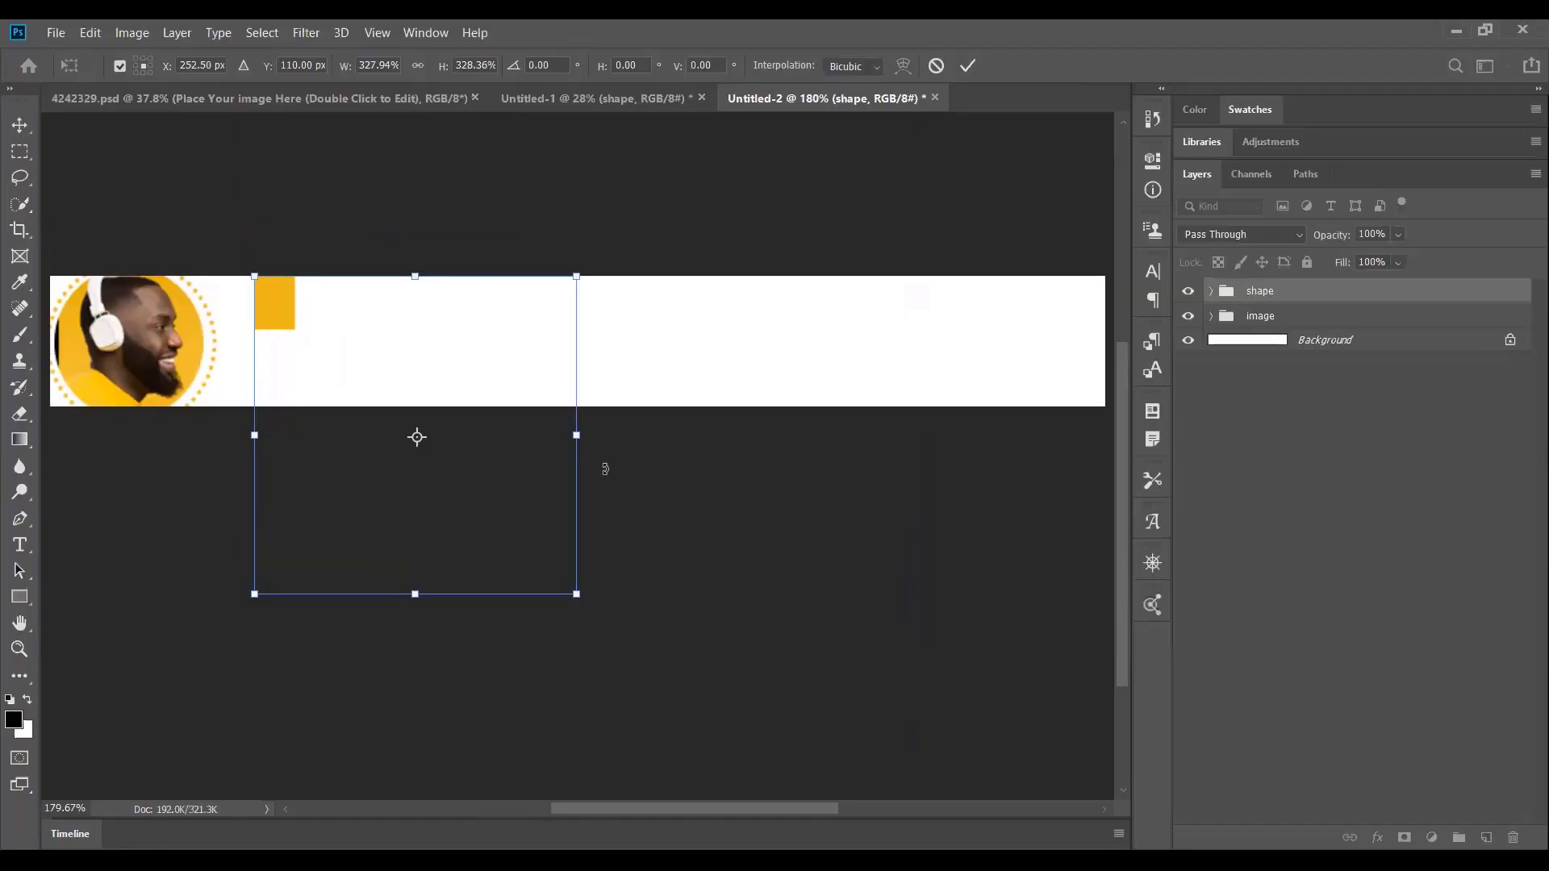
key("m")
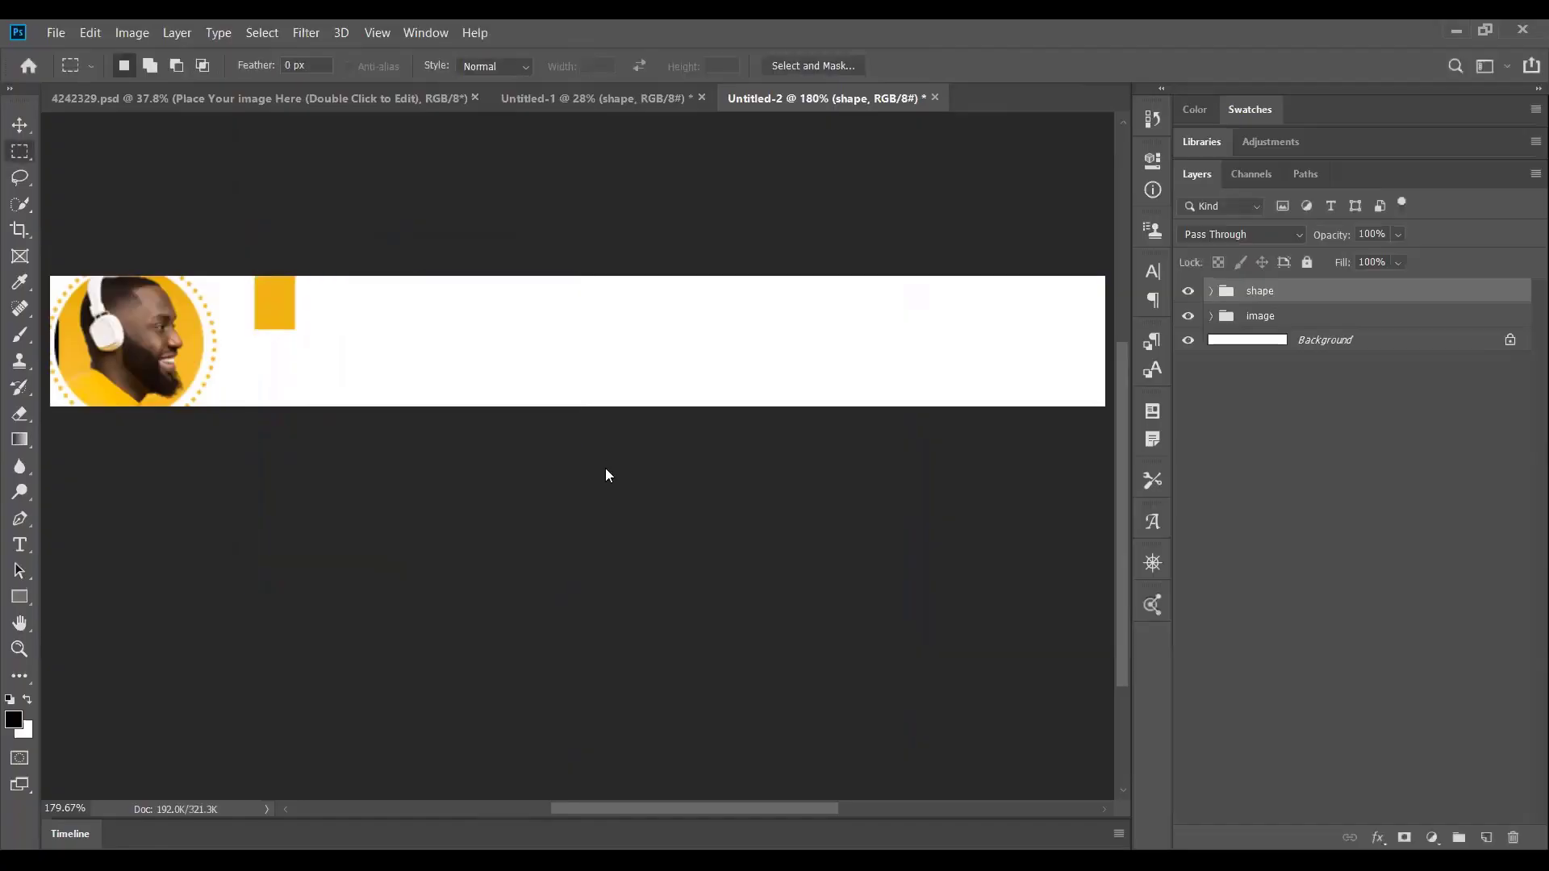
Expand the shape group, move Rectangle 1 copy into the banner's bottom-right corner, and use the grid to refine its position.
left_click(1211, 292)
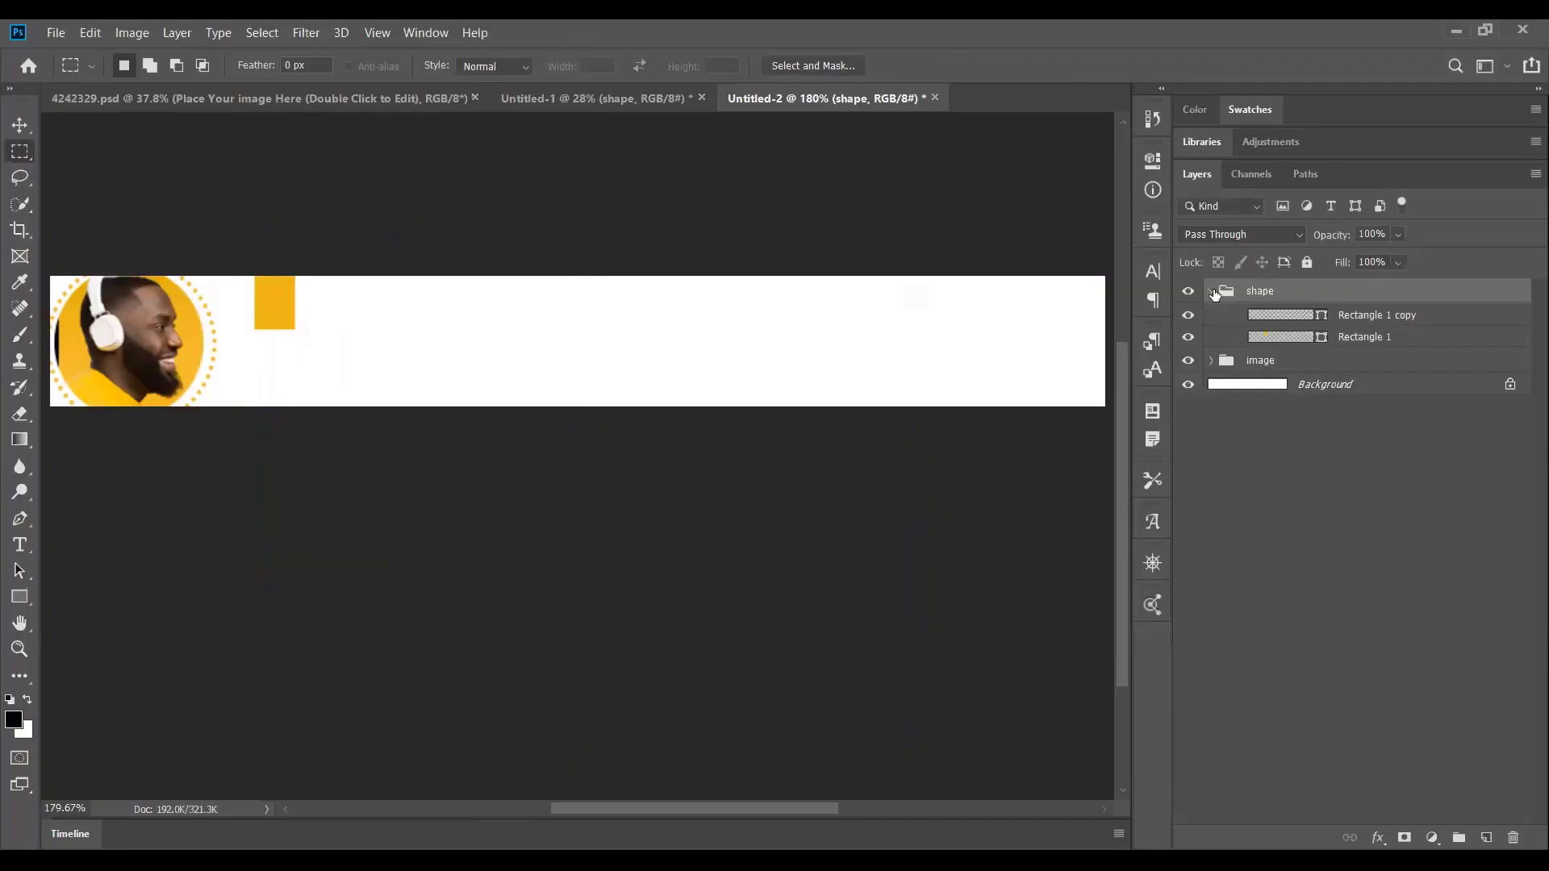
left_click(1269, 338)
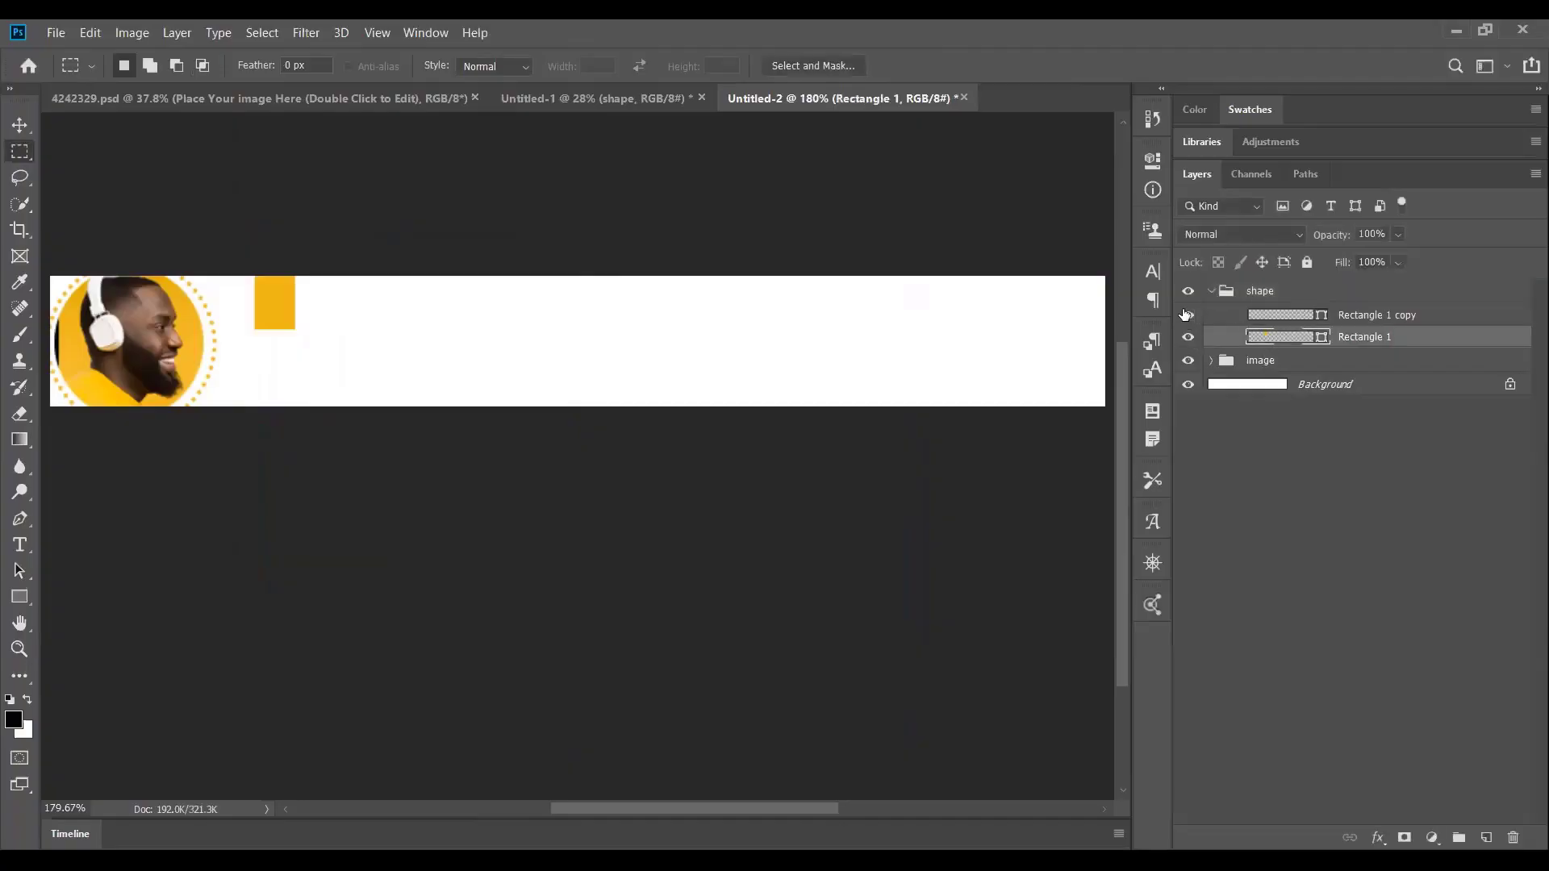
left_click(1257, 320)
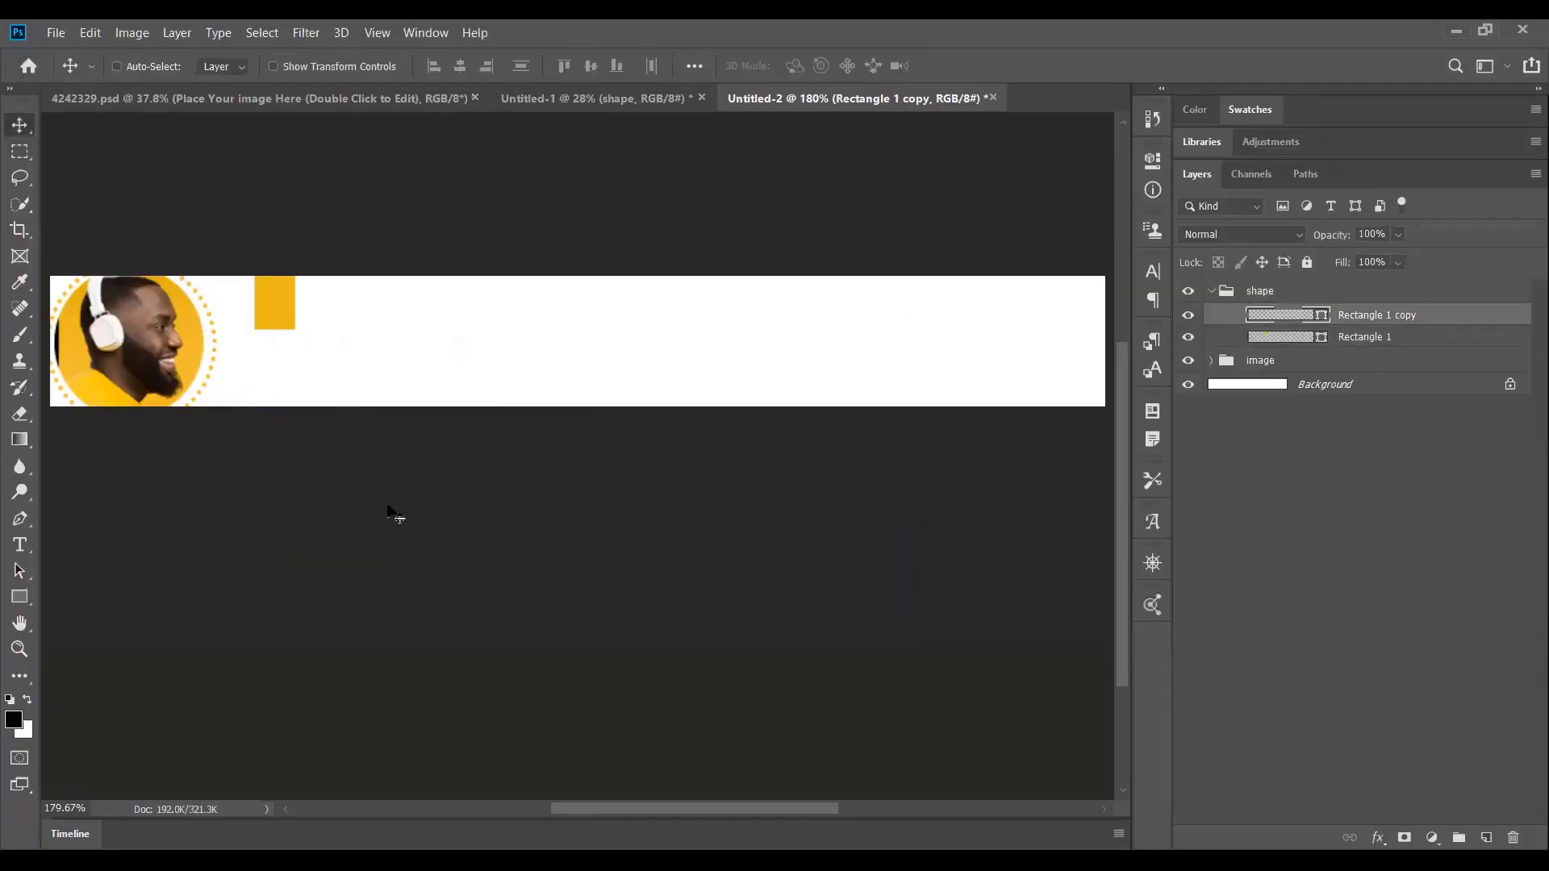
left_click_drag(535, 574, 1057, 391)
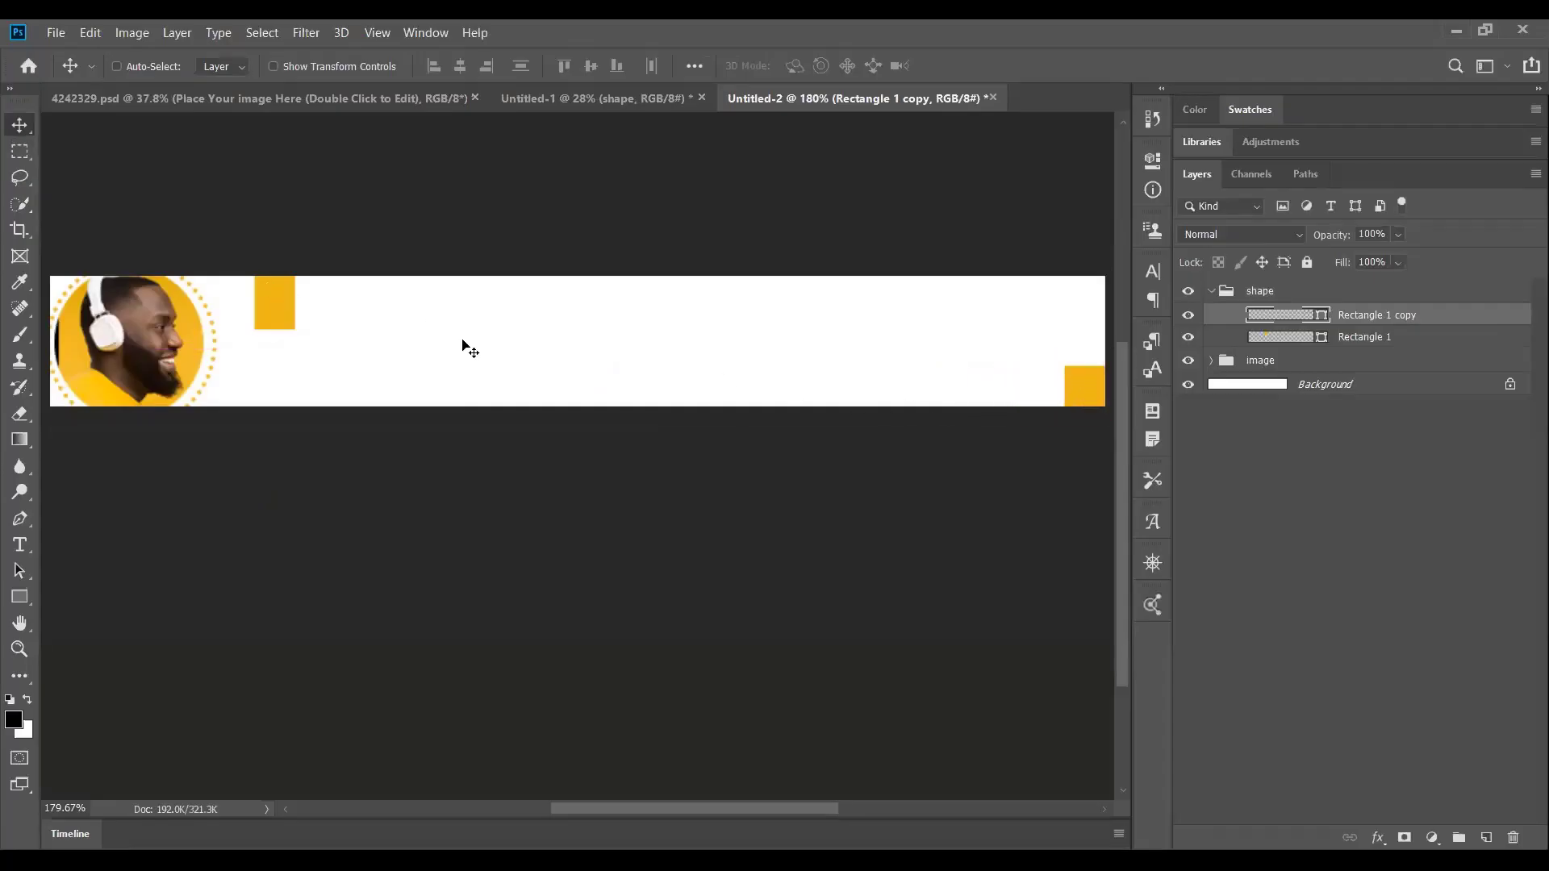
key("ctrl+apostrophe")
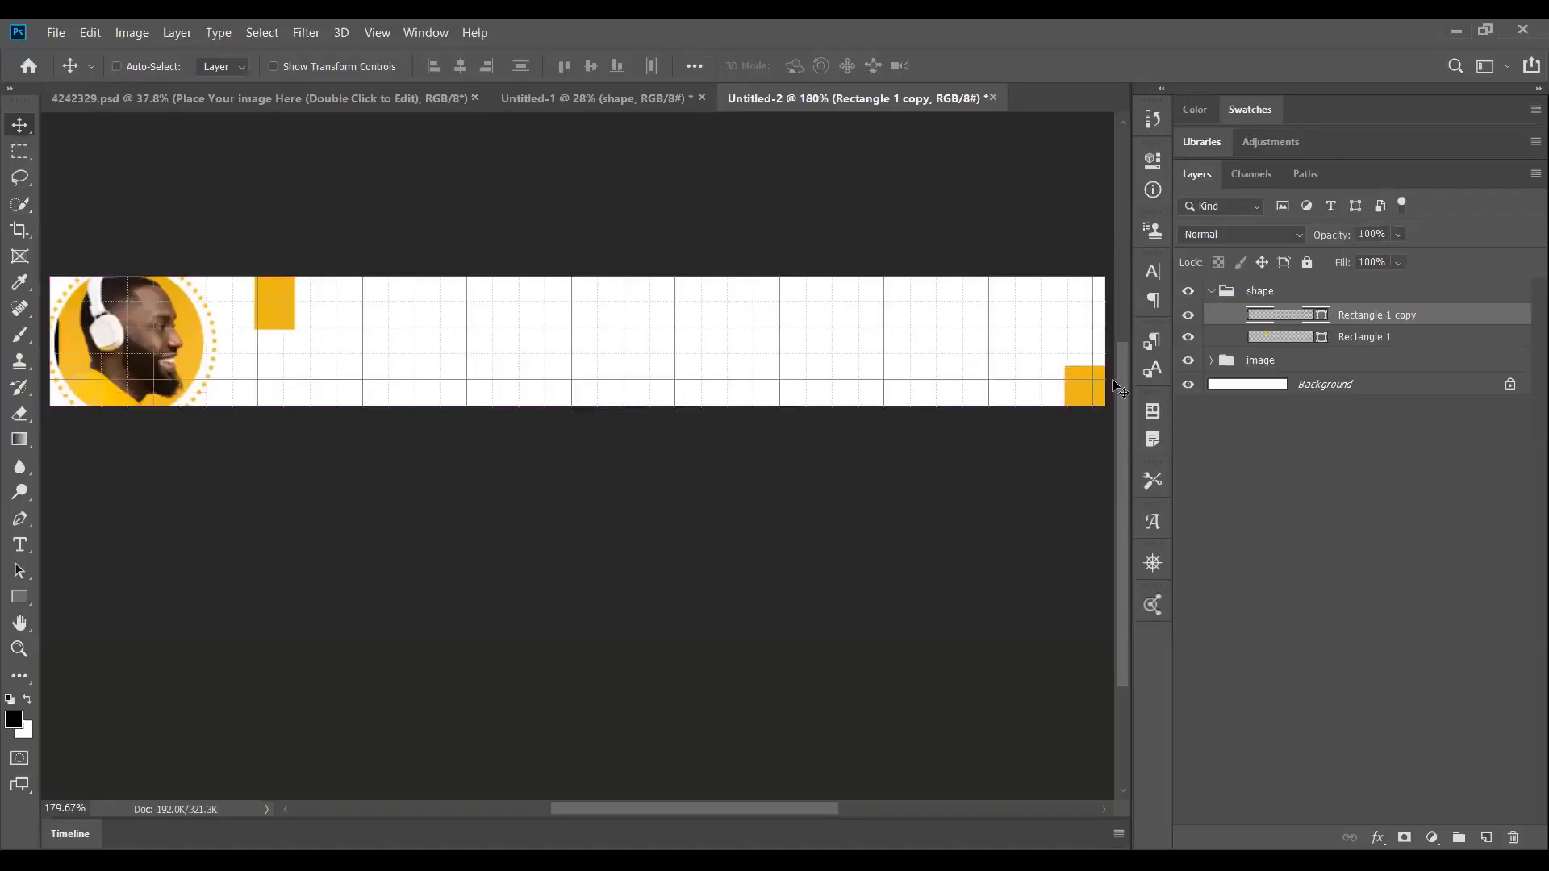
left_click_drag(1087, 390, 1079, 376)
Move Rectangle 1 into the banner's top-left corner.
left_click_drag(289, 363, 435, 367)
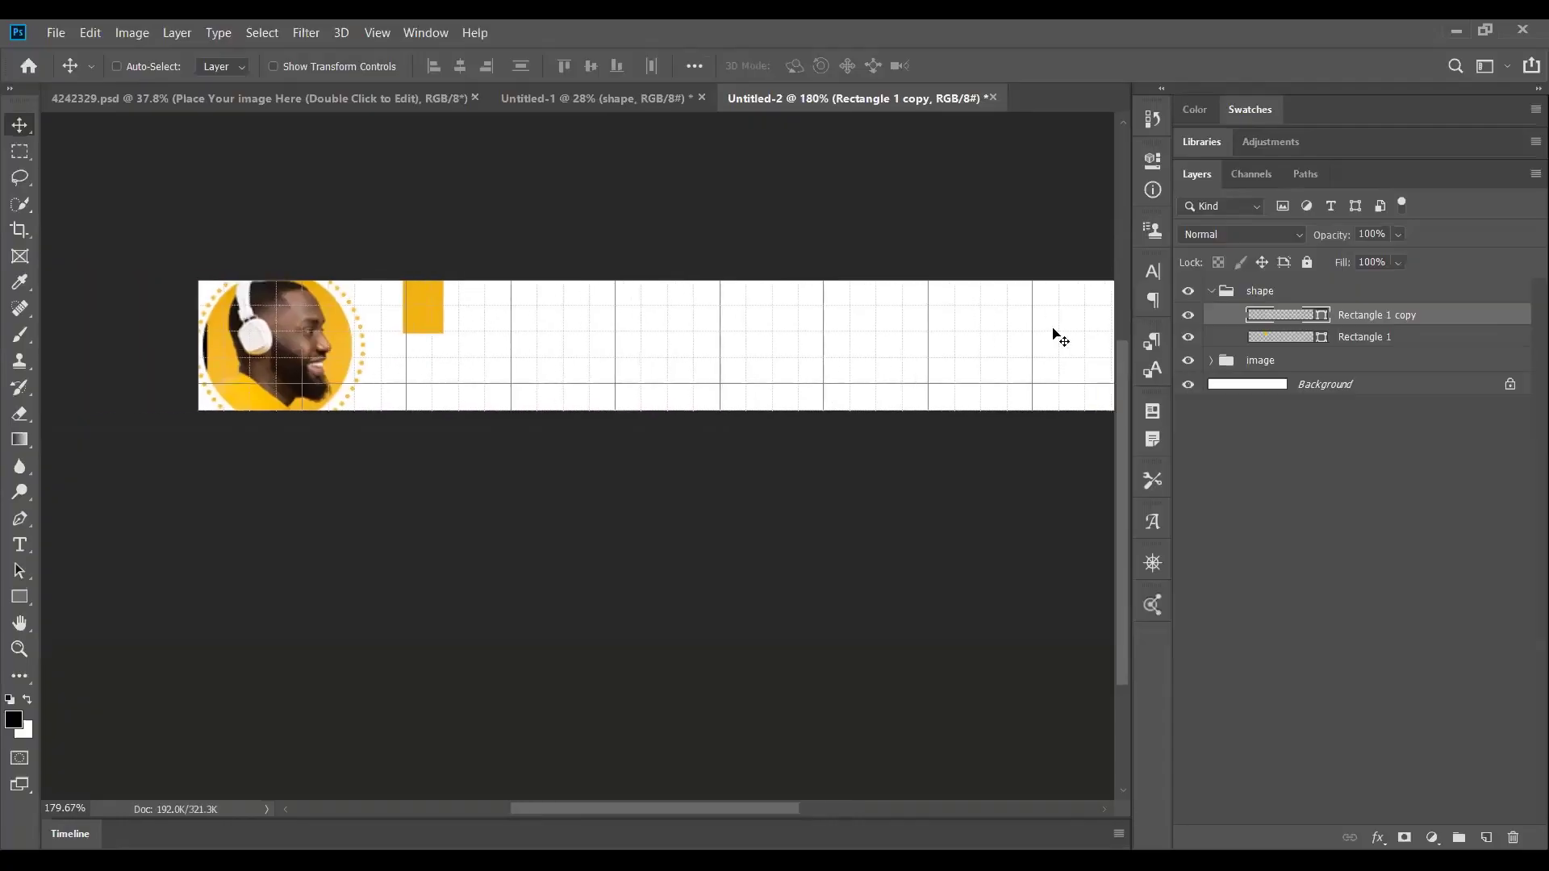
left_click(1287, 339)
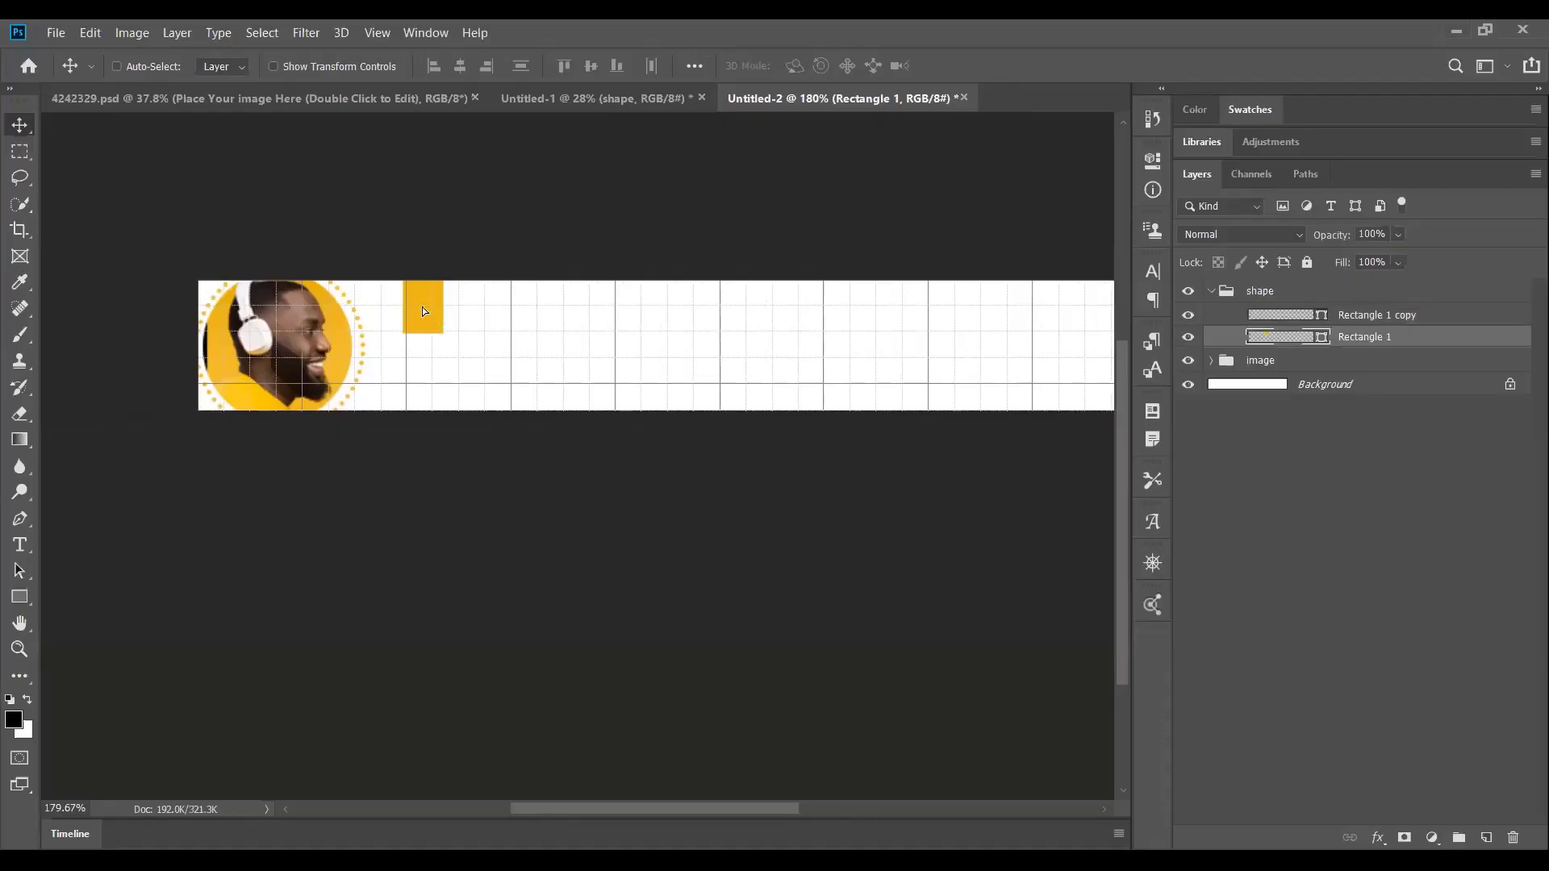
left_click_drag(423, 307, 216, 300)
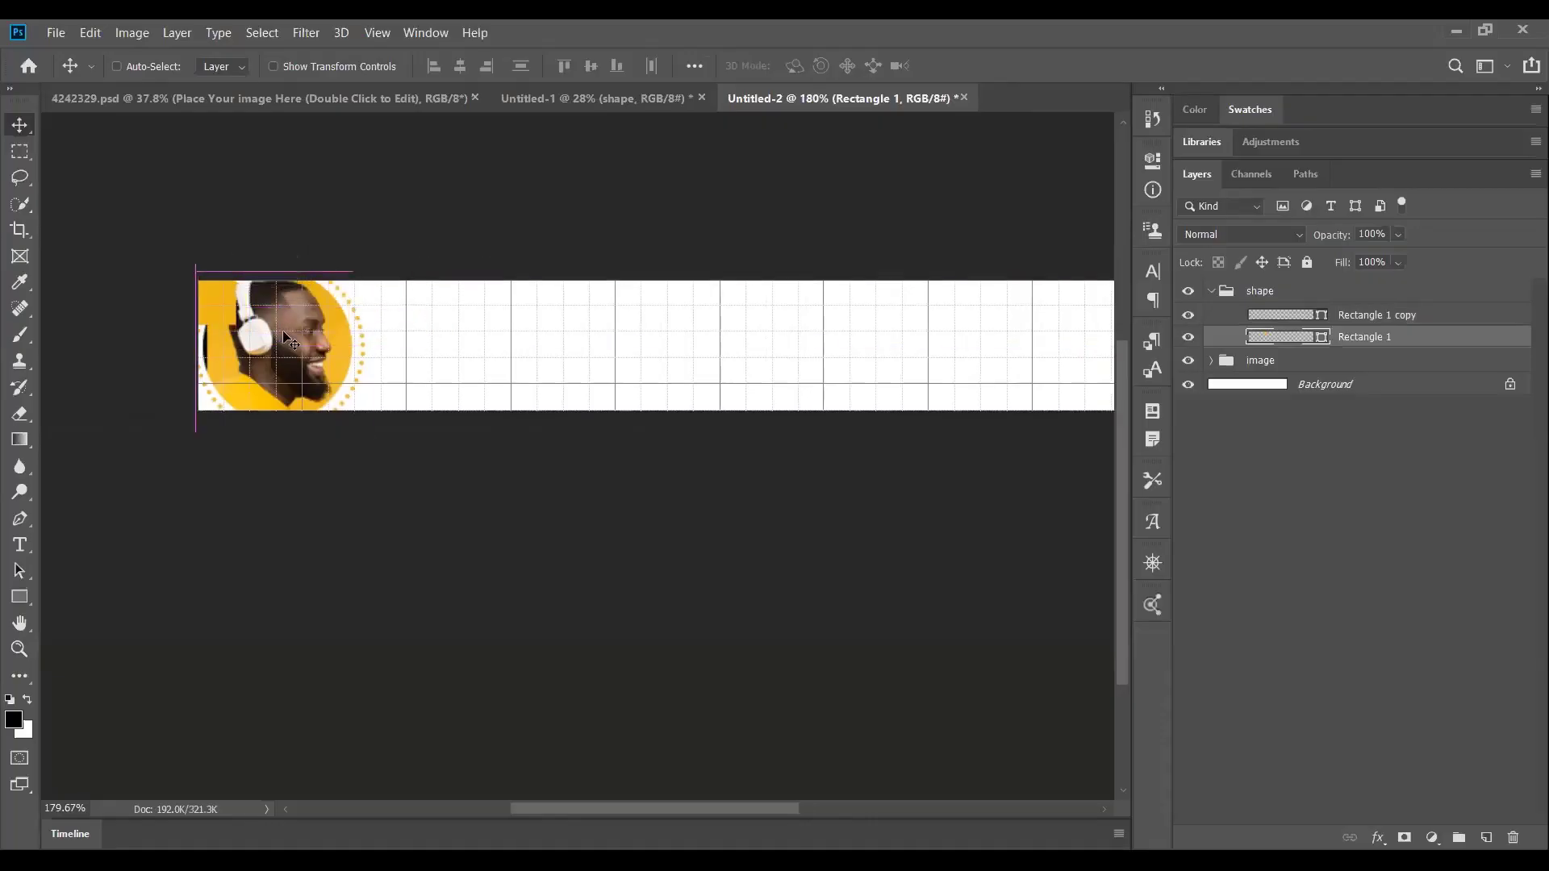
Nudge the image group right until its dotted ring clears the yellow corner rectangle, and hide the grid.
left_click(1247, 360)
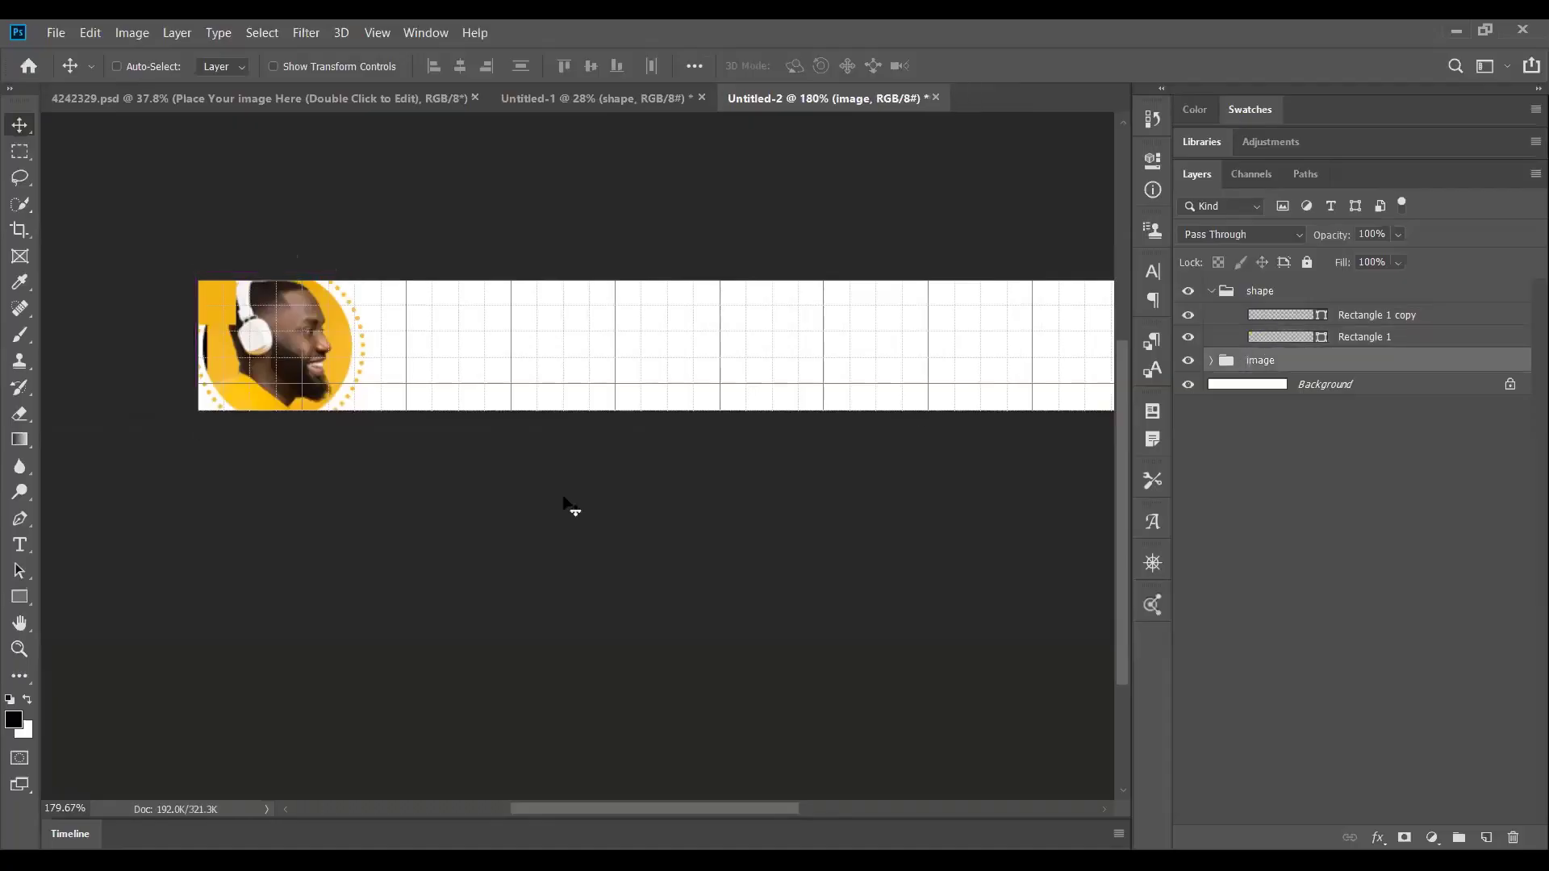
key("Right")
key("Right")
key("Right")
key("Right")
key("Right")
key("Right")
key("Right")
key("Right")
key("Right")
key("Right")
key("Right")
key("Right")
key("Right")
key("Right")
key("Right")
key("Right")
key("Right")
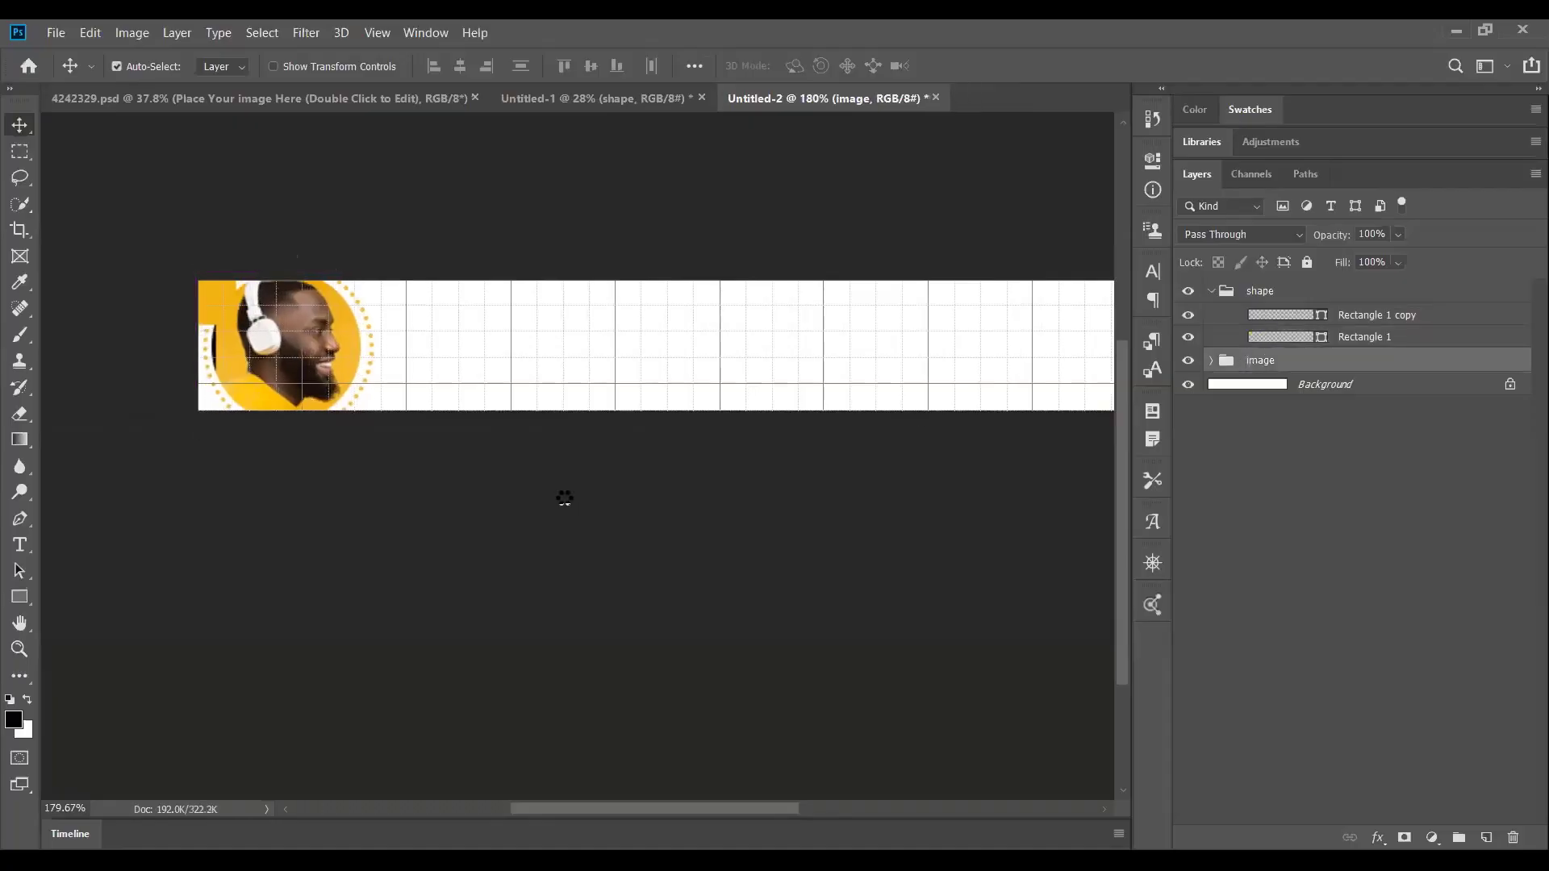
key("Right")
key("Right")
key("Right")
key("Right")
key("Right")
key("Right")
key("Right")
key("Right")
key("Right")
key("Right")
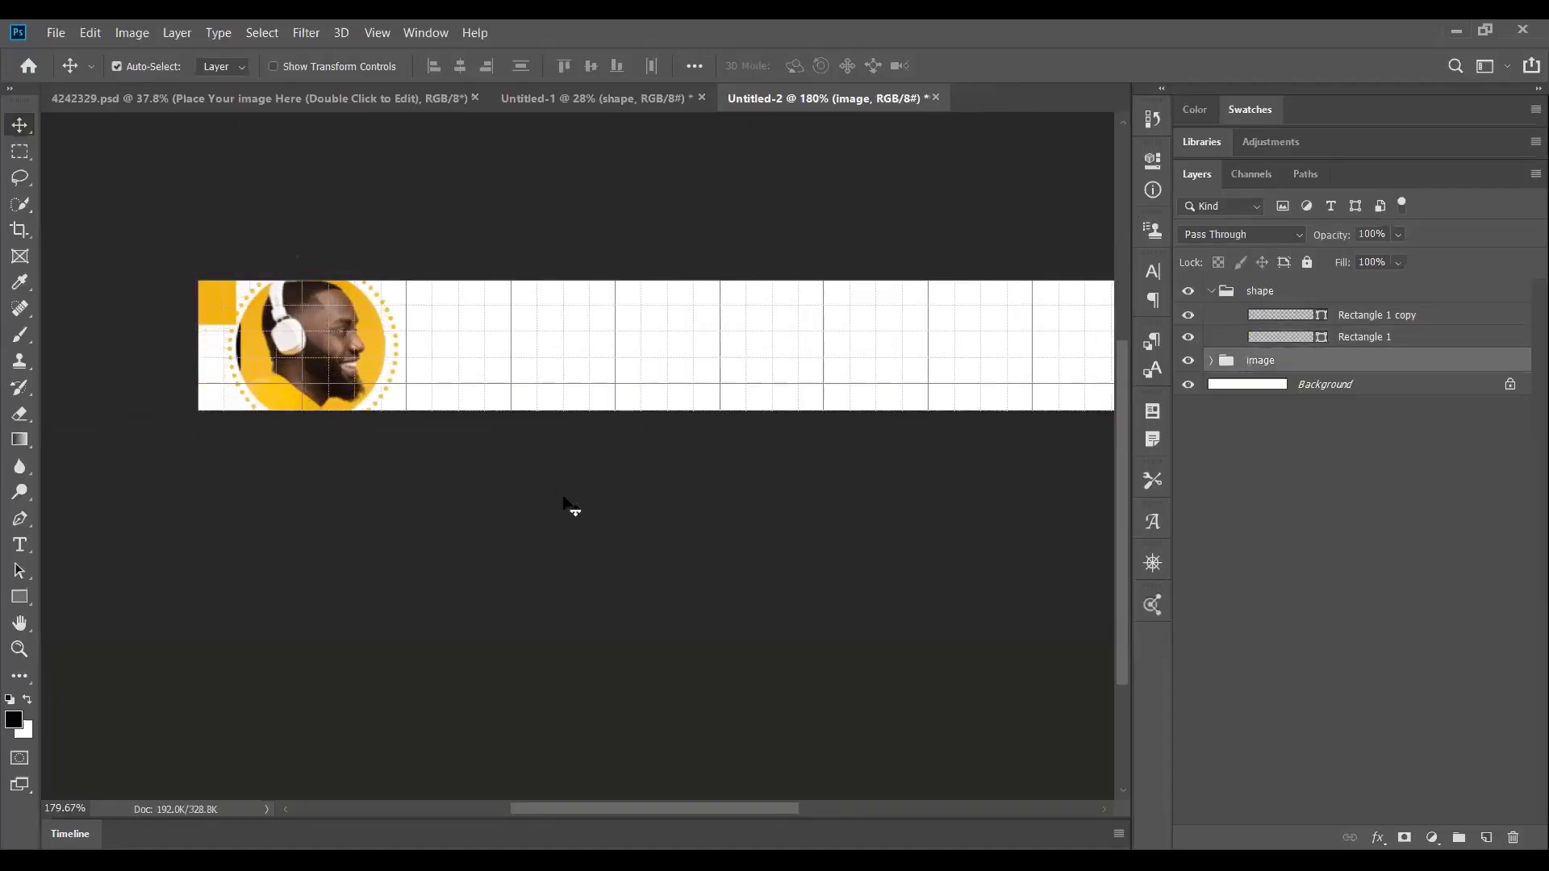
key("Right")
key("Right")
key("Right")
key("Right")
key("Right")
key("Right")
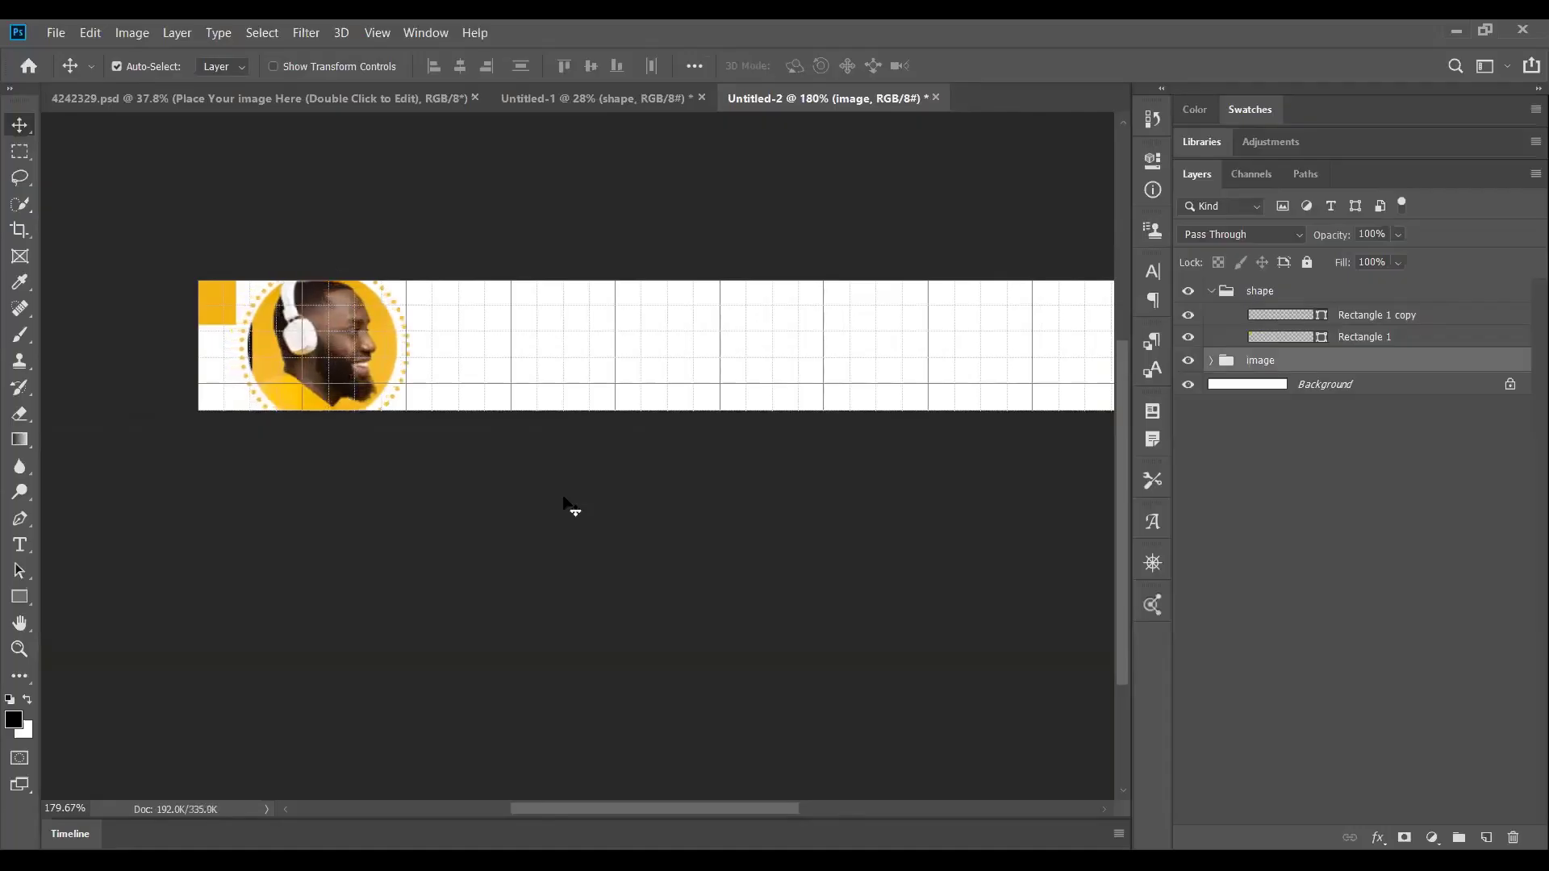
key("Right")
key("Left")
key("ctrl+0")
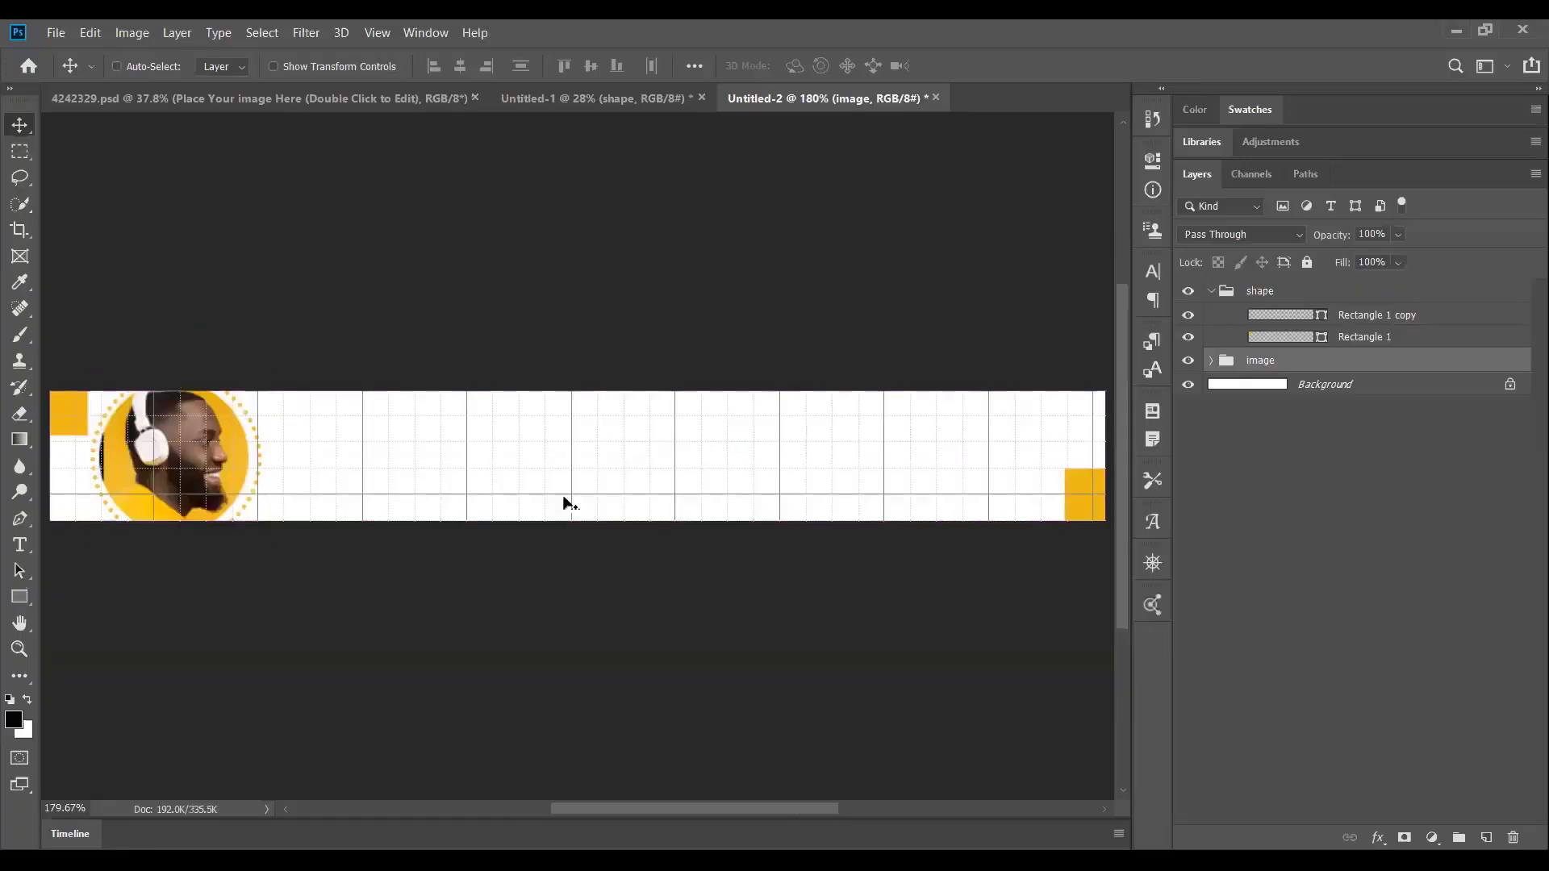
key("ctrl+apostrophe")
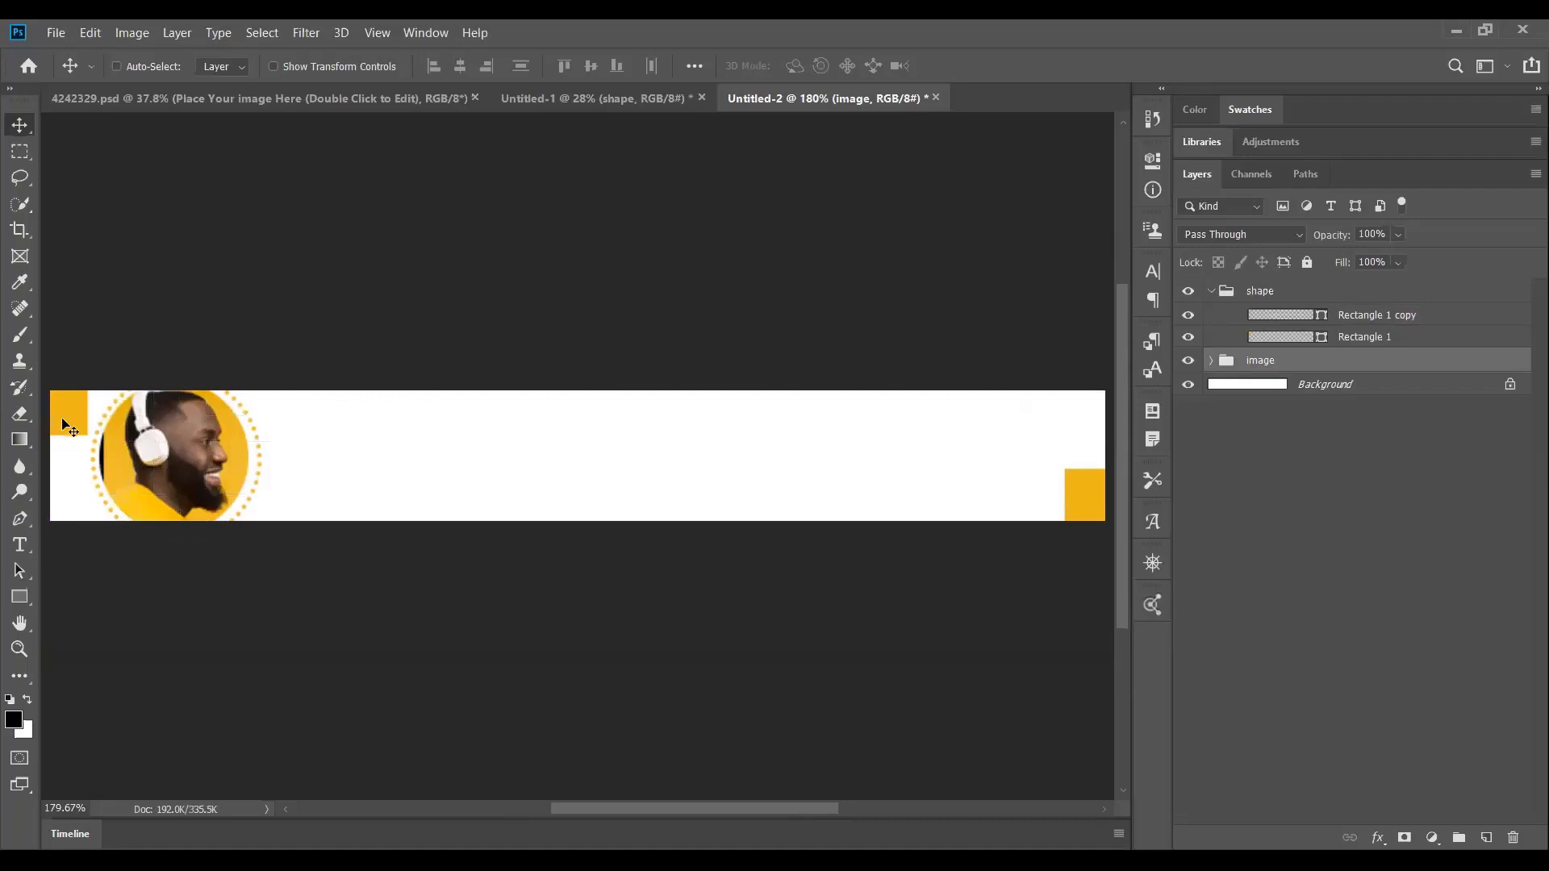
Switch to Untitled-1 and examine what the shop, shape, upper text and headline layers contain by toggling their visibility.
left_click(598, 98)
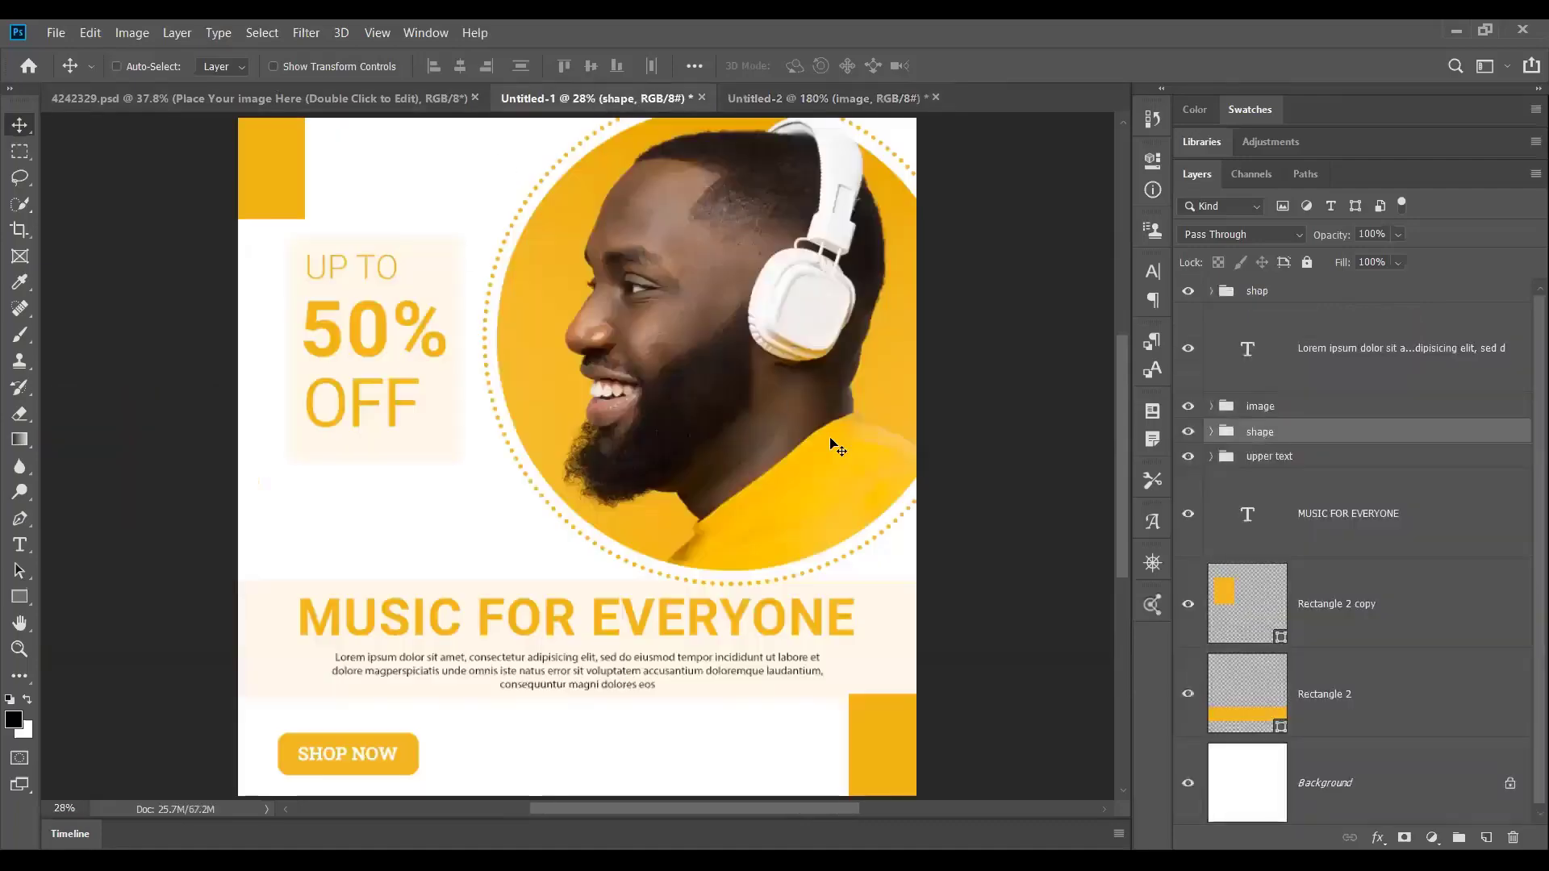
left_click(1214, 292)
left_click(1212, 291)
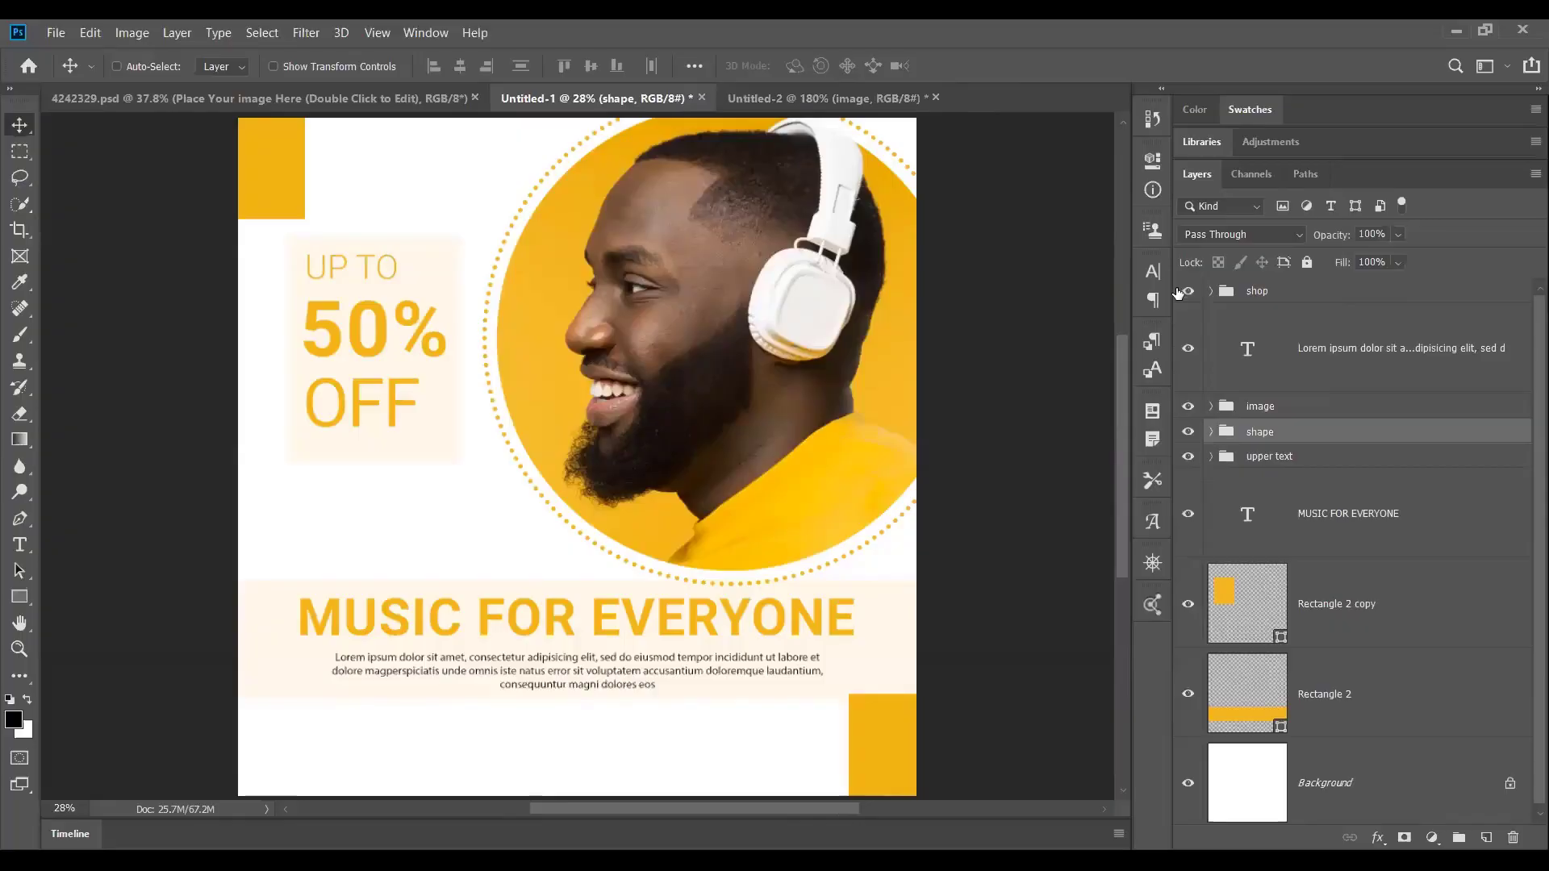
left_click(1187, 433)
left_click(1188, 433)
left_click(1186, 458)
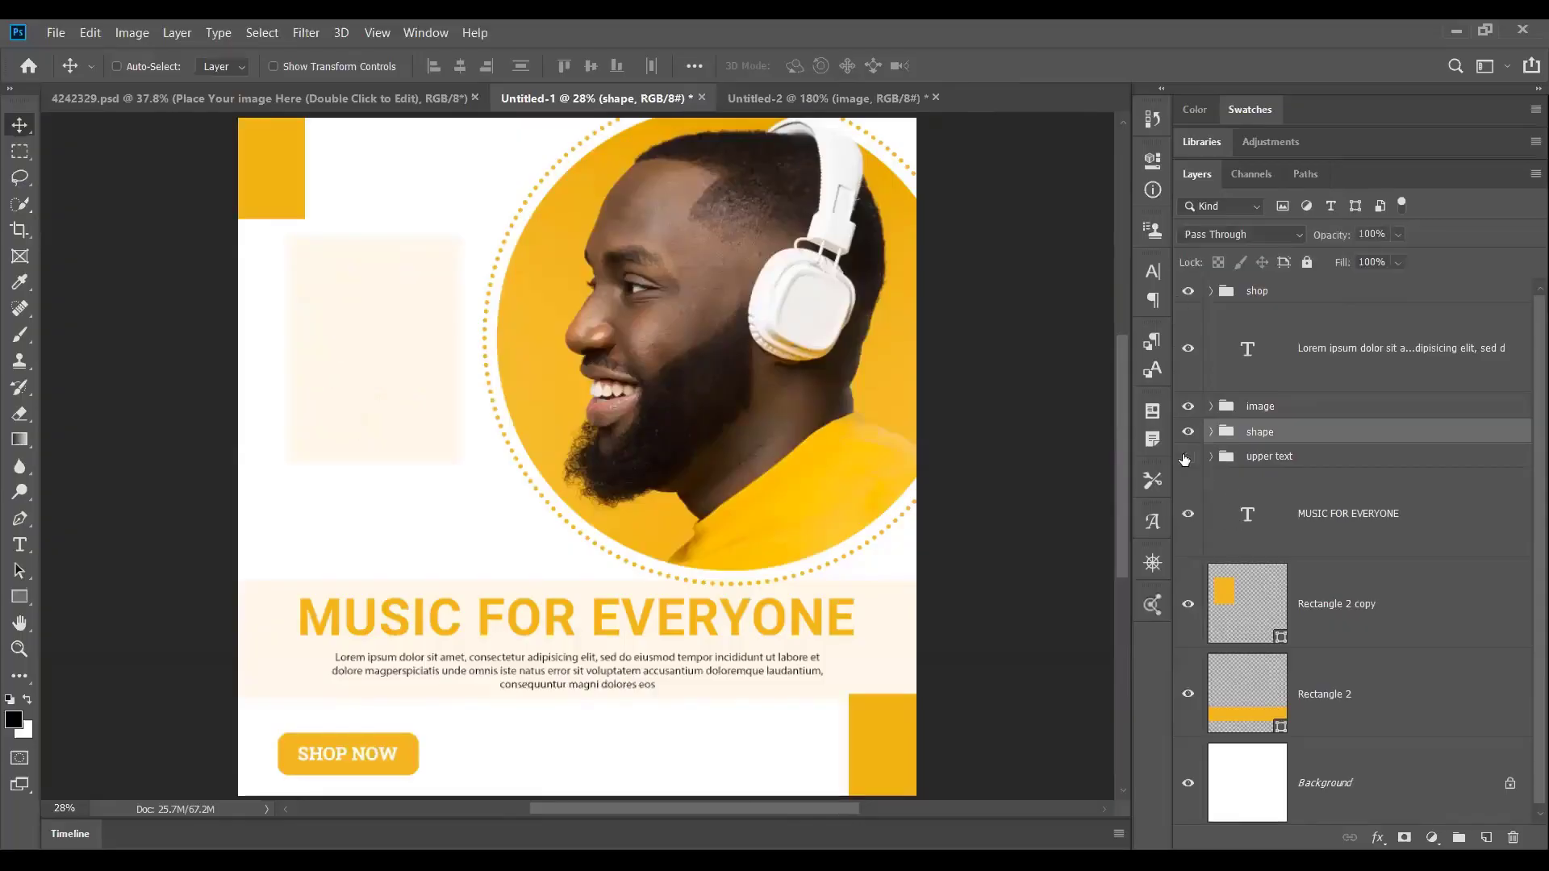
left_click(1186, 457)
left_click(1185, 457)
left_click(1186, 457)
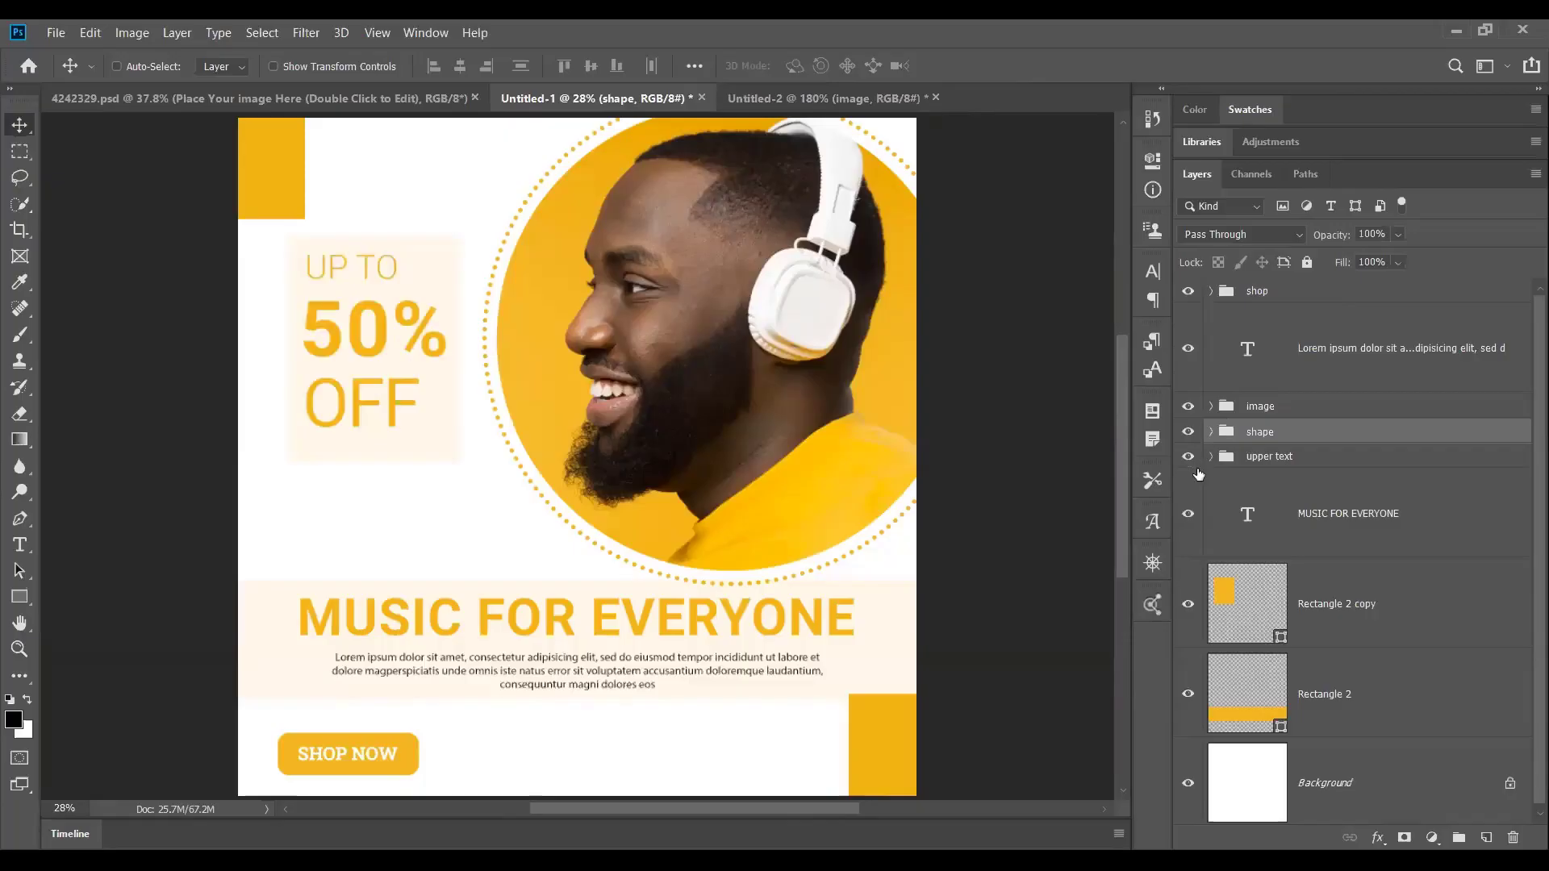
left_click(1187, 514)
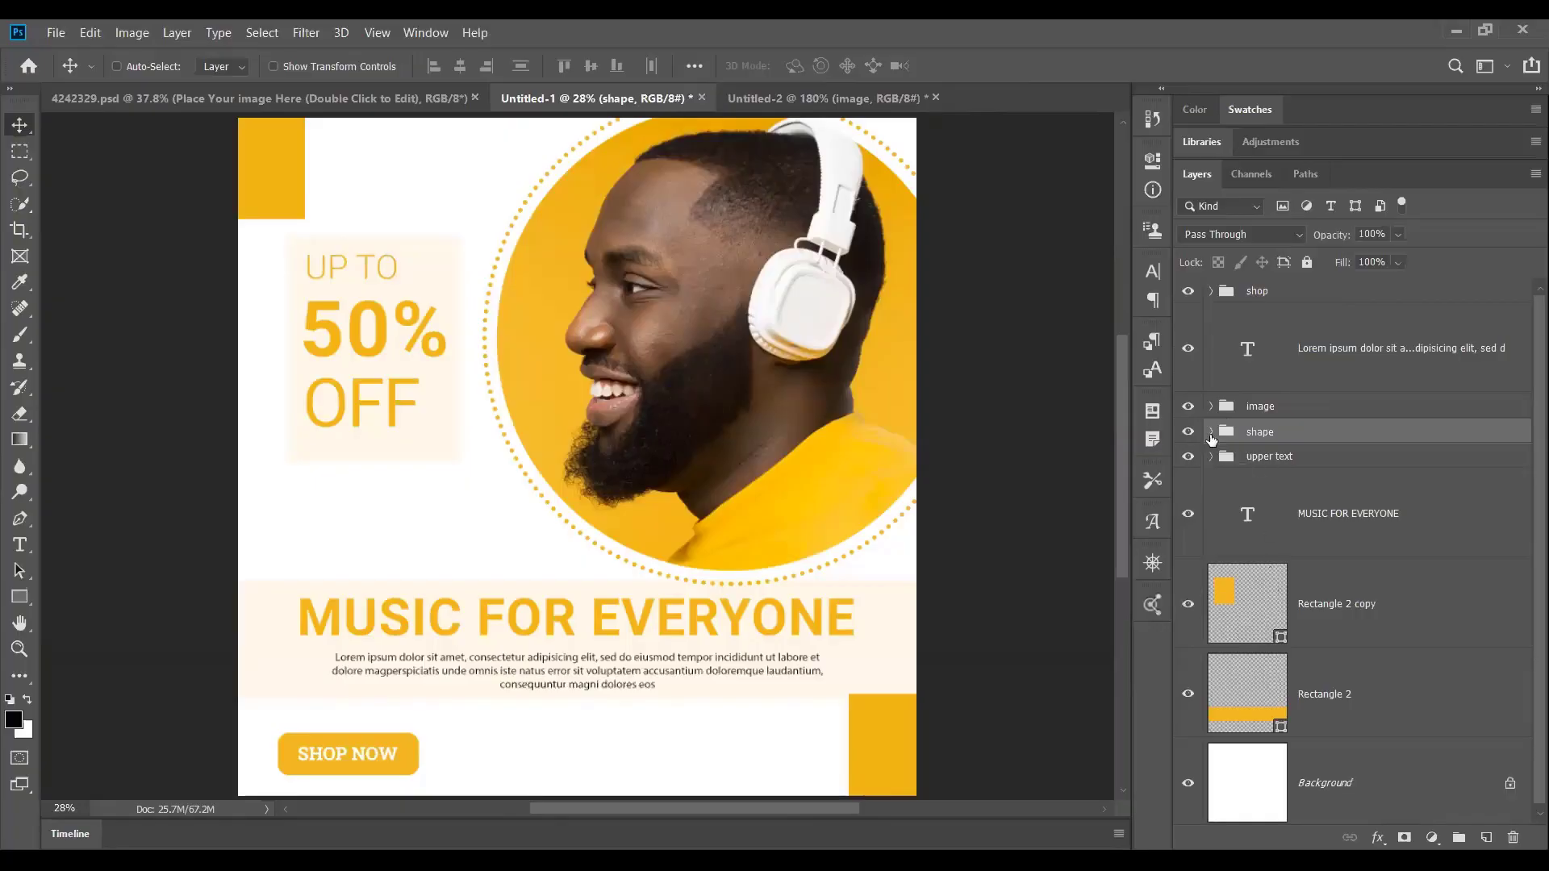
left_click(1190, 433)
left_click(1190, 434)
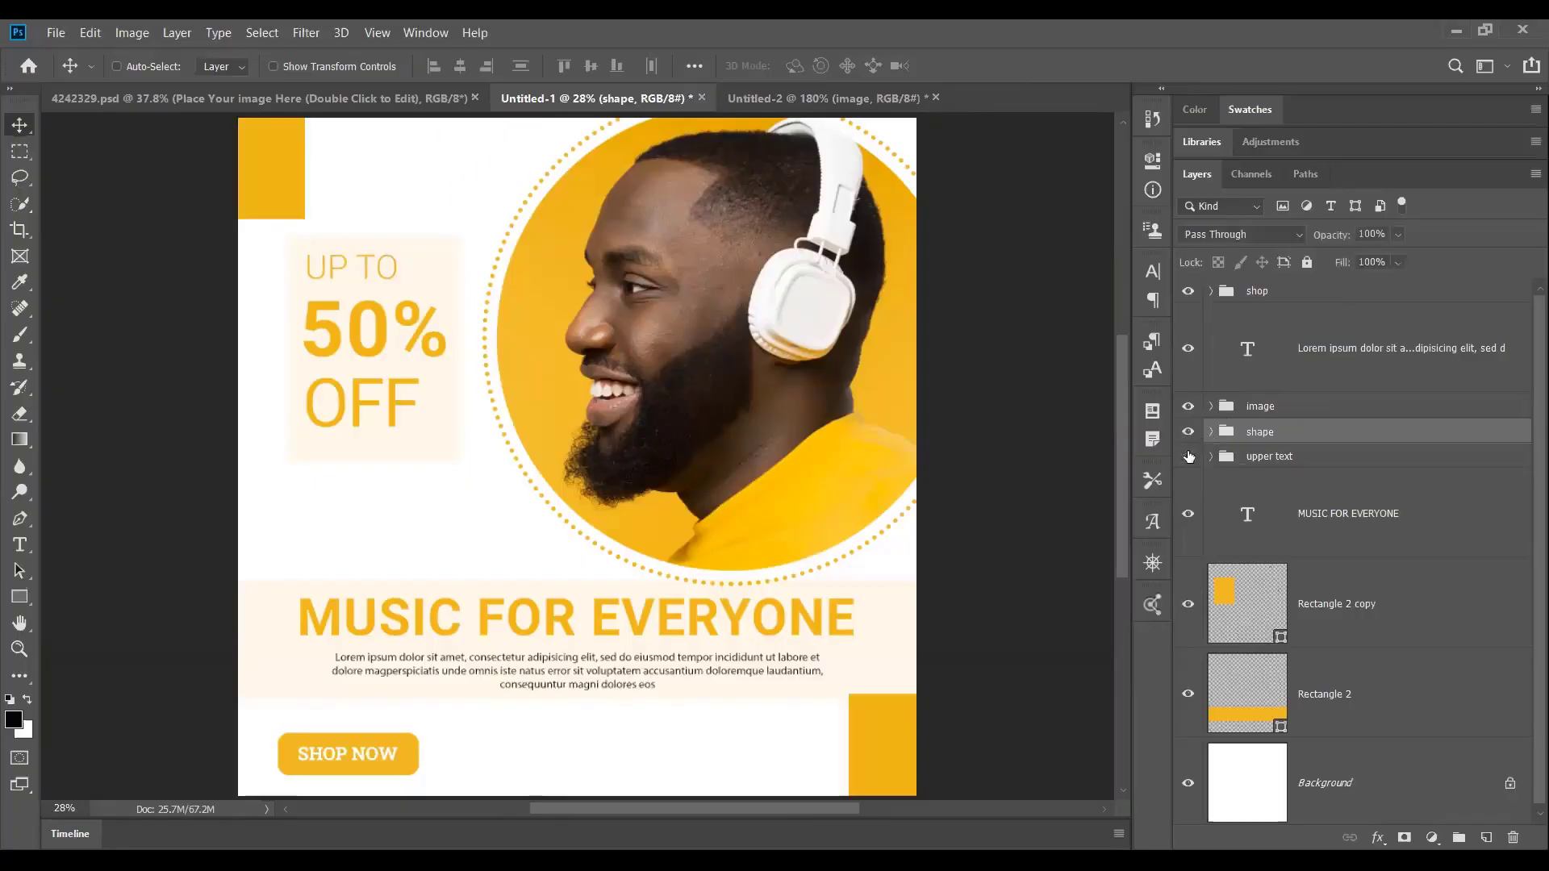
left_click(1188, 457)
left_click(1187, 456)
Move the Rectangle 2 copy layer into the upper text group and check the group's contents.
left_click_drag(1273, 610, 1273, 457)
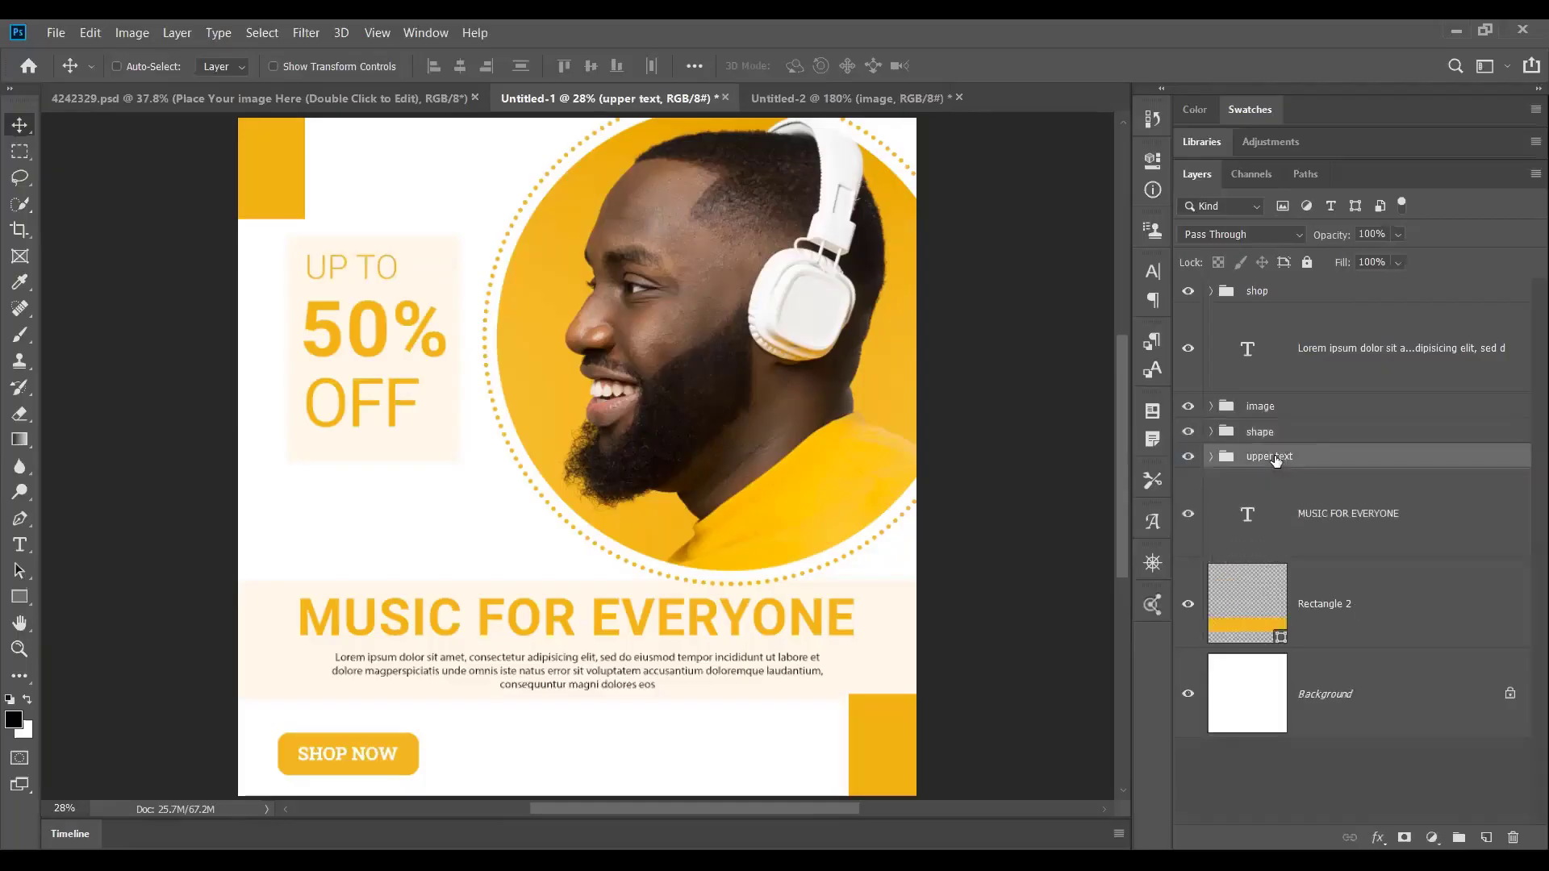
left_click(1210, 458)
left_click(1210, 457)
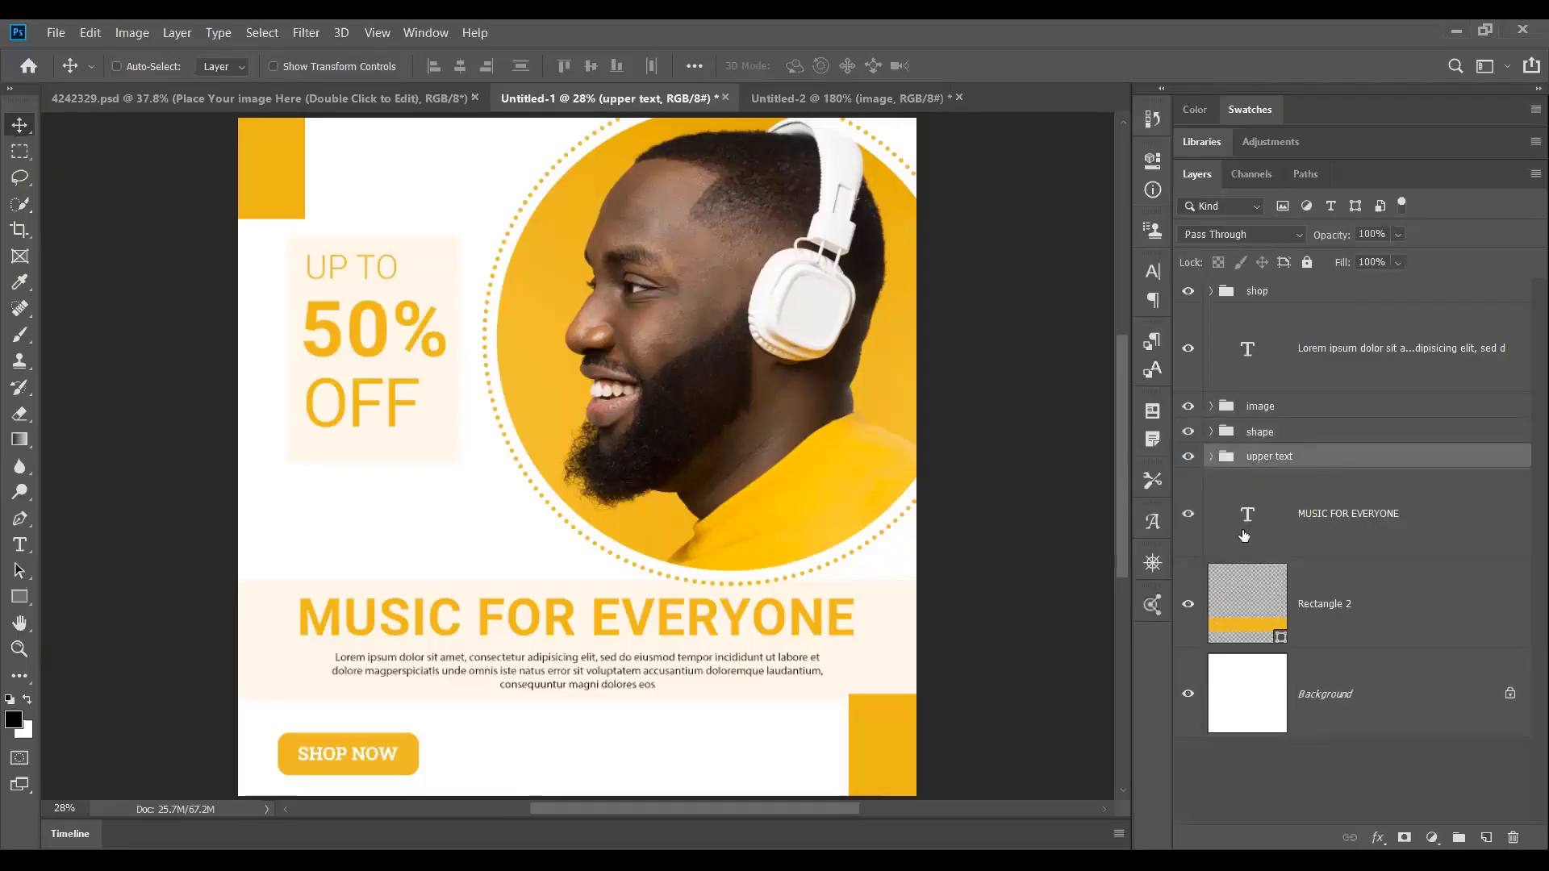
Group the Rectangle 2, MUSIC FOR EVERYONE and Lorem ipsum layers as "main text".
left_click(1188, 514)
left_click(1188, 514)
left_click(1188, 348)
left_click(1188, 348)
left_click(1262, 611)
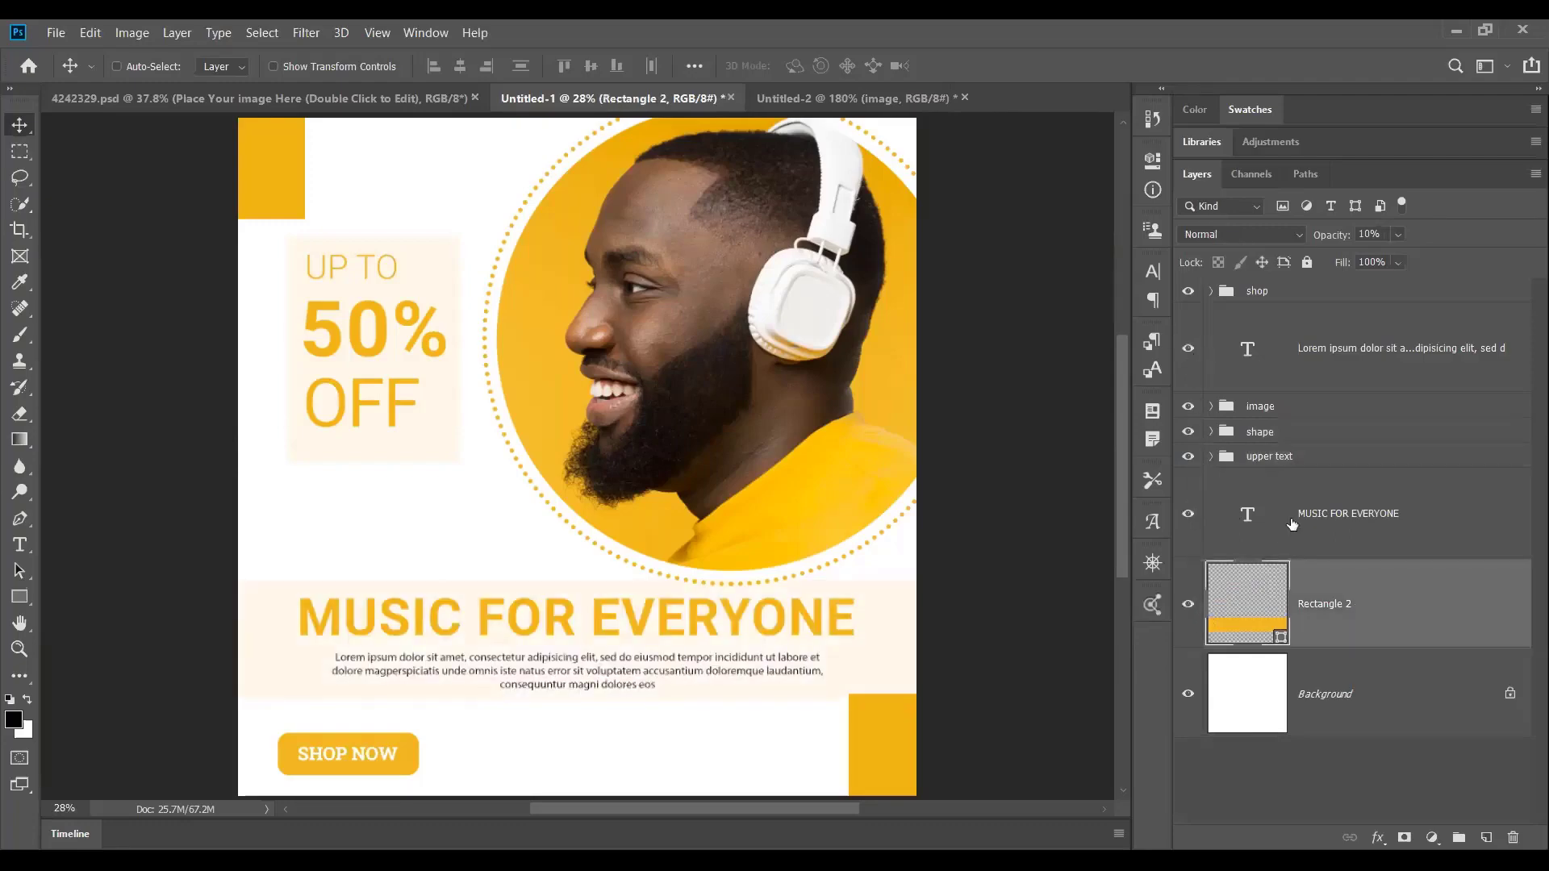
left_click(1358, 521, "ctrl")
left_click(1336, 350, "ctrl")
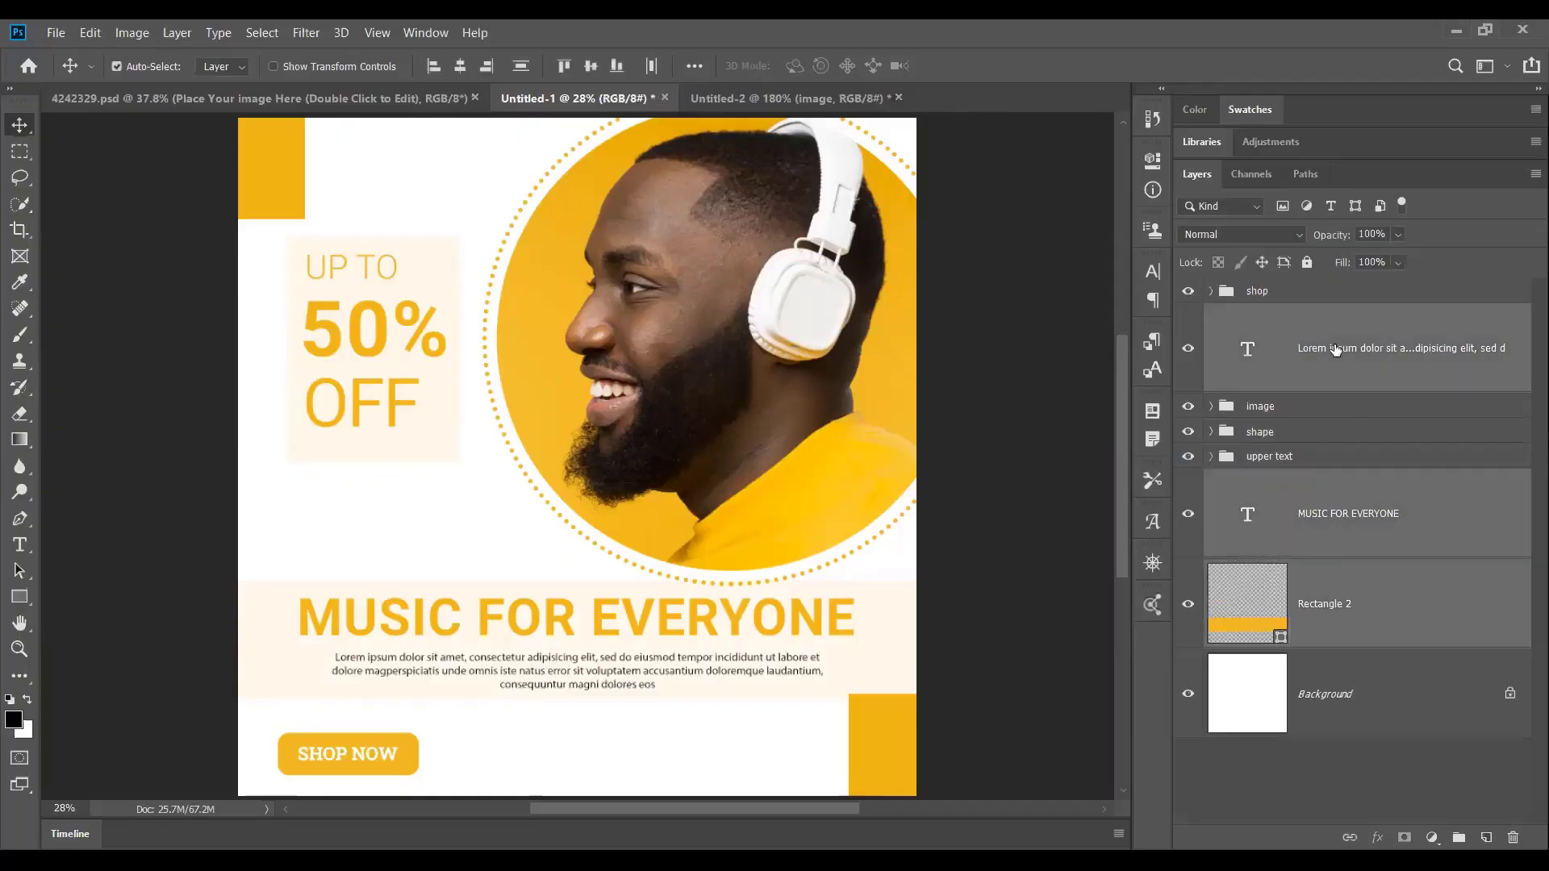
key("ctrl+g")
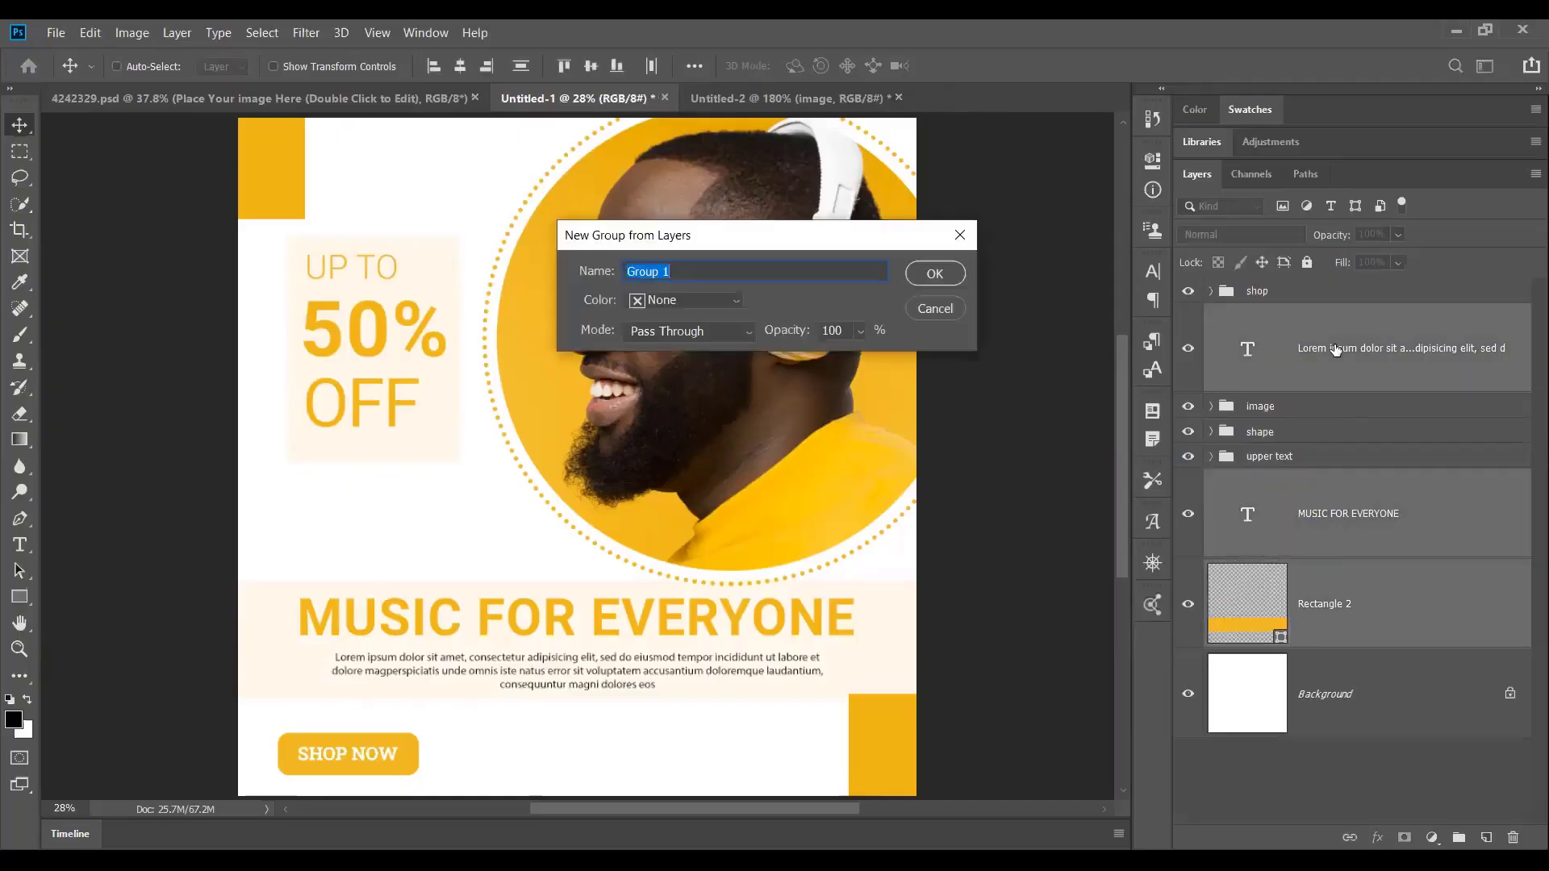
type("main text")
key("Return")
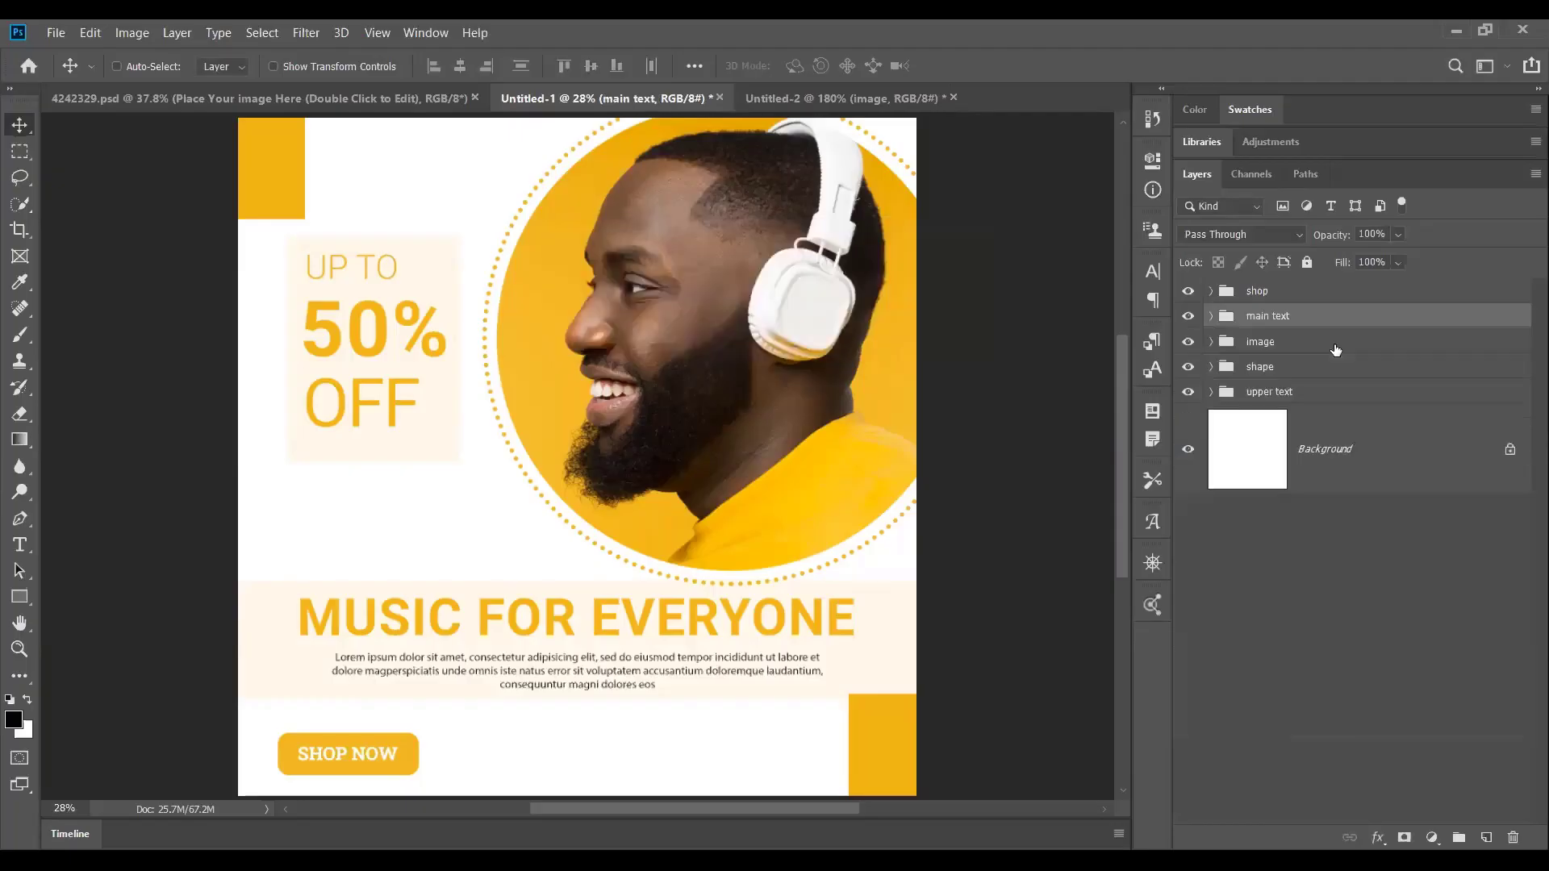
Review the image, shape, shop and upper text groups, toggling the shape group's visibility to check its contents.
left_click(1255, 346)
left_click(1253, 366)
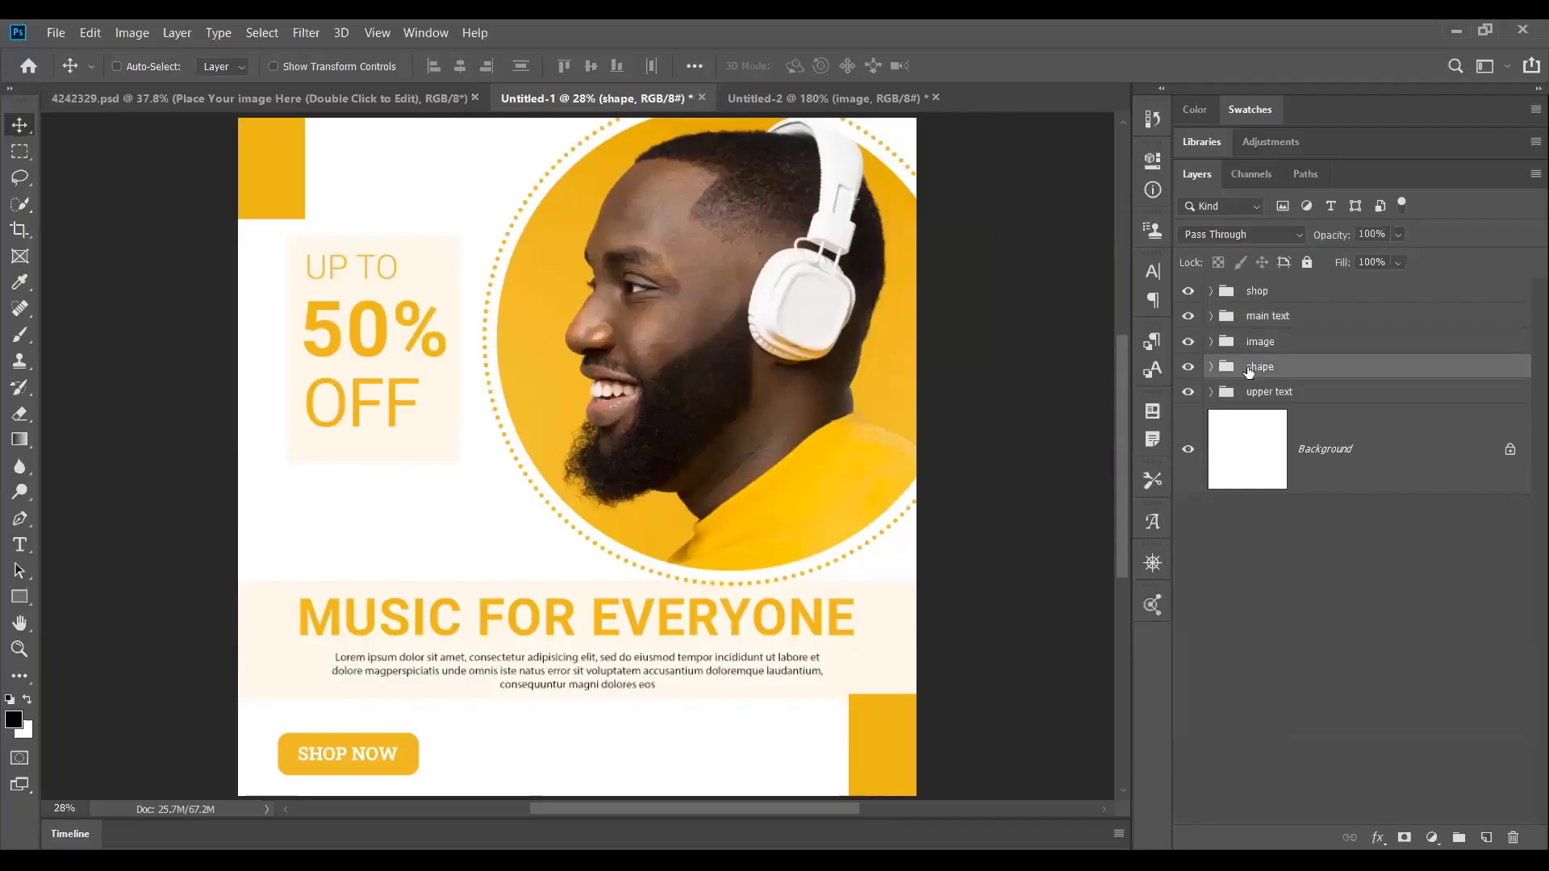
left_click(1187, 368)
left_click(1187, 368)
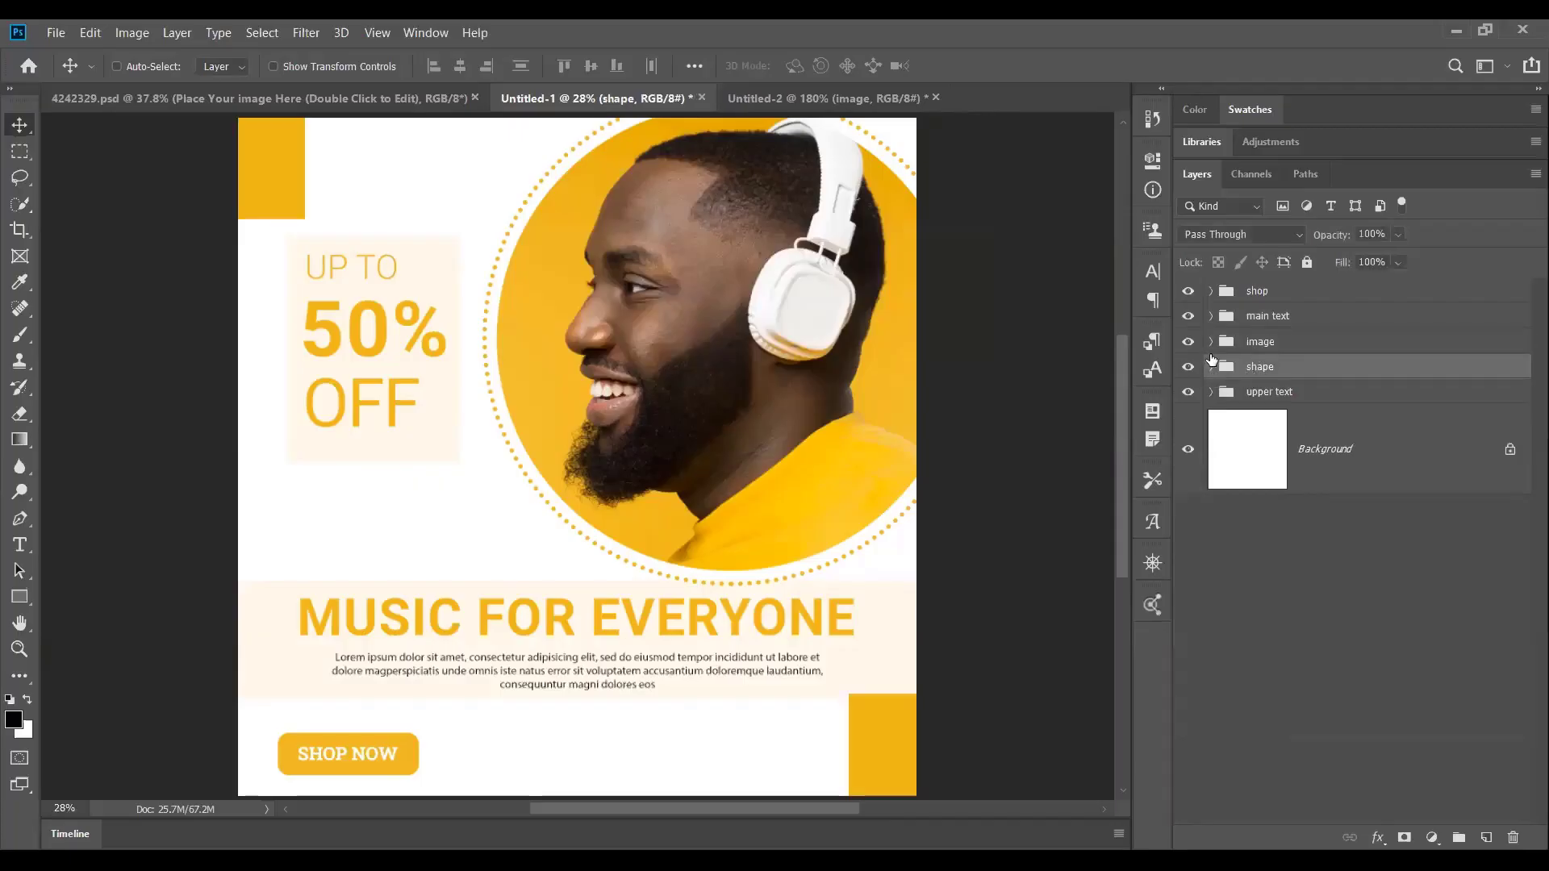
left_click(1263, 296)
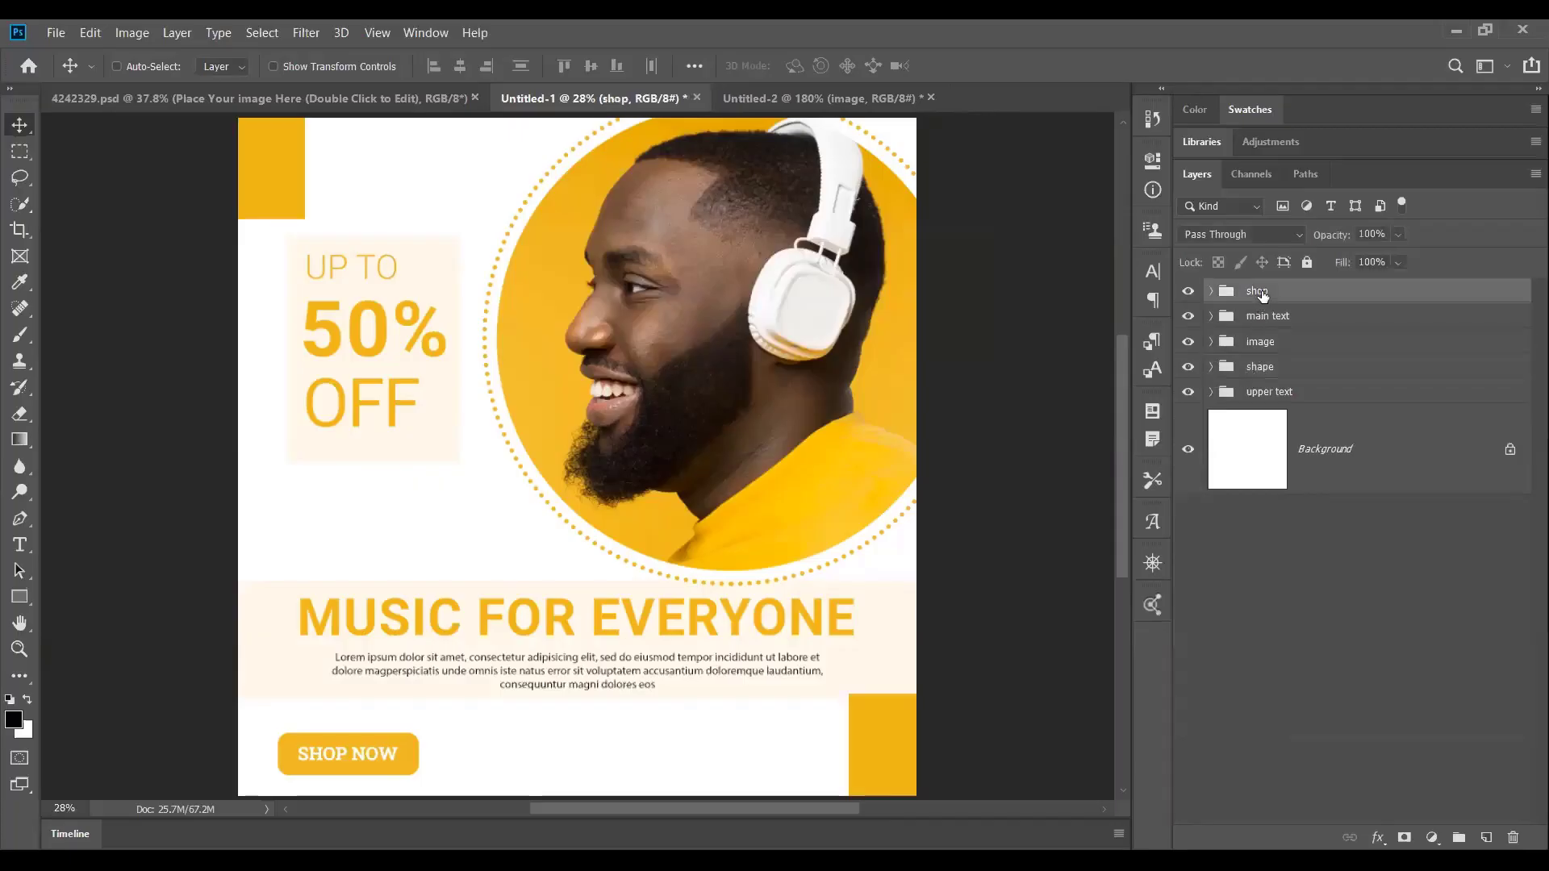
left_click(1262, 347)
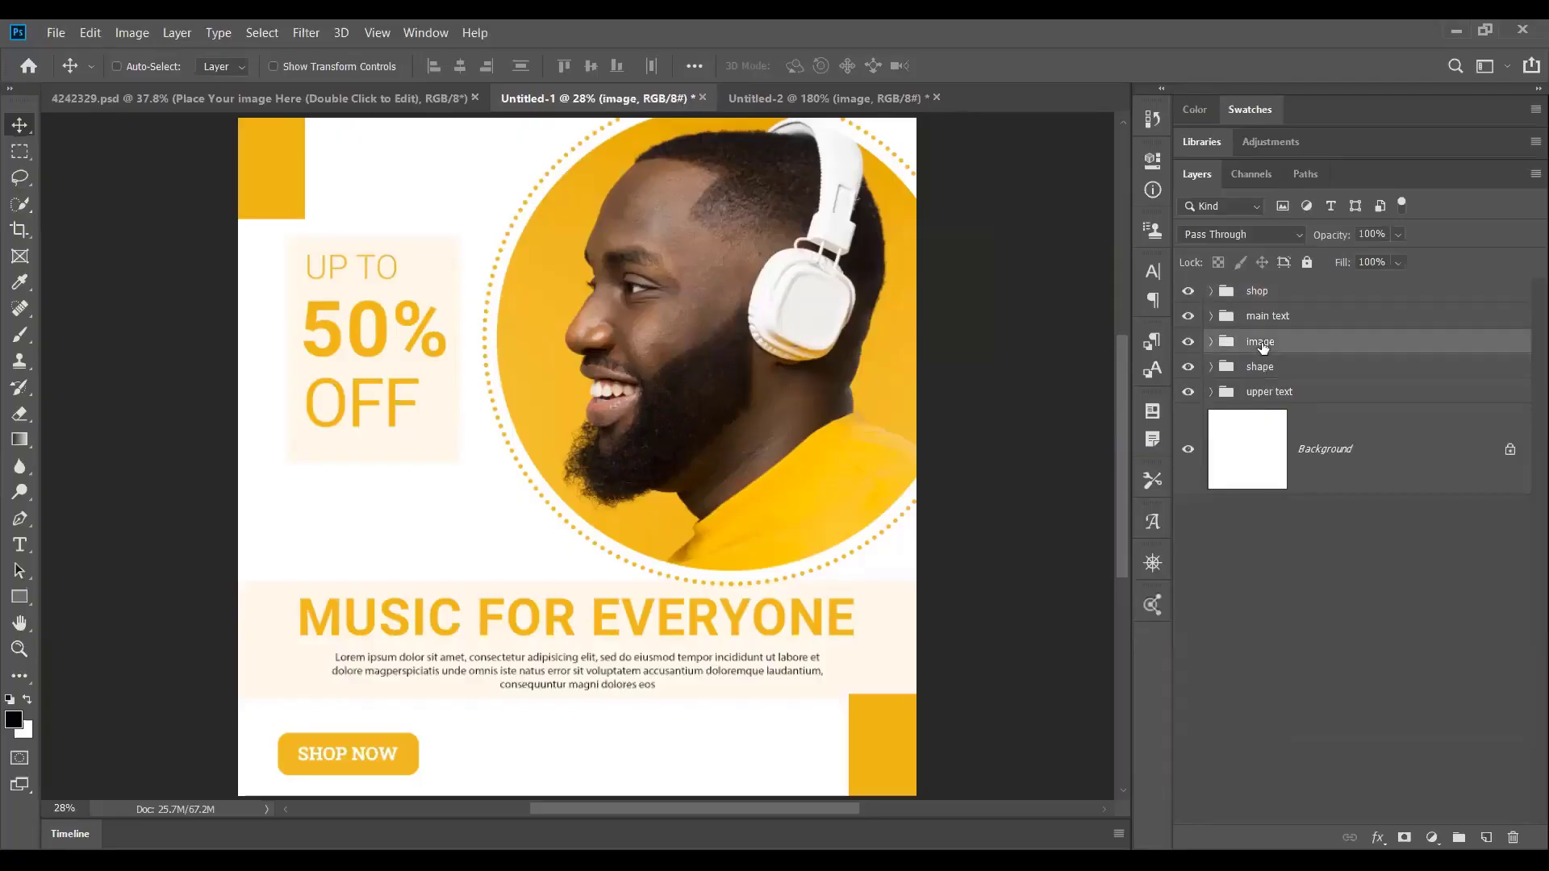
left_click(1264, 391)
Copy the main text group into Untitled-2 and scale it down to about 12.87%.
left_click(1280, 319)
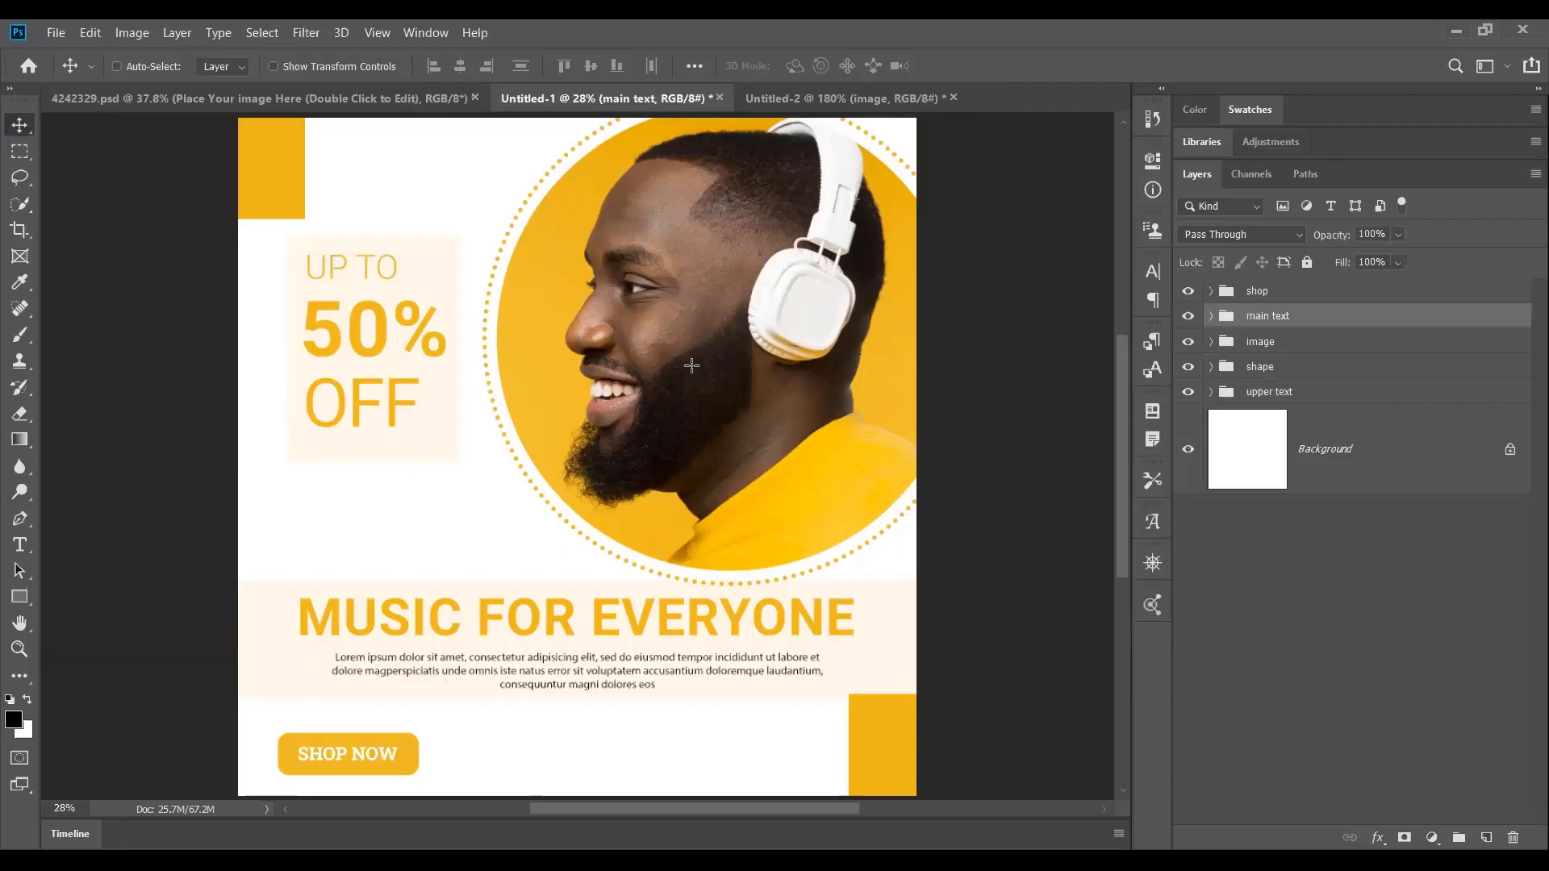
key("ctrl+Tab")
key("ctrl+v")
key("ctrl+t")
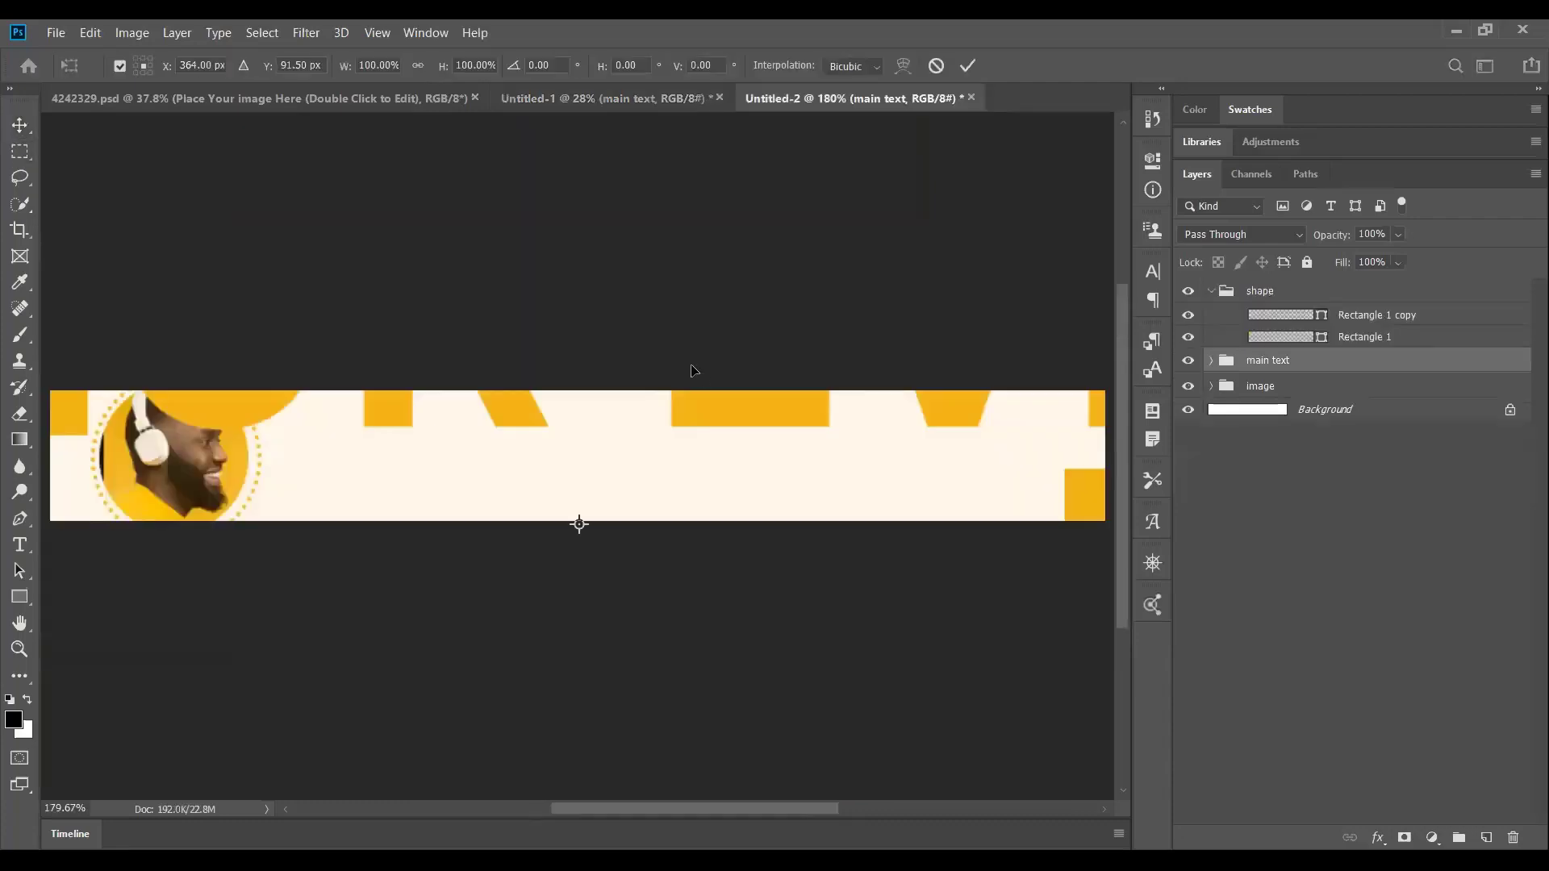
key("ctrl+0")
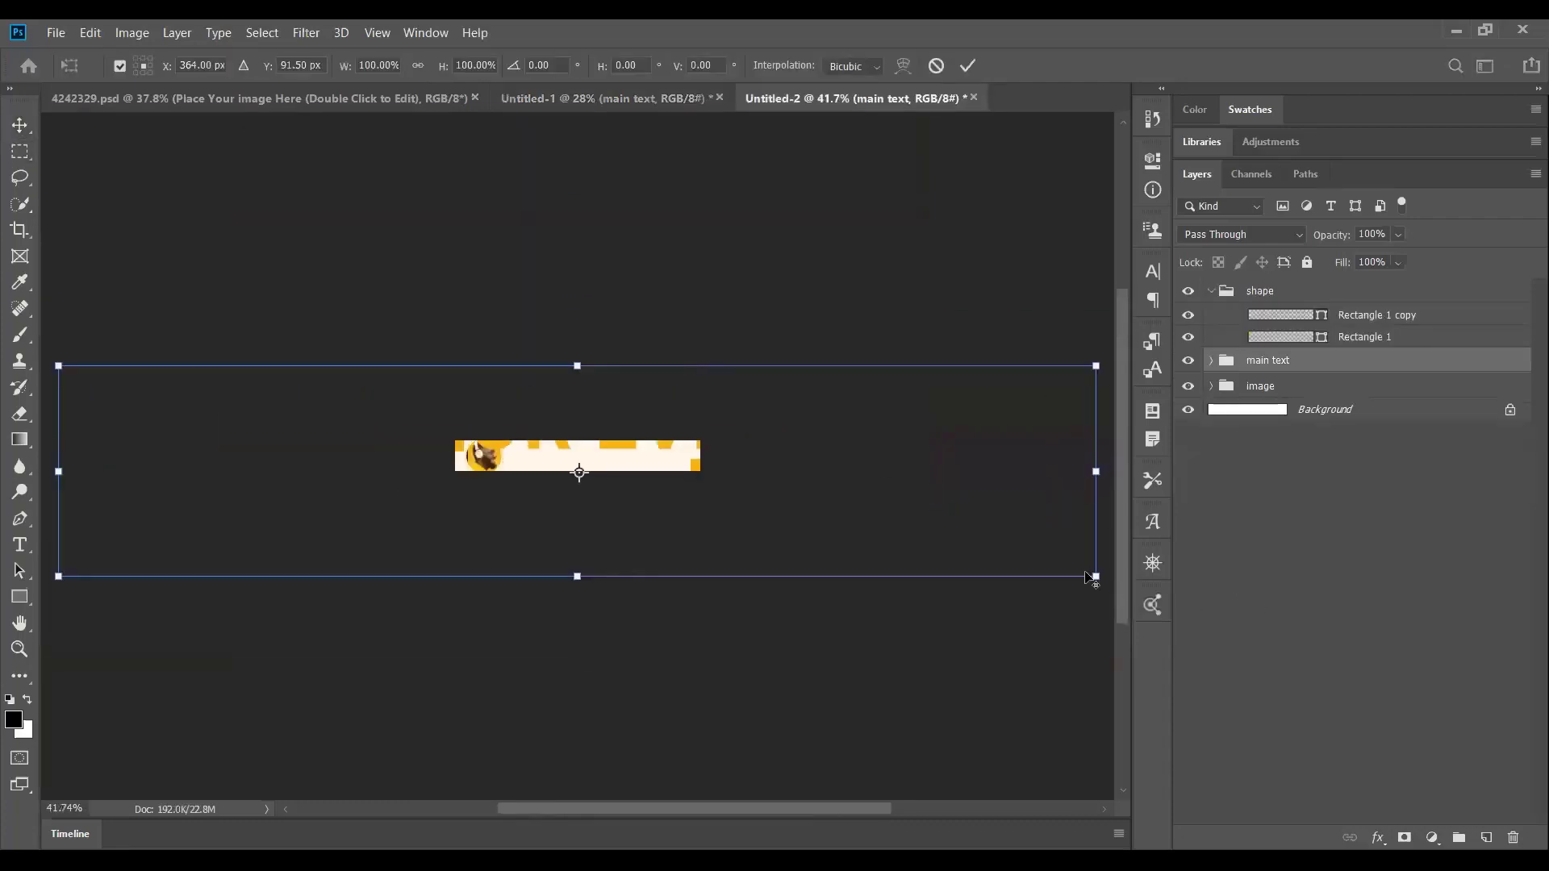
left_click_drag(1091, 575, 643, 458)
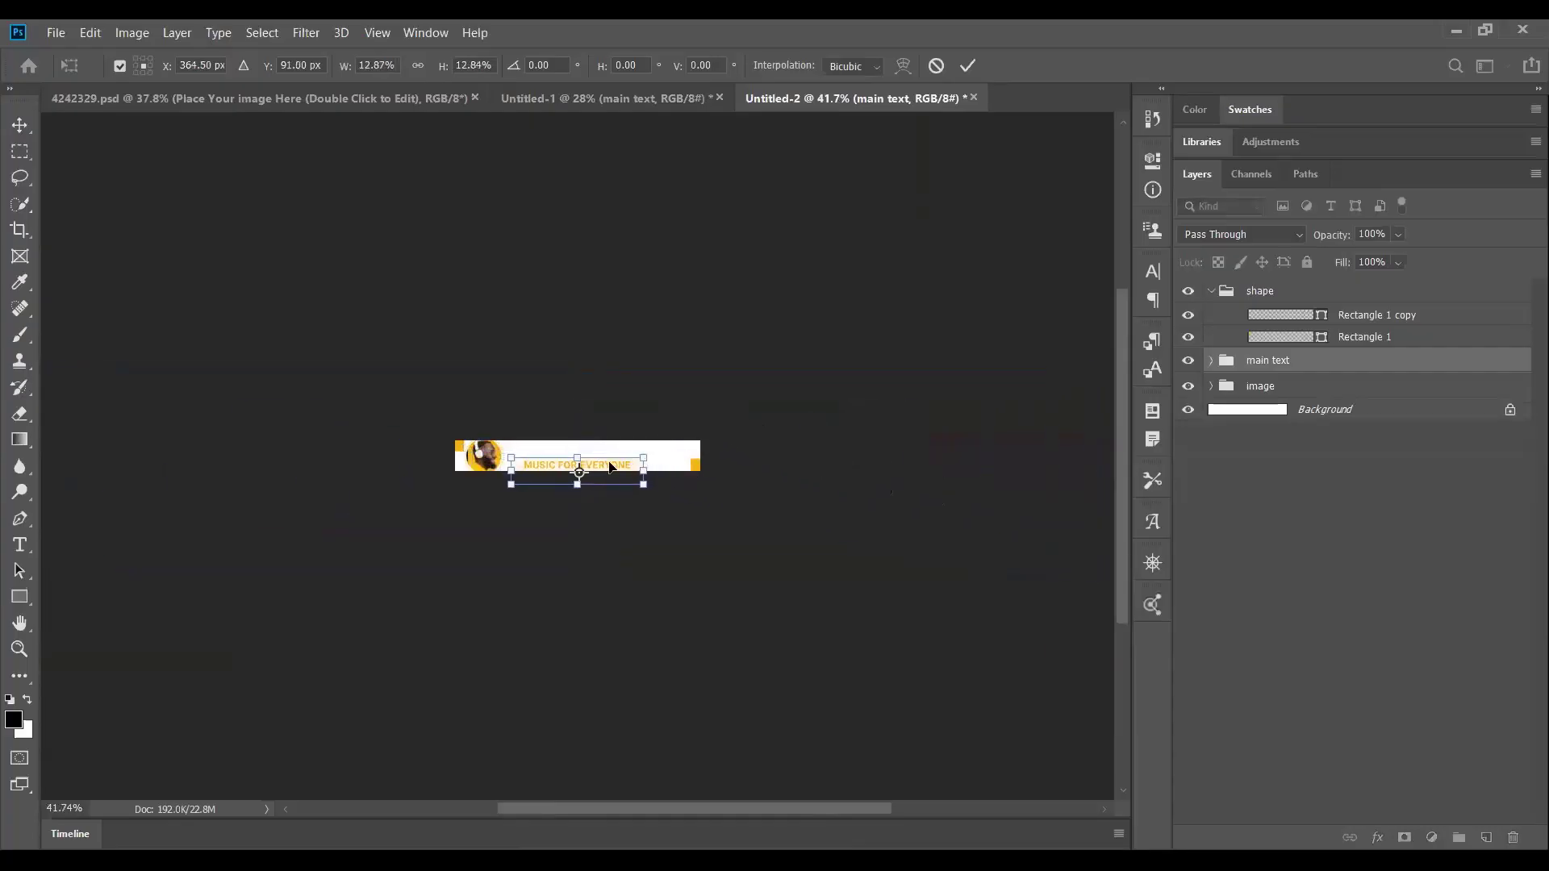
Move the main text group up into the banner, to a vertical position of about 50 px.
scroll(607, 473, "up", 6)
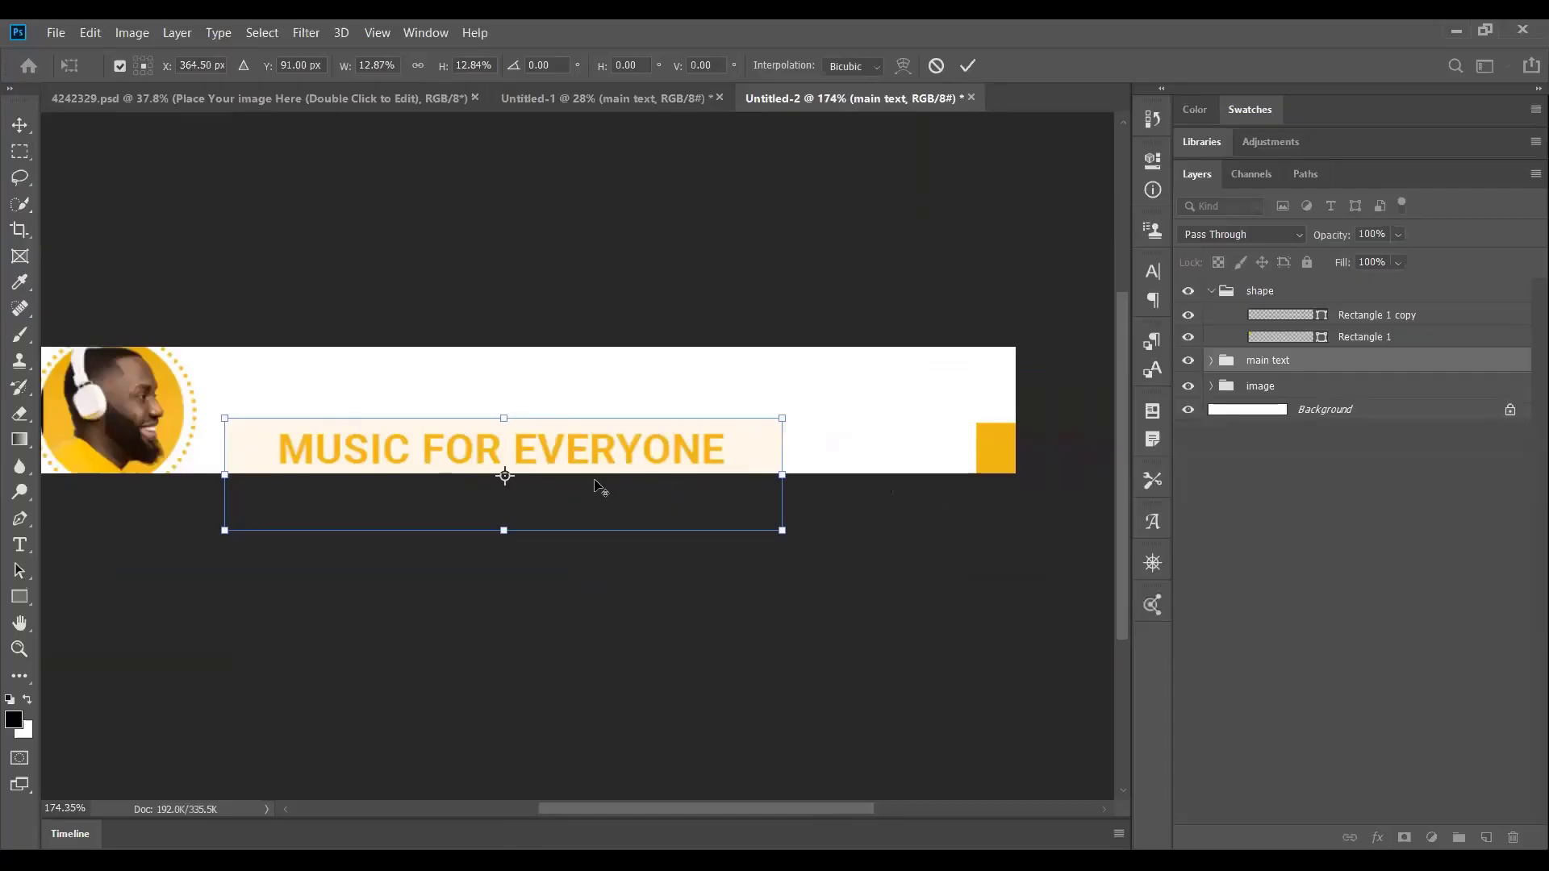
left_click_drag(546, 436, 546, 340)
left_click_drag(474, 393, 677, 393)
scroll(680, 397, "down", 6)
key("alt+space")
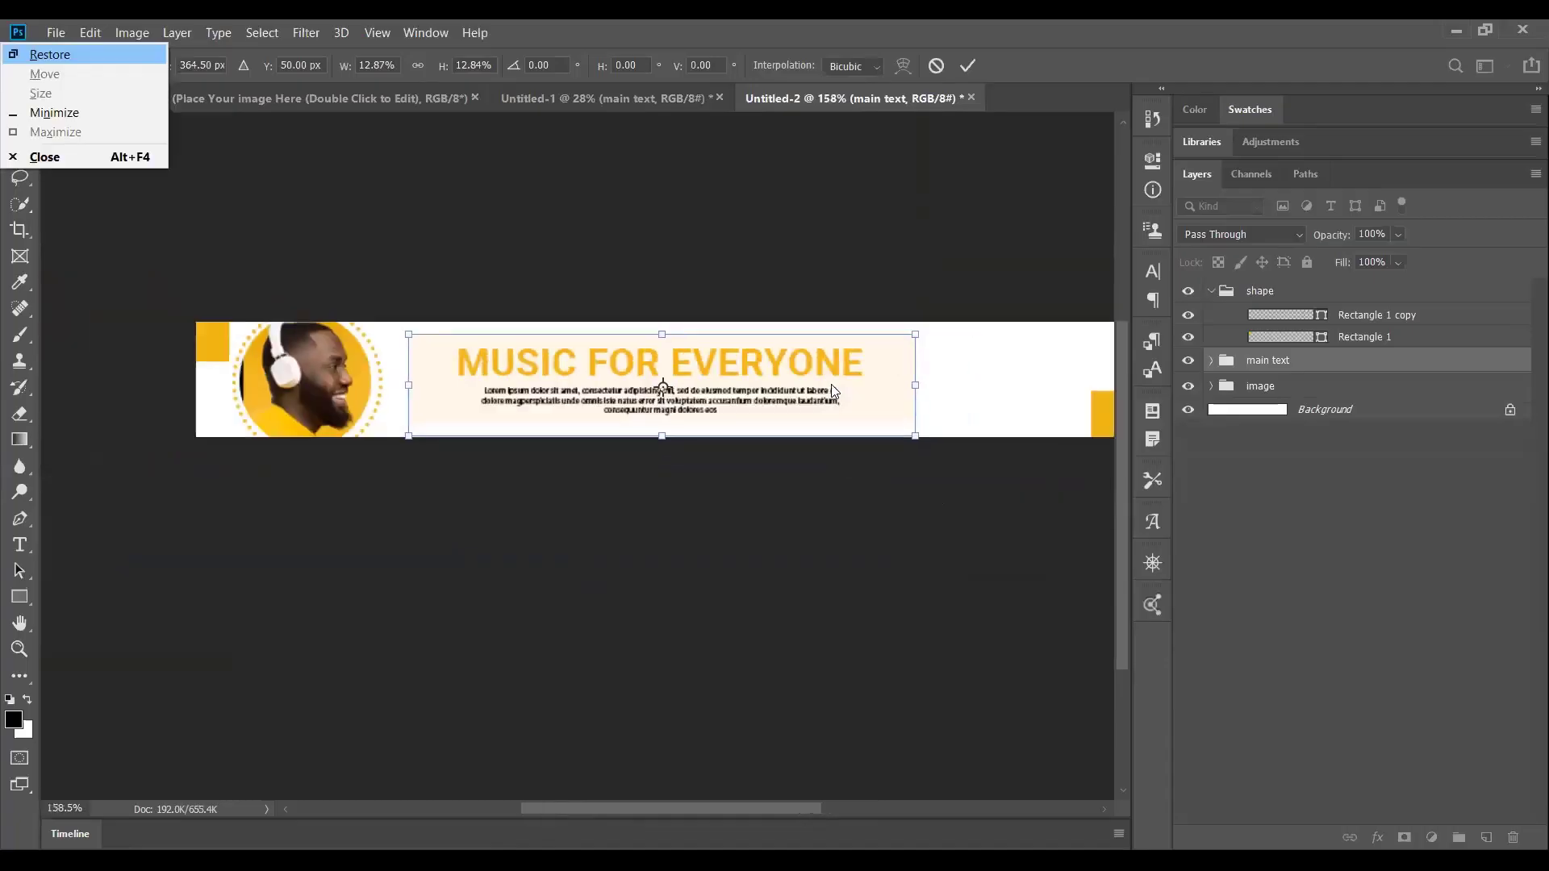
left_click_drag(831, 386, 783, 382)
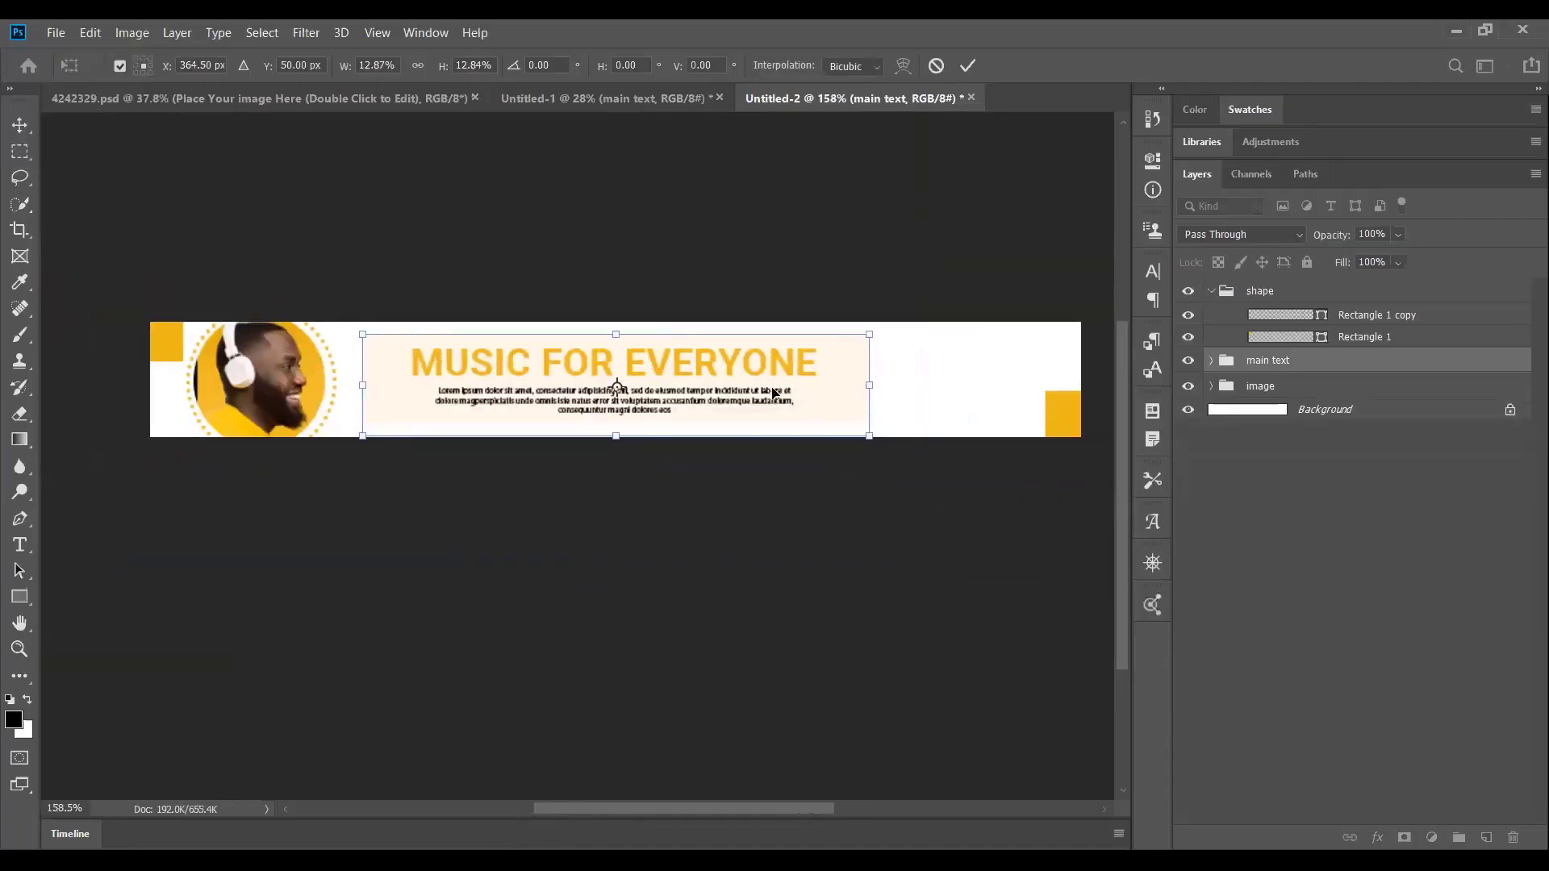
Nudge the main text group vertically within the banner to Y 46 px.
key("Up")
key("Up")
key("Up")
key("Up")
key("Up")
key("Up")
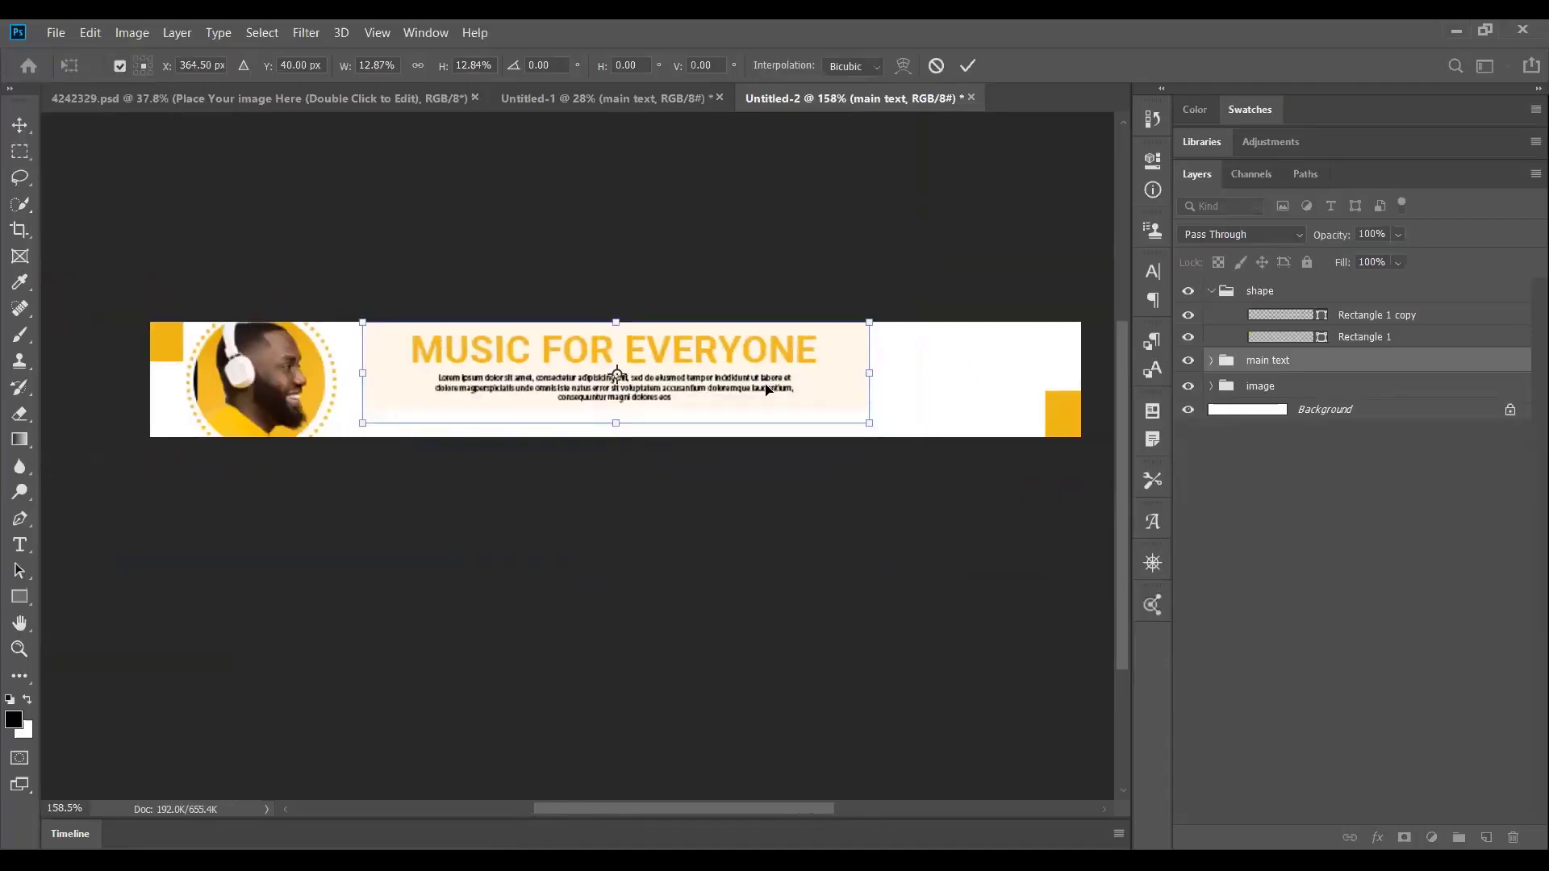
key("Down")
key("Down")
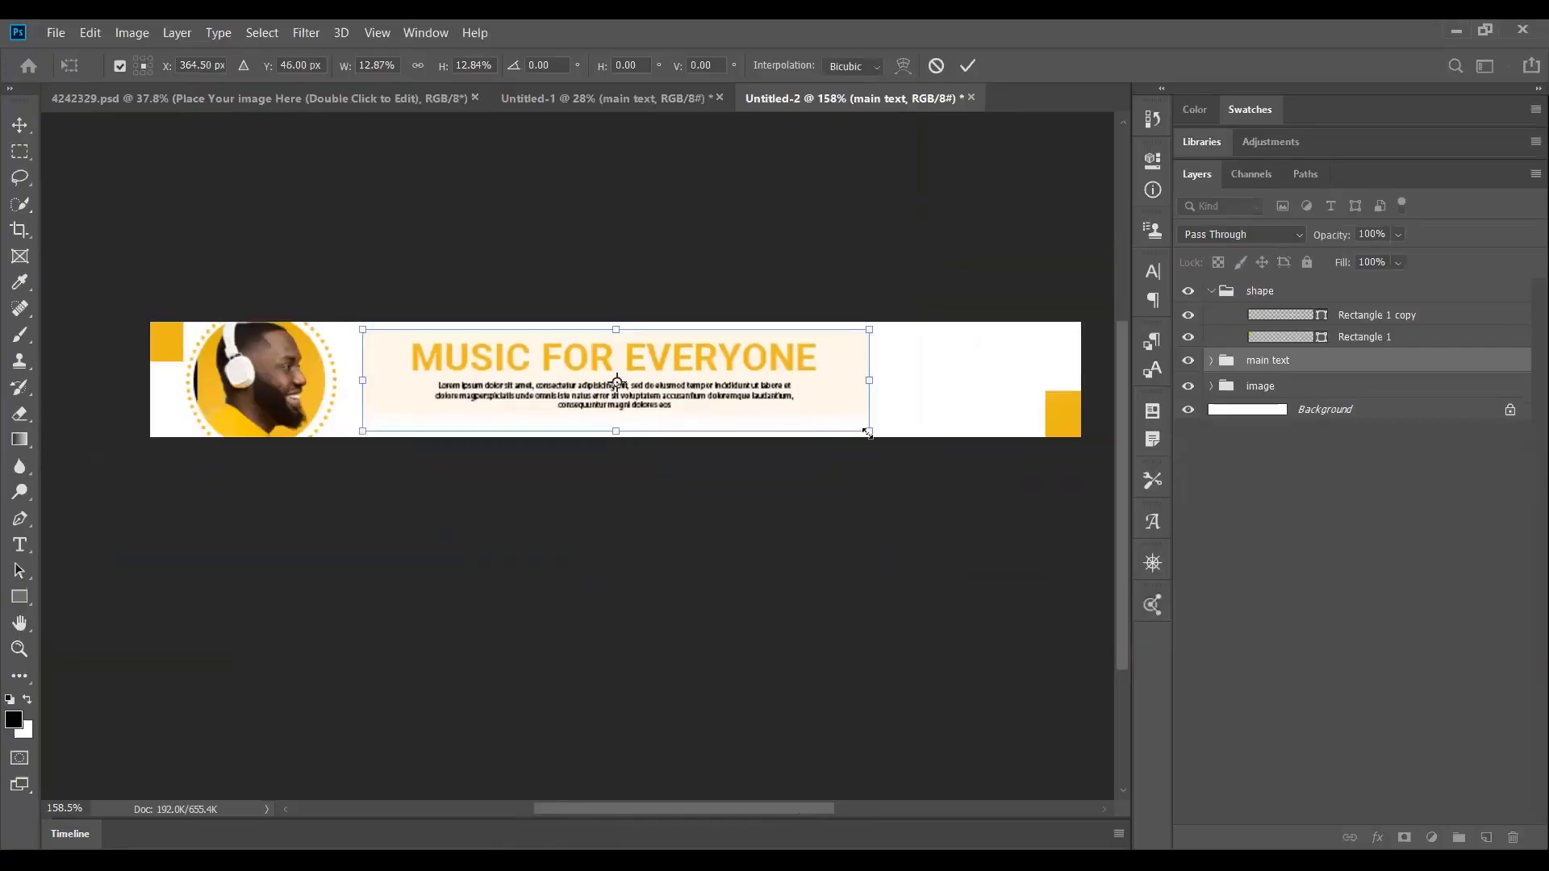
Shrink the main text group to about 12.58% and nudge it left toward the dotted ring, to X 339 px.
left_click_drag(868, 433, 862, 433)
key("shift+Left")
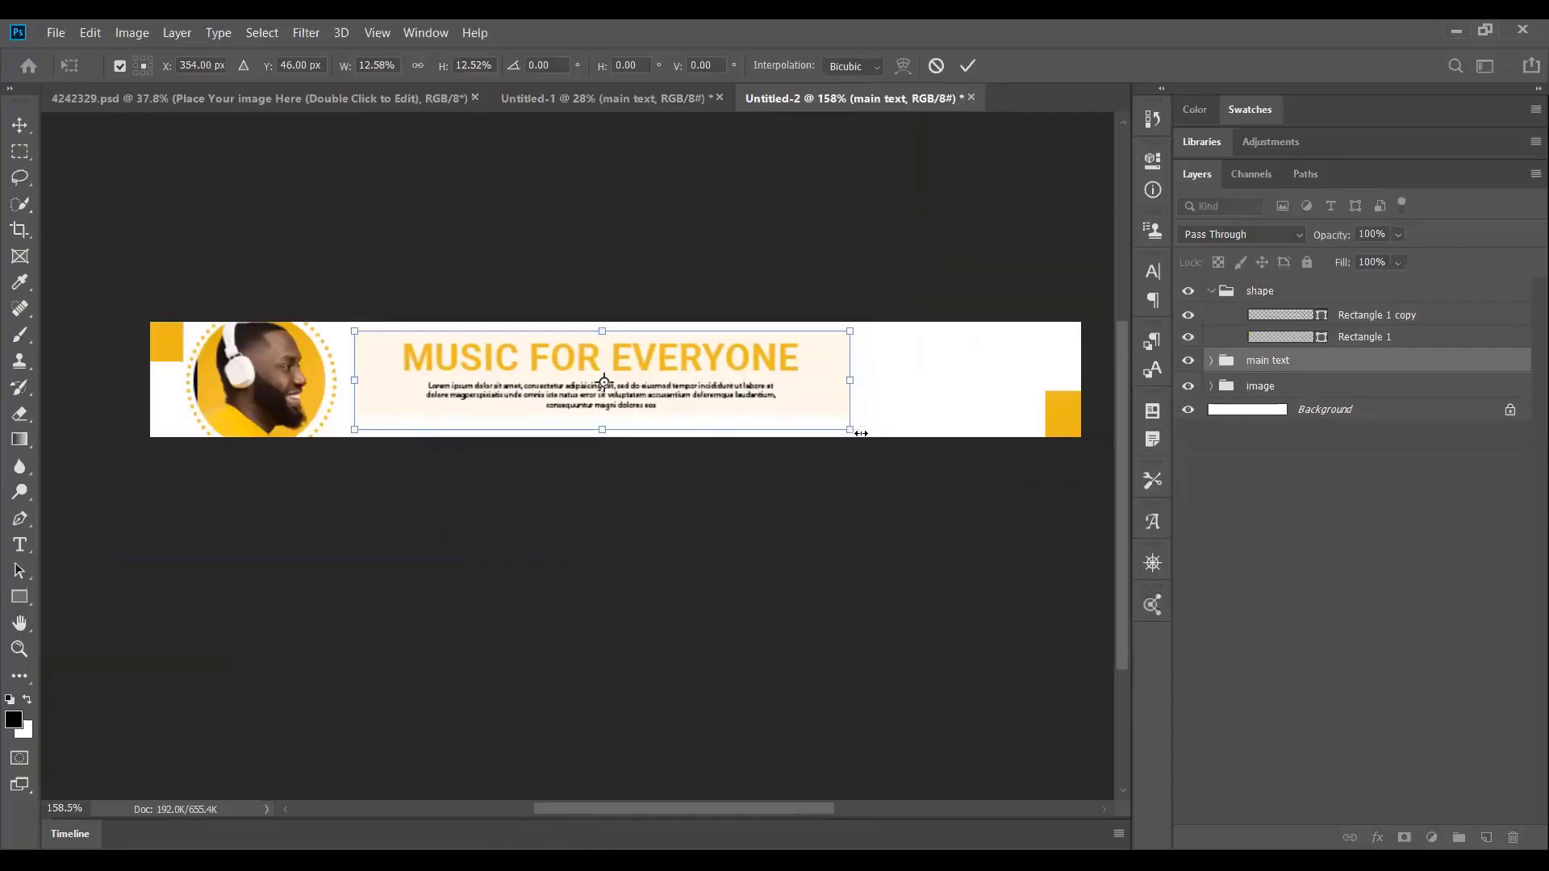
key("Right")
key("shift+Left")
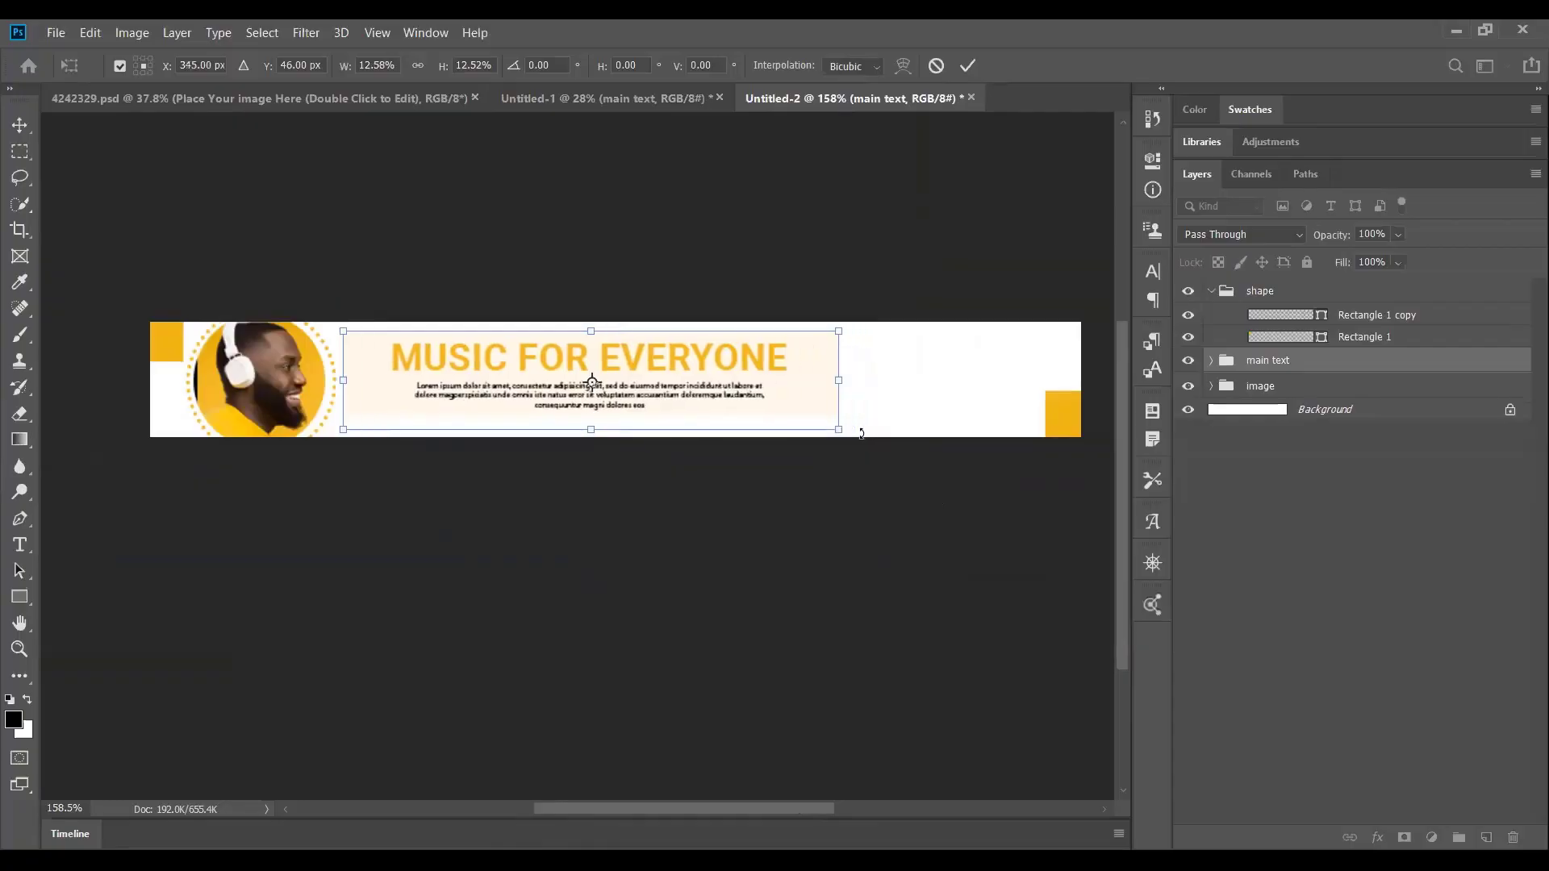
key("Right")
key("Right")
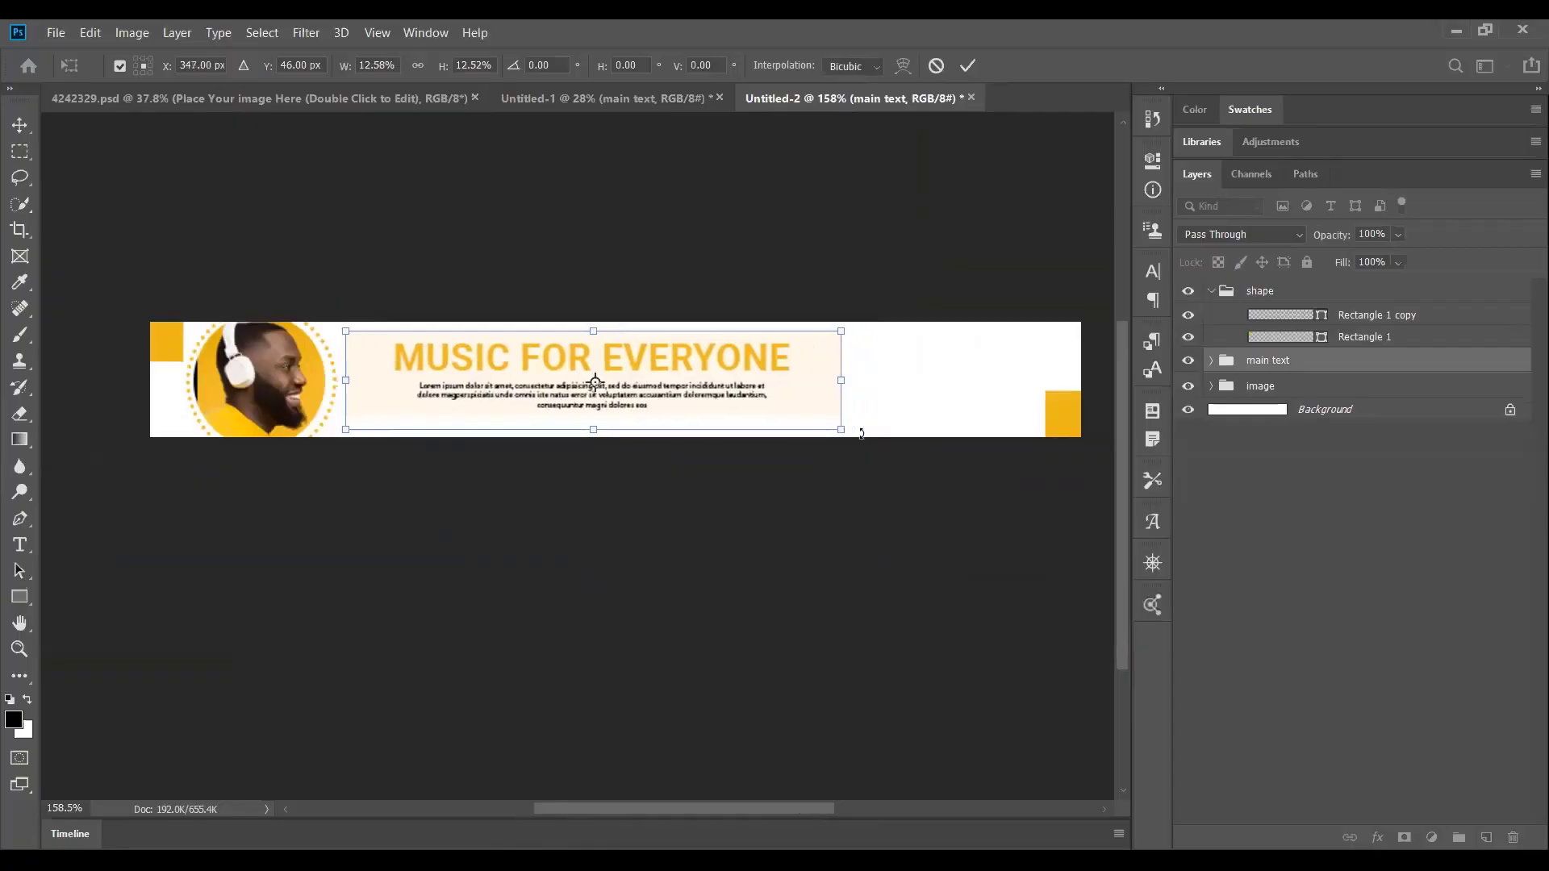
key("shift+Left")
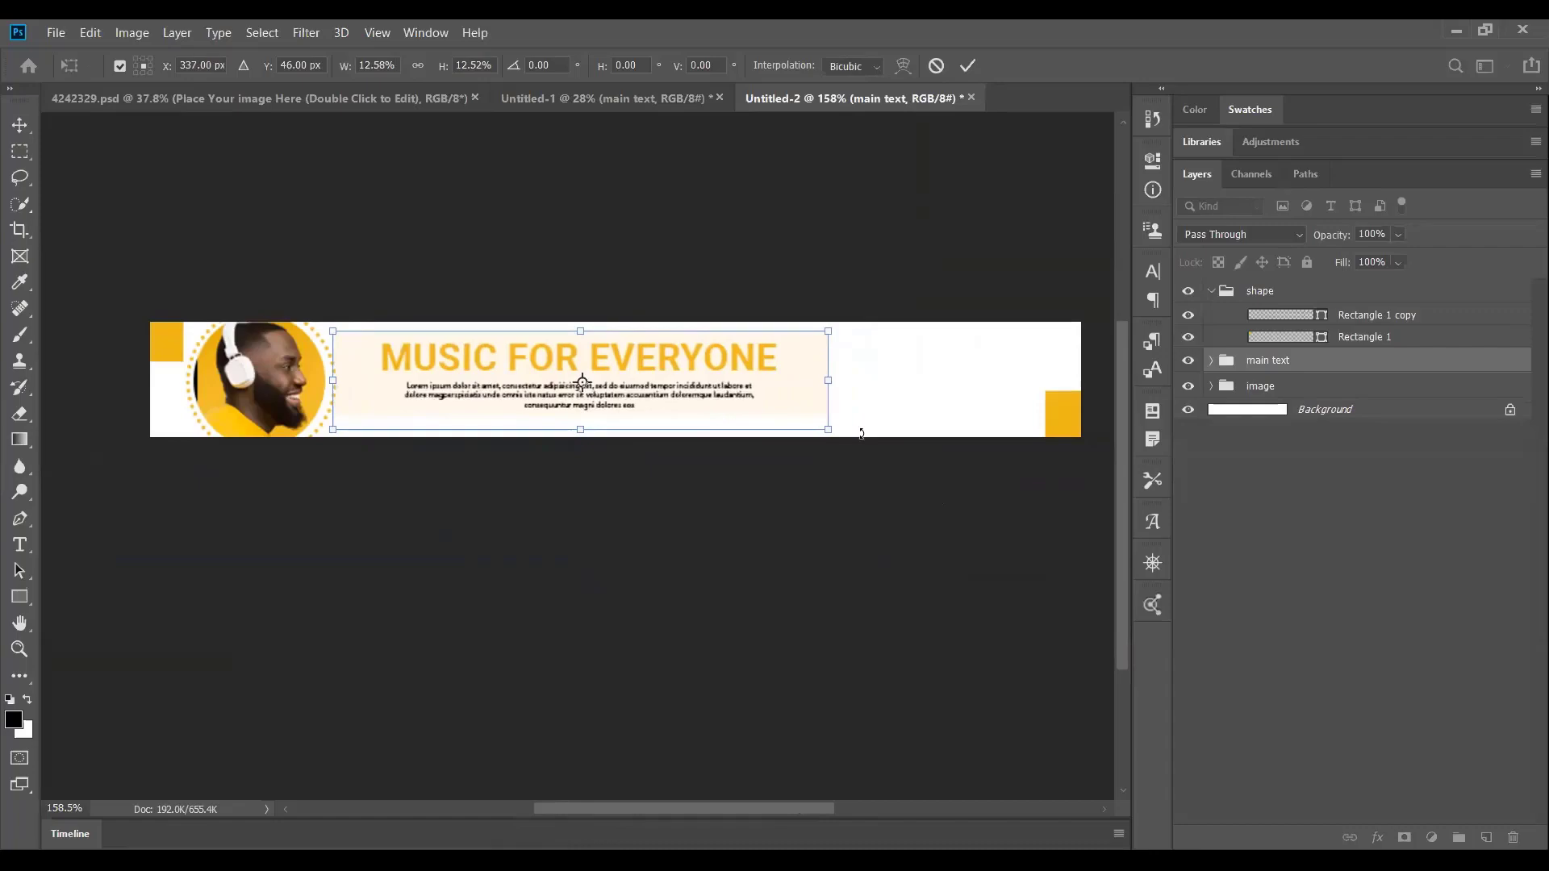
key("Right")
key("Right")
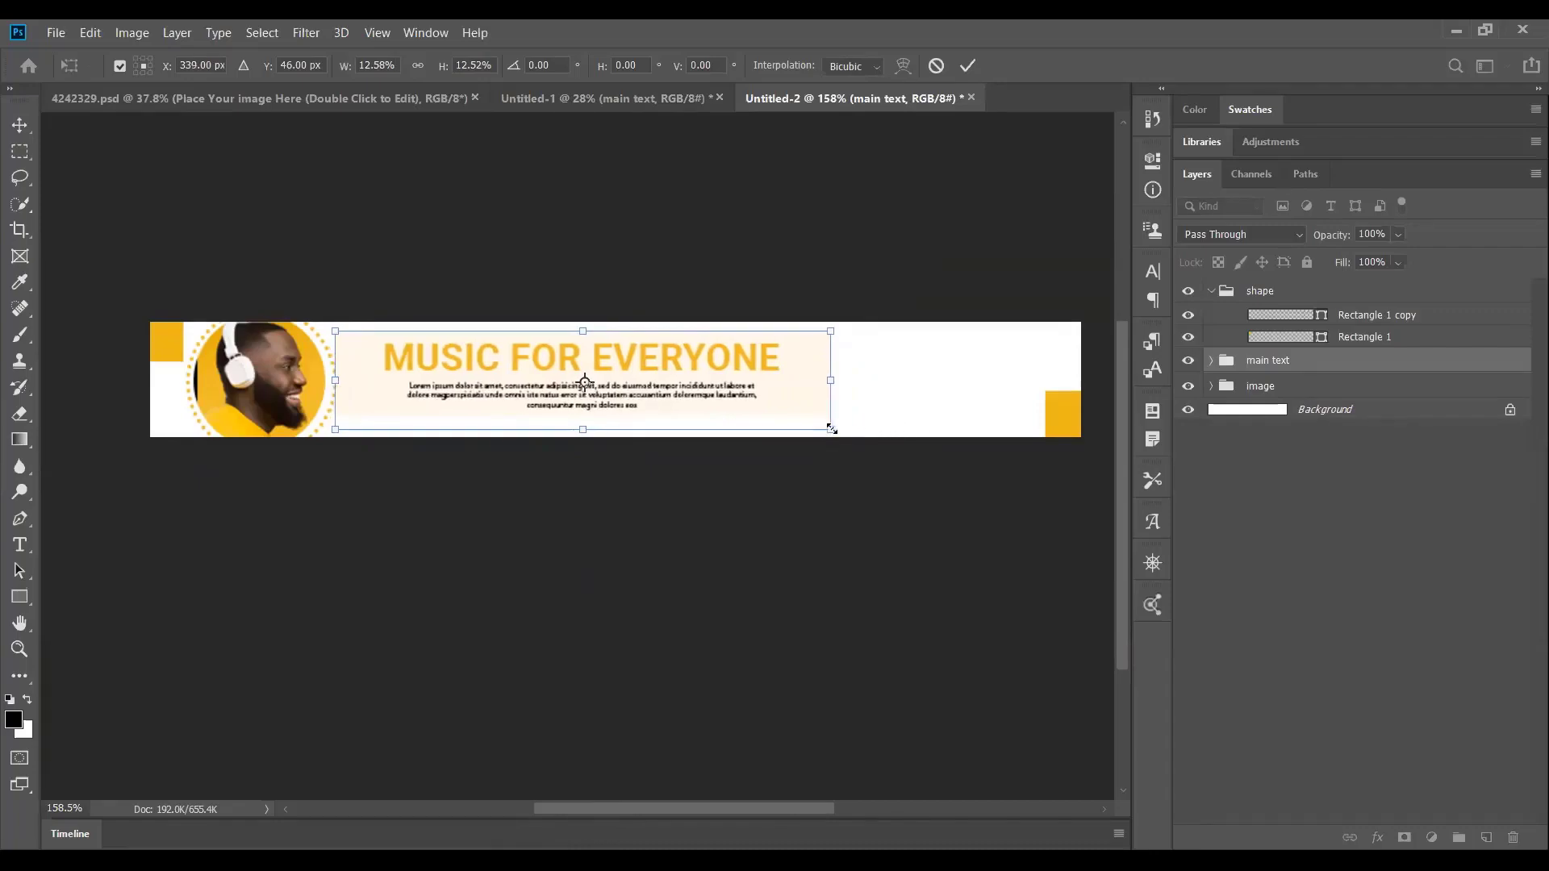
Scale the main text group down to about 11.67%, nudge it to X 337 px and Y 48 px, and apply the transform.
left_click_drag(831, 429, 813, 422)
key("Left")
key("Down")
key("Down")
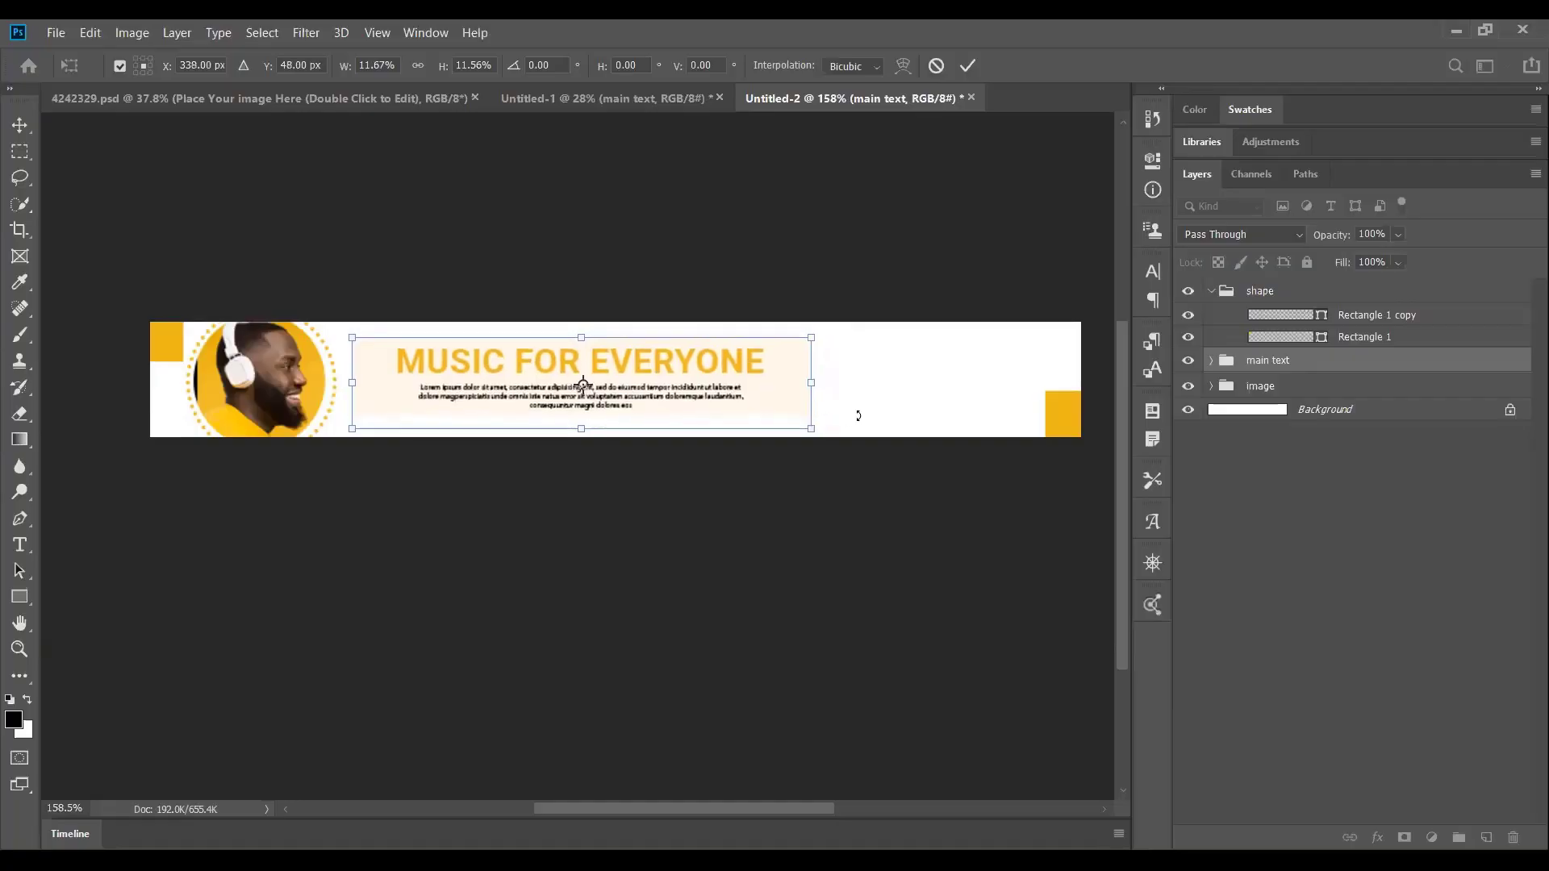
key("Left")
key("Left")
key("Right")
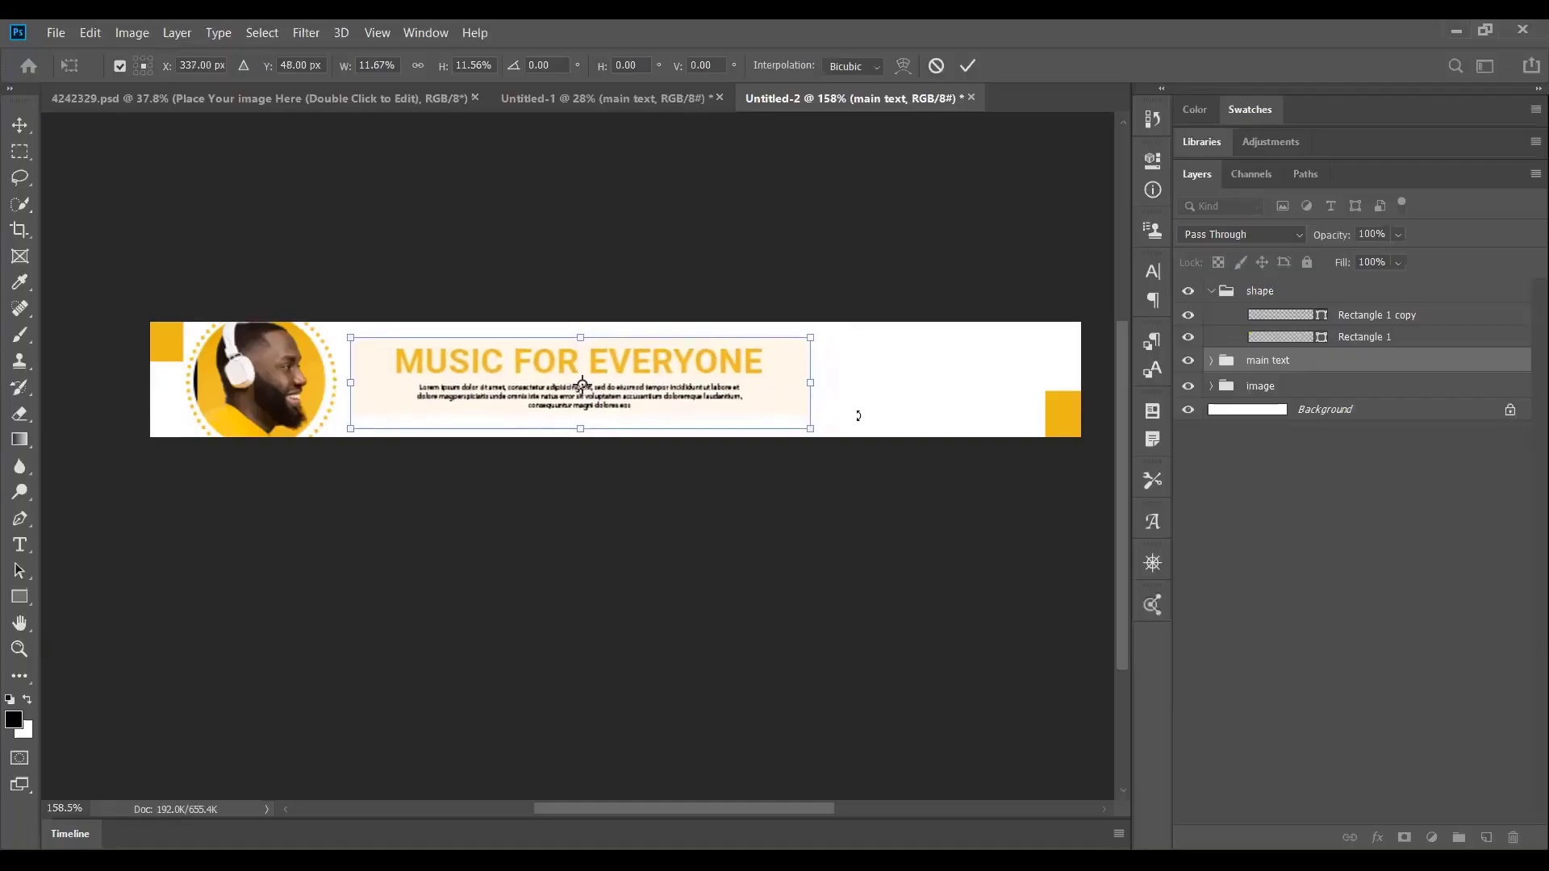
key("Return")
Return to Untitled-1 and review its layer groups, toggling the image and shape groups' visibility.
key("m")
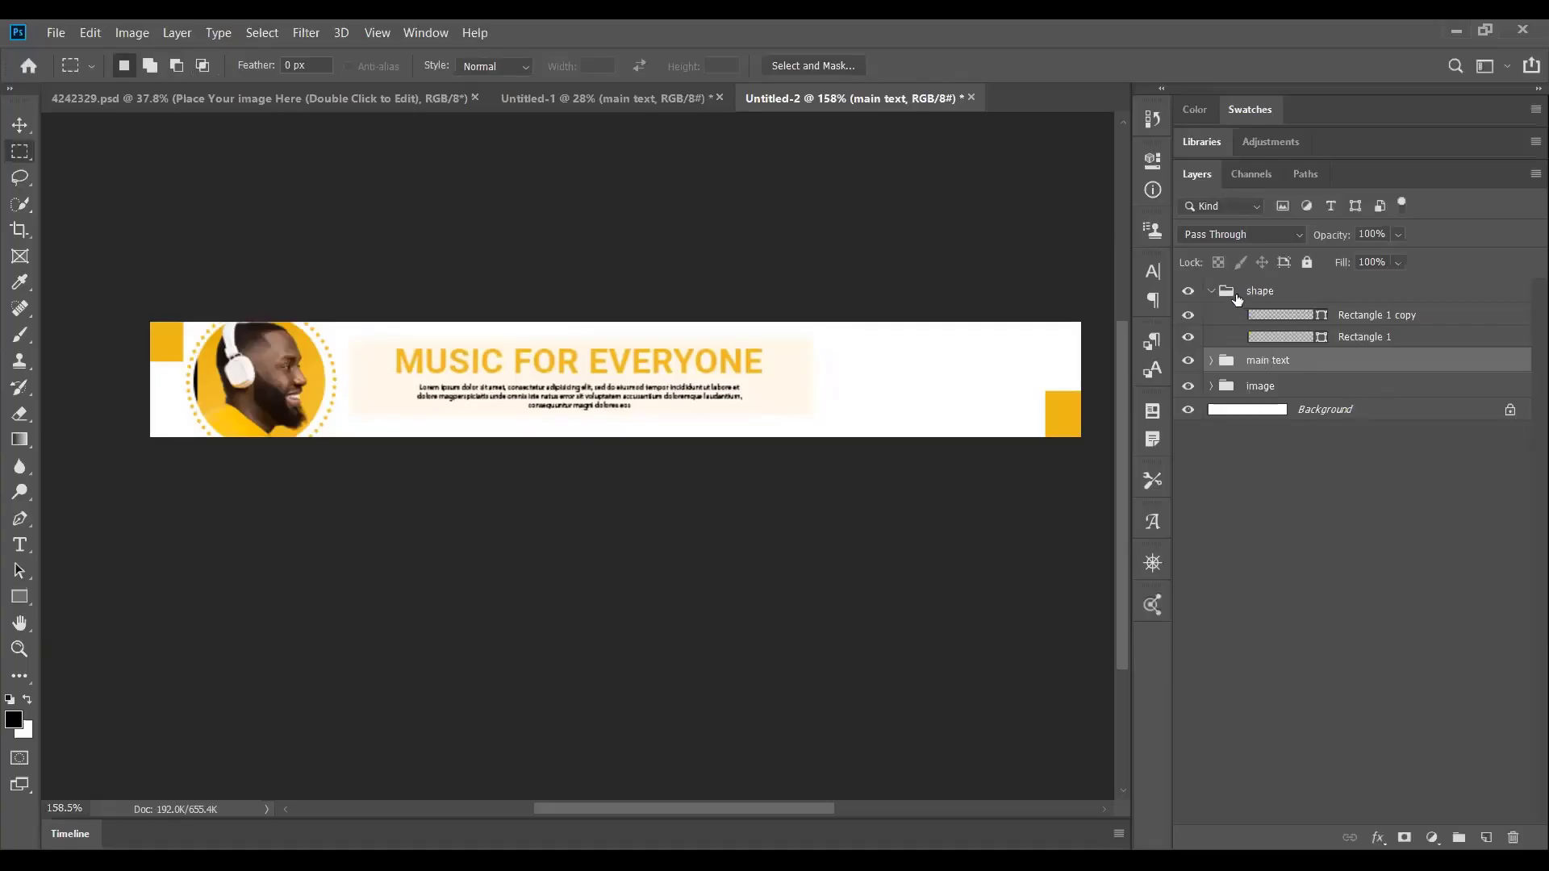
left_click(559, 103)
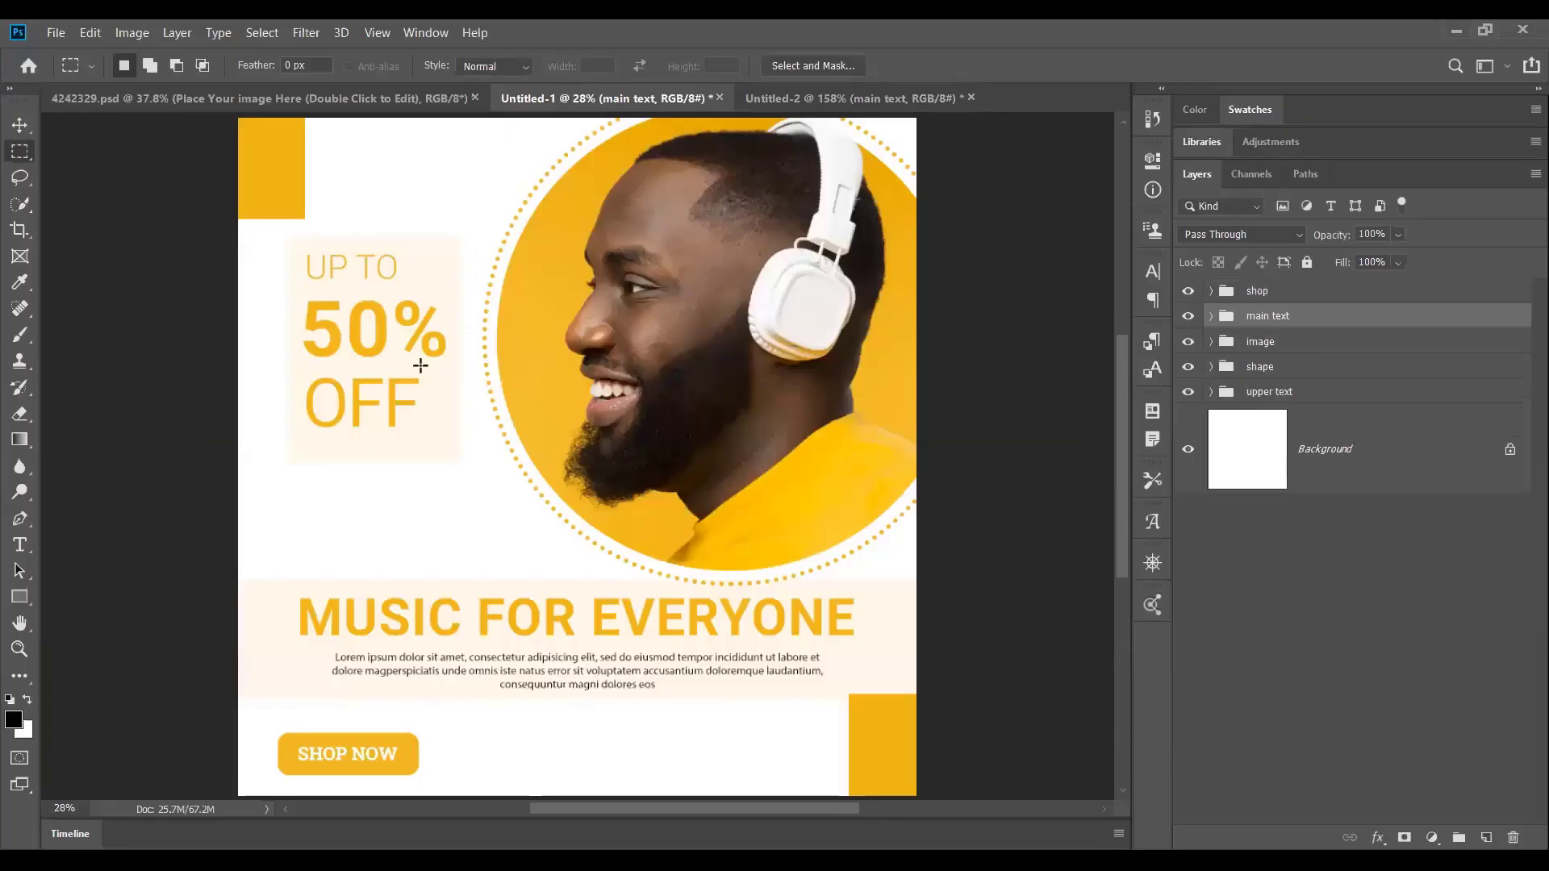
left_click(1247, 369)
left_click(1245, 343)
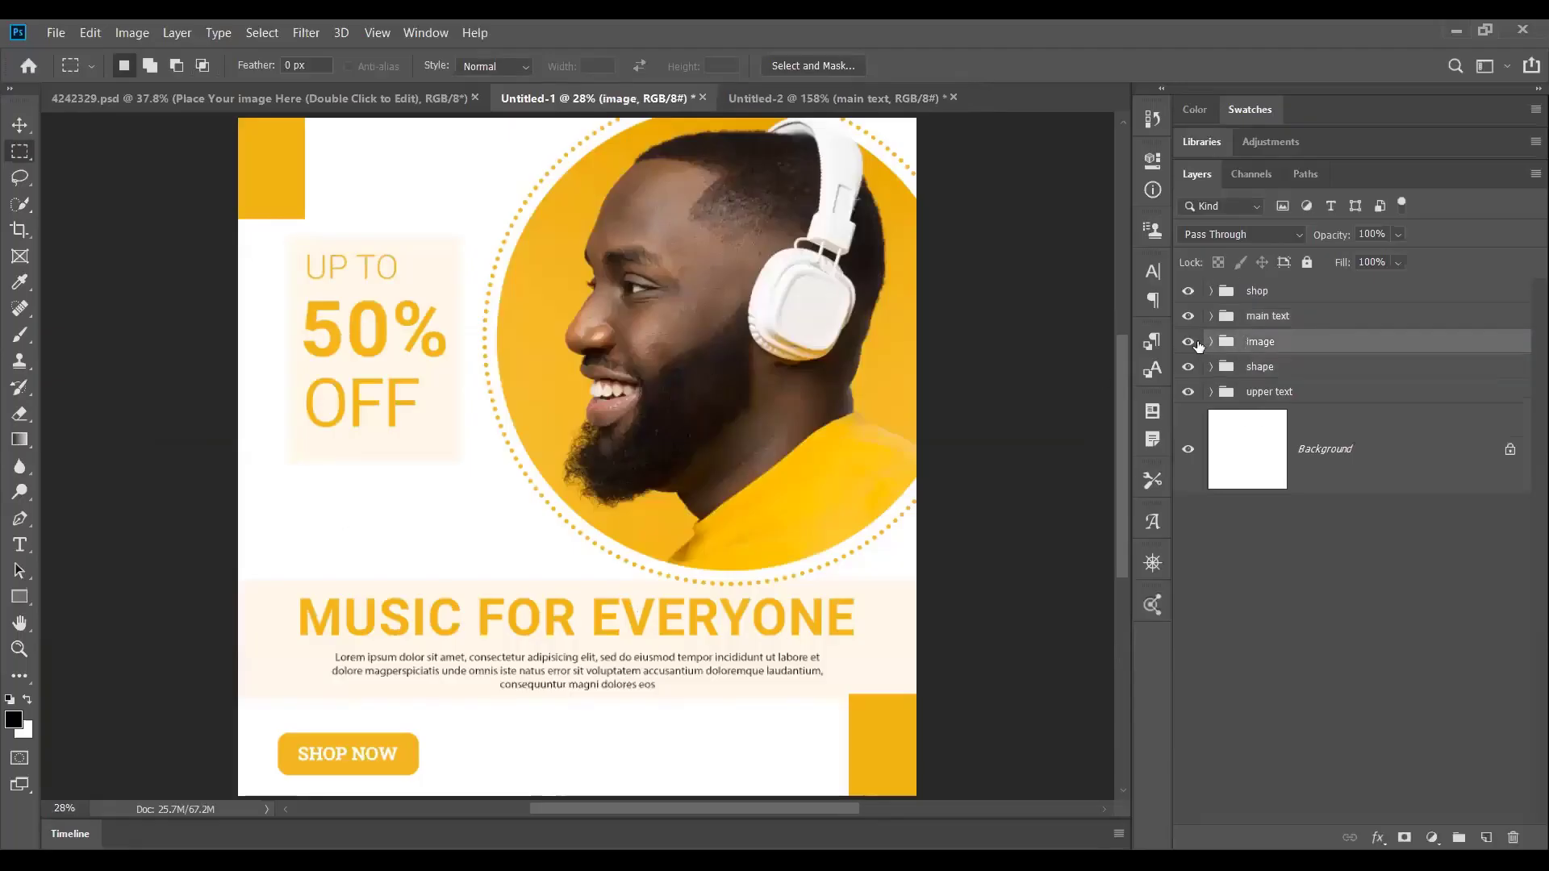
left_click(1188, 341)
left_click(1188, 342)
left_click(1188, 367)
left_click(1268, 317)
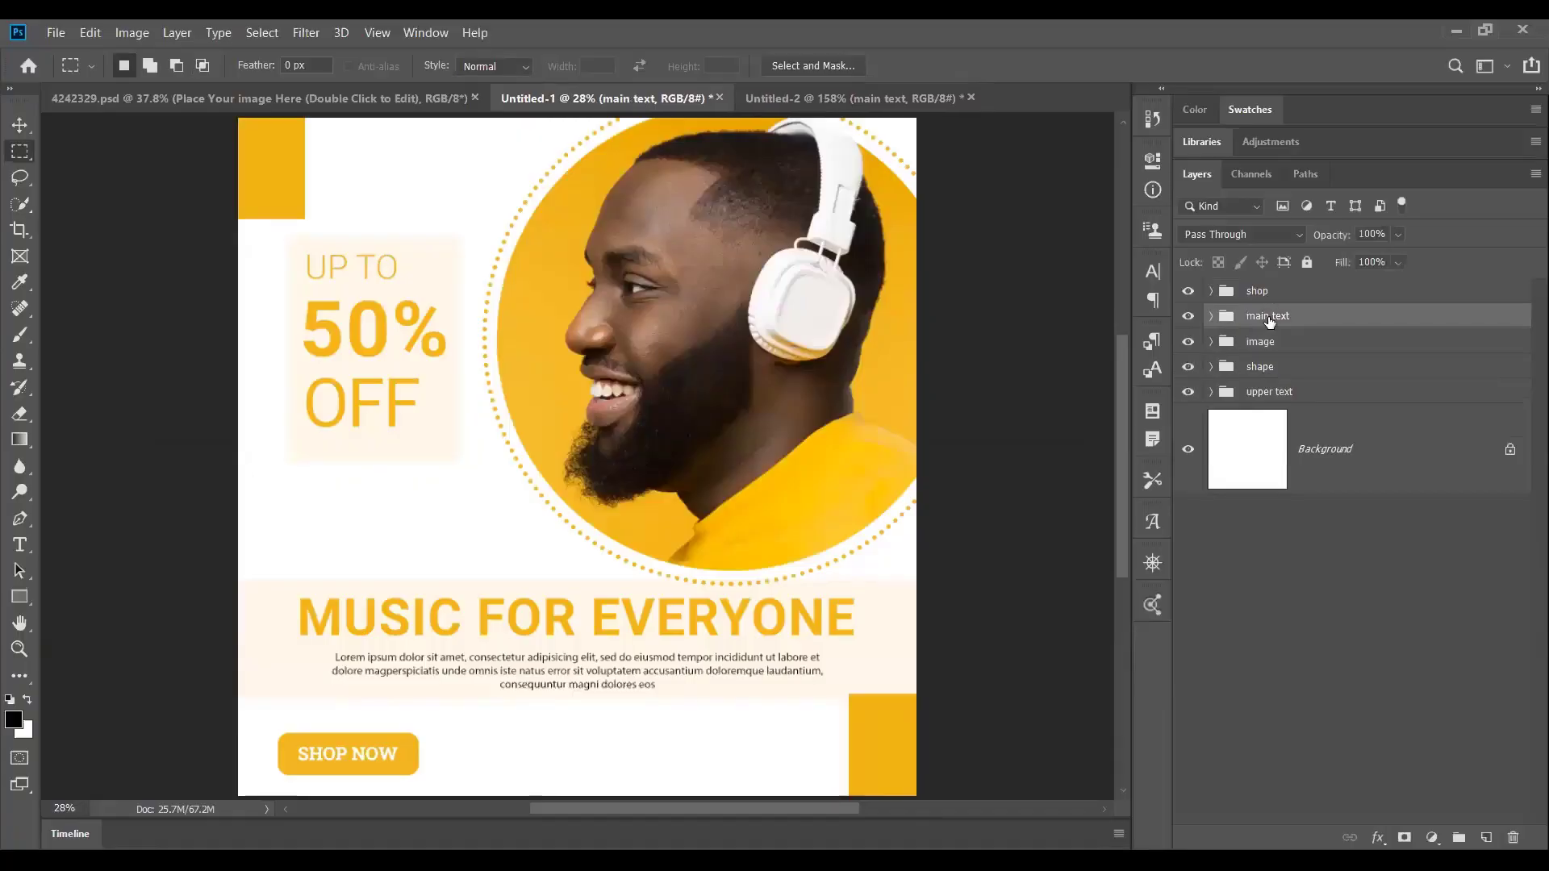
left_click(1265, 295)
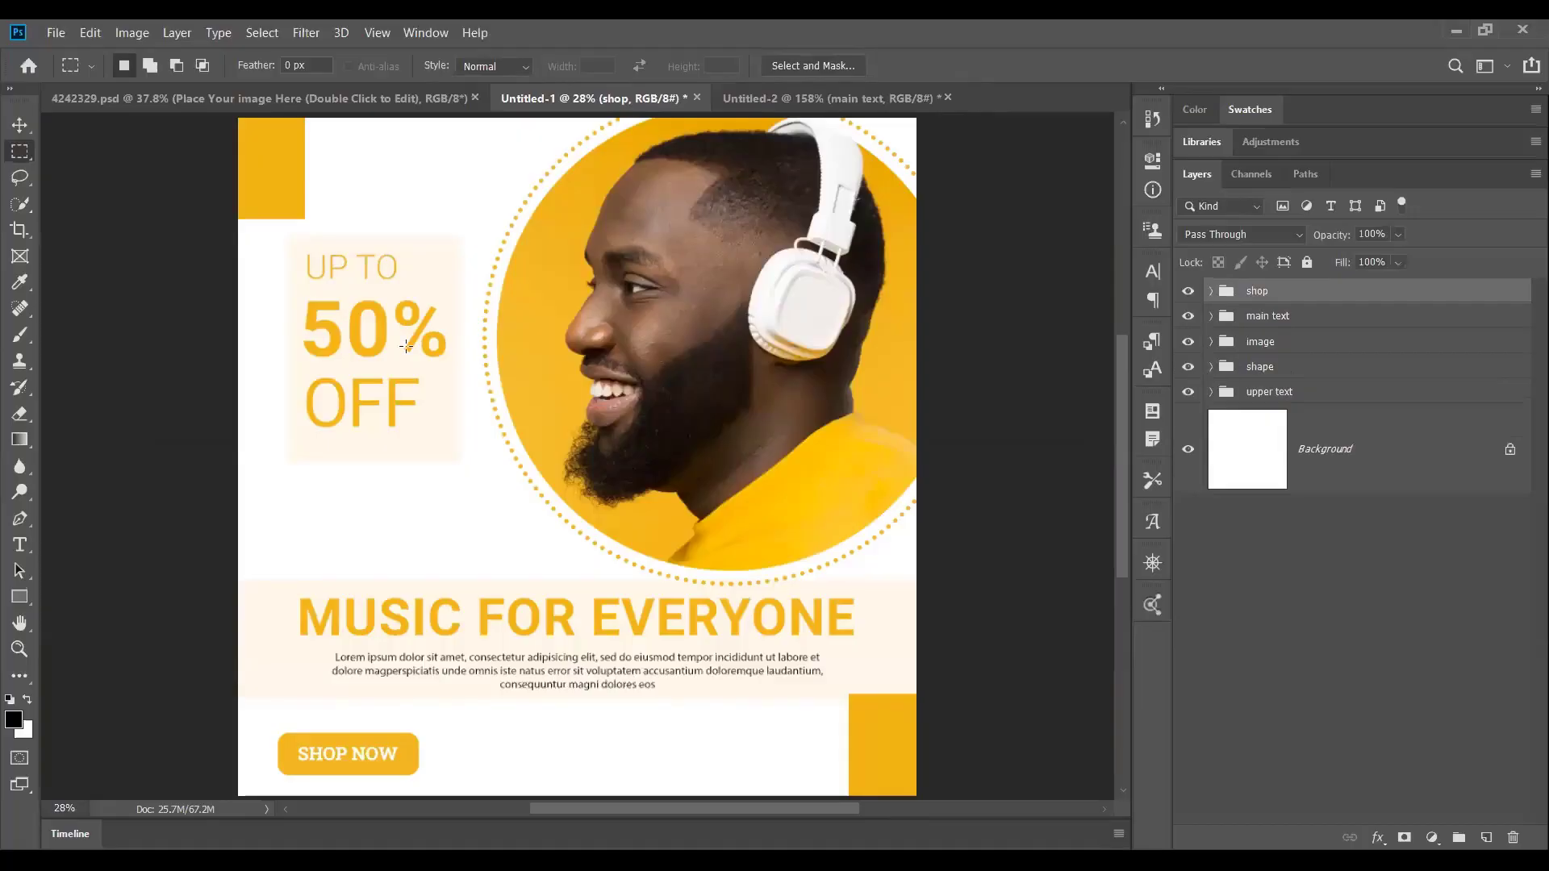
Duplicate the upper text group into the Untitled-2 document, keeping the name "upper text".
left_click(1283, 394)
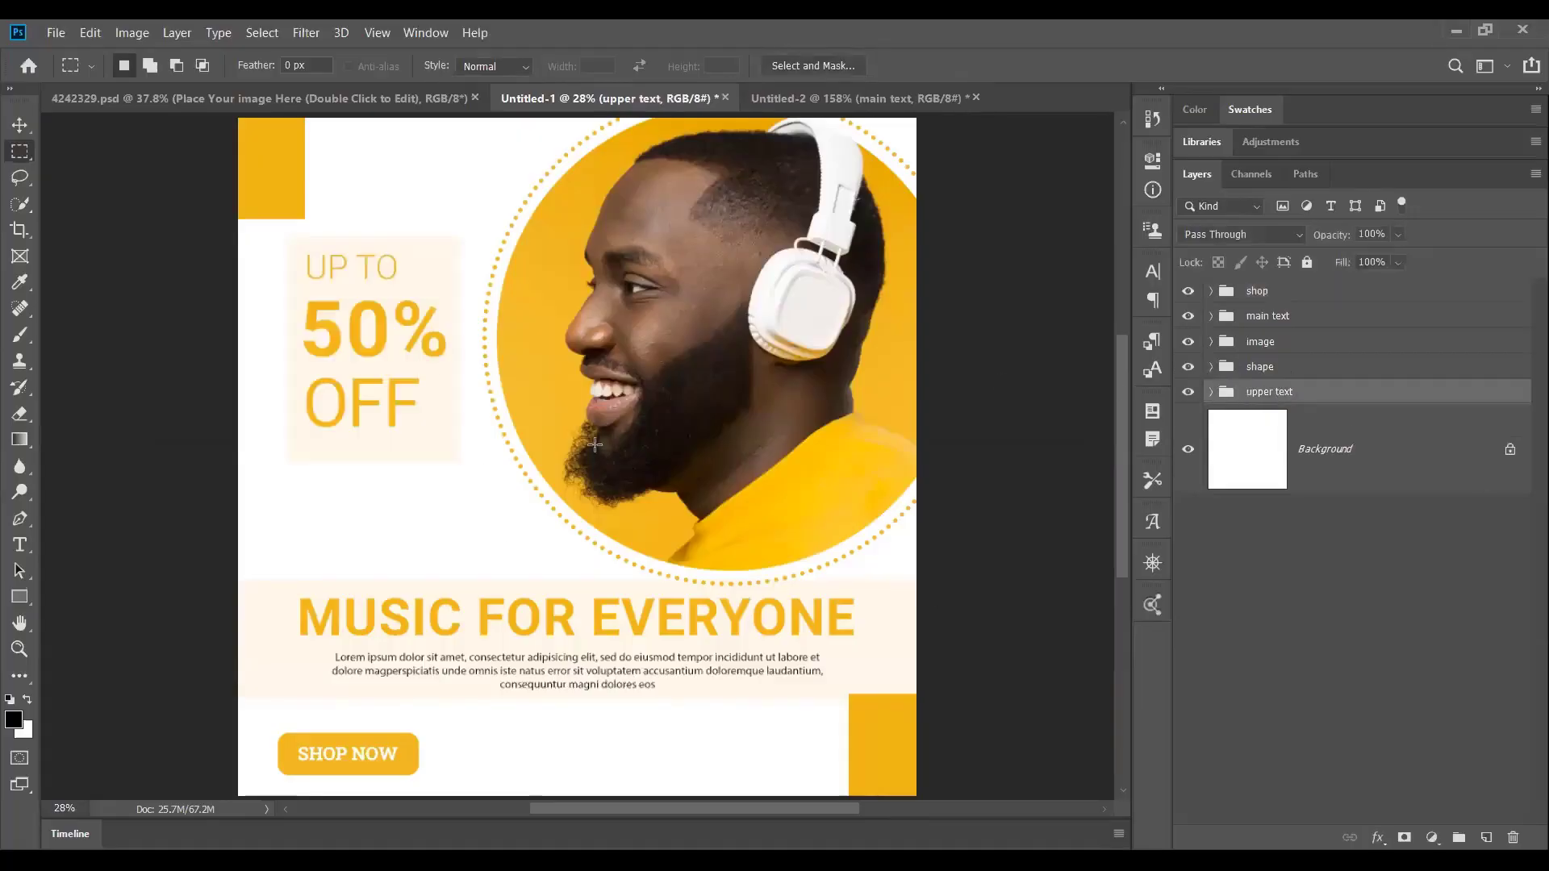
right_click(343, 341)
left_click(355, 382)
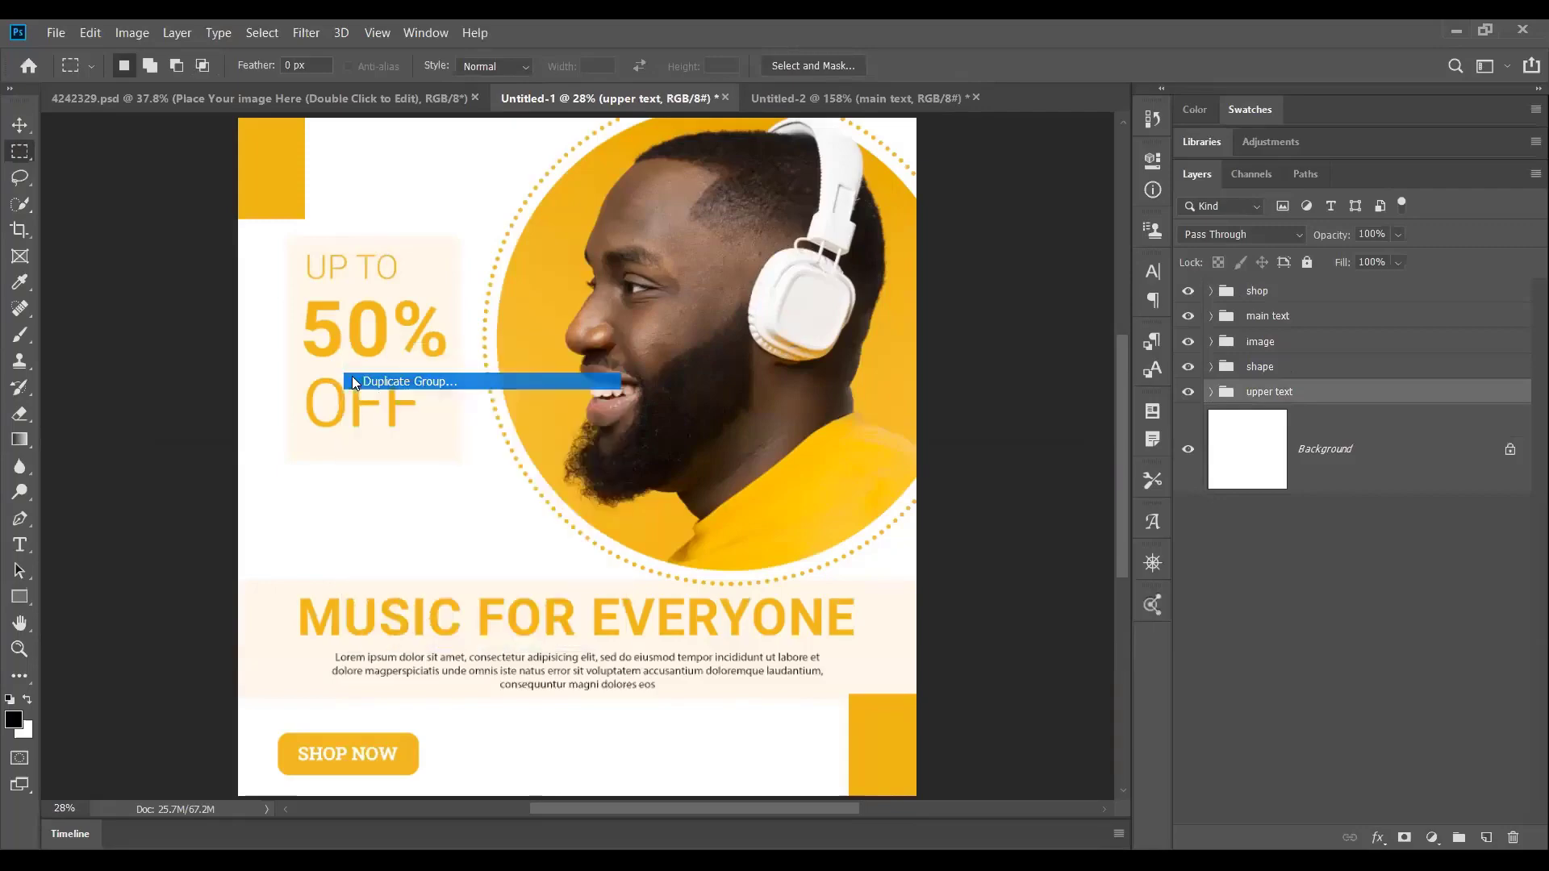
left_click(684, 319)
left_click(686, 352)
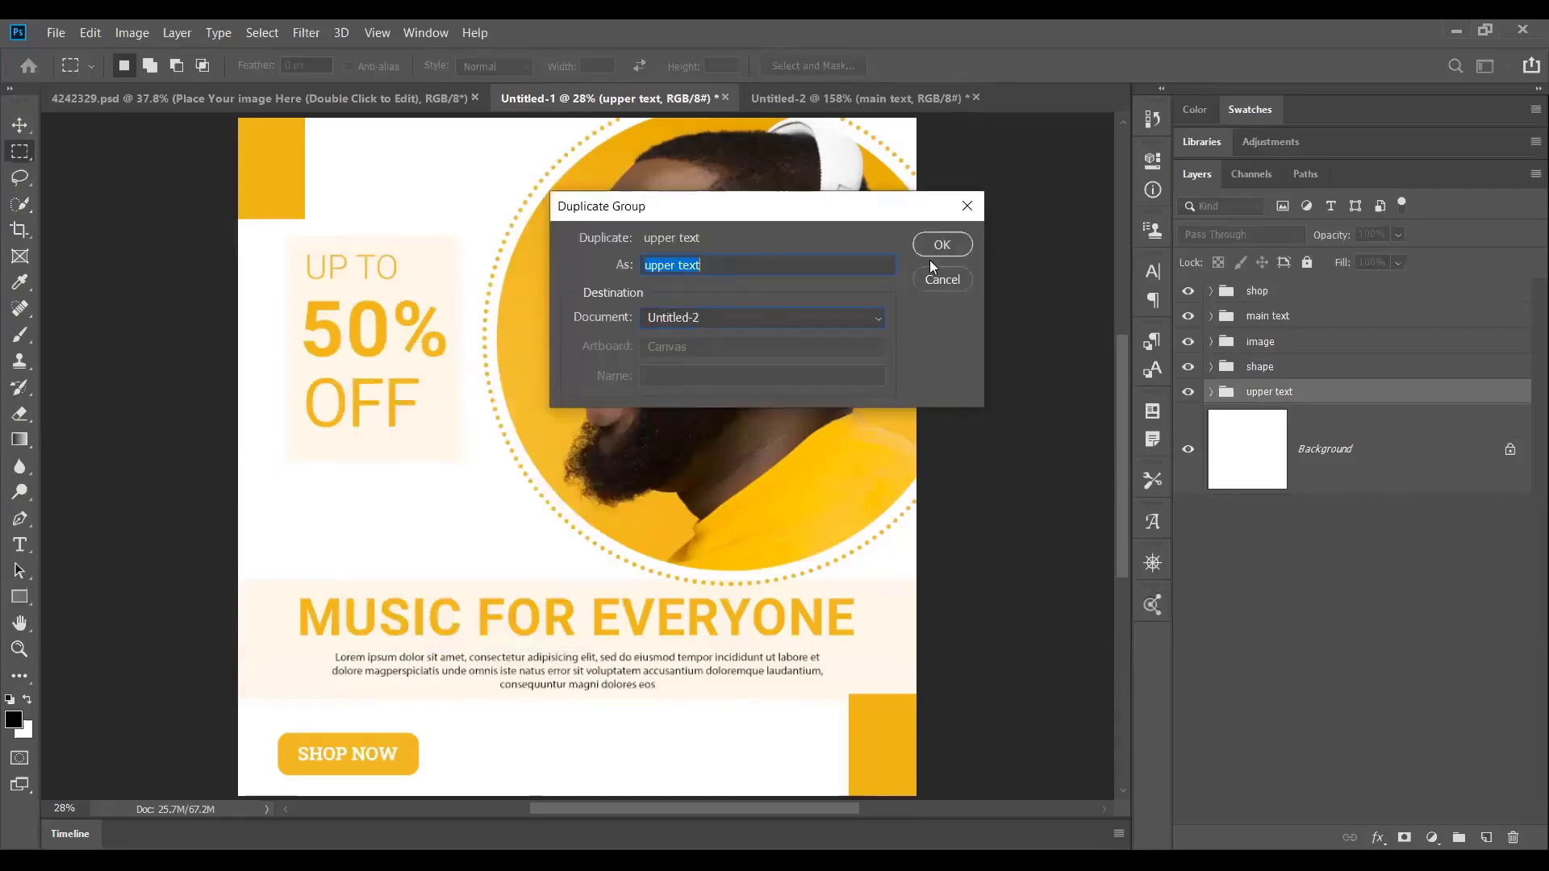
left_click(942, 245)
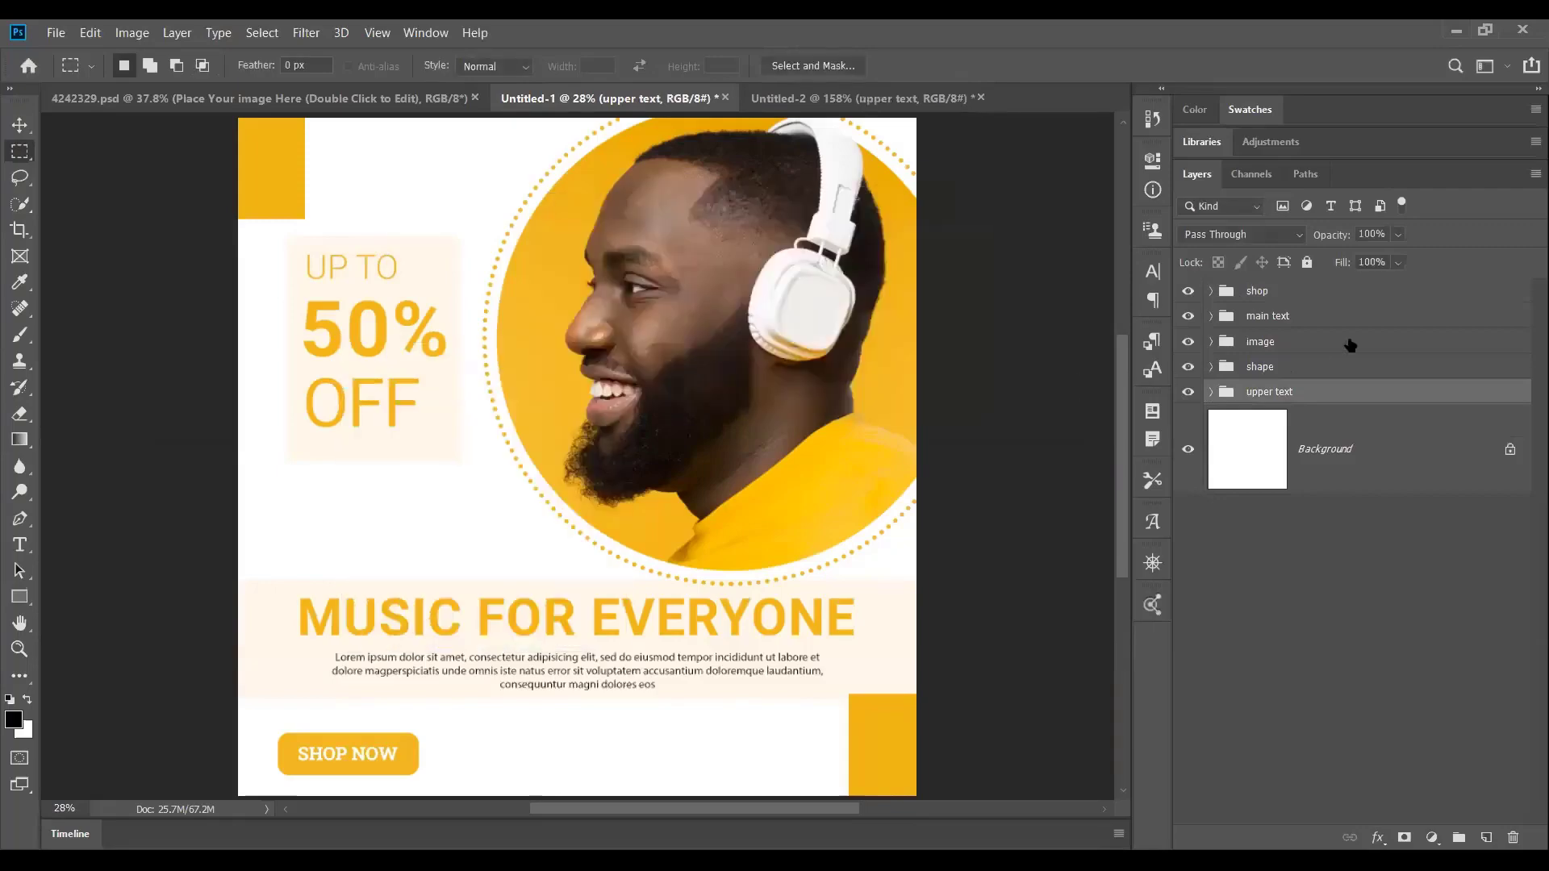
Duplicate the shop group from Untitled-1 into the Untitled-2 document.
left_click(1266, 292)
right_click(453, 436)
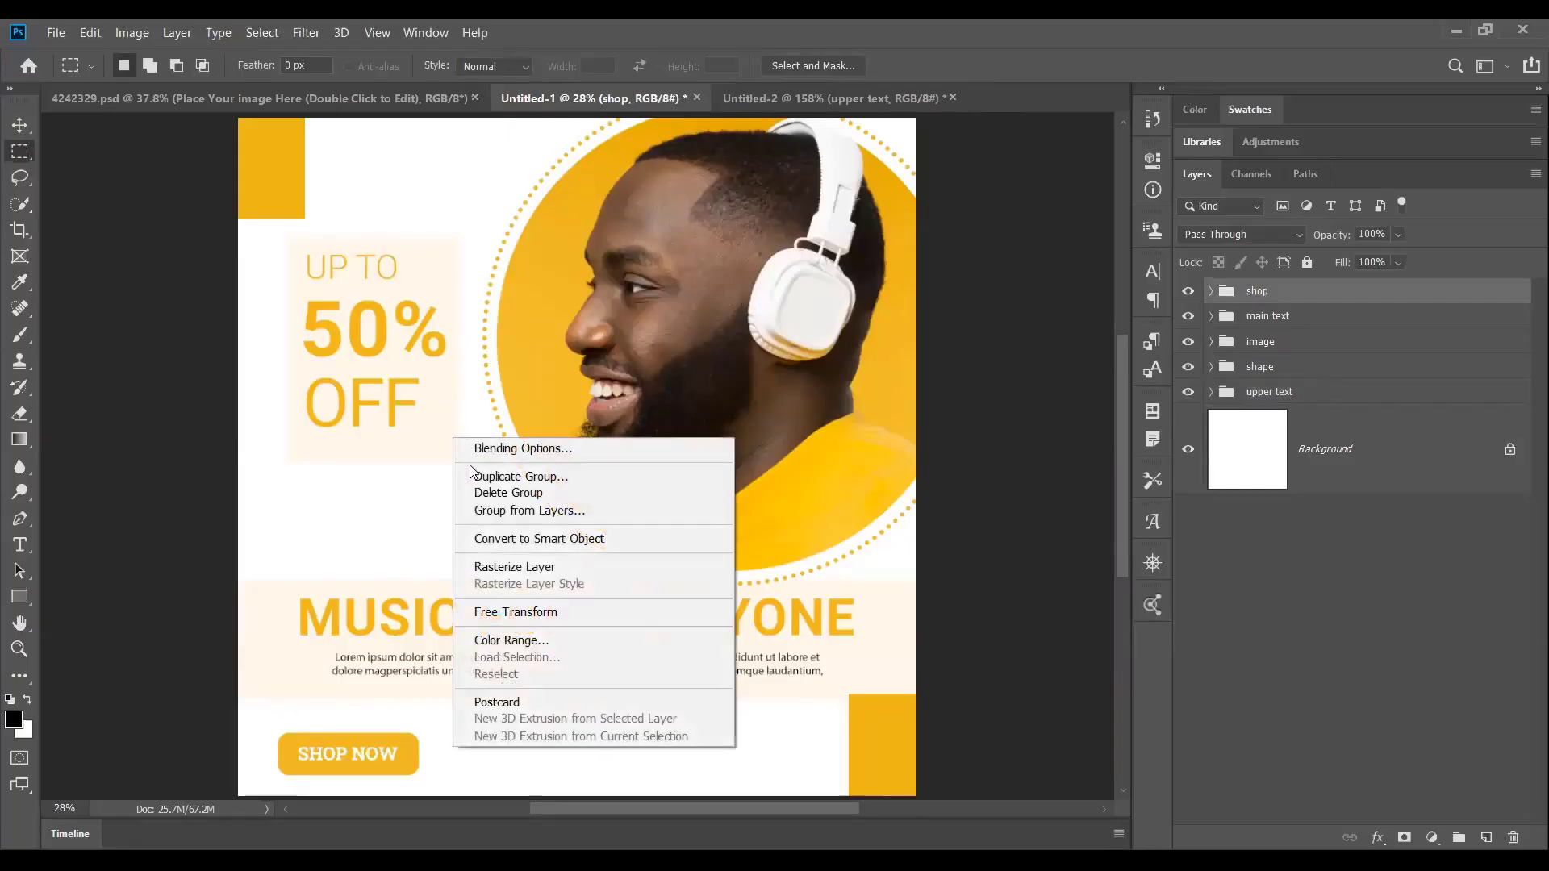
left_click(484, 473)
left_click(736, 323)
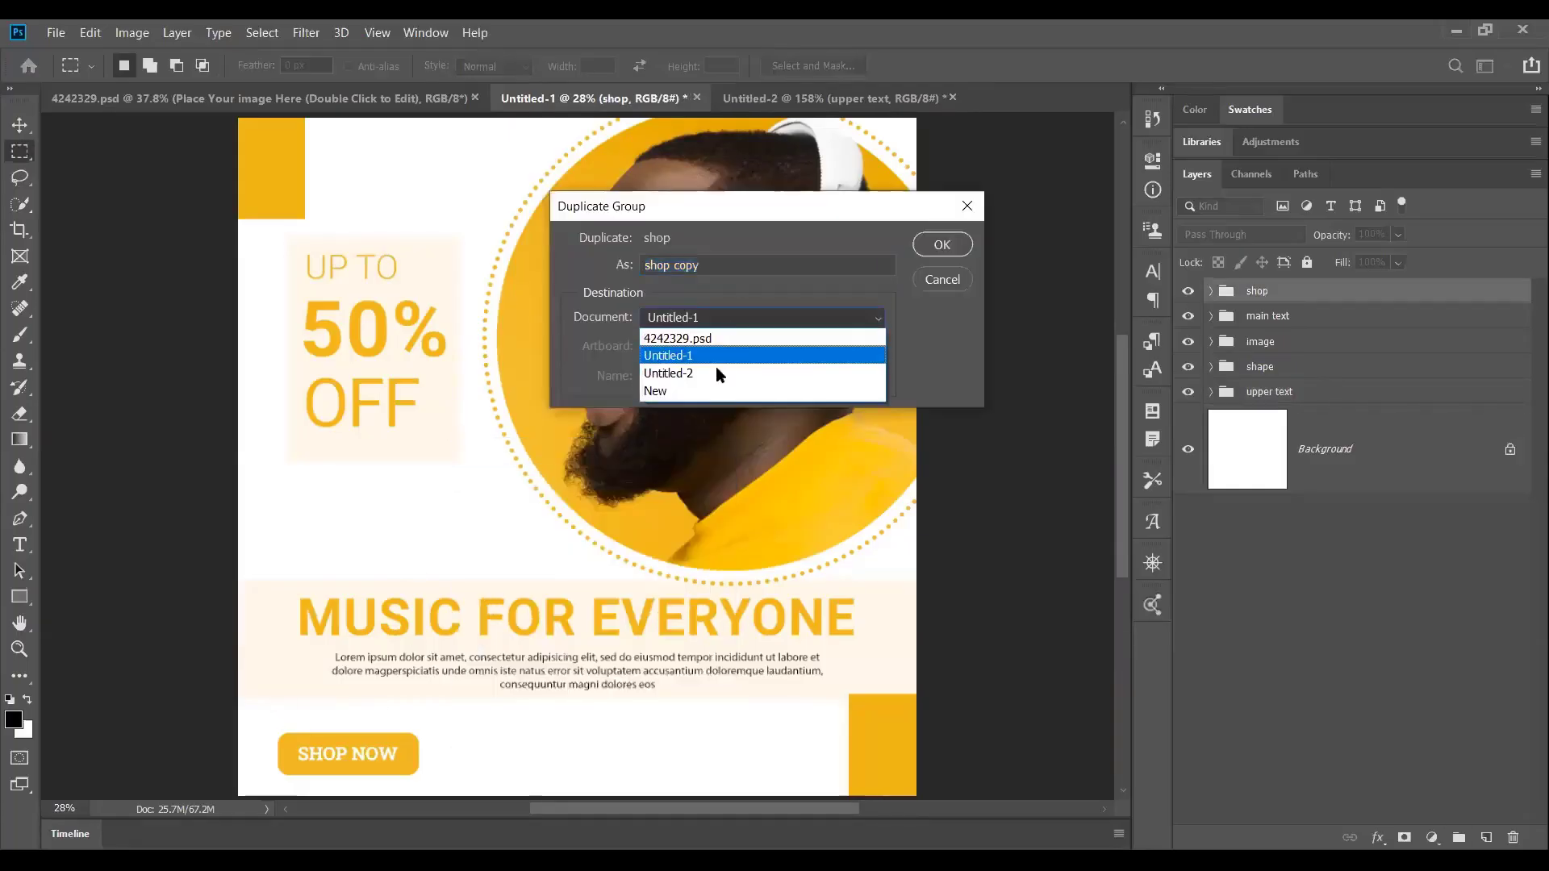
left_click(715, 368)
left_click(943, 244)
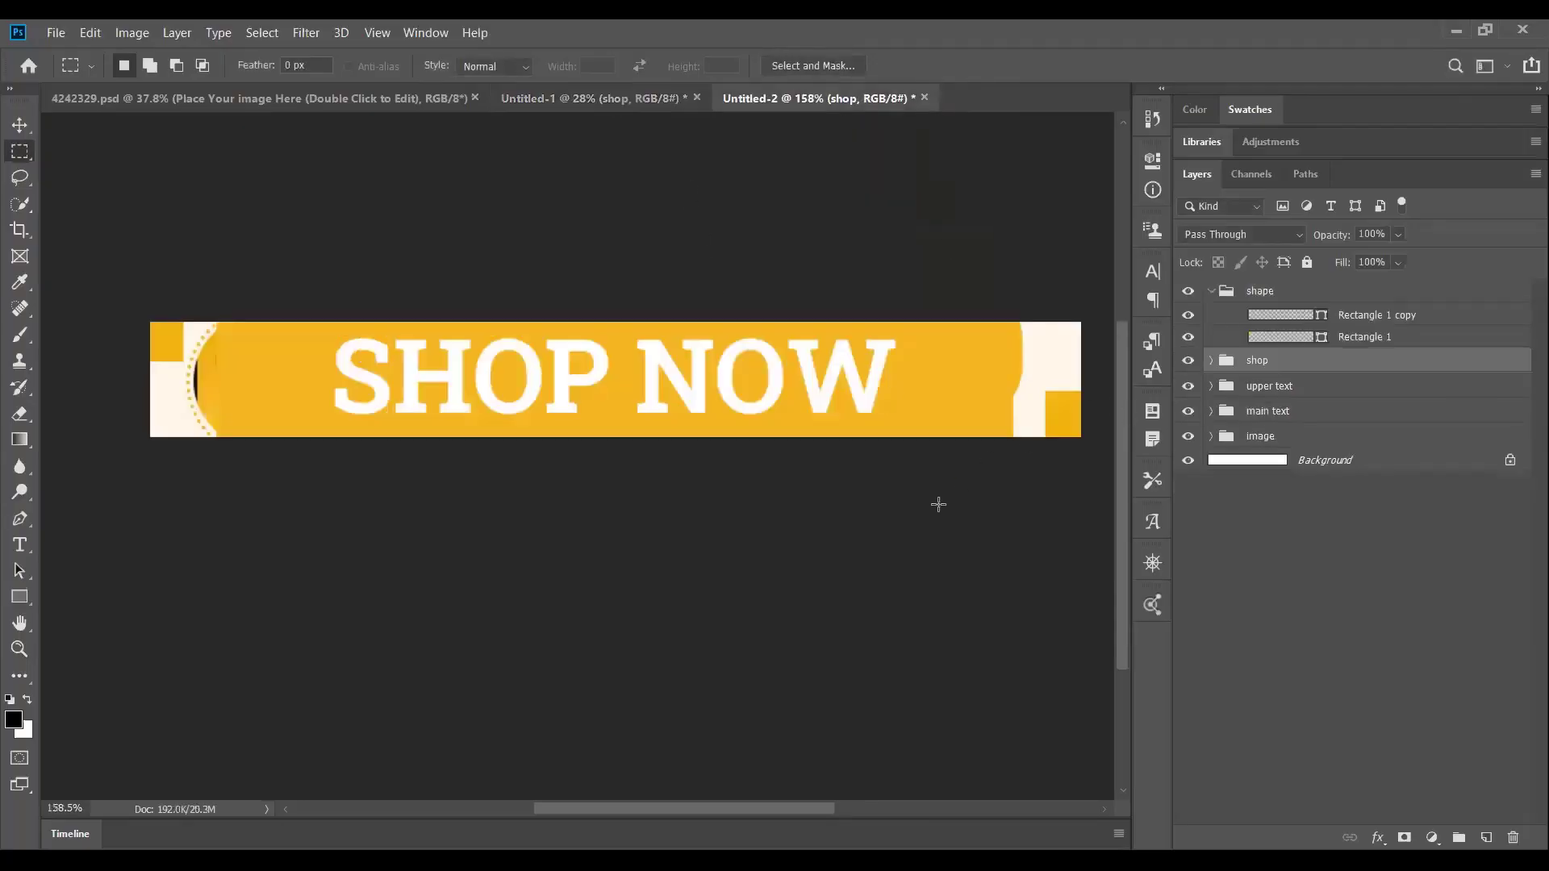
Scale the shop group down to a small button and place it at the upper-right end of the banner.
key("ctrl+t")
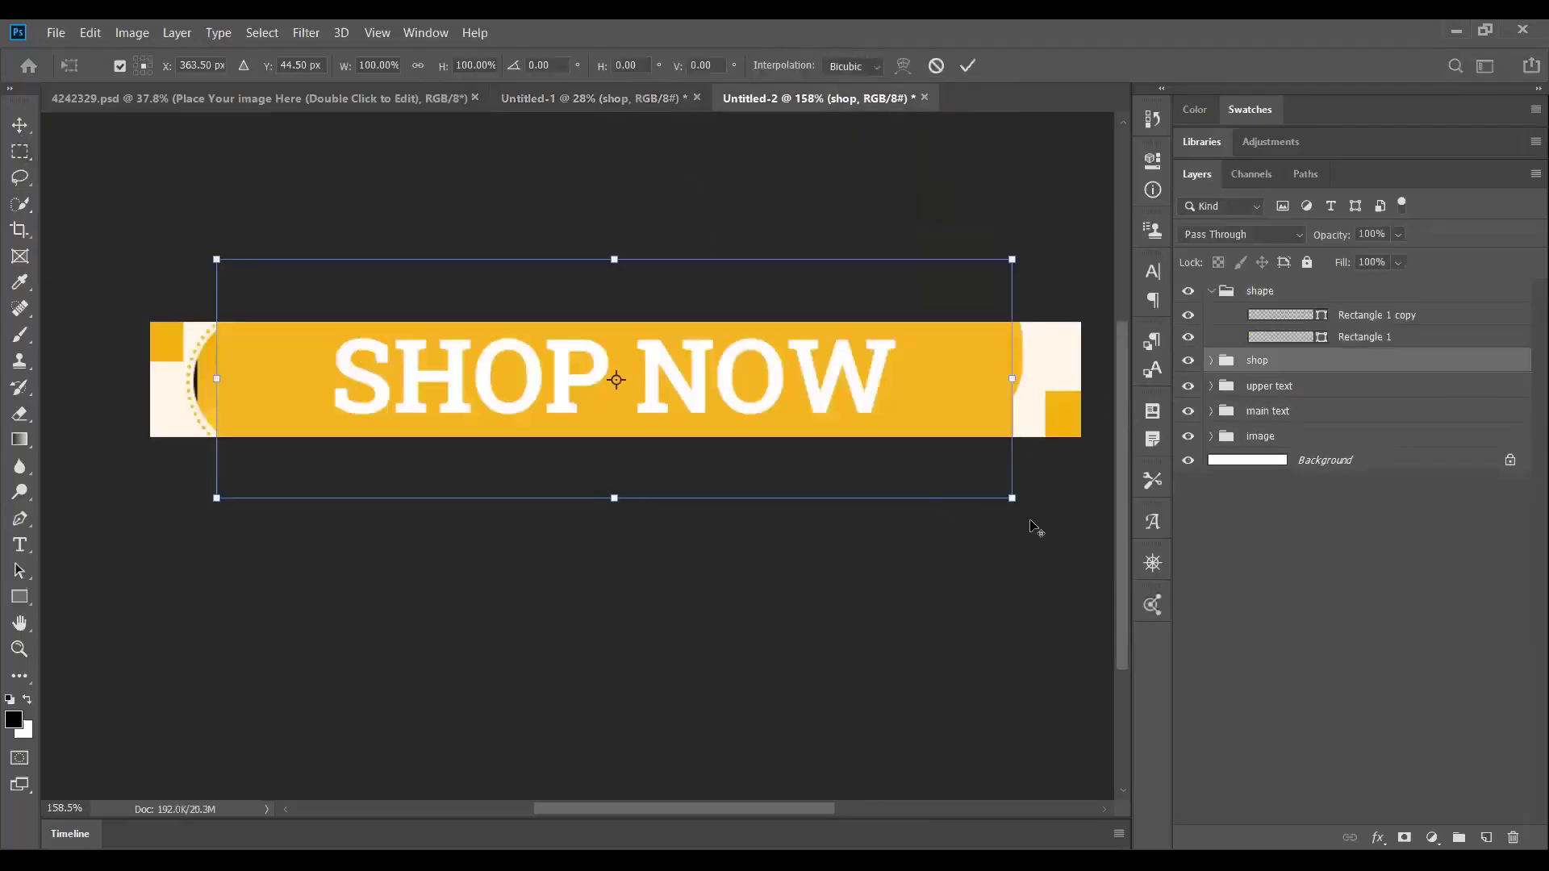
left_click_drag(1010, 500, 1042, 348)
key("m")
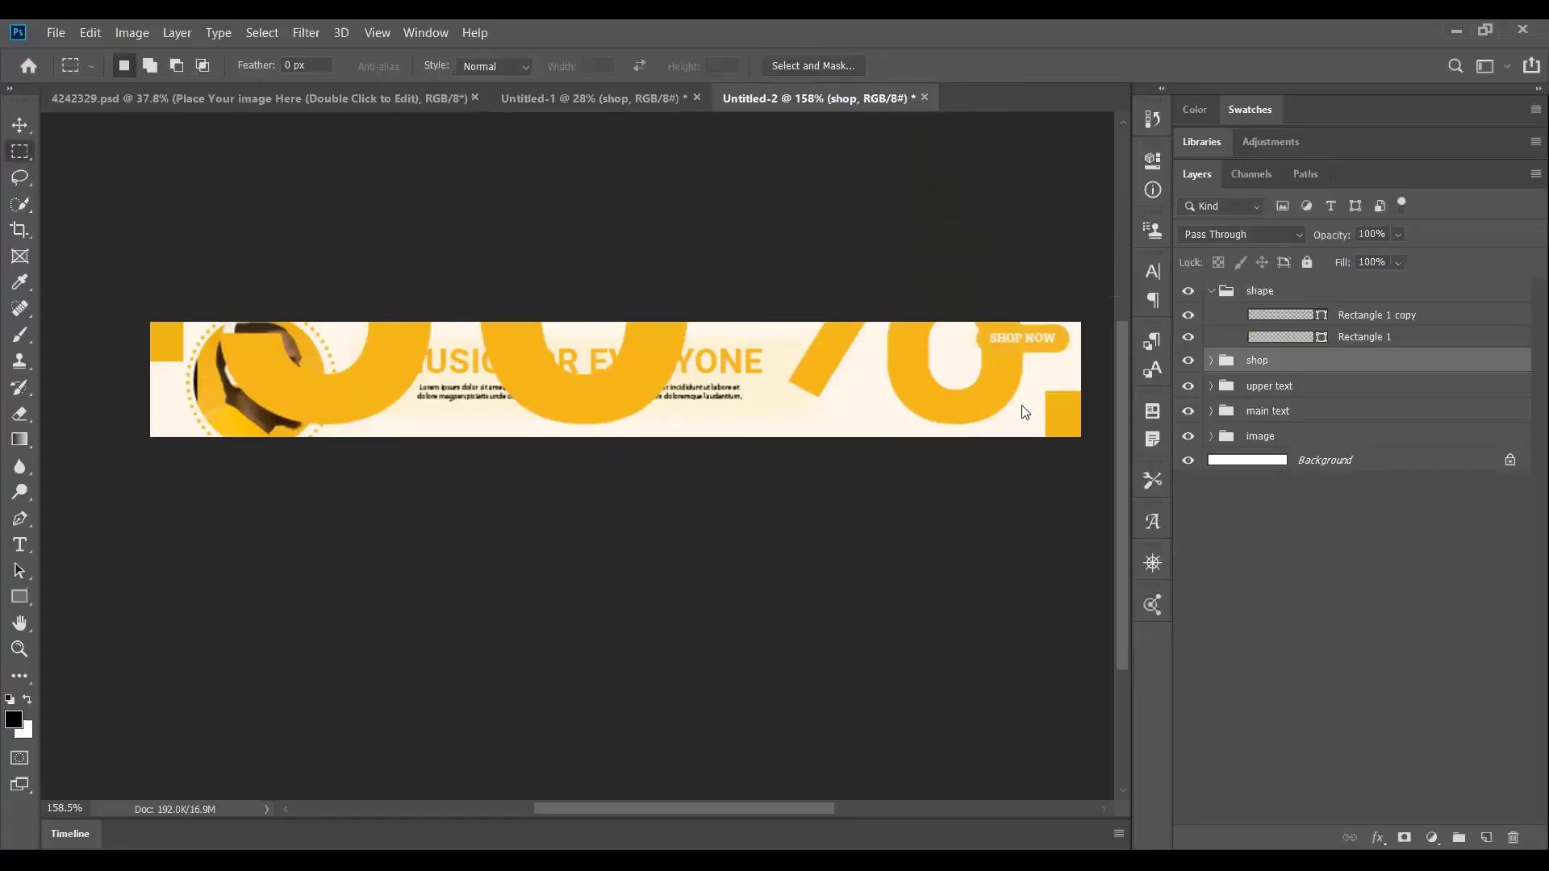
Scale the upper text group down to about 8.7% and place it between the main text and the SHOP NOW button.
left_click(1299, 385)
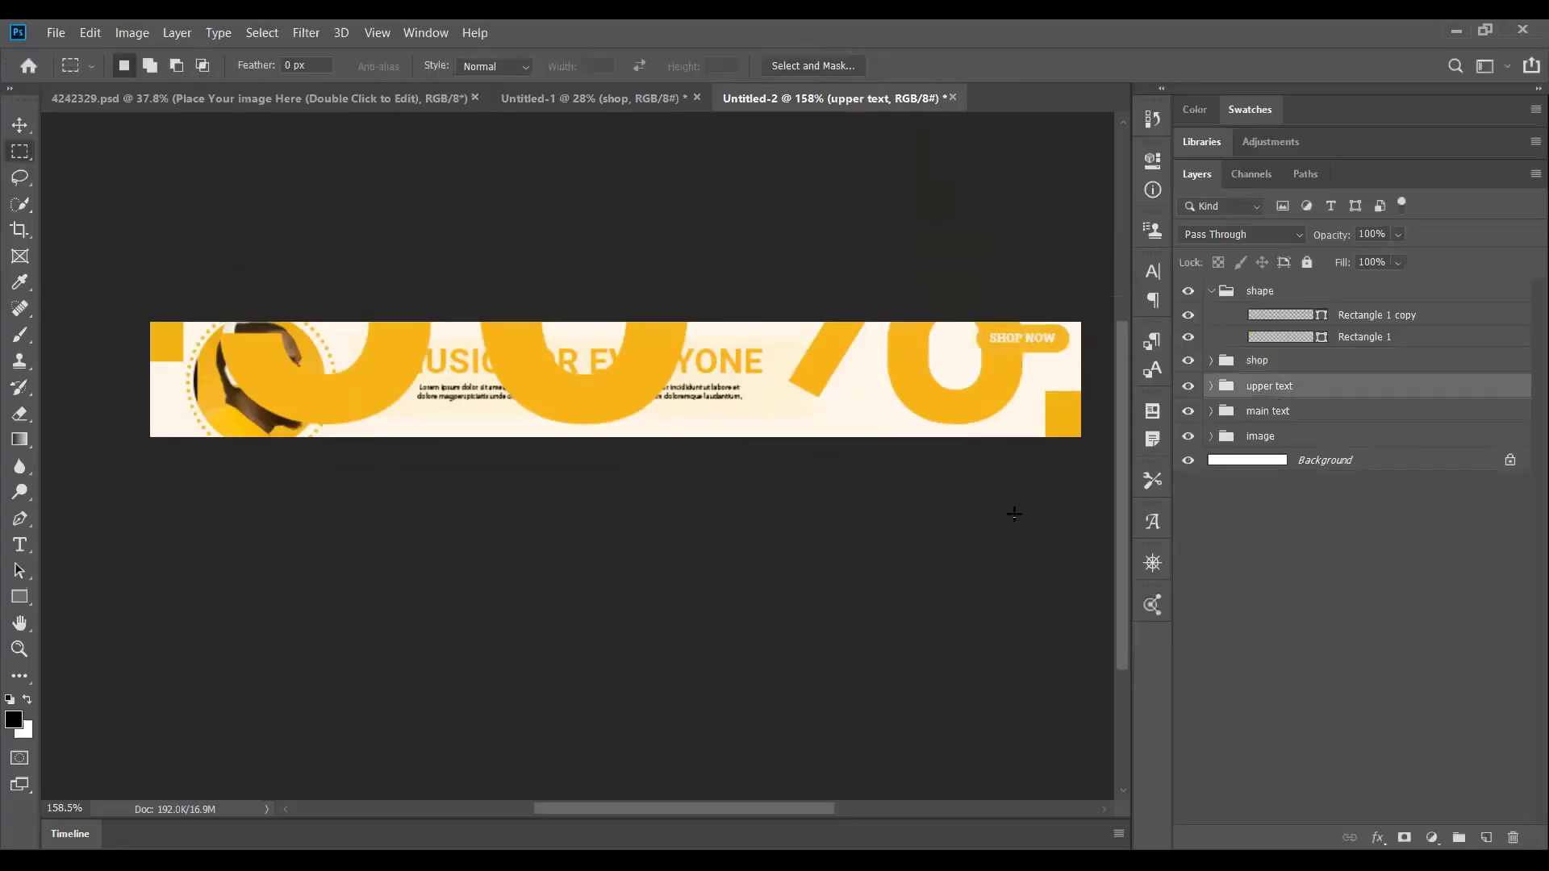
key("ctrl+t")
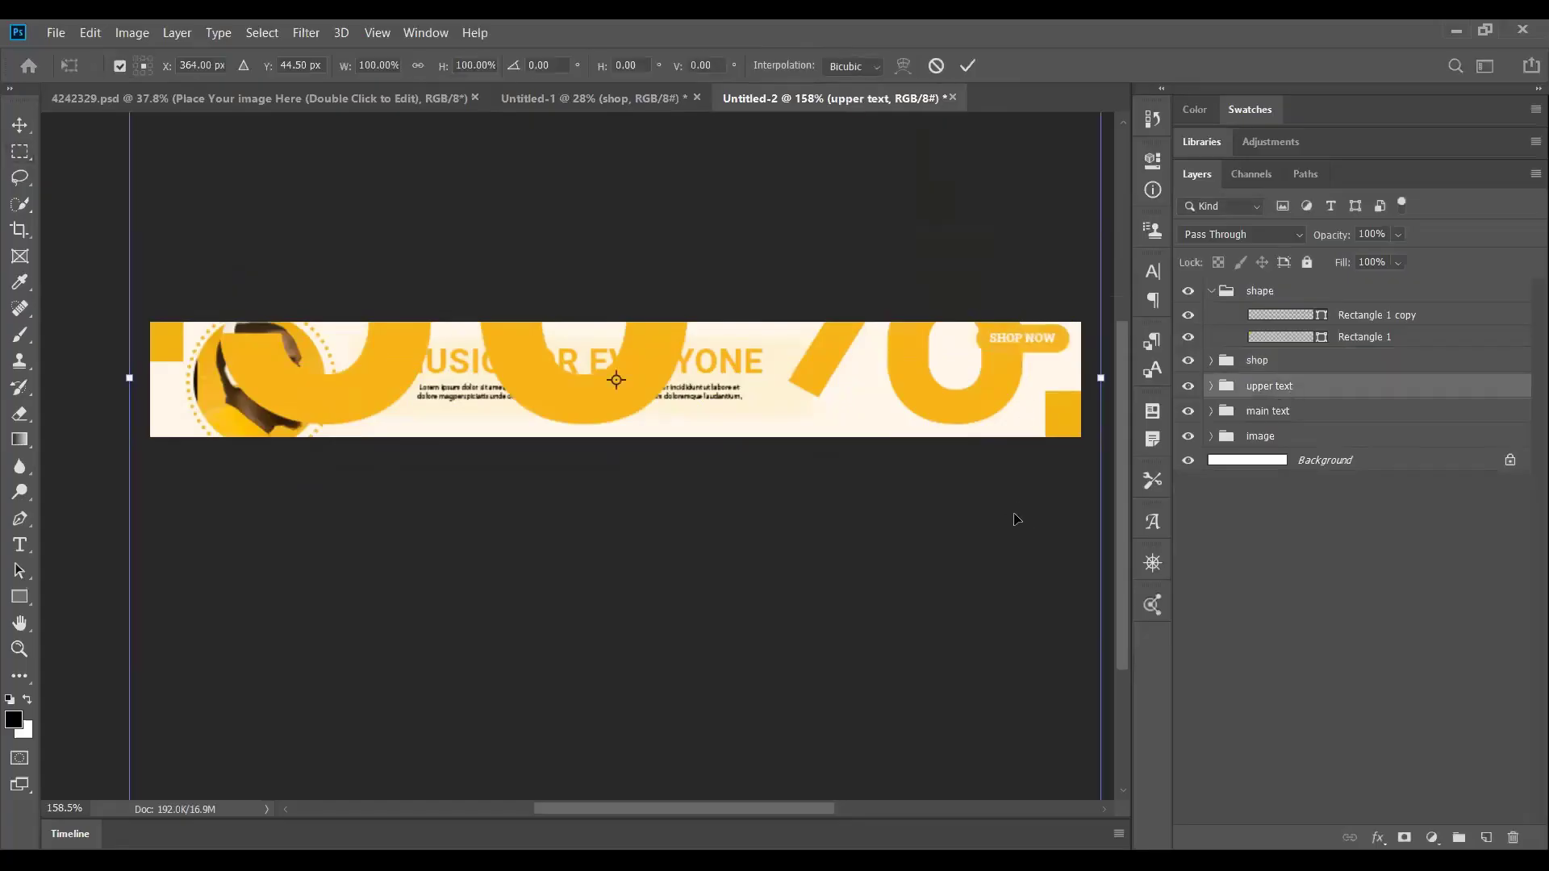
key("ctrl+0")
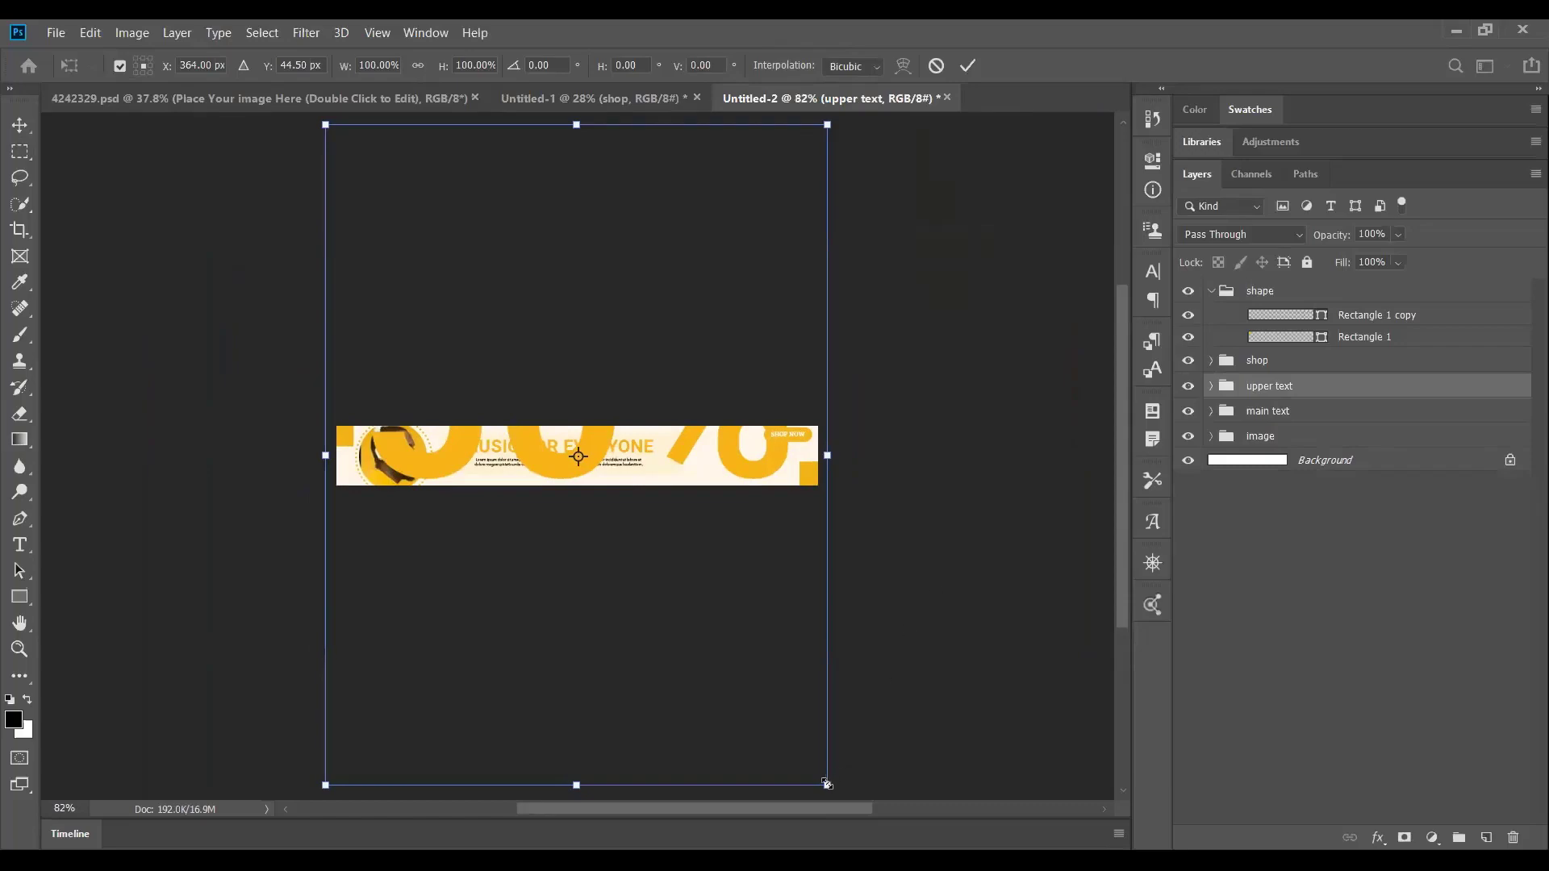
left_click_drag(827, 784, 714, 473)
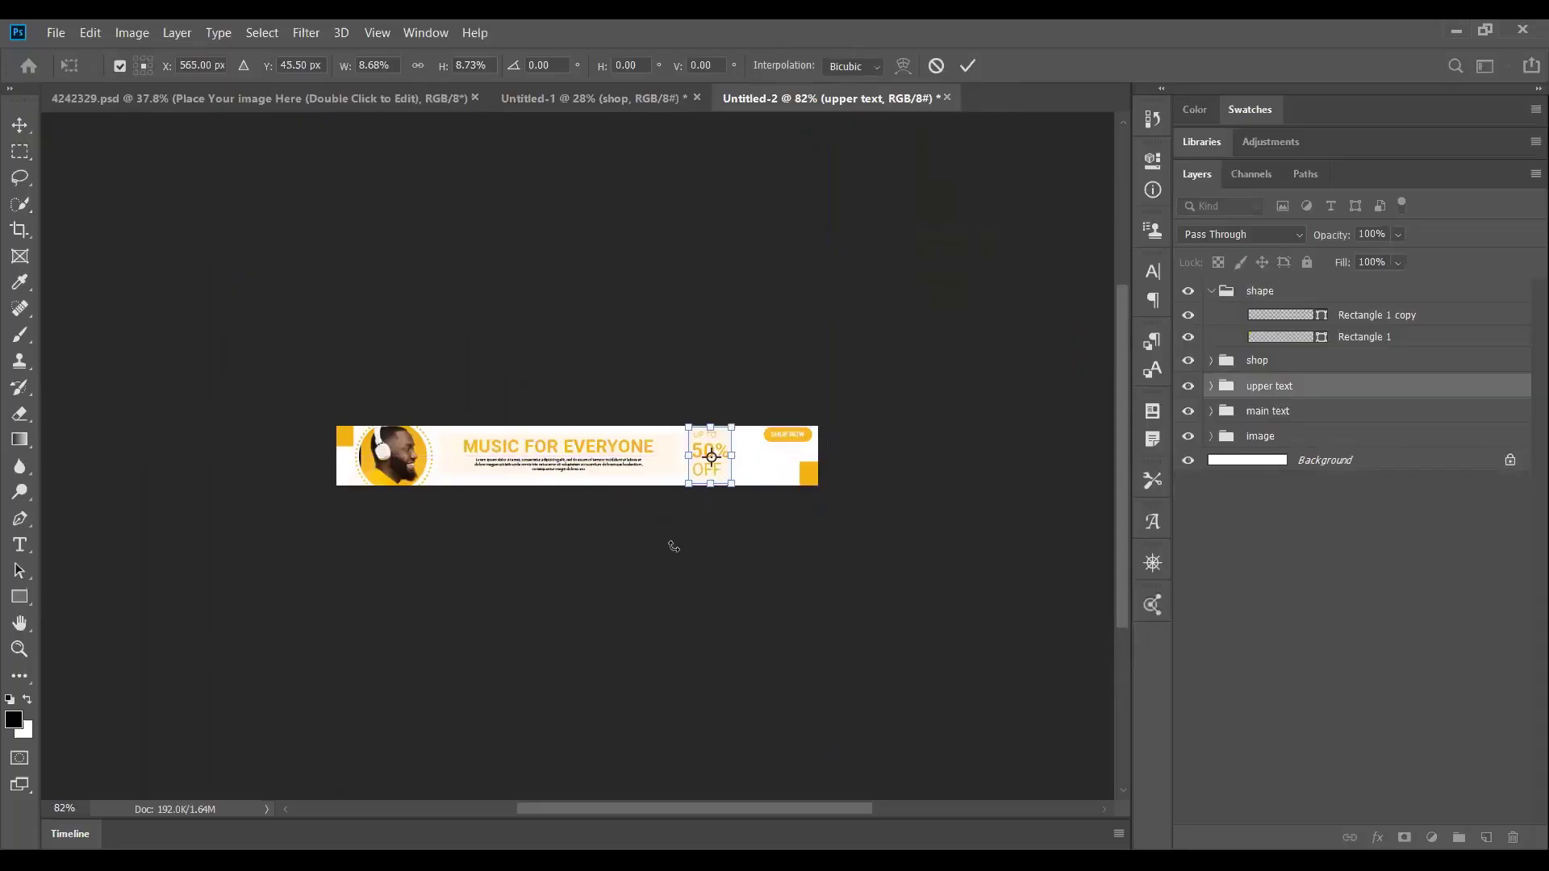
scroll(711, 476, "up", 5)
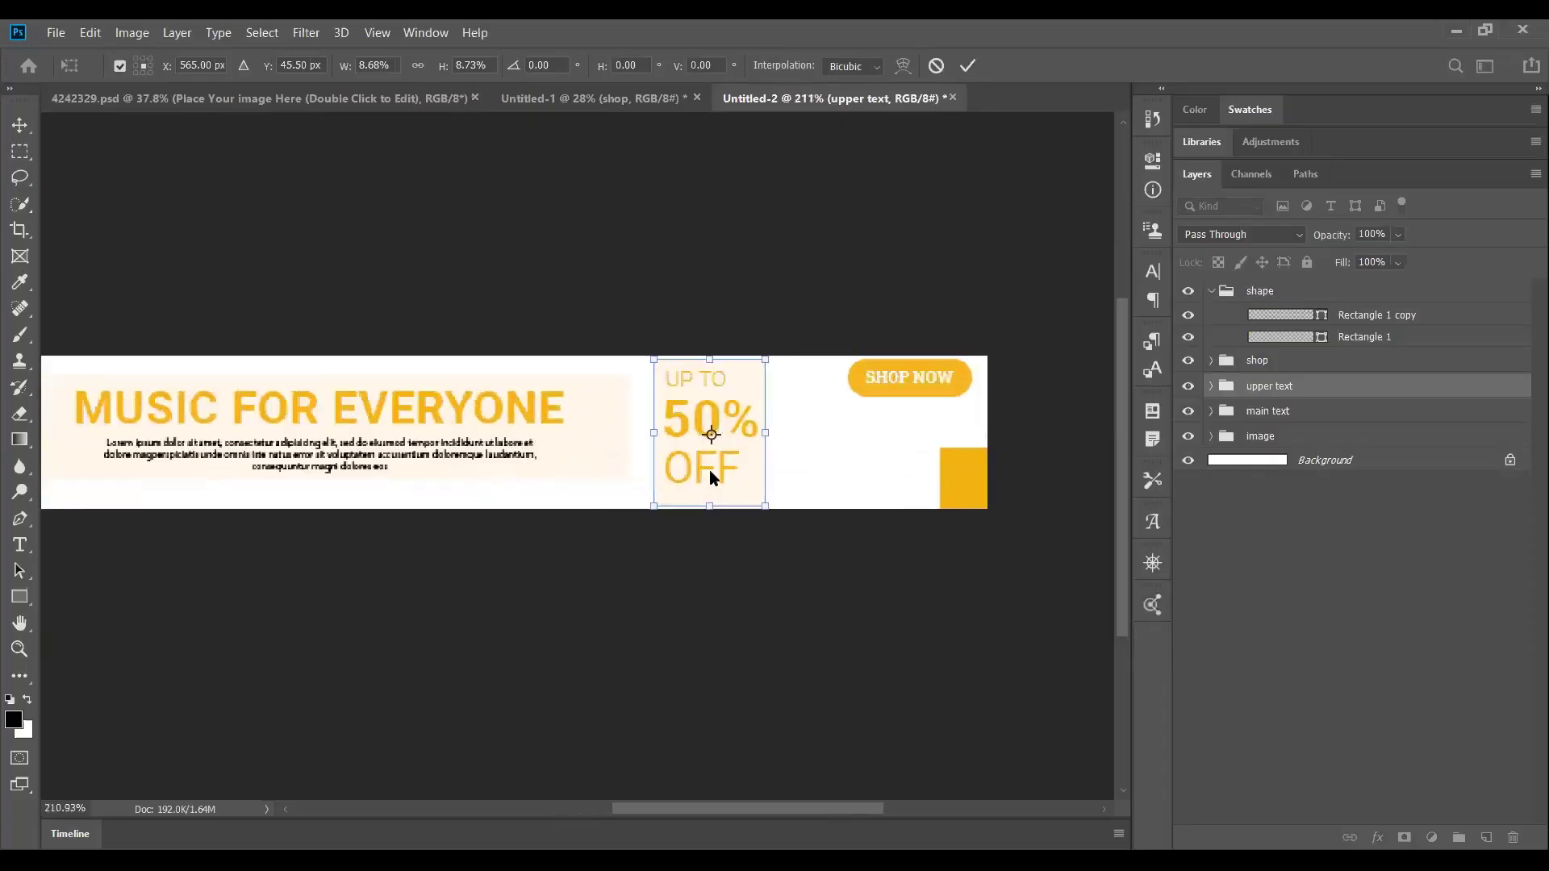
left_click_drag(713, 474, 770, 473)
key("Return")
key("m")
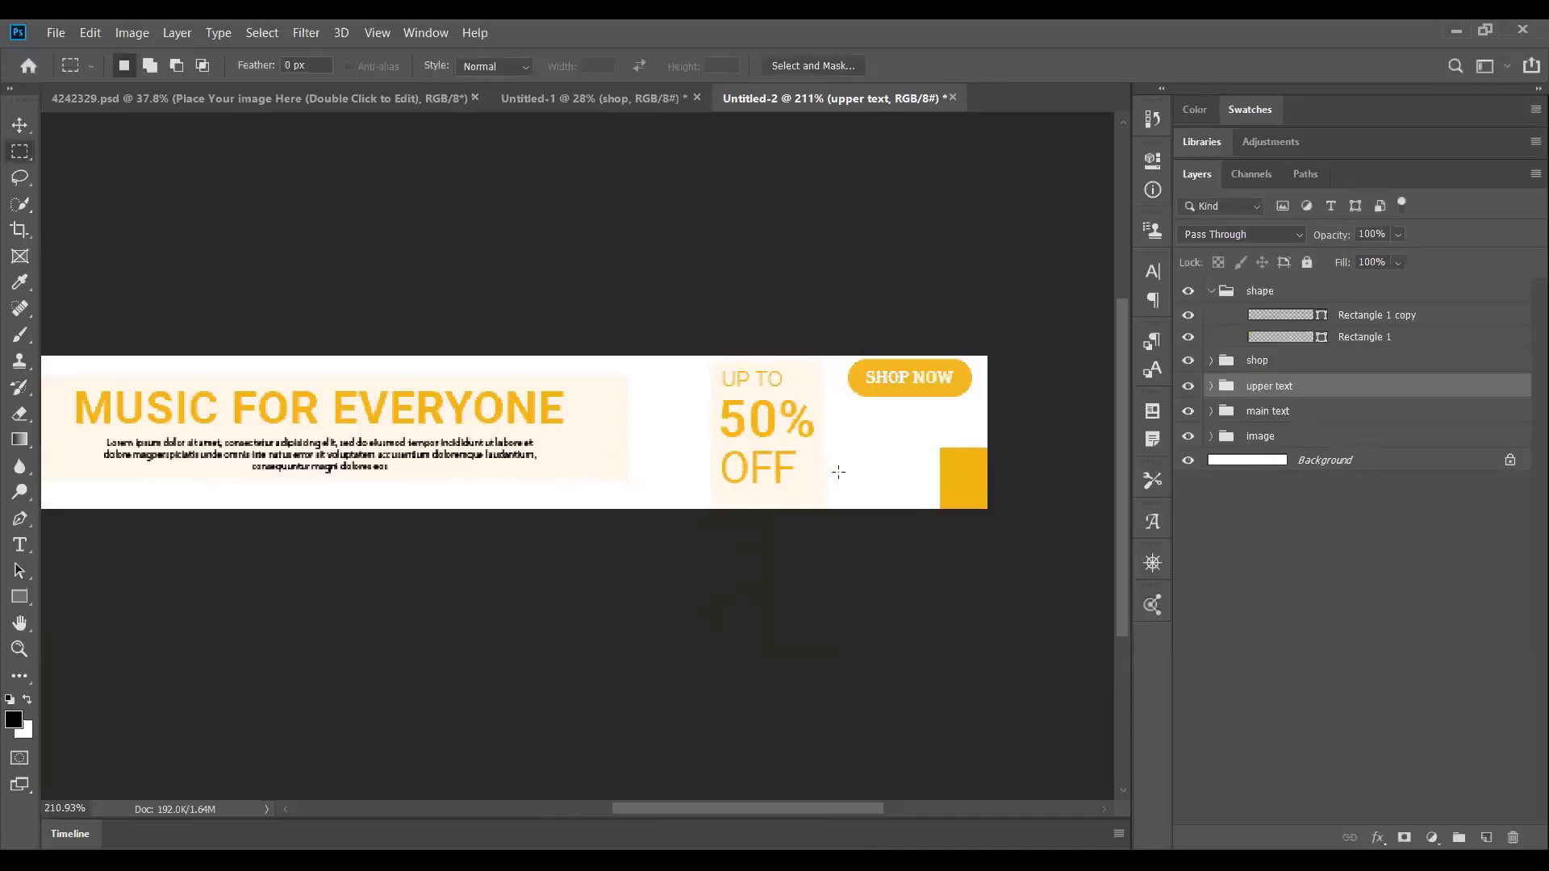
Move the shop group slightly down, to X 682.5 px and Y 24 px, above the lower-right yellow rectangle.
left_click(958, 377, "ctrl")
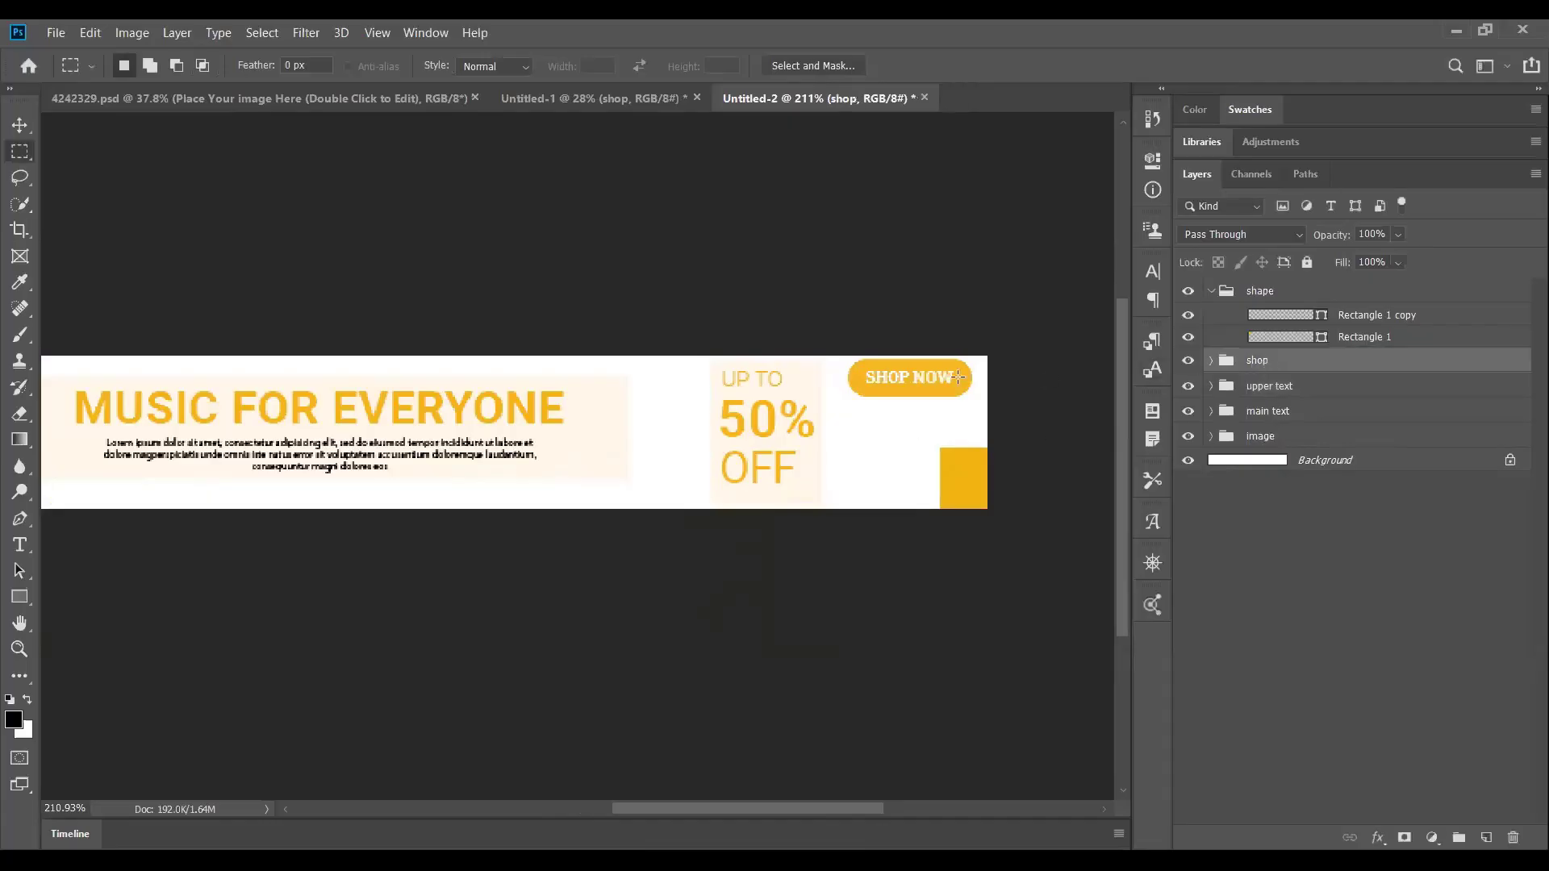
left_click_drag(906, 390, 917, 406)
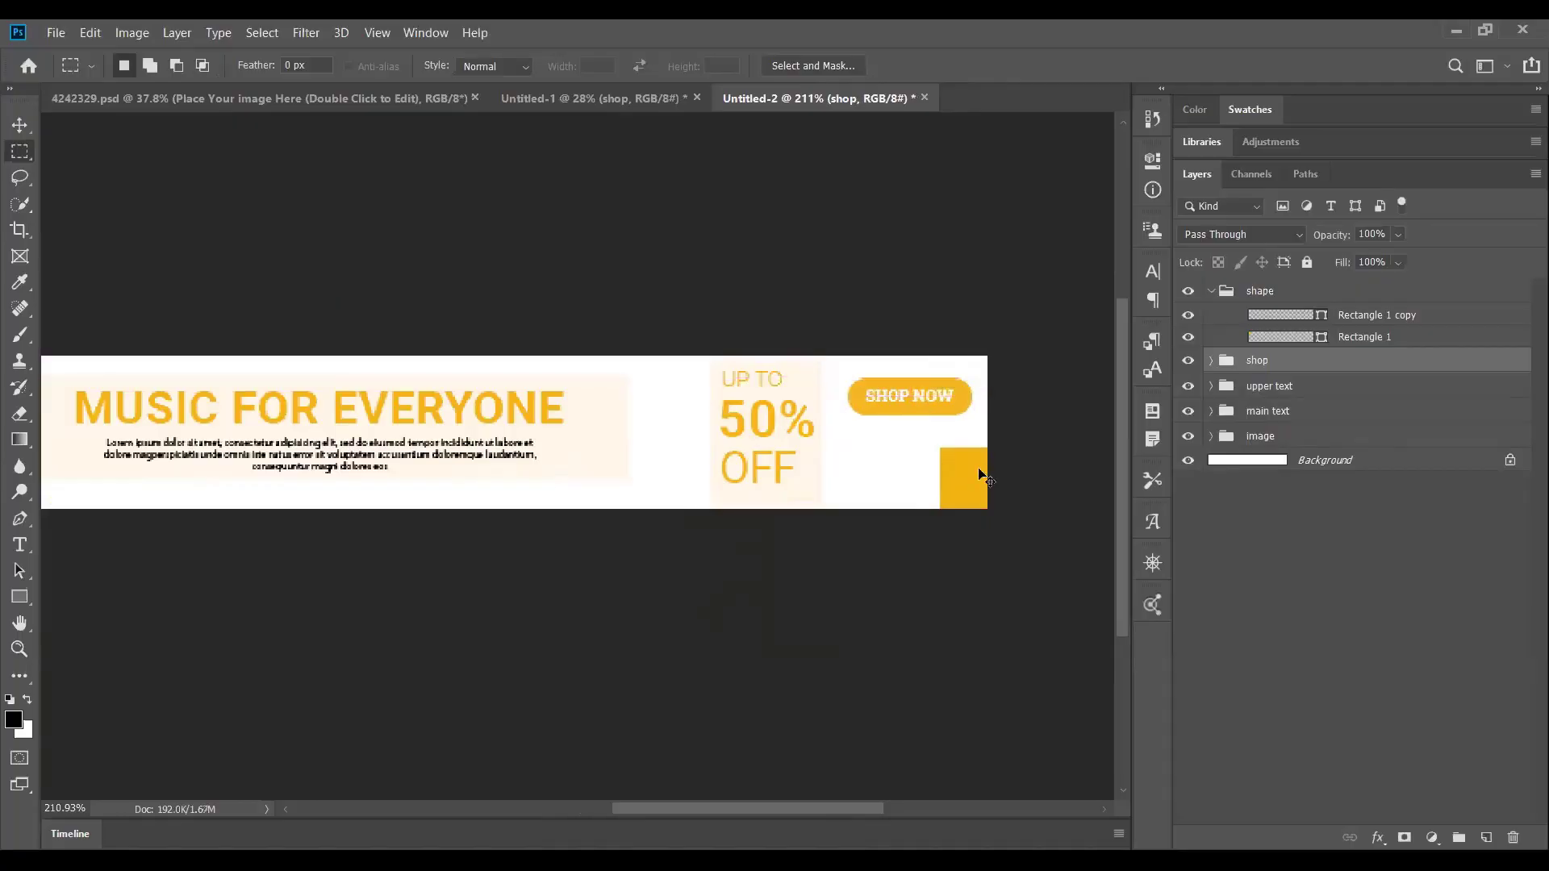
left_click(1188, 320)
left_click(1187, 319)
key("ctrl+t")
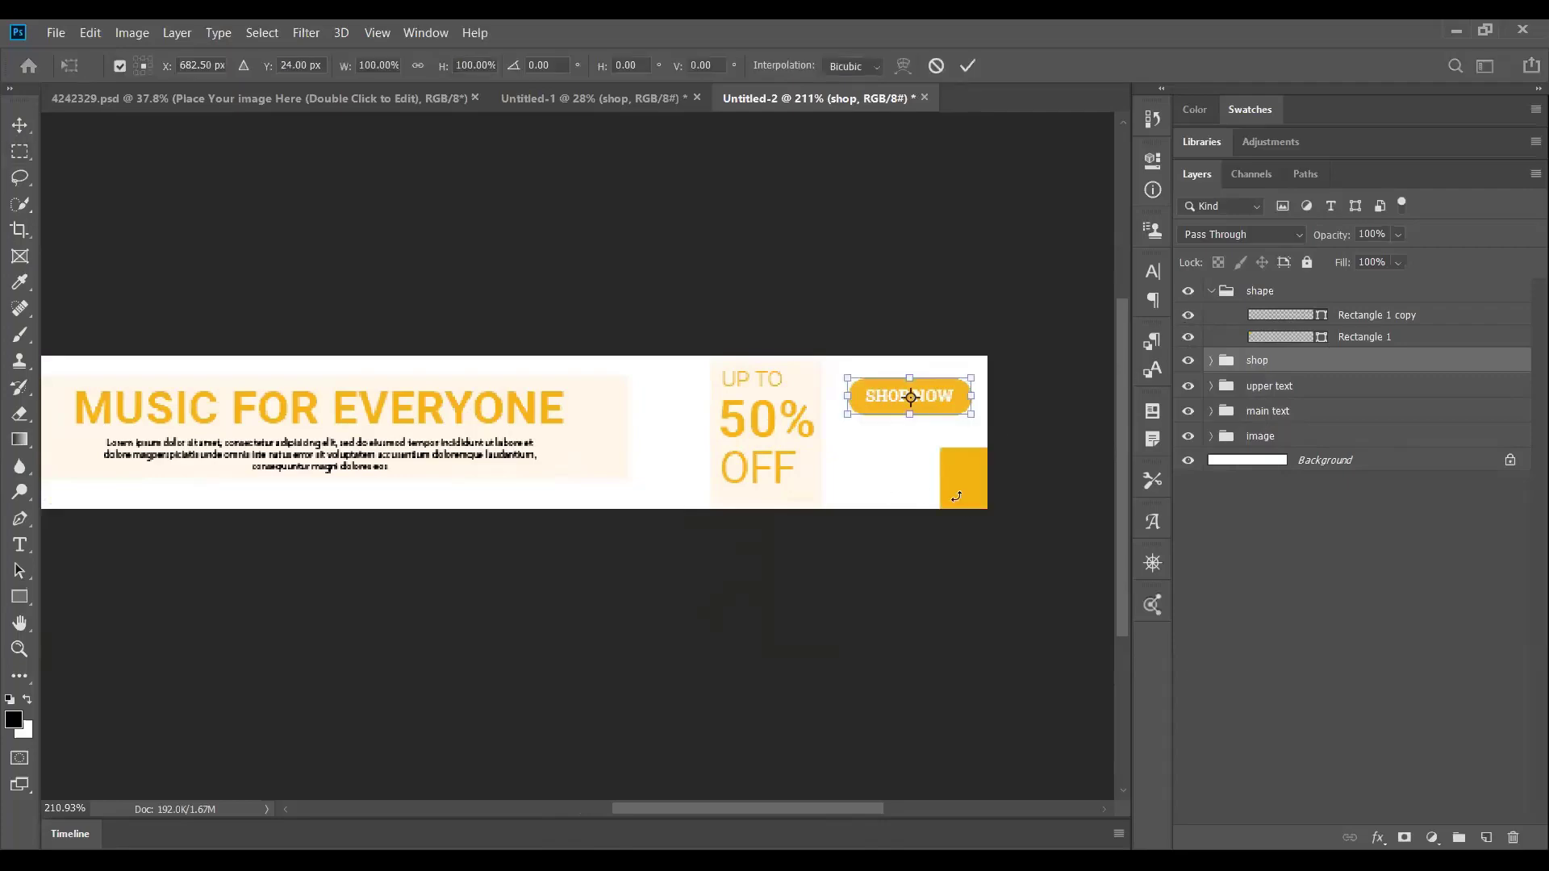
key("Return")
key("m")
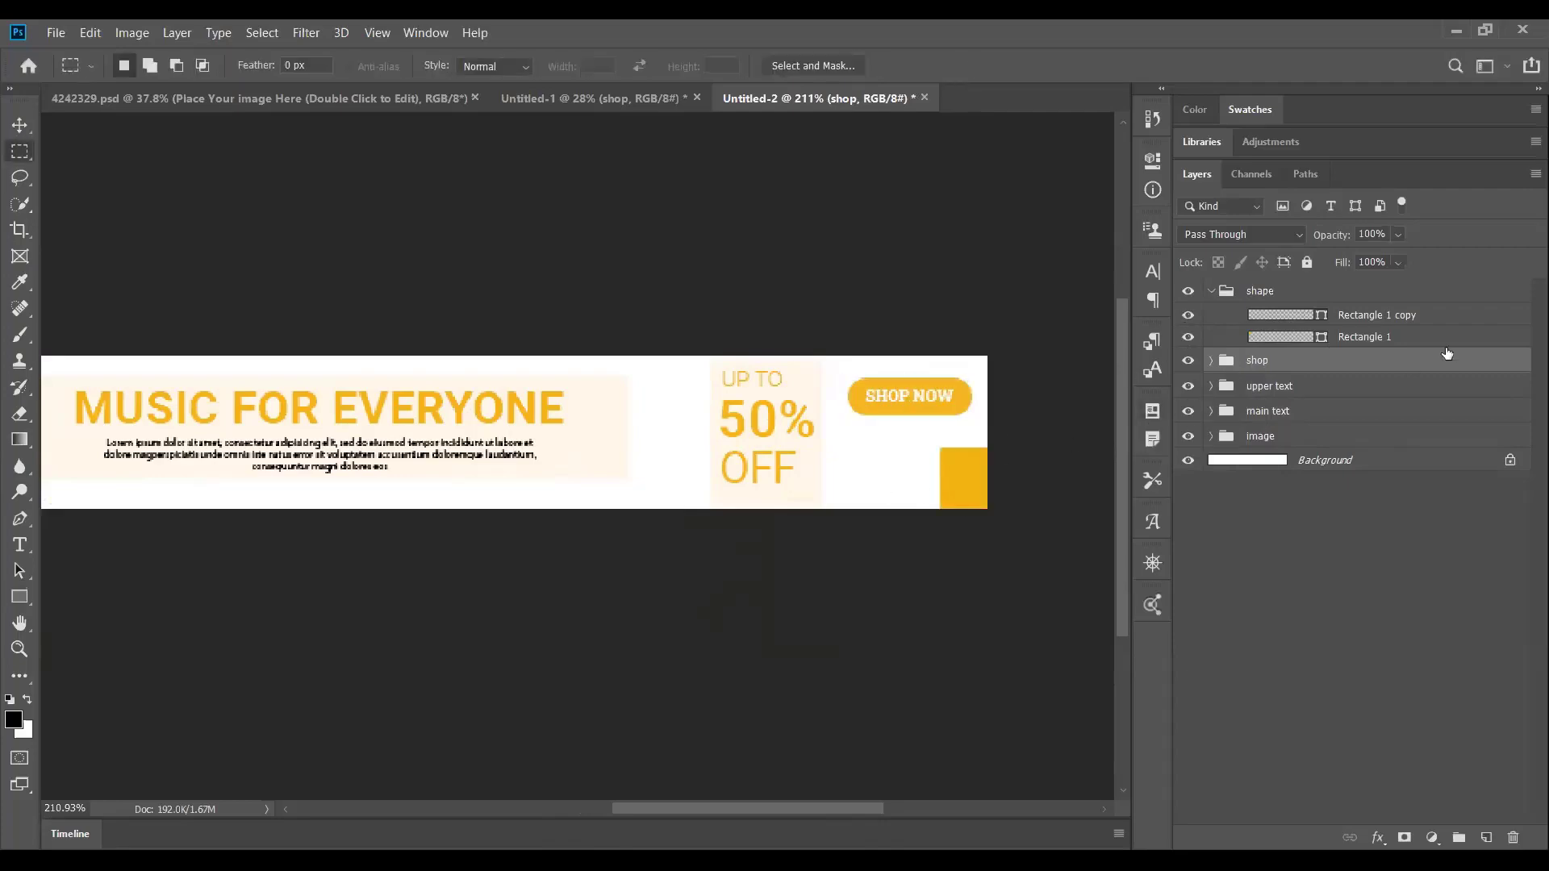
Move the Rectangle 1 copy shape up into the banner's upper-right corner, at X 714 px and Y 16.5 px, and apply the transform.
left_click(1188, 316)
left_click(1189, 316)
left_click(1248, 323)
key("ctrl+t")
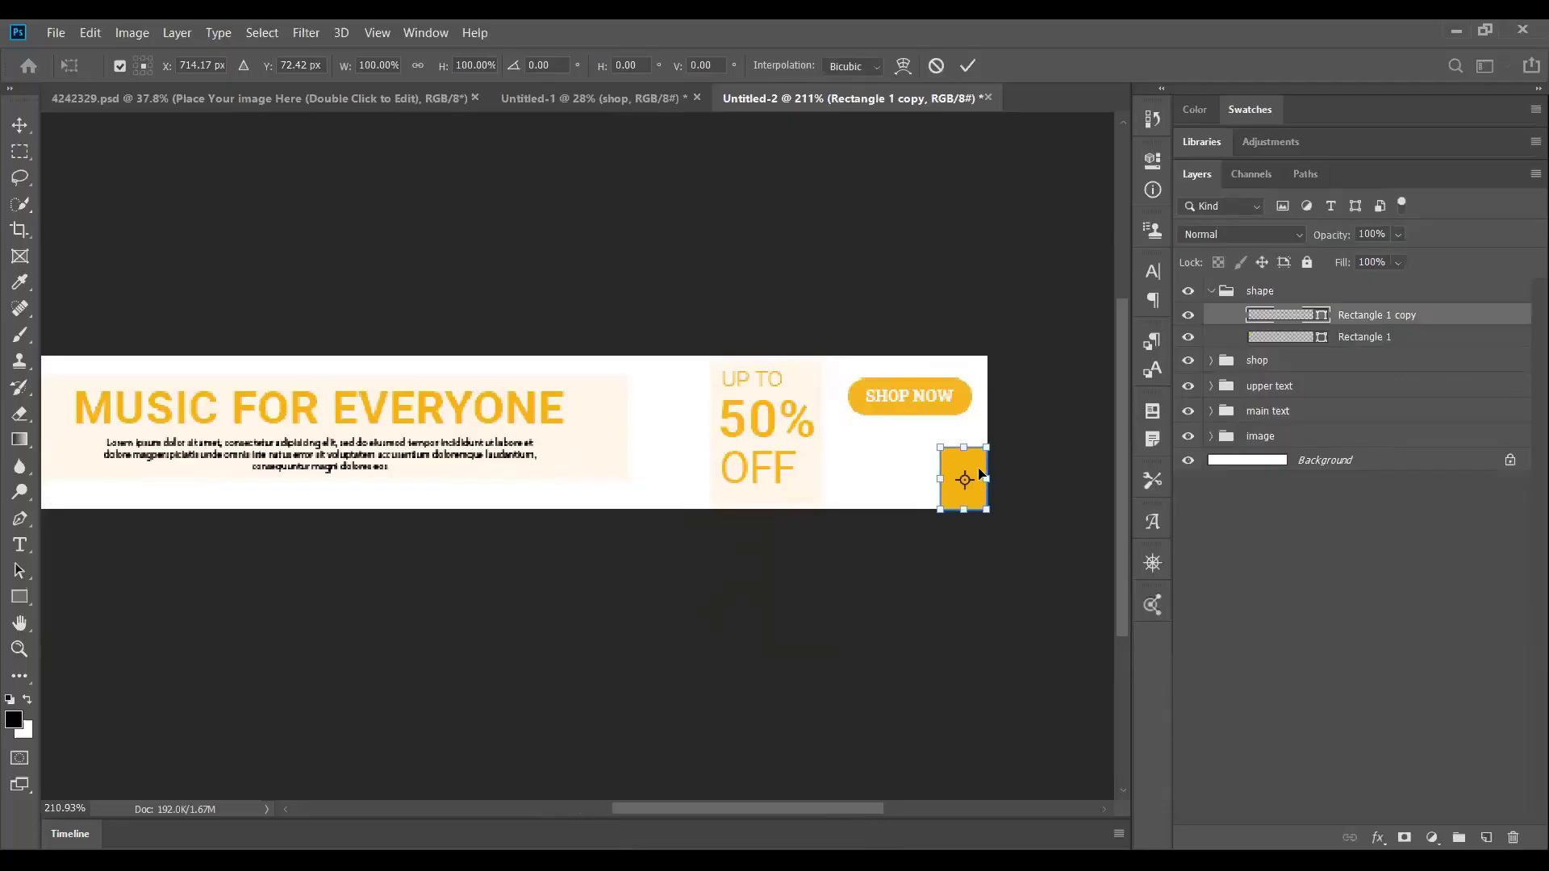
left_click_drag(978, 471, 981, 376)
key("Return")
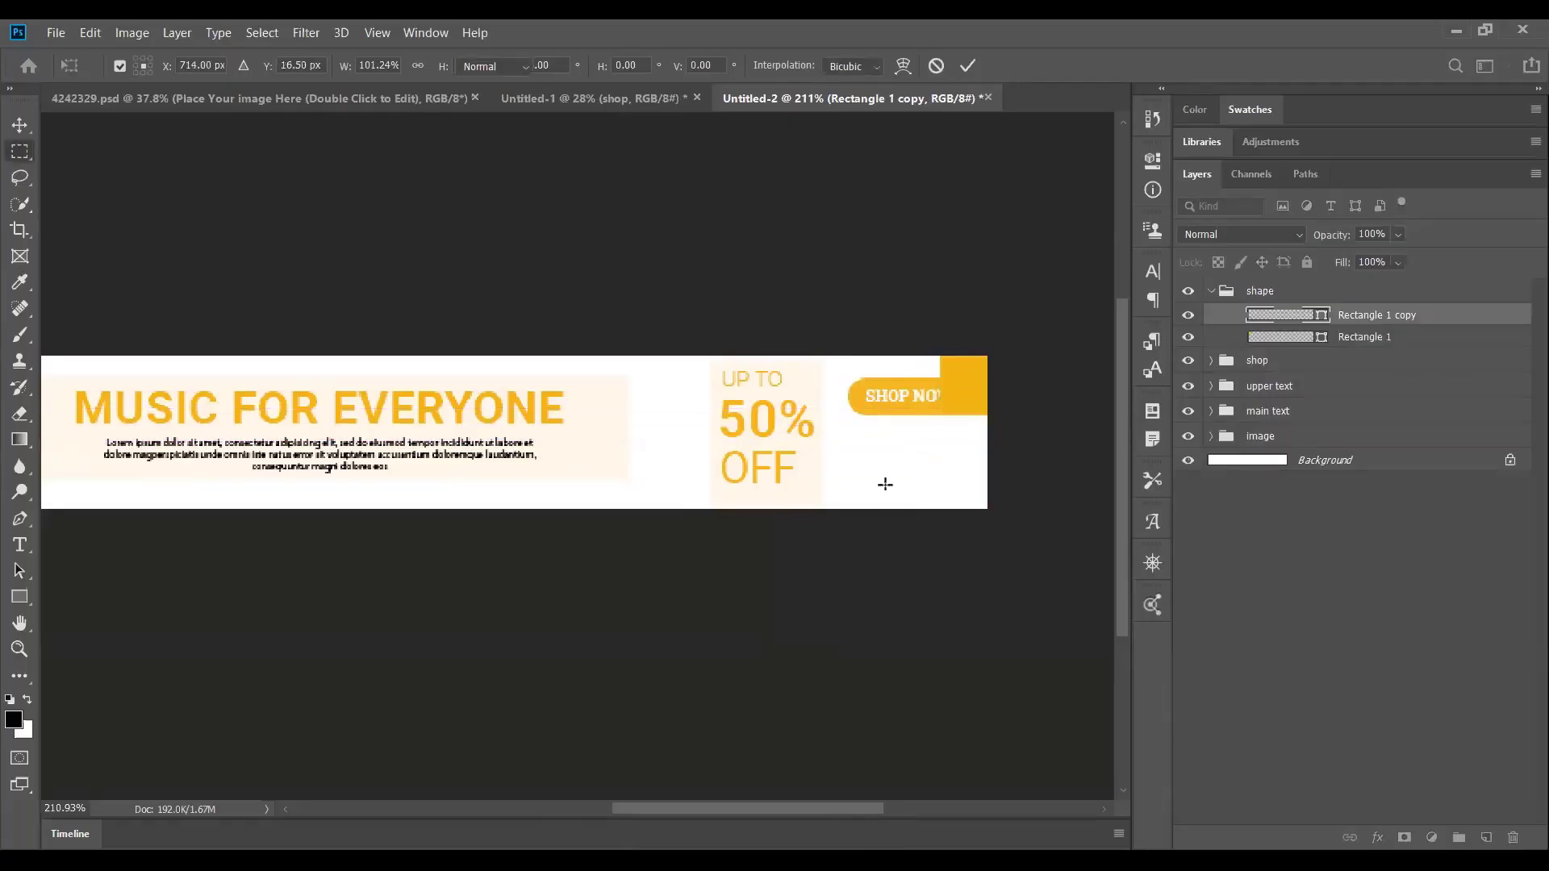
Move the shop group straight down so it sits below the yellow corner rectangle near the banner's lower edge.
left_click(1231, 362)
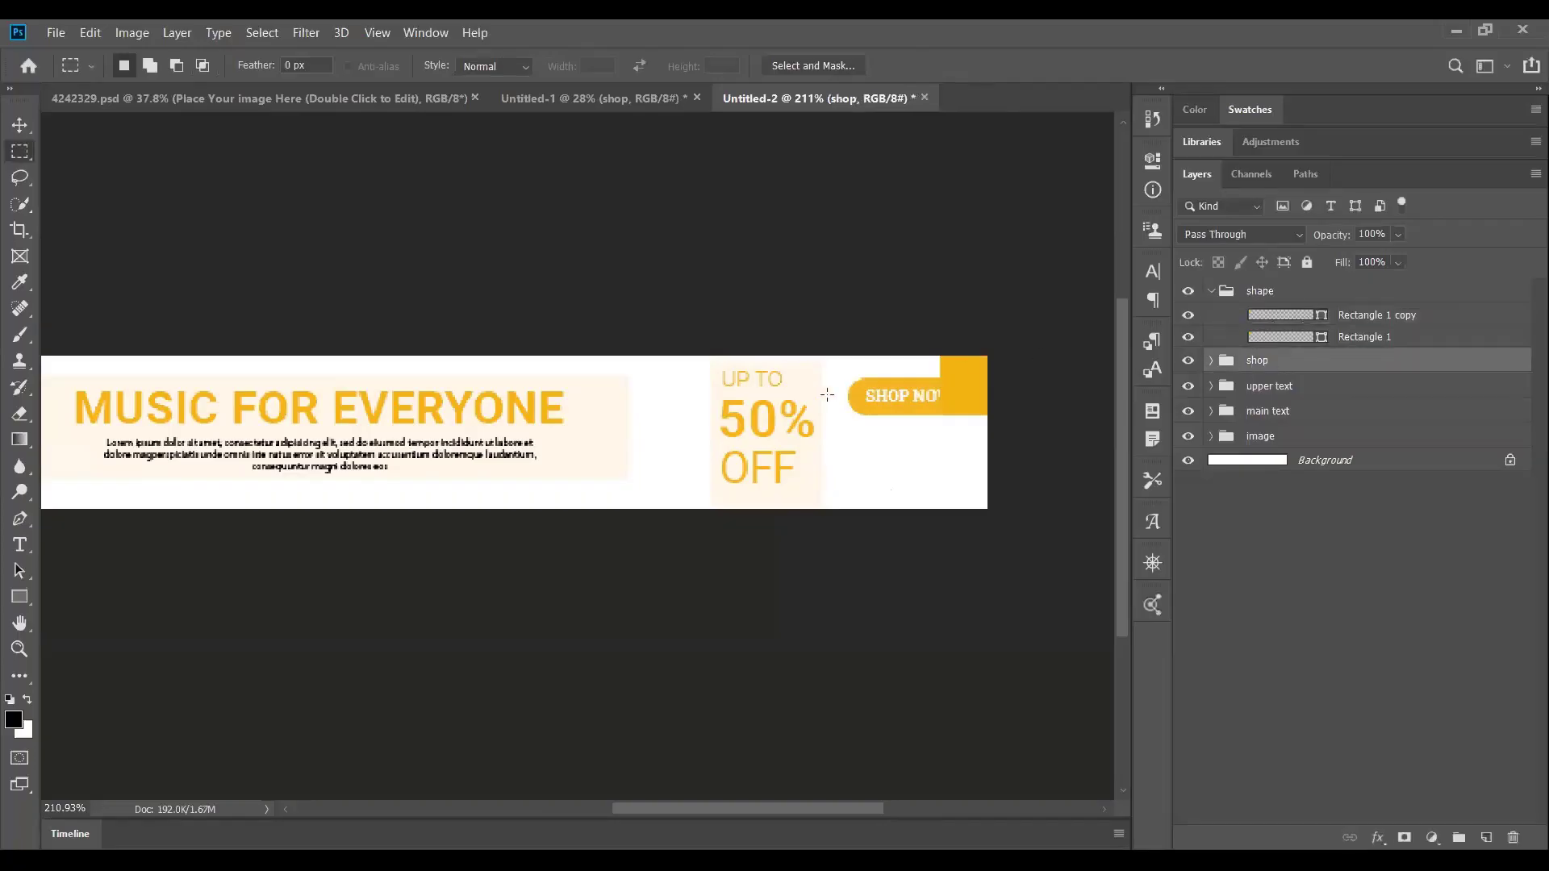
left_click_drag(892, 412, 893, 480)
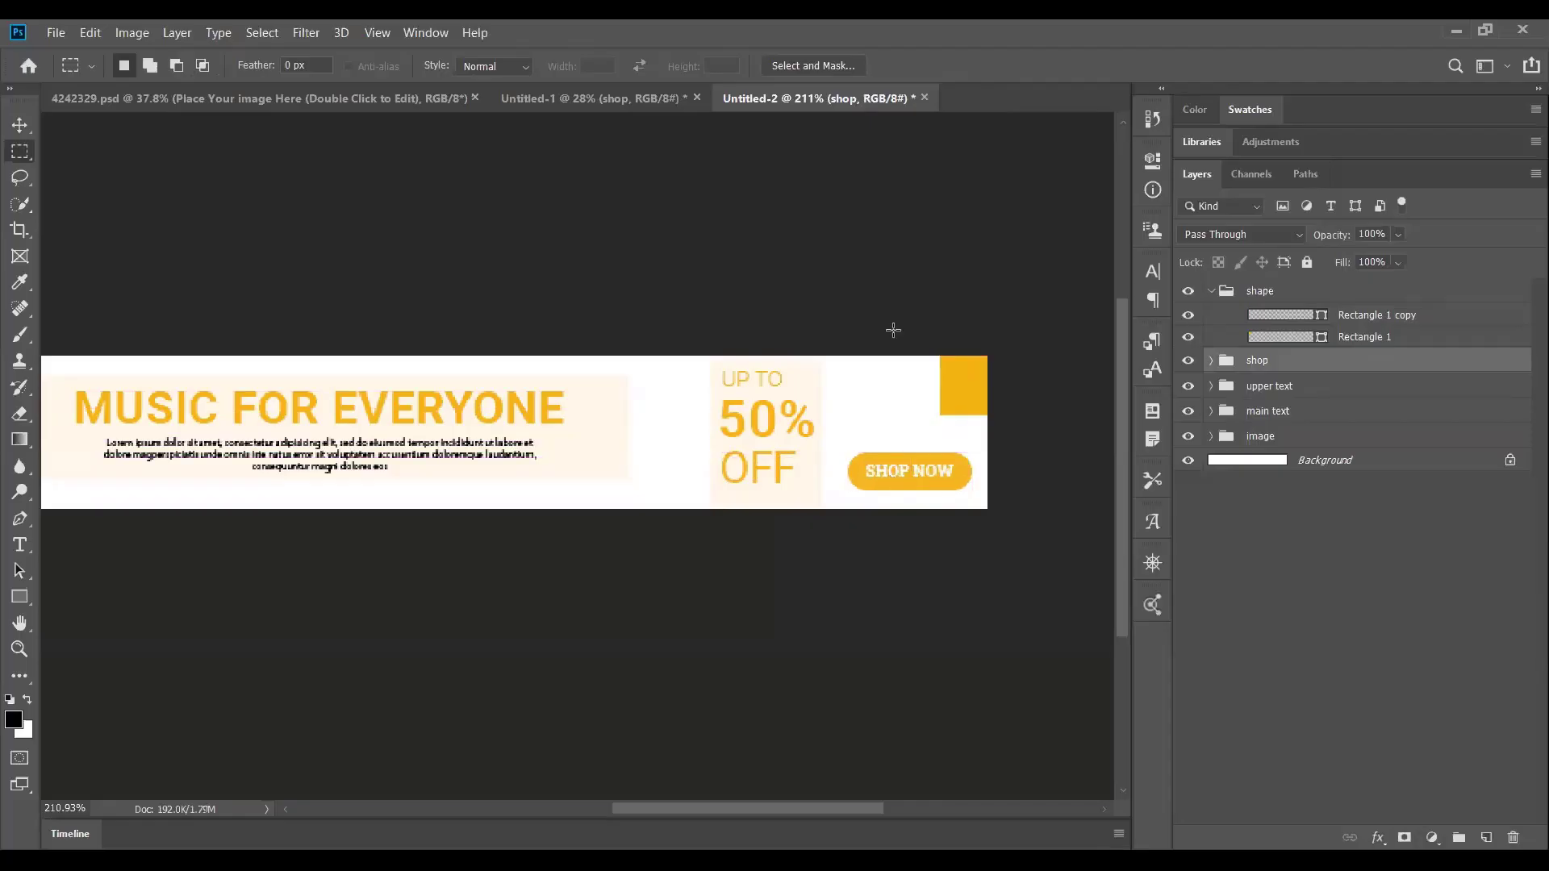
key("ctrl+0")
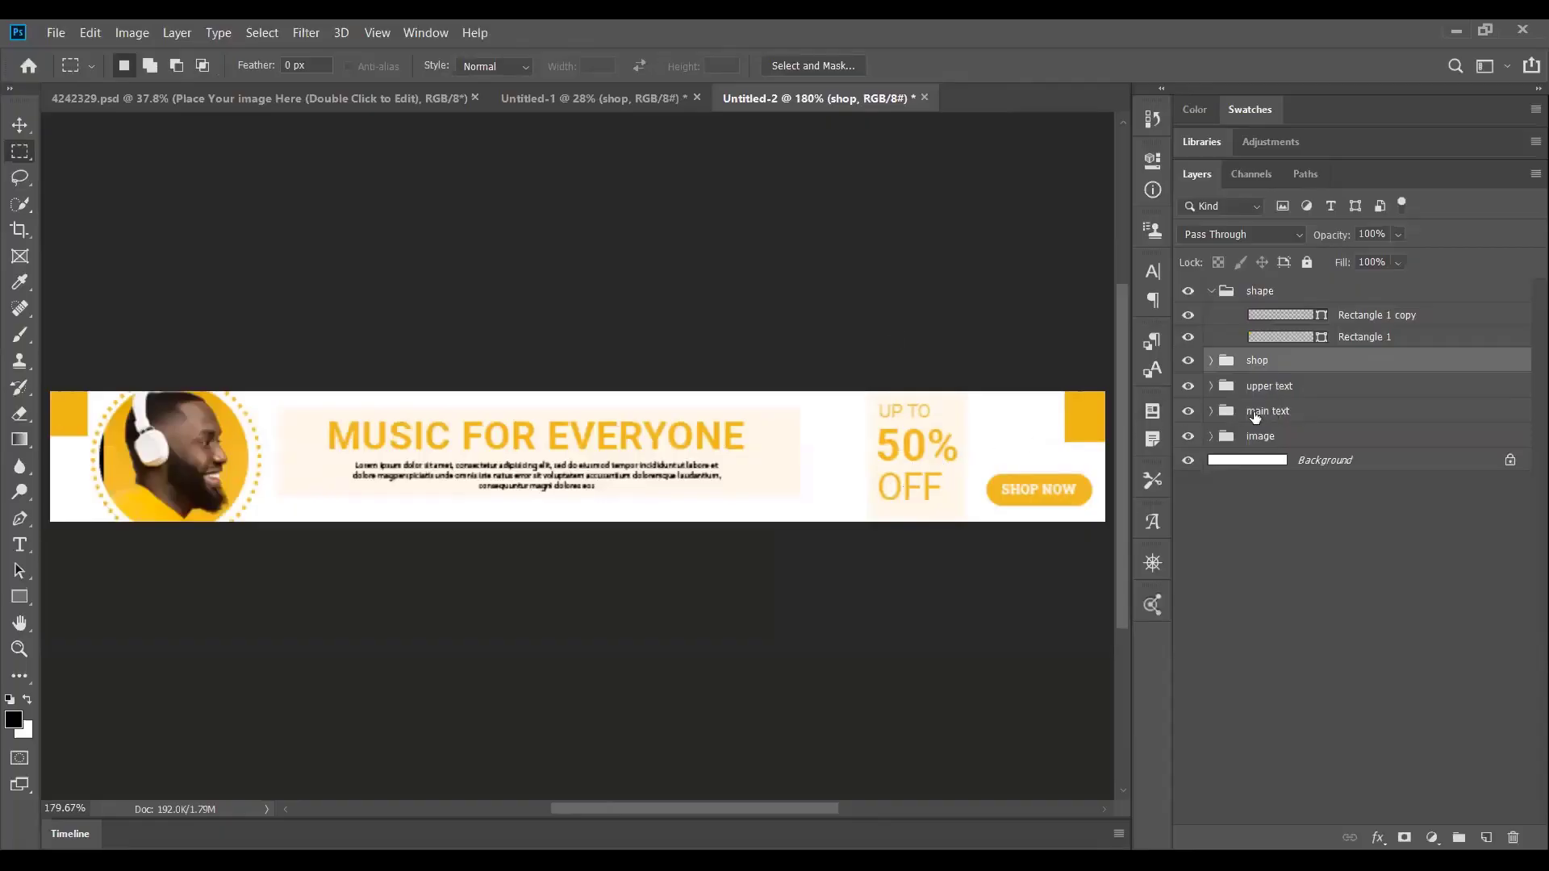
Nudge the upper text group left toward the main text, widening its gap to the SHOP NOW button.
left_click(1271, 392)
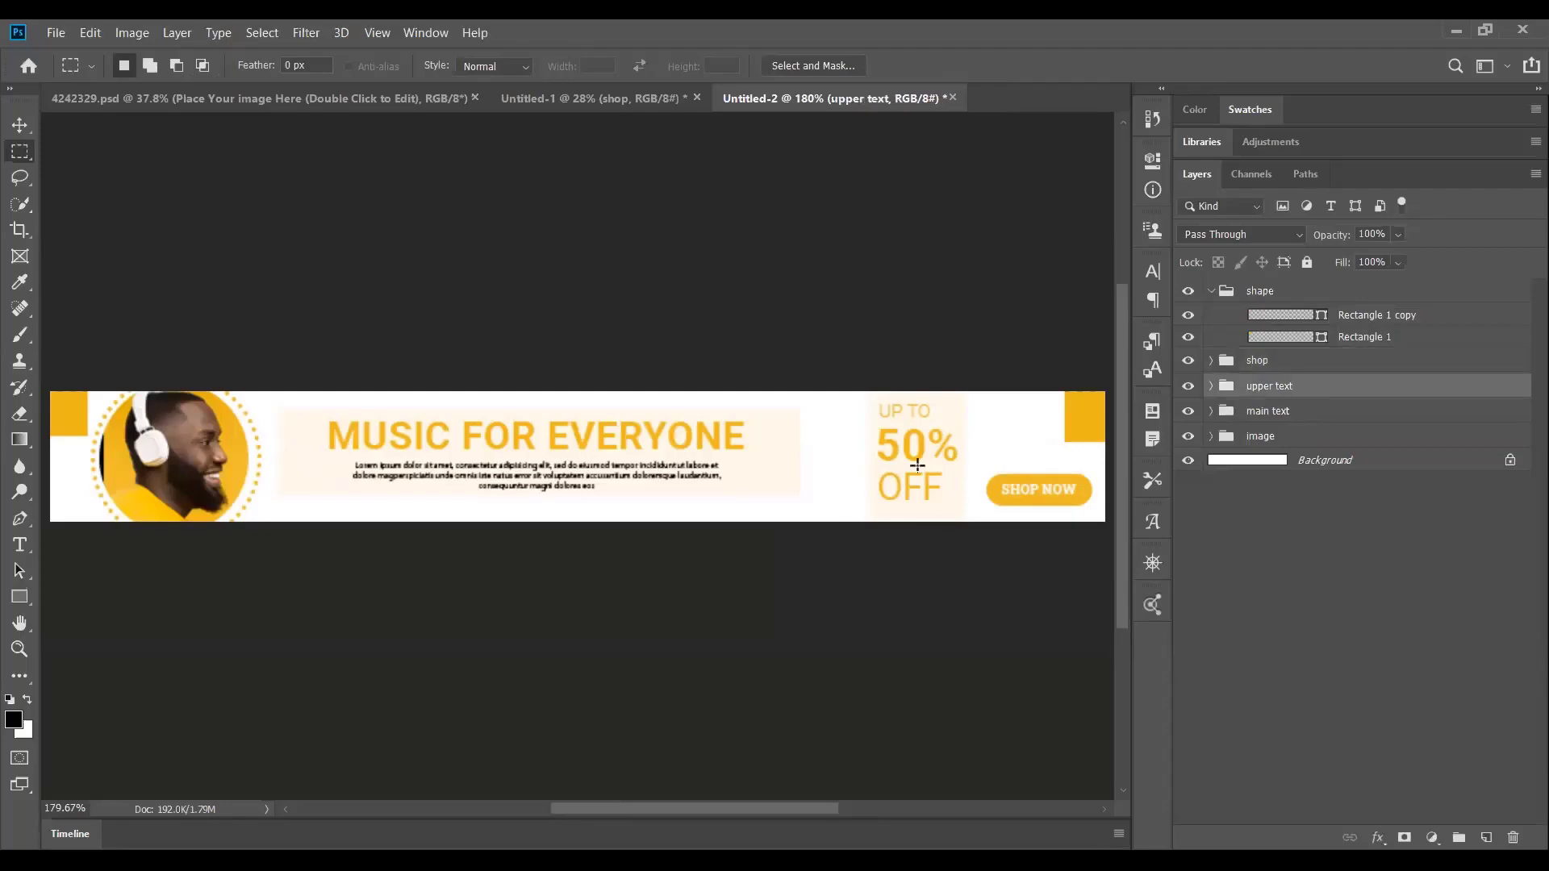
key("ctrl+Left")
key("ctrl+Left")
key("ctrl+Left")
key("ctrl+Left")
key("ctrl+Left")
key("ctrl+Left")
key("ctrl+Left")
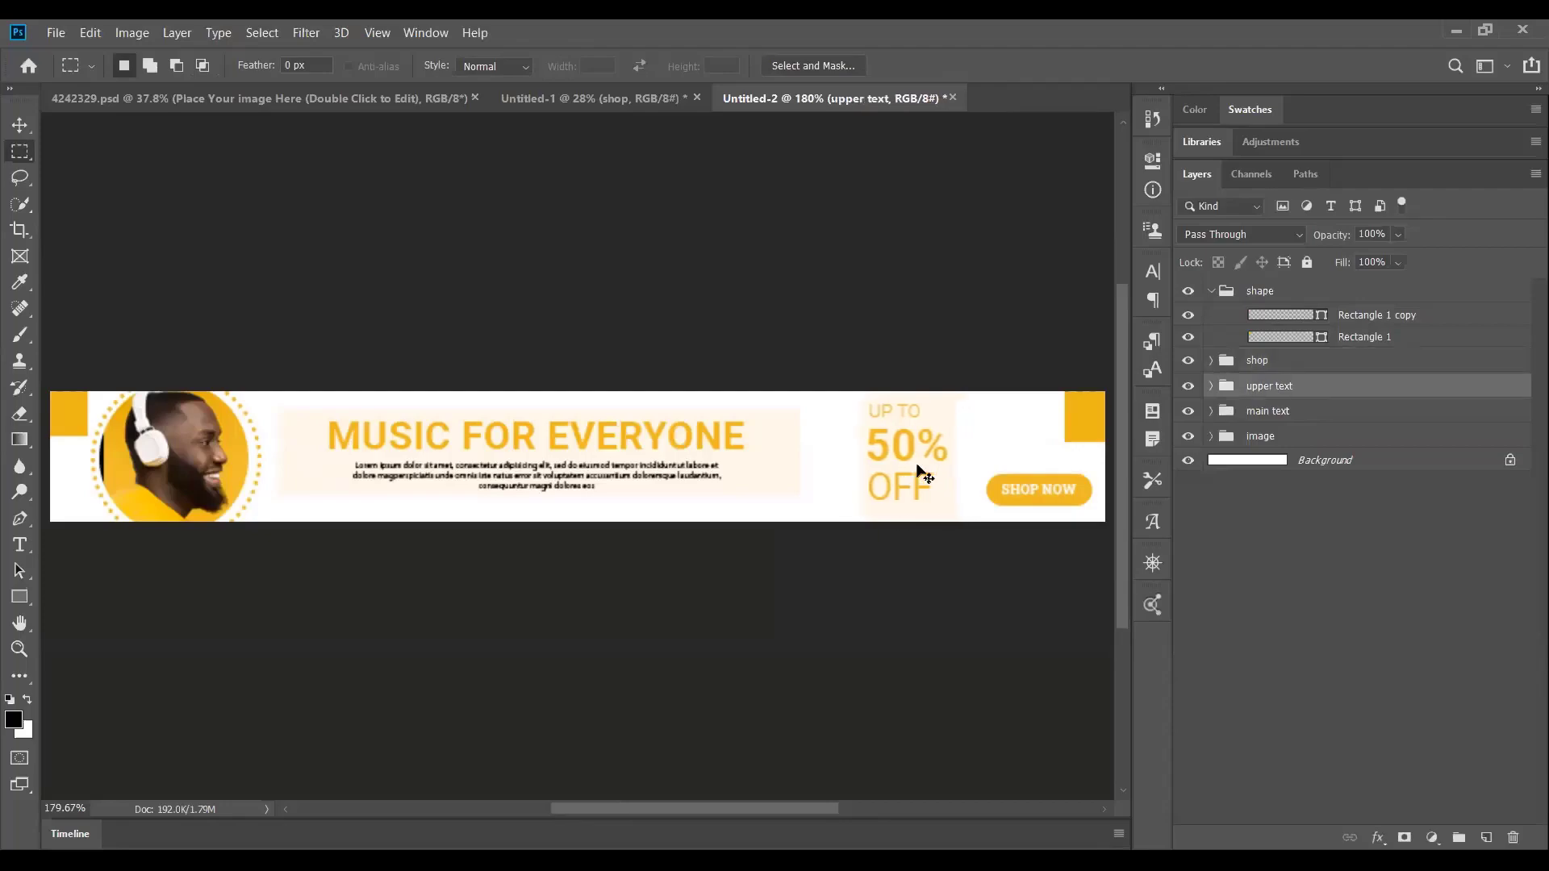
key("ctrl+Left")
key("ctrl+Left")
key("ctrl+Left")
key("ctrl+Left")
key("ctrl+Left")
key("ctrl+Left")
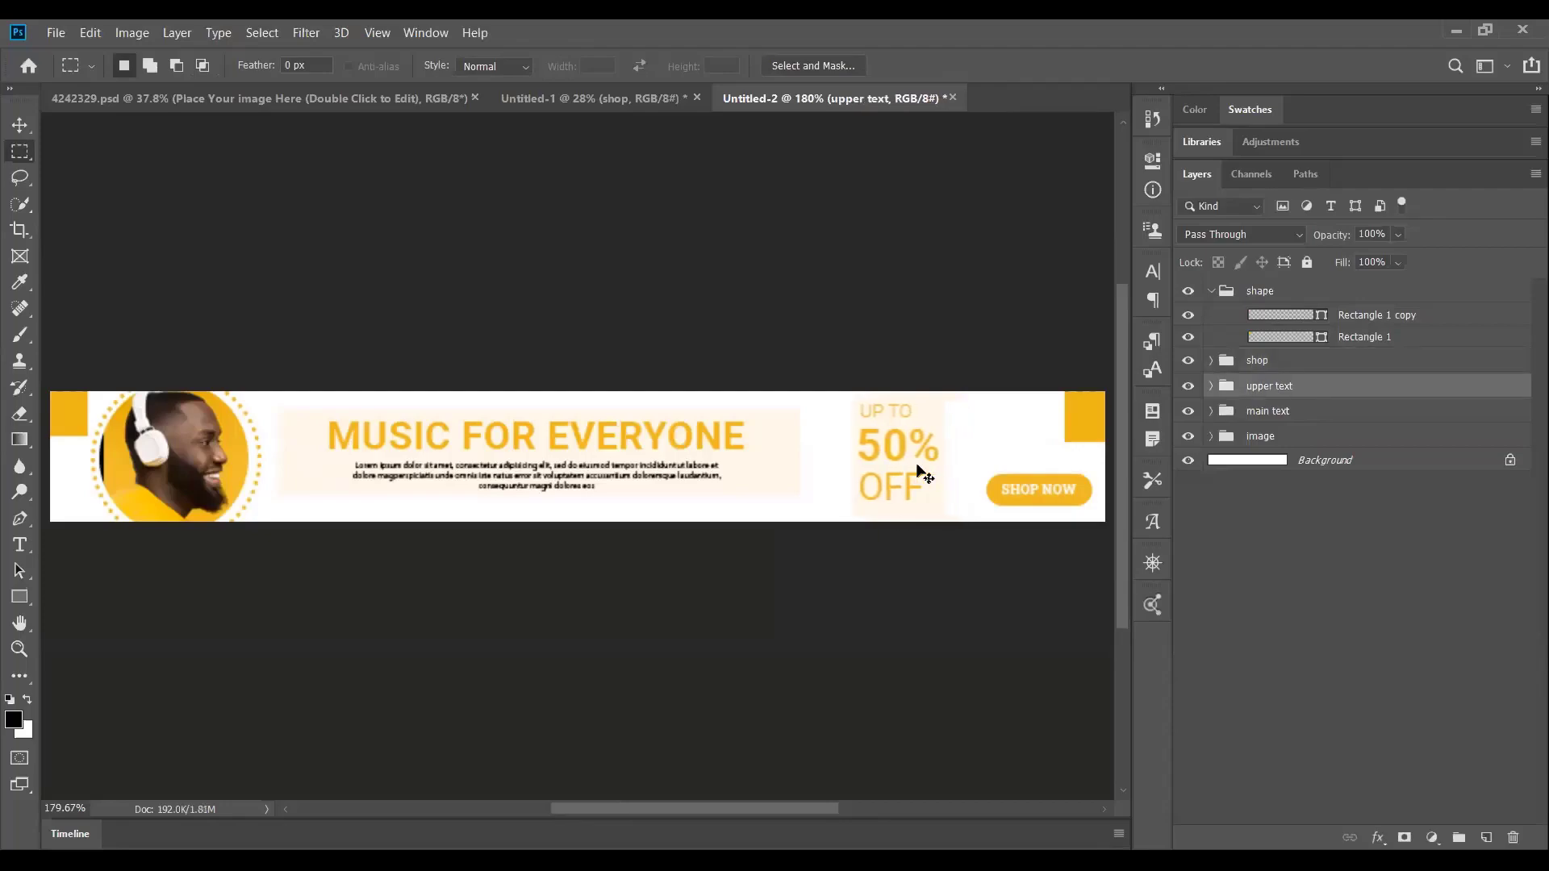
key("ctrl+Left")
key("ctrl+Left")
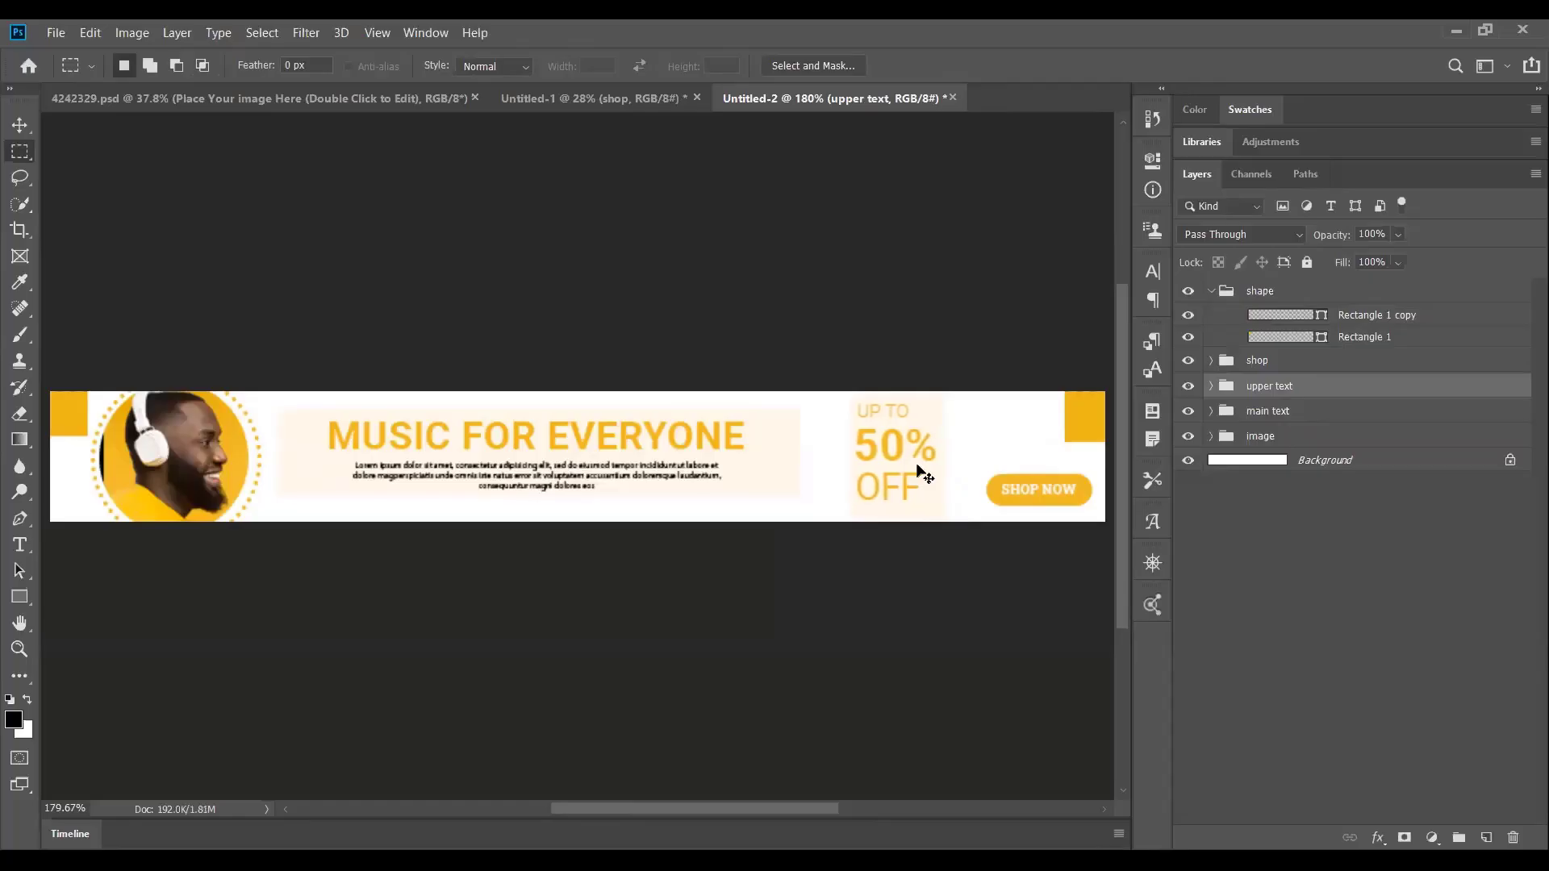
key("ctrl+Left")
key("ctrl+Left")
key("ctrl+Left")
key("ctrl+Left")
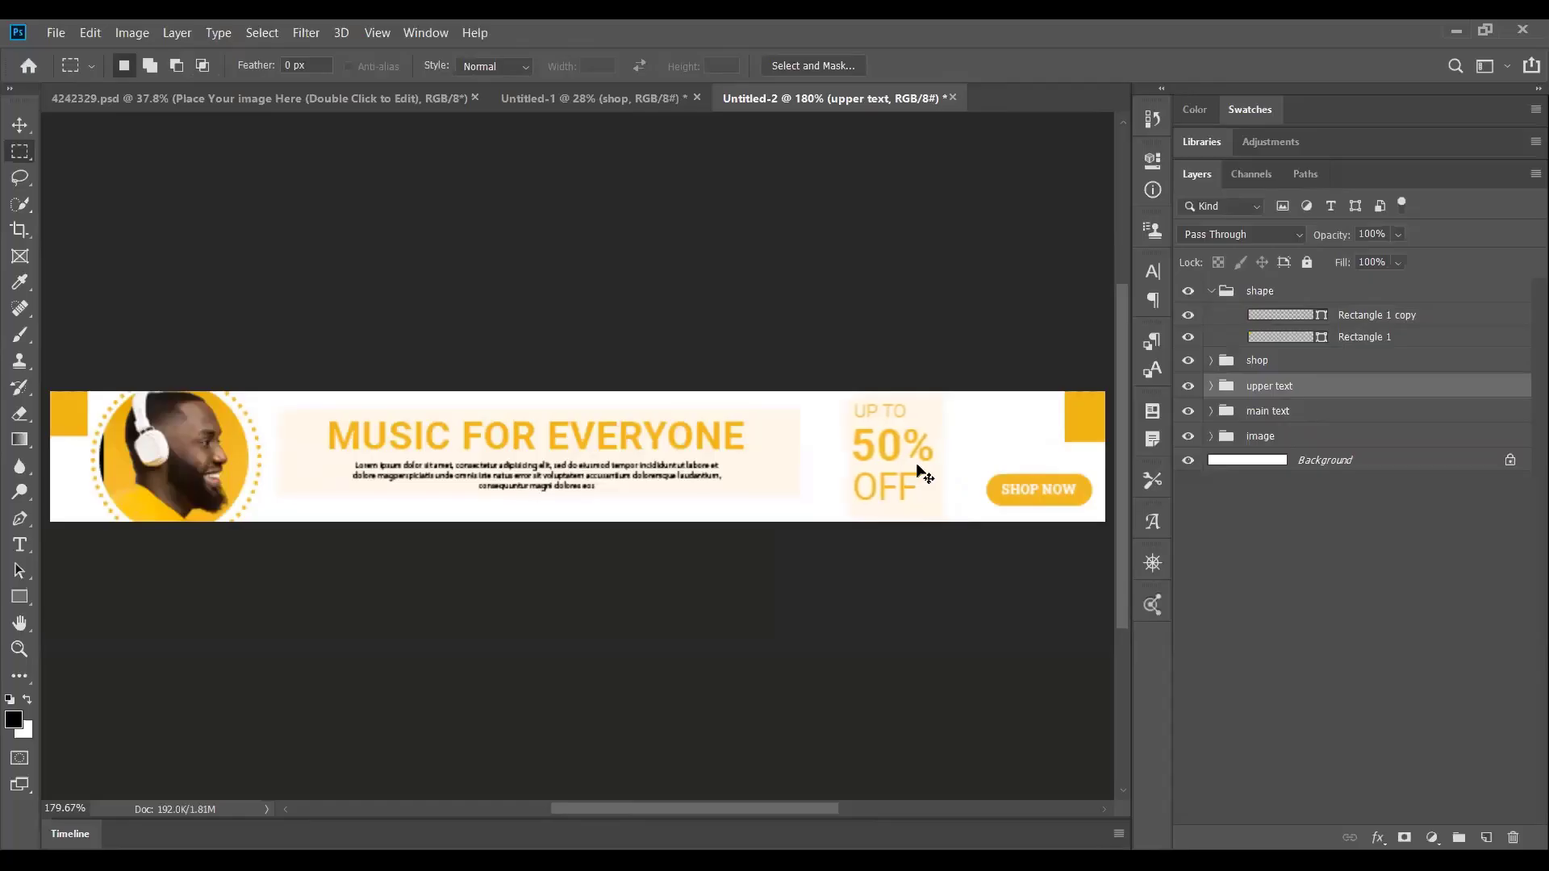
Nudge the shop group left and slightly up, to X 676.5 px and Y 66 px.
left_click(1271, 368)
key("ctrl+Left")
key("ctrl+Left")
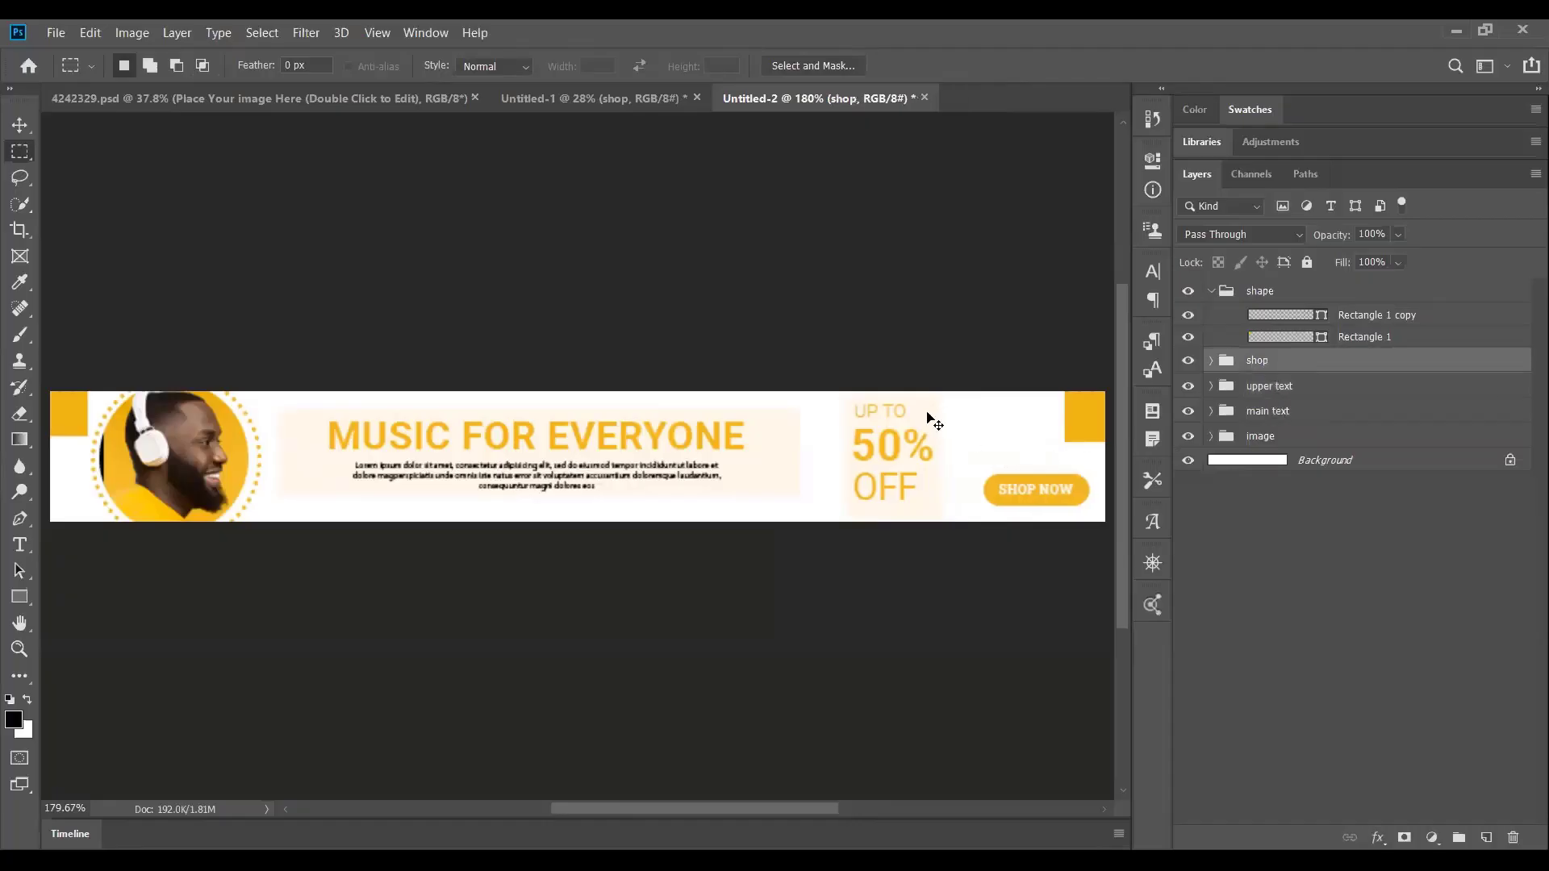
key("ctrl+Left")
key("ctrl+Left")
key("ctrl+Up")
key("ctrl+Up")
key("ctrl+Left")
key("ctrl+Left")
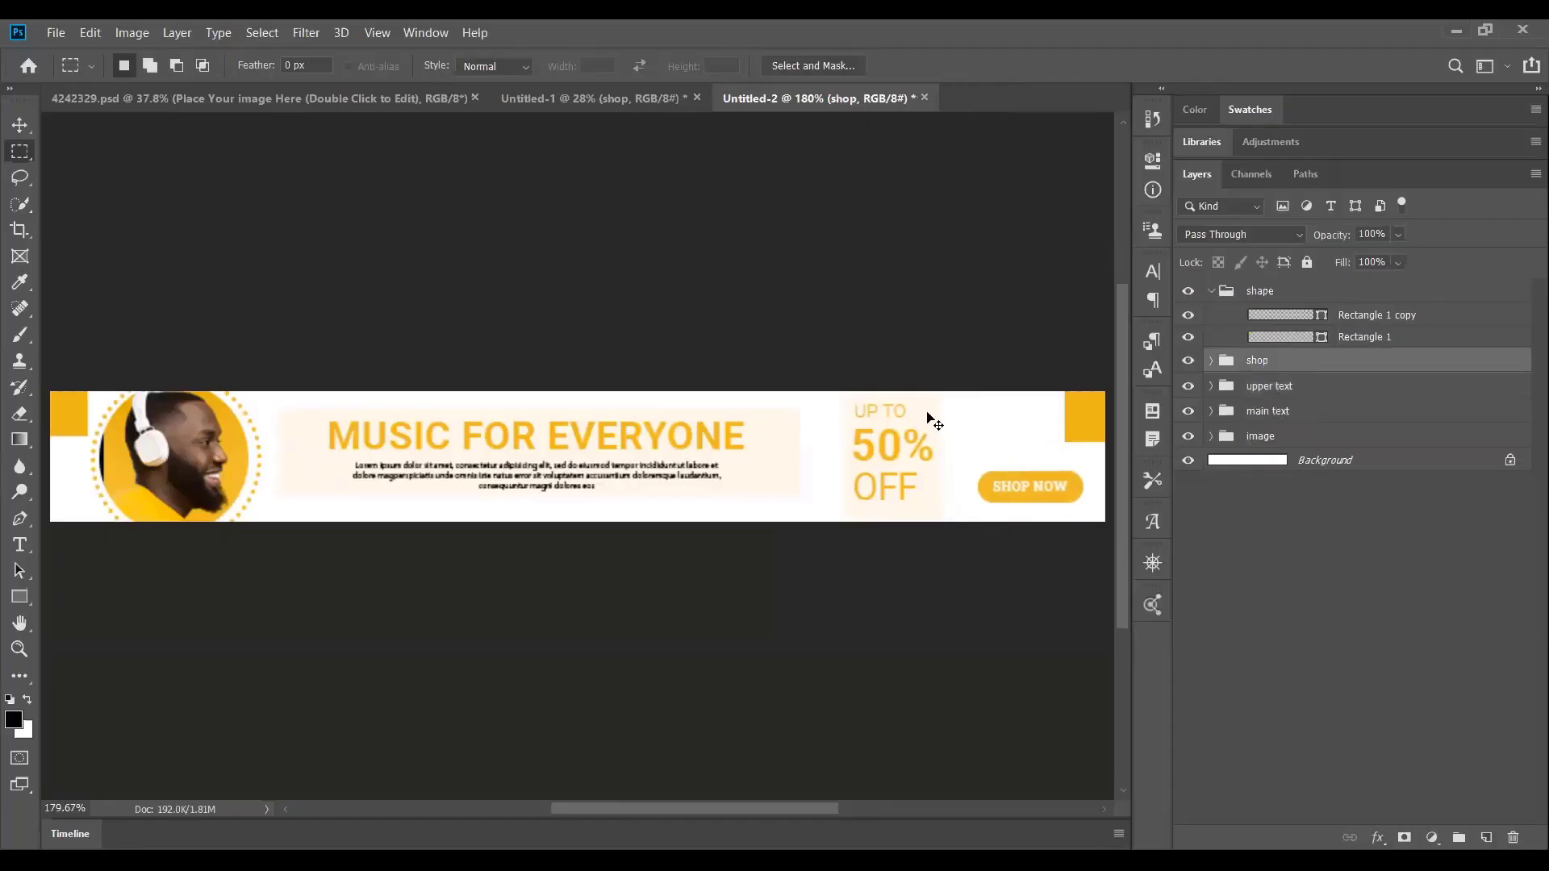
Enlarge the shop group to about 113.7%, position it at X 676.5 px and Y 69.5 px, and apply the transform.
key("ctrl+t")
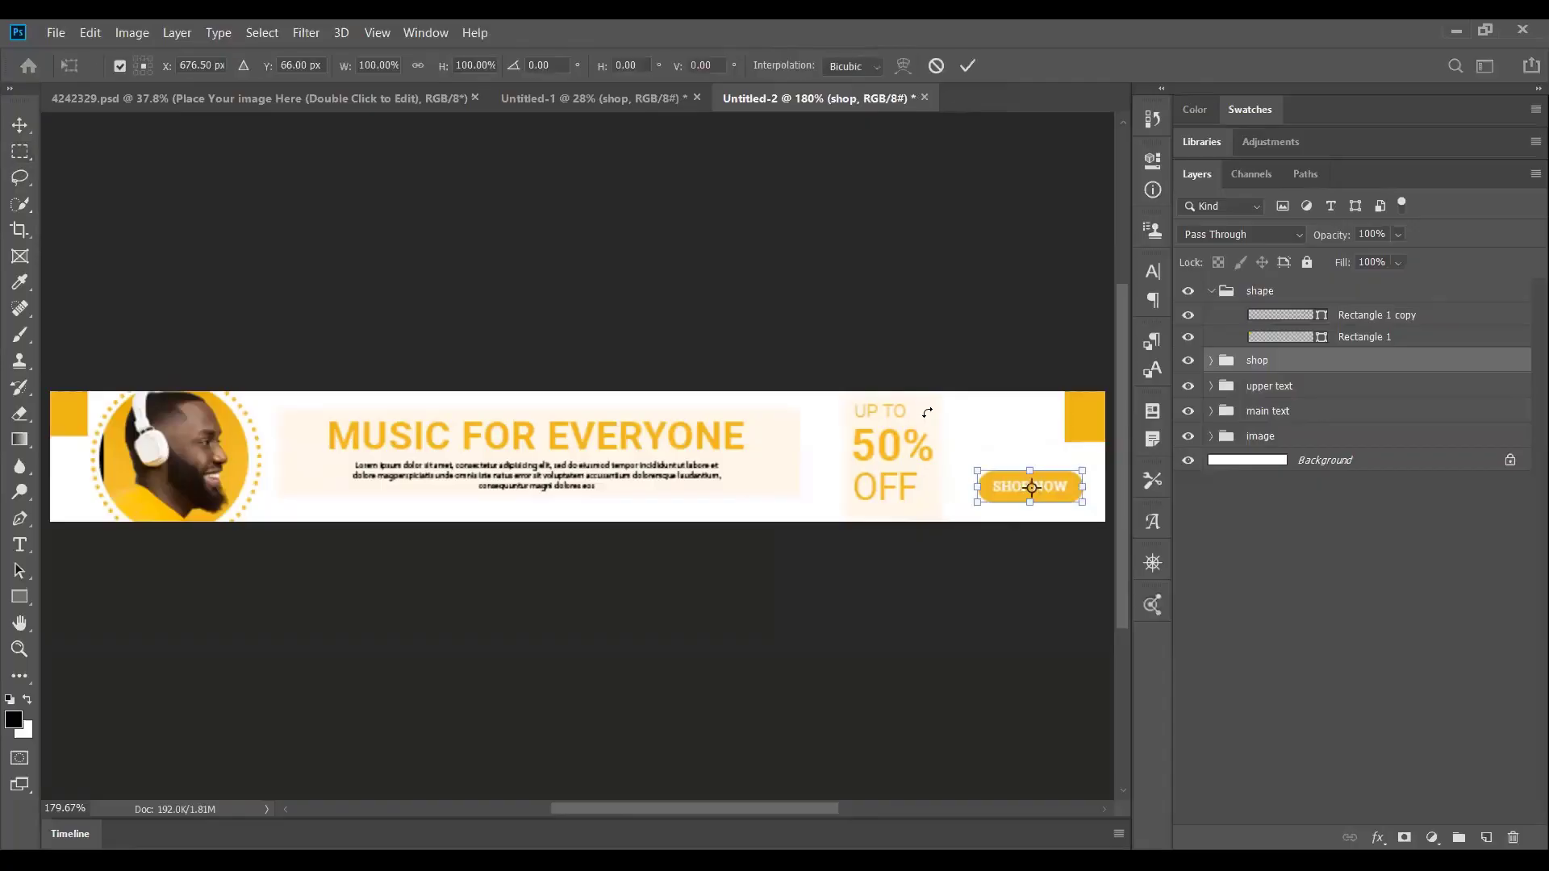
left_click_drag(1046, 520, 869, 508)
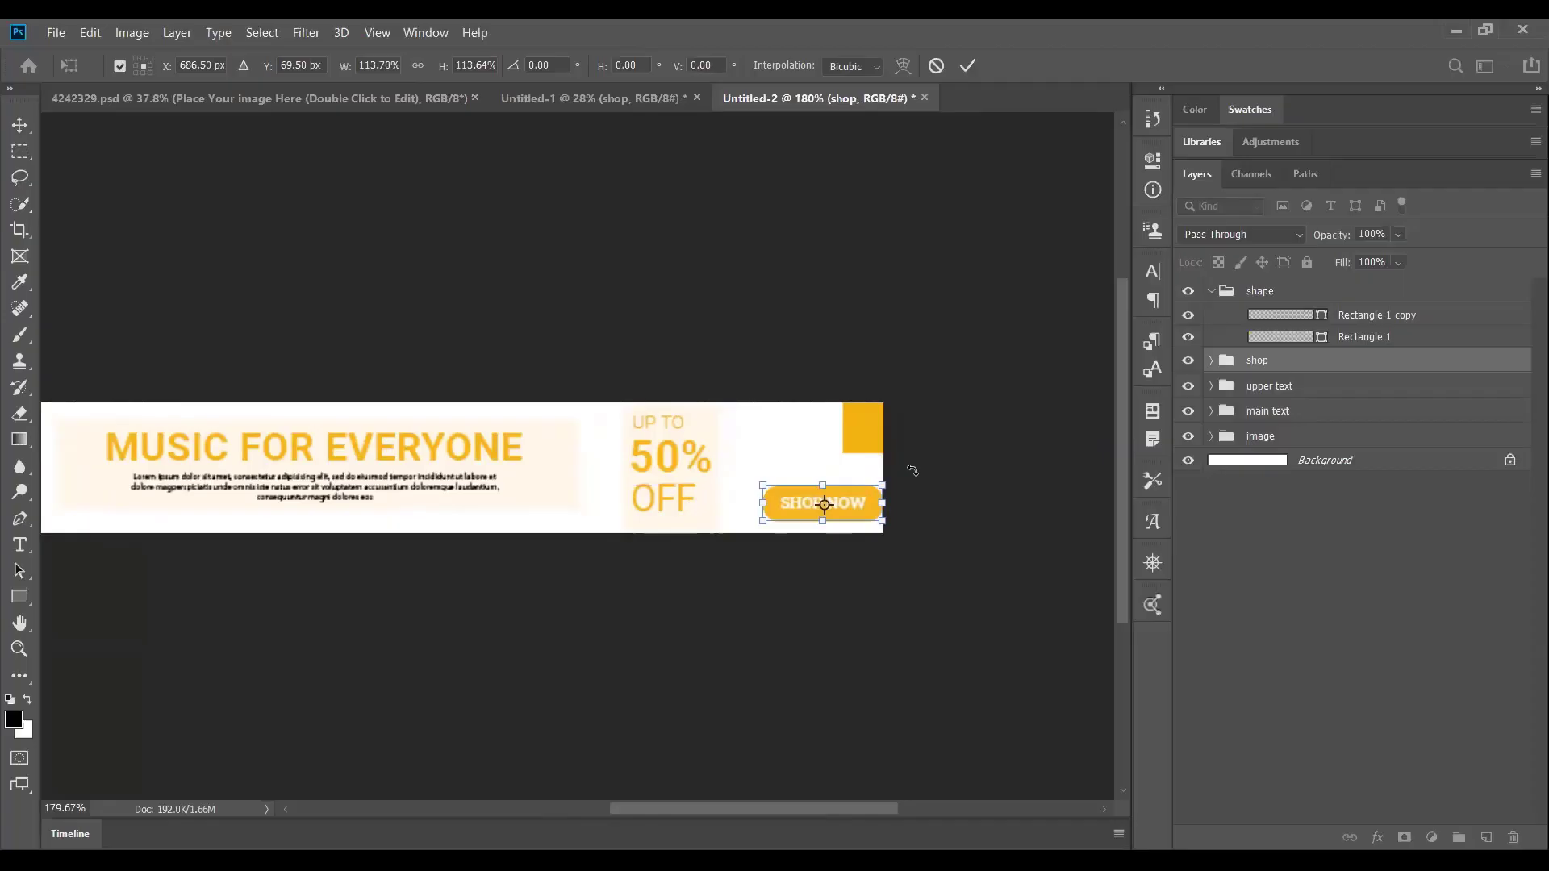
key("shift+Left")
key("shift+Left")
key("shift+Right")
key("shift+Left")
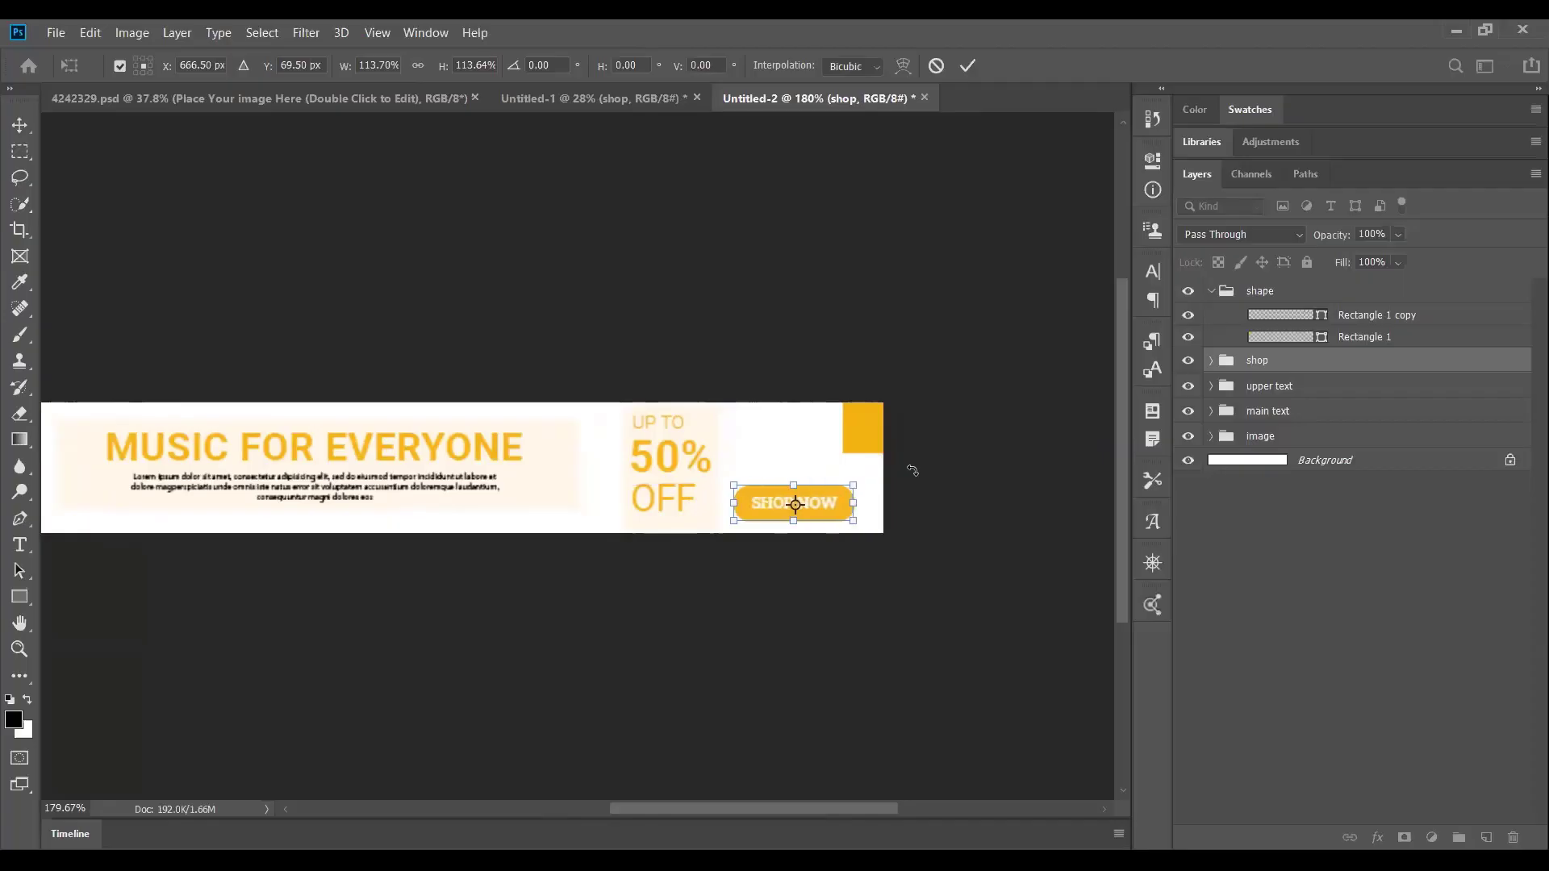
key("shift+Right")
key("Return")
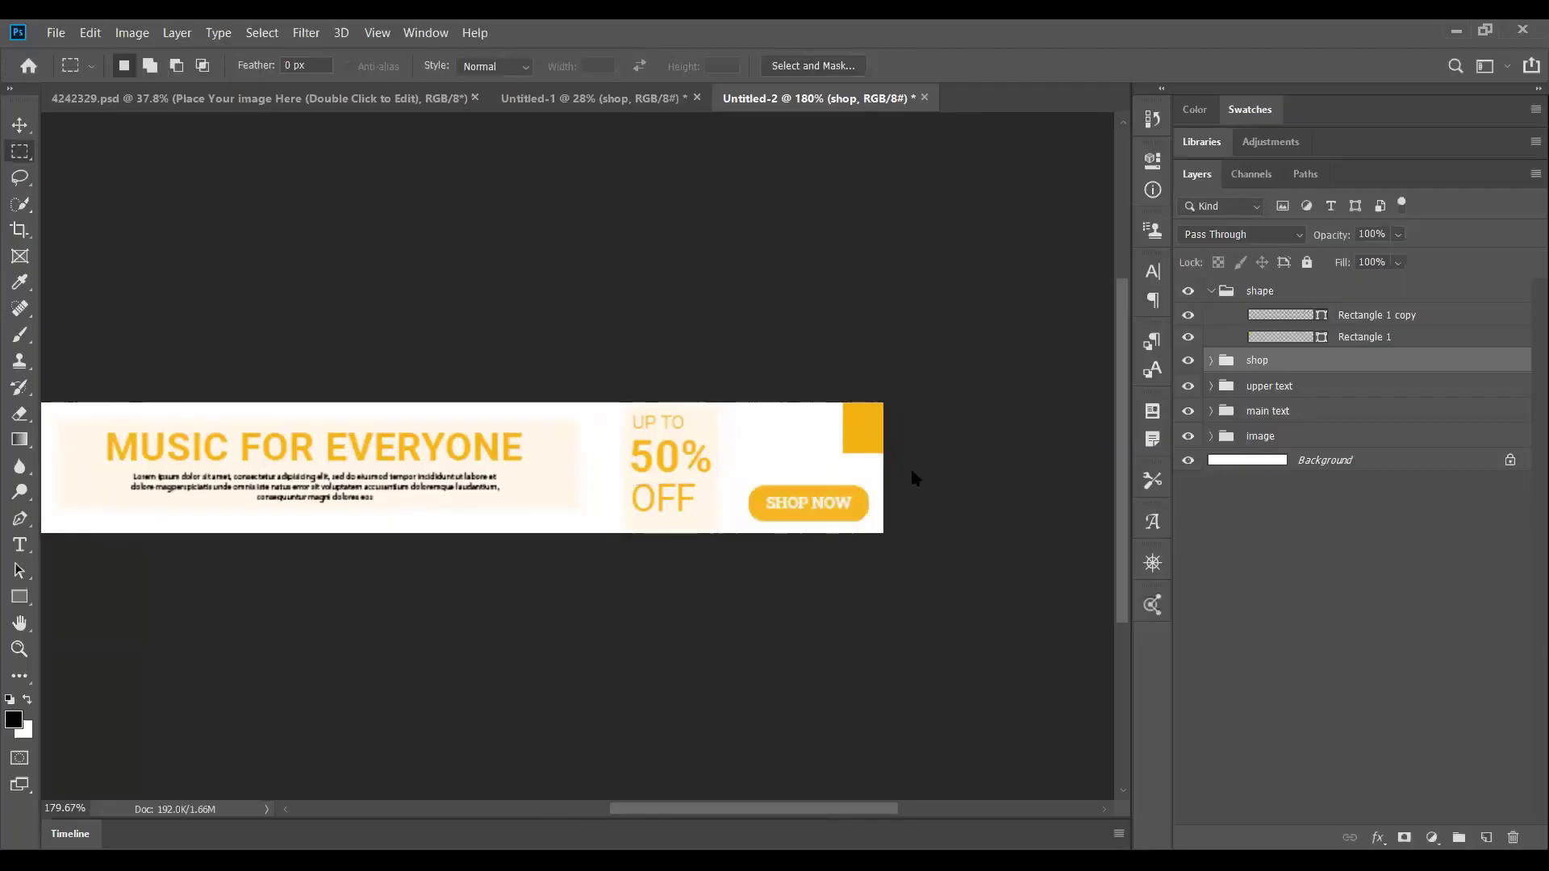
Compare the banner with the square ad in Untitled-1, and expand the image group in Untitled-2 to inspect its layers.
scroll(908, 464, "left", 3)
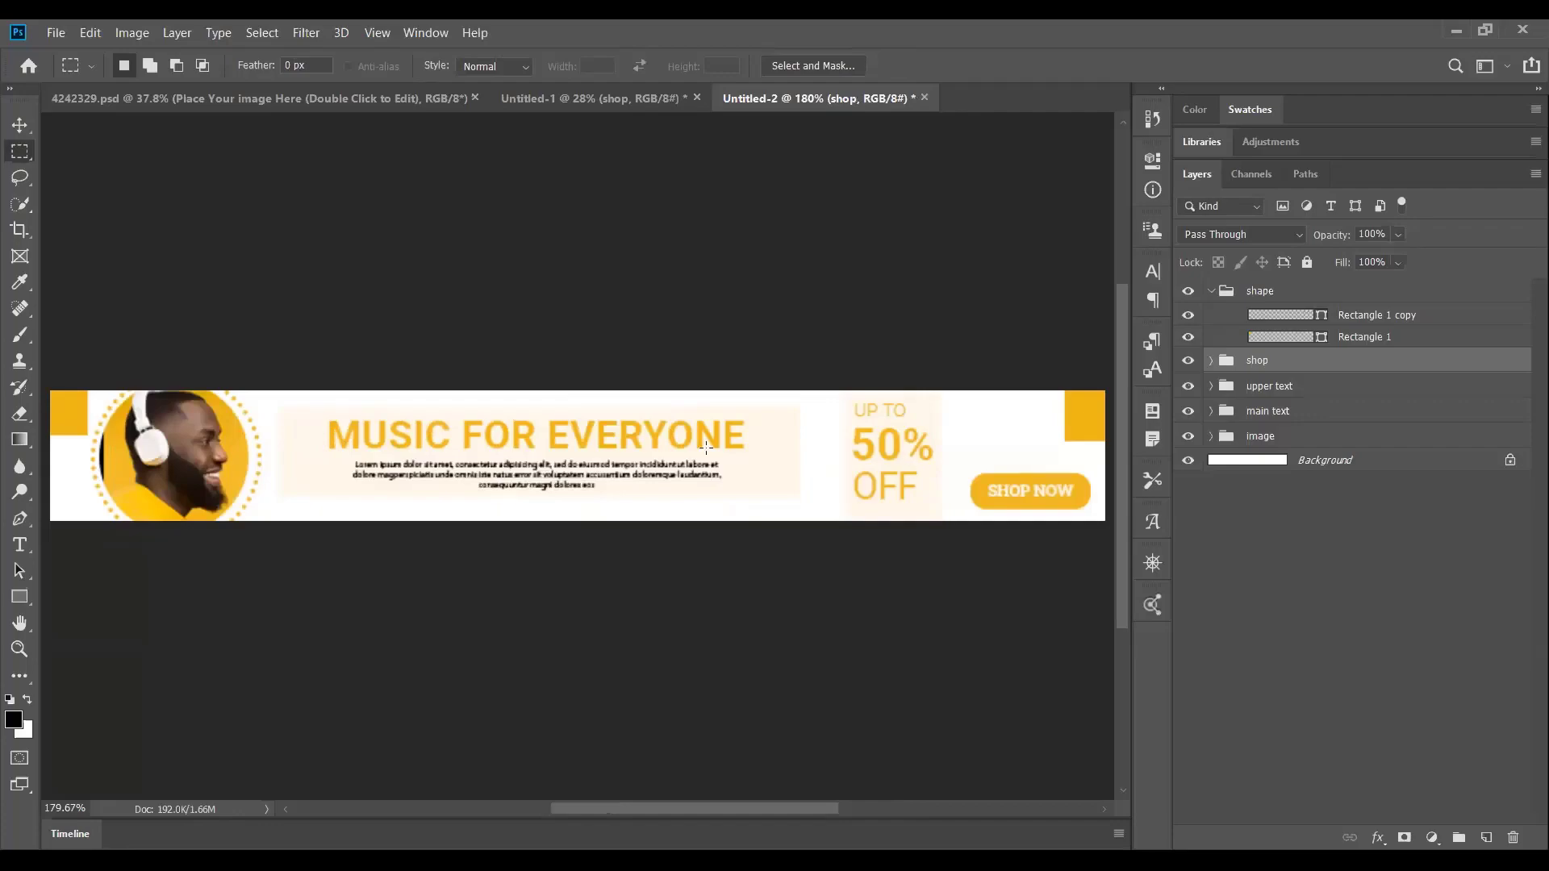
left_click(539, 99)
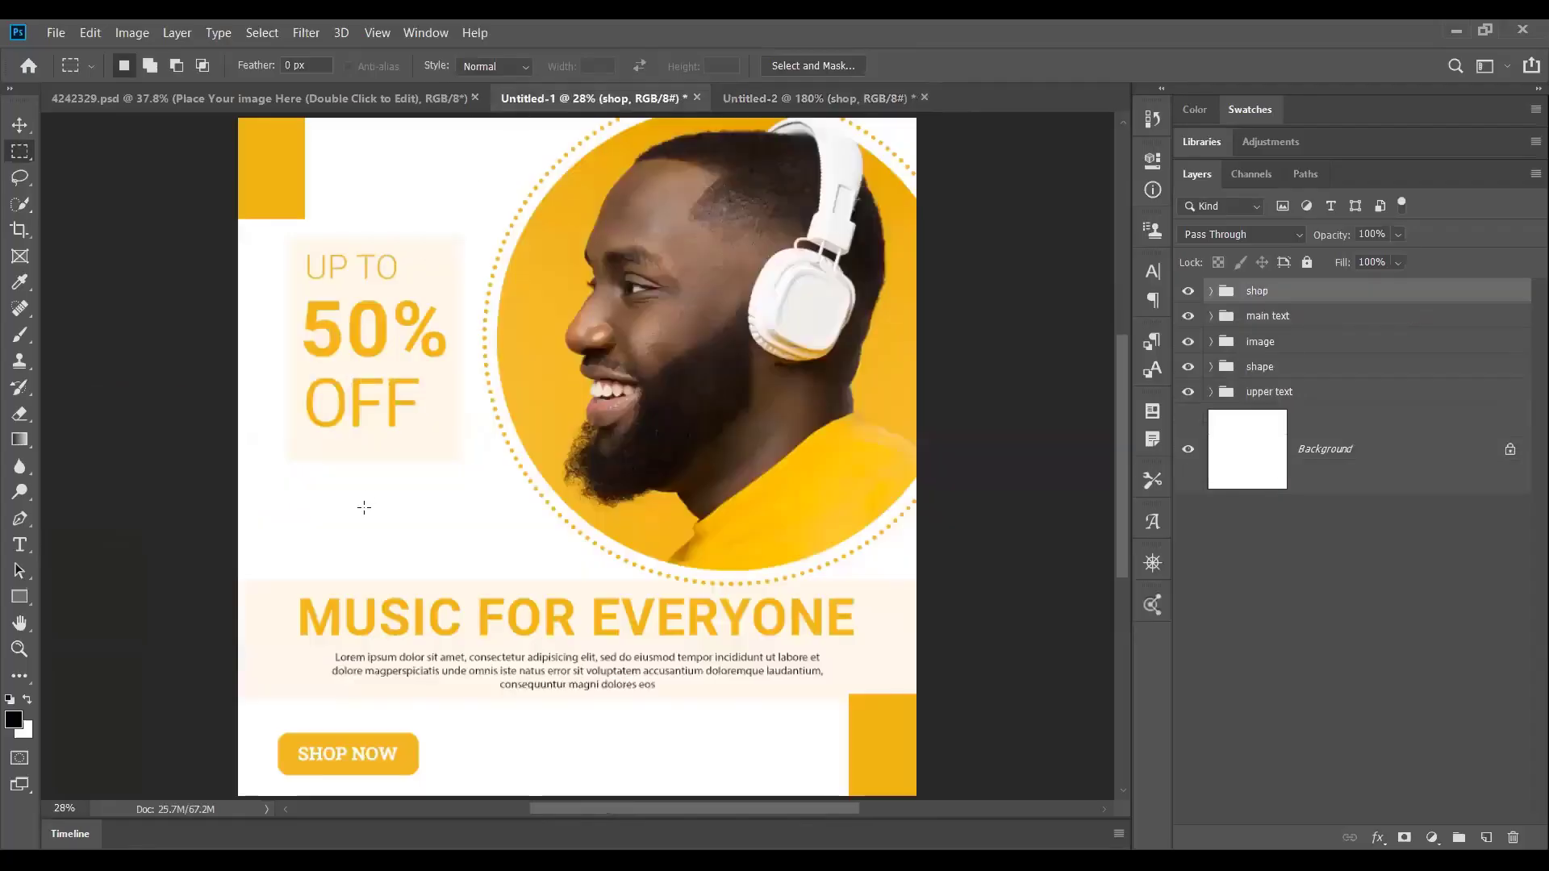
left_click(786, 98)
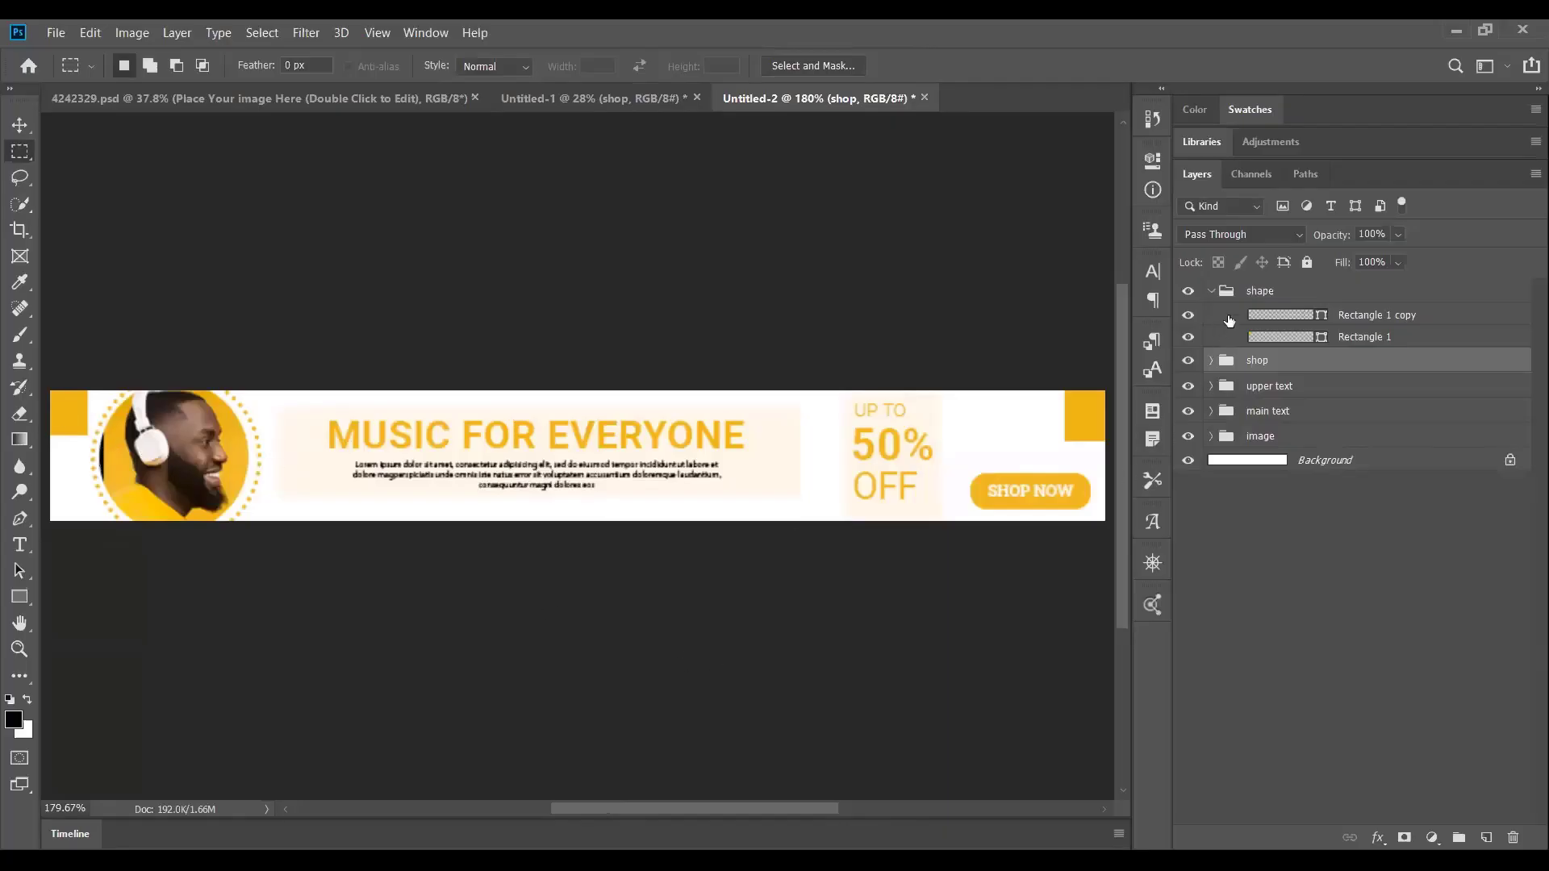
left_click(1210, 436)
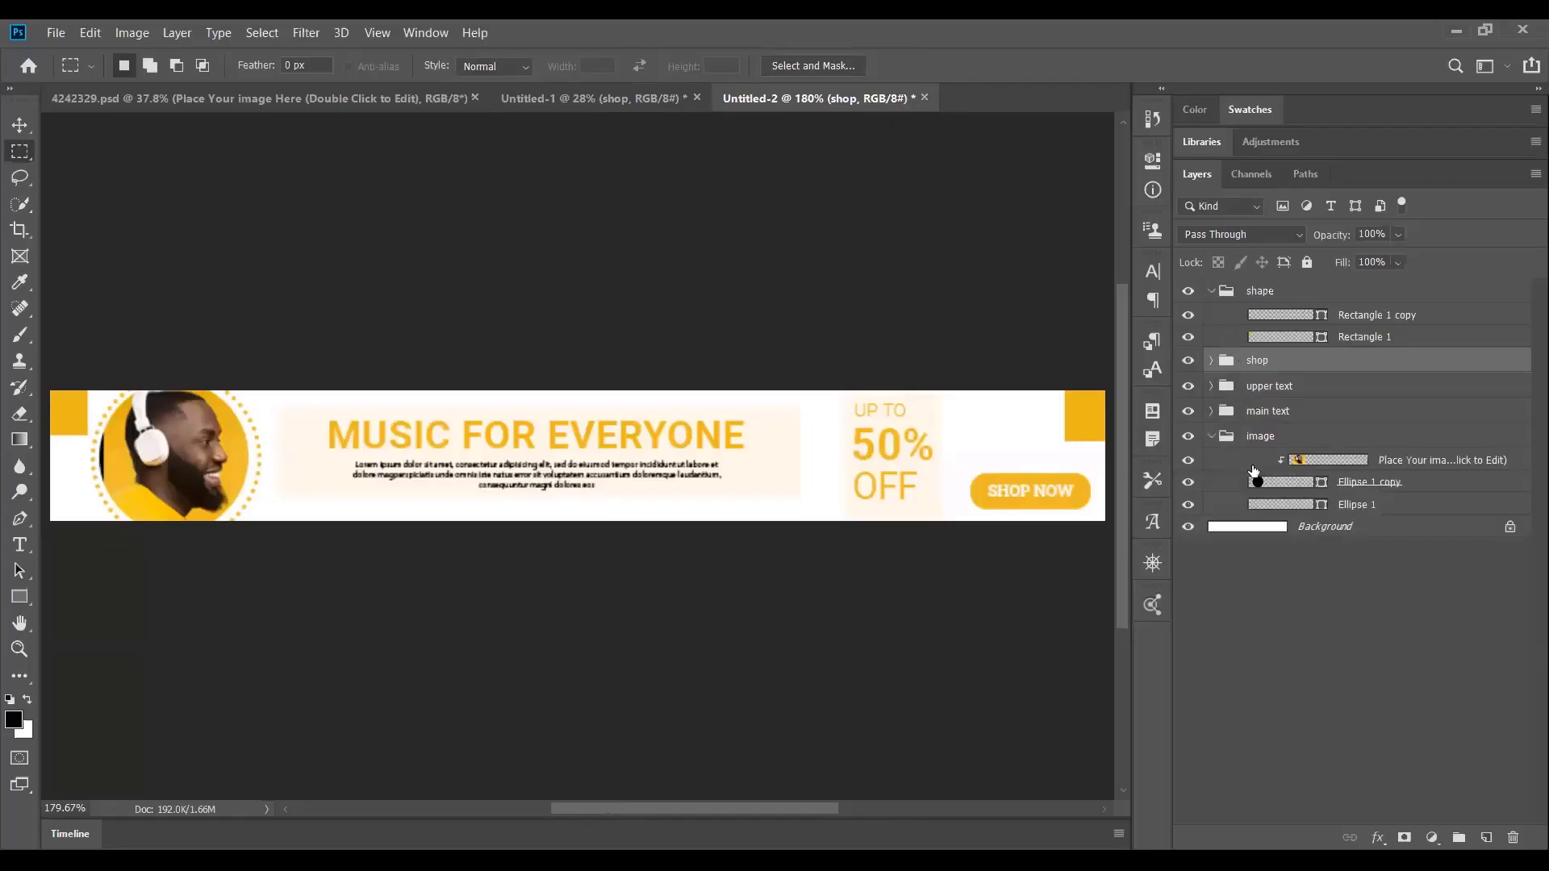
Nudge the headphone photo layer left and fine-tune its vertical position inside the circular mask in the image group.
left_click(1303, 461)
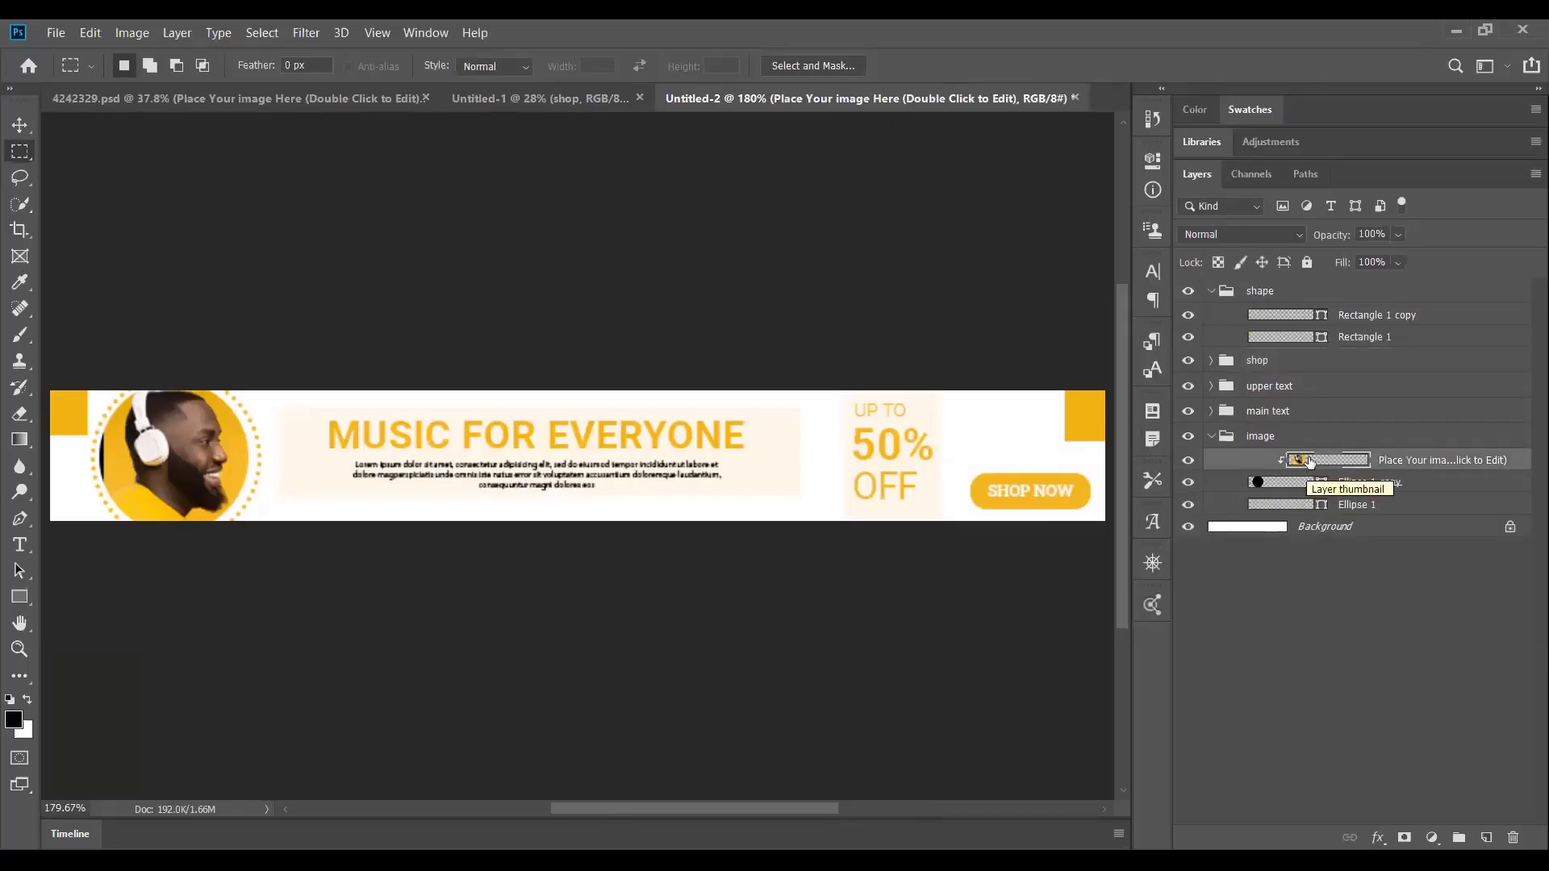
left_click(19, 127)
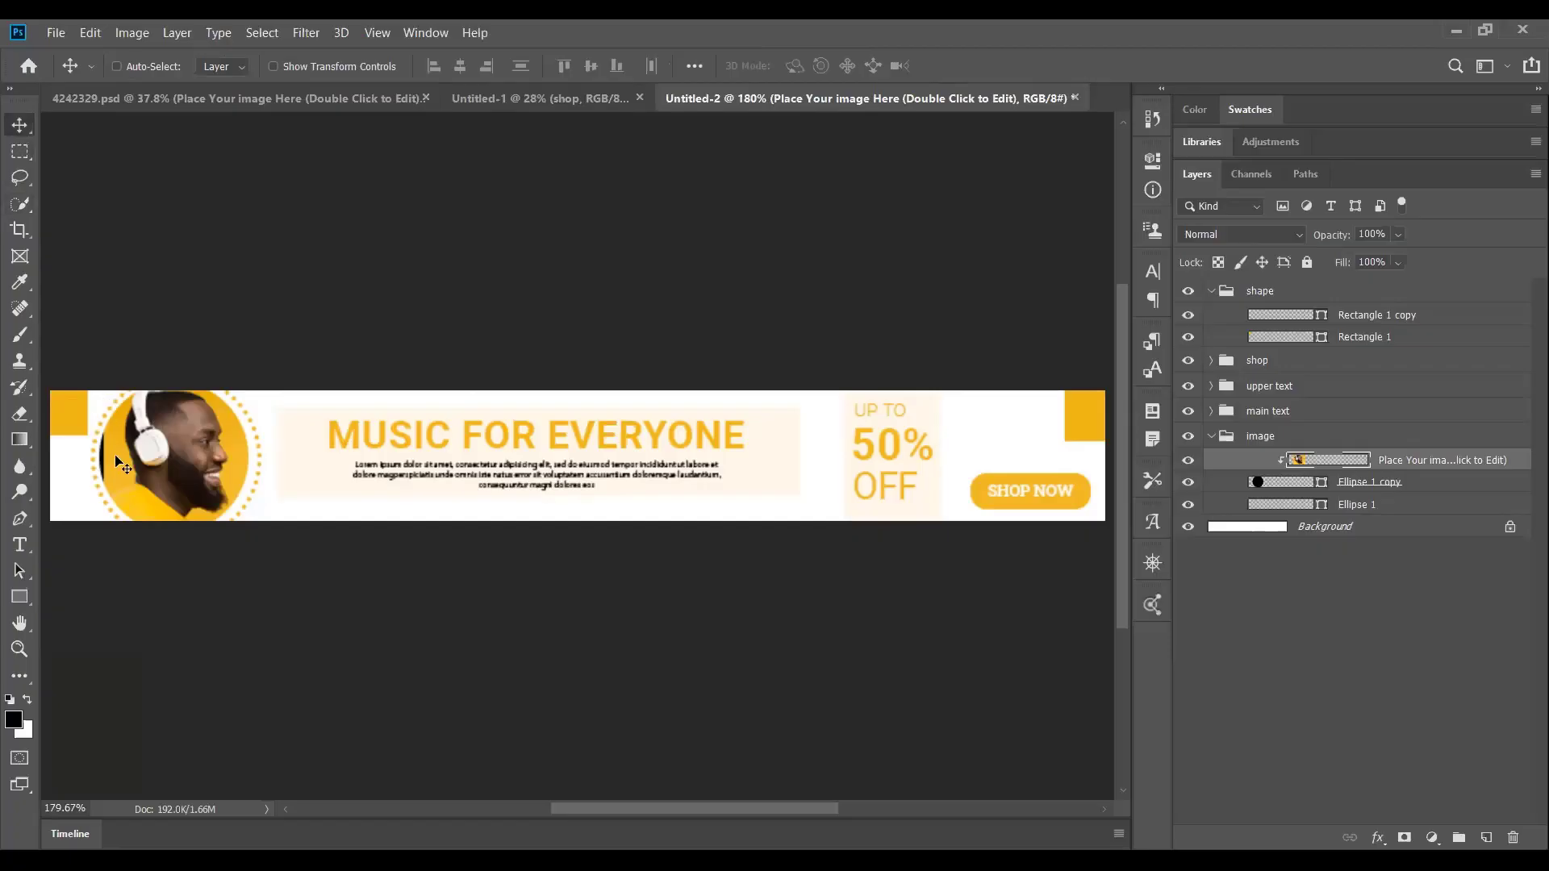
key("Left")
key("Left")
key("Left")
key("Left")
key("Left")
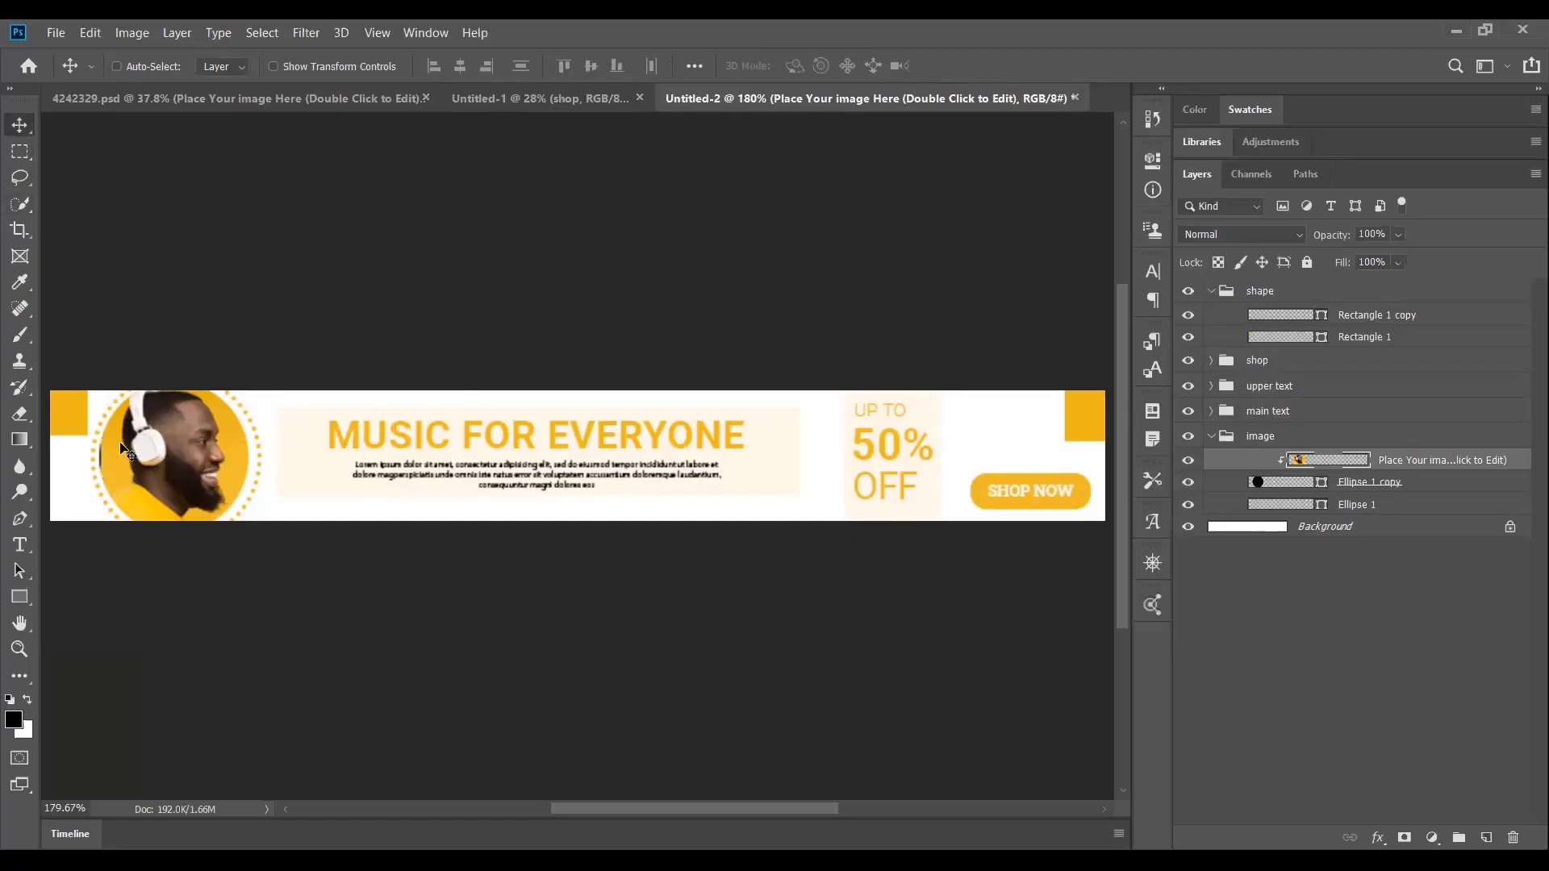
key("Down")
key("Down")
key("Down")
key("Down")
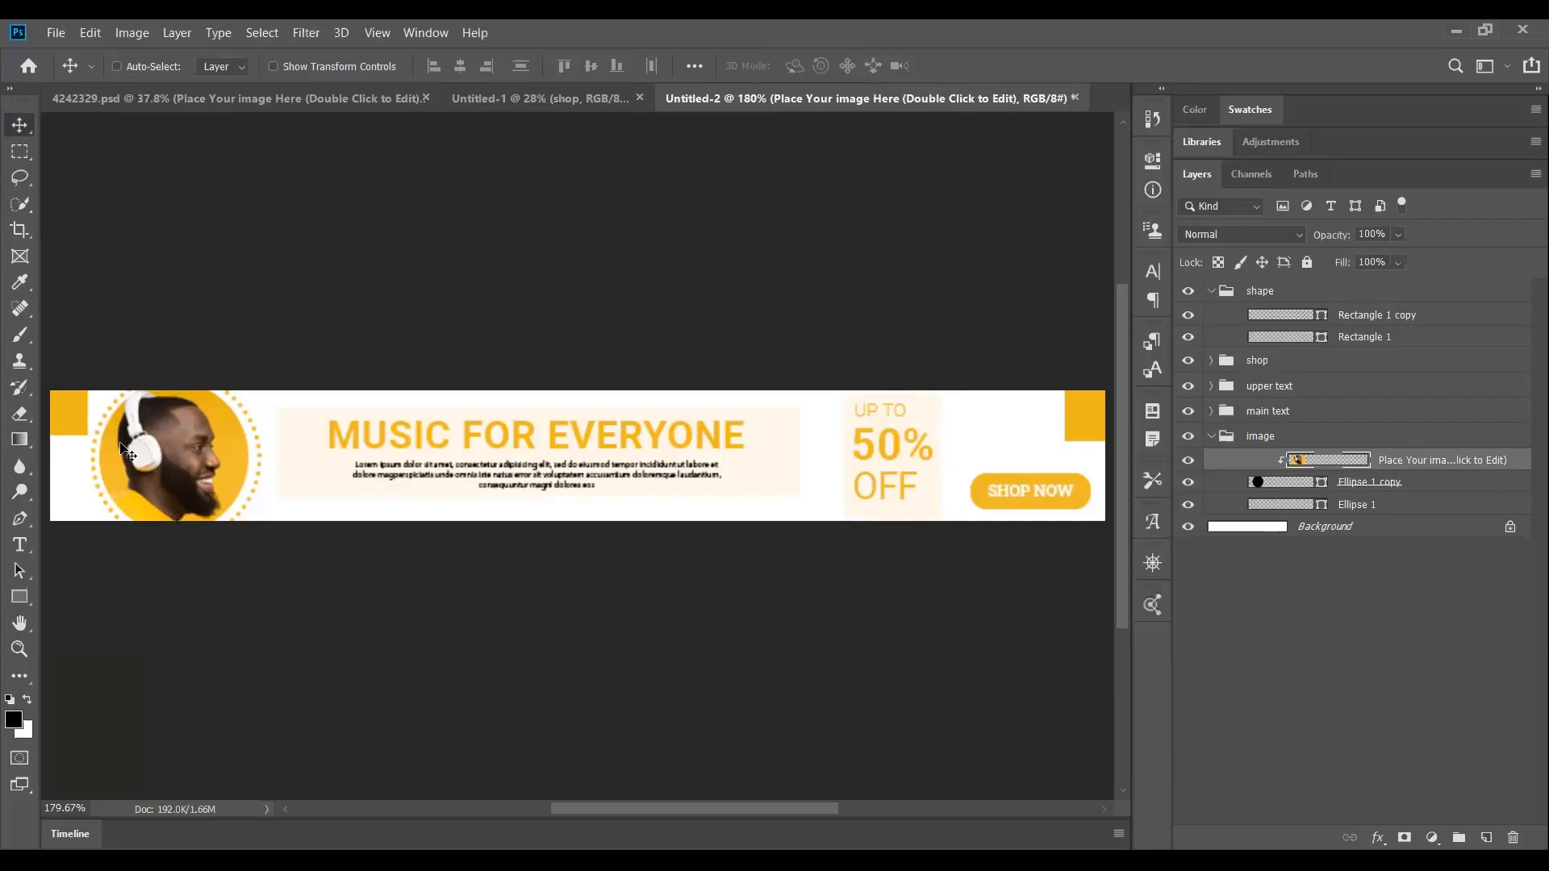
key("Right")
key("Right")
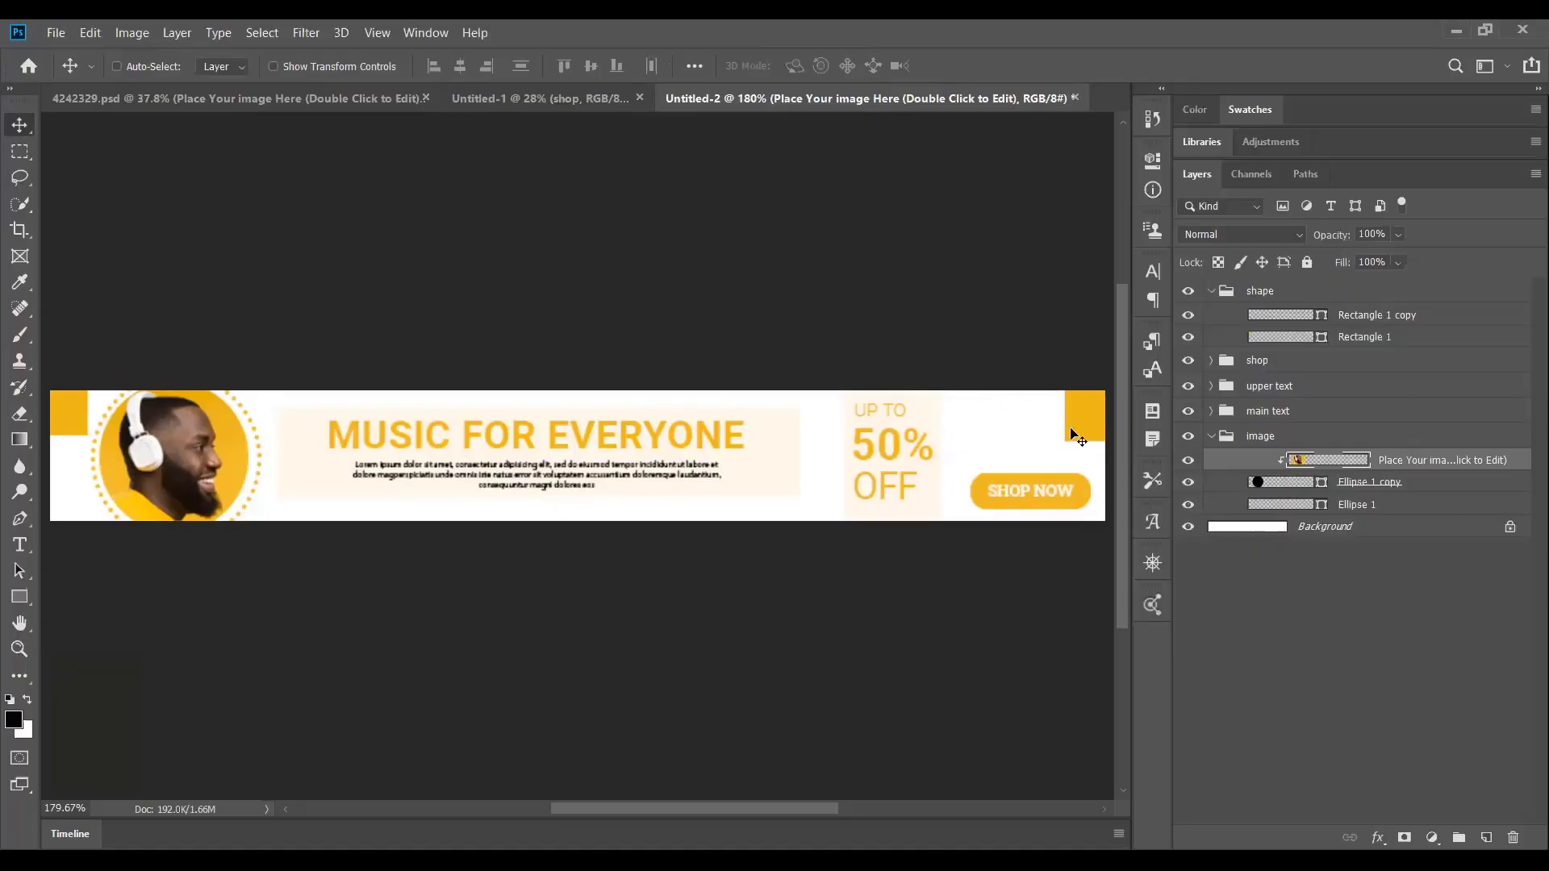
Nudge the Rectangle 1 copy square right and up into the banner's upper-right corner, and compare the banner with Untitled-1.
left_click(1290, 319)
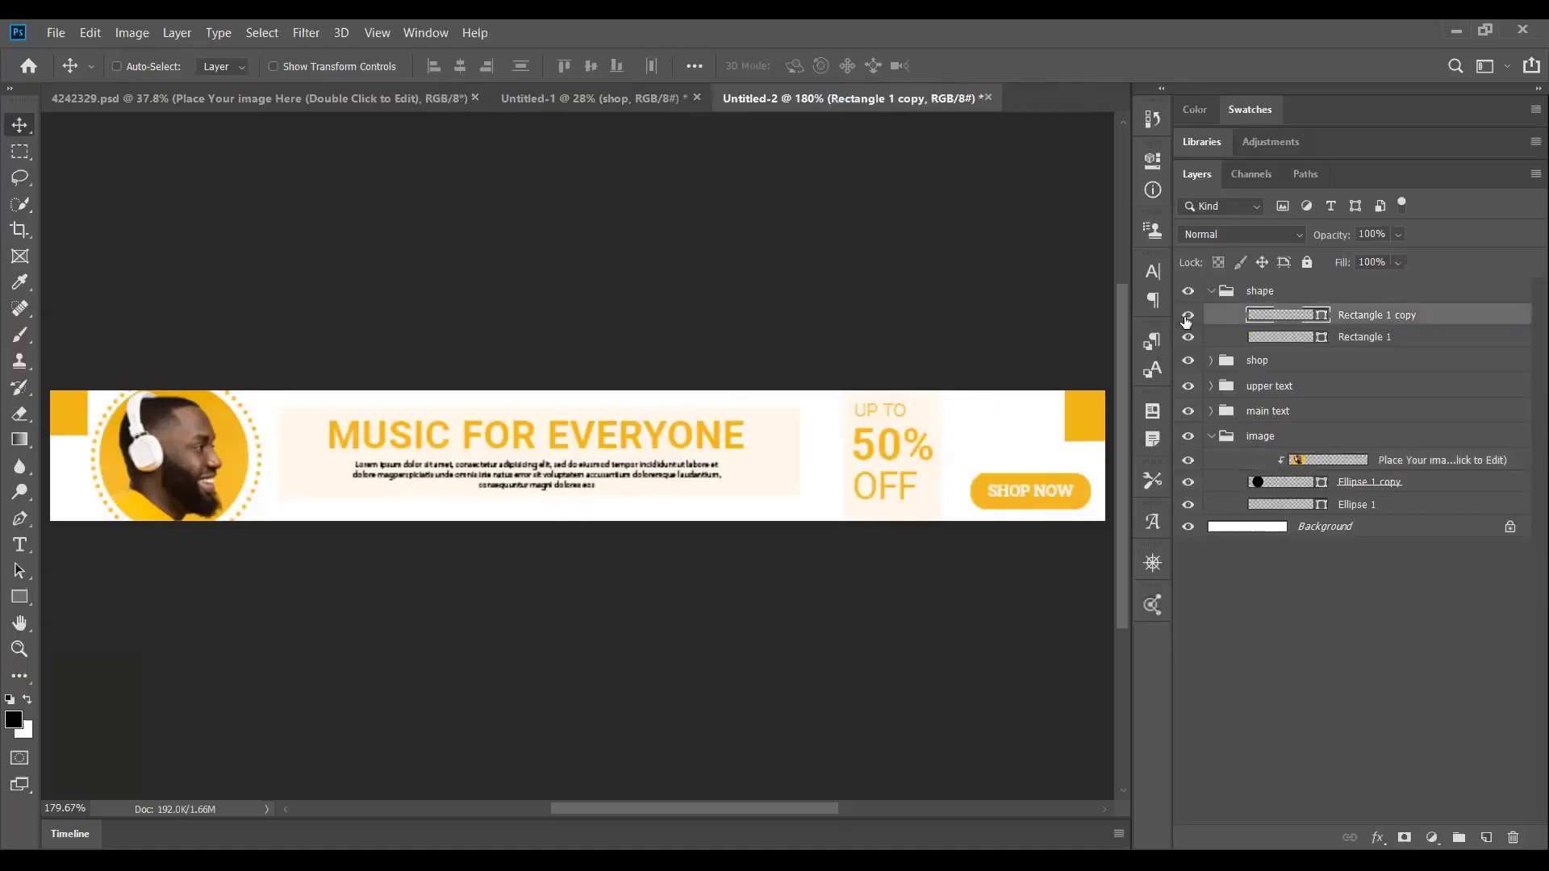
left_click(1186, 316)
left_click(1186, 316)
key("Right")
key("Right")
key("Right")
key("Up")
key("Up")
key("Up")
key("Left")
left_click(545, 99)
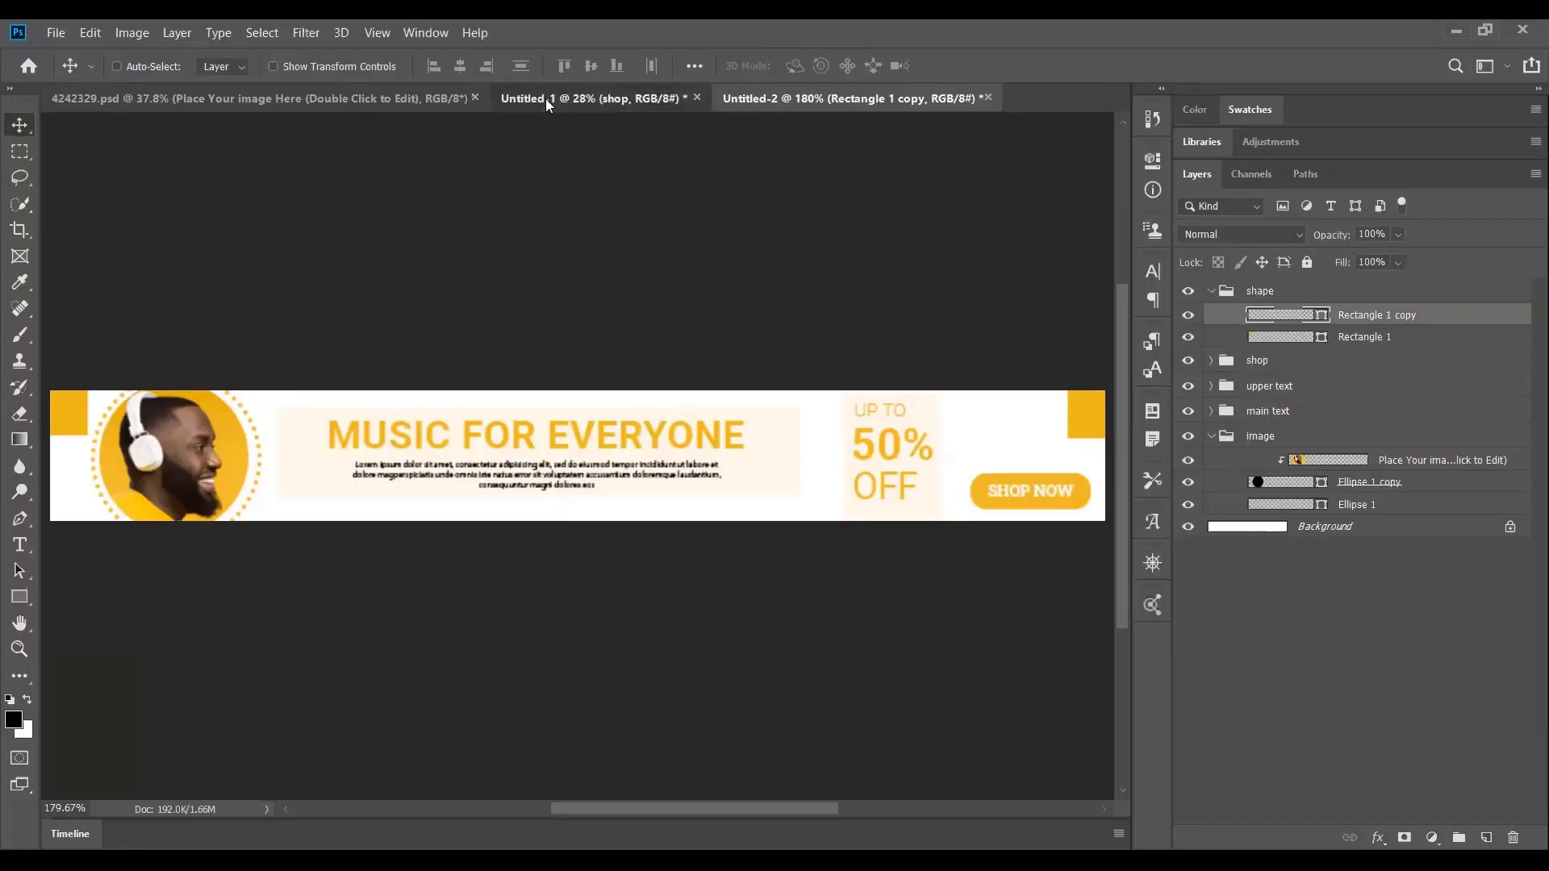
left_click(787, 98)
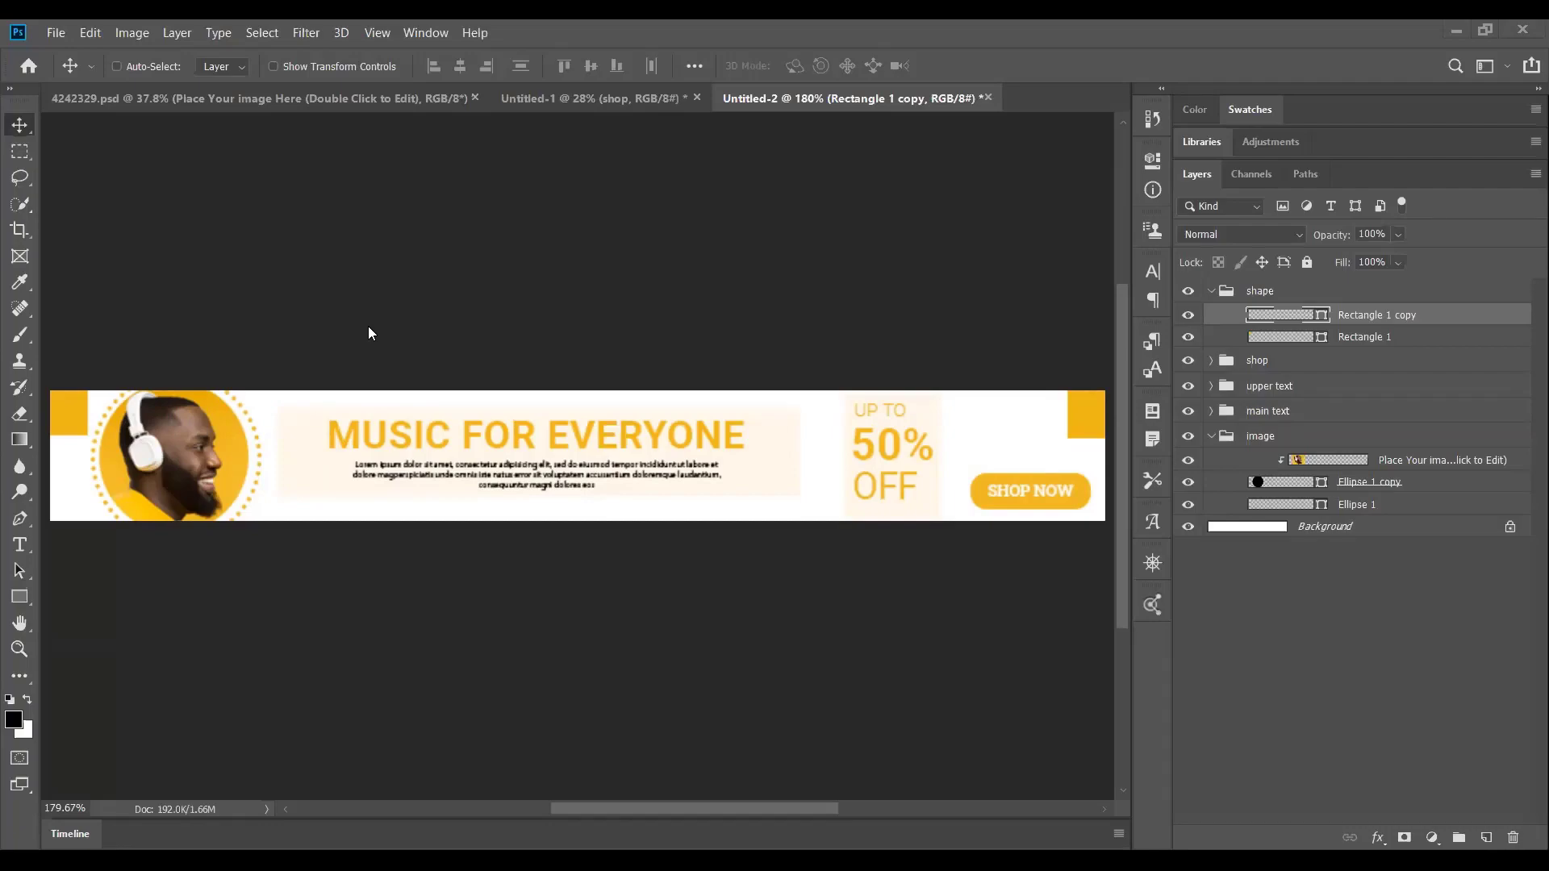
Create a new 728 x 90 px document at 72 pixels/inch with artboards enabled.
left_click(59, 37)
left_click(61, 51)
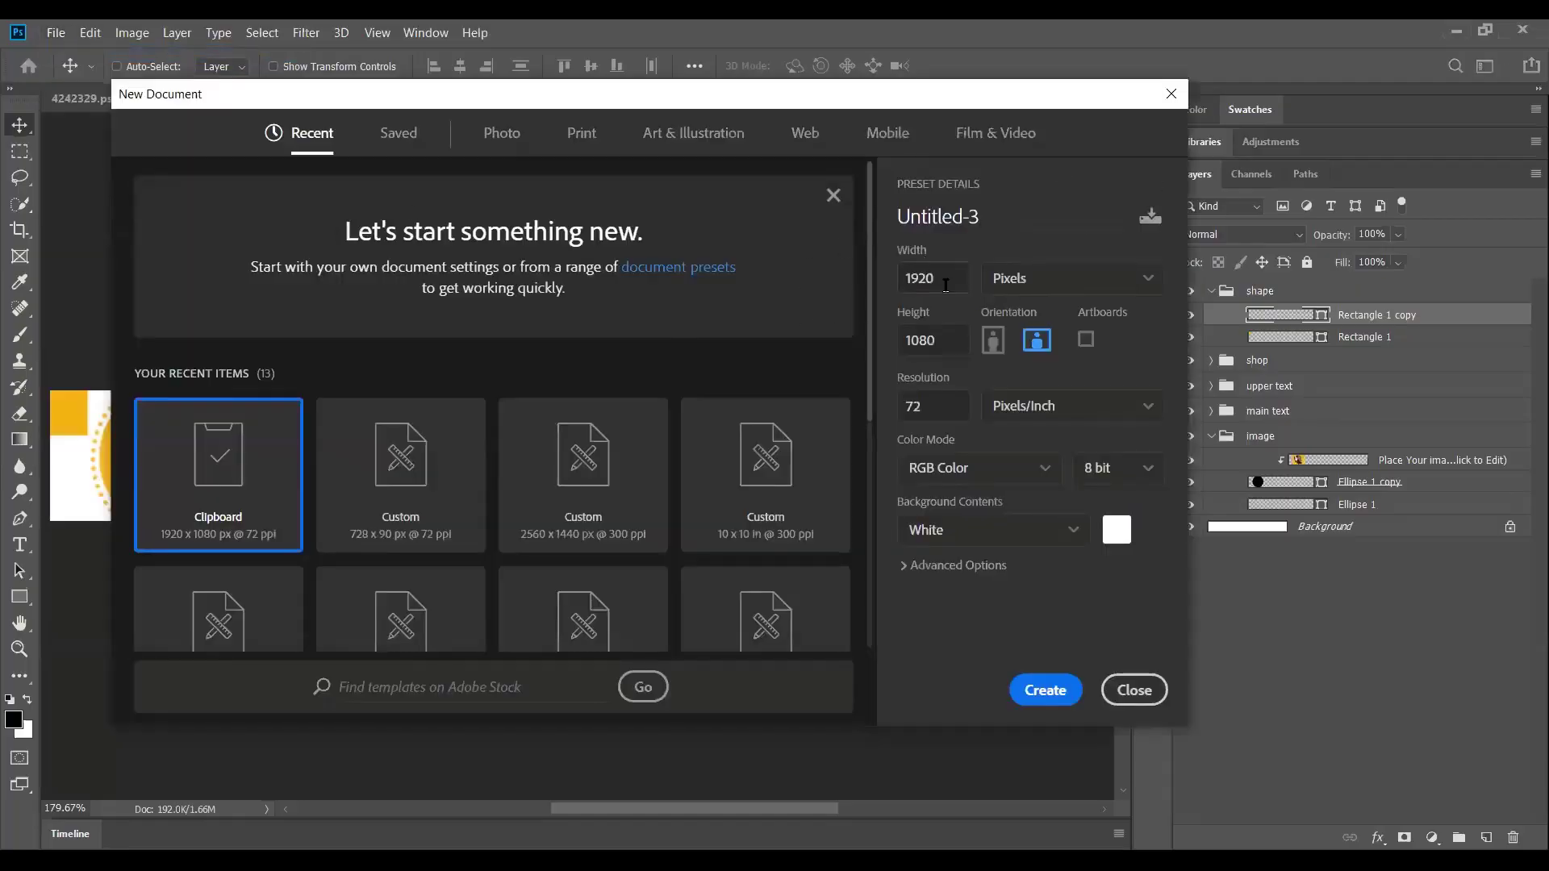
left_click(1081, 341)
type("728")
key("Tab")
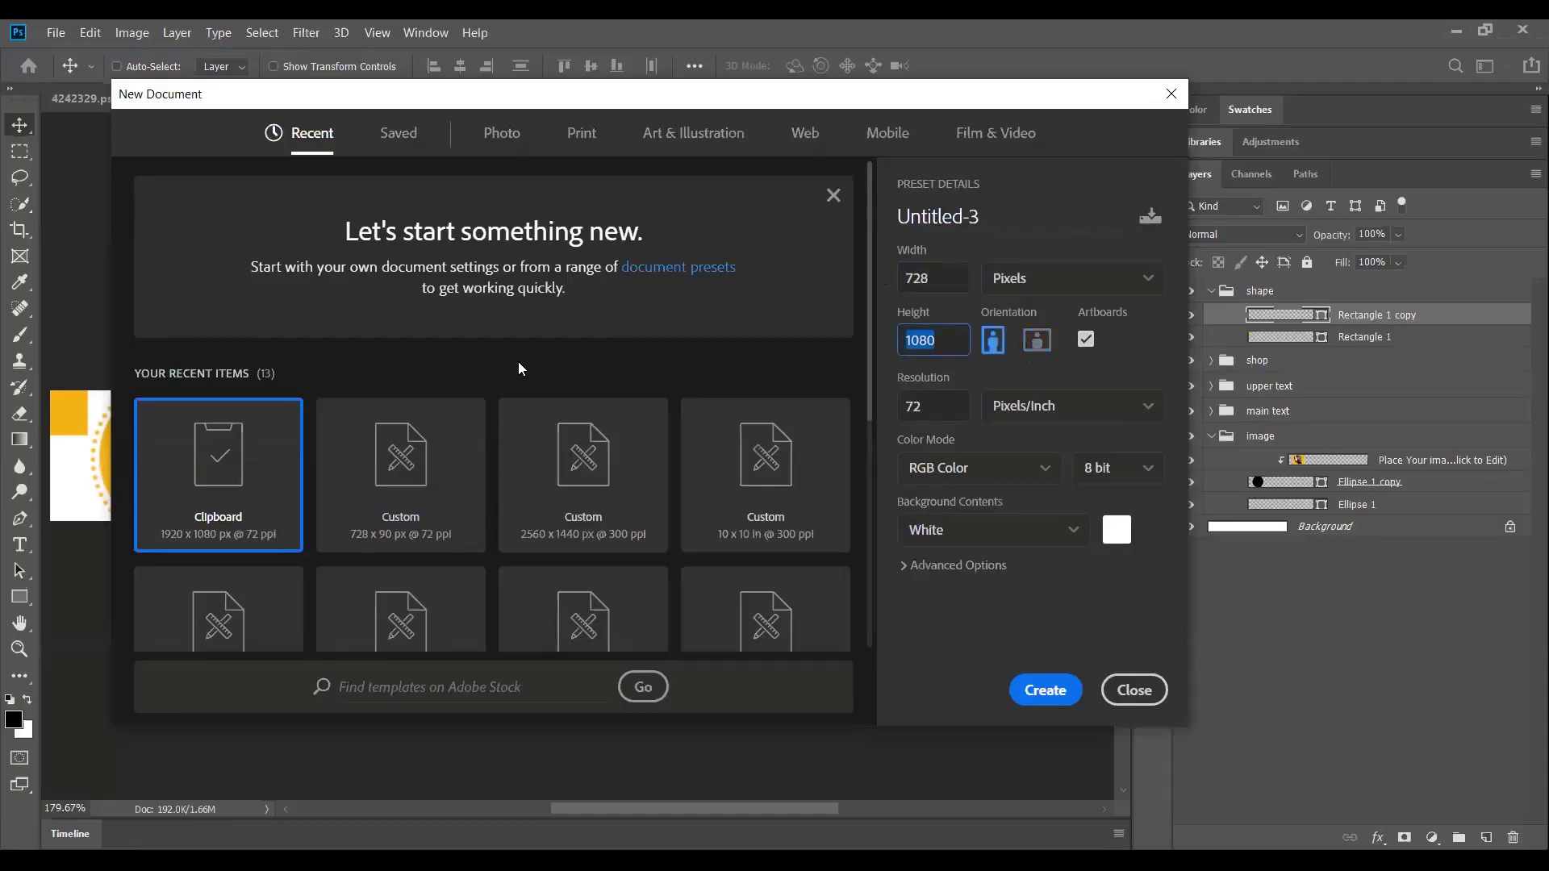
type("90")
left_click(1059, 695)
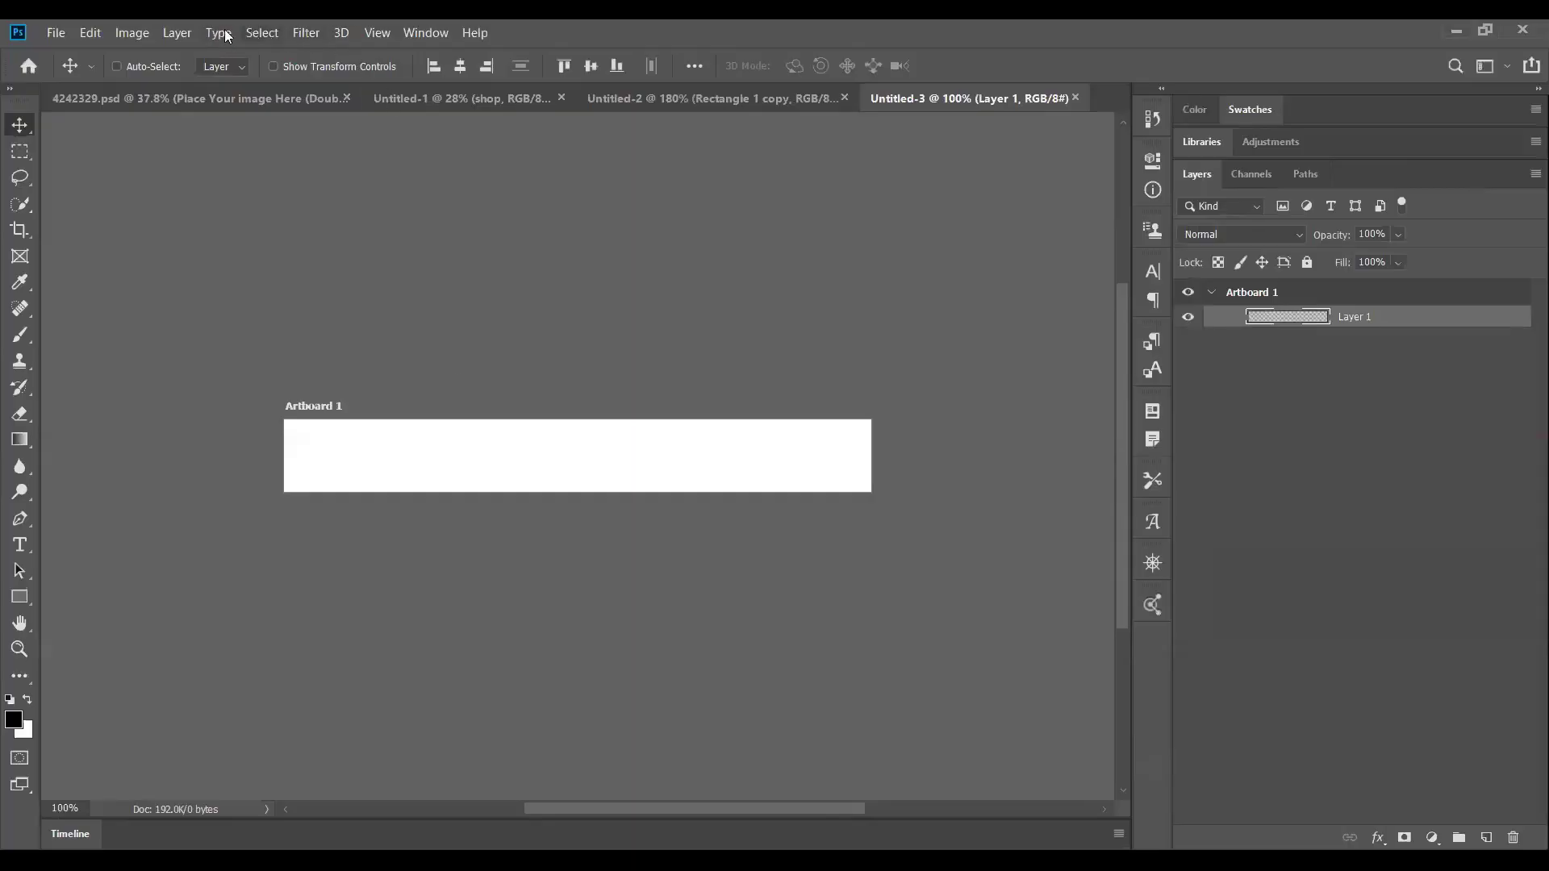
Add a second artboard, Artboard 2, with a width of 468 px and a height of 60 px.
left_click(166, 31)
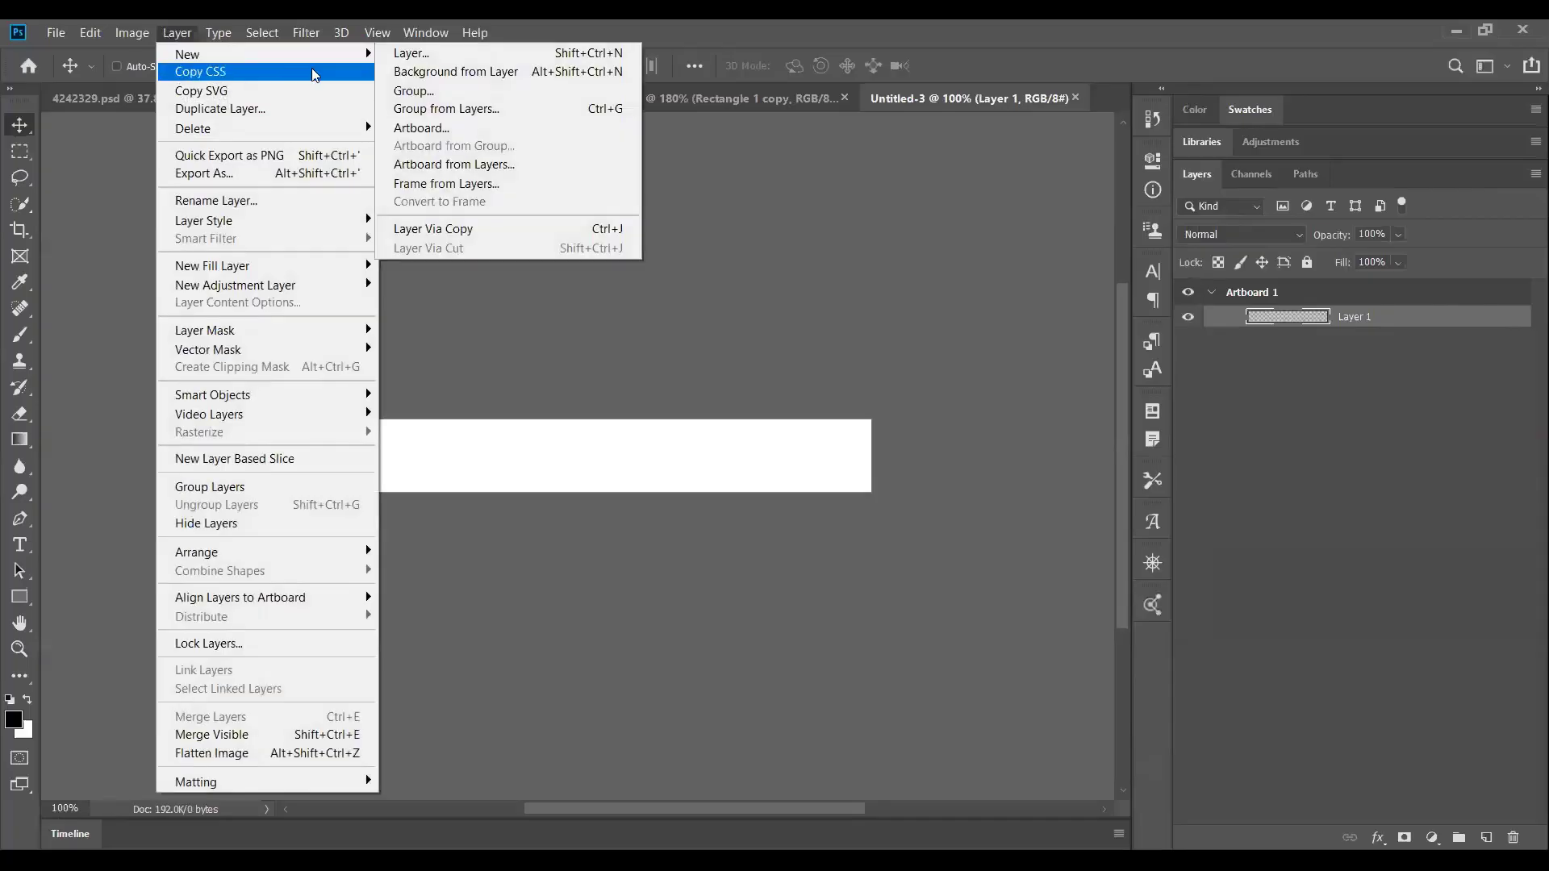
mouse_move(340, 58)
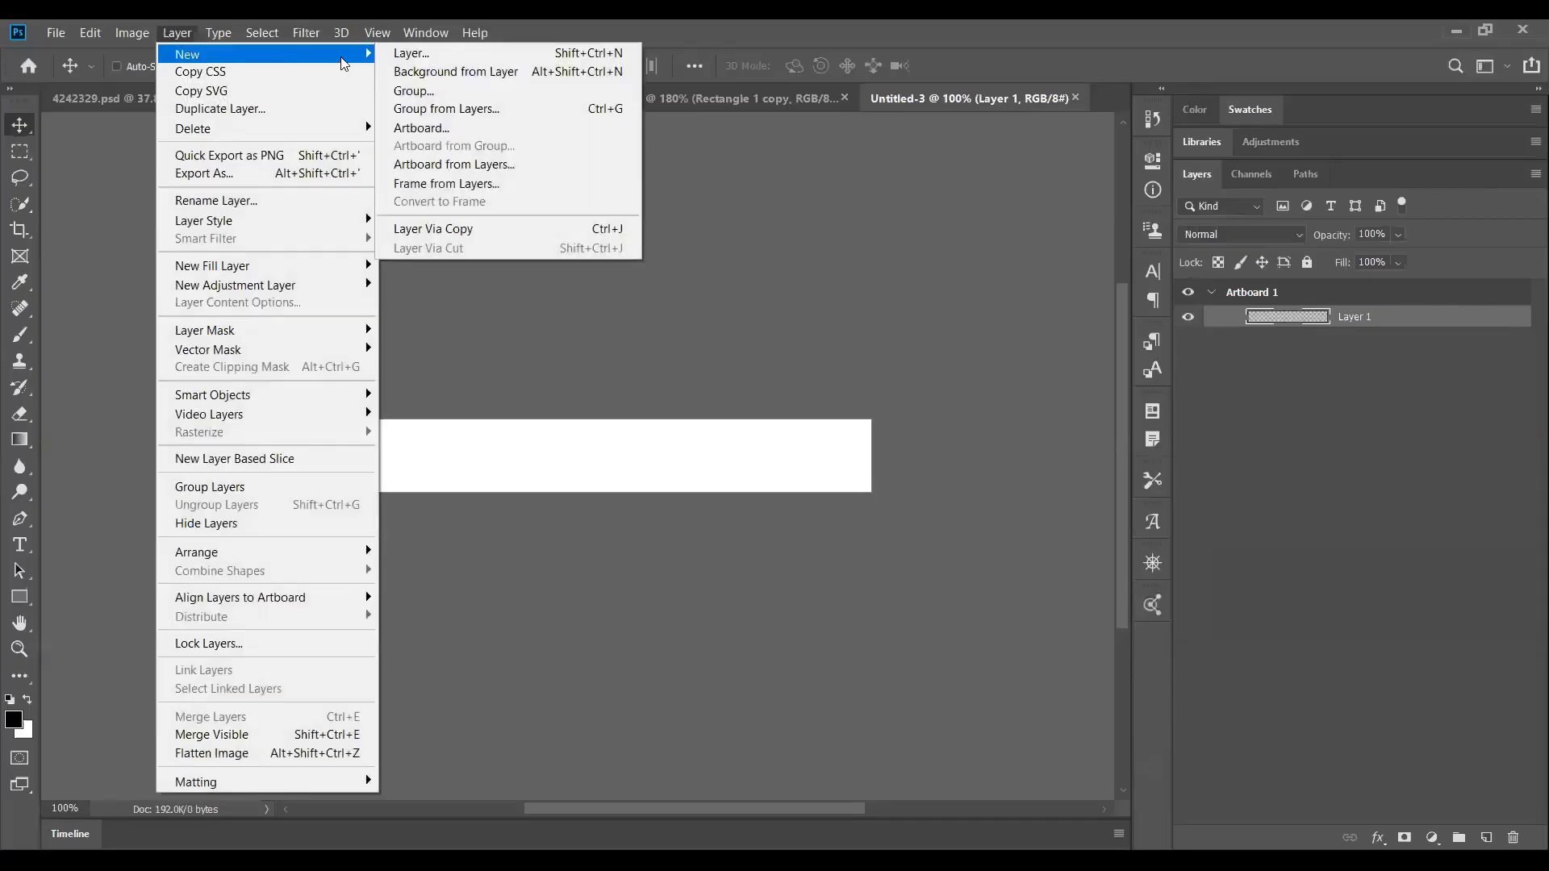
left_click(418, 129)
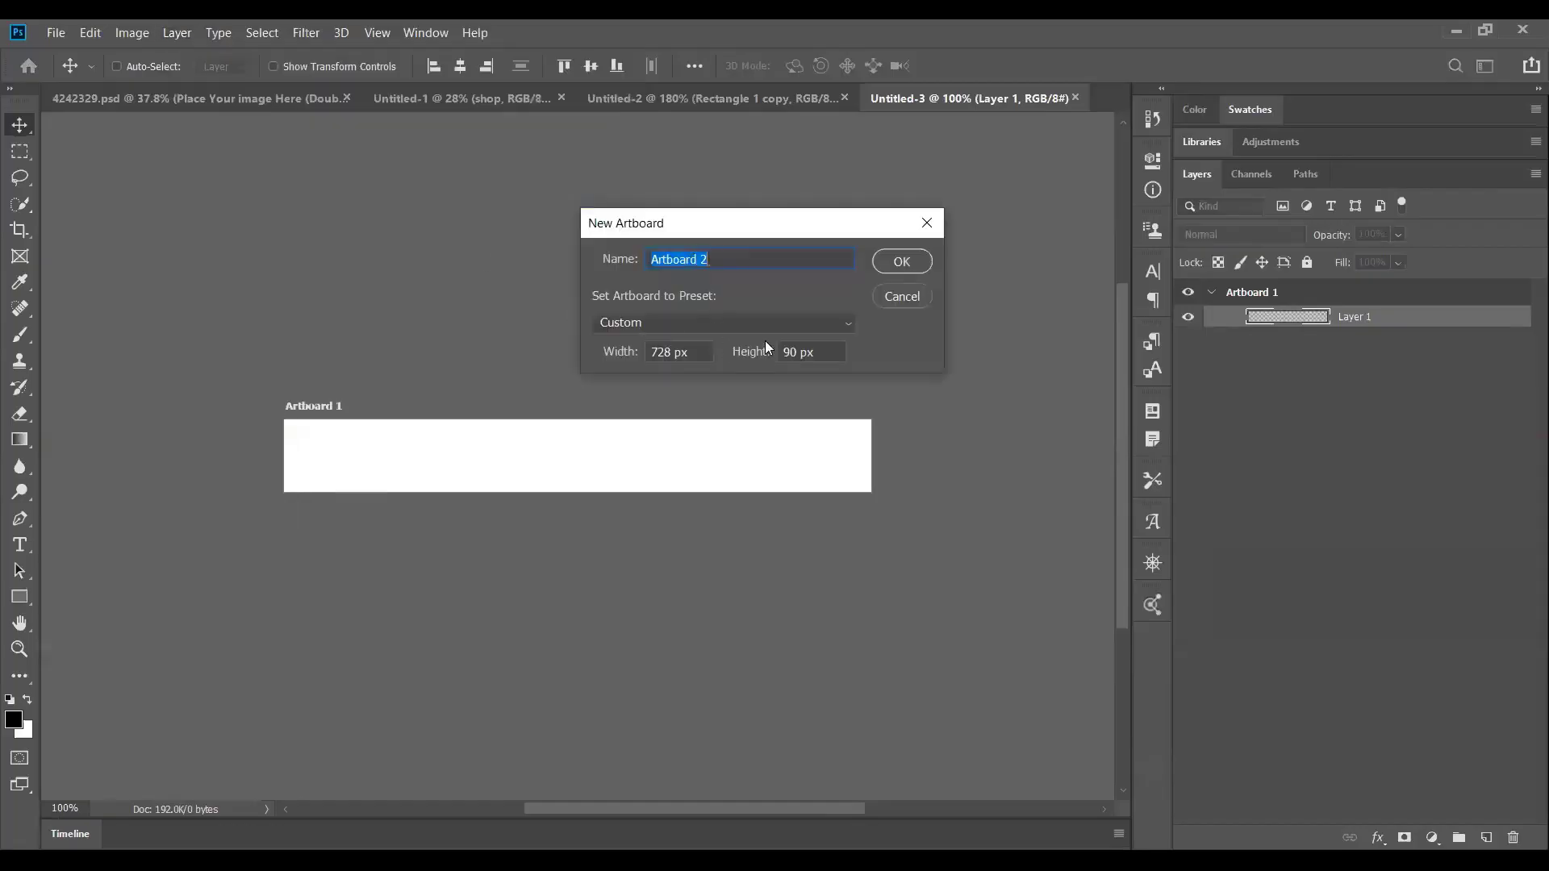
left_click(695, 350)
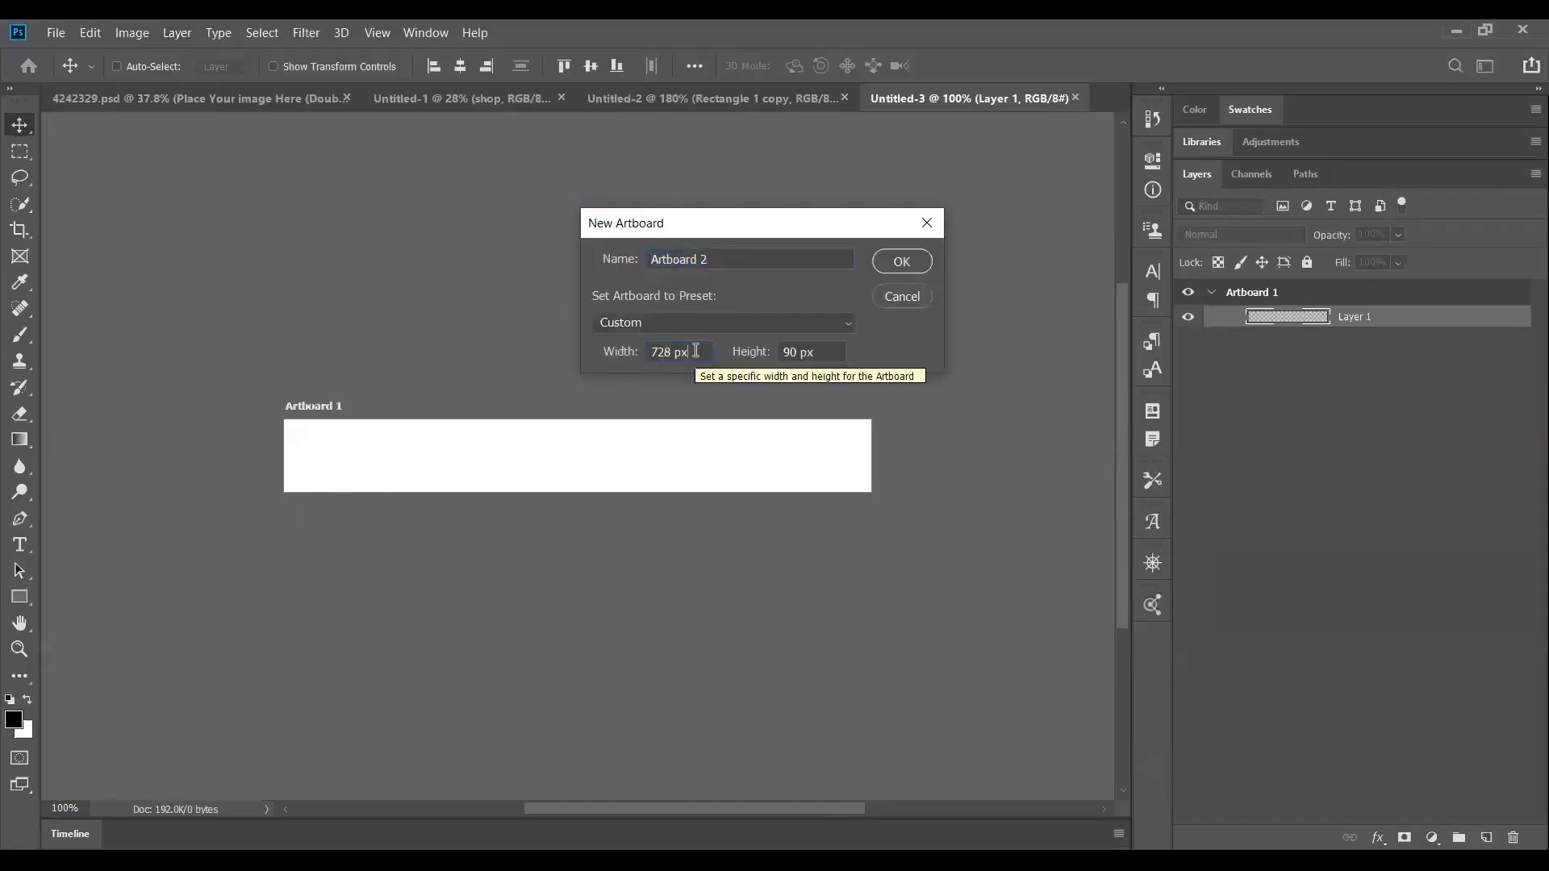
left_click_drag(695, 351, 553, 373)
type("4")
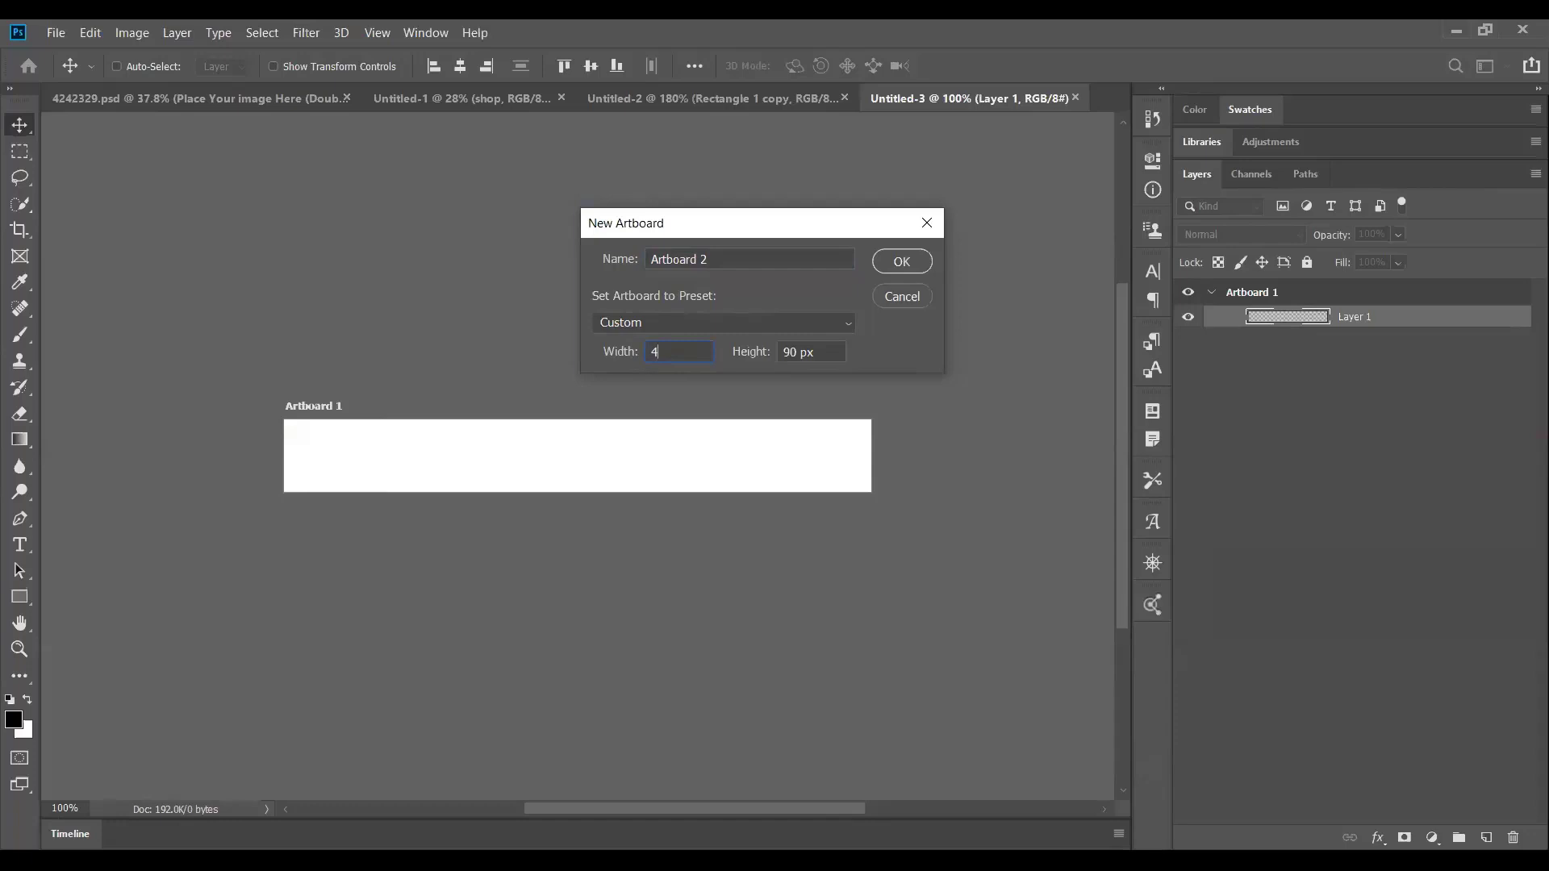
type("68")
key("Tab")
type("60")
key("Return")
key("ctrl+0")
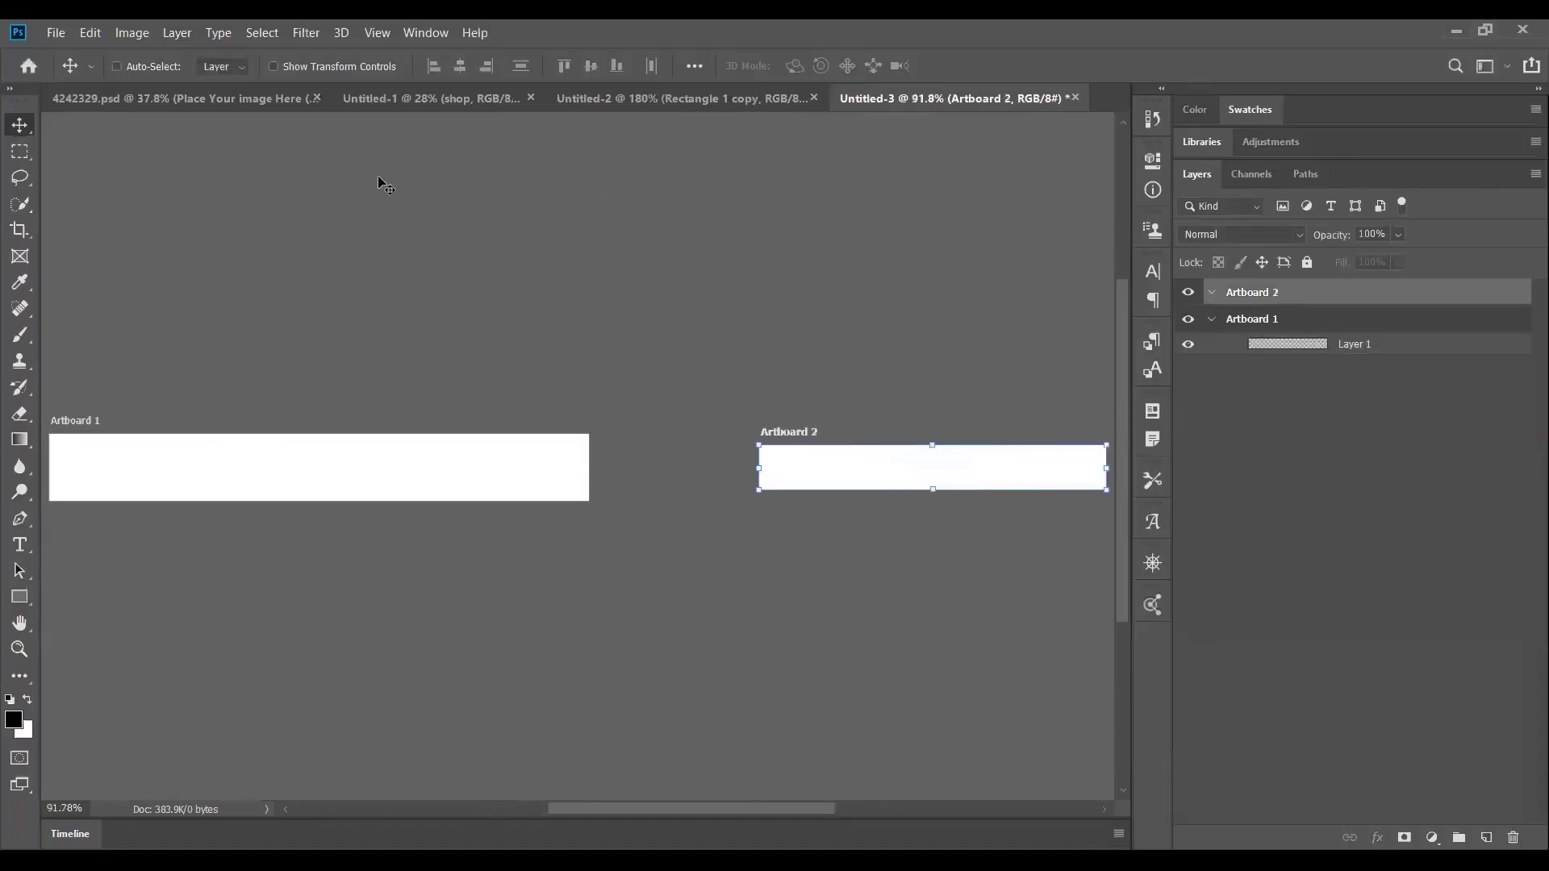
Add a third artboard, Artboard 3, with a width of 300 px and a height of 600 px.
left_click(179, 33)
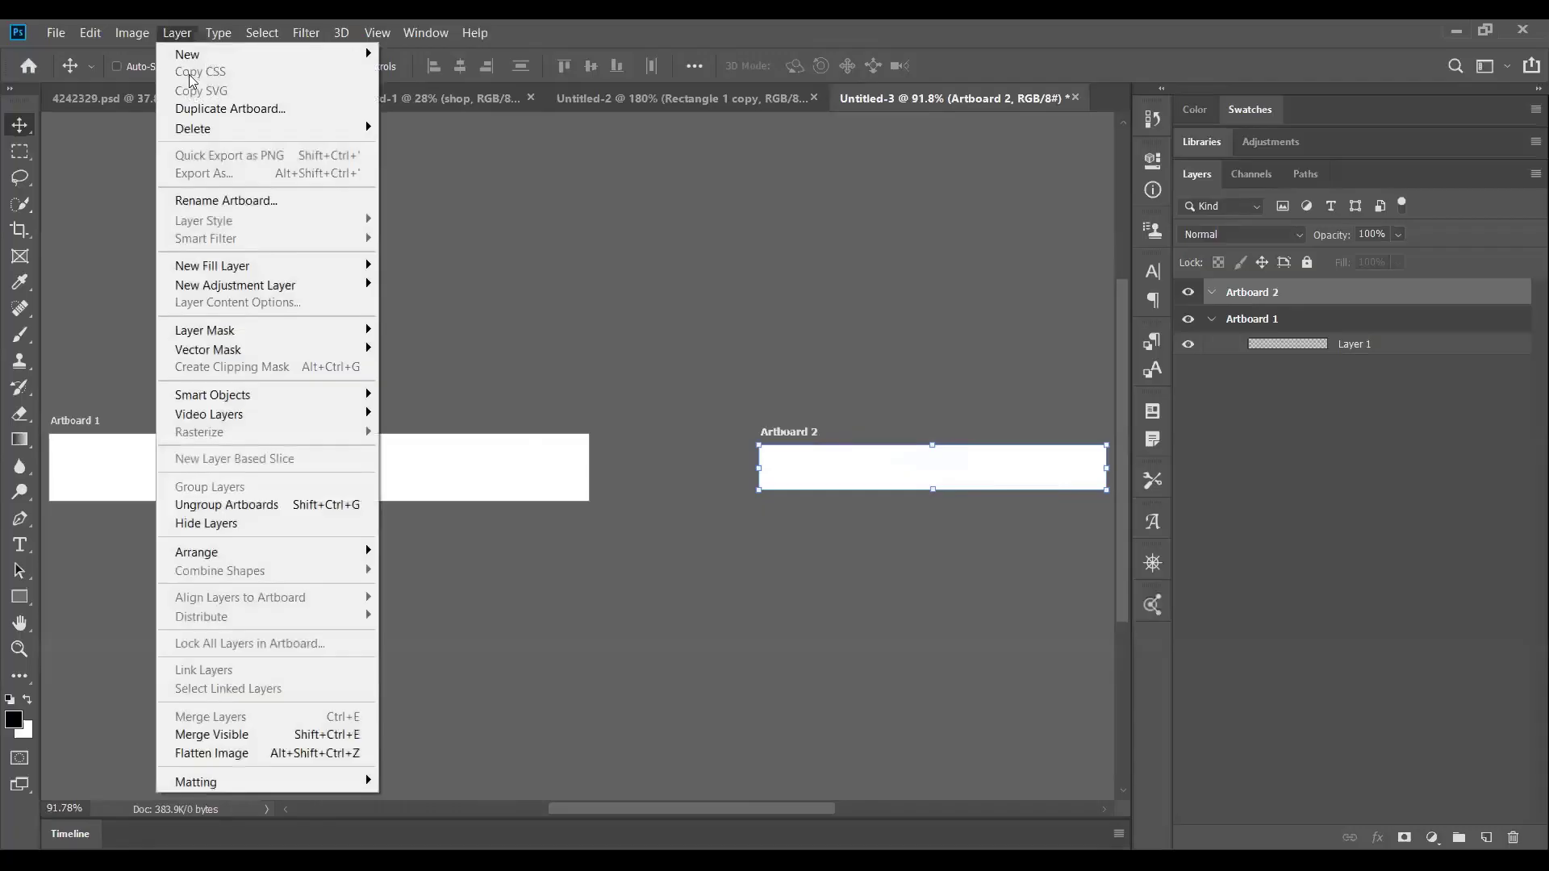
mouse_move(259, 56)
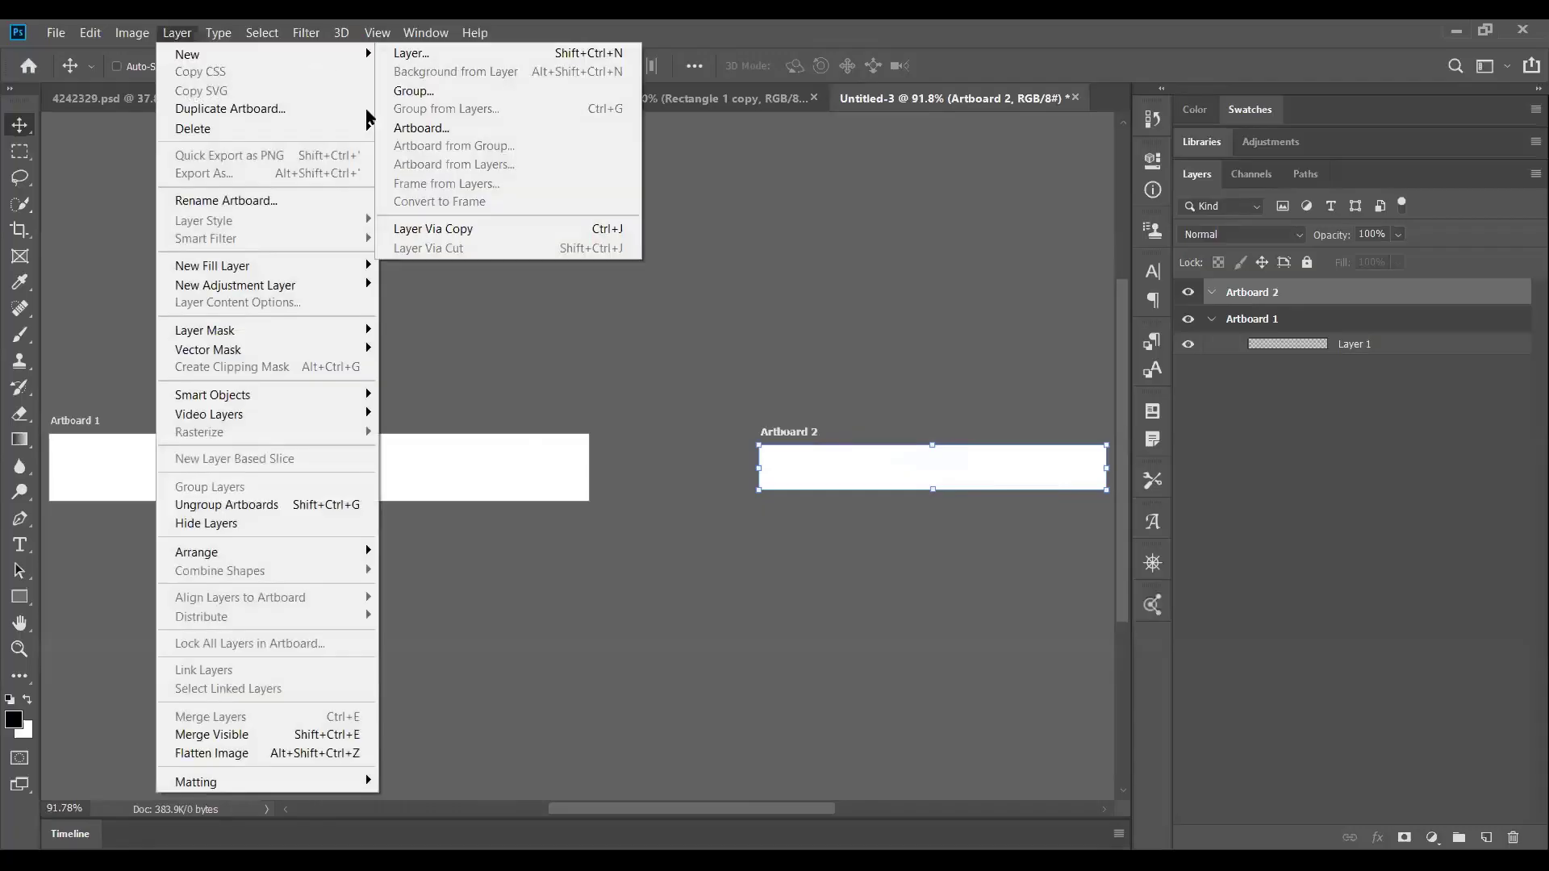
left_click(420, 128)
left_click(684, 351)
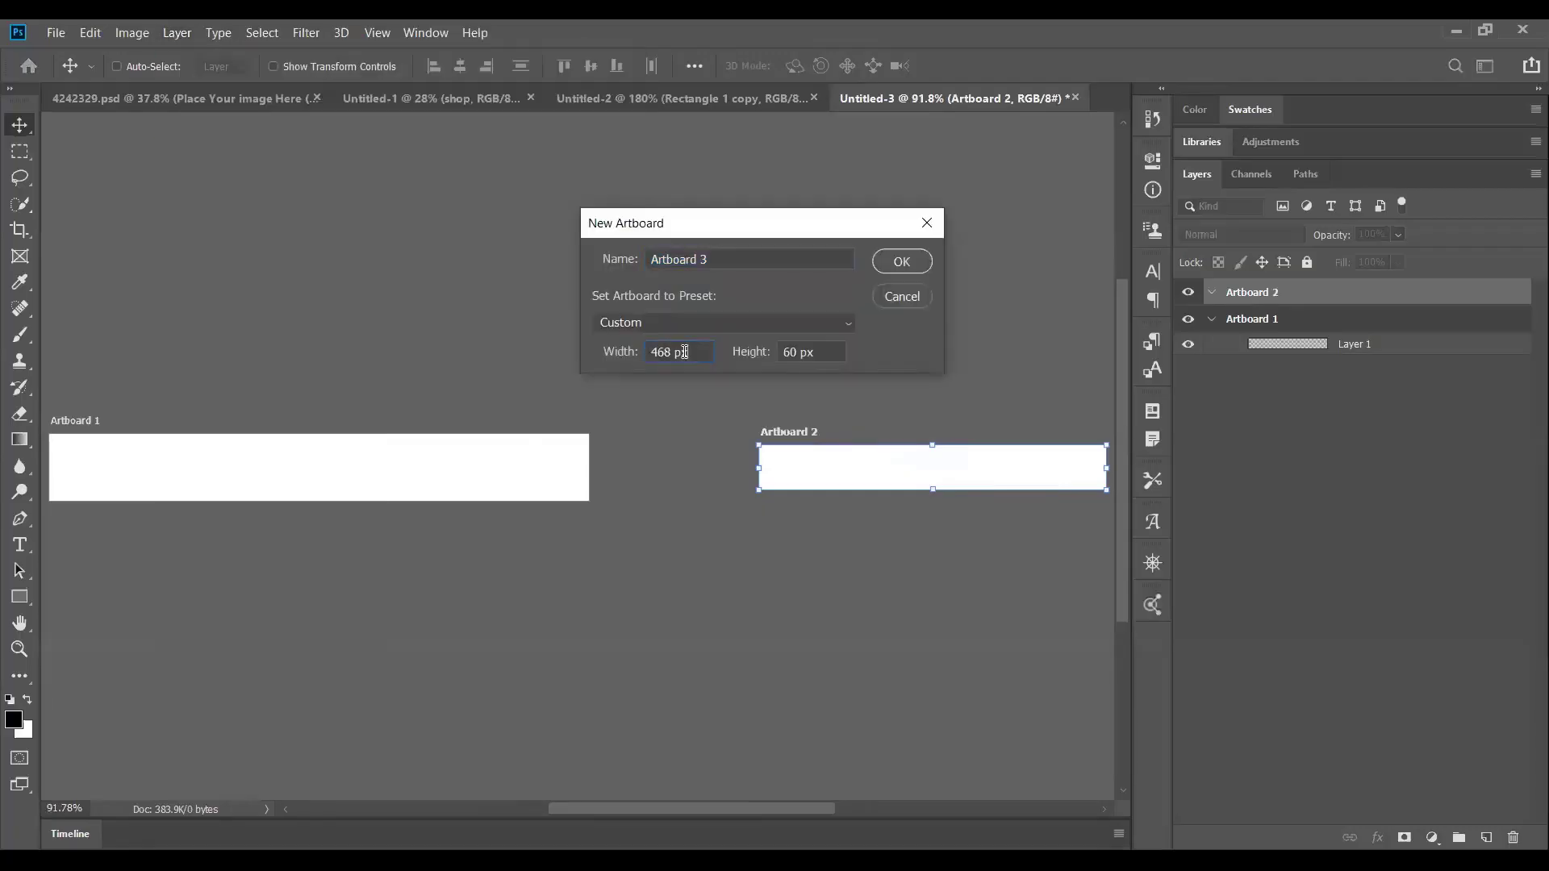
left_click_drag(684, 352, 592, 340)
type("322")
key("Tab")
key("shift+Tab")
type("300")
key("Tab")
type("600")
key("Return")
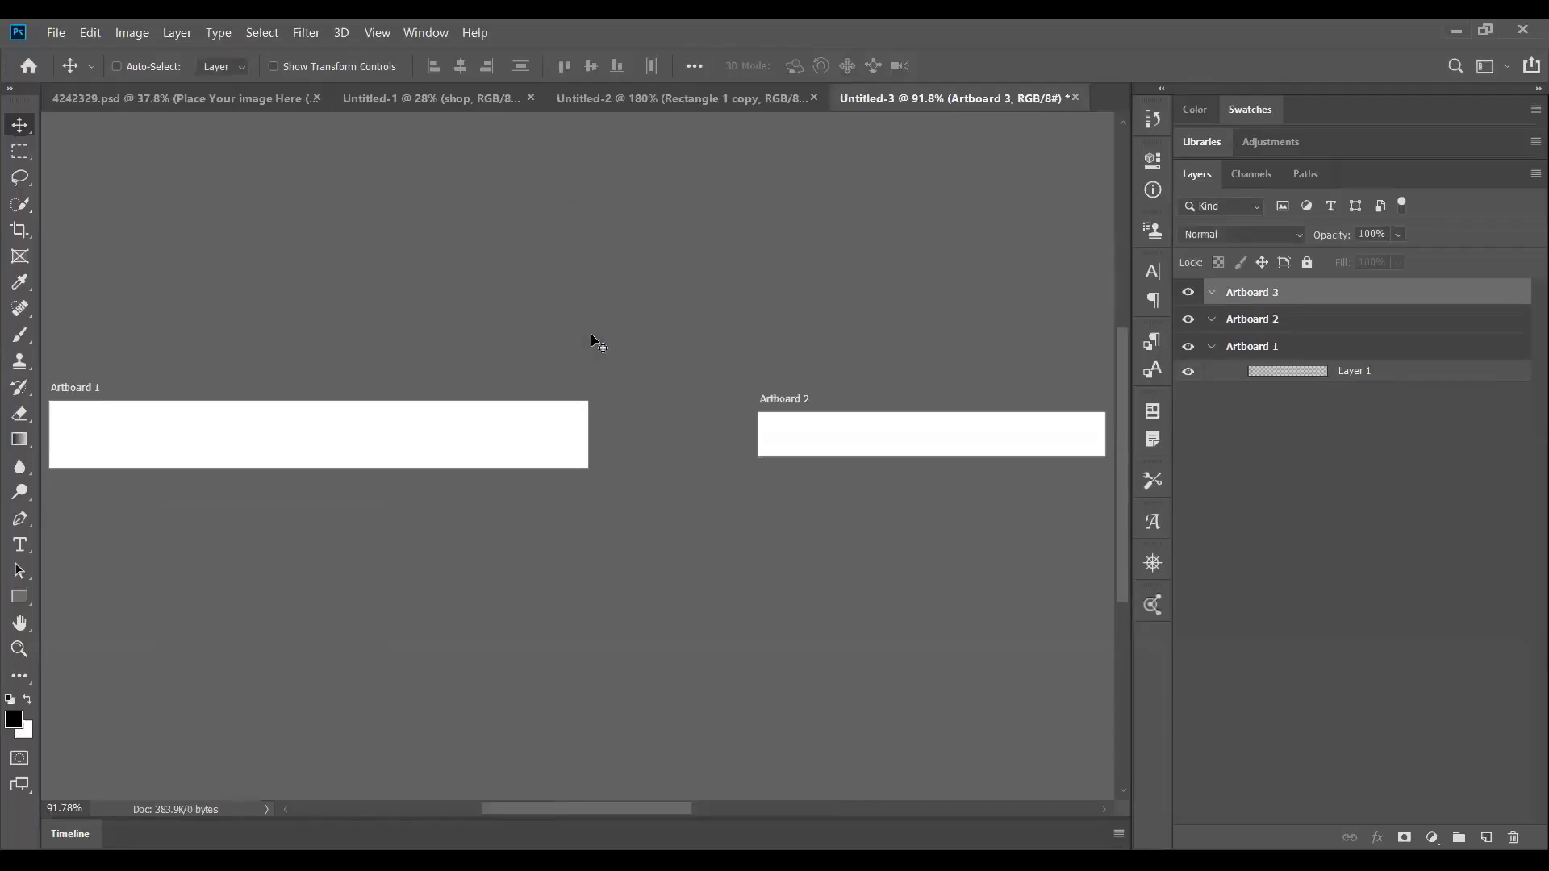
scroll(591, 371, "down", 3)
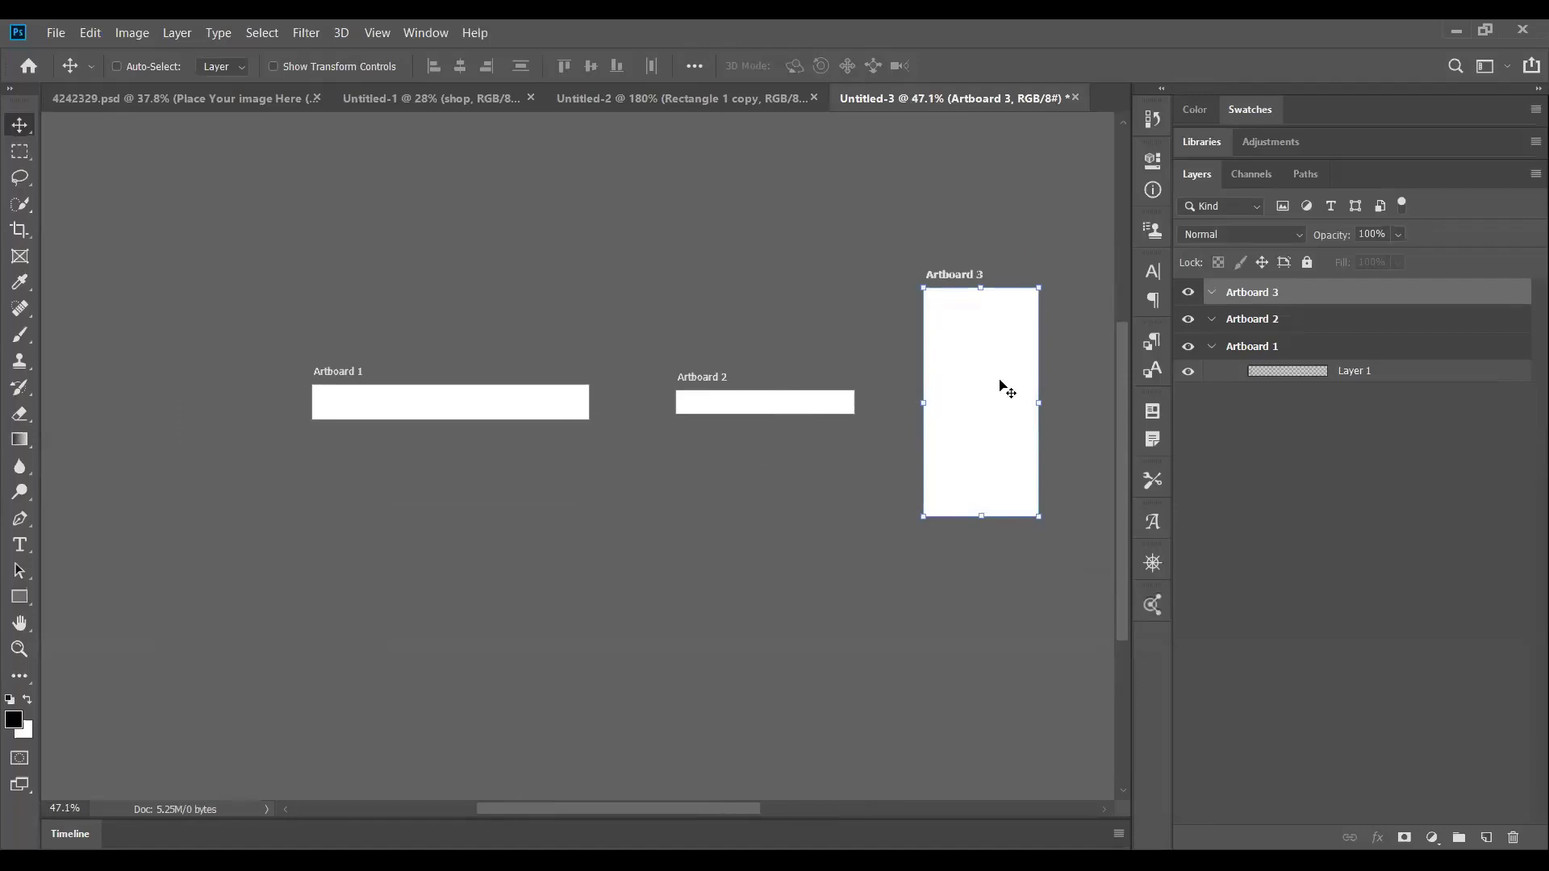
Add a fourth artboard, Artboard 4, measuring 300 x 300 px.
left_click(177, 33)
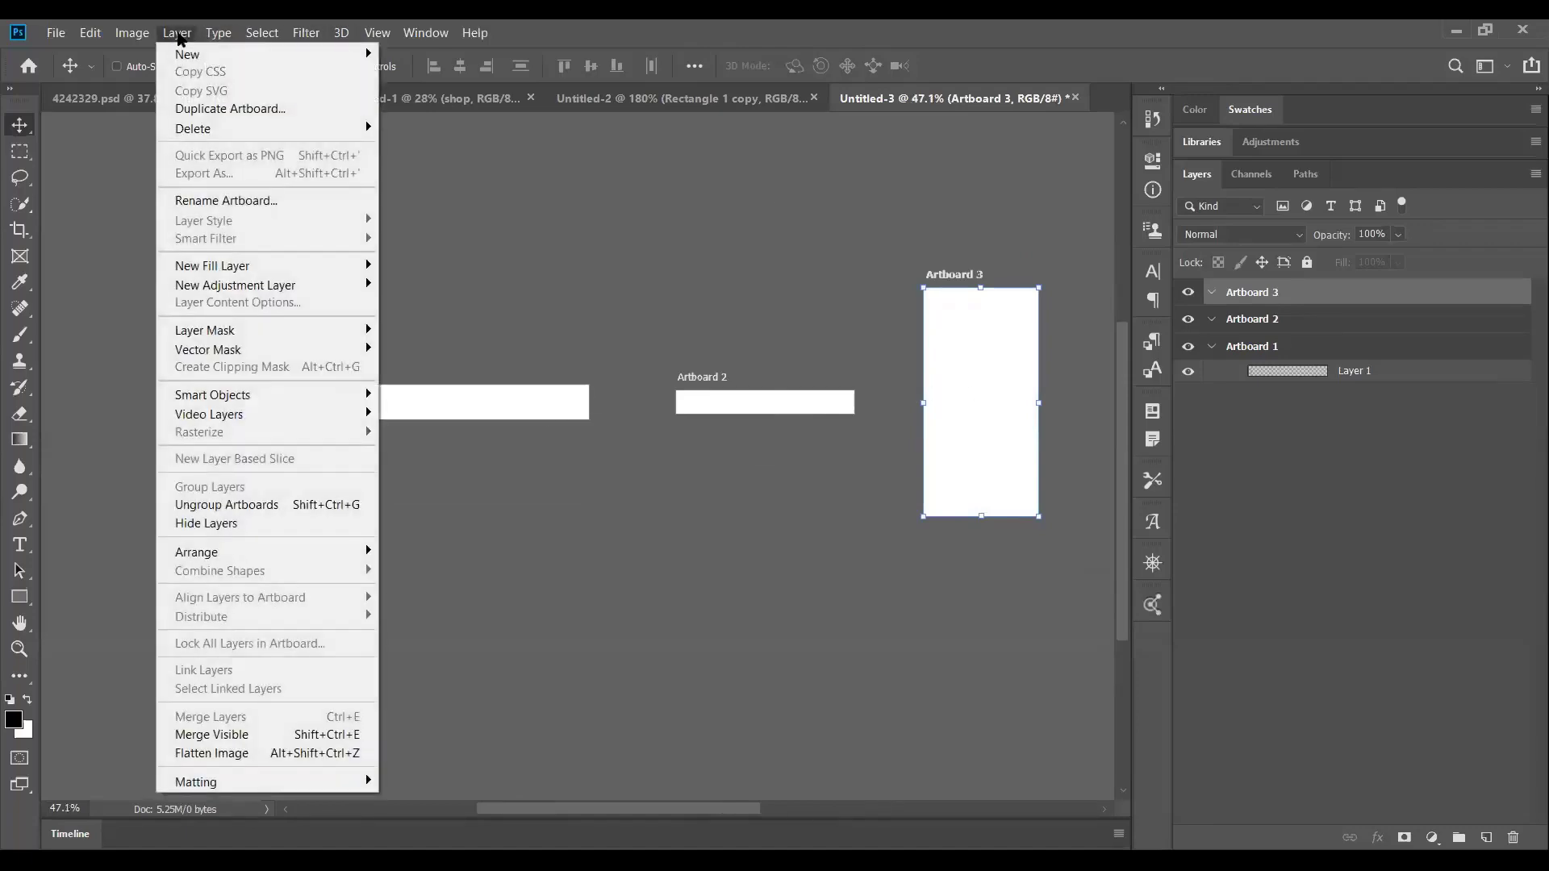
mouse_move(244, 56)
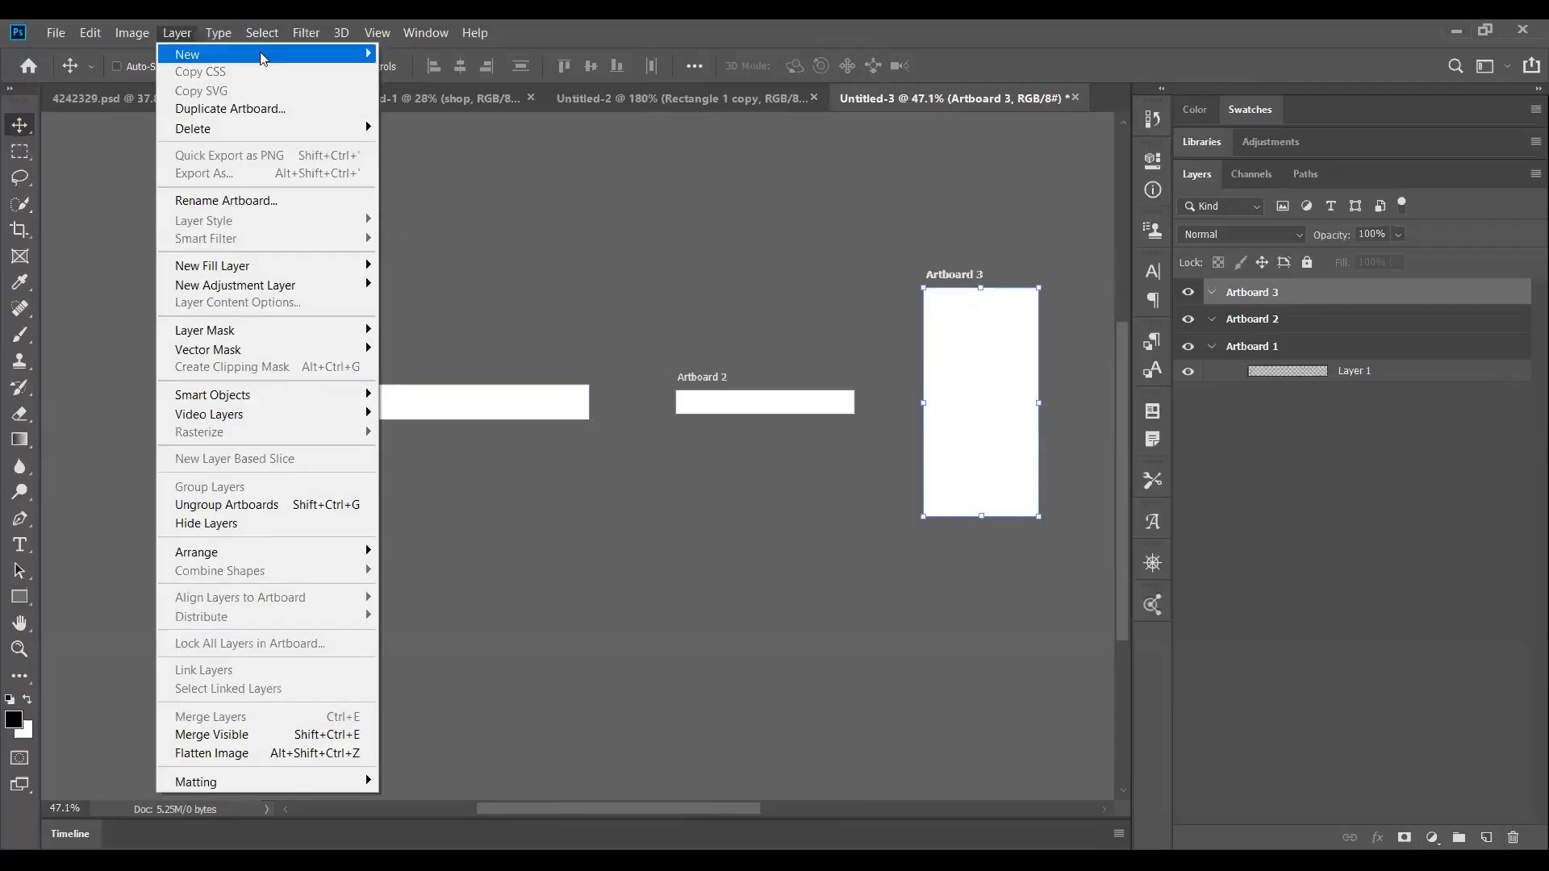
mouse_move(355, 54)
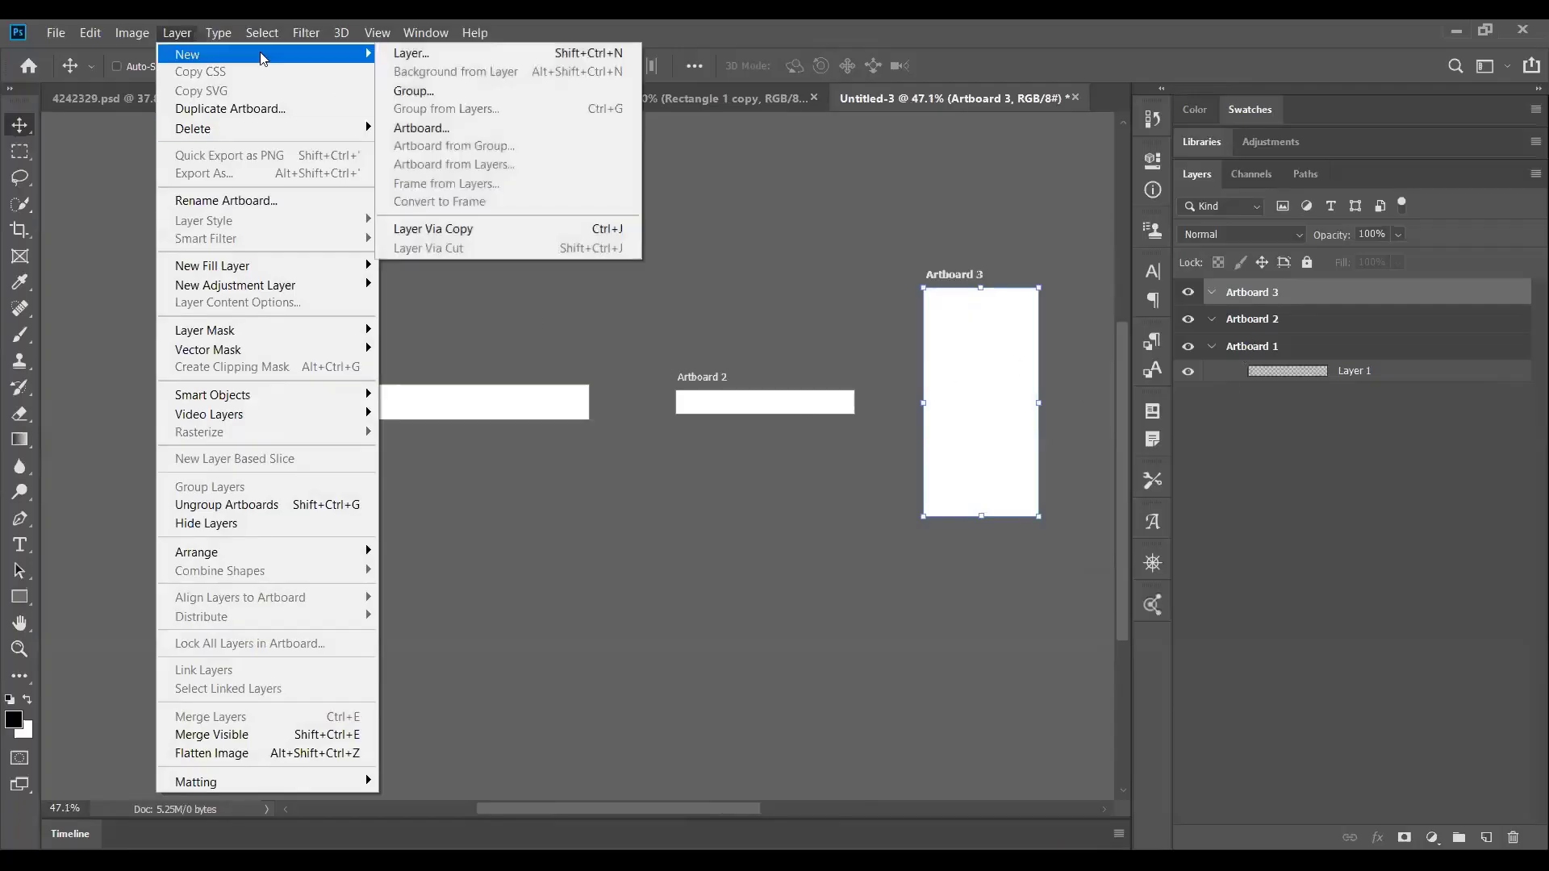
left_click(400, 131)
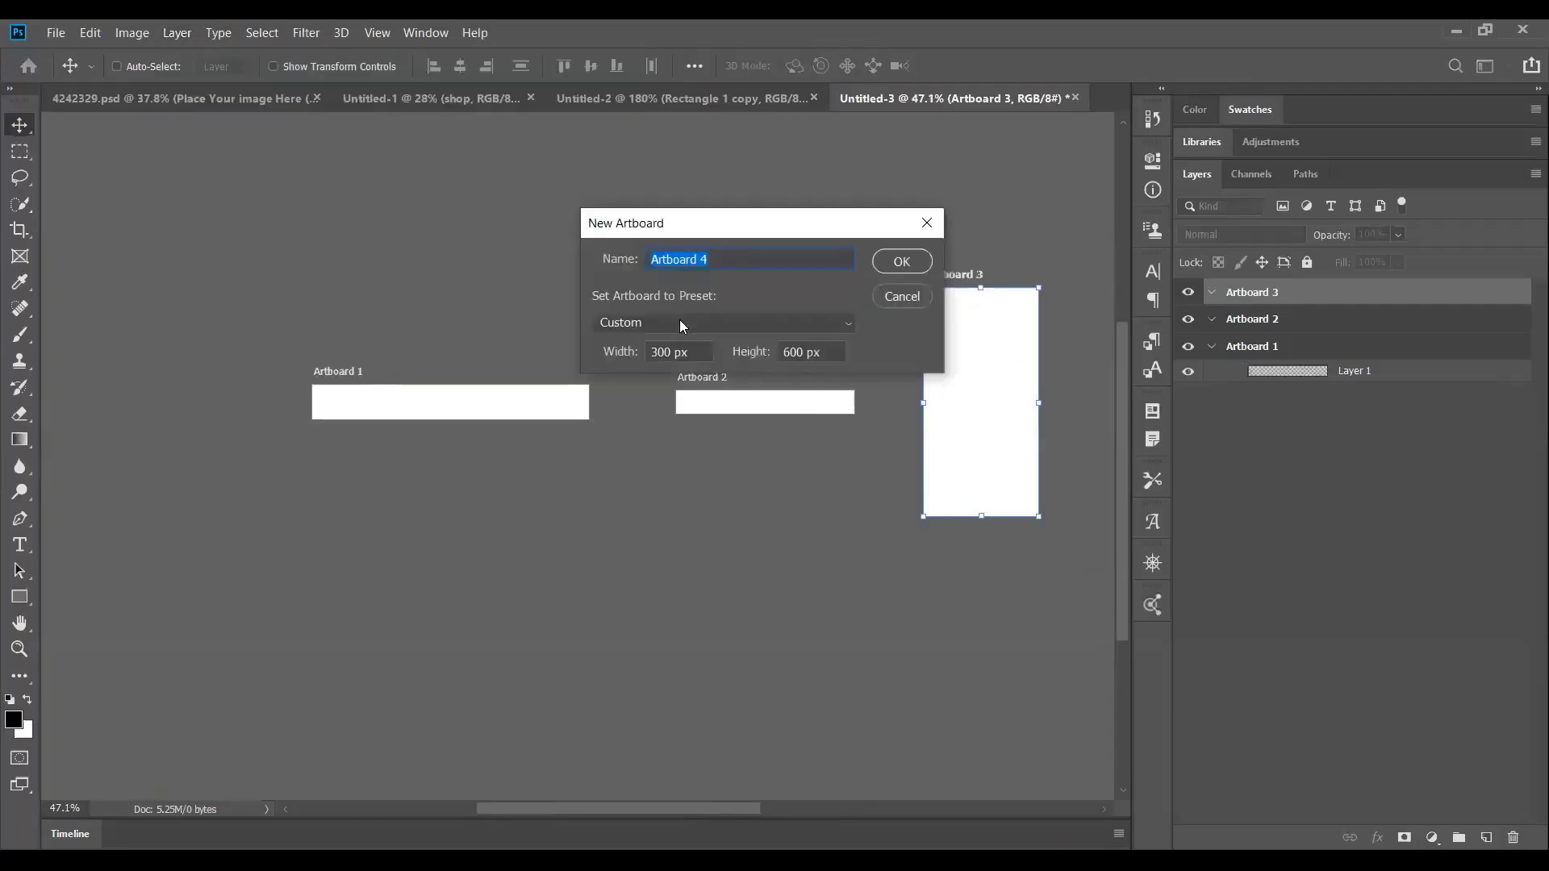
left_click(826, 348)
type("300")
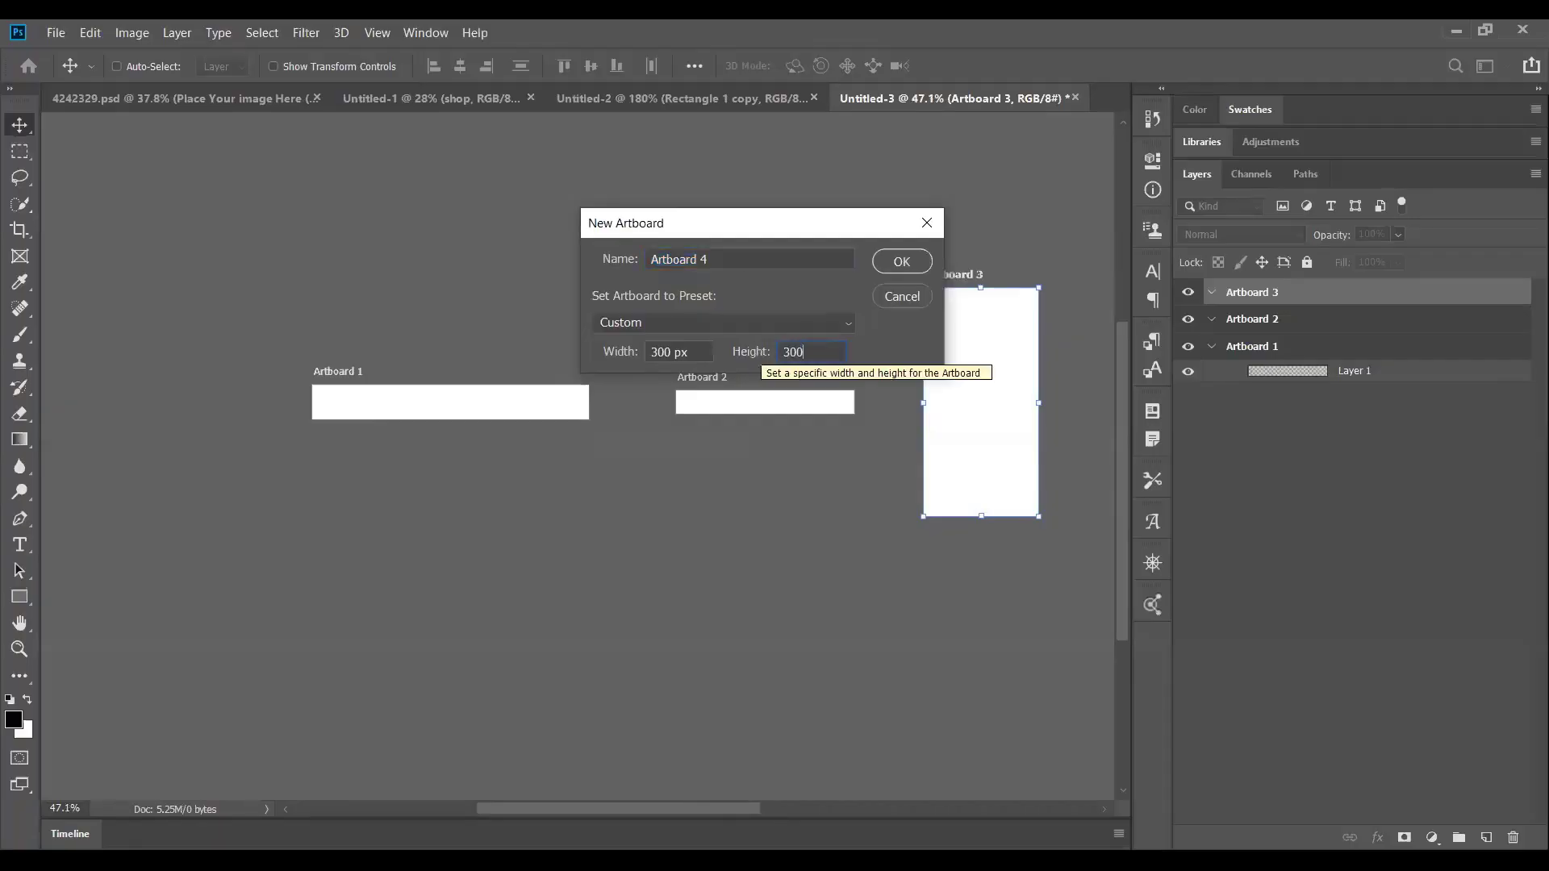
left_click(890, 262)
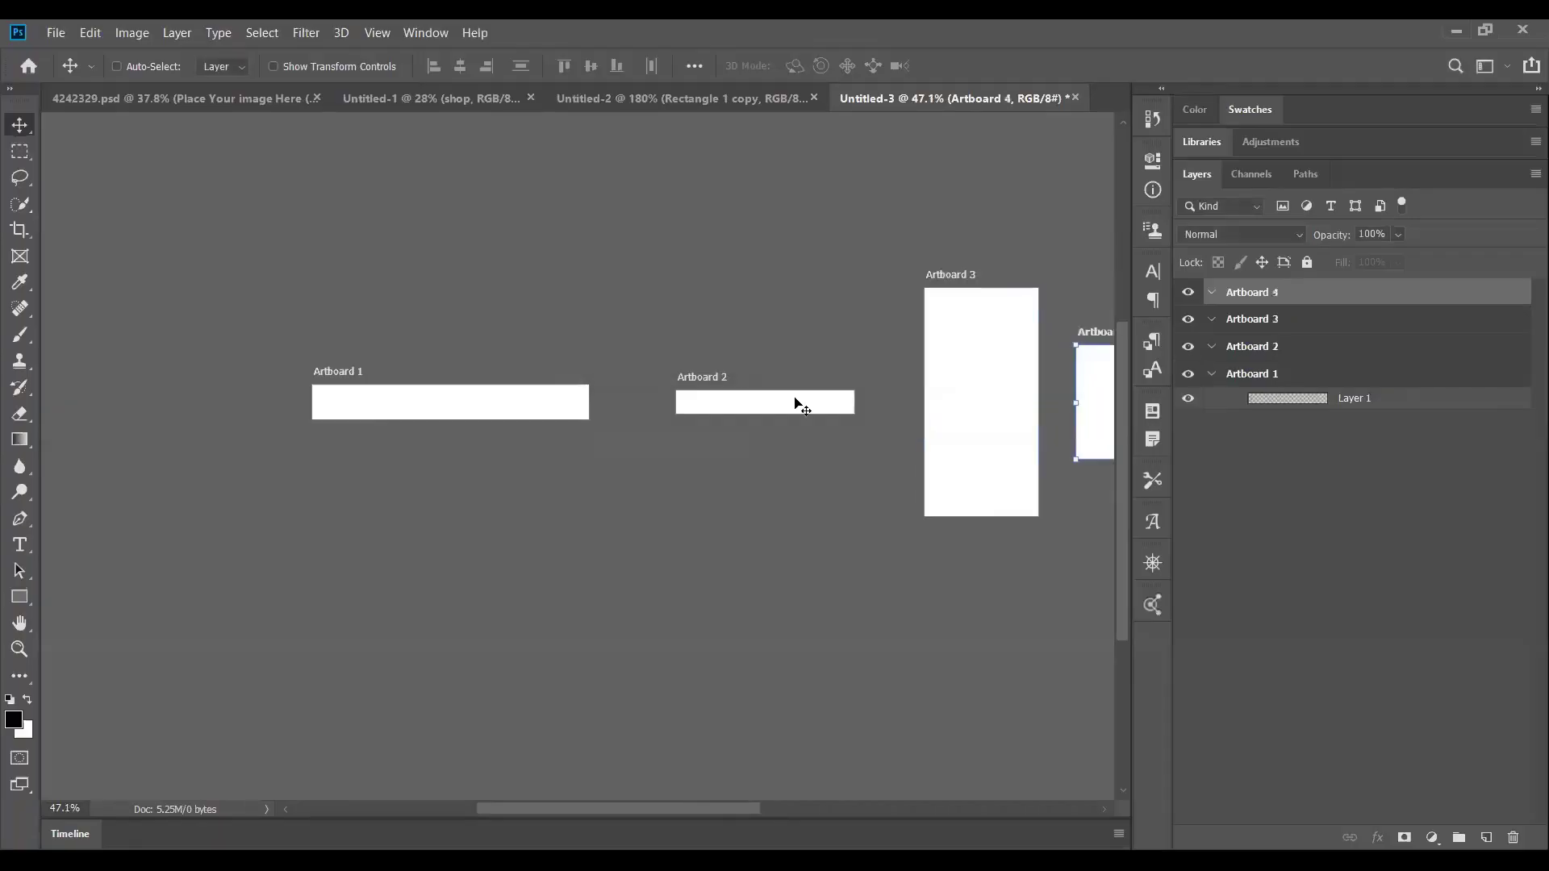
left_click_drag(890, 441, 581, 460)
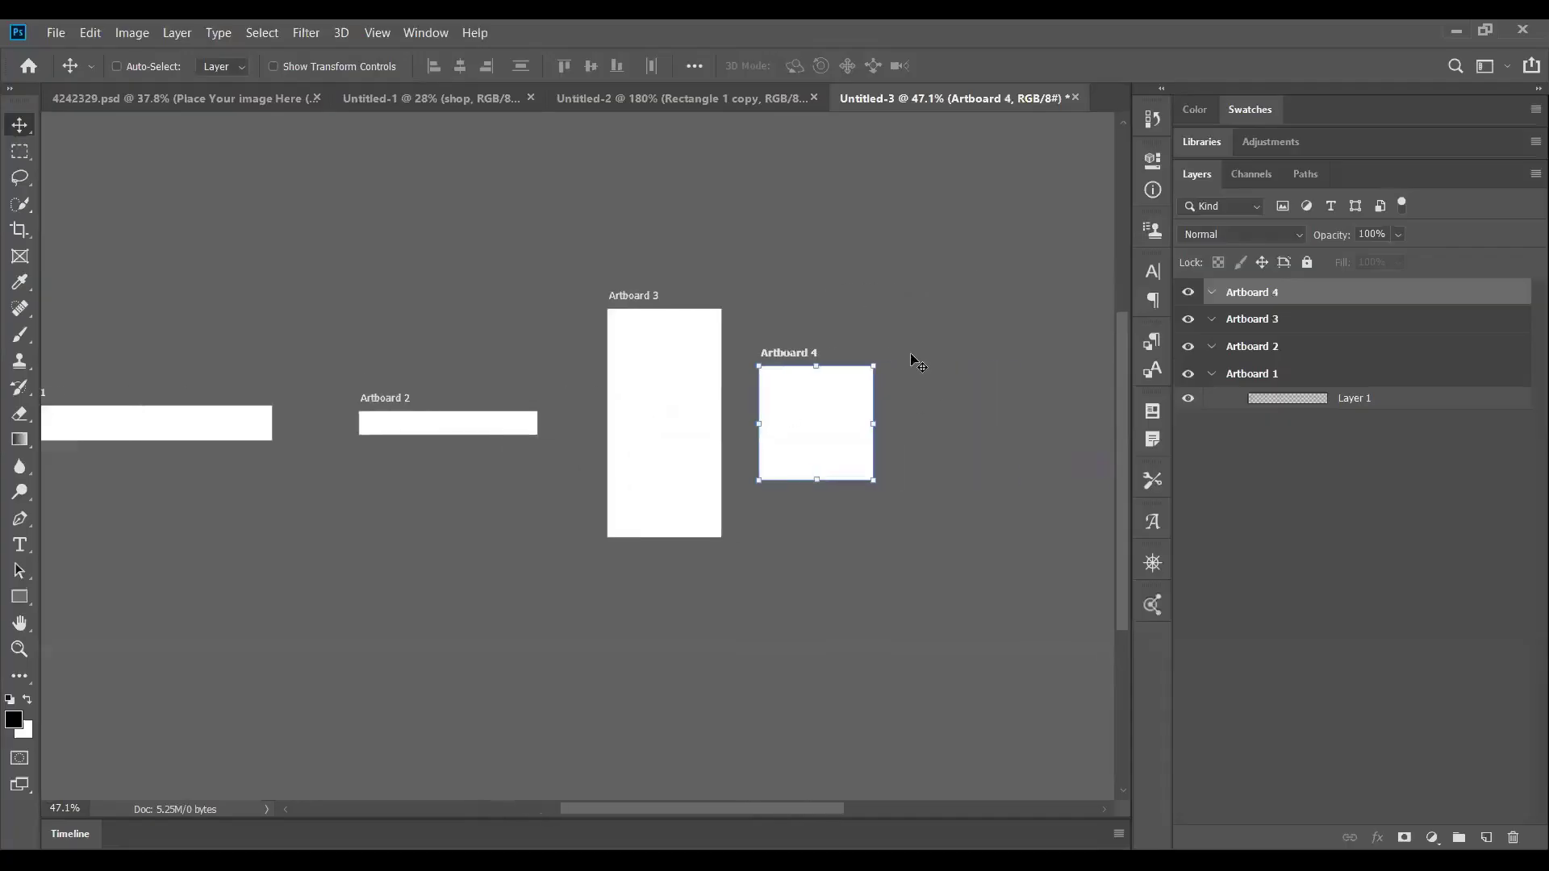
Collapse the shape group in Untitled-2 and select Layer 1 under Artboard 1 in Untitled-3.
left_click(1338, 377)
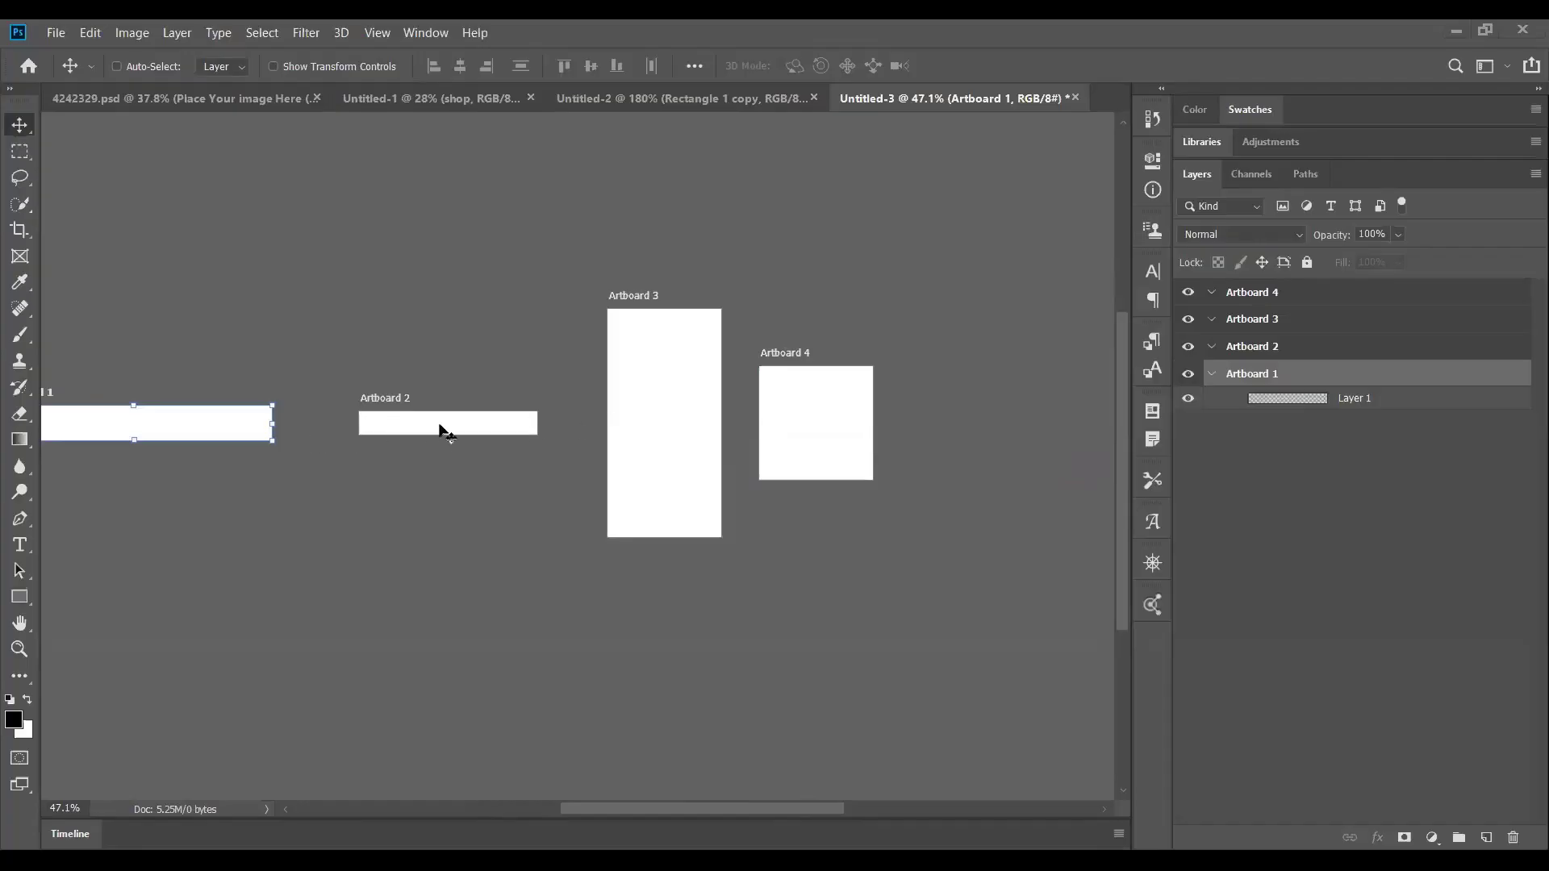
left_click(1274, 399)
left_click_drag(501, 511, 918, 510)
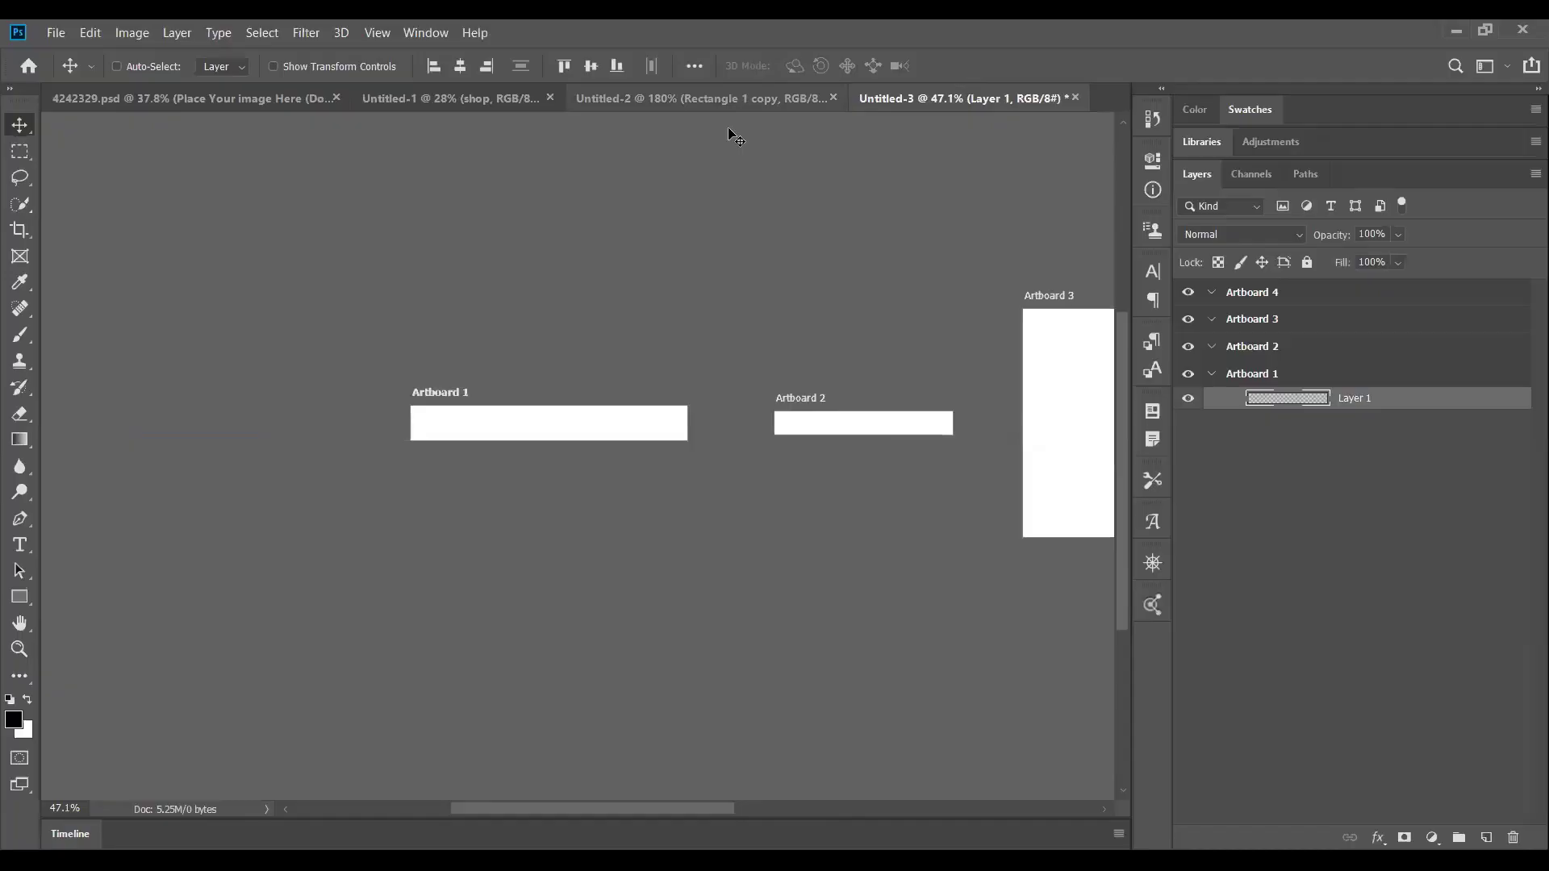
key("ctrl+shift+Tab")
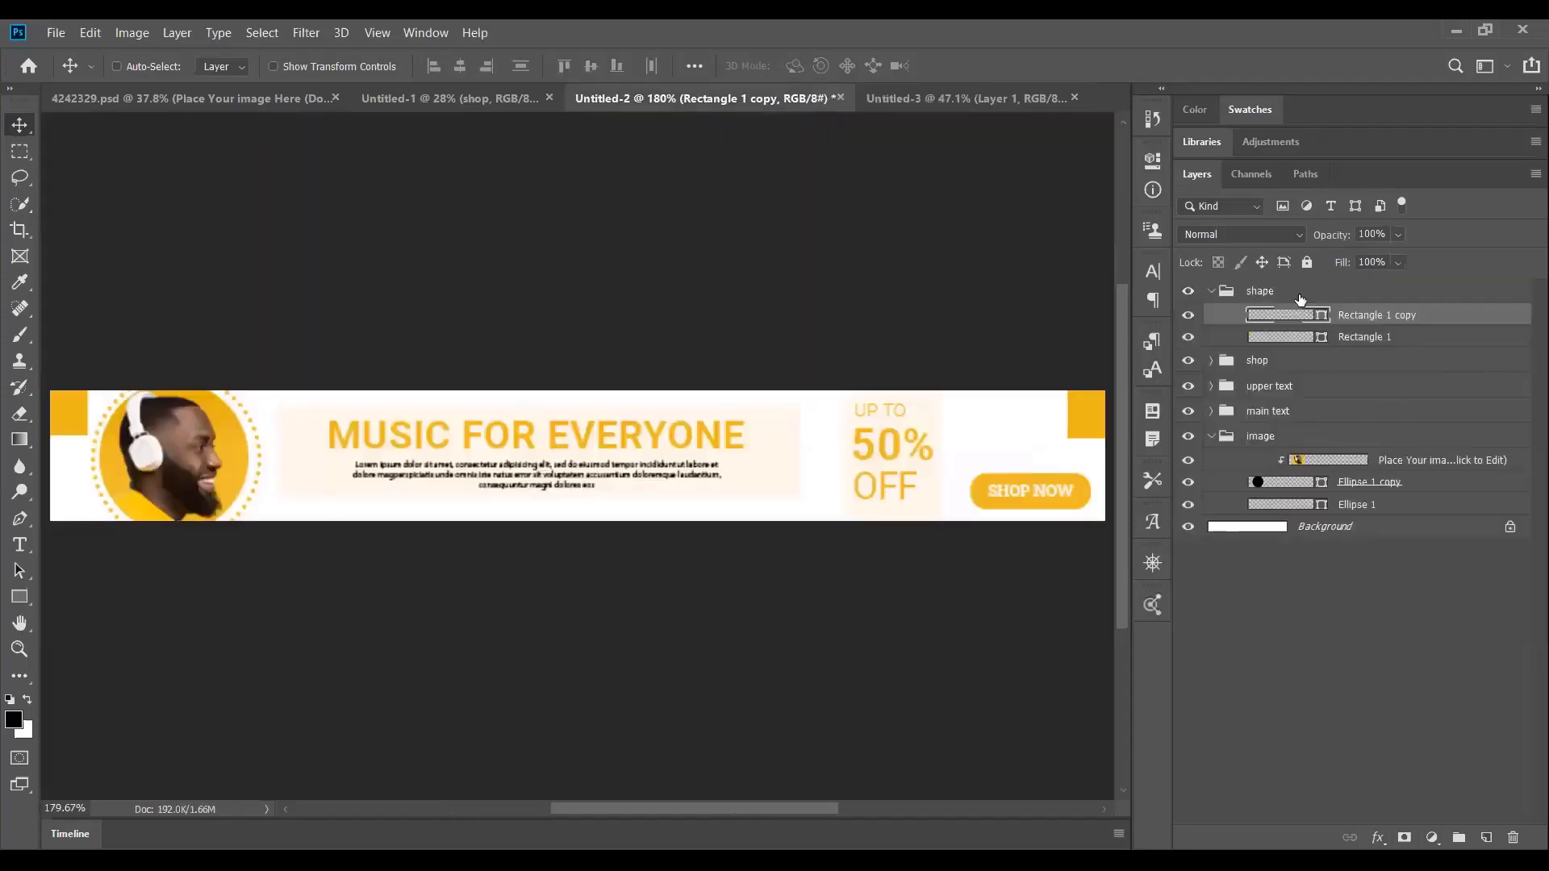
left_click(1212, 290)
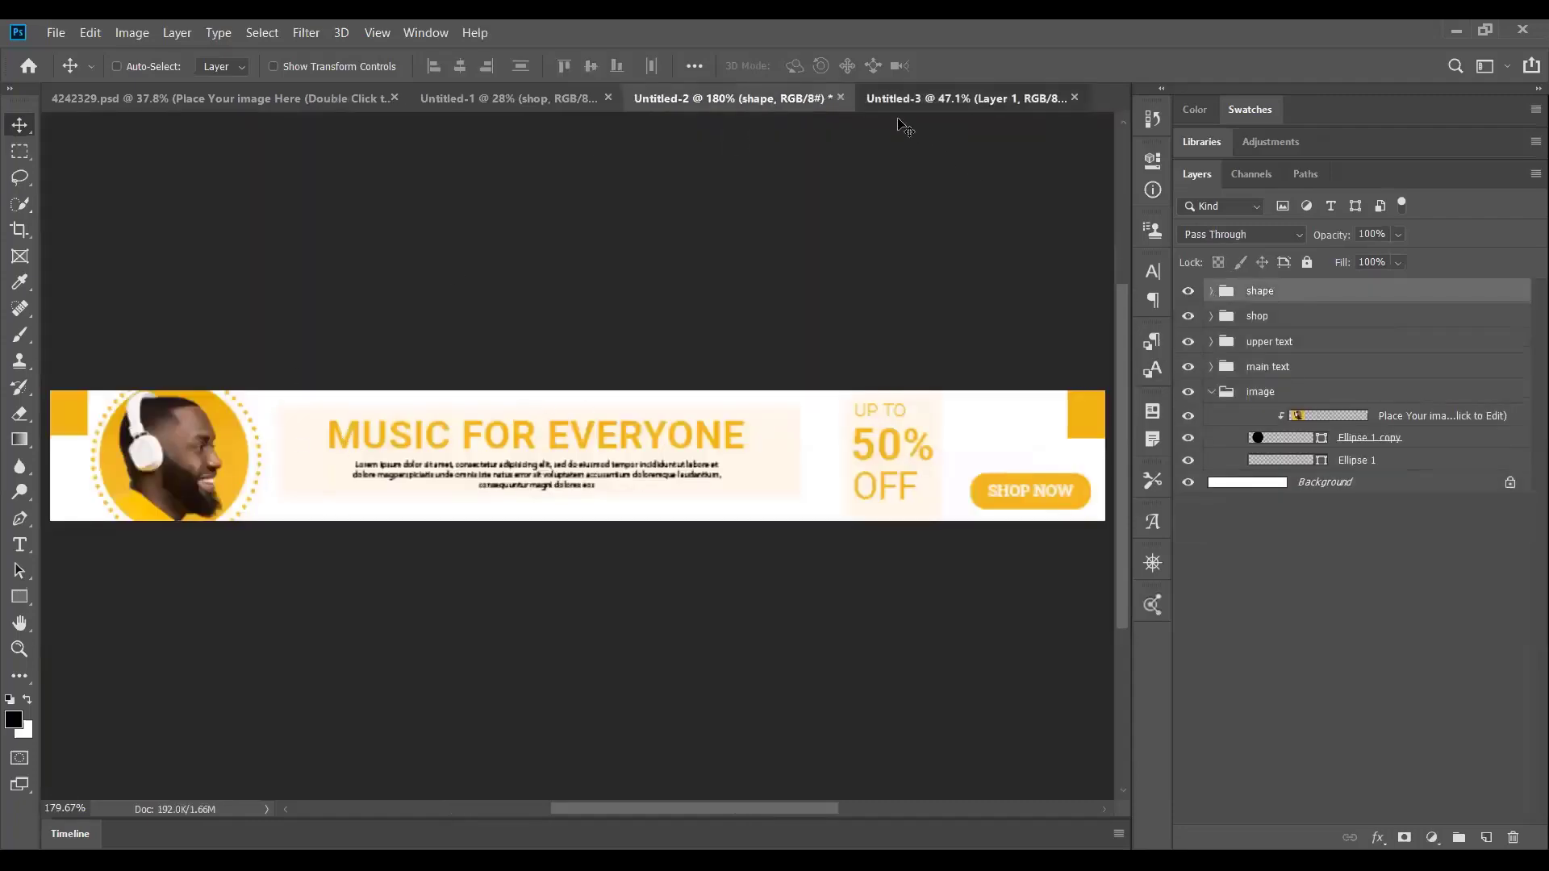
left_click(912, 98)
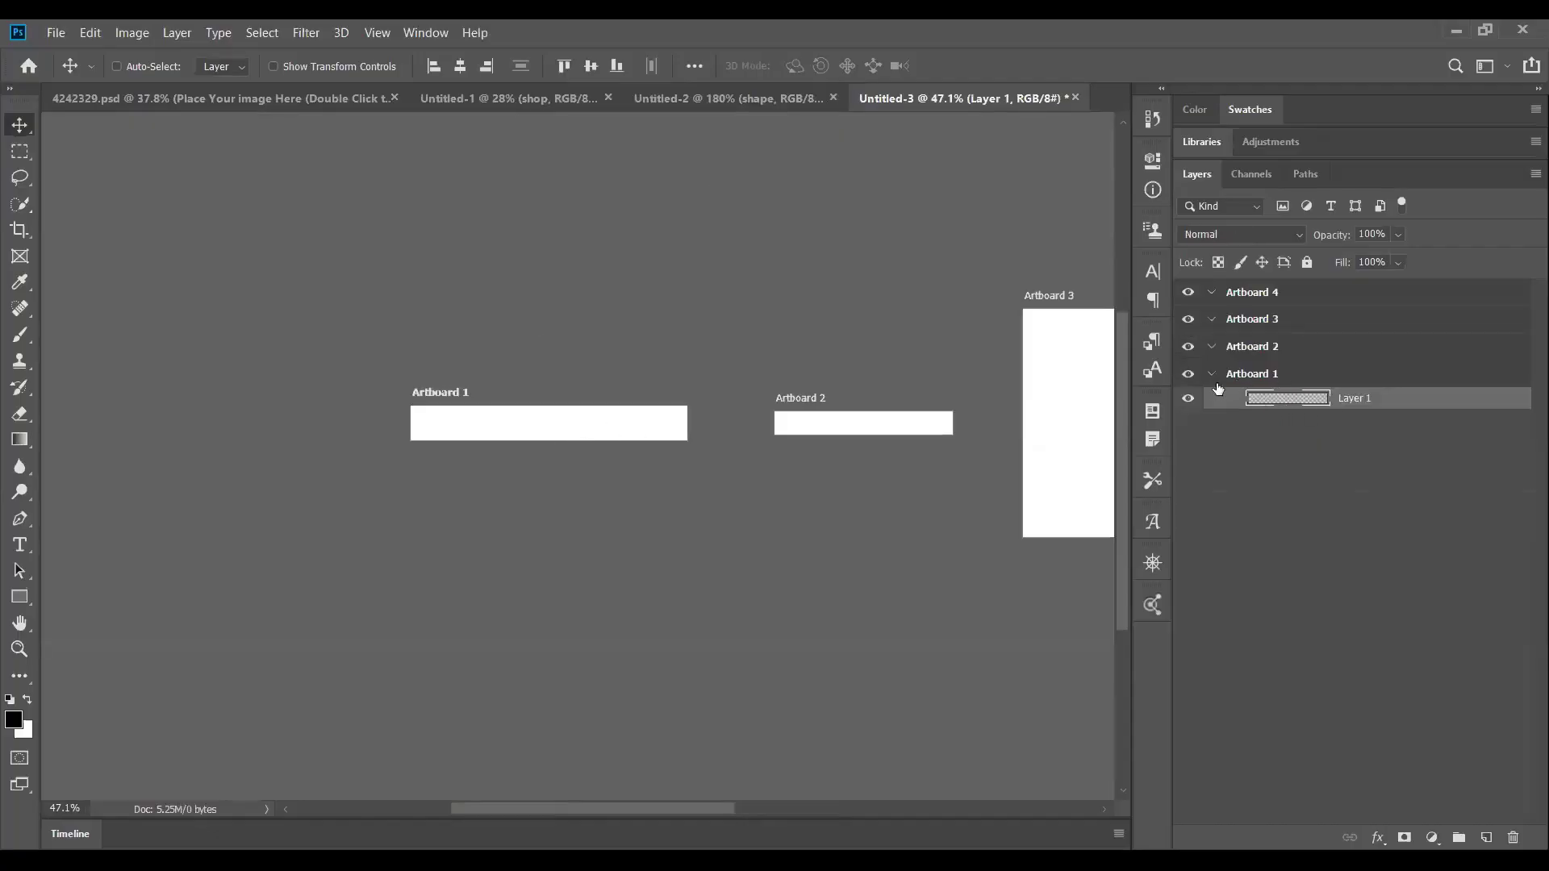
left_click(1234, 383)
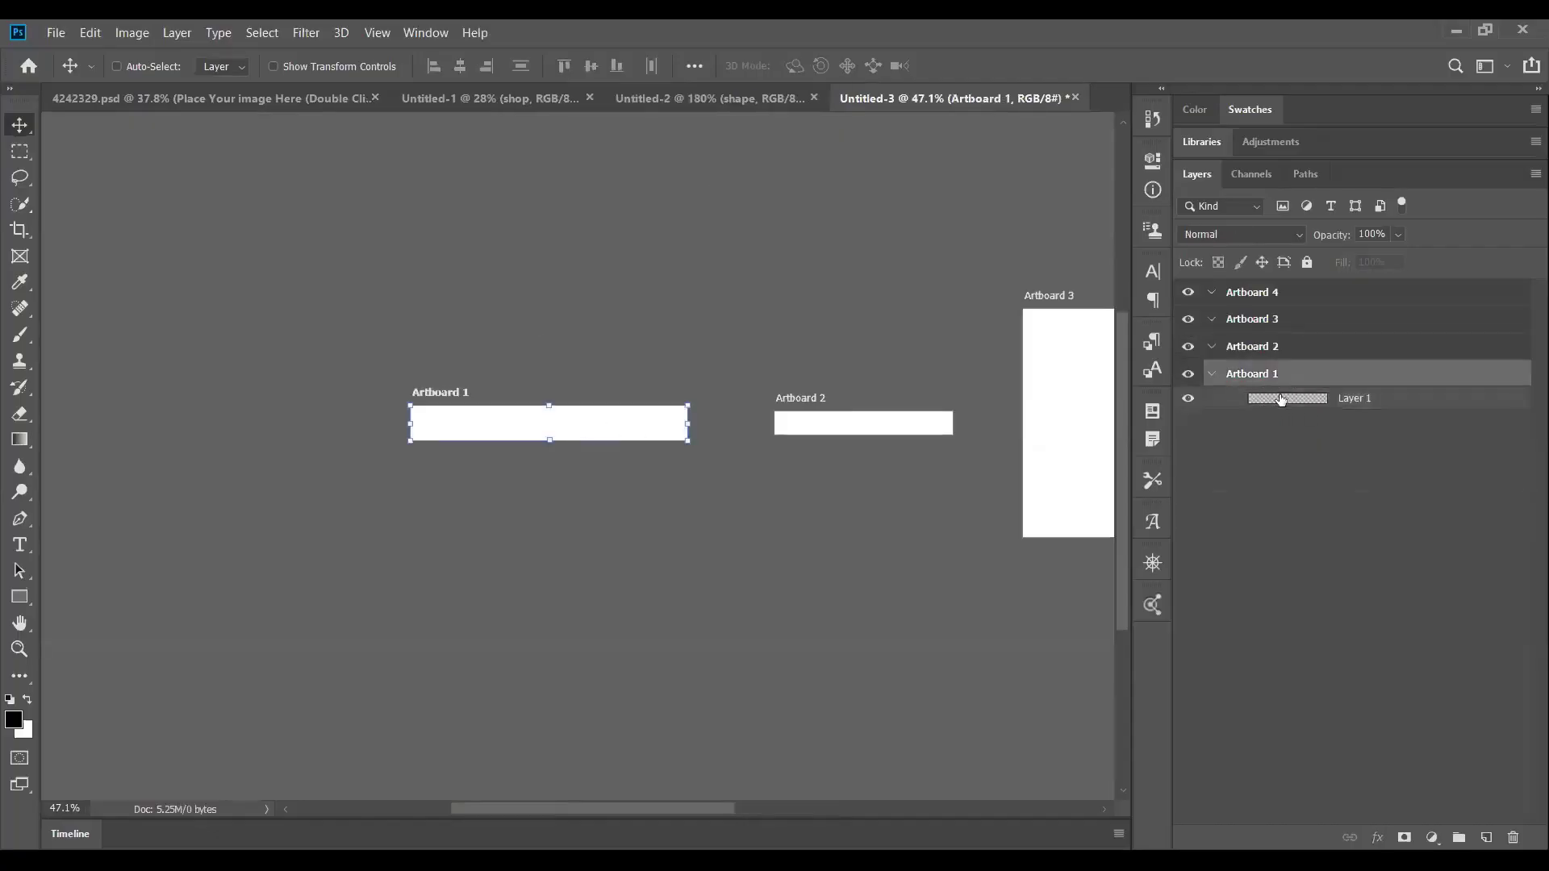
left_click(1264, 397)
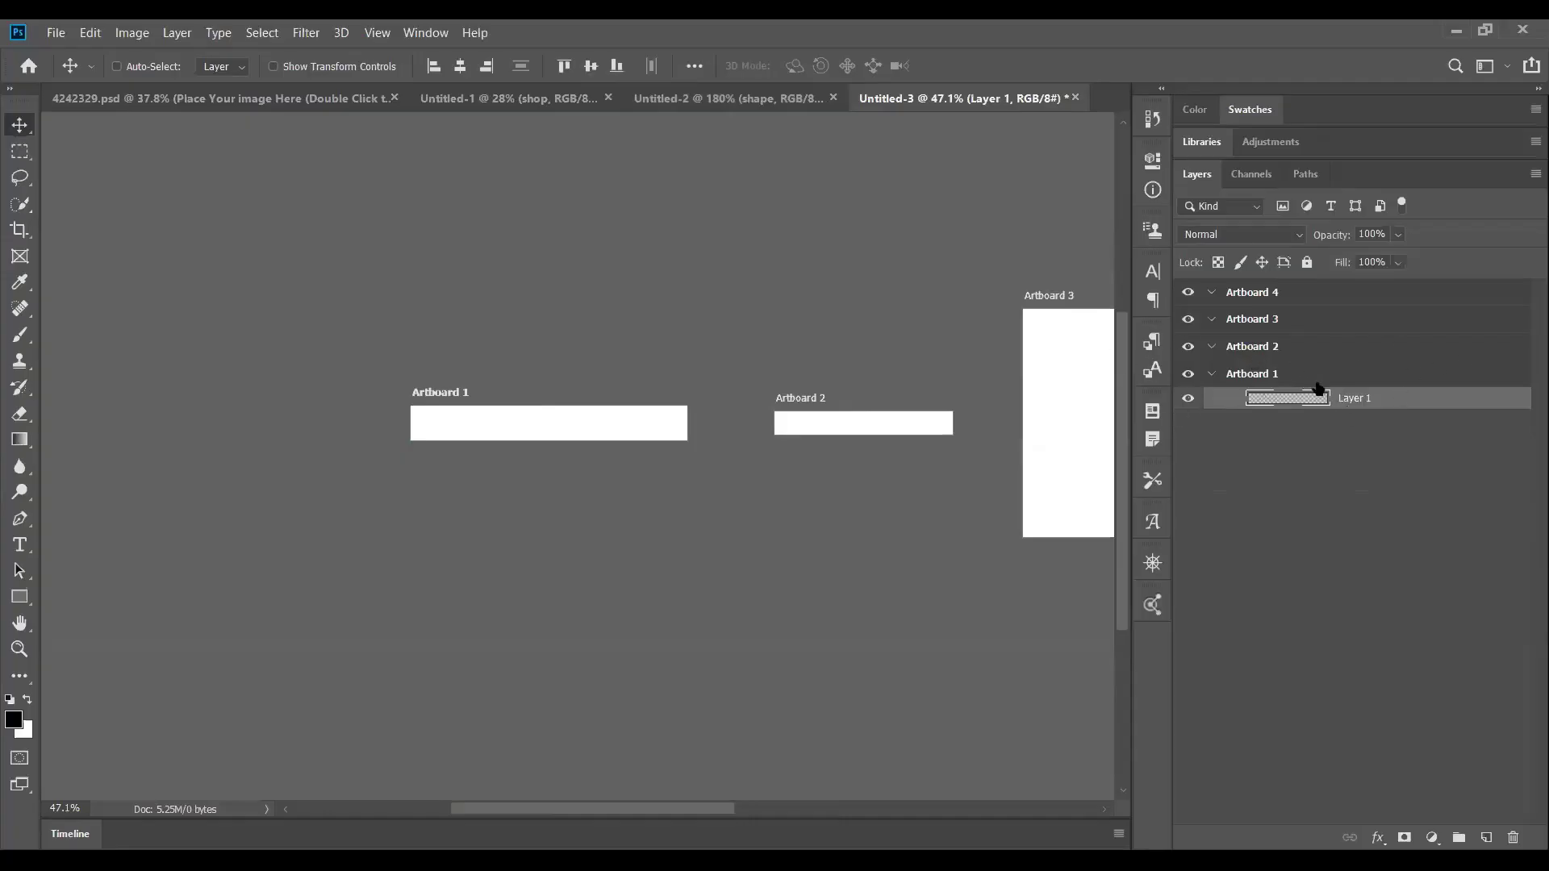
Duplicate the shape group from Untitled-2 into Artboard 1 of the Untitled-3 document.
left_click(723, 97)
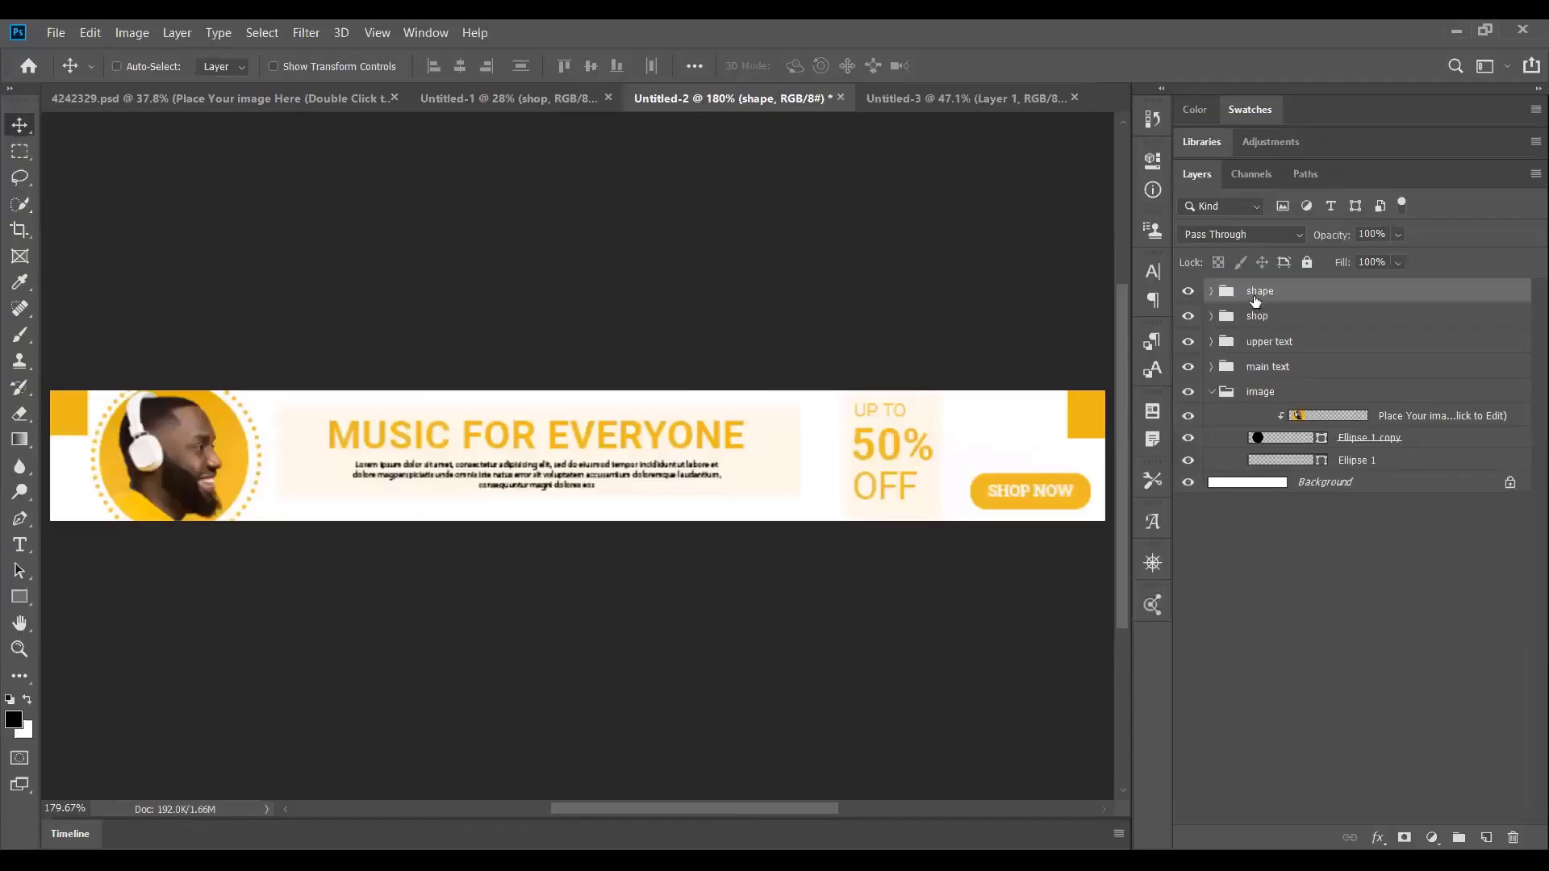
left_click(19, 151)
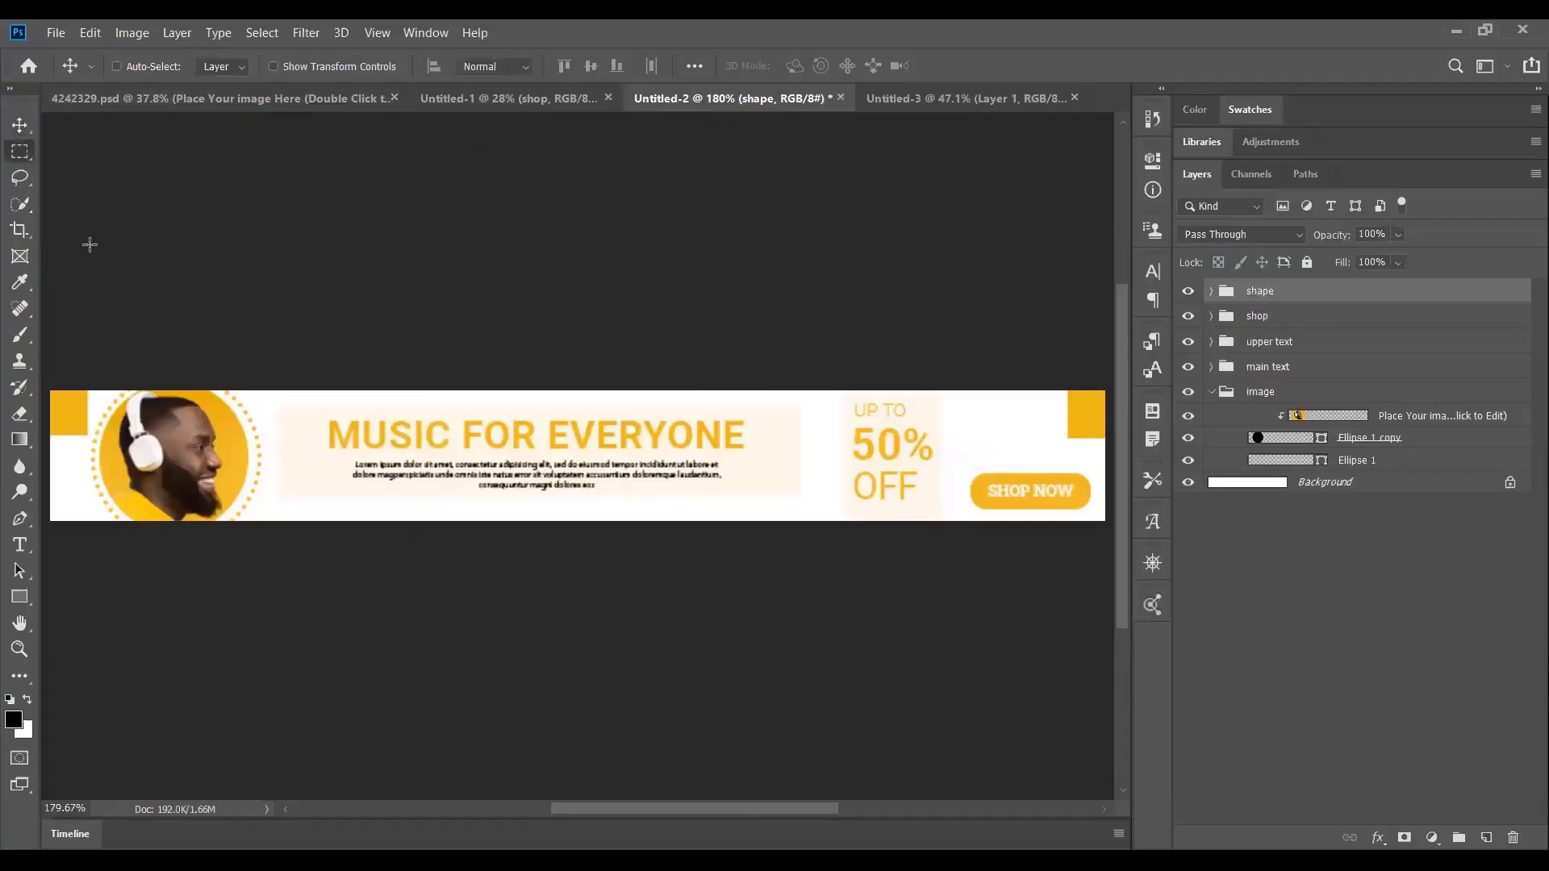
right_click(375, 402)
left_click(397, 443)
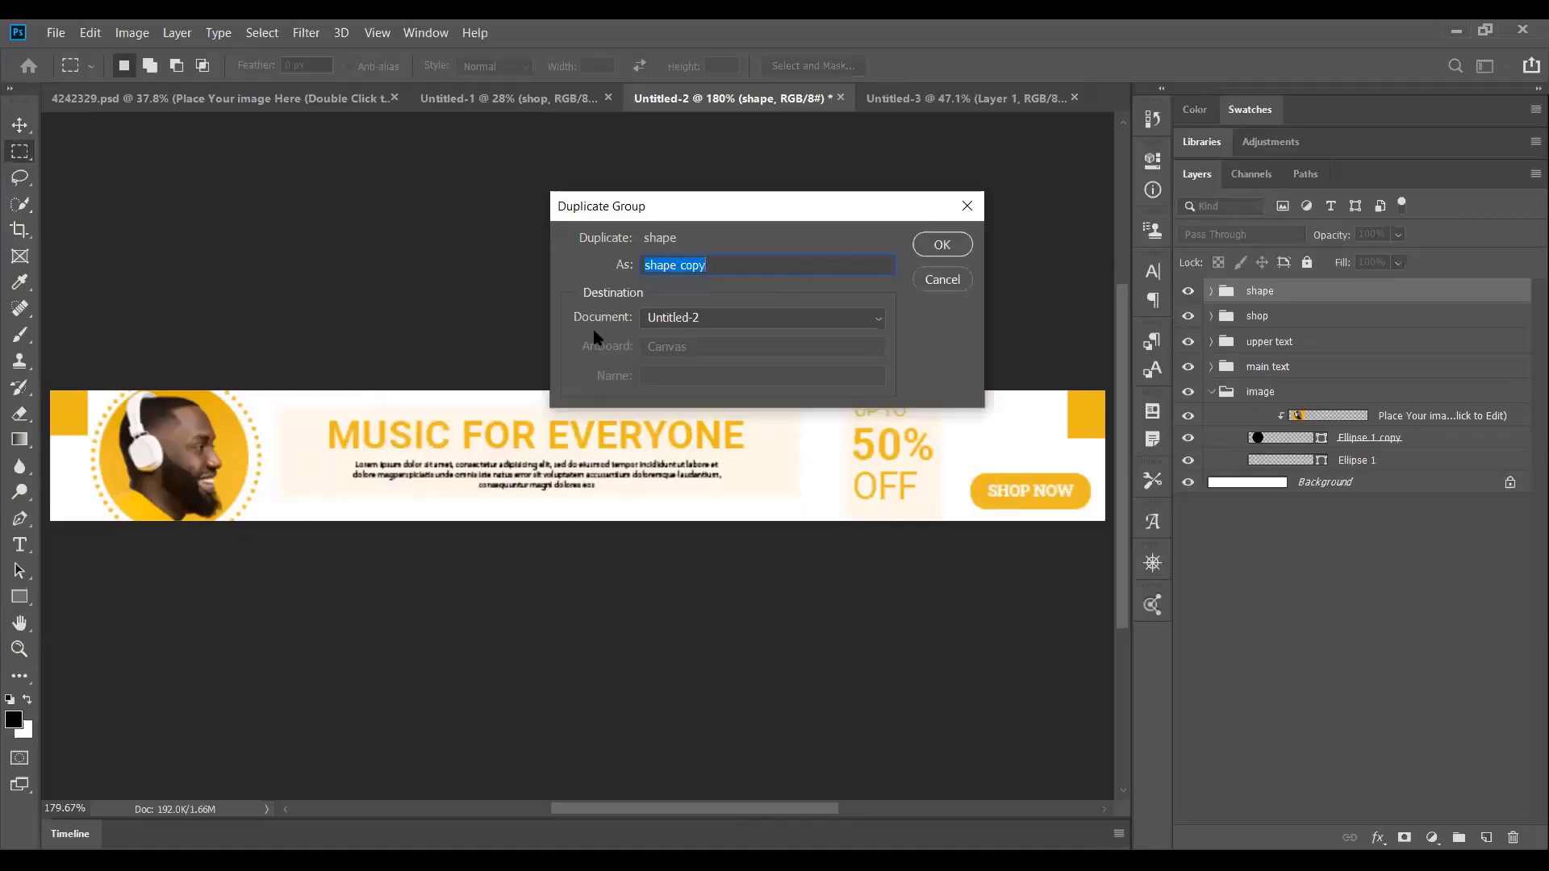
left_click(805, 316)
left_click(718, 391)
left_click(943, 244)
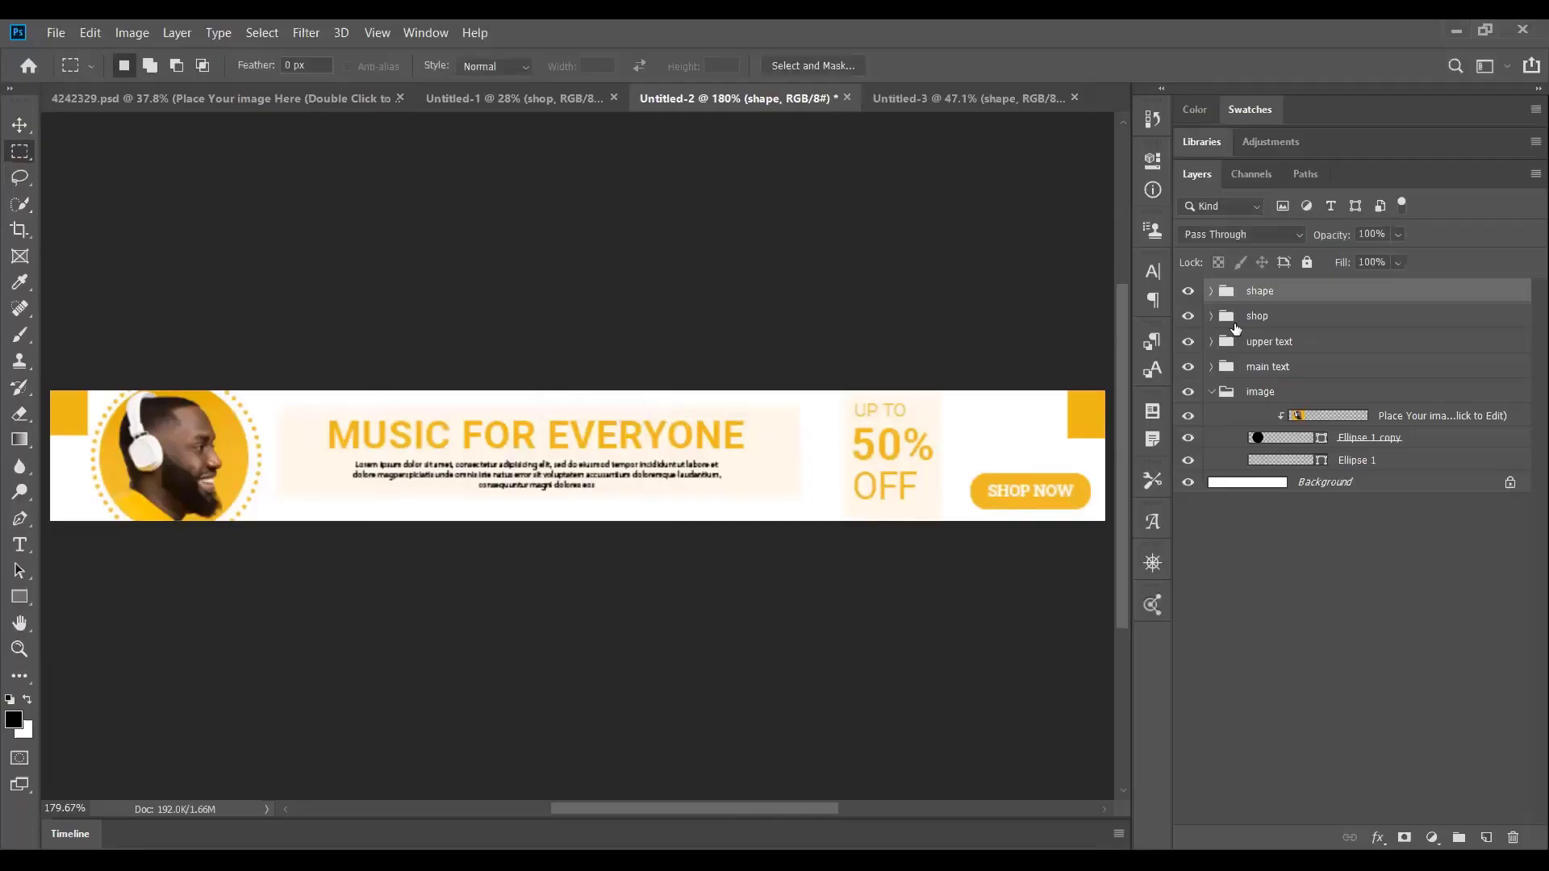
Duplicate the shop group from Untitled-2 into Artboard 1 of Untitled-3.
left_click(1235, 327)
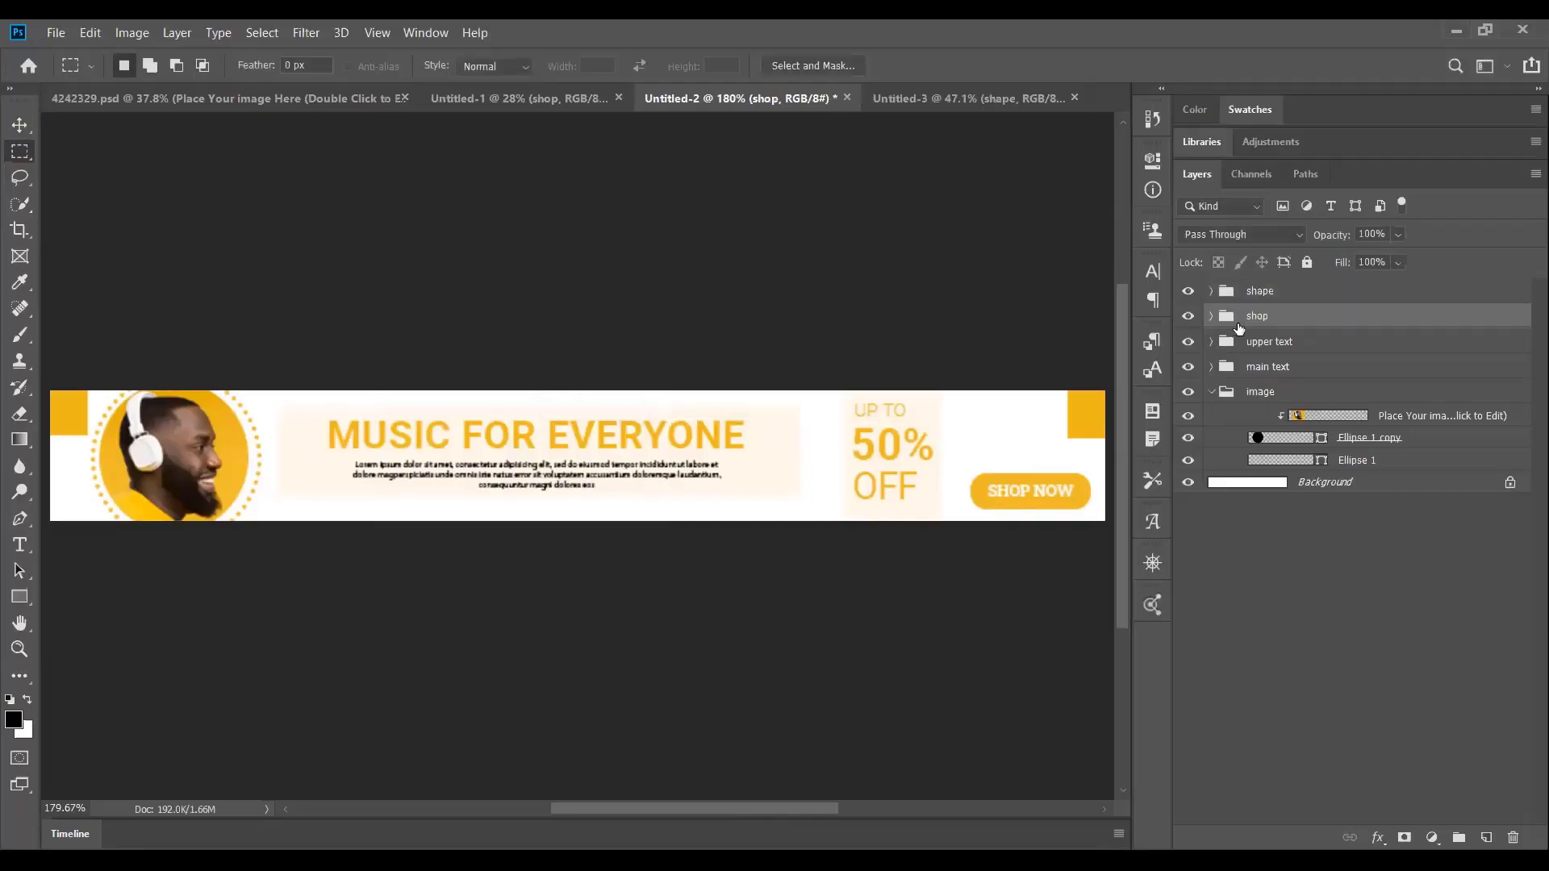
right_click(542, 444)
left_click(597, 487)
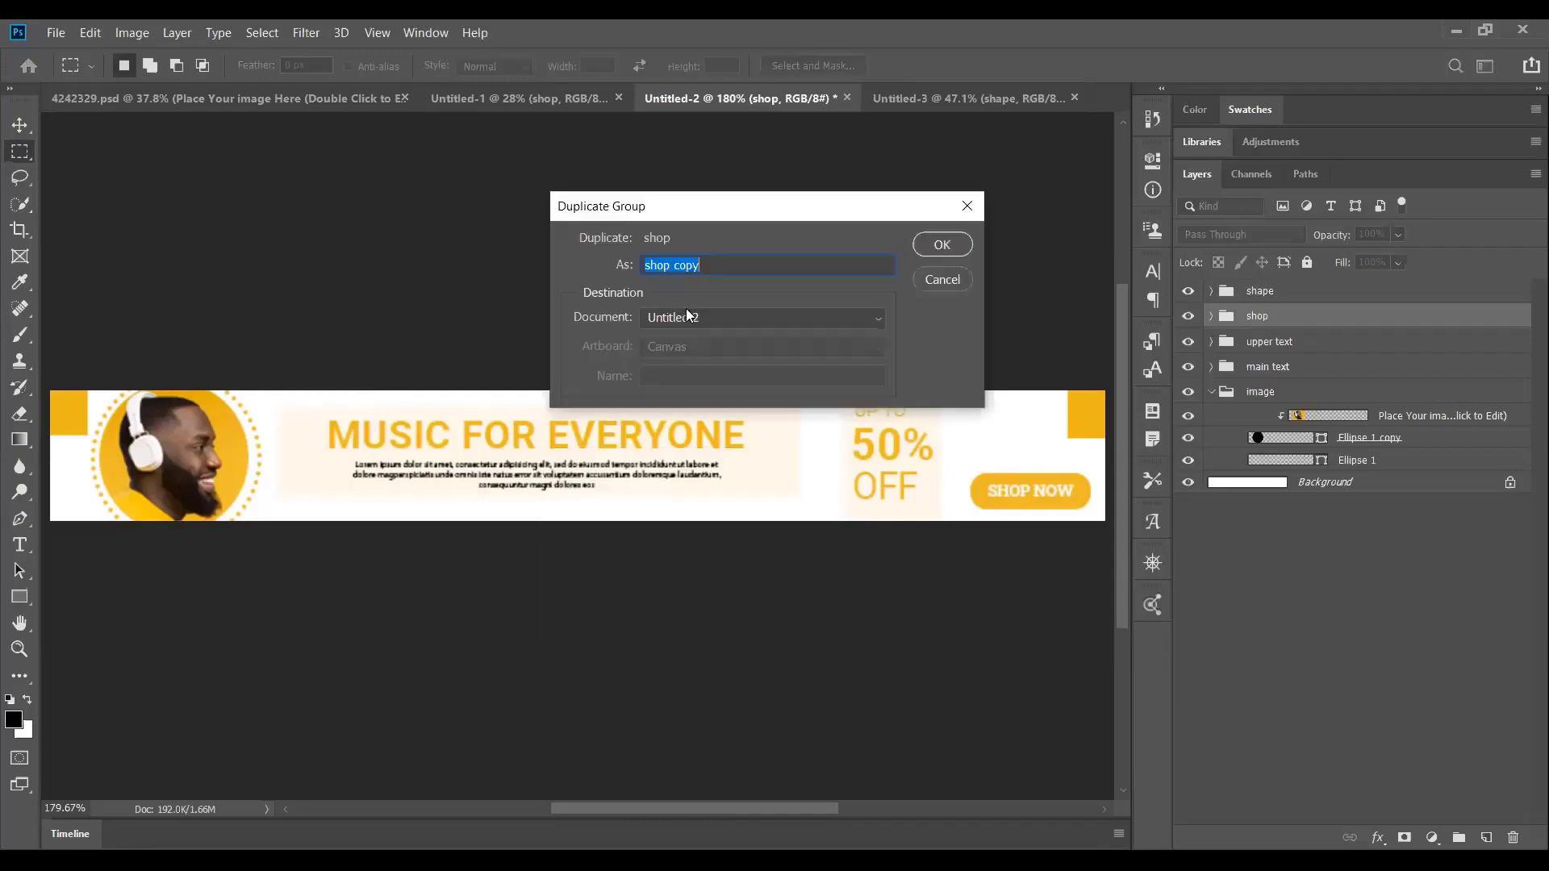
left_click(690, 317)
left_click(702, 391)
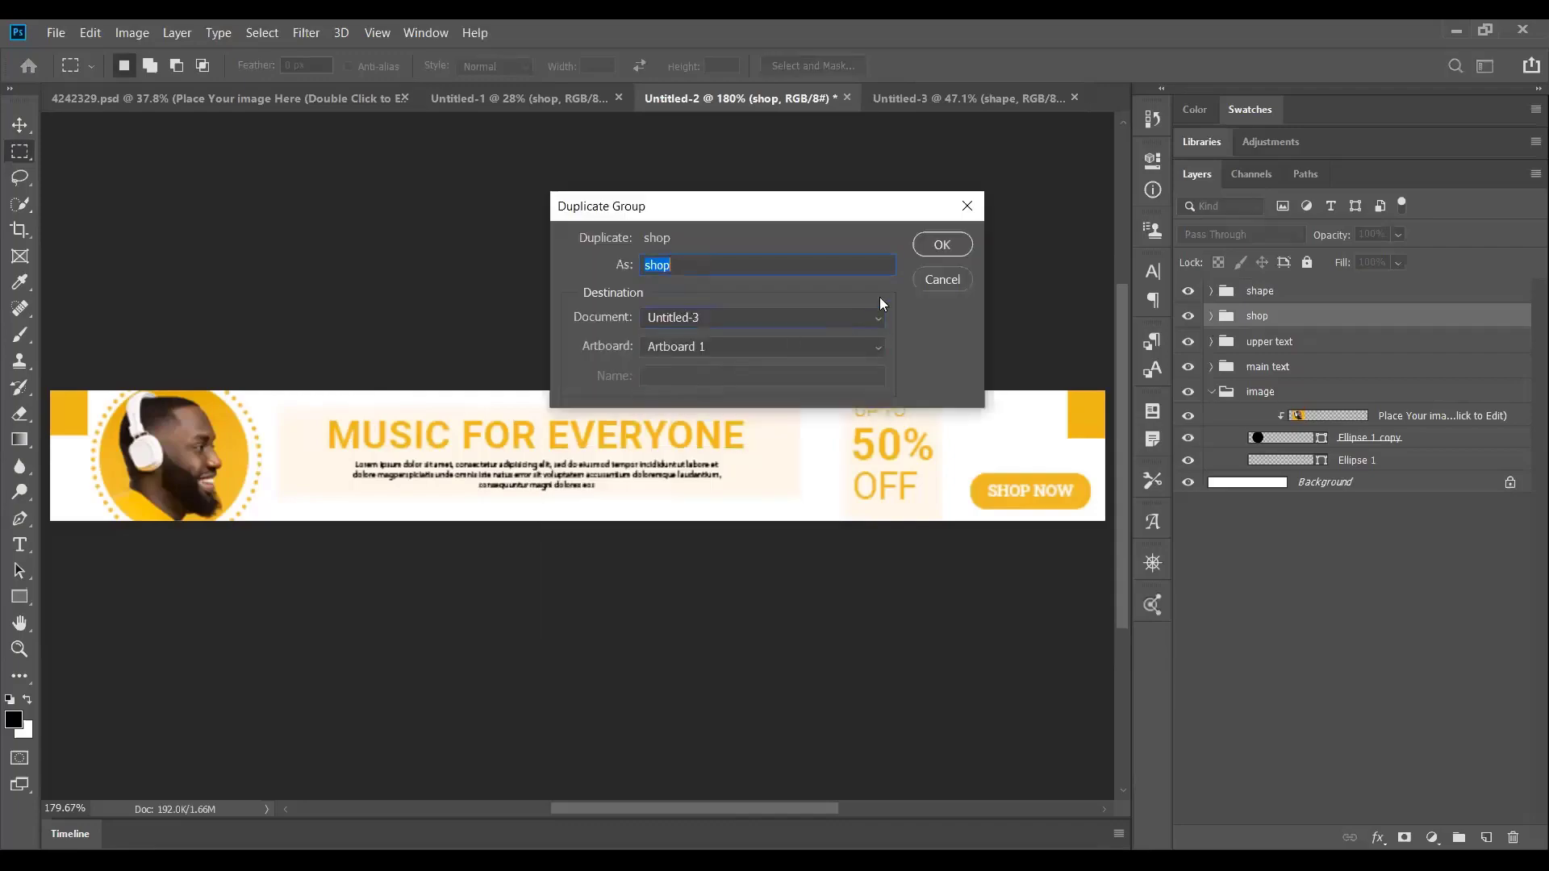
left_click(938, 246)
Duplicate the upper text group from Untitled-2 into Artboard 1 of Untitled-3.
left_click(1266, 345)
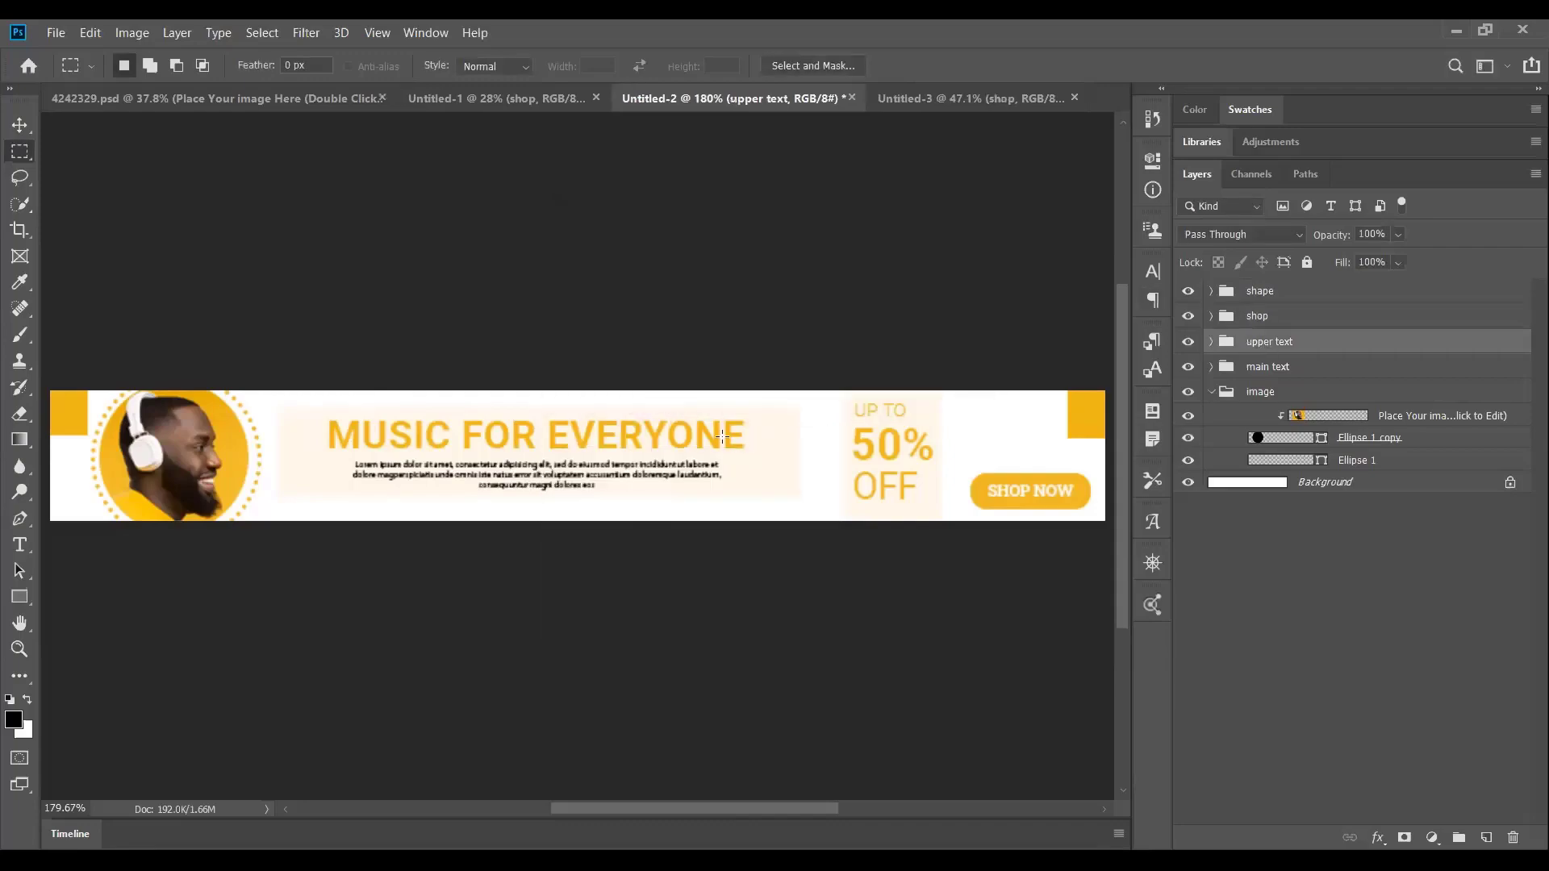
right_click(695, 427)
left_click(724, 471)
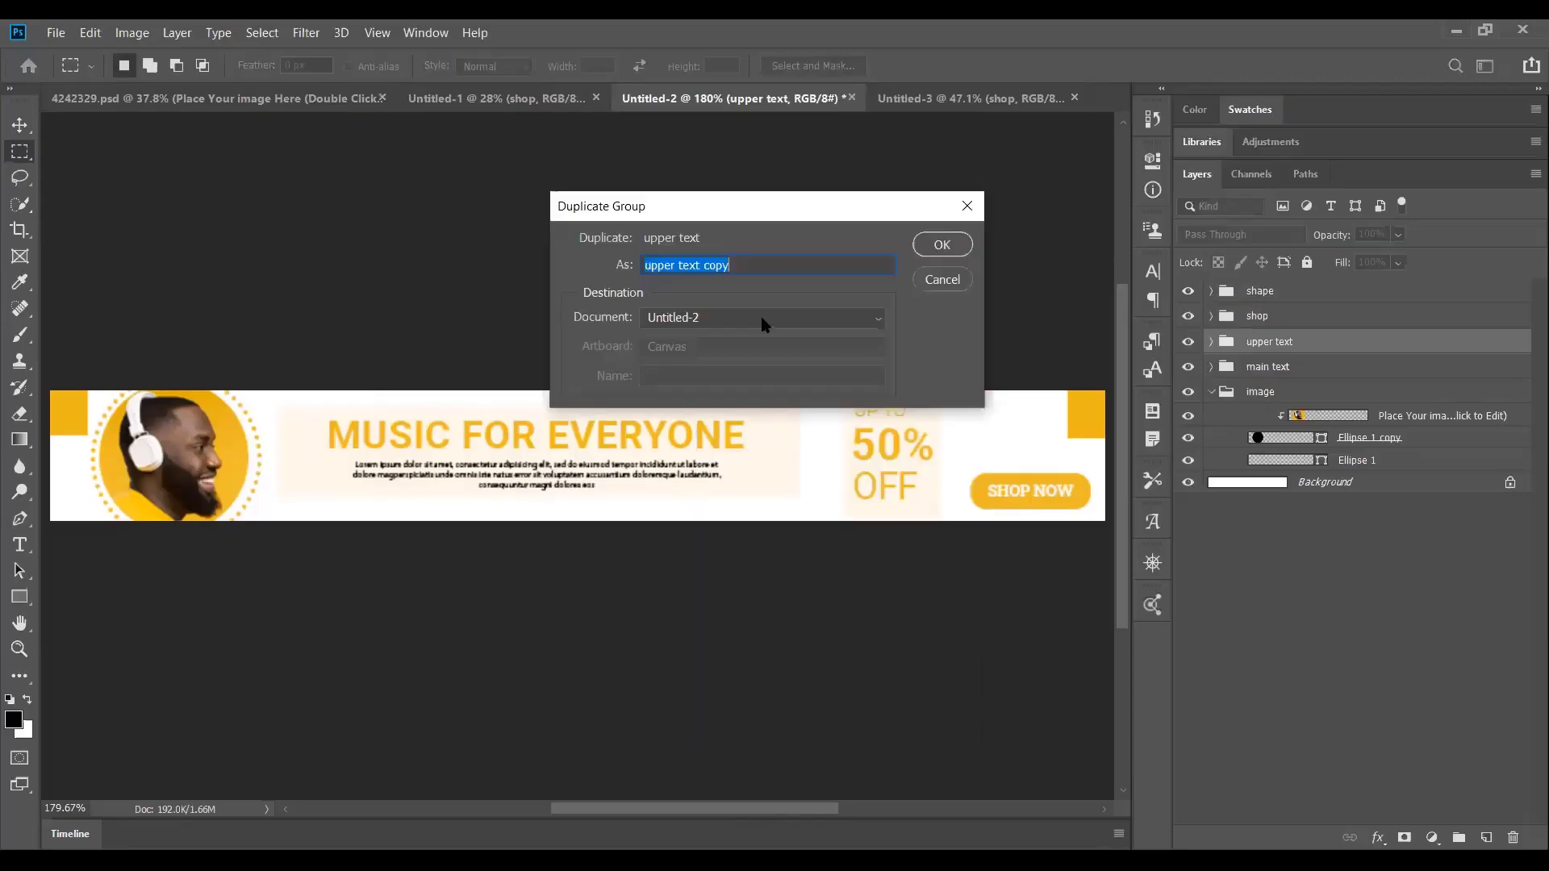
left_click(761, 319)
left_click(763, 391)
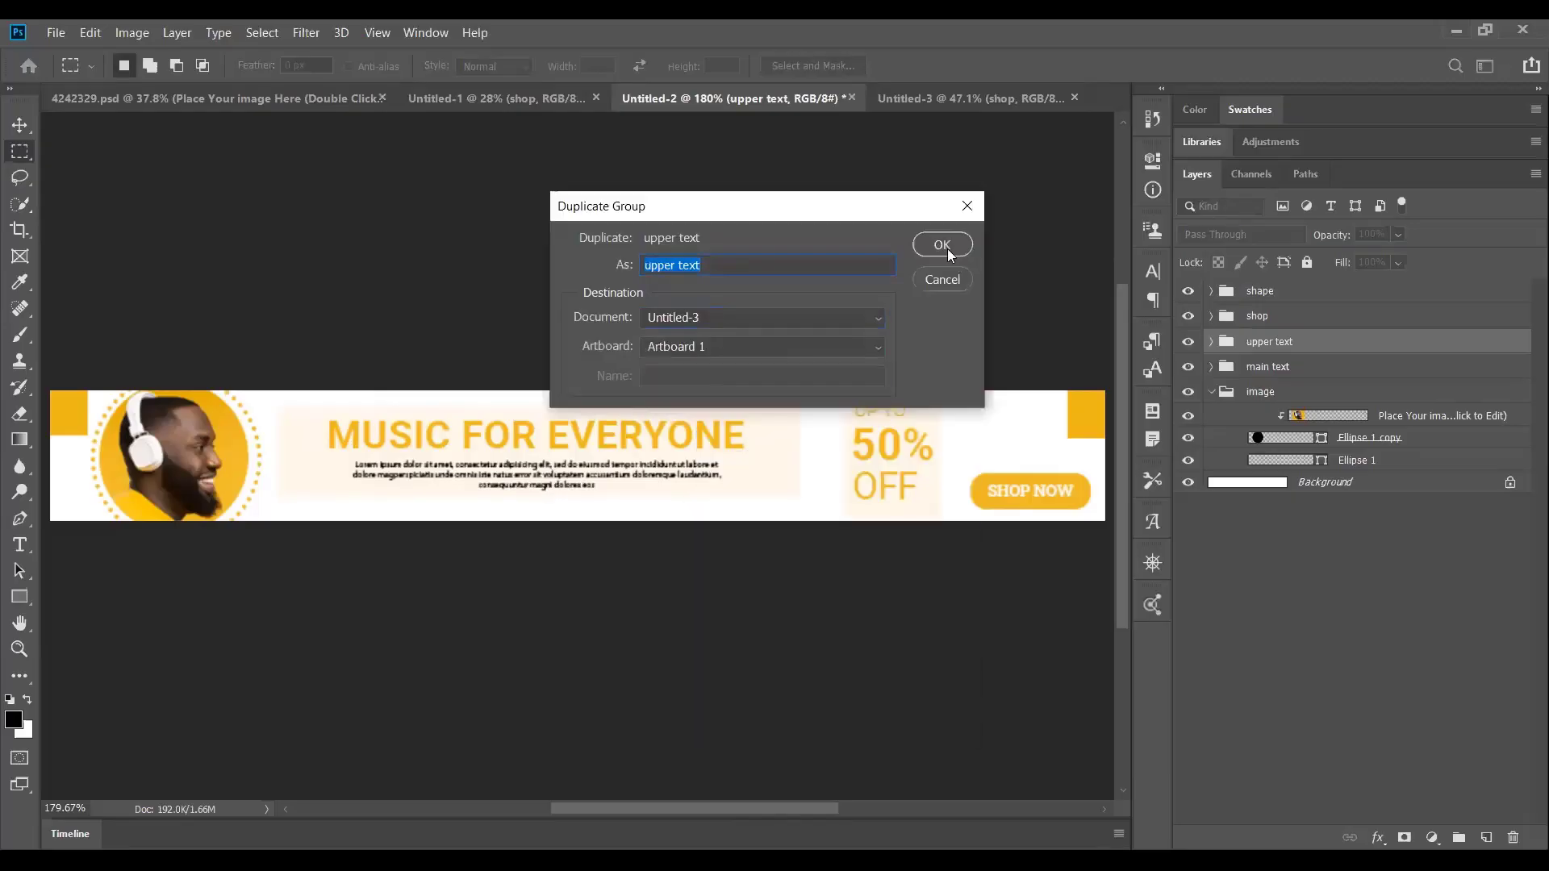
left_click(948, 252)
Duplicate the main text group from Untitled-2 into Artboard 1 of Untitled-3.
left_click(1253, 371)
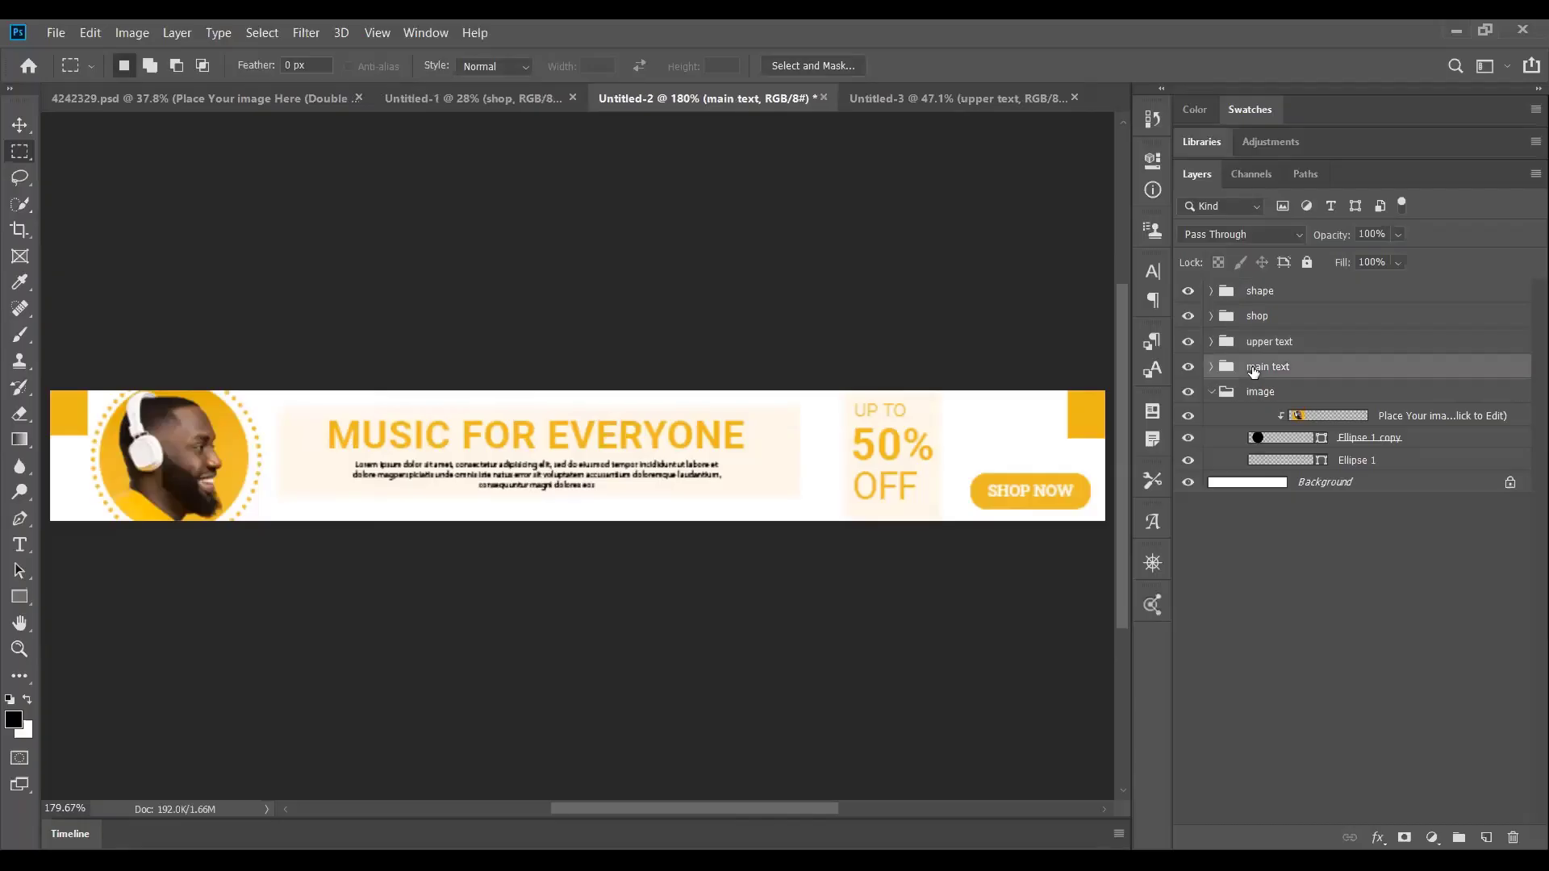
right_click(695, 423)
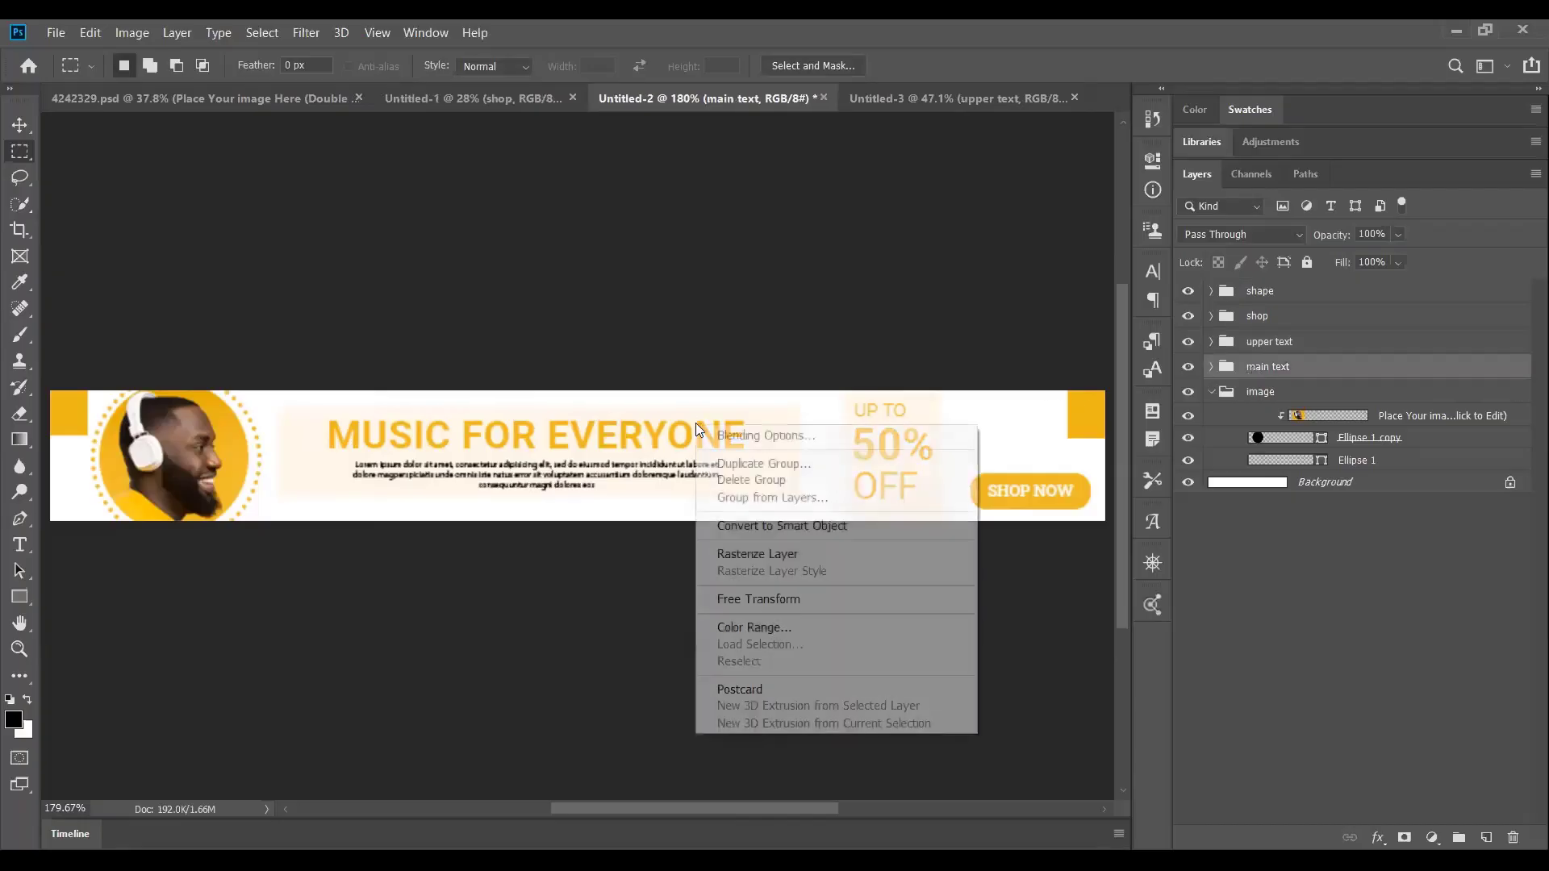
left_click(731, 464)
left_click(766, 317)
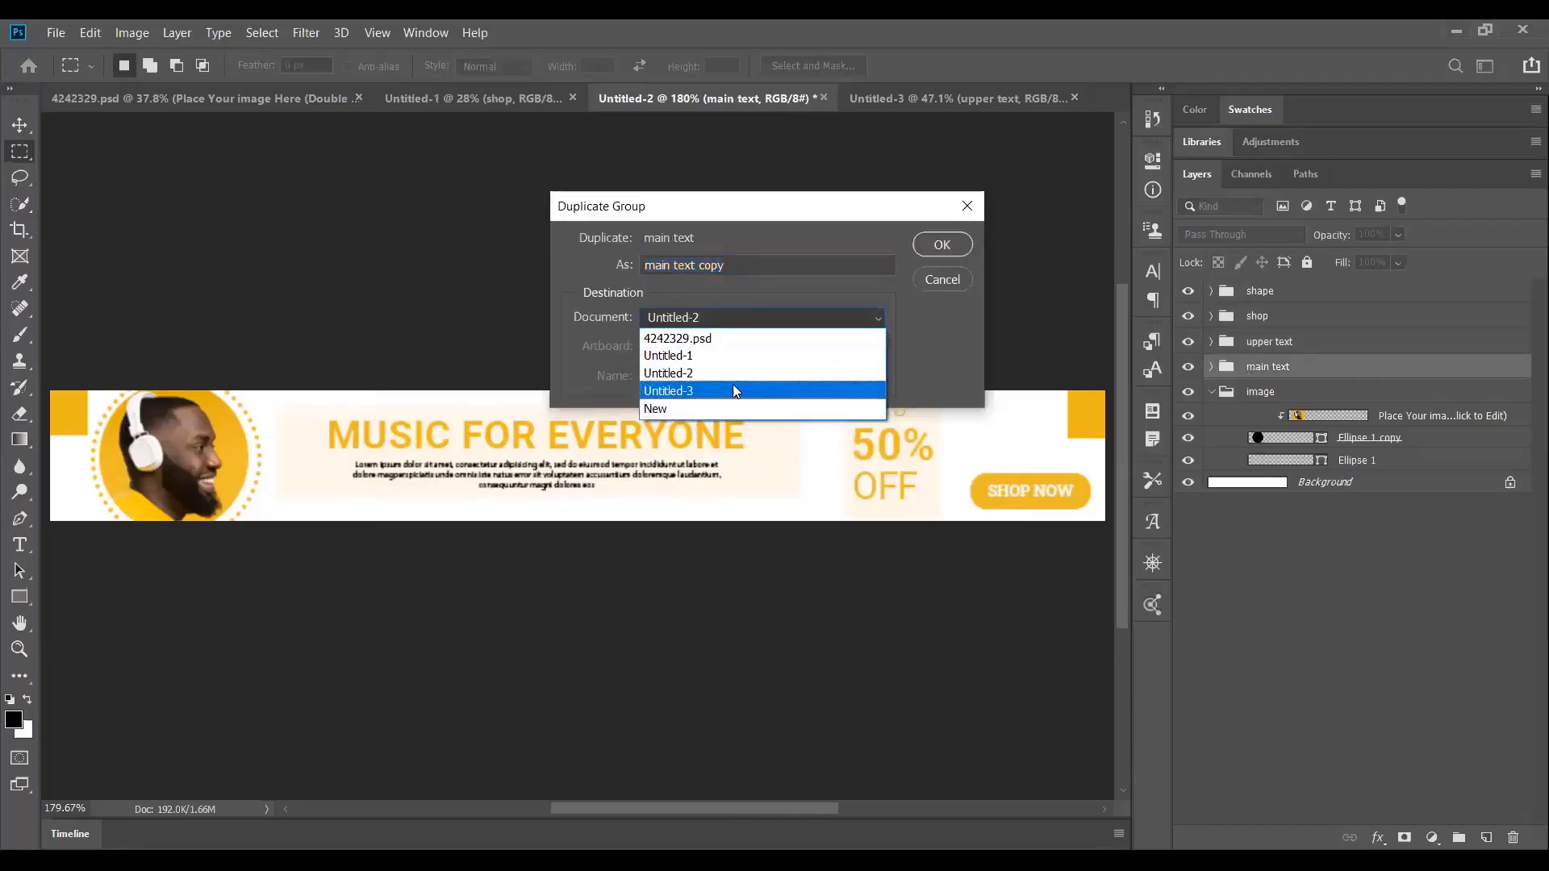
left_click(732, 389)
left_click(941, 245)
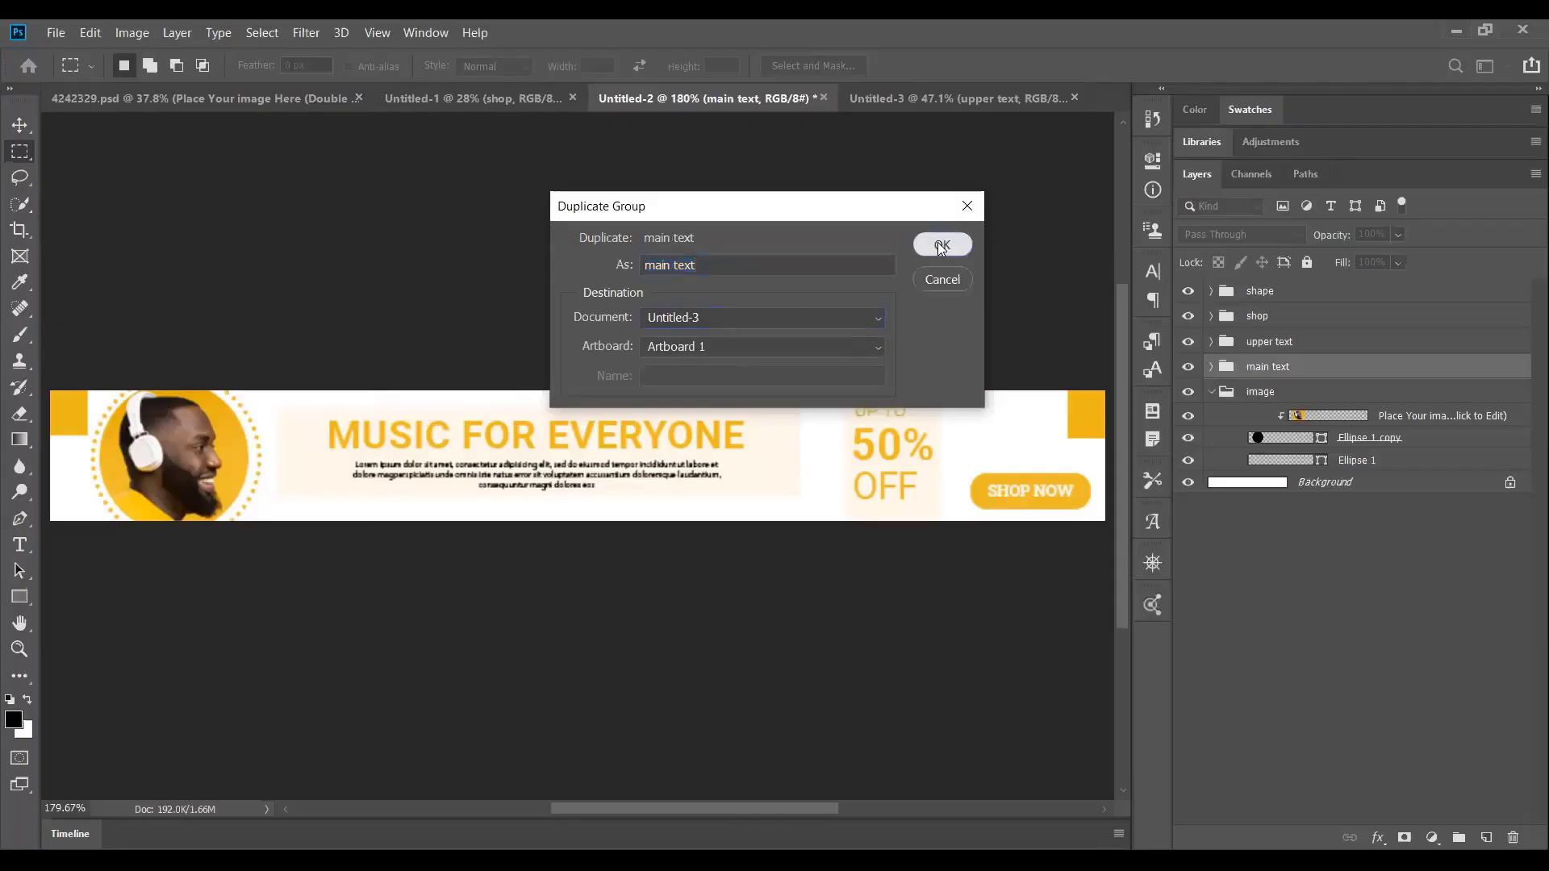
Collapse the image group in Untitled-2 and duplicate it into Artboard 1 of Untitled-3.
left_click(1277, 391)
left_click(1212, 392)
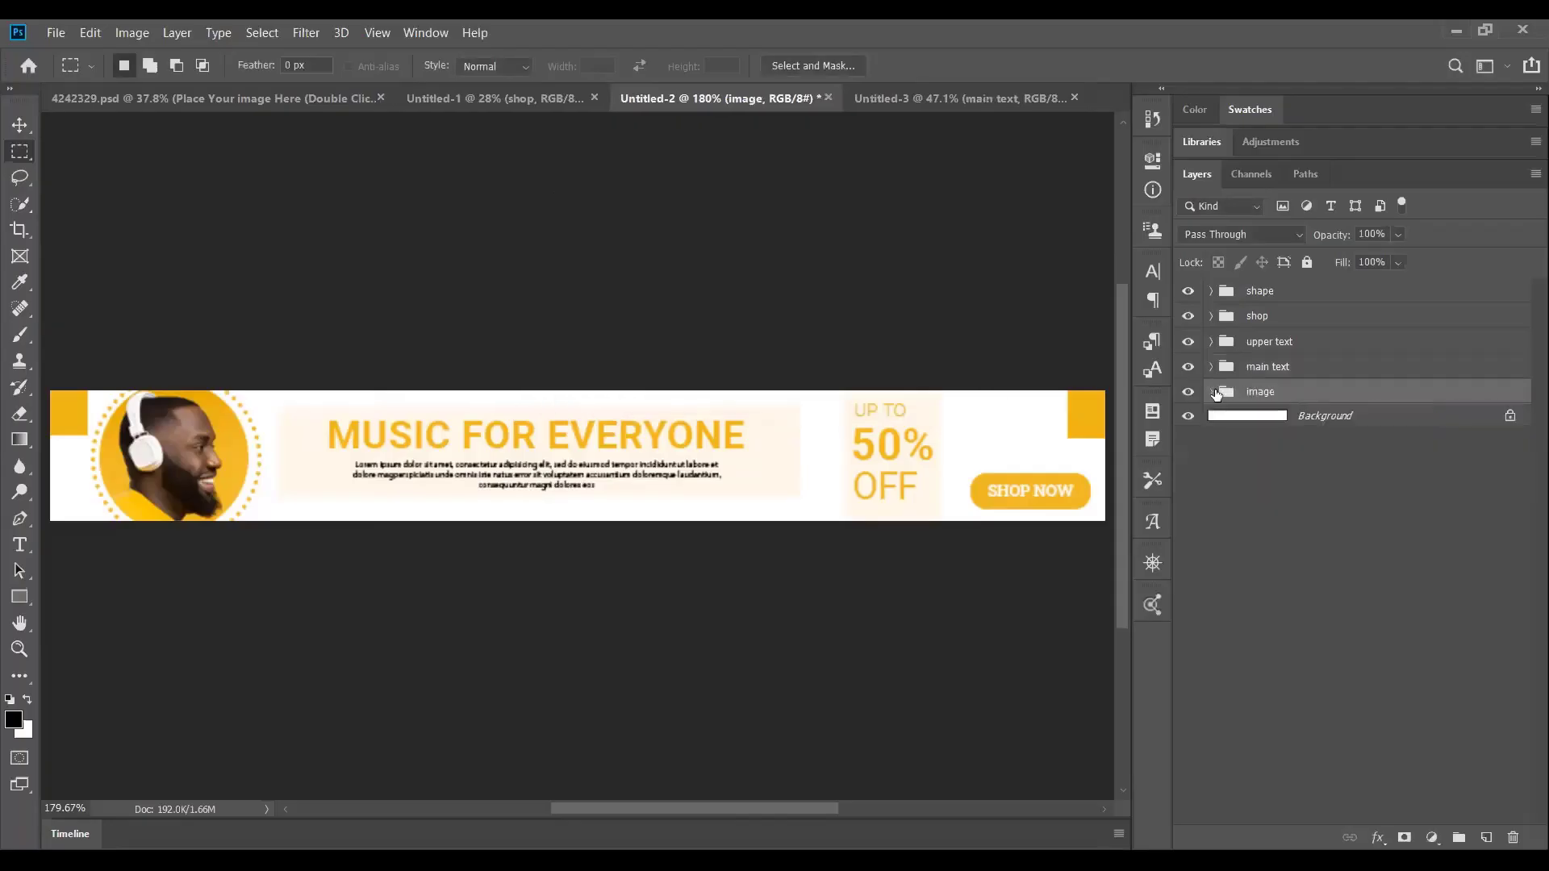
right_click(595, 421)
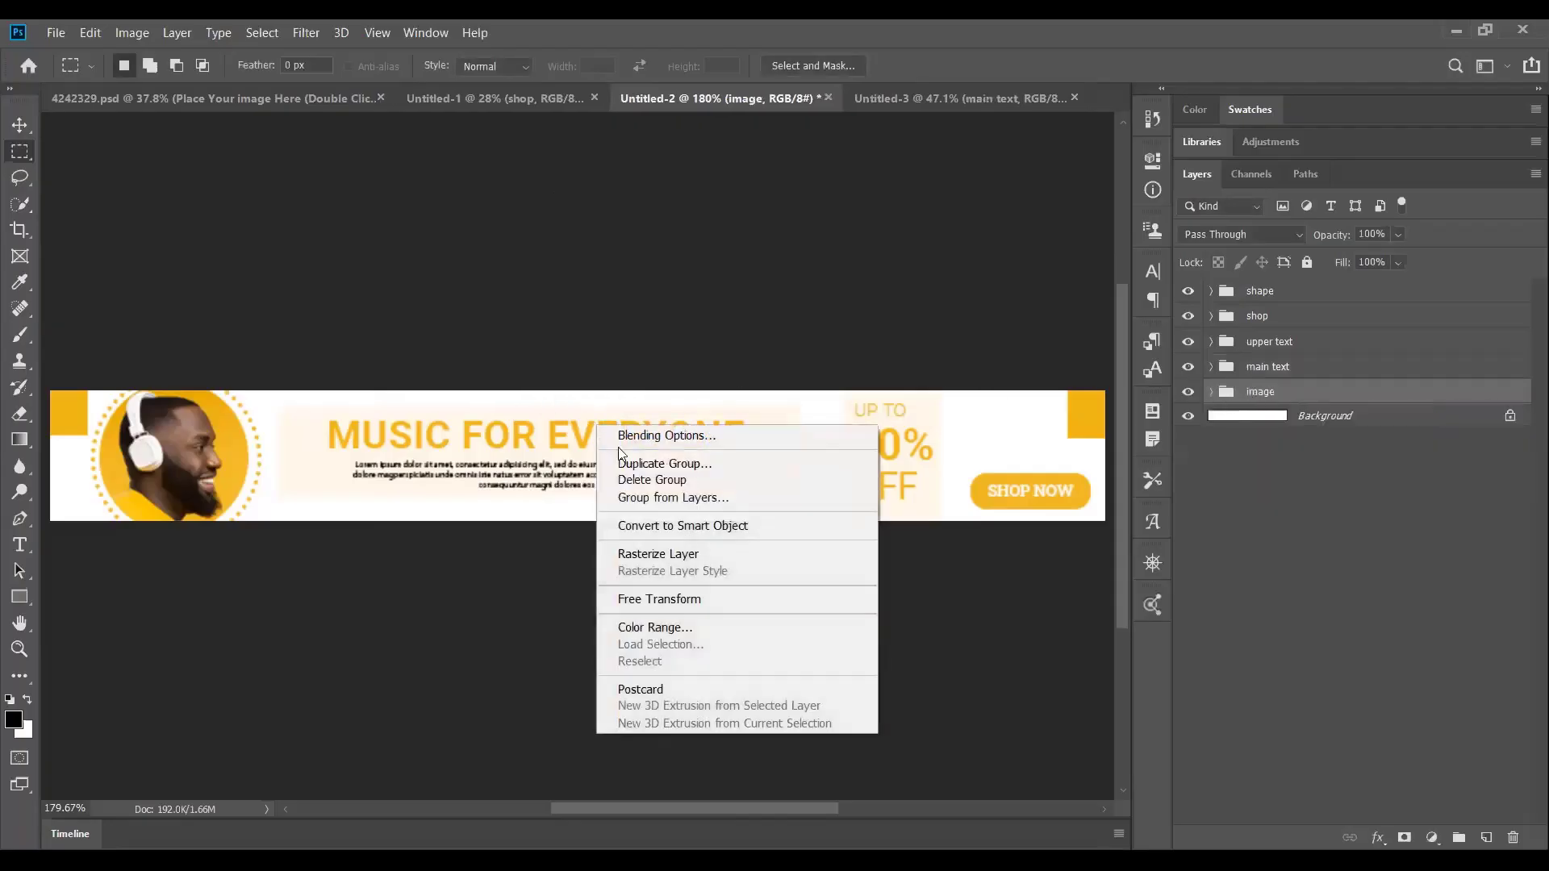
left_click(654, 471)
left_click(719, 320)
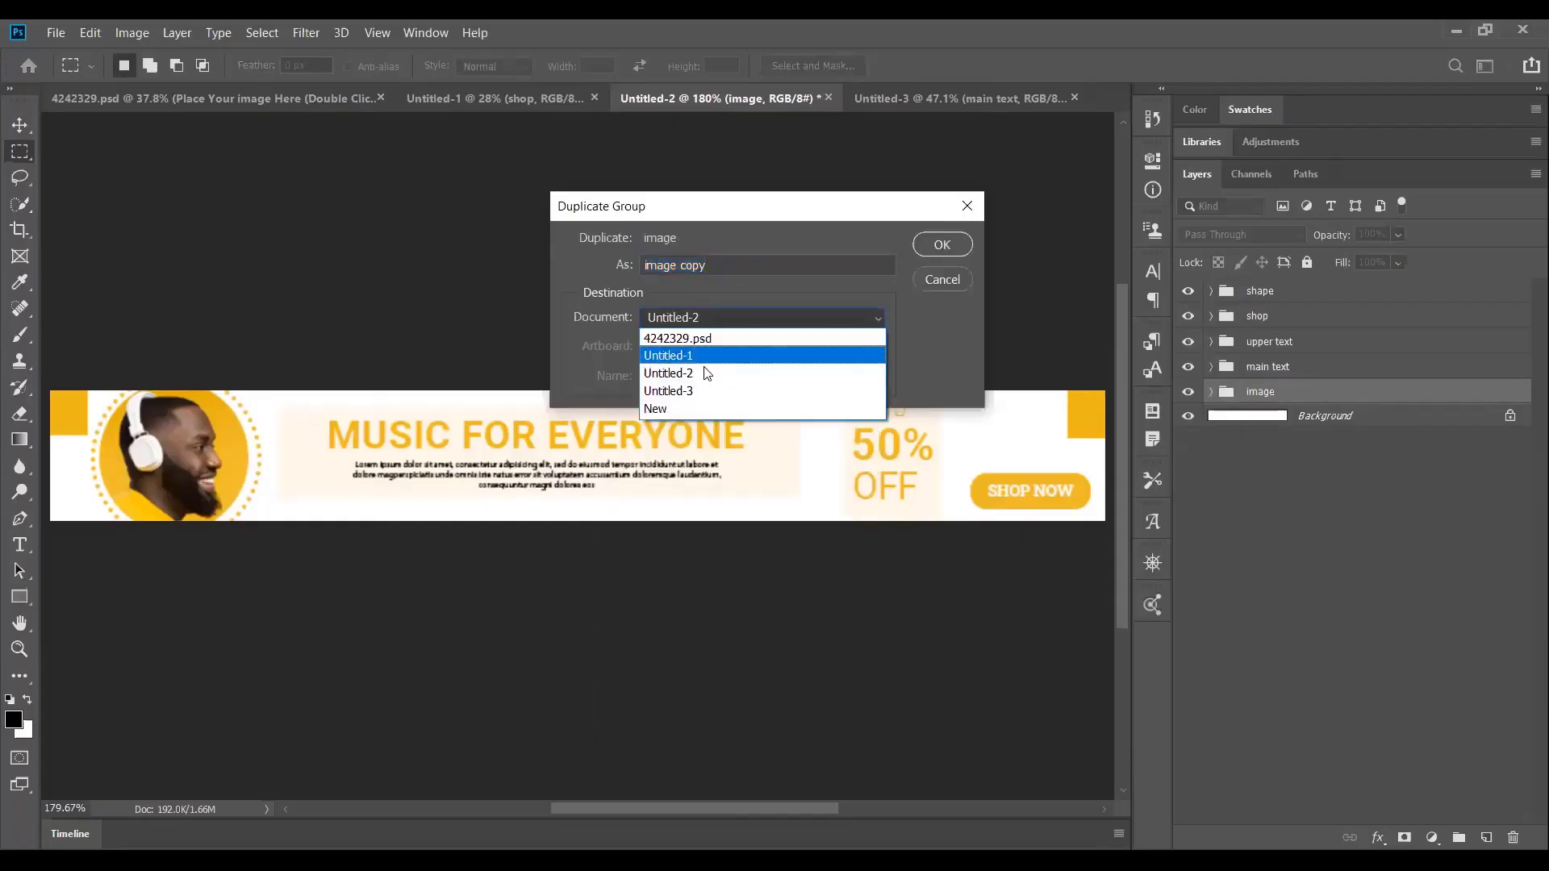
left_click(701, 390)
left_click(931, 245)
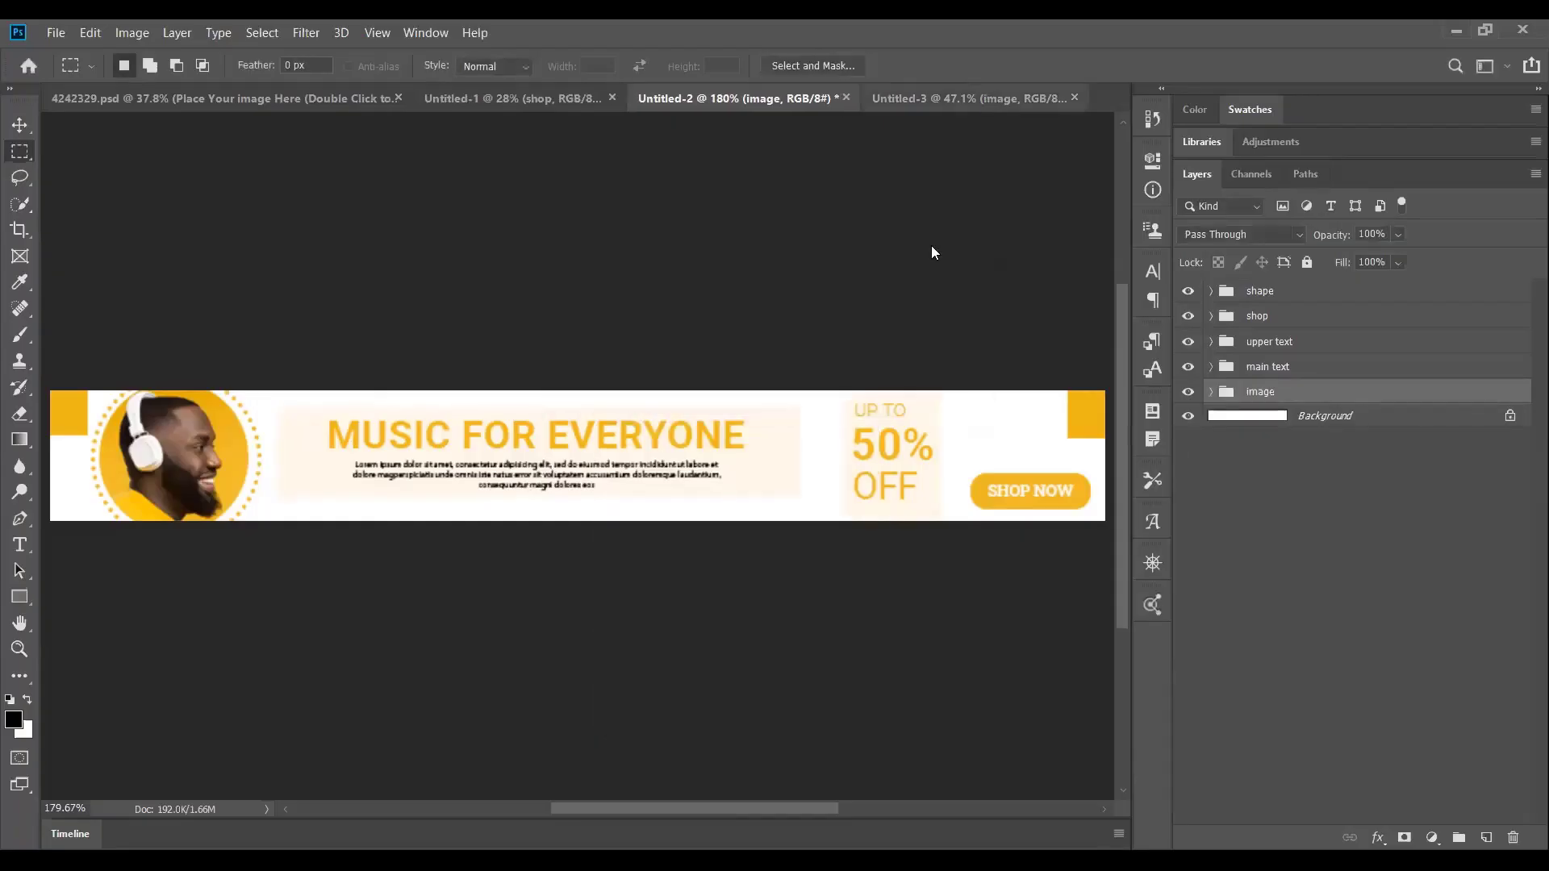
Switch to Untitled-3 and select Layer 1 beneath the duplicated groups in Artboard 1.
key("ctrl+Tab")
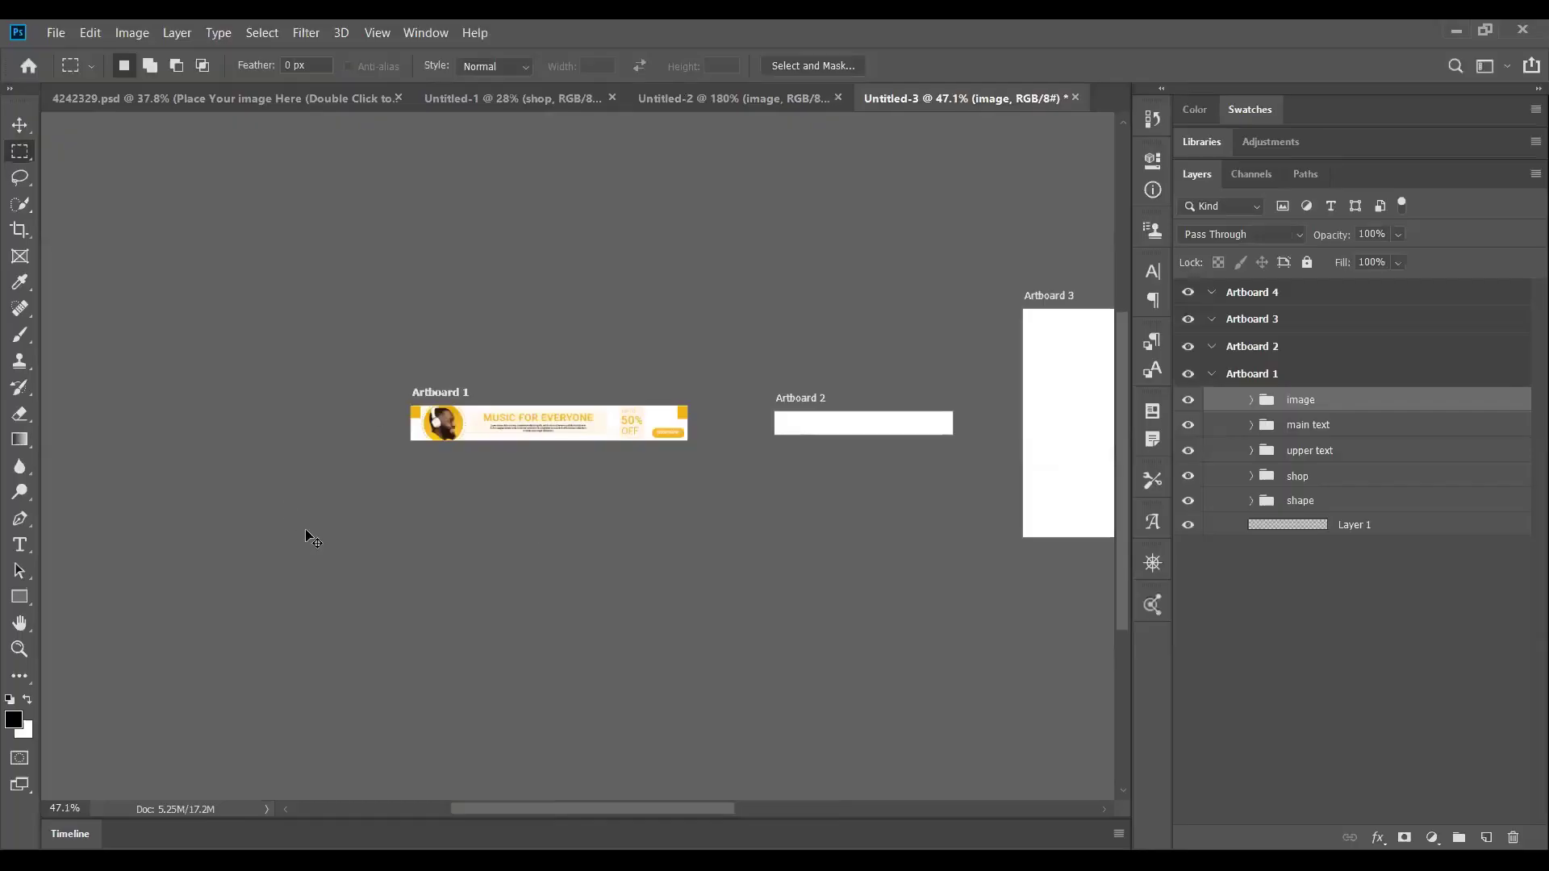
scroll(313, 539, "up", 1)
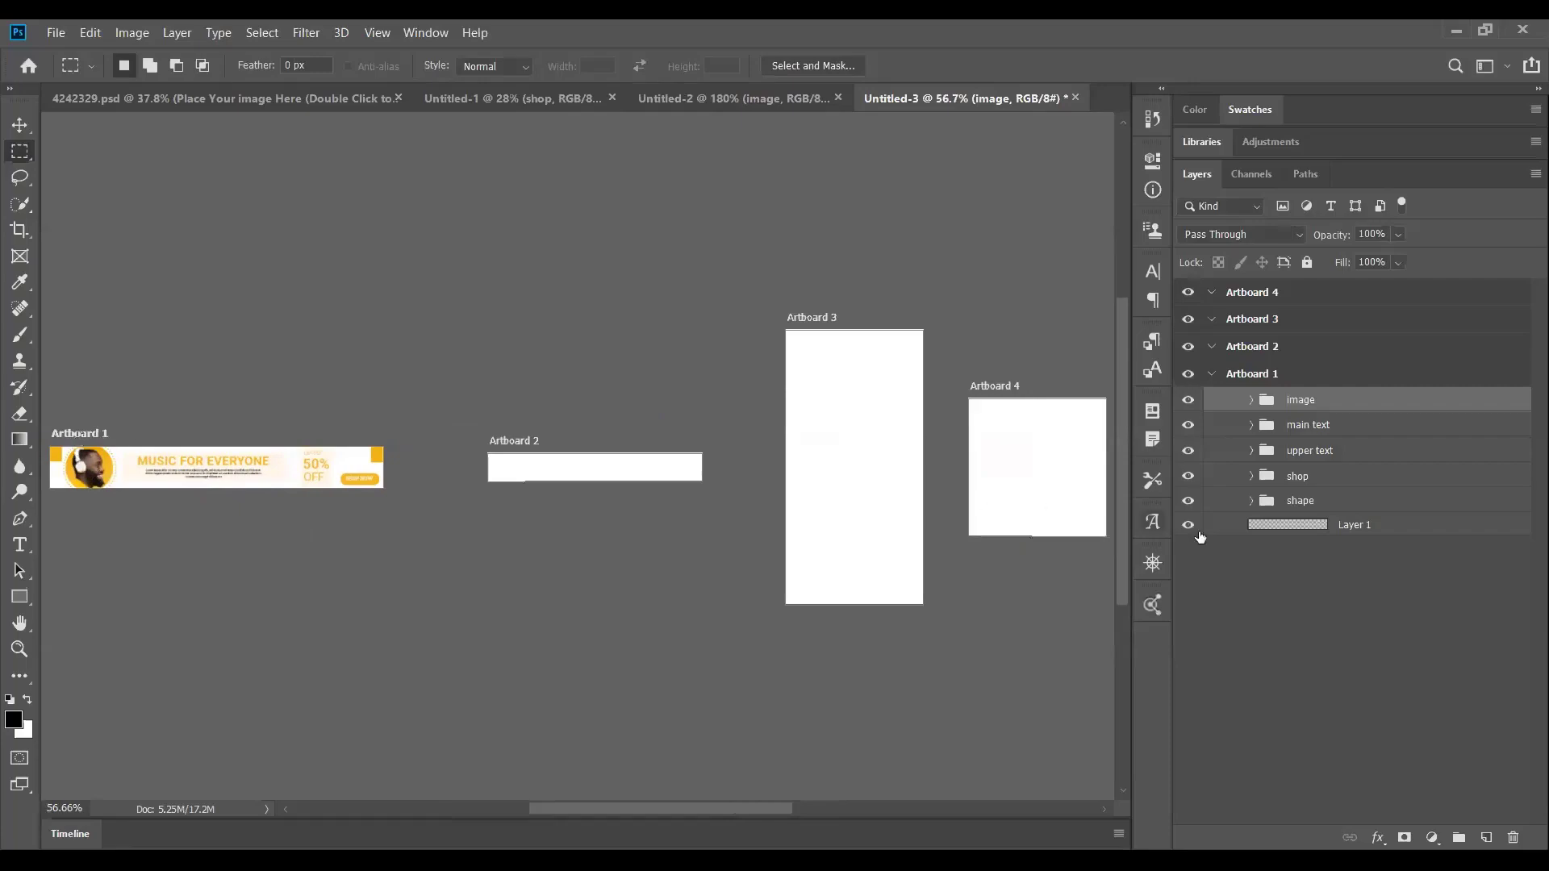
left_click(1297, 522)
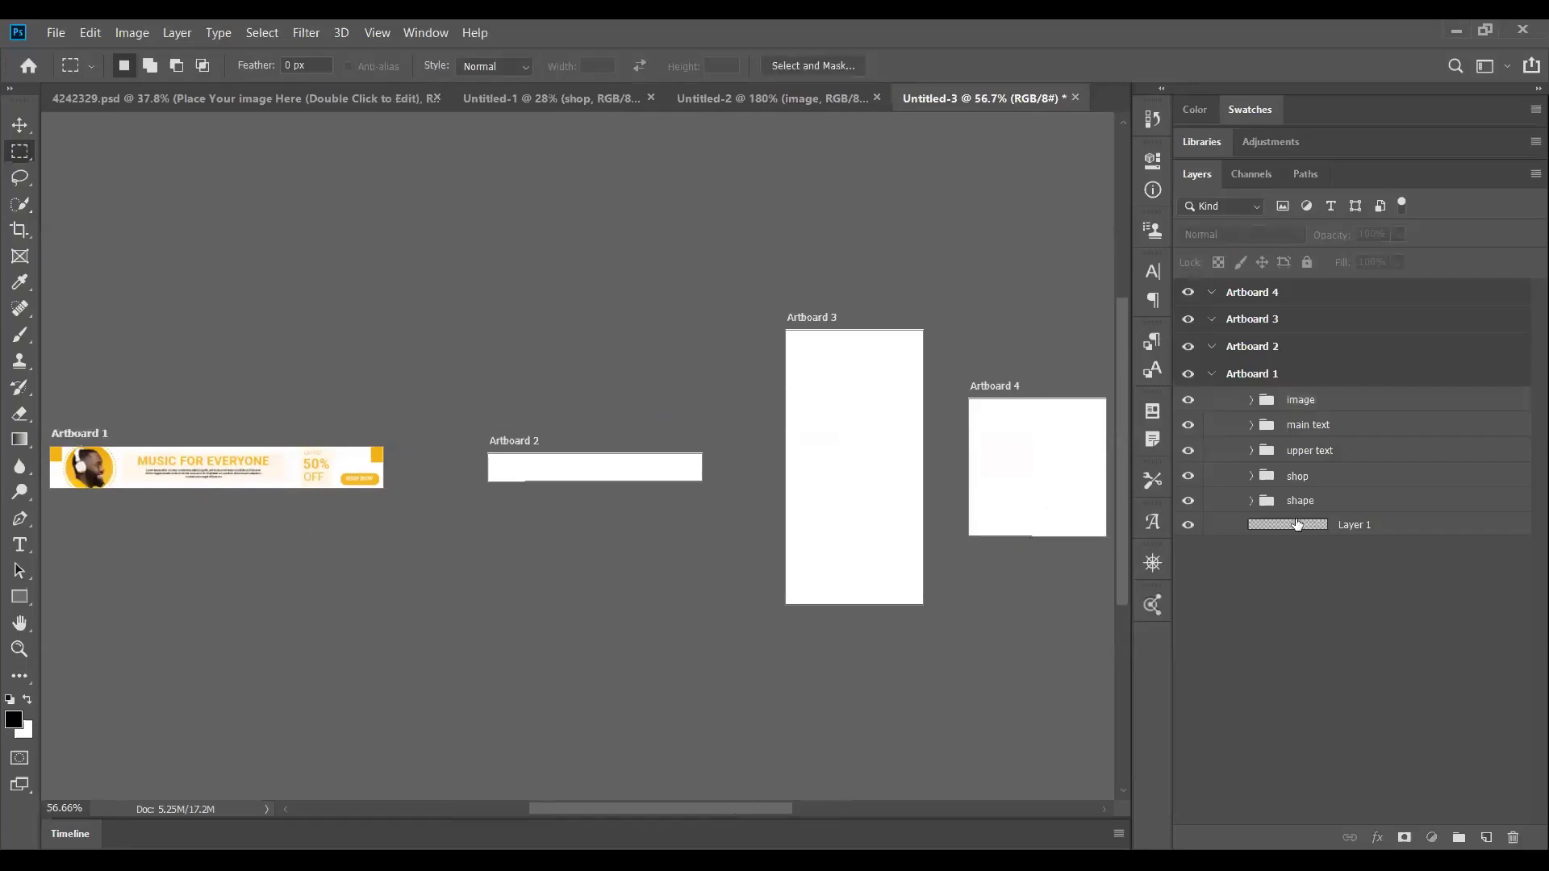
left_click(1296, 522)
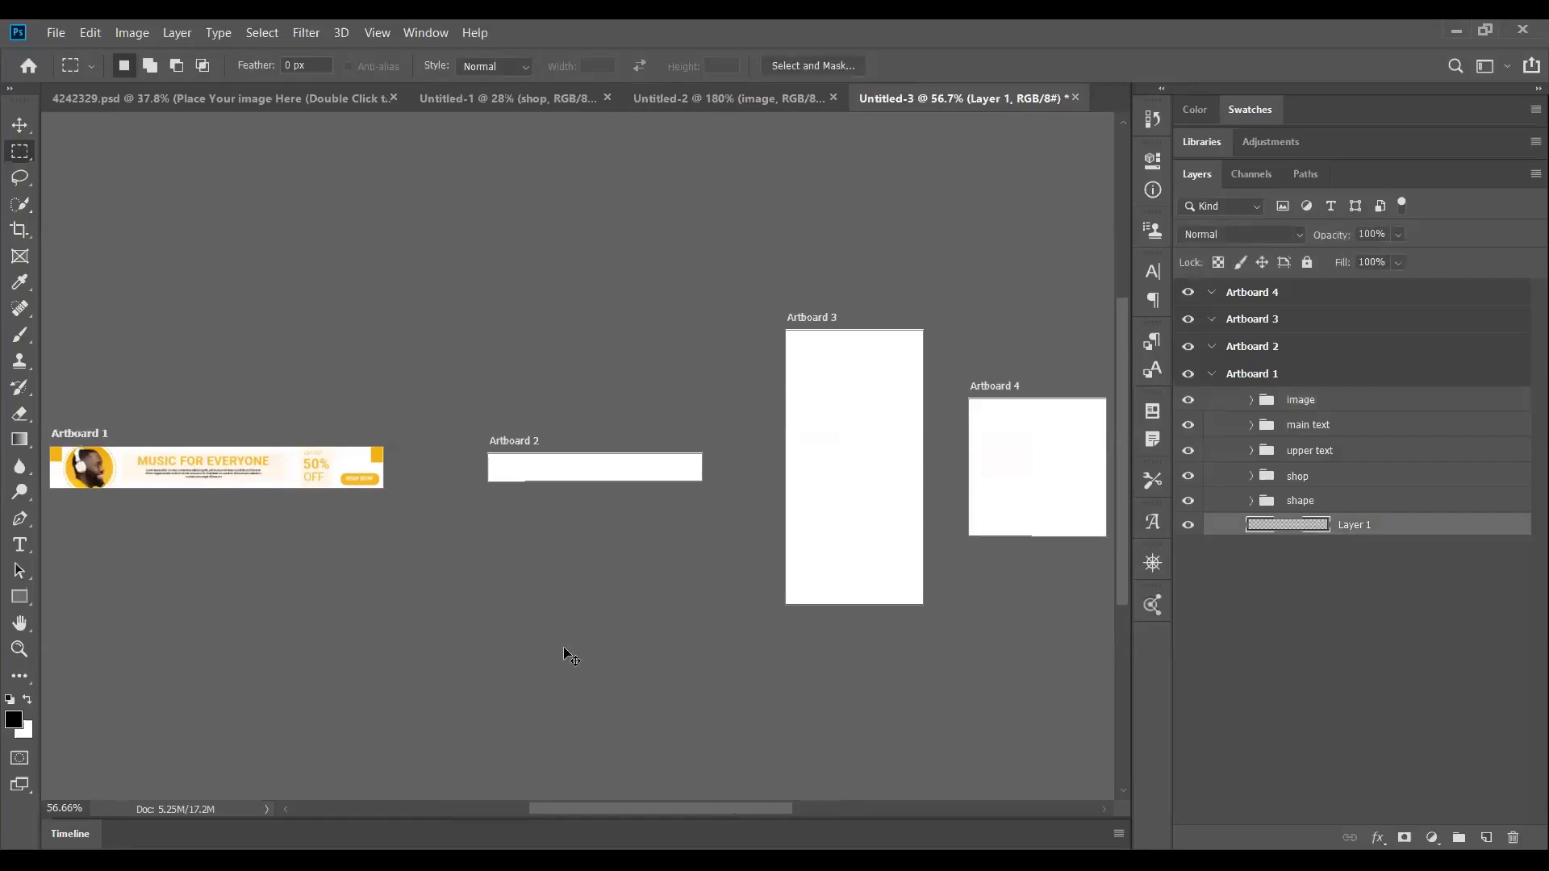
left_click(704, 100)
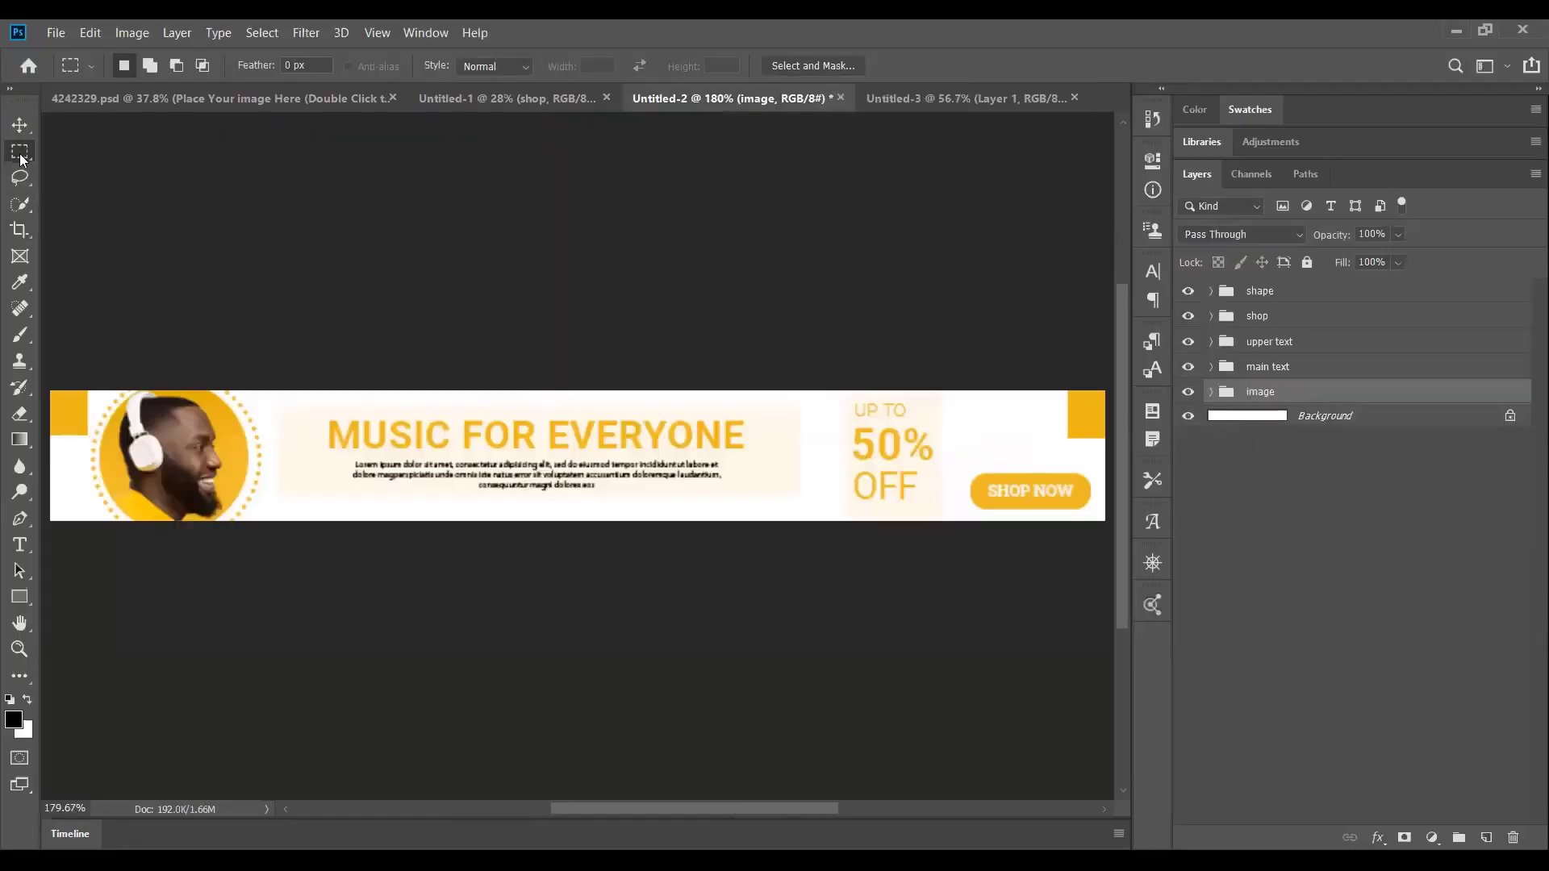
right_click(475, 425)
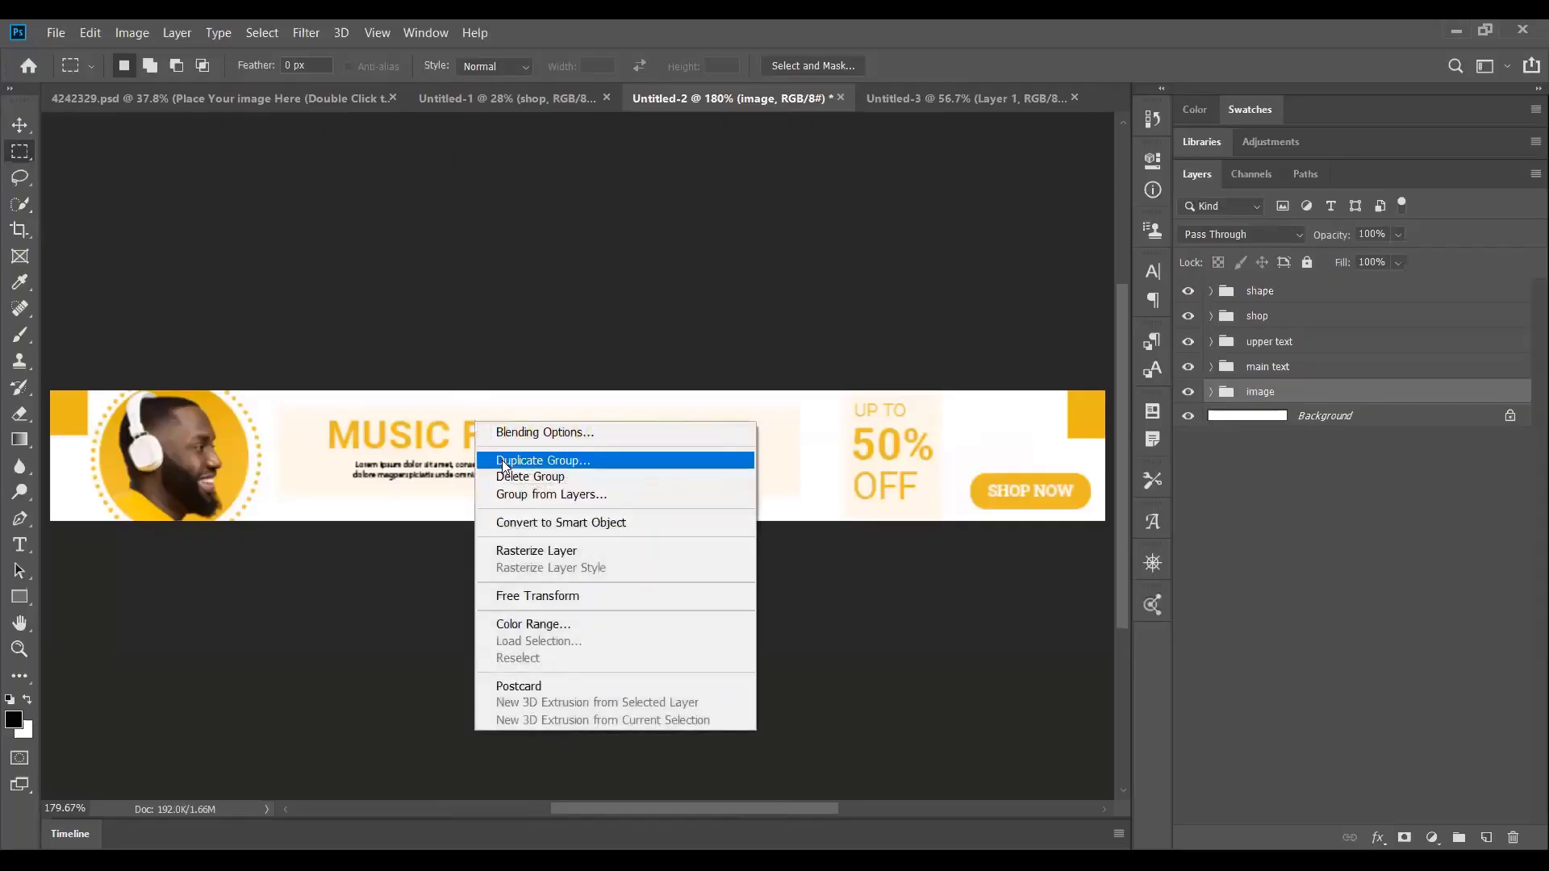
left_click(742, 132)
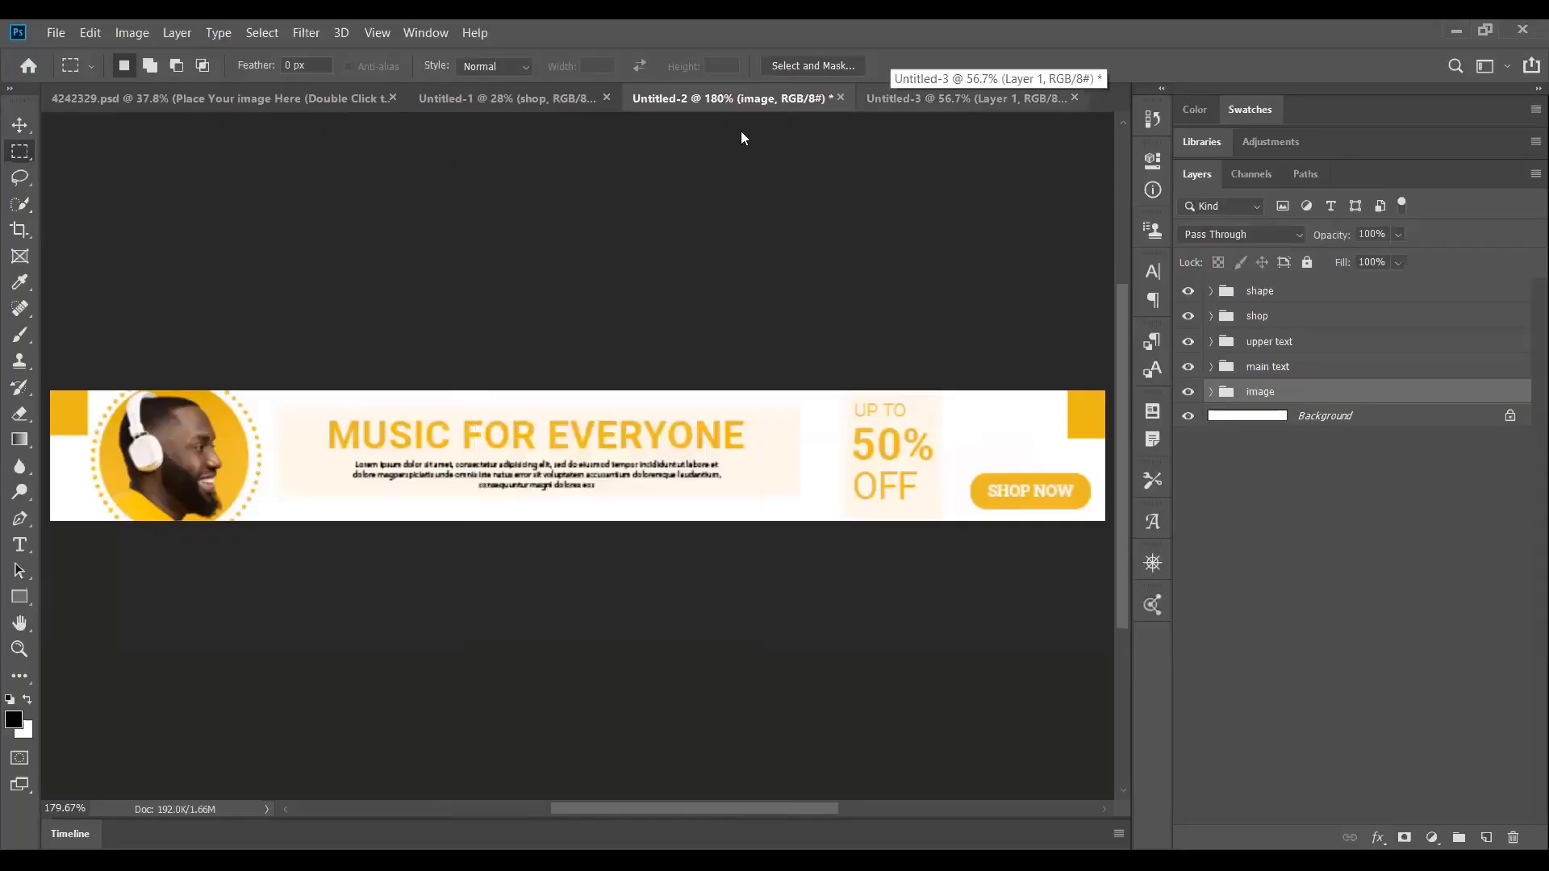
Return to Untitled-3 and inspect the banner on Artboard 1 and the blank Artboard 2.
key("ctrl+Tab")
scroll(128, 495, "up", 2)
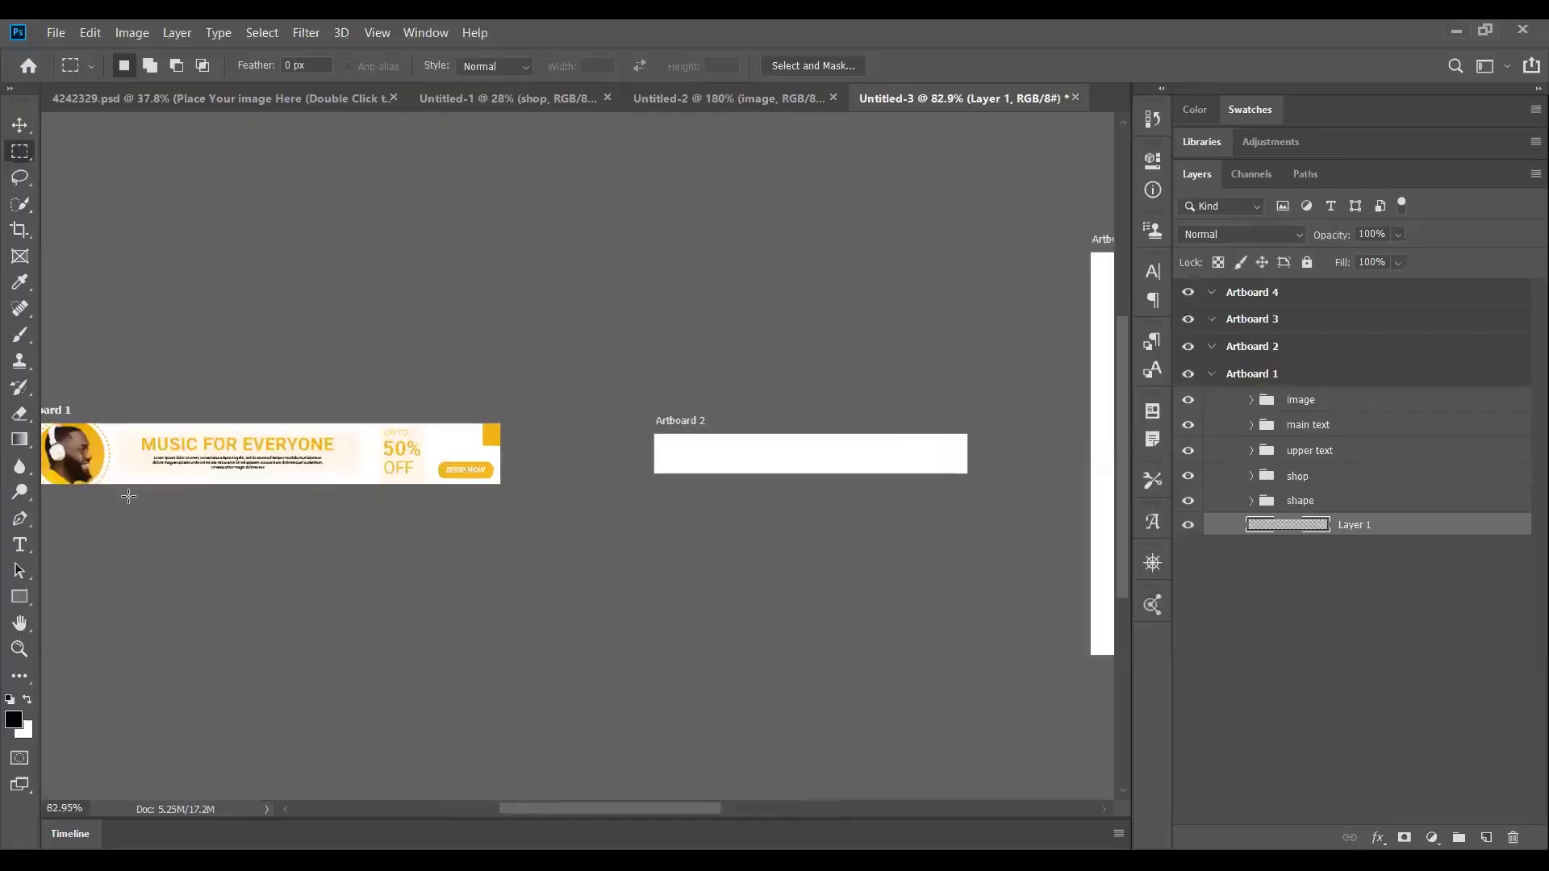
scroll(128, 495, "up", 2)
left_click_drag(166, 508, 330, 518)
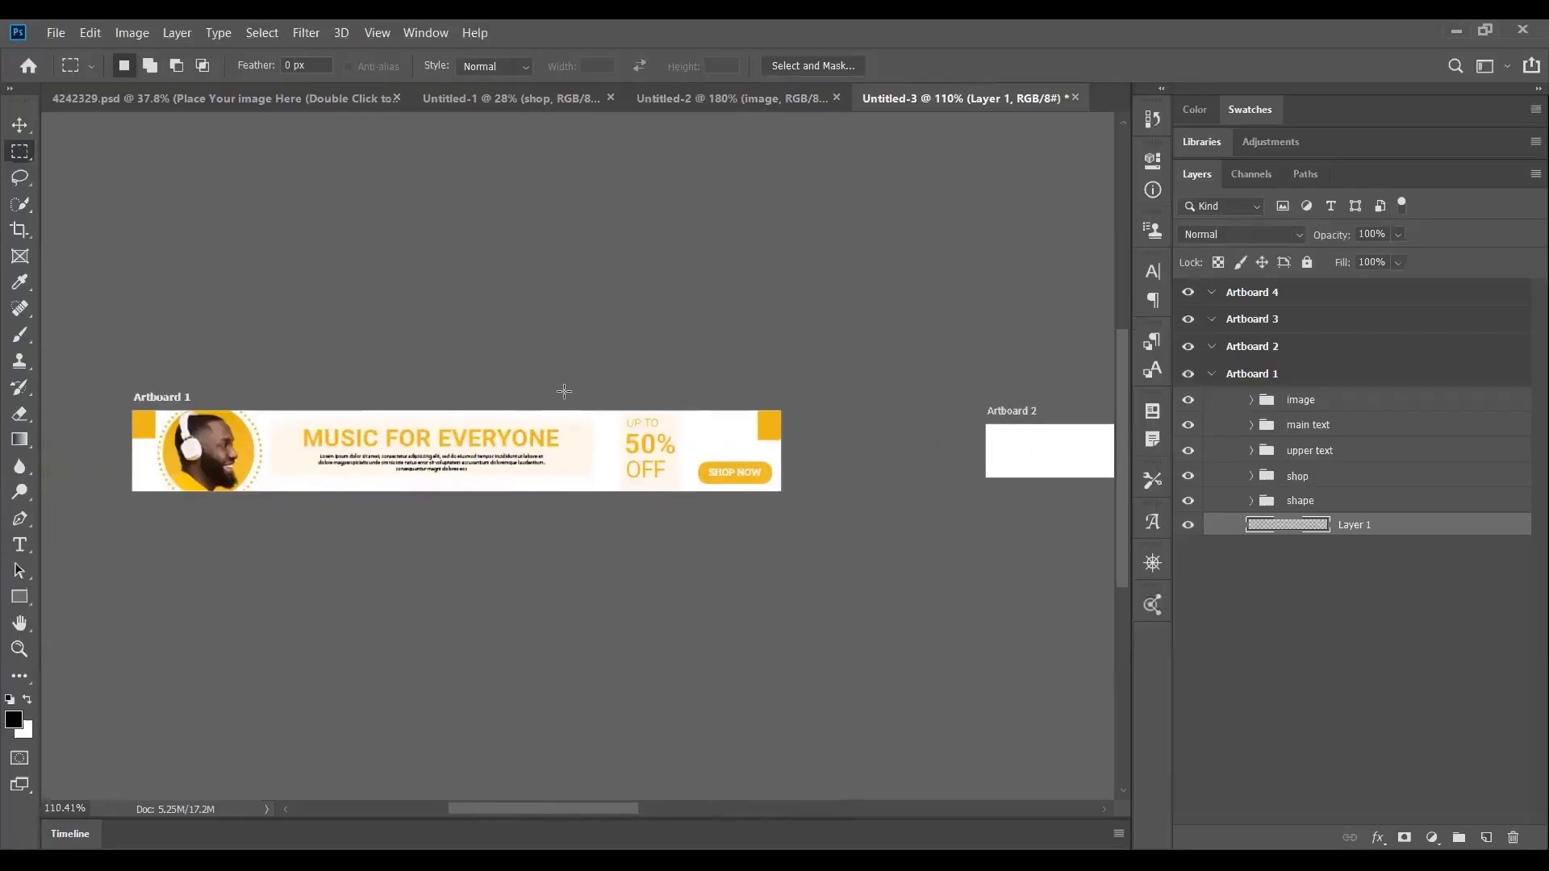
left_click_drag(671, 402, 180, 412)
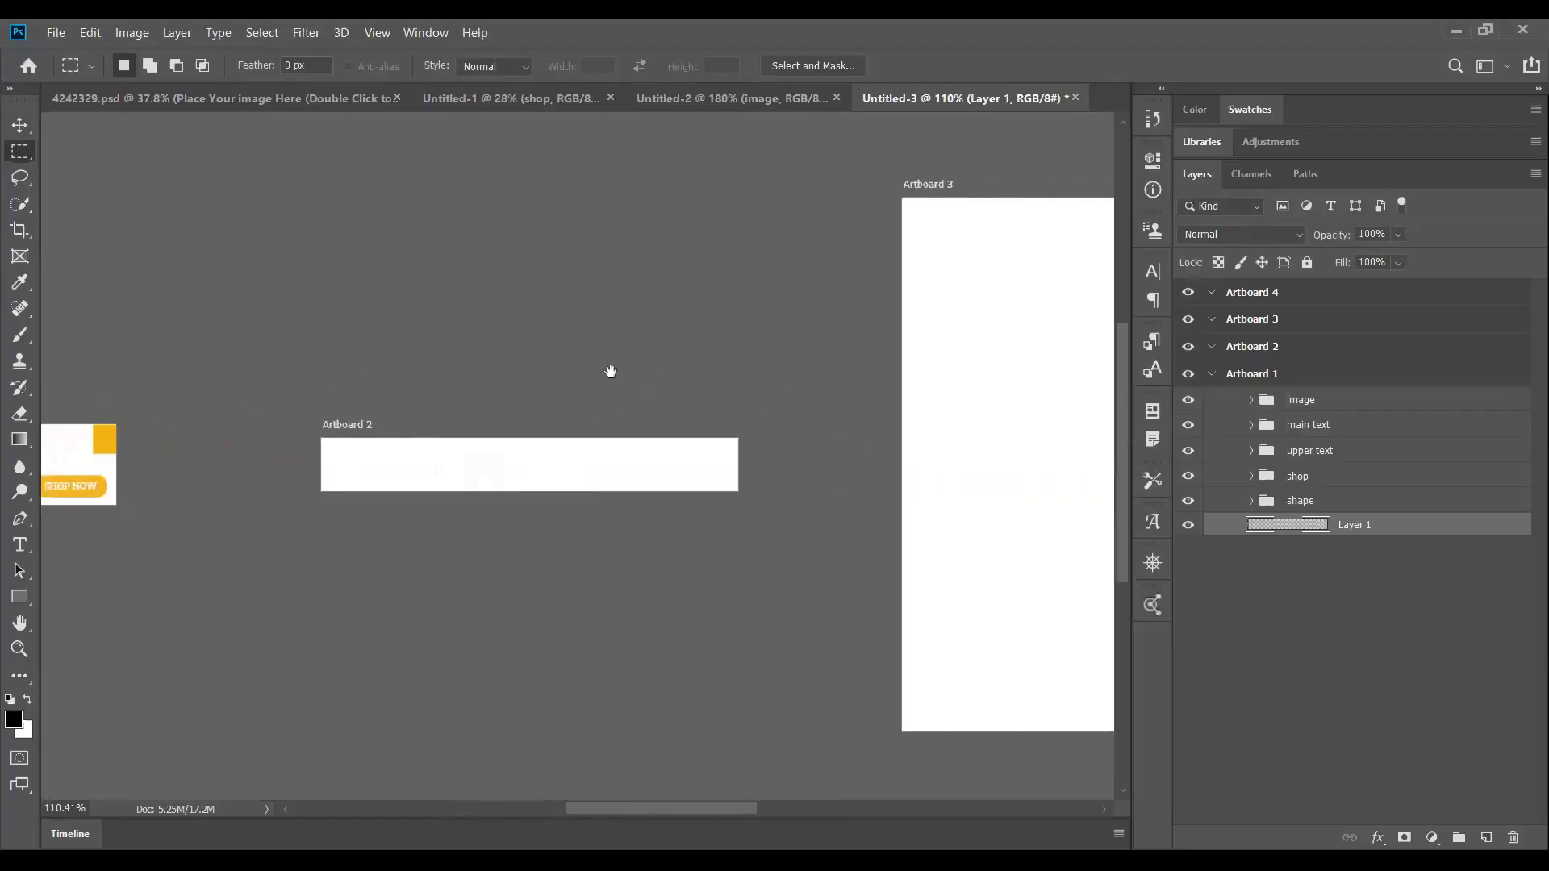
Rename Artboard 1 as leader.
left_click_drag(609, 370, 469, 314)
scroll(468, 314, "down", 3)
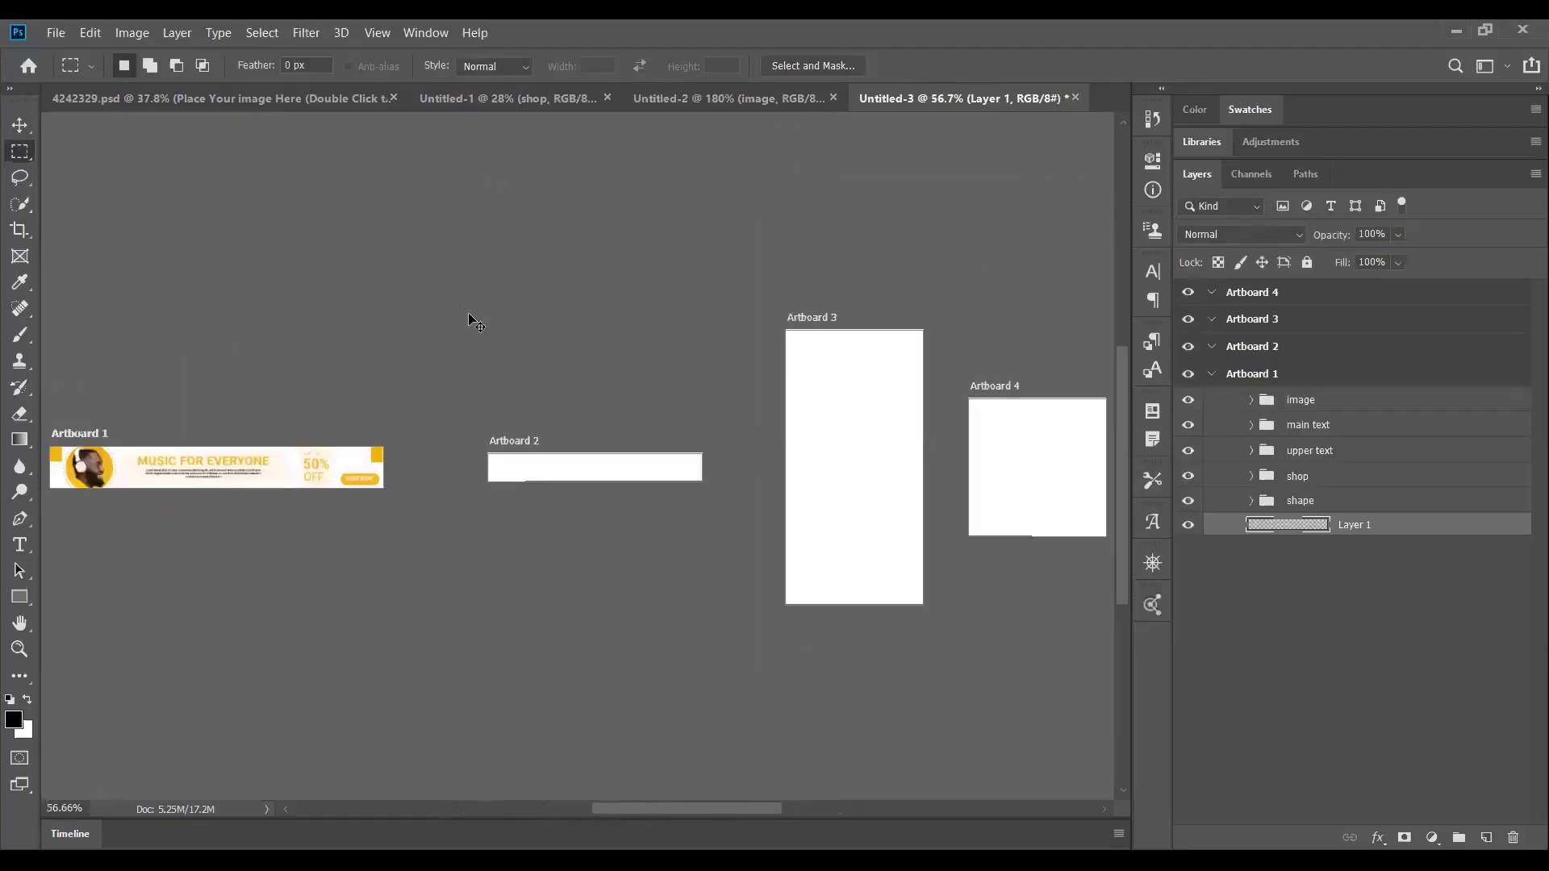
left_click(1254, 377)
double_click(1251, 375)
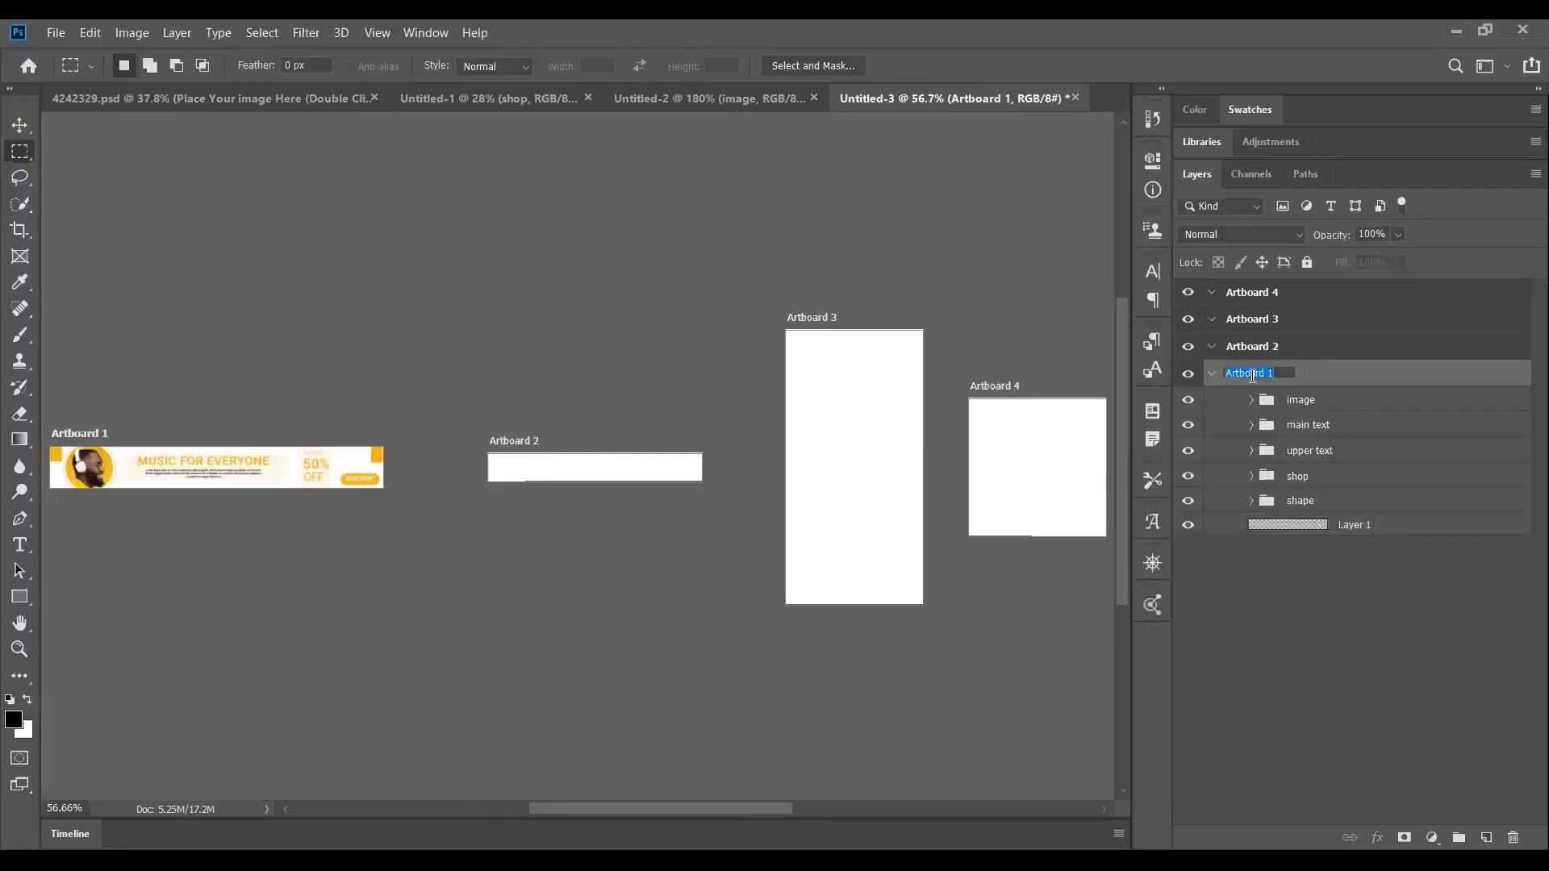
type("leader")
key("Return")
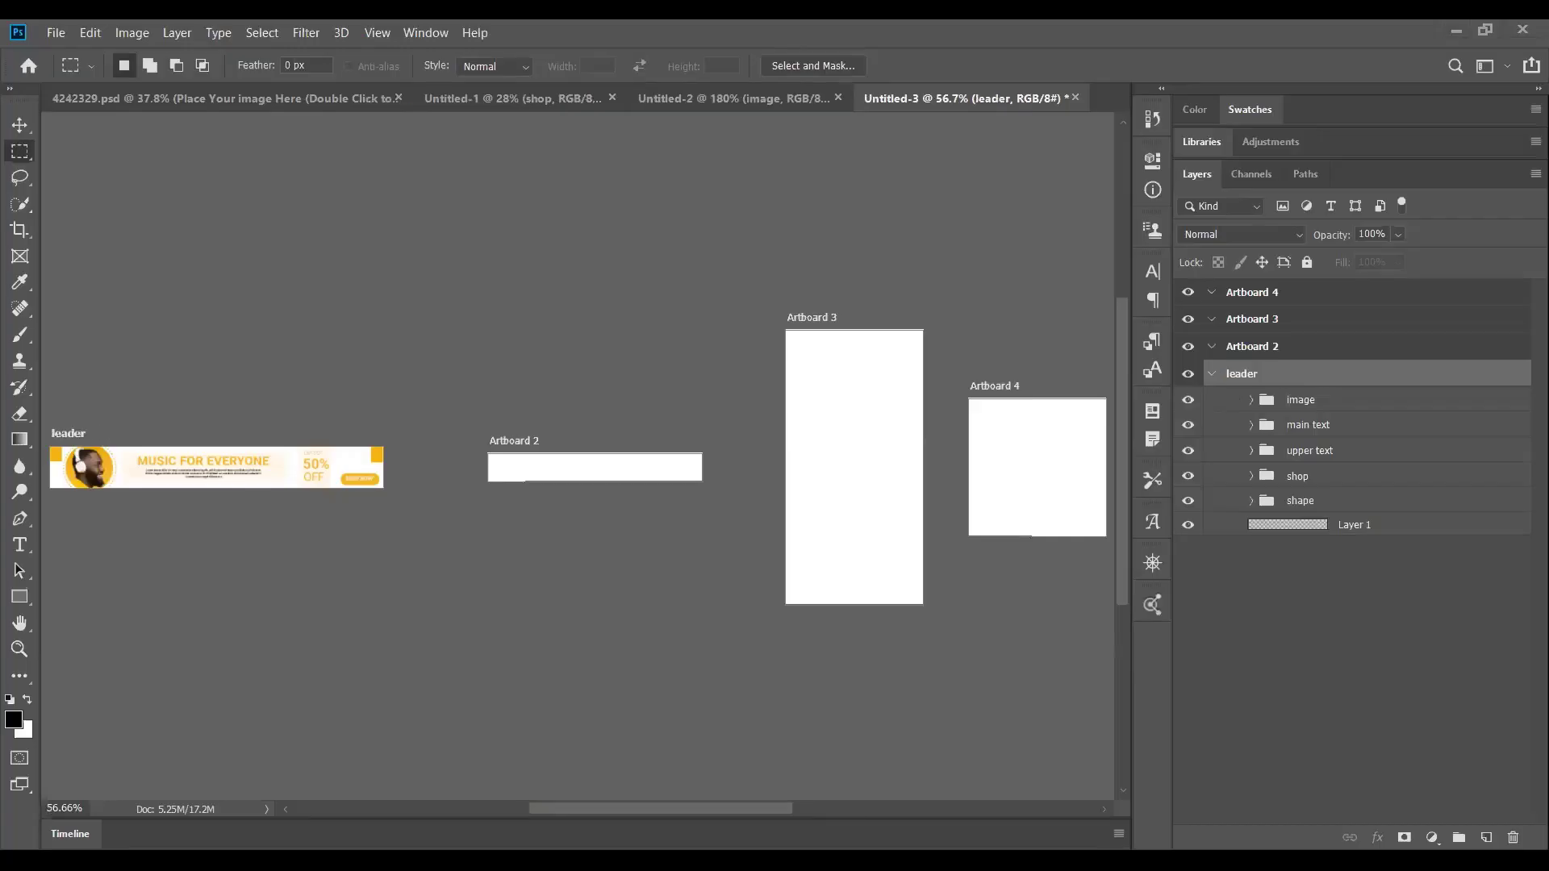
key("b")
key("o")
key("a")
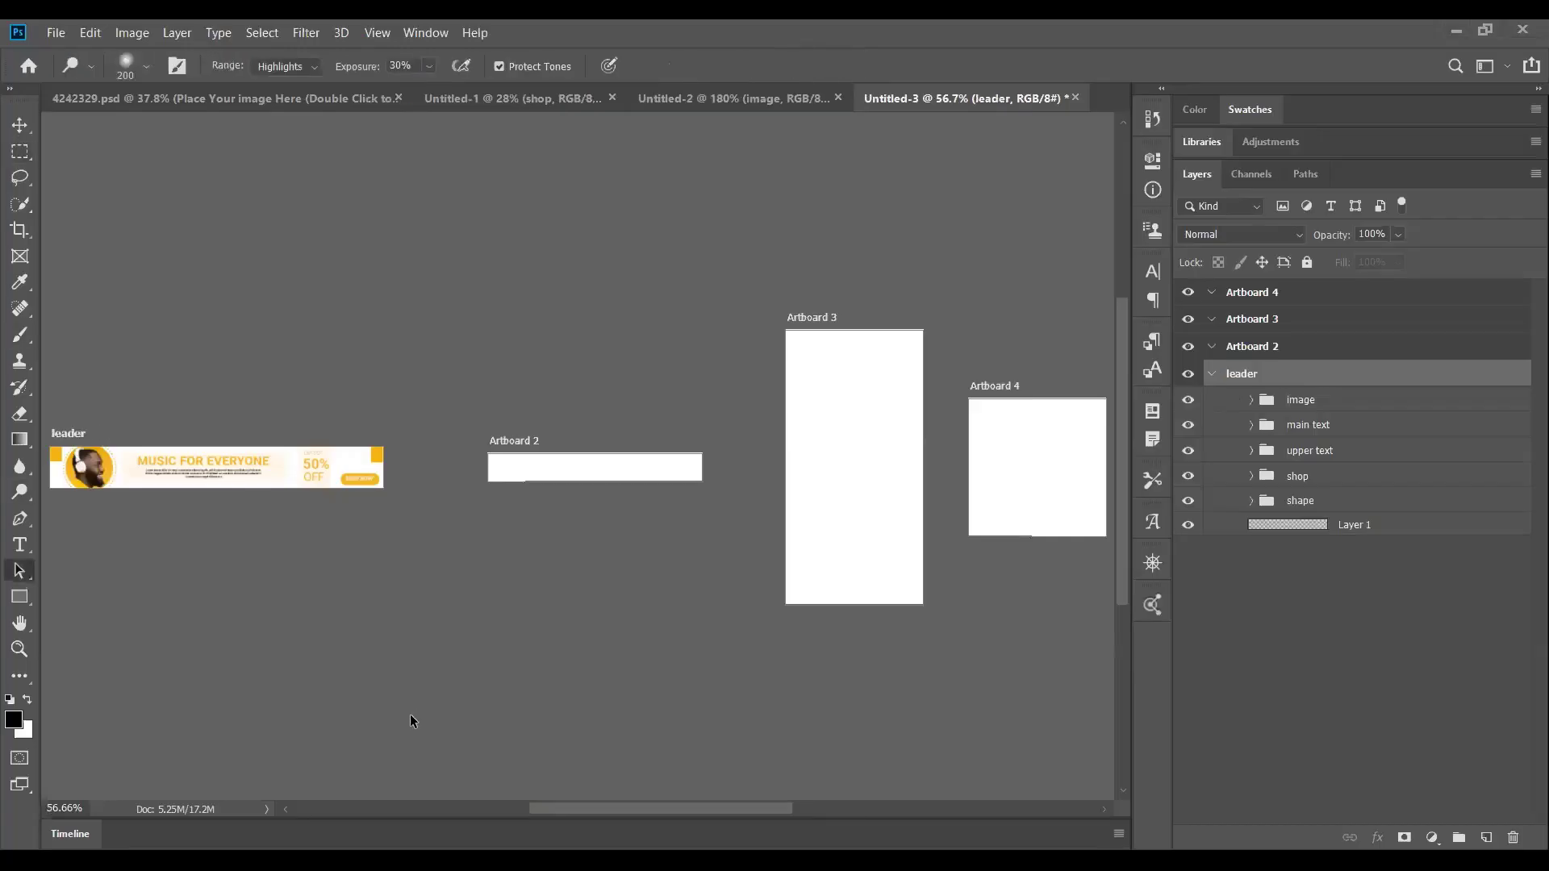
key("r")
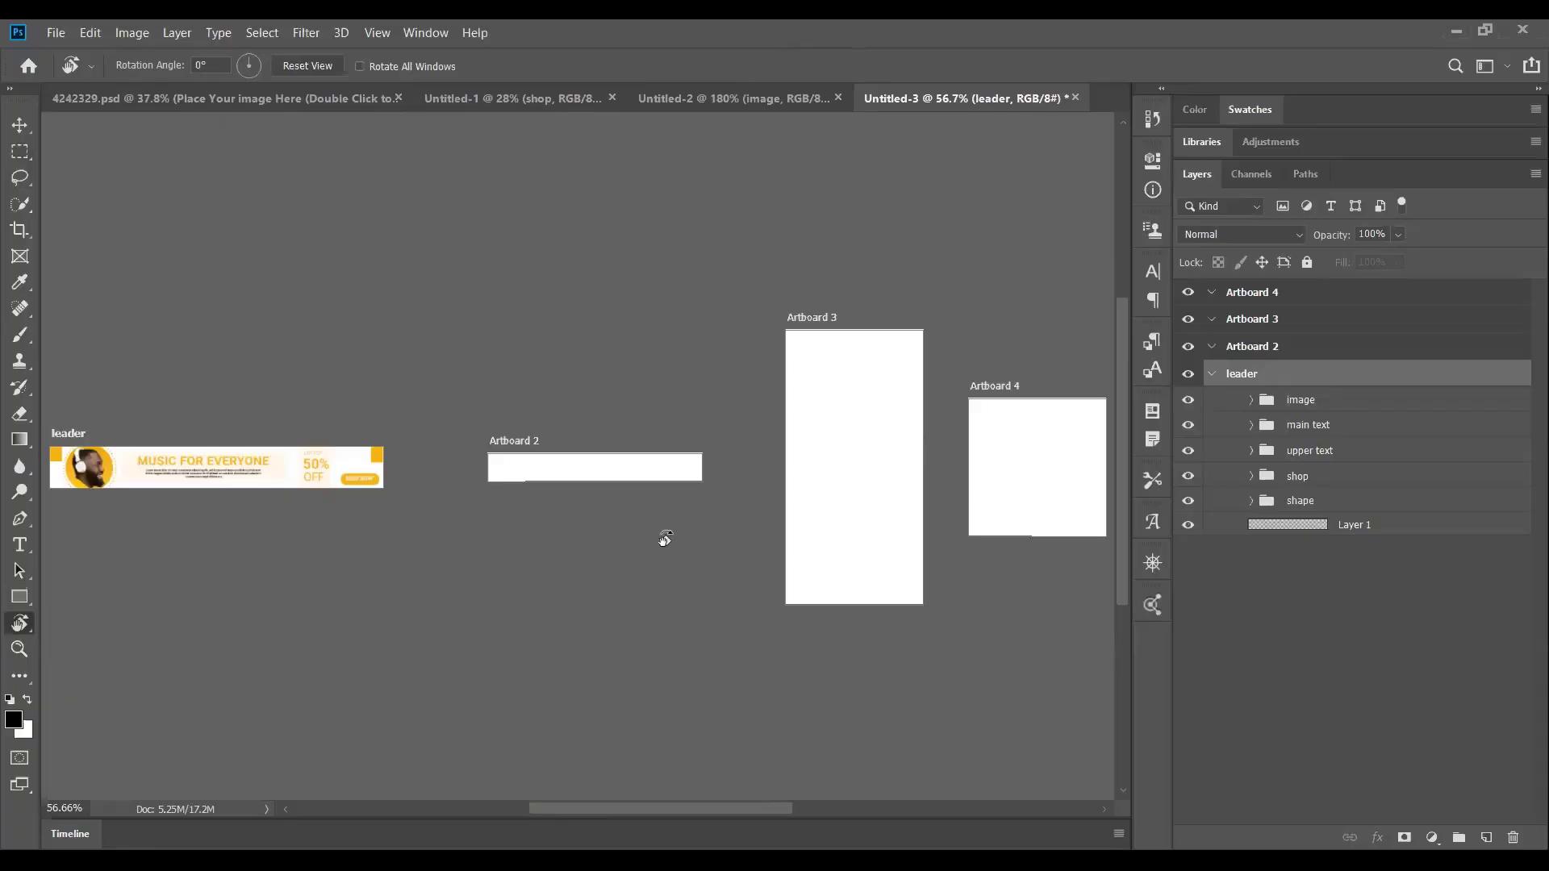
Extend the first artboard's name to leaderboard and return to the Rectangular Marquee tool.
double_click(1248, 376)
type("board")
key("Return")
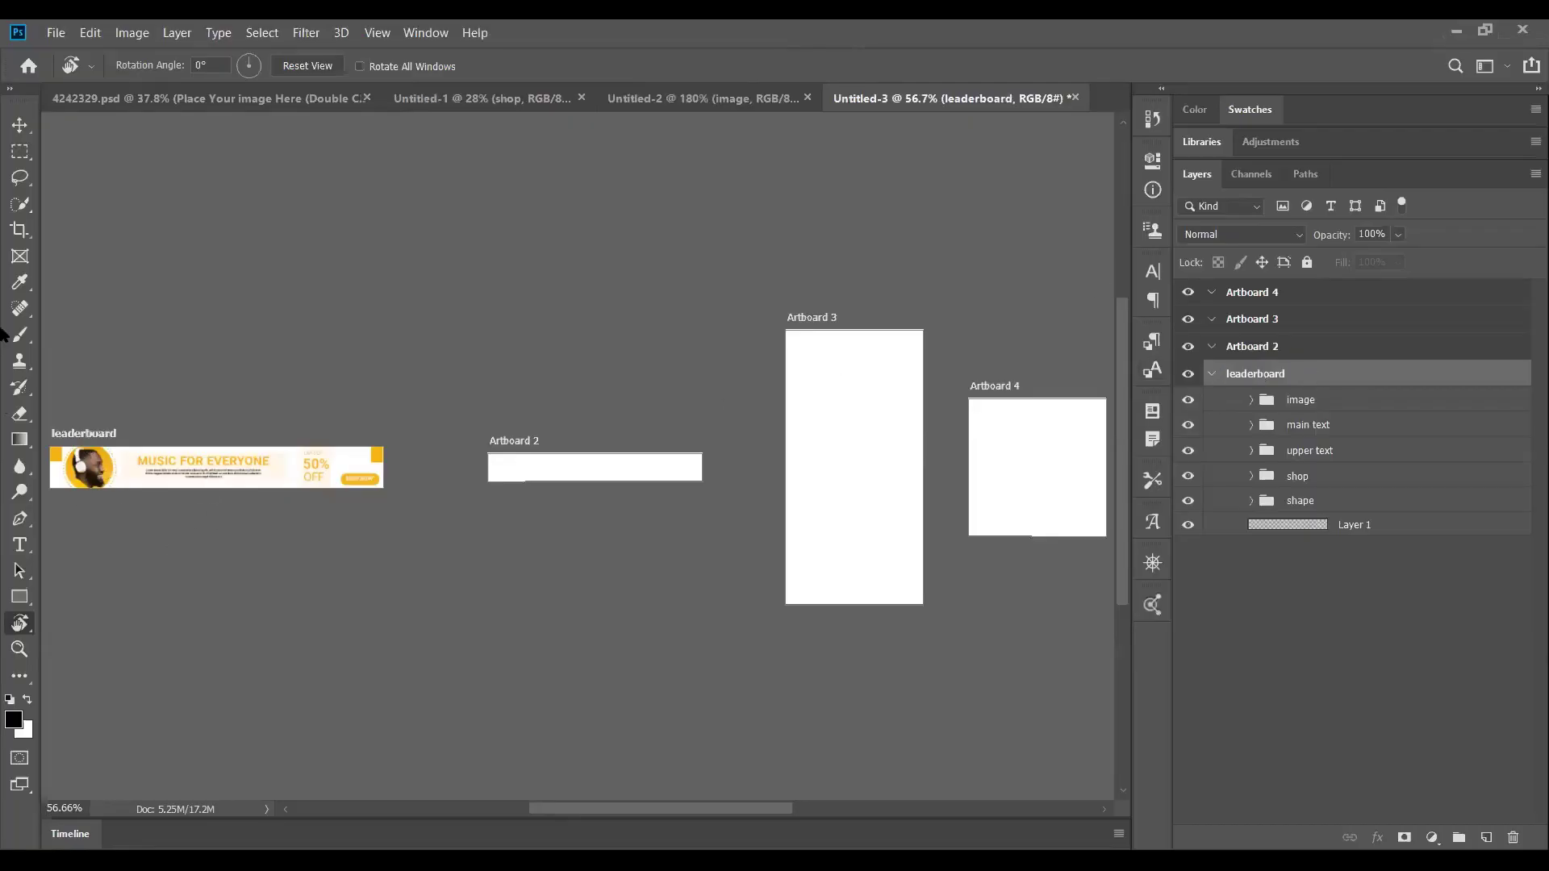
left_click(20, 153)
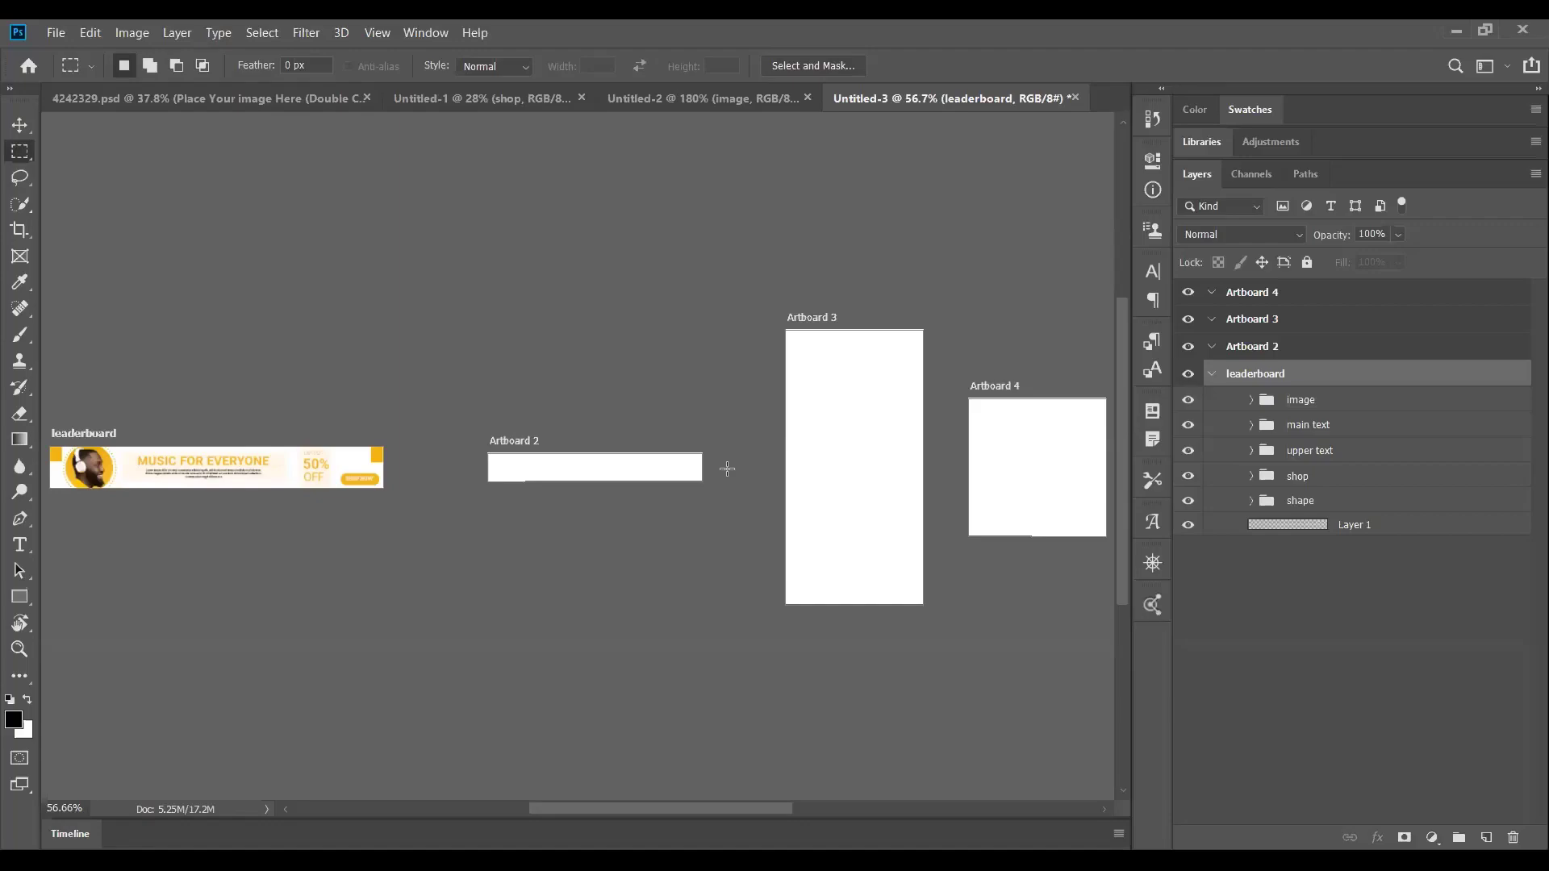
Duplicate the image group from the leaderboard artboard into Artboard 2.
scroll(678, 471, "up", 4)
left_click_drag(549, 503, 751, 500)
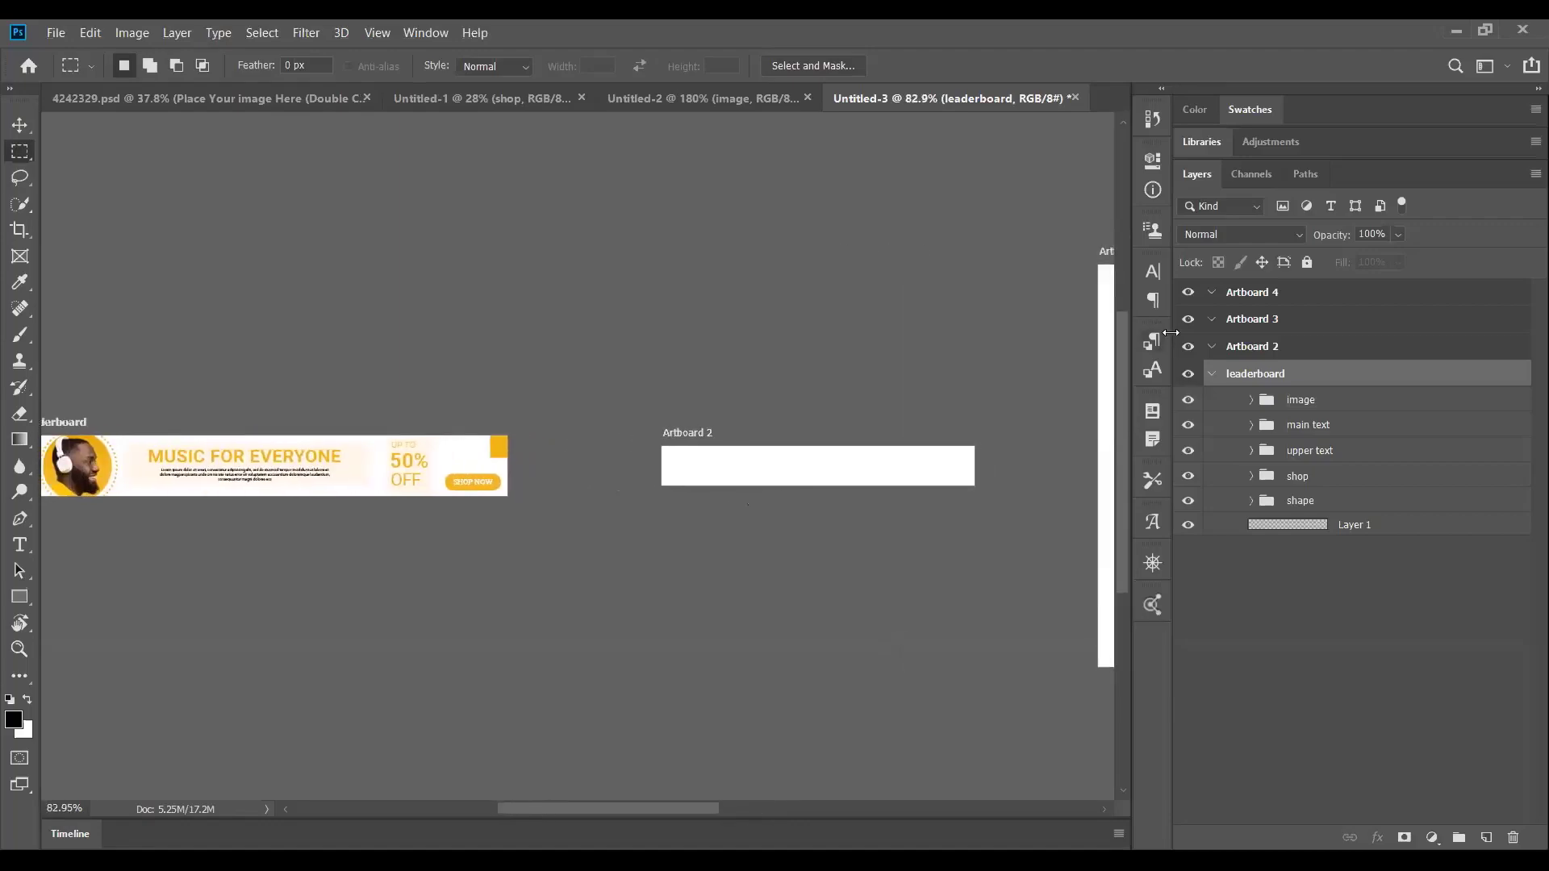
left_click(1294, 503)
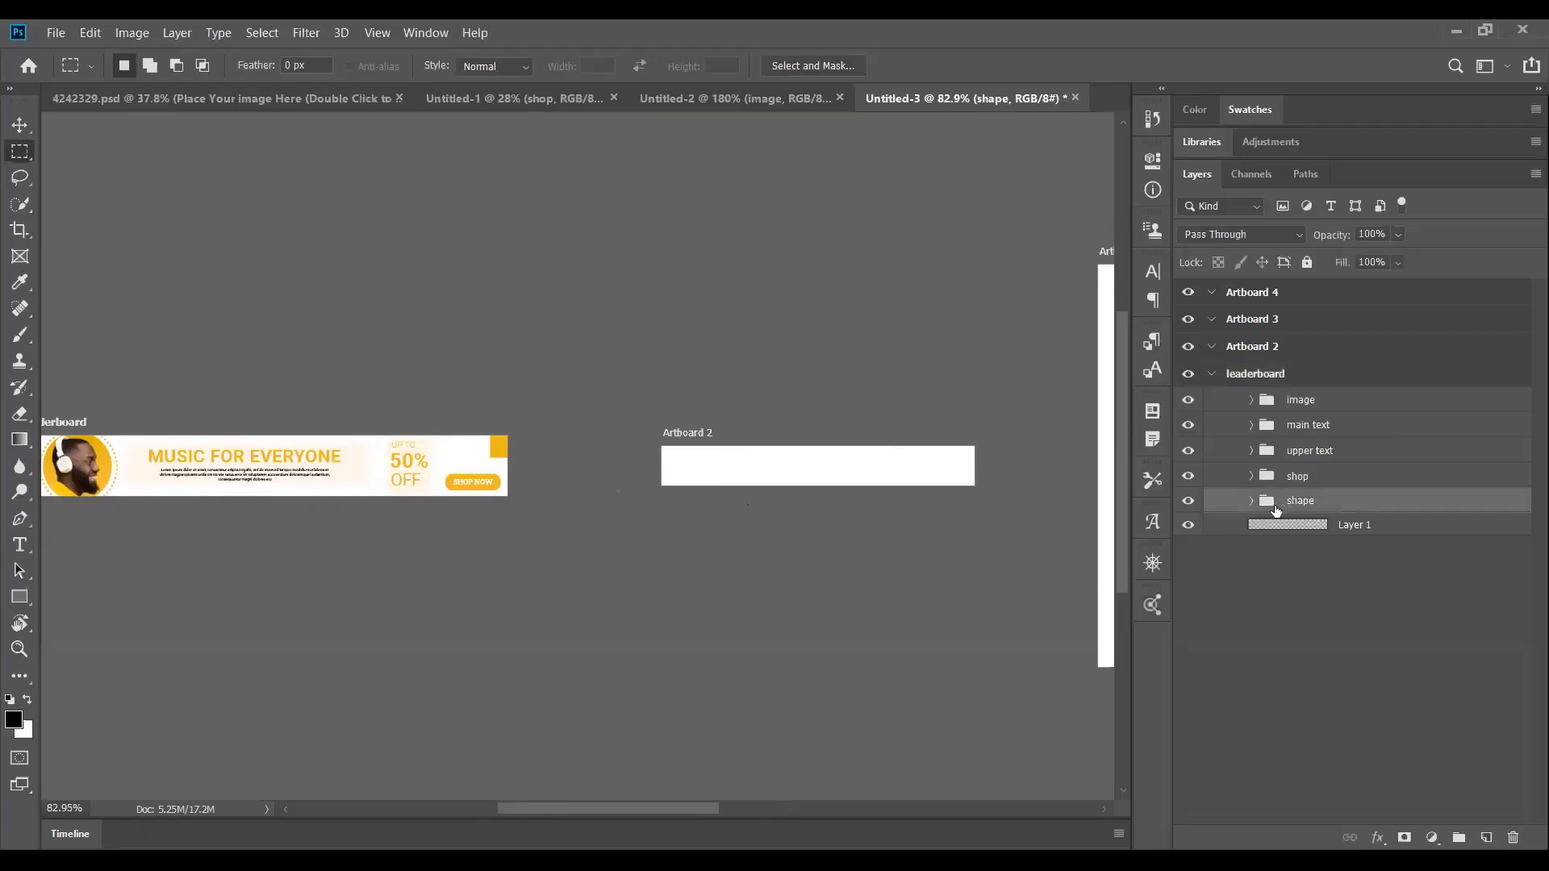
left_click(1296, 402)
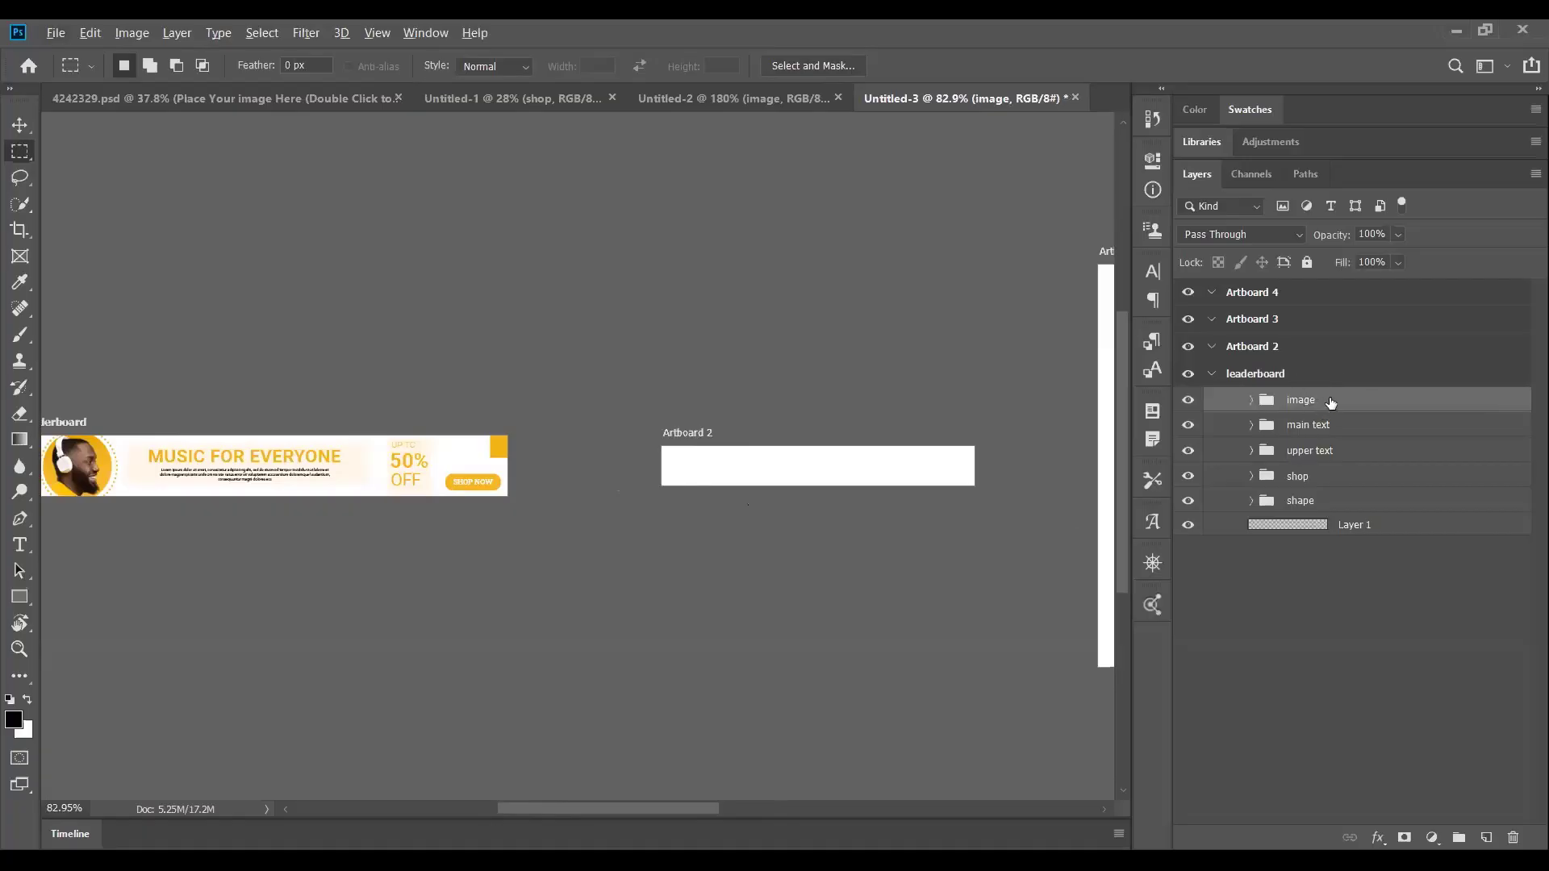
left_click_drag(1331, 401, 1331, 349)
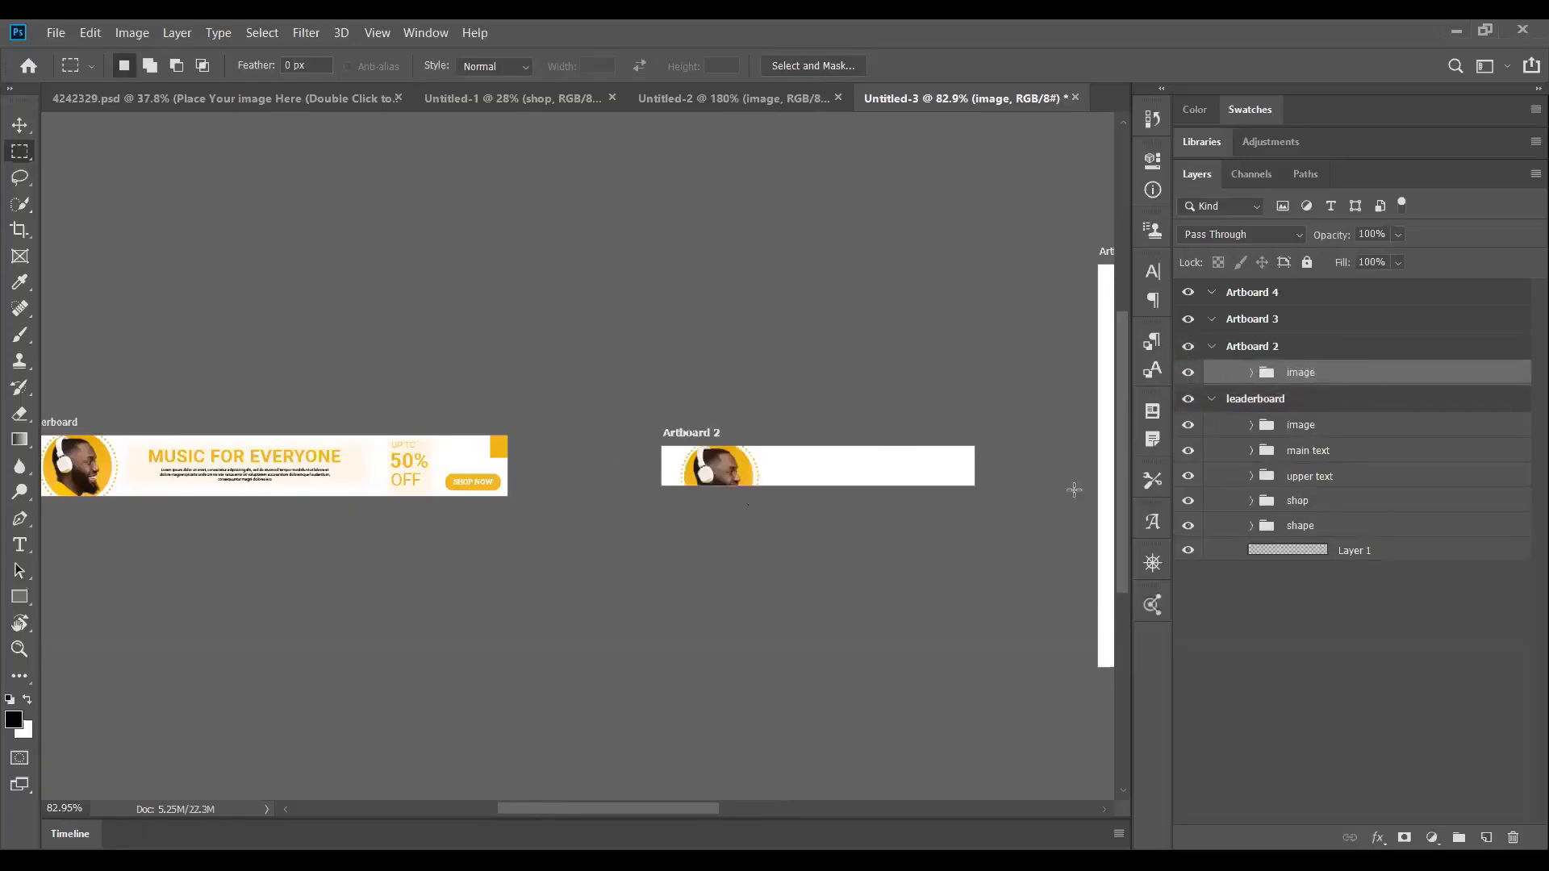
Scale the duplicated image group to about 57% and place it at the left end of the Artboard 2 banner.
key("ctrl+t")
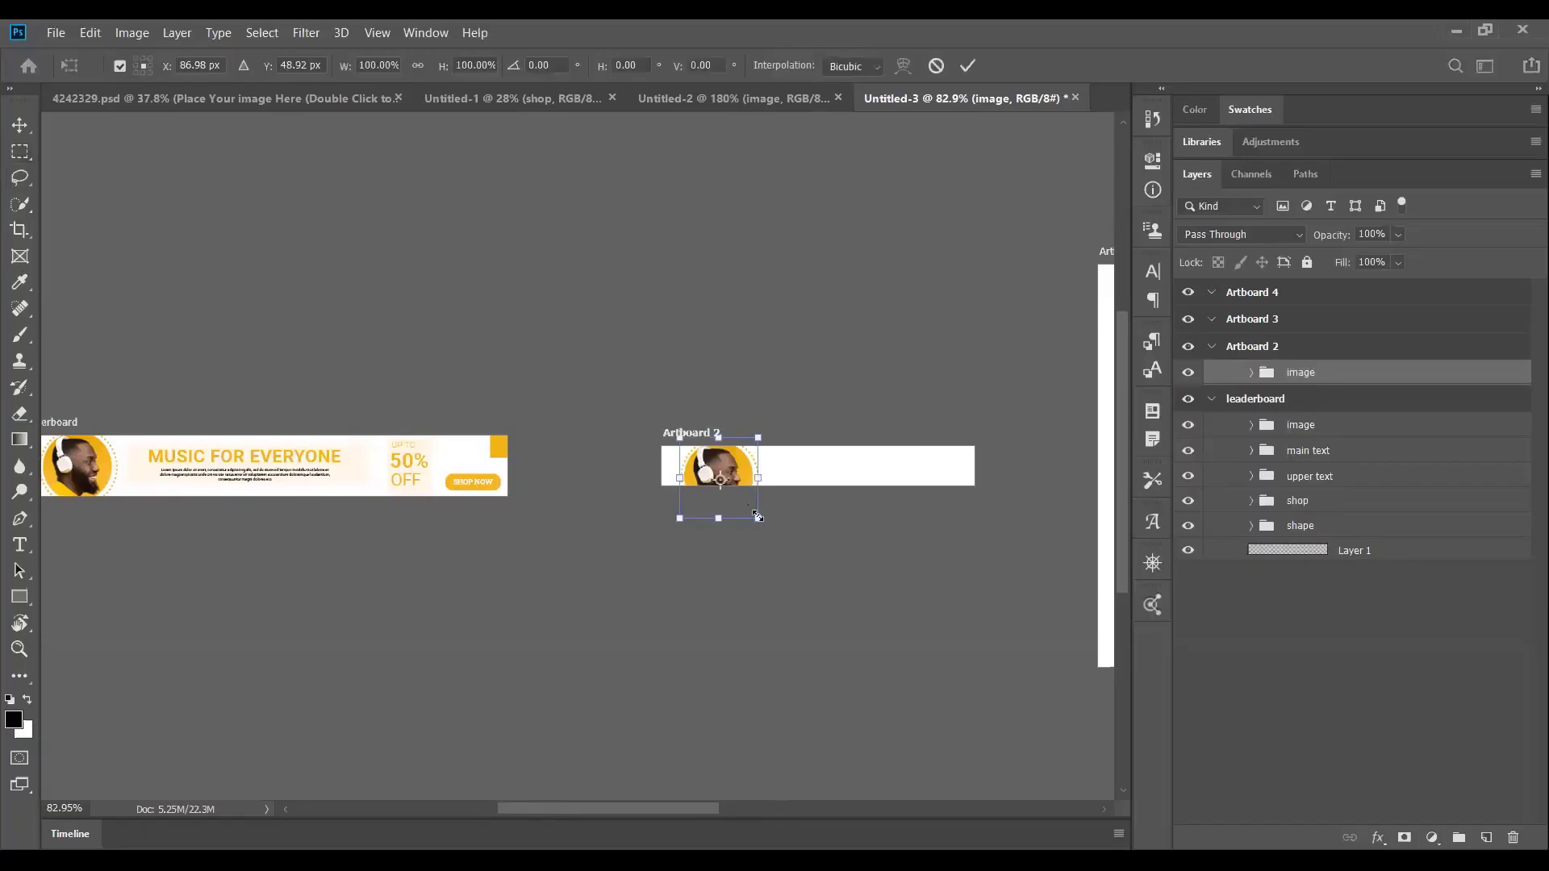
left_click_drag(758, 517, 715, 465)
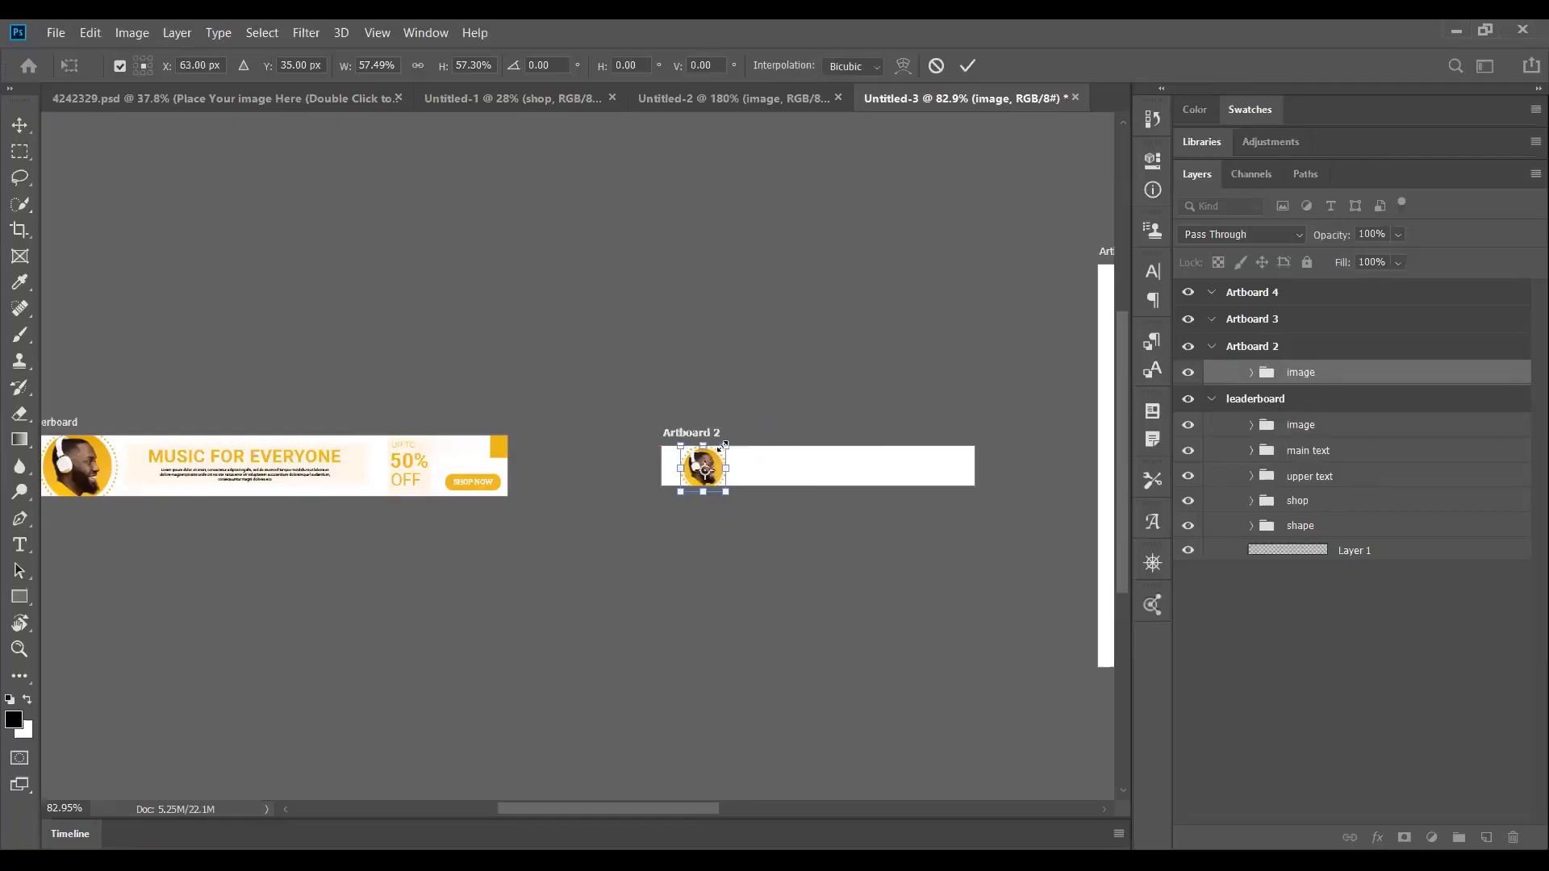
left_click_drag(711, 463, 707, 463)
key("Return")
key("m")
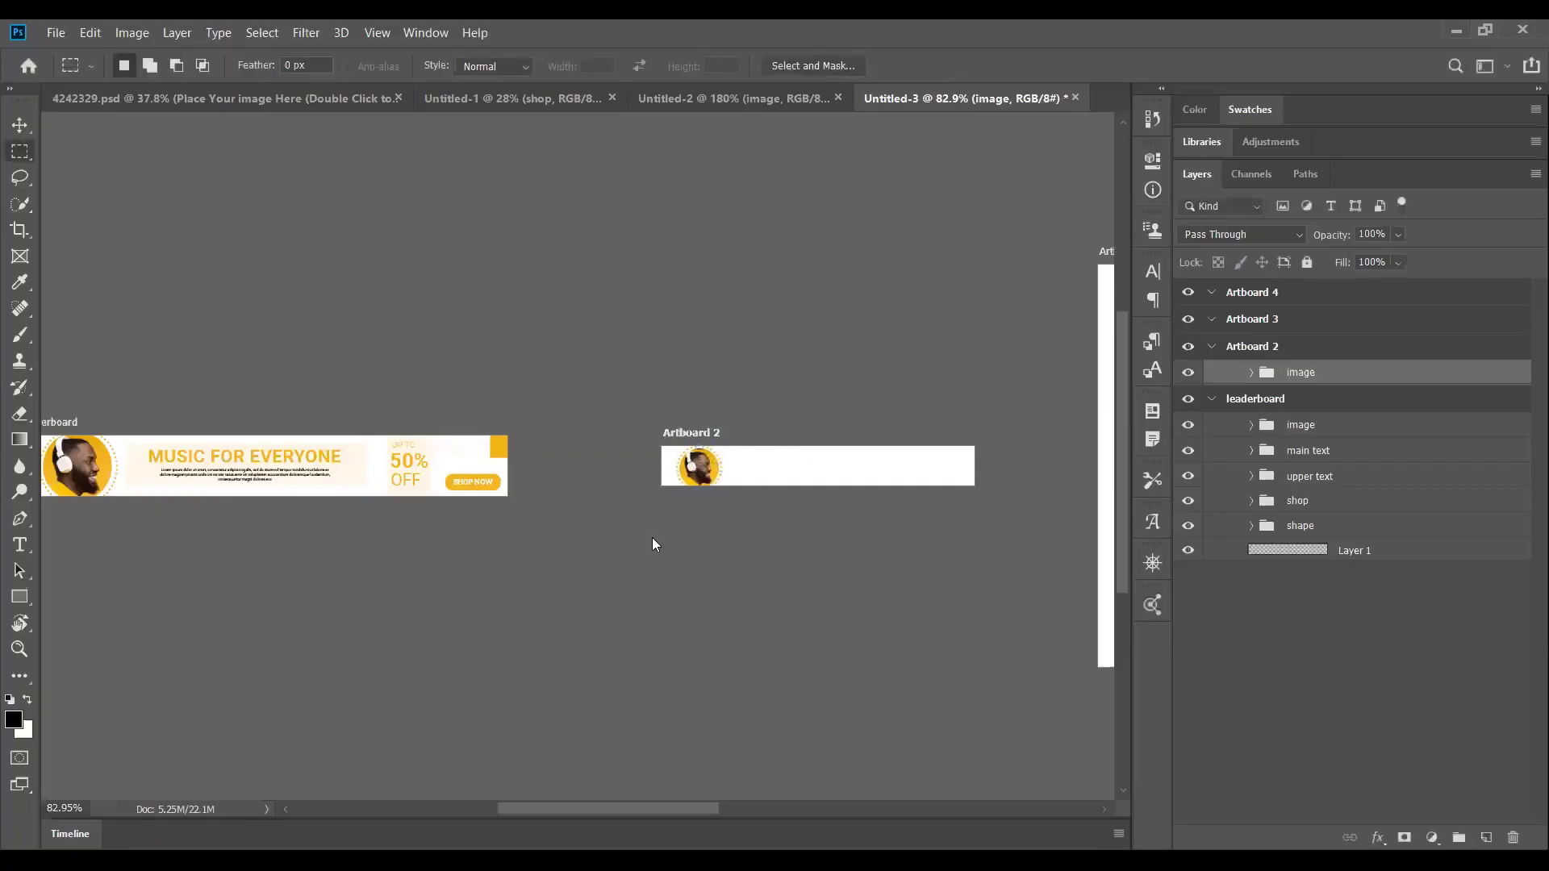
Duplicate the main text group from the leaderboard artboard into Artboard 2.
left_click(1330, 456)
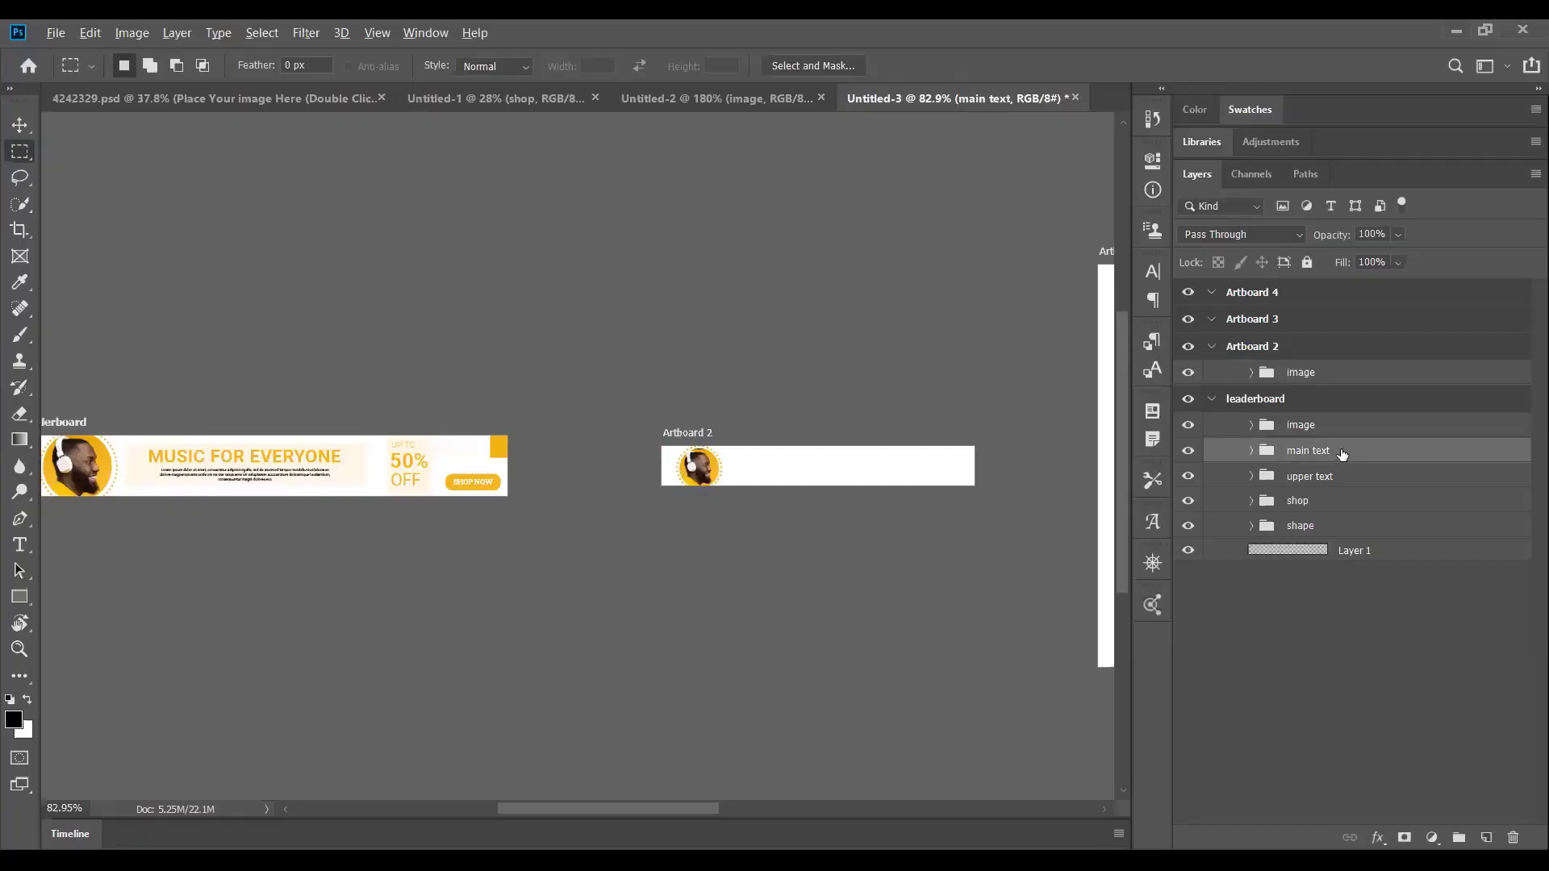
left_click_drag(1341, 454, 1335, 376)
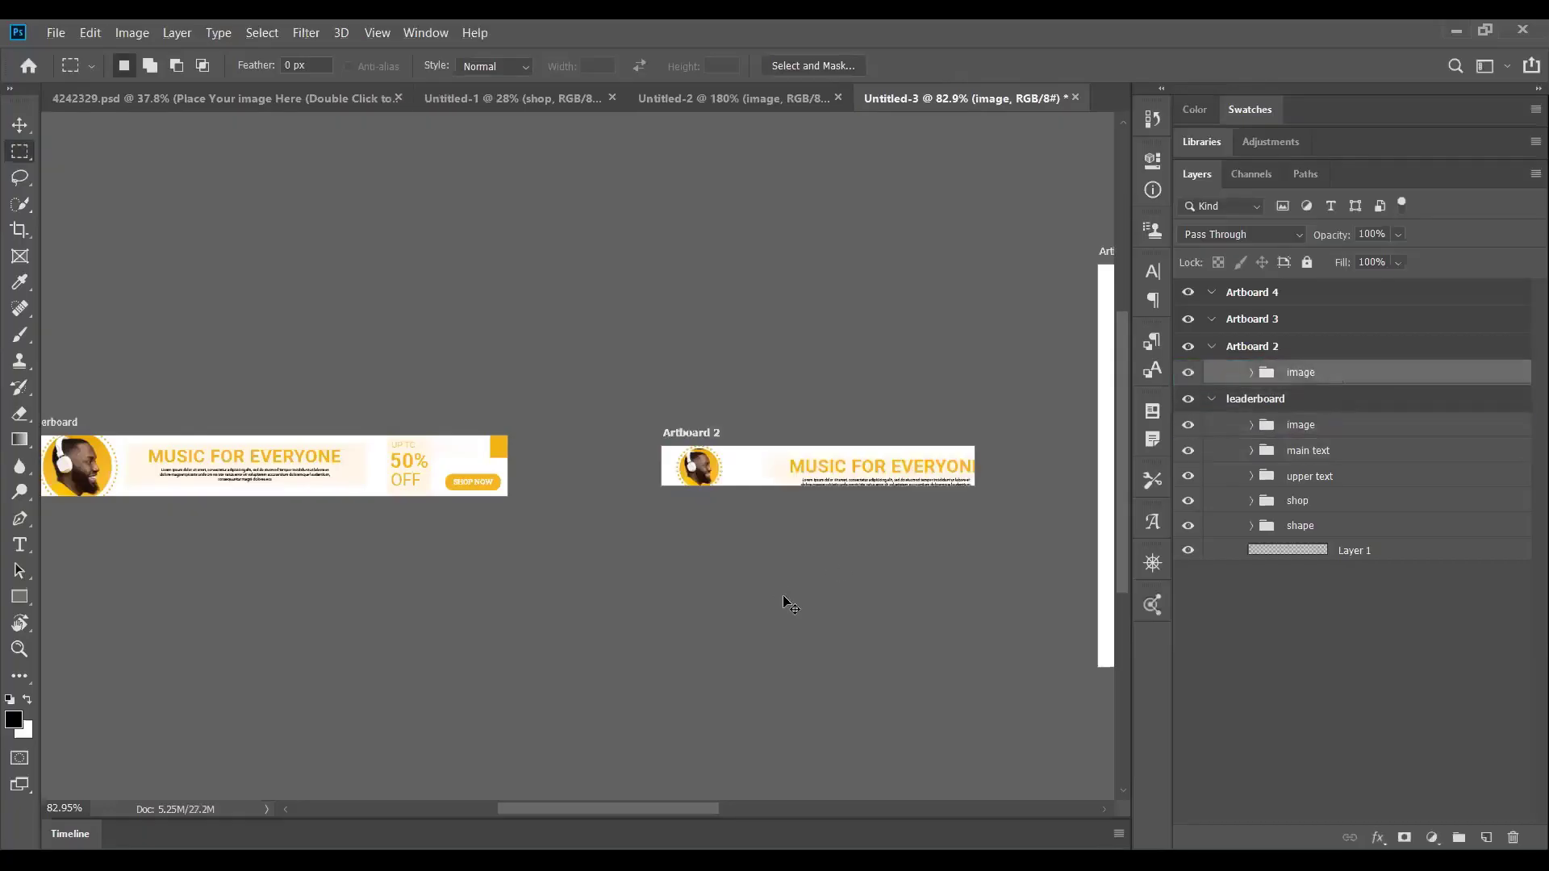
key("ctrl+t")
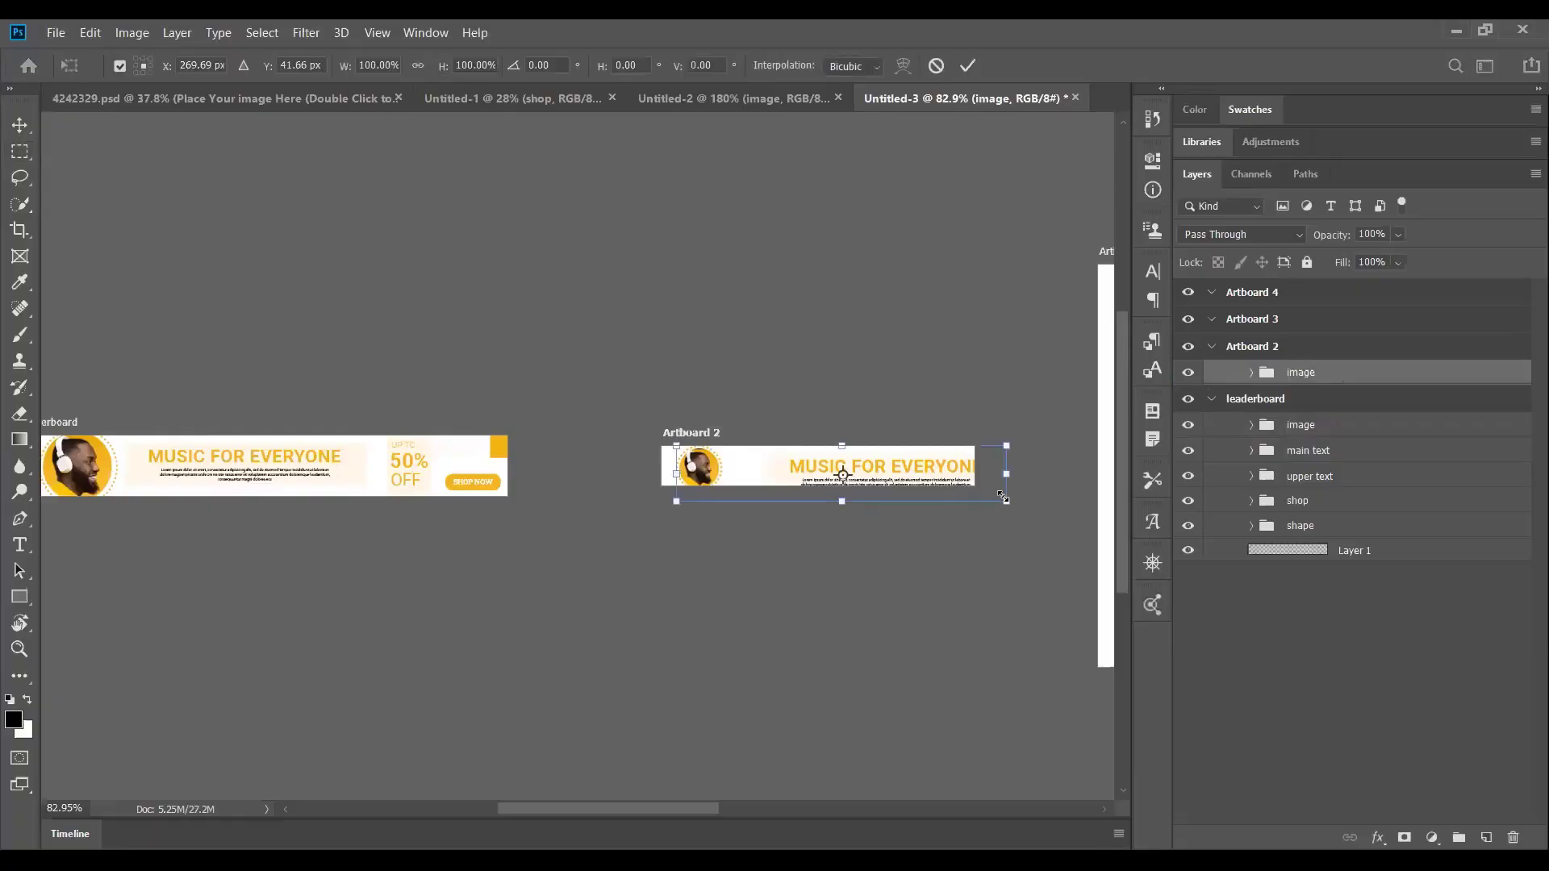
left_click_drag(1003, 498, 974, 493)
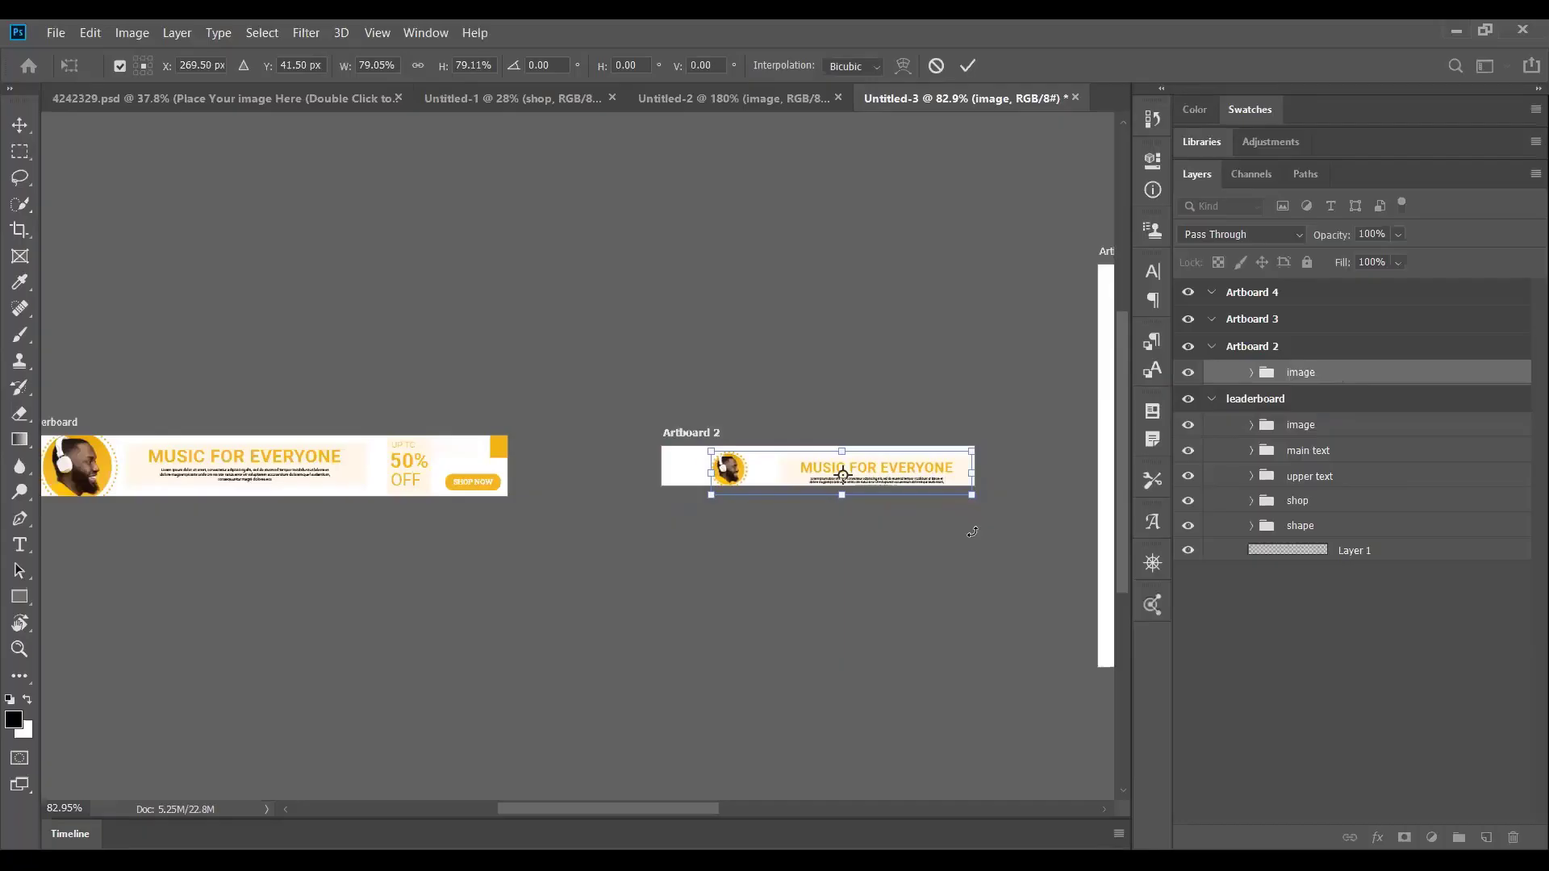
key("ctrl+z")
left_click_drag(922, 472, 916, 472)
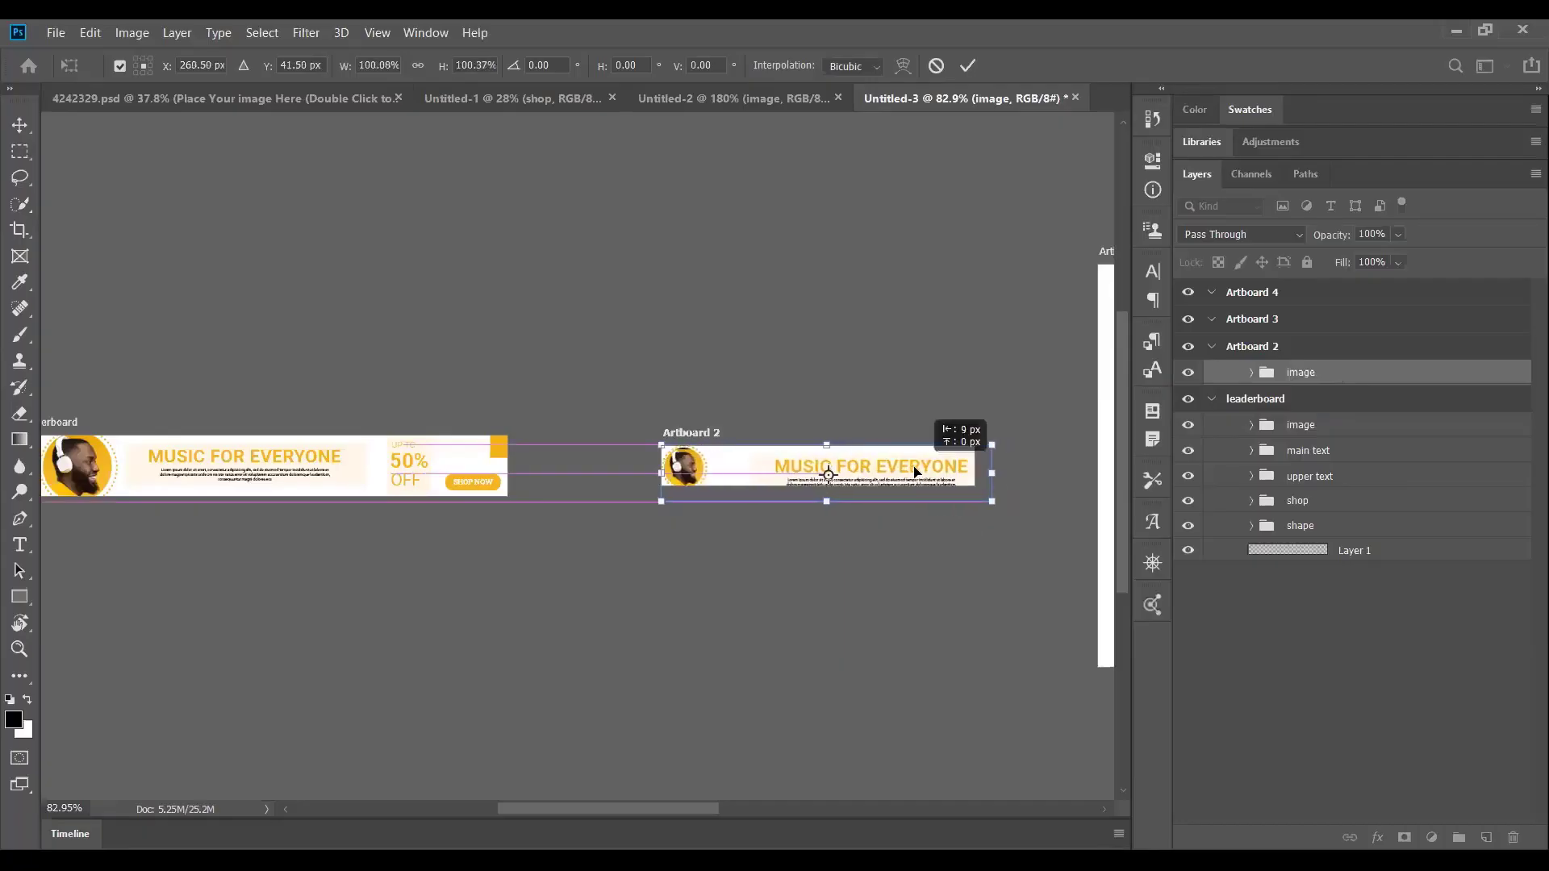
key("m")
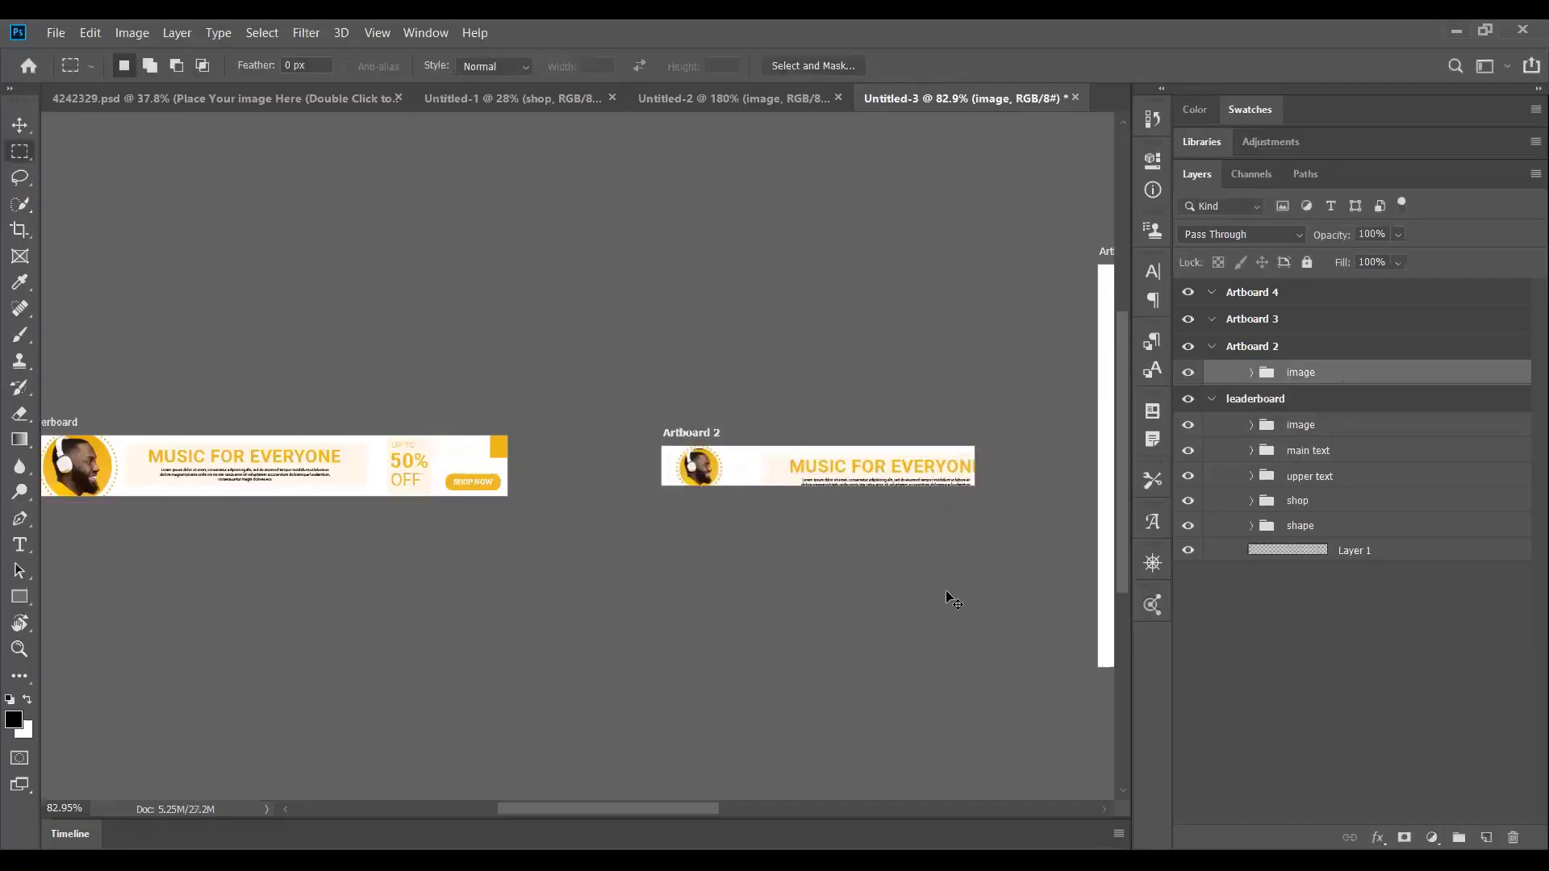
Move the nested main text group out of Artboard 2's image group, place it above that group and collapse the image group.
left_click(1251, 374)
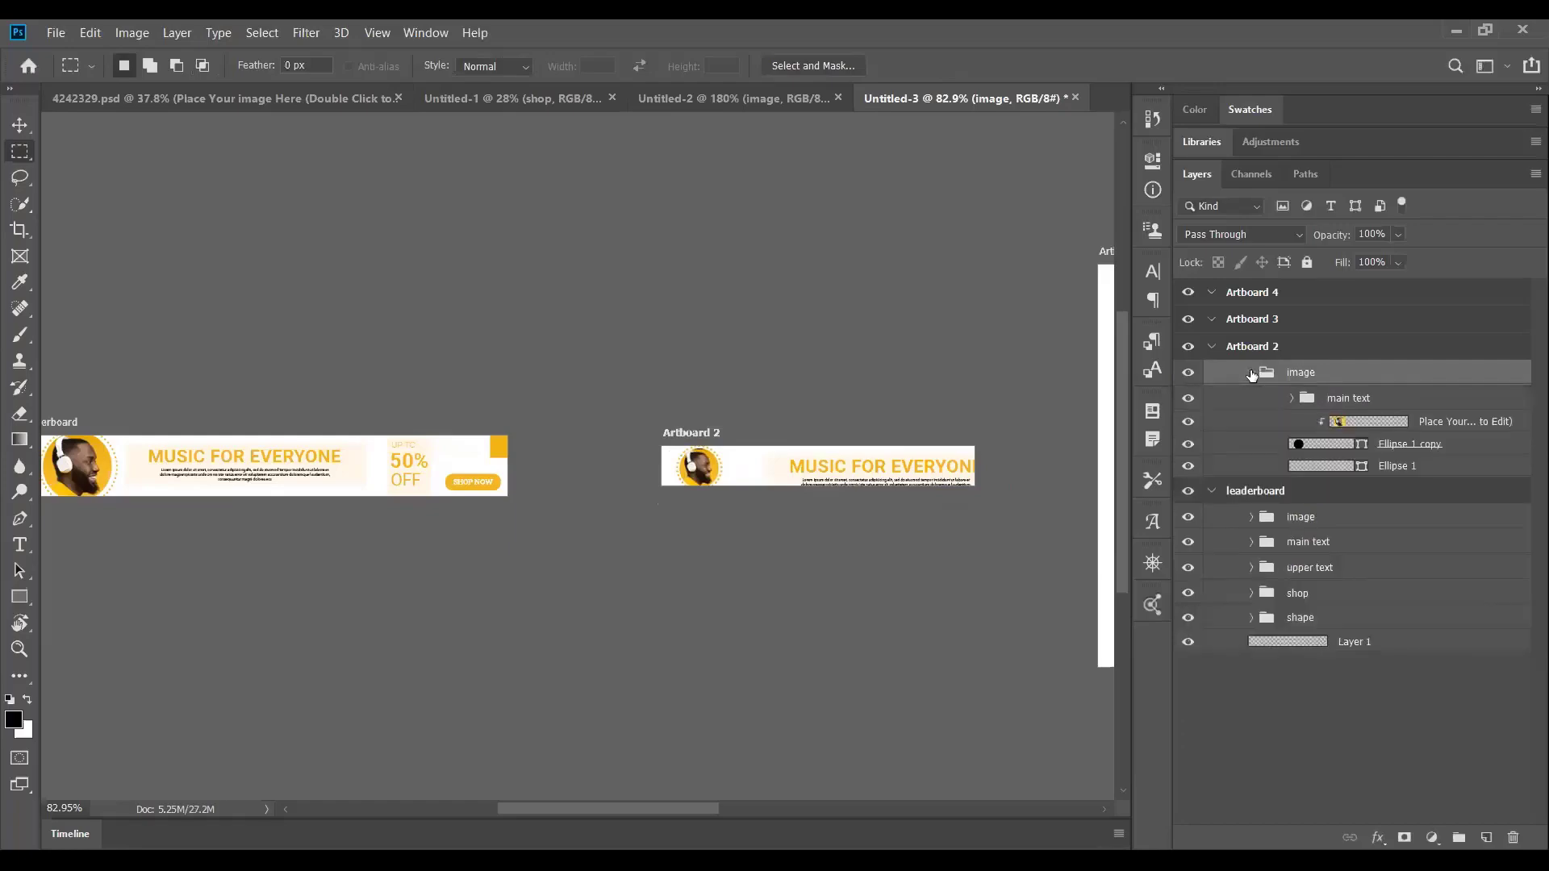
left_click(1346, 400)
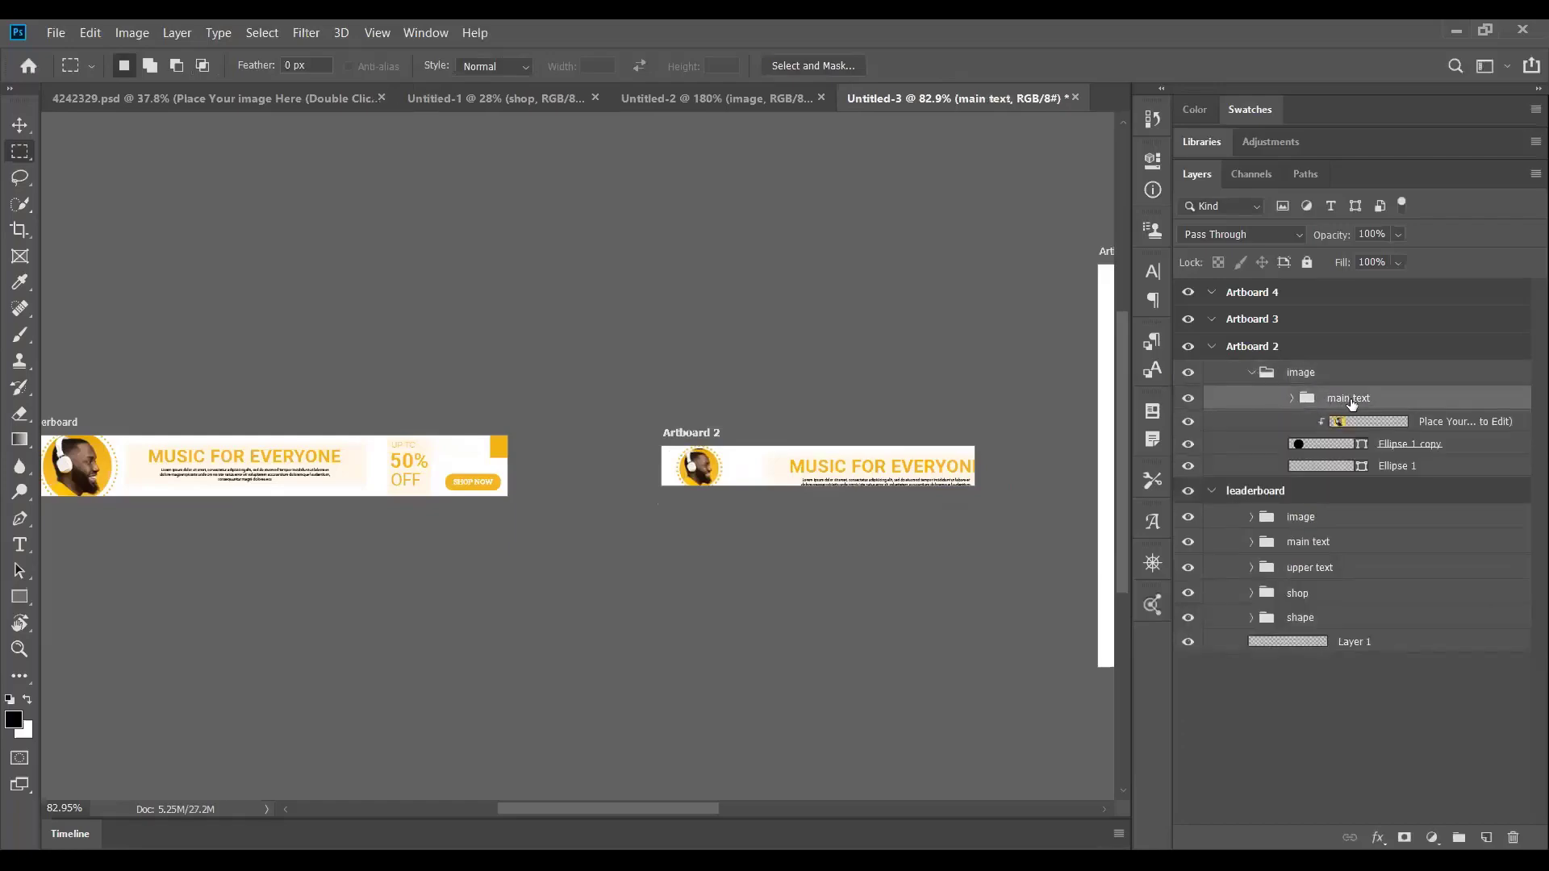
left_click(1291, 398)
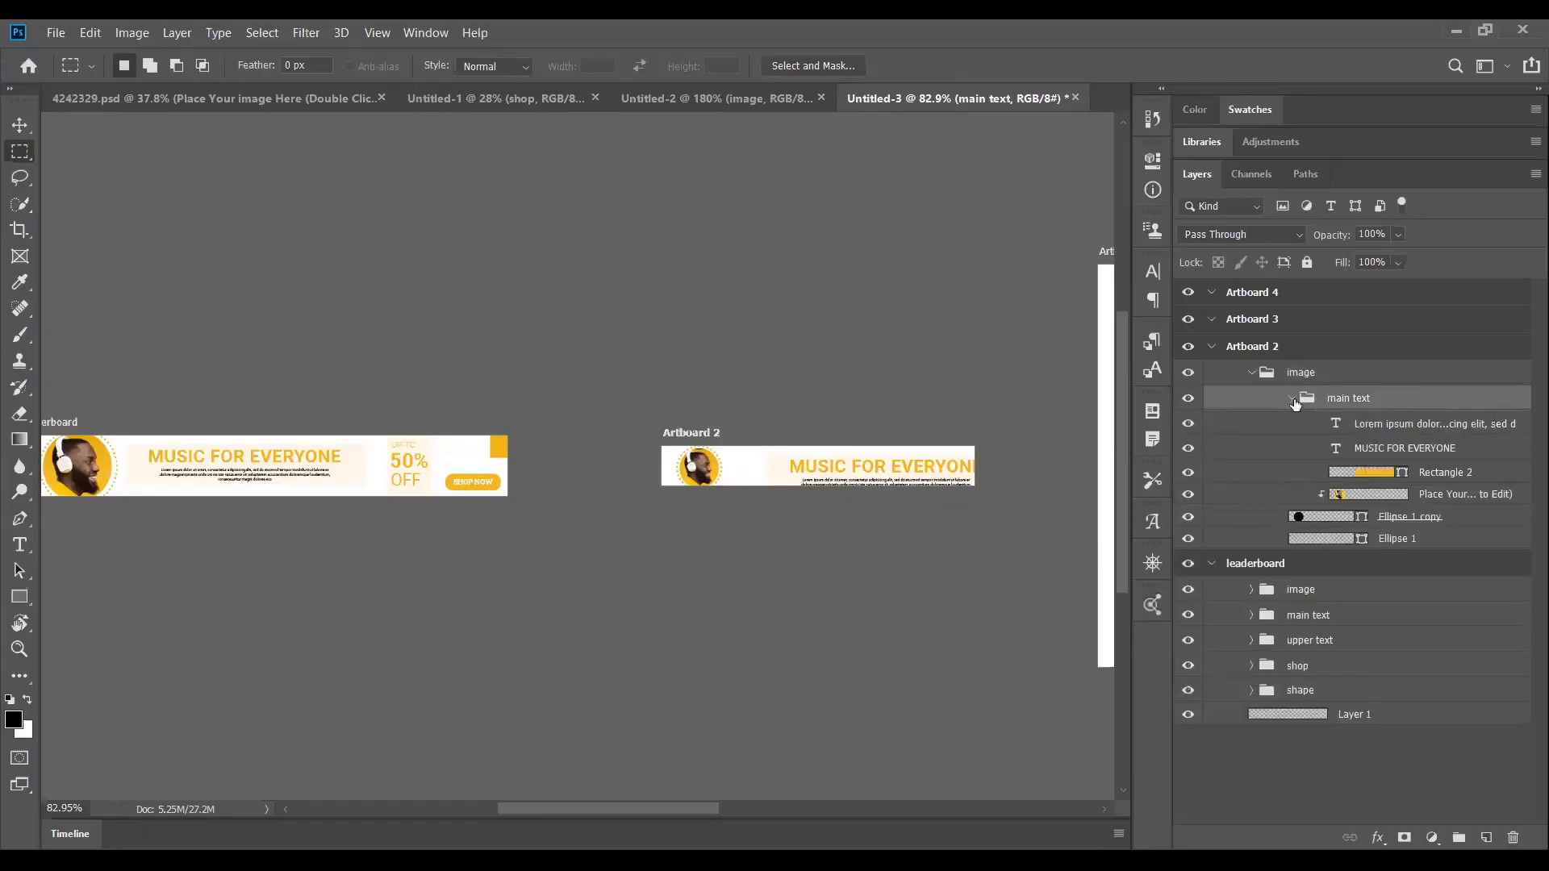
left_click(1292, 399)
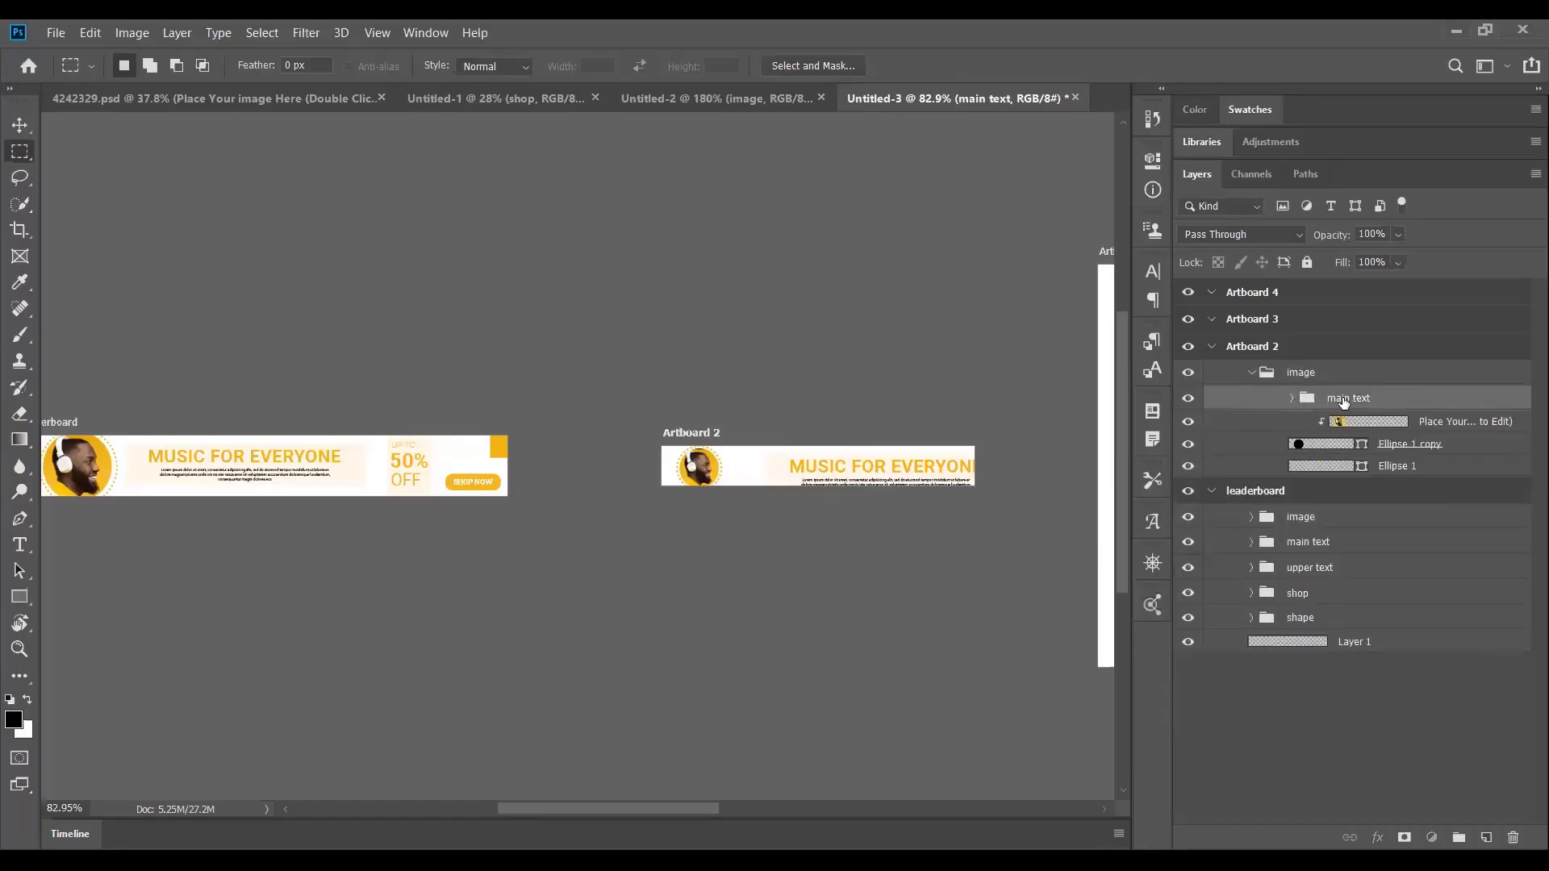
left_click_drag(1294, 404, 1270, 365)
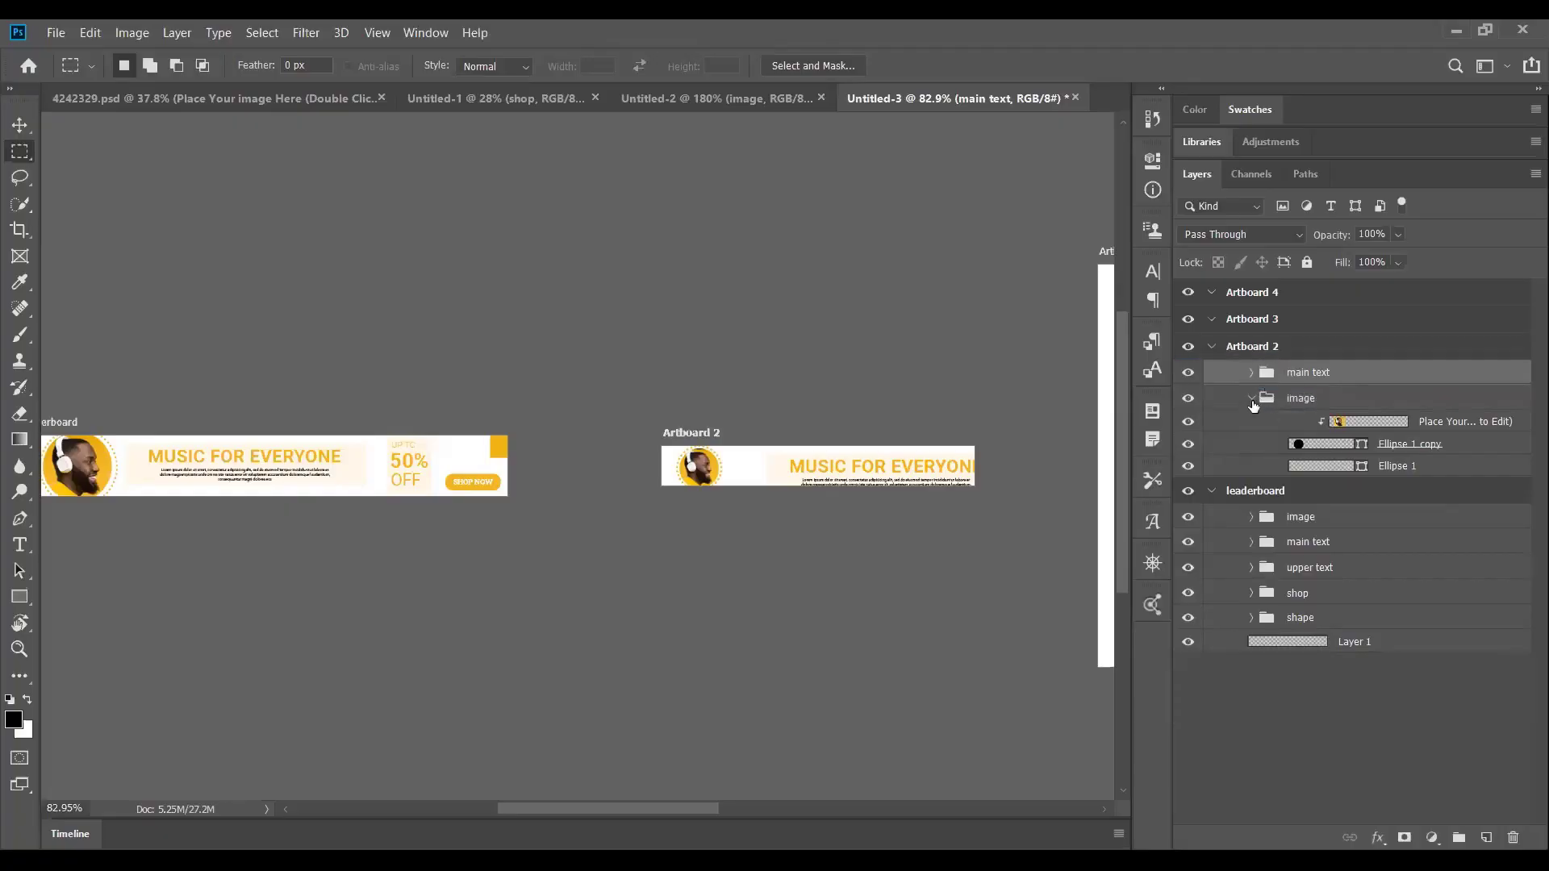
left_click(1252, 399)
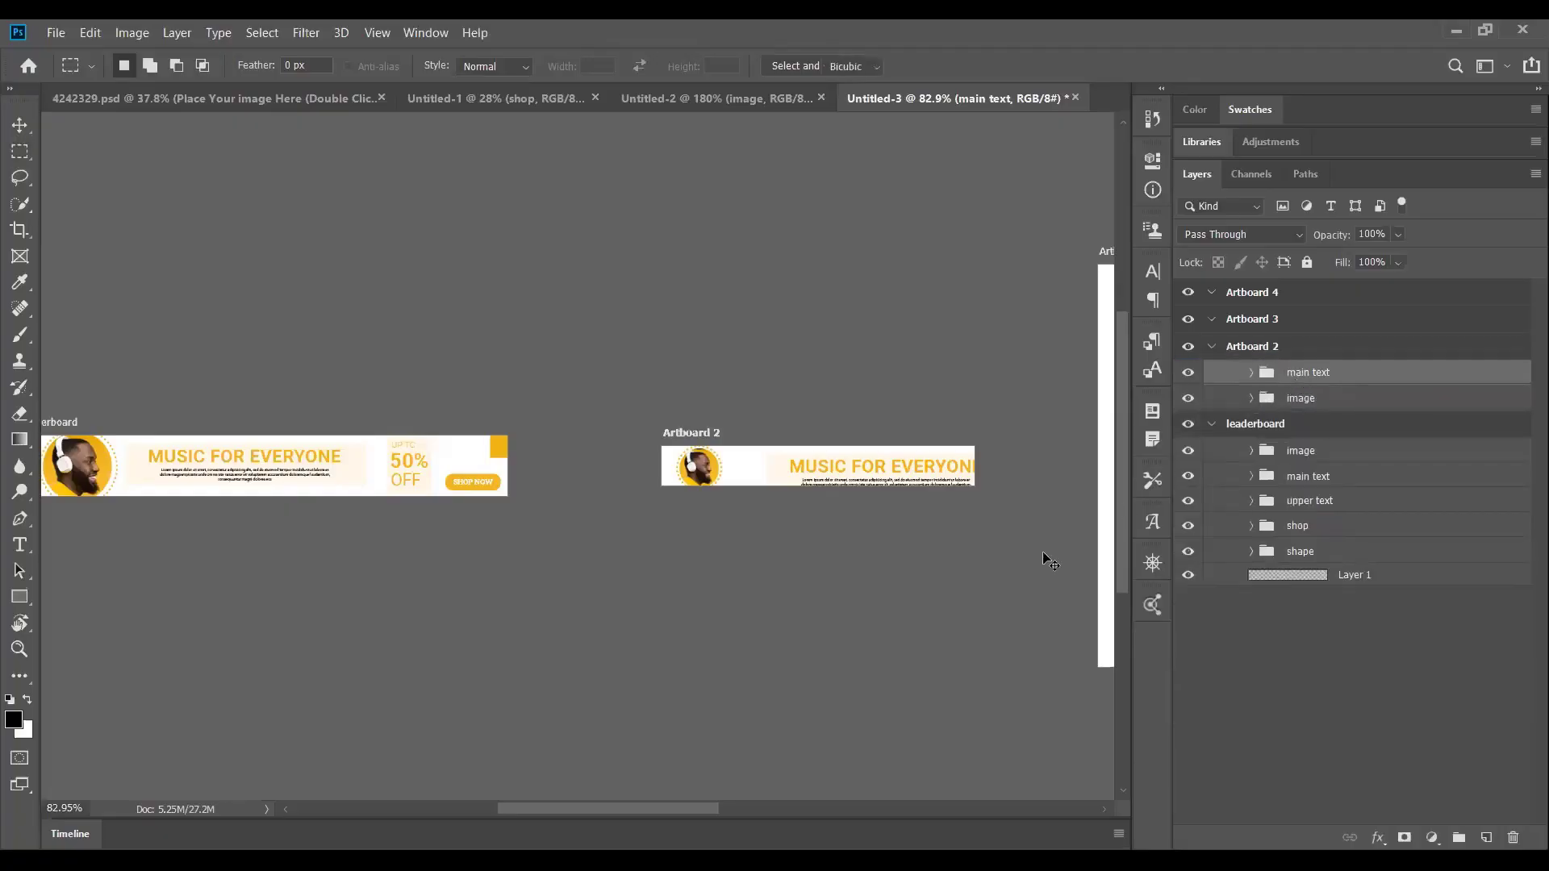
Scale Artboard 2's main text group to about 76% and place it beside the portrait within the banner's height.
key("ctrl+t")
left_click_drag(934, 486, 868, 464)
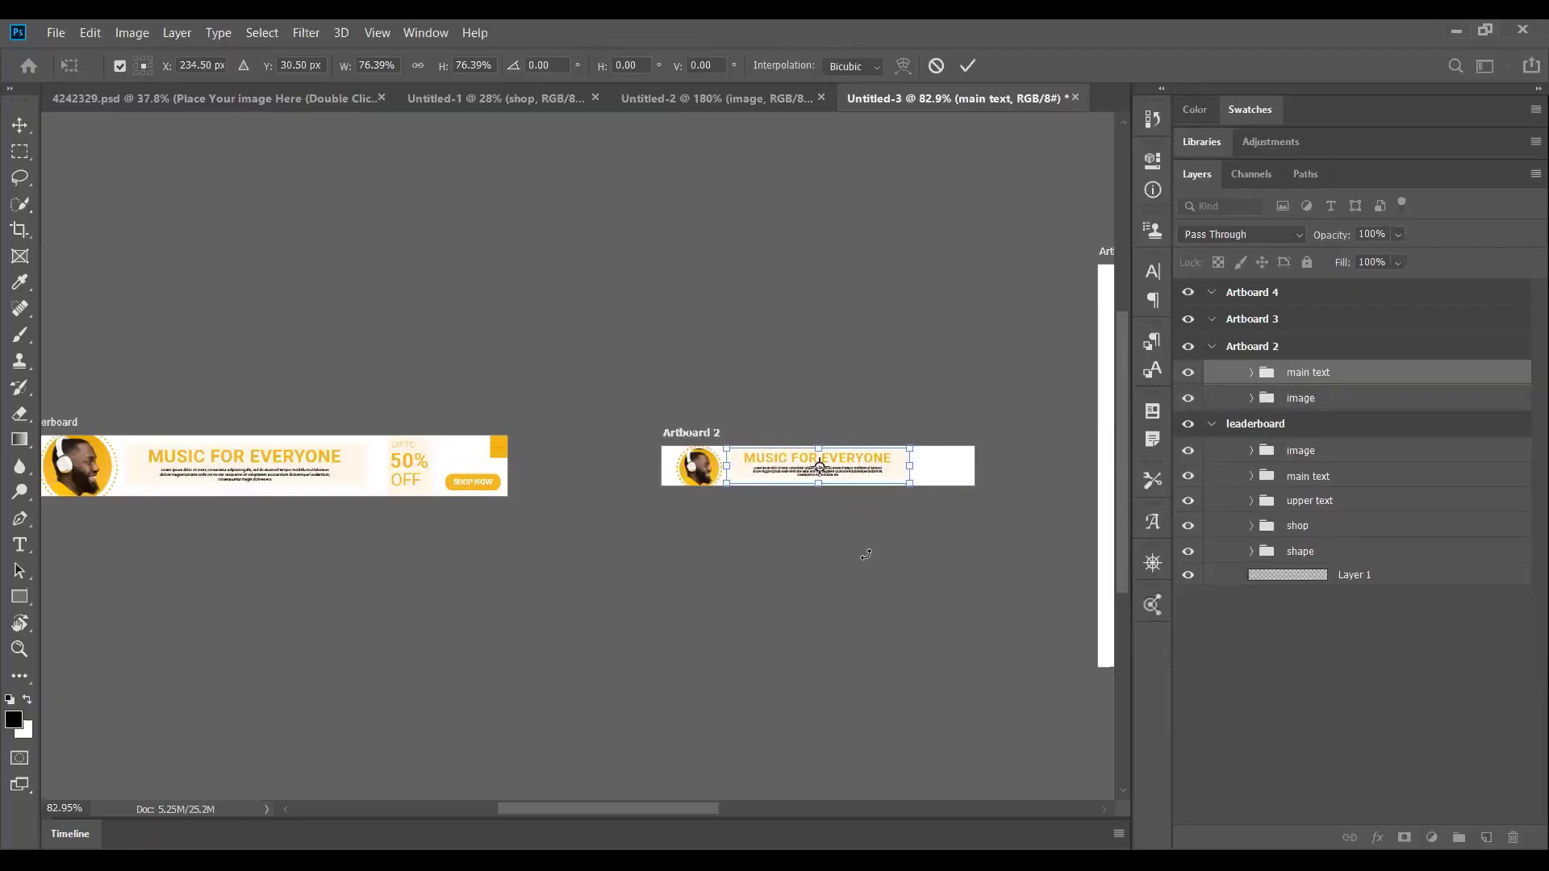
key("Return")
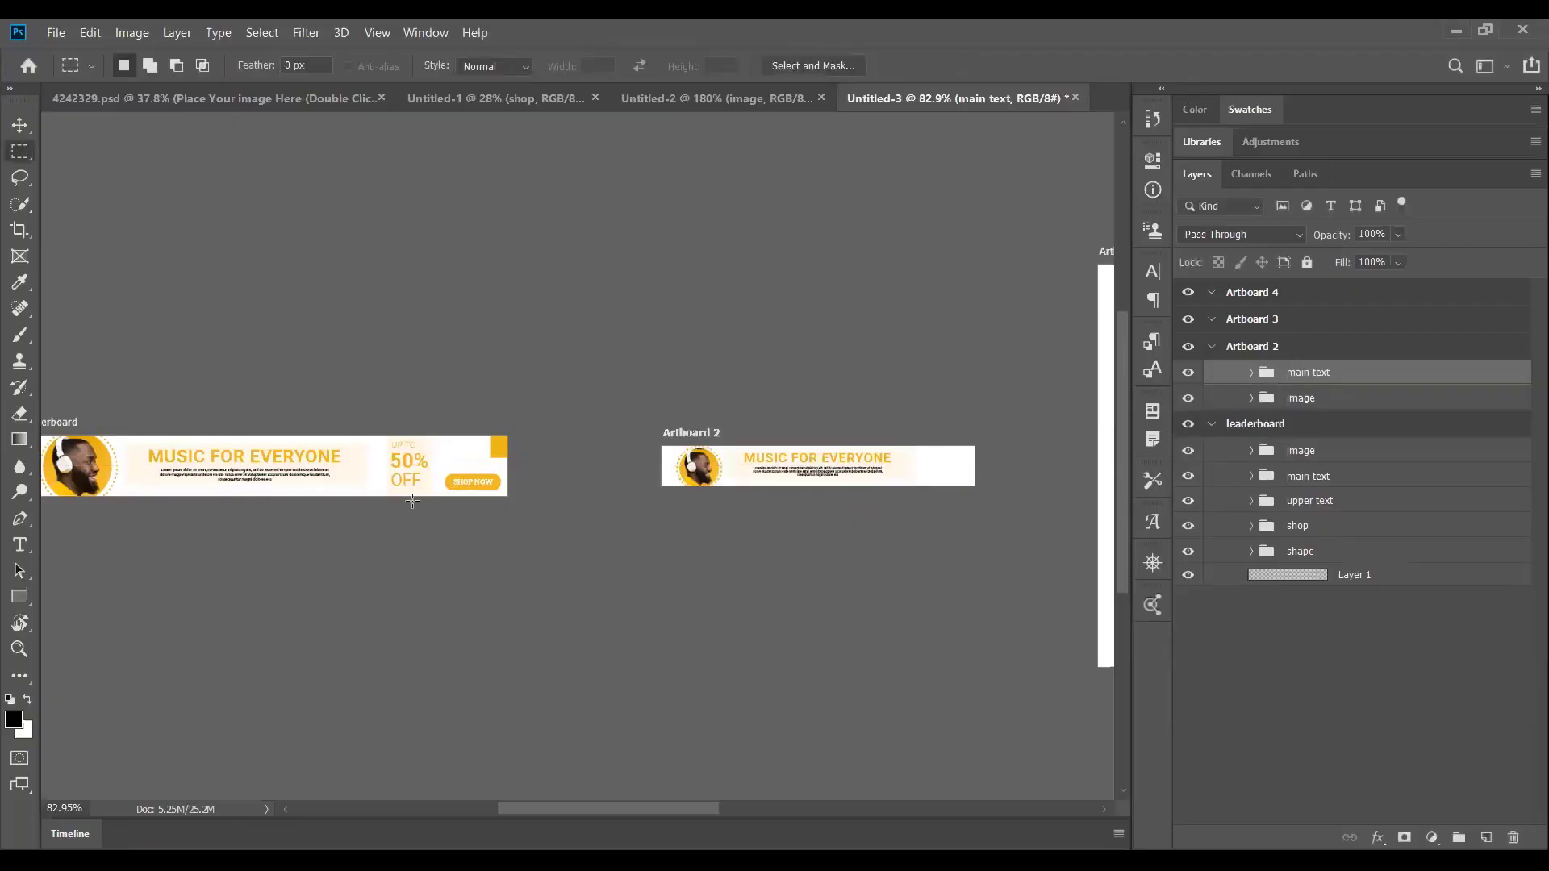
Duplicate the leaderboard's upper text group into Artboard 2 and move the copy to the right of the headline.
left_click(1304, 504)
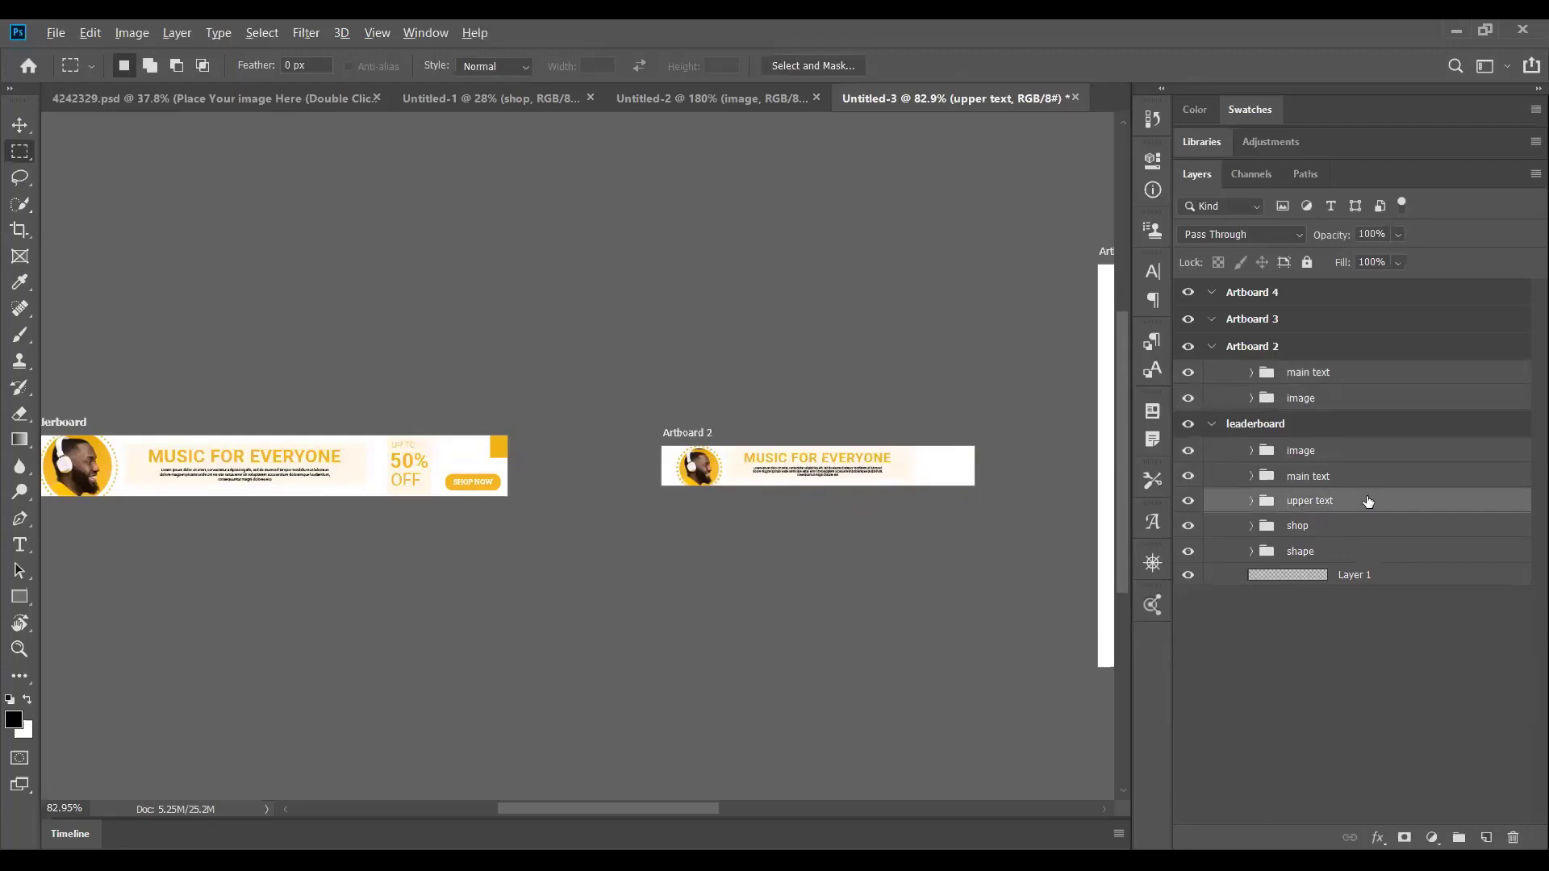
left_click_drag(1368, 500, 1368, 392)
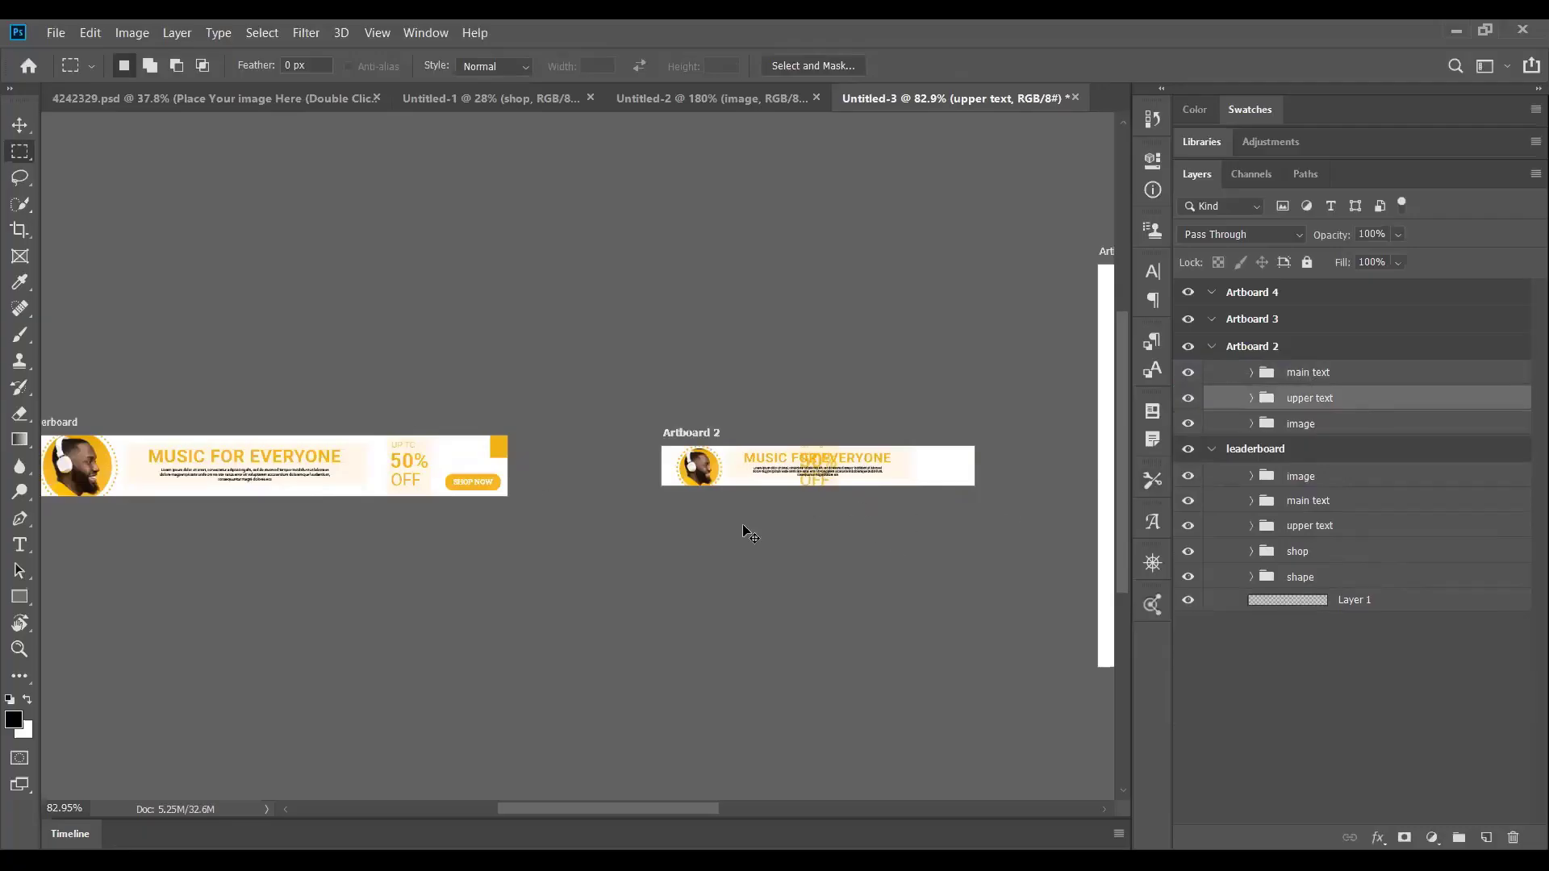
left_click_drag(818, 480, 922, 477)
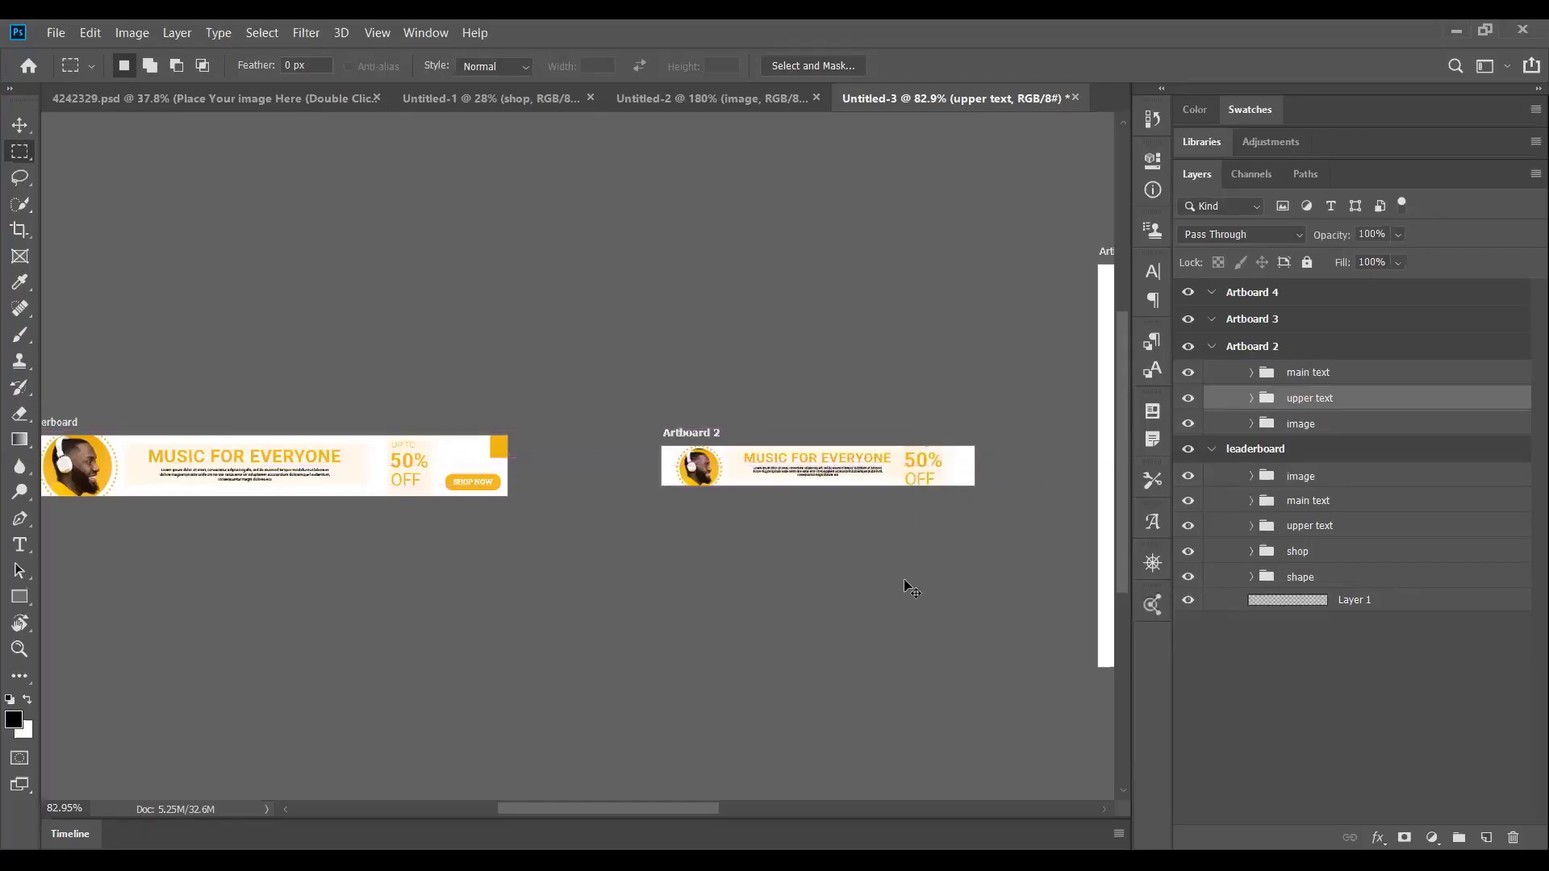
Scale down Artboard 2's upper text group to fit the banner's height beside the main text.
key("ctrl+t")
left_click_drag(944, 491, 933, 476)
key("shift+Right")
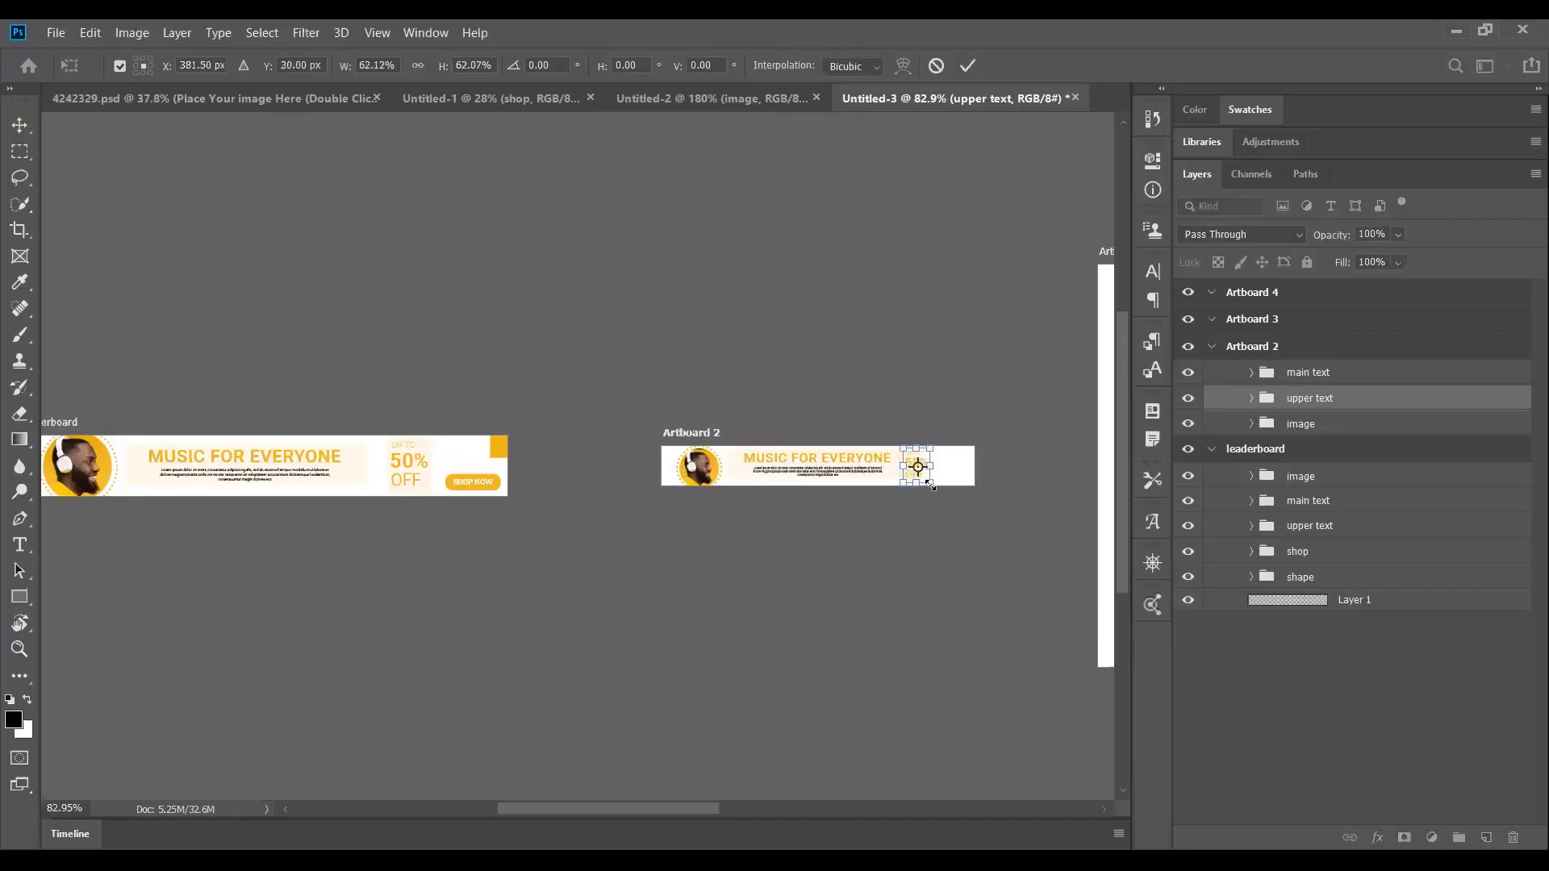
left_click_drag(928, 483, 925, 478)
key("Return")
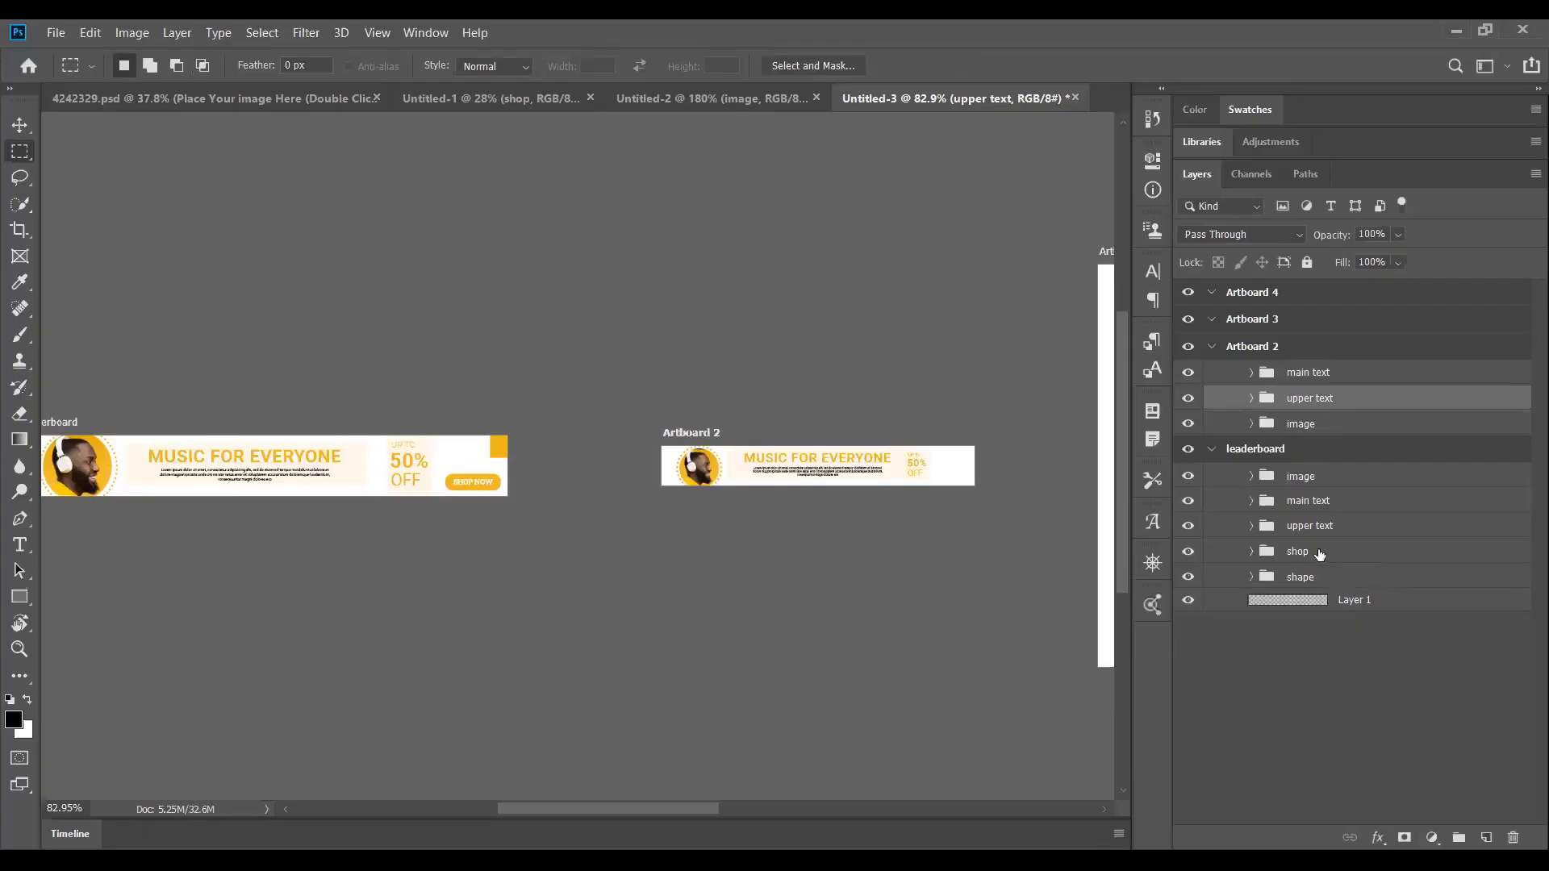
Duplicate the leaderboard's shop group into Artboard 2, scale the copy to about 60% and place it at the banner's lower-right corner.
left_click_drag(1323, 550, 1333, 413)
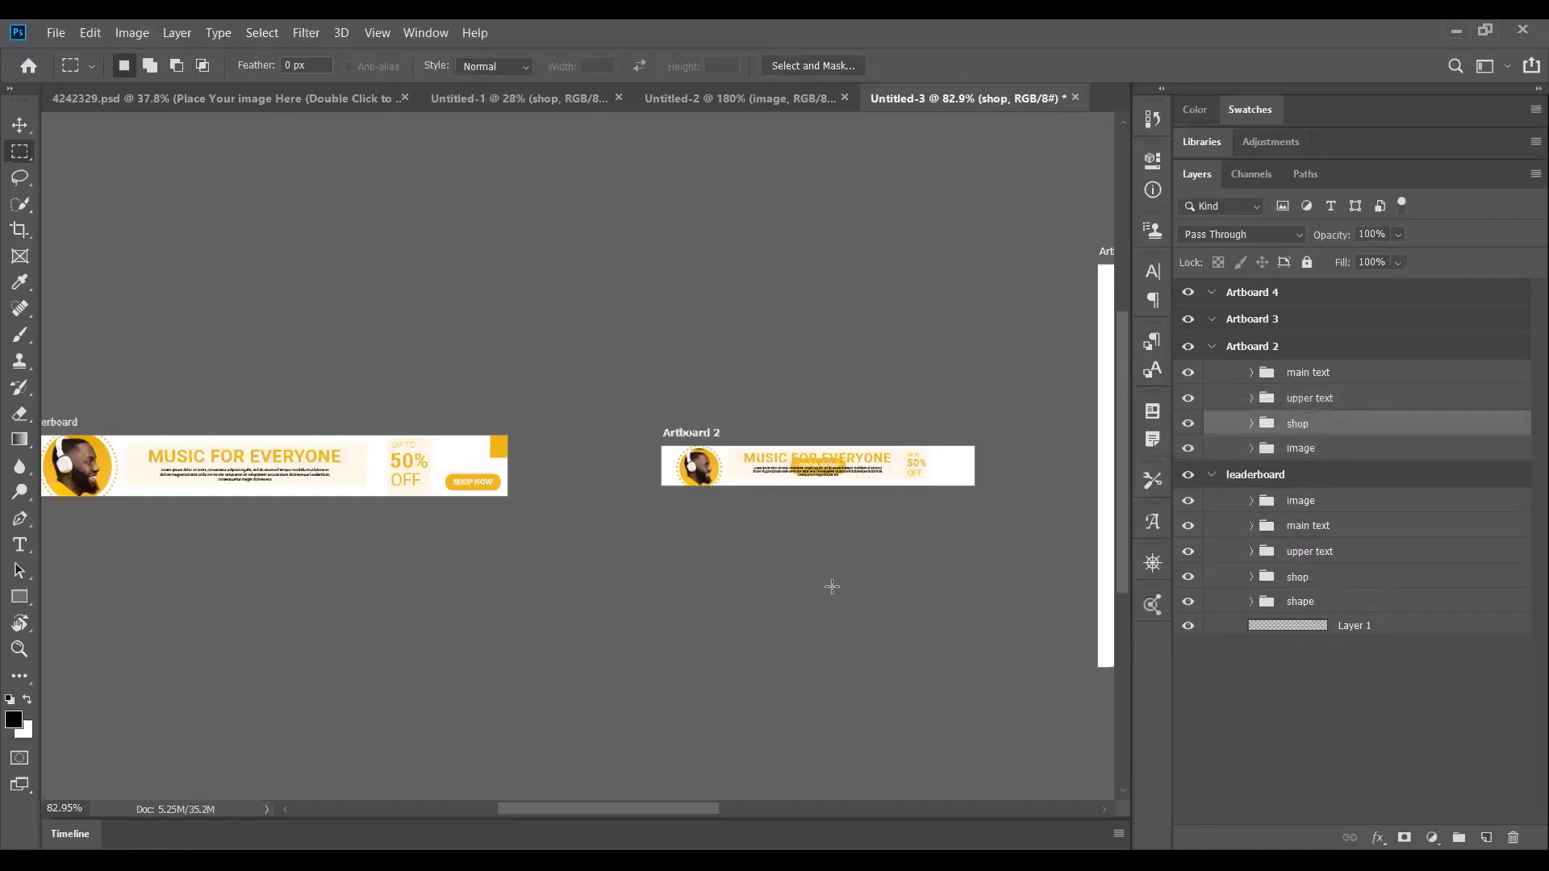
key("ctrl+t")
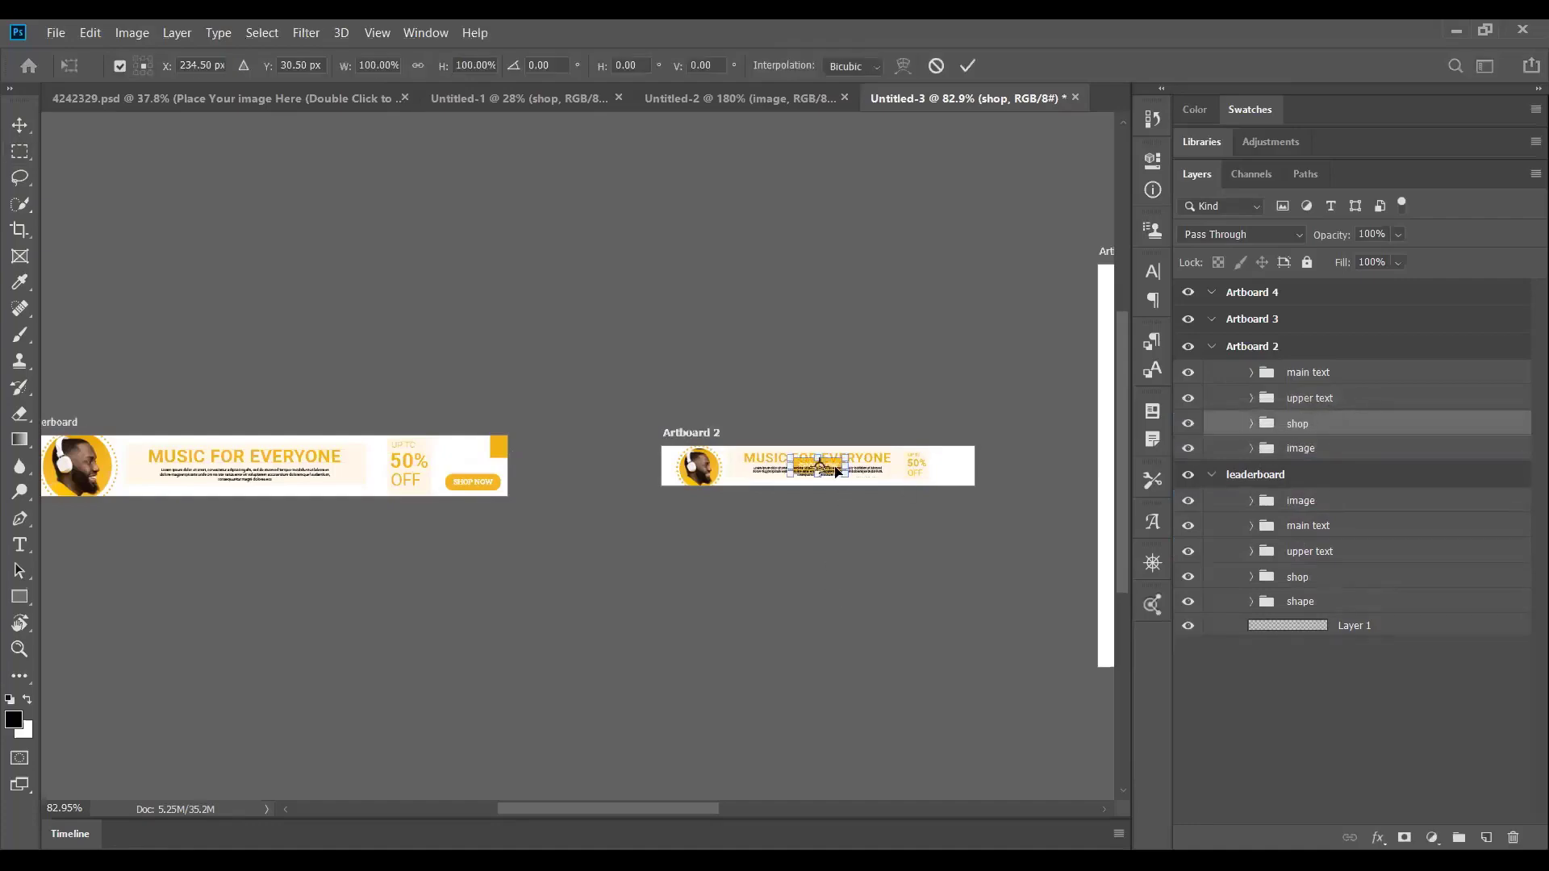
left_click_drag(836, 472, 917, 465)
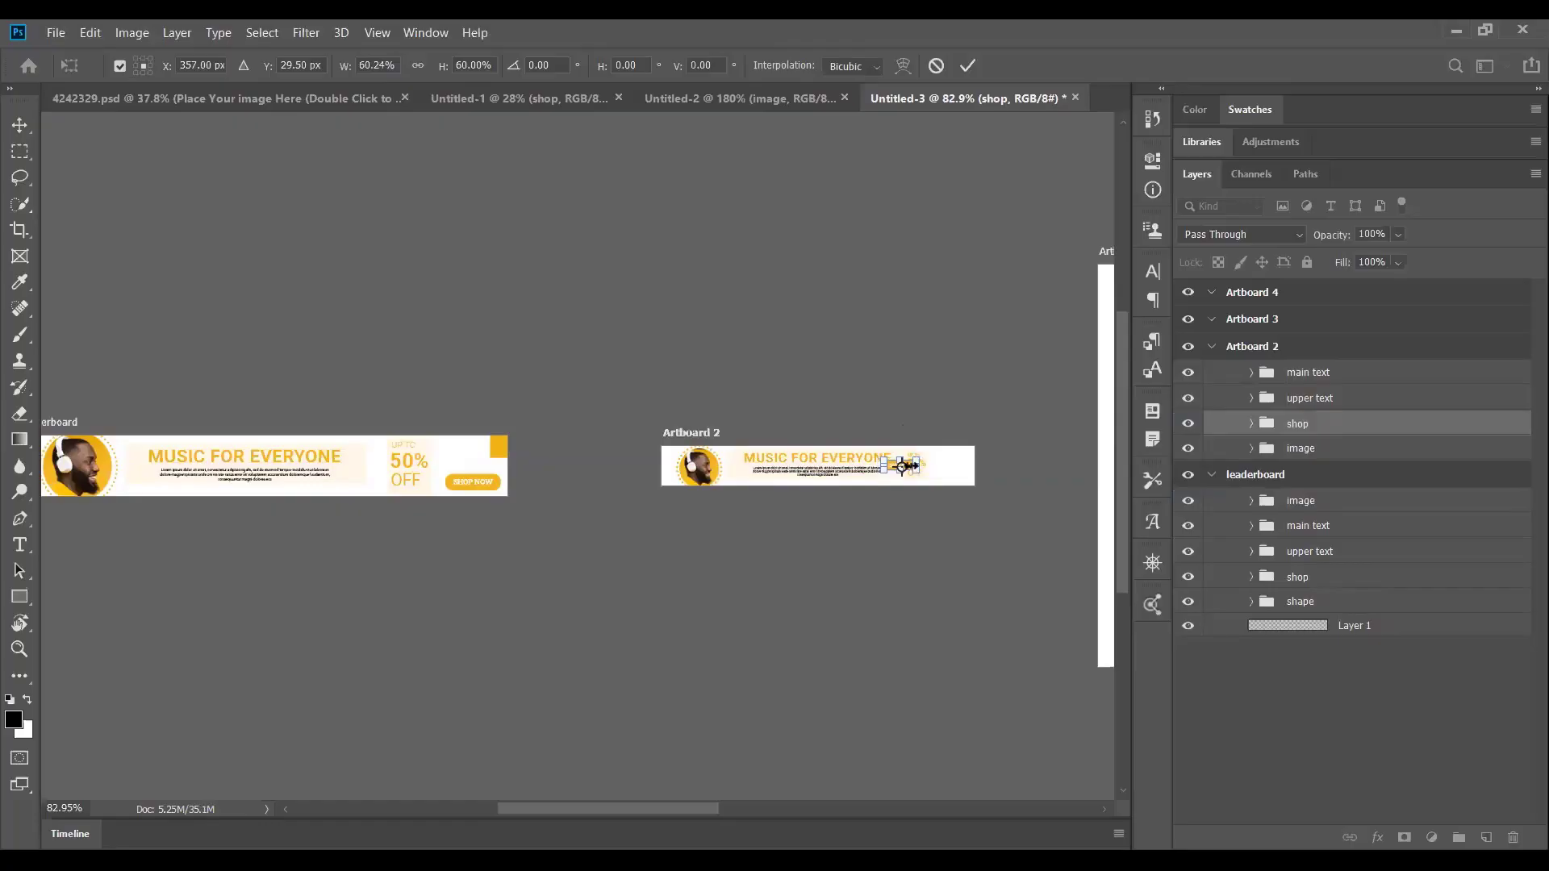
scroll(912, 467, "up", 3)
left_click_drag(916, 466, 1004, 488)
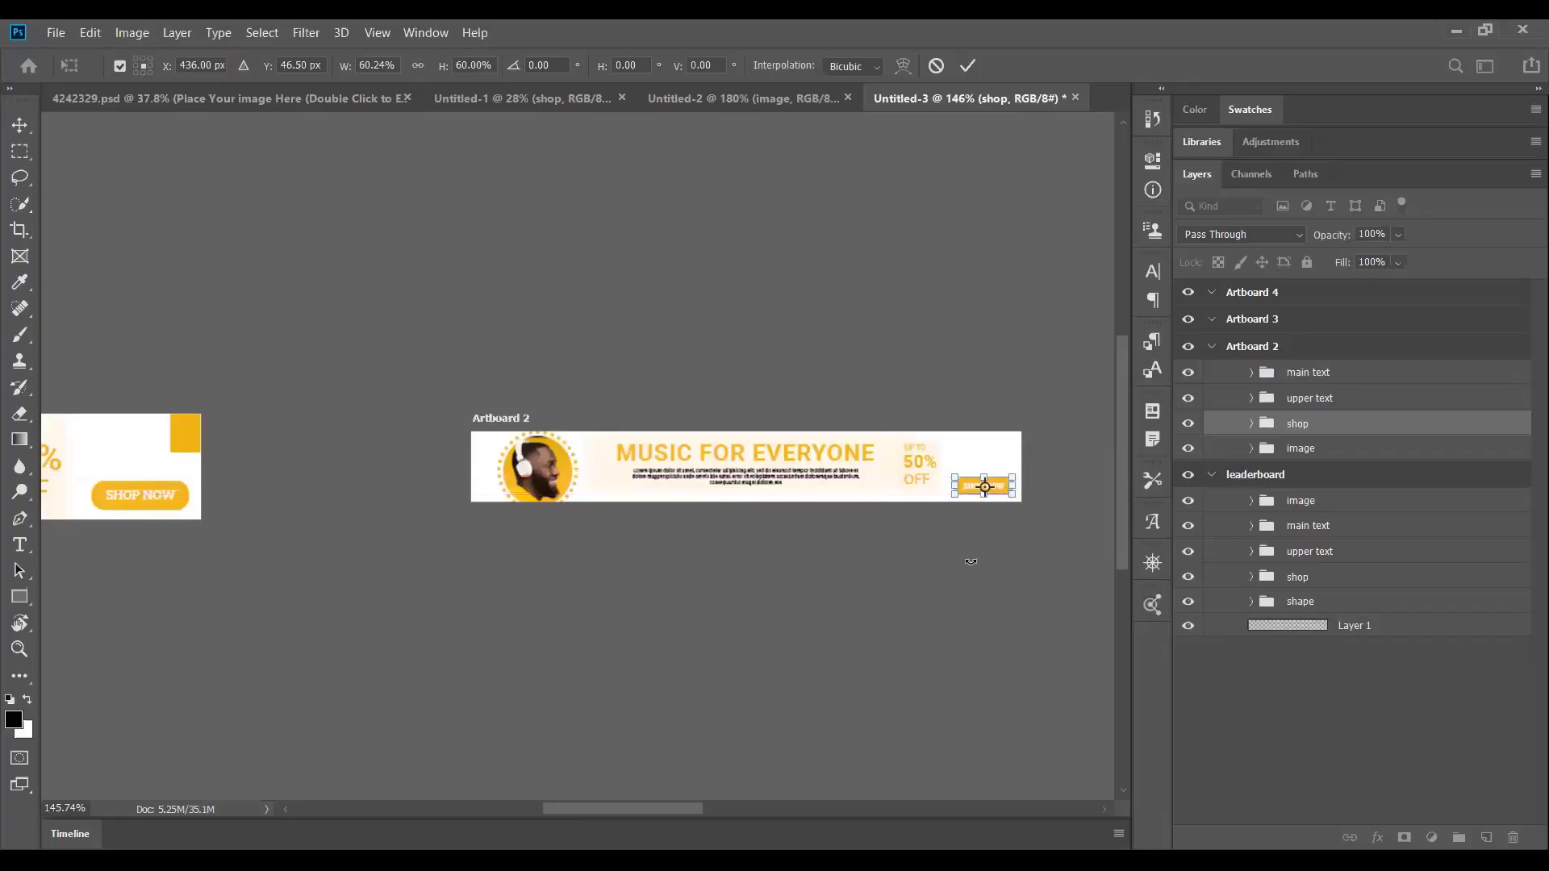
key("Return")
key("m")
key("ctrl+0")
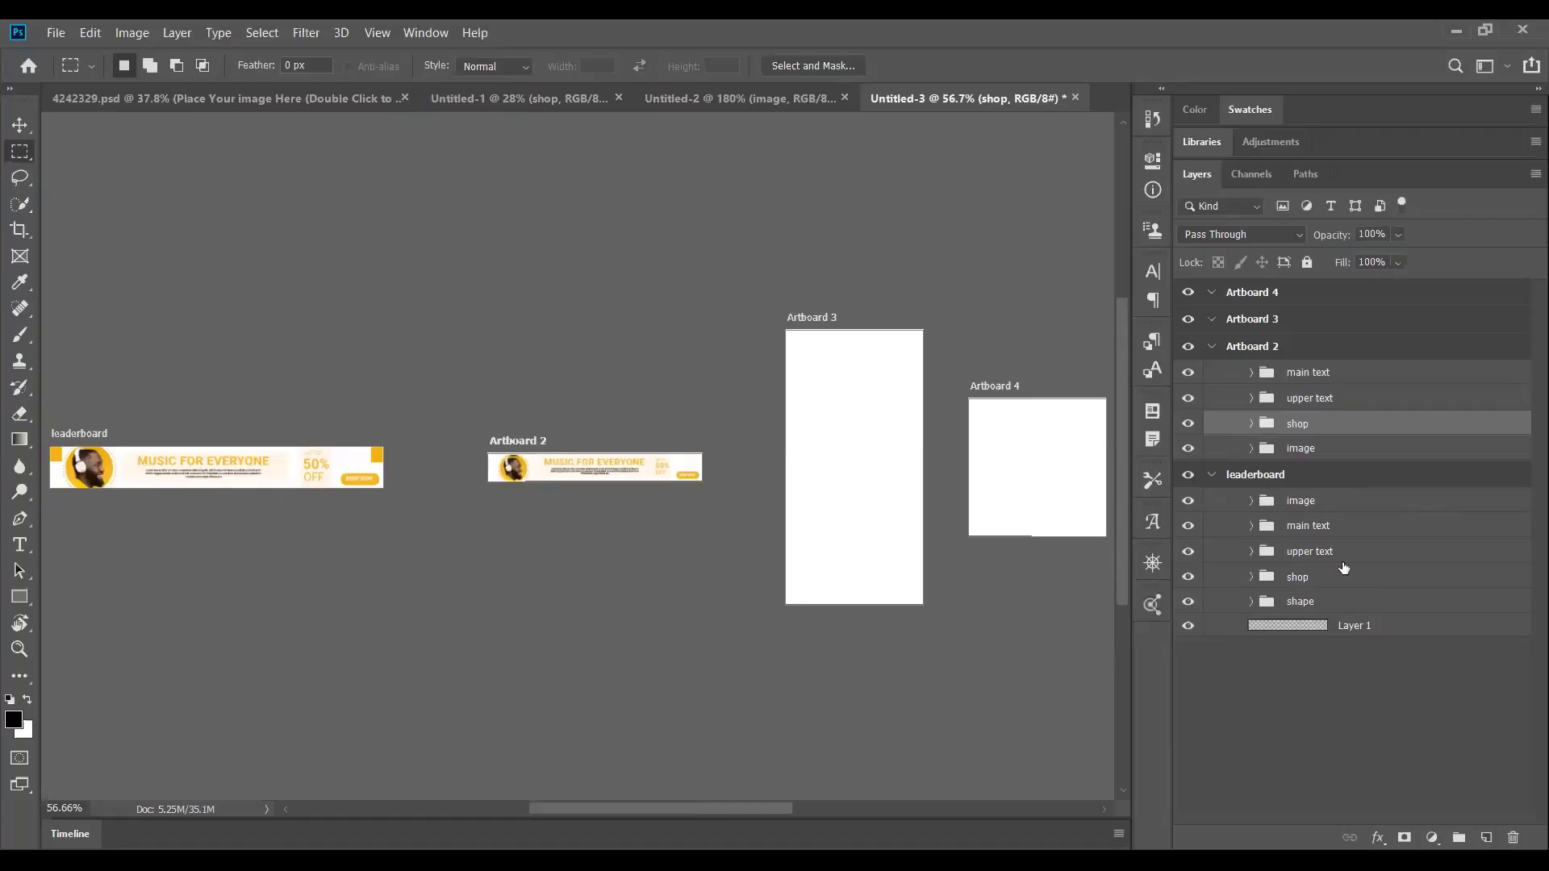
Duplicate the leaderboard's shape group into Artboard 2 and scale the copy to about 64% to match the banner's width.
left_click(1309, 601)
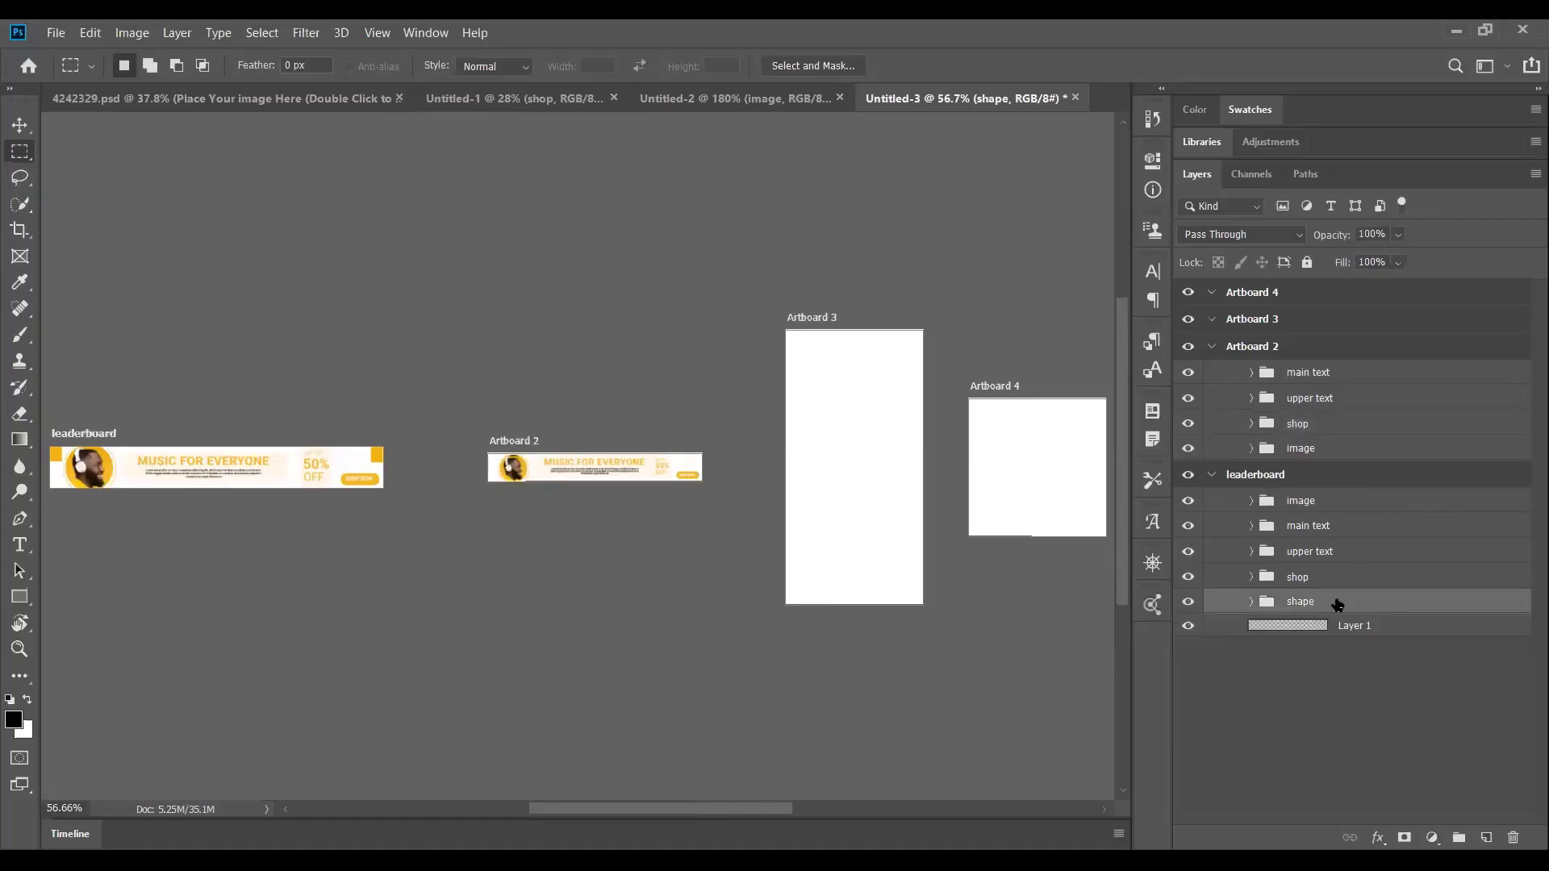
left_click_drag(1355, 607, 1331, 446)
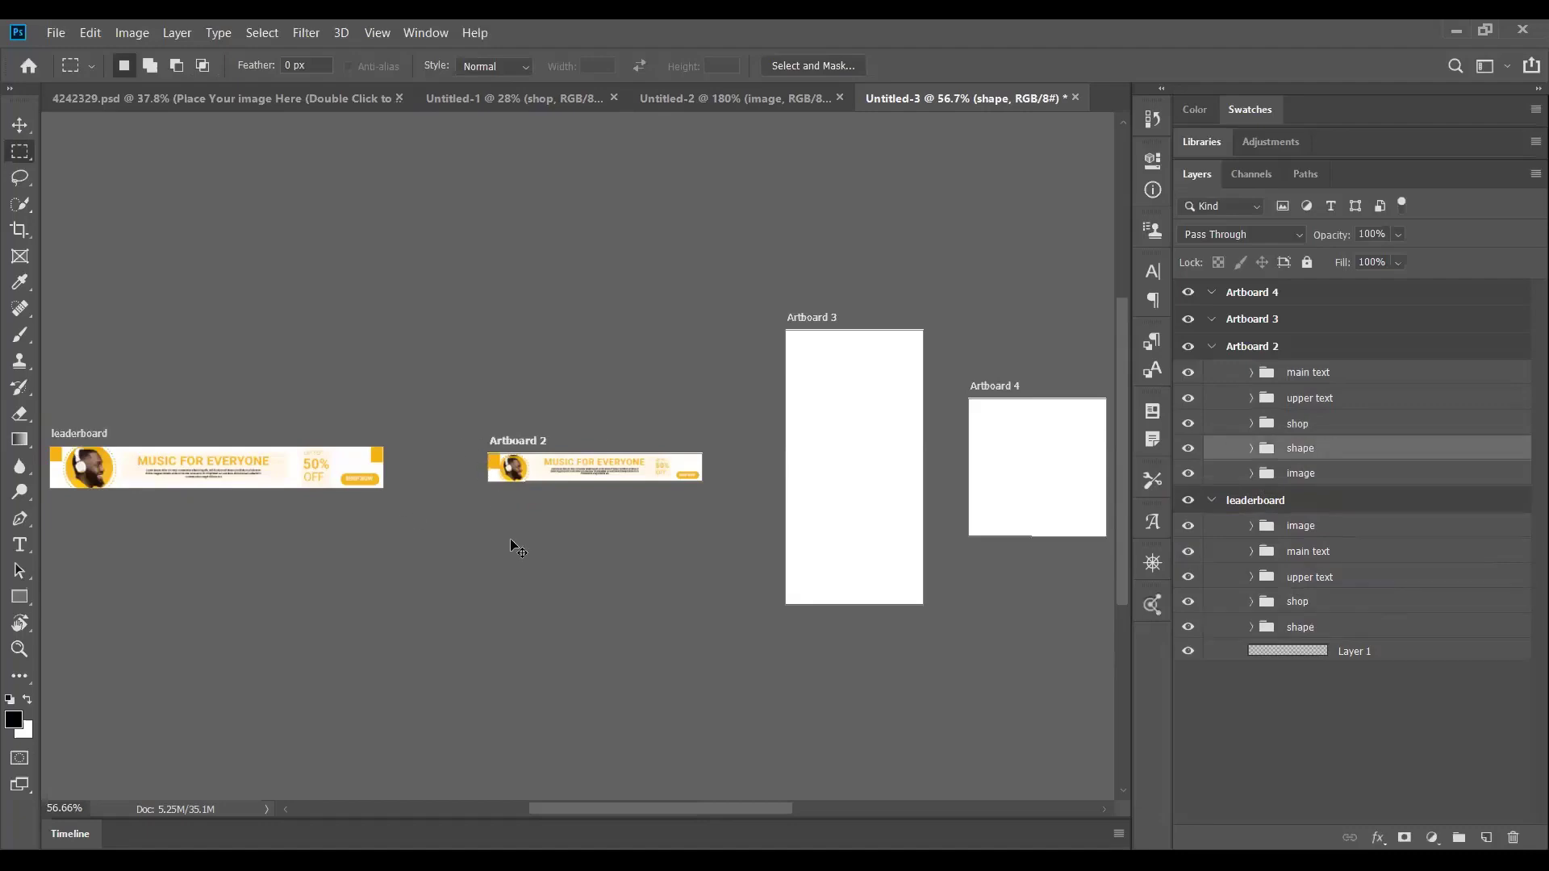
key("ctrl+t")
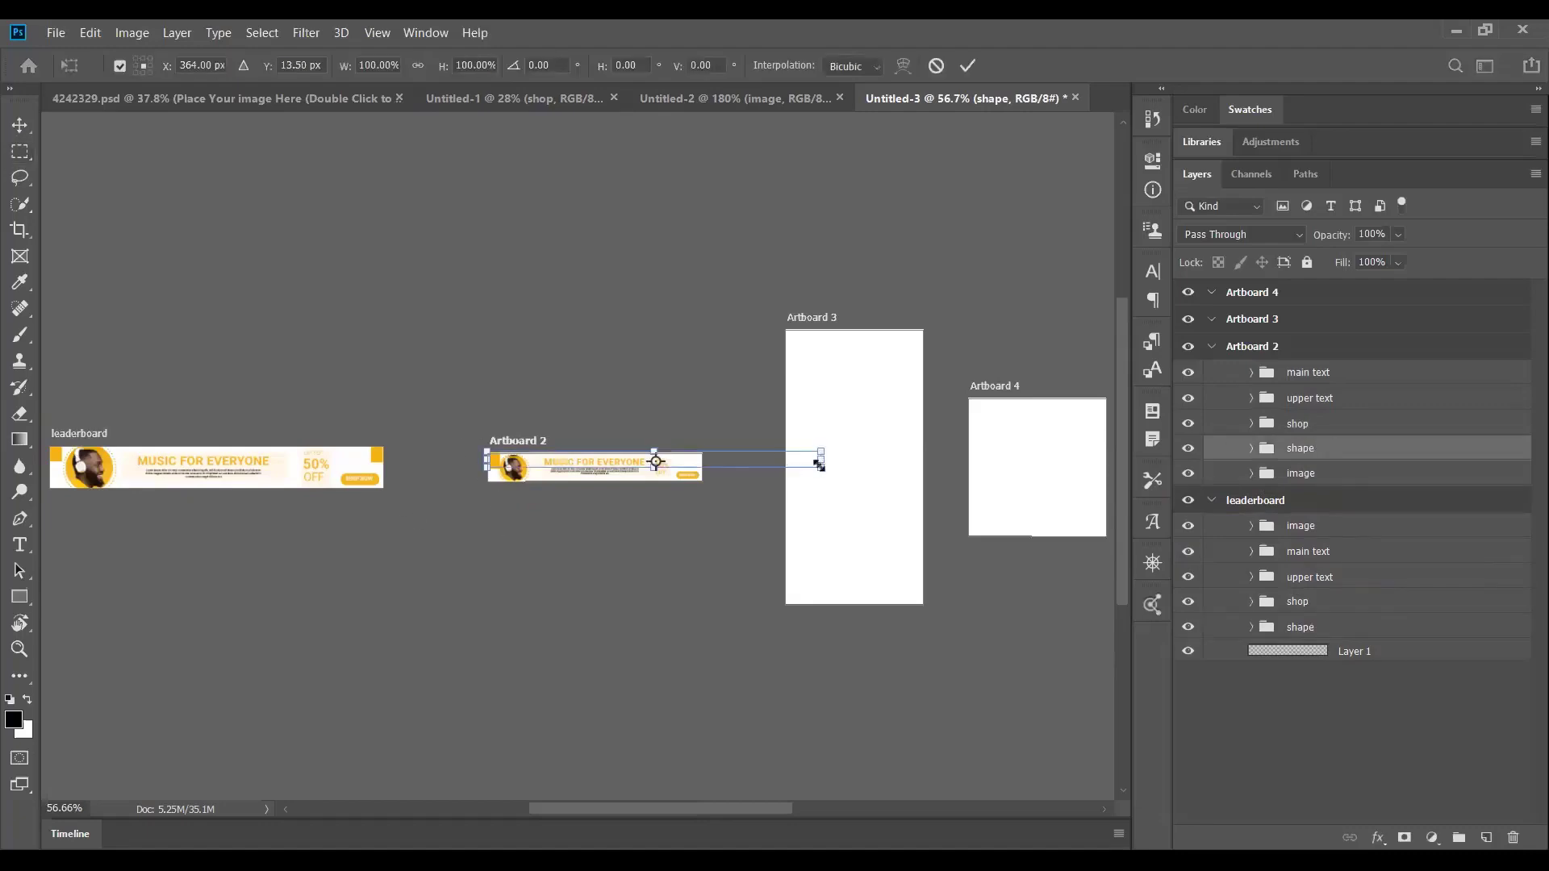
left_click_drag(818, 465, 697, 469)
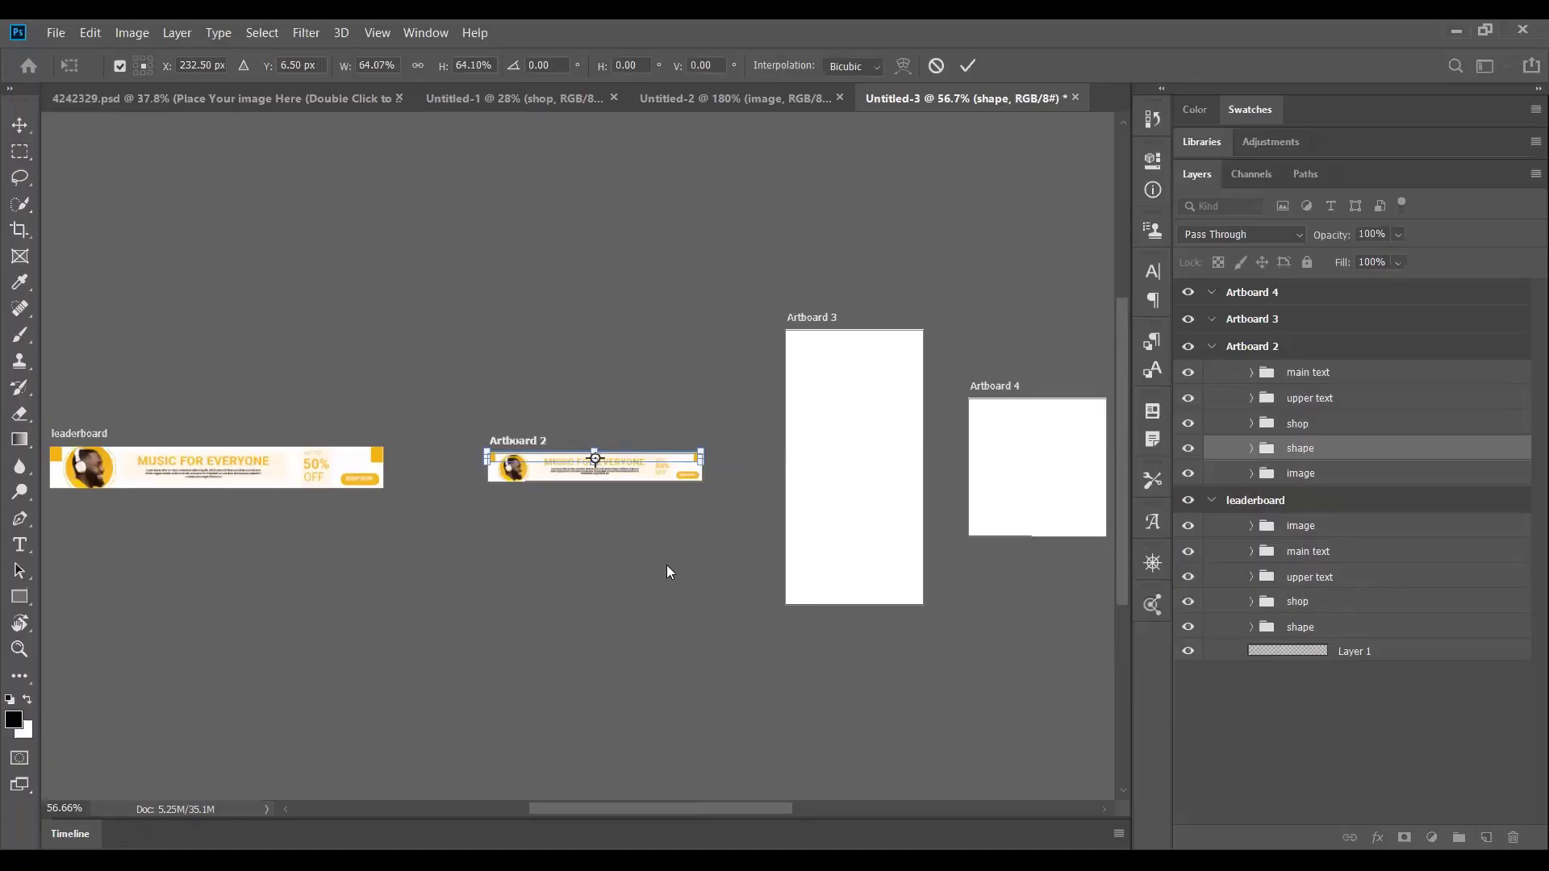
key("Return")
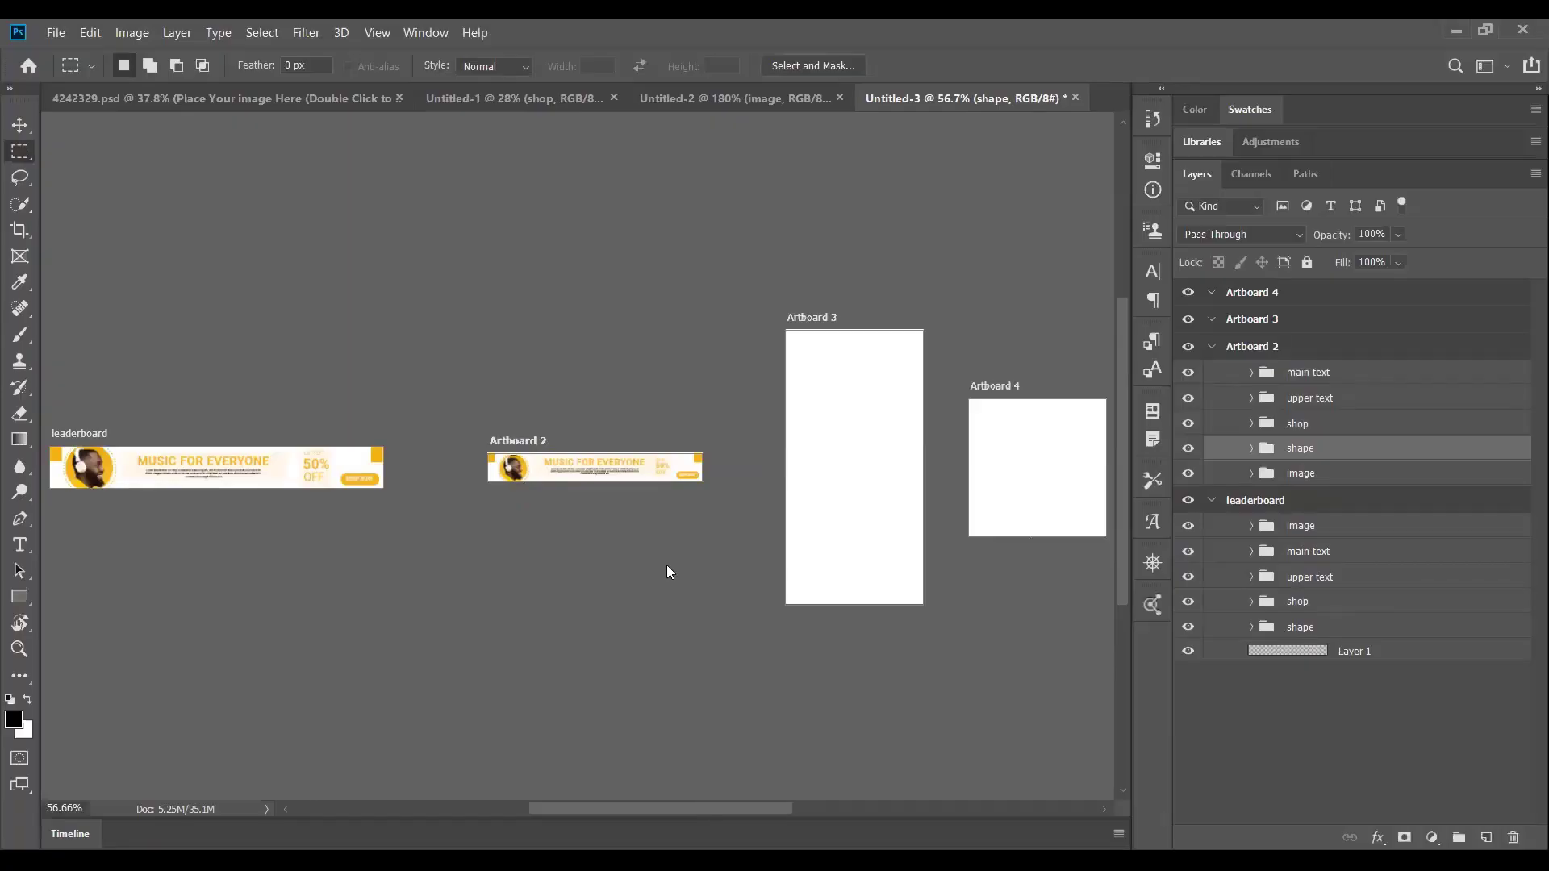
Collapse the Artboard 2 and leaderboard layer lists and select Artboard 3.
left_click(1210, 346)
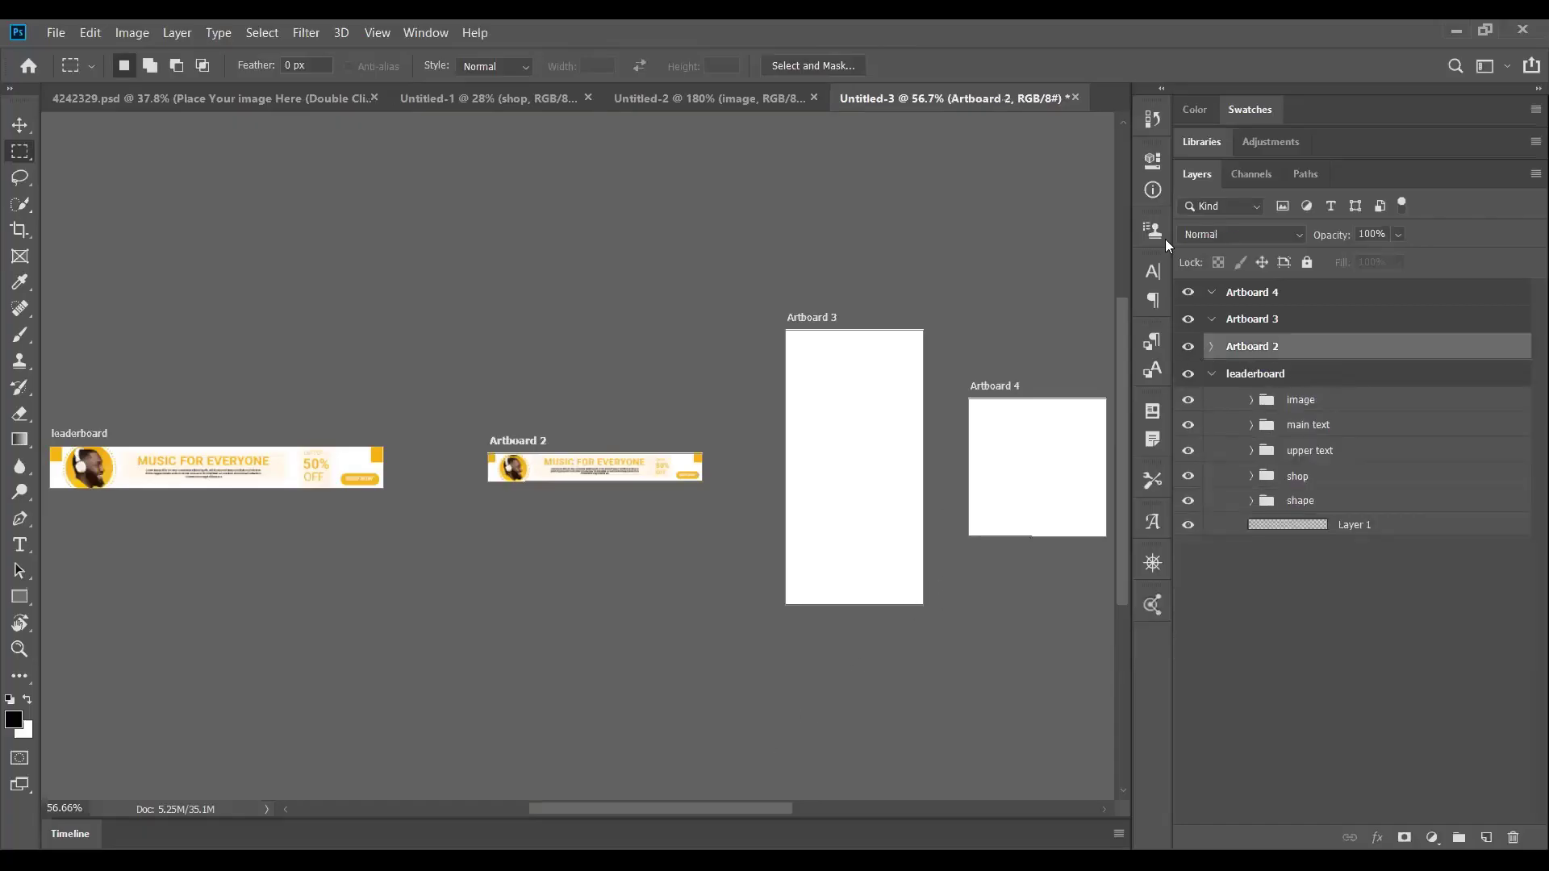
left_click(1211, 373)
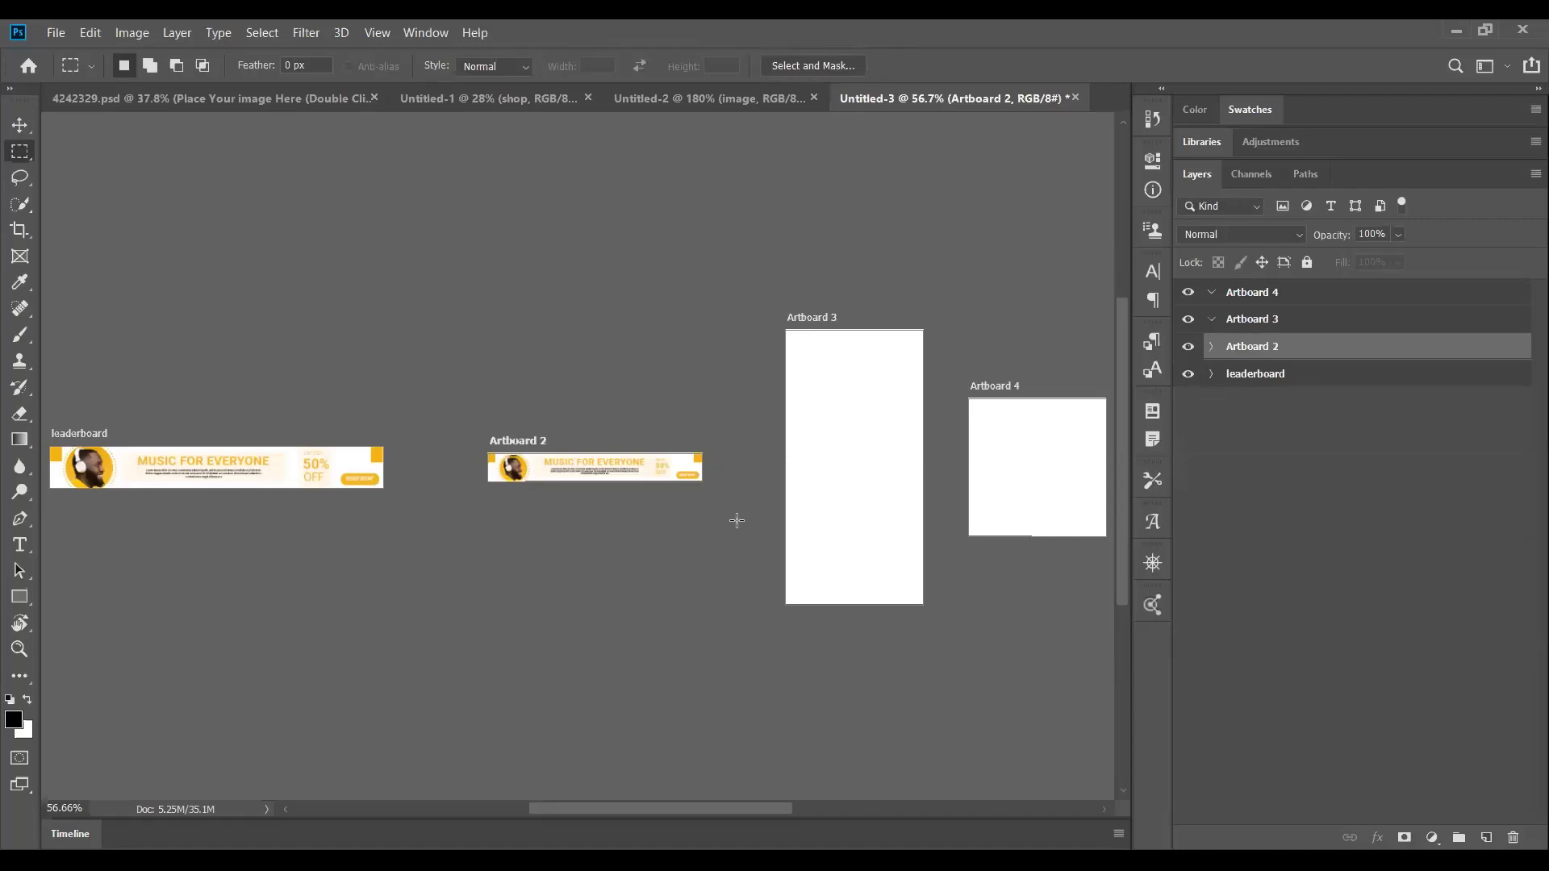
left_click(466, 96)
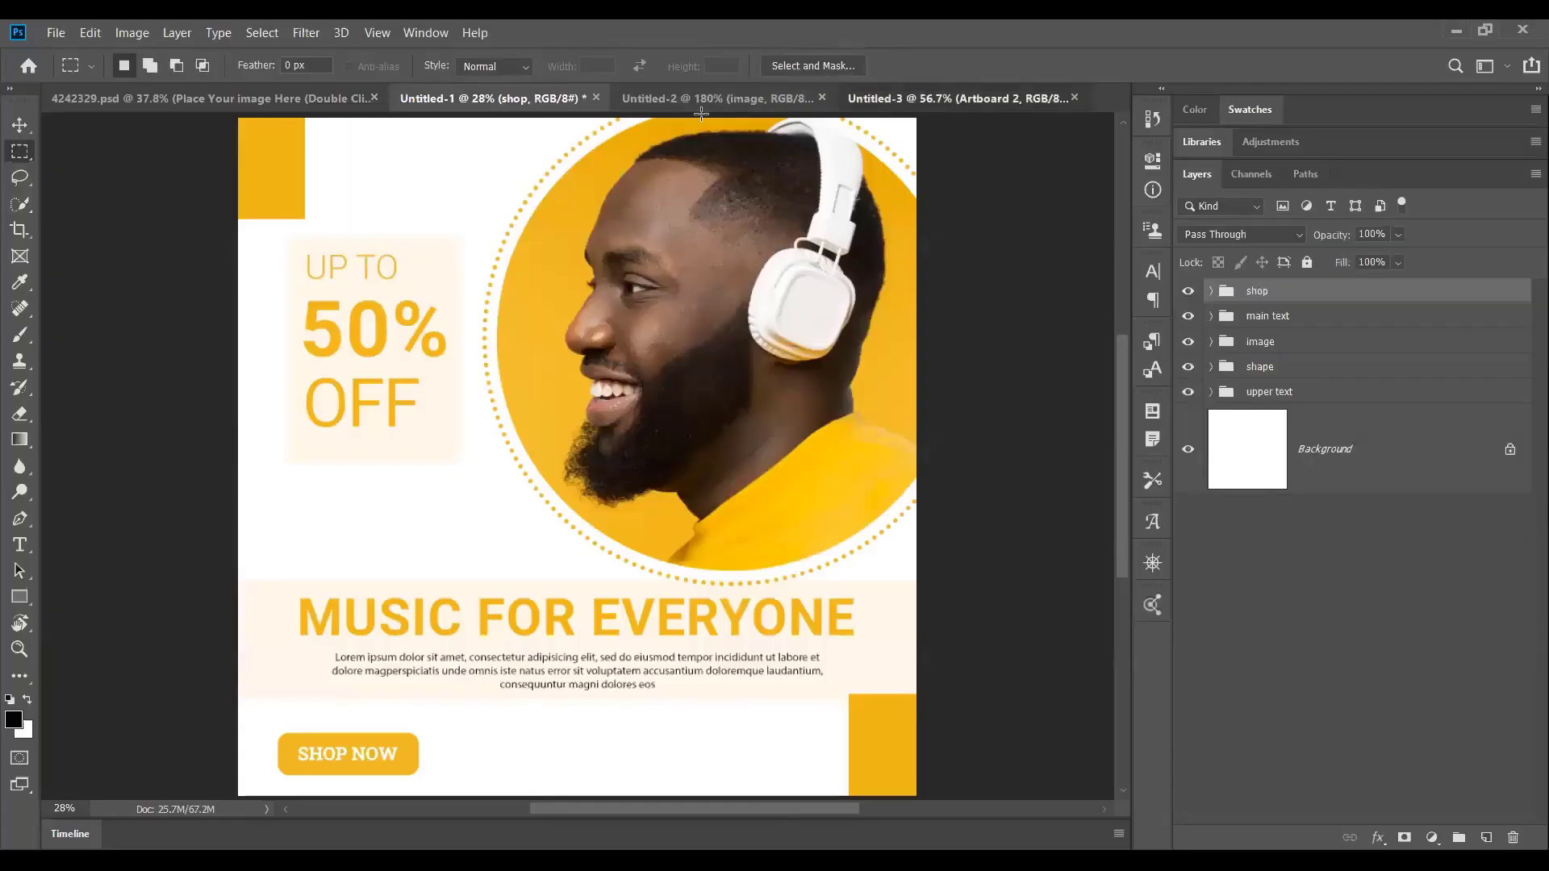
left_click(955, 98)
left_click(1295, 319)
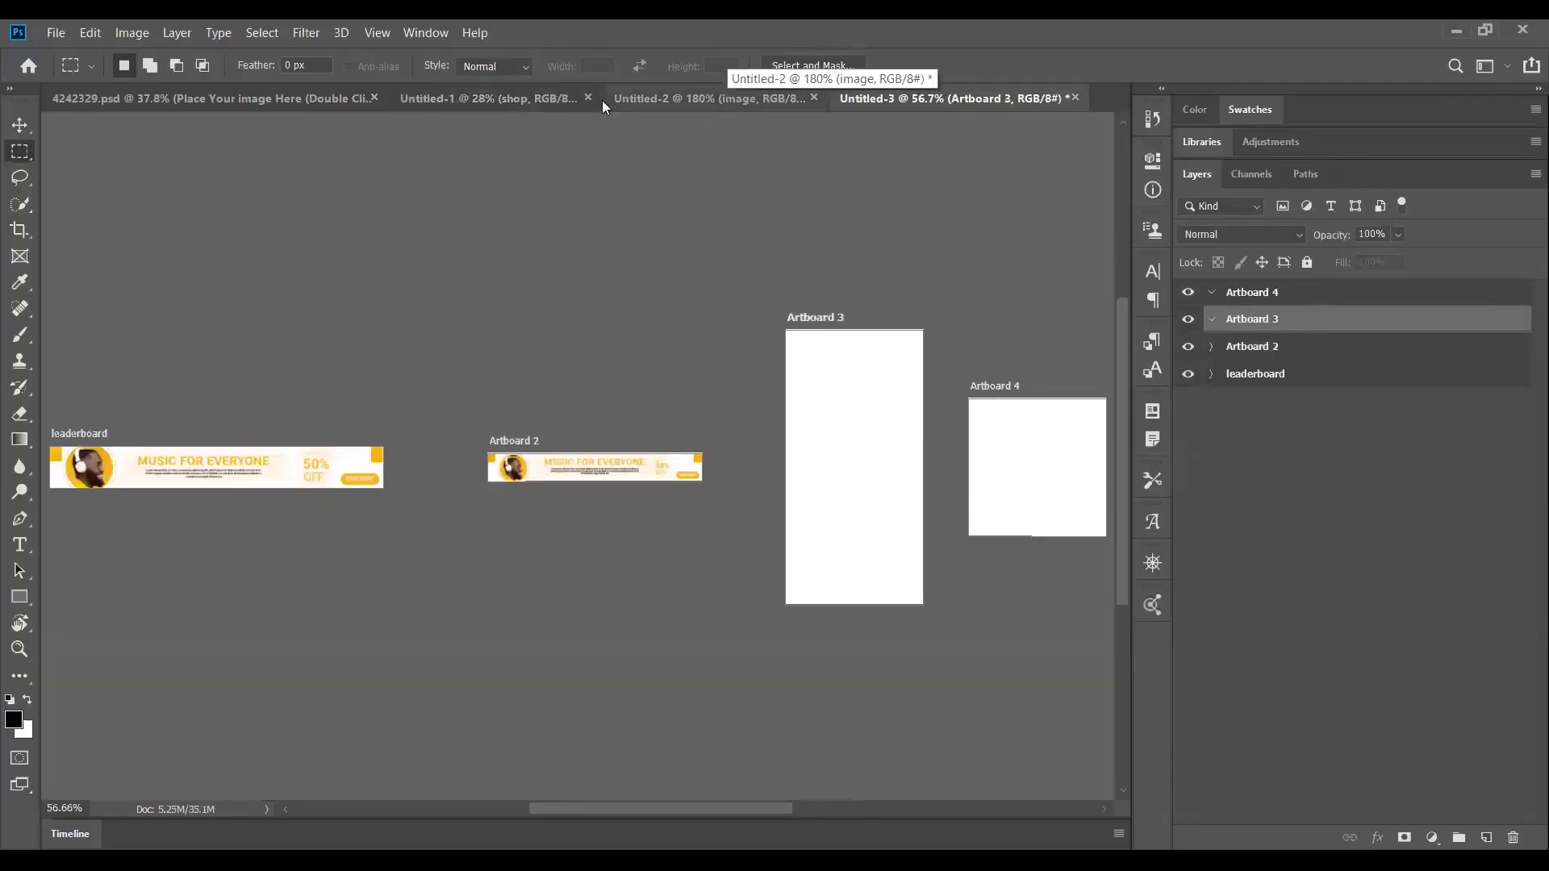
Select the image group in the Untitled-1 document and return to Untitled-3.
left_click(510, 98)
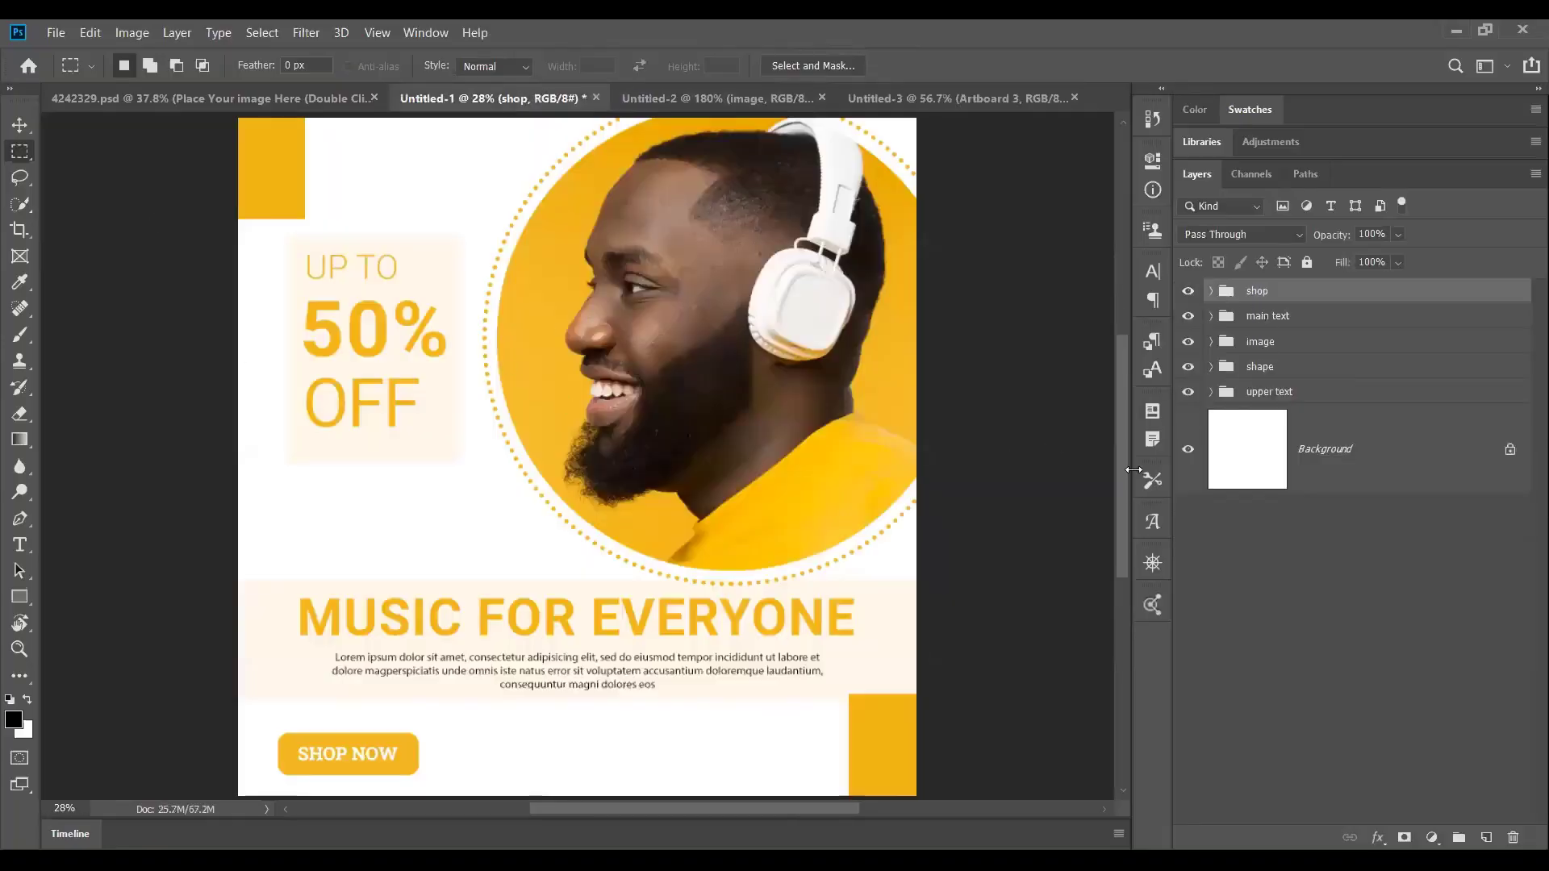
left_click(1263, 345)
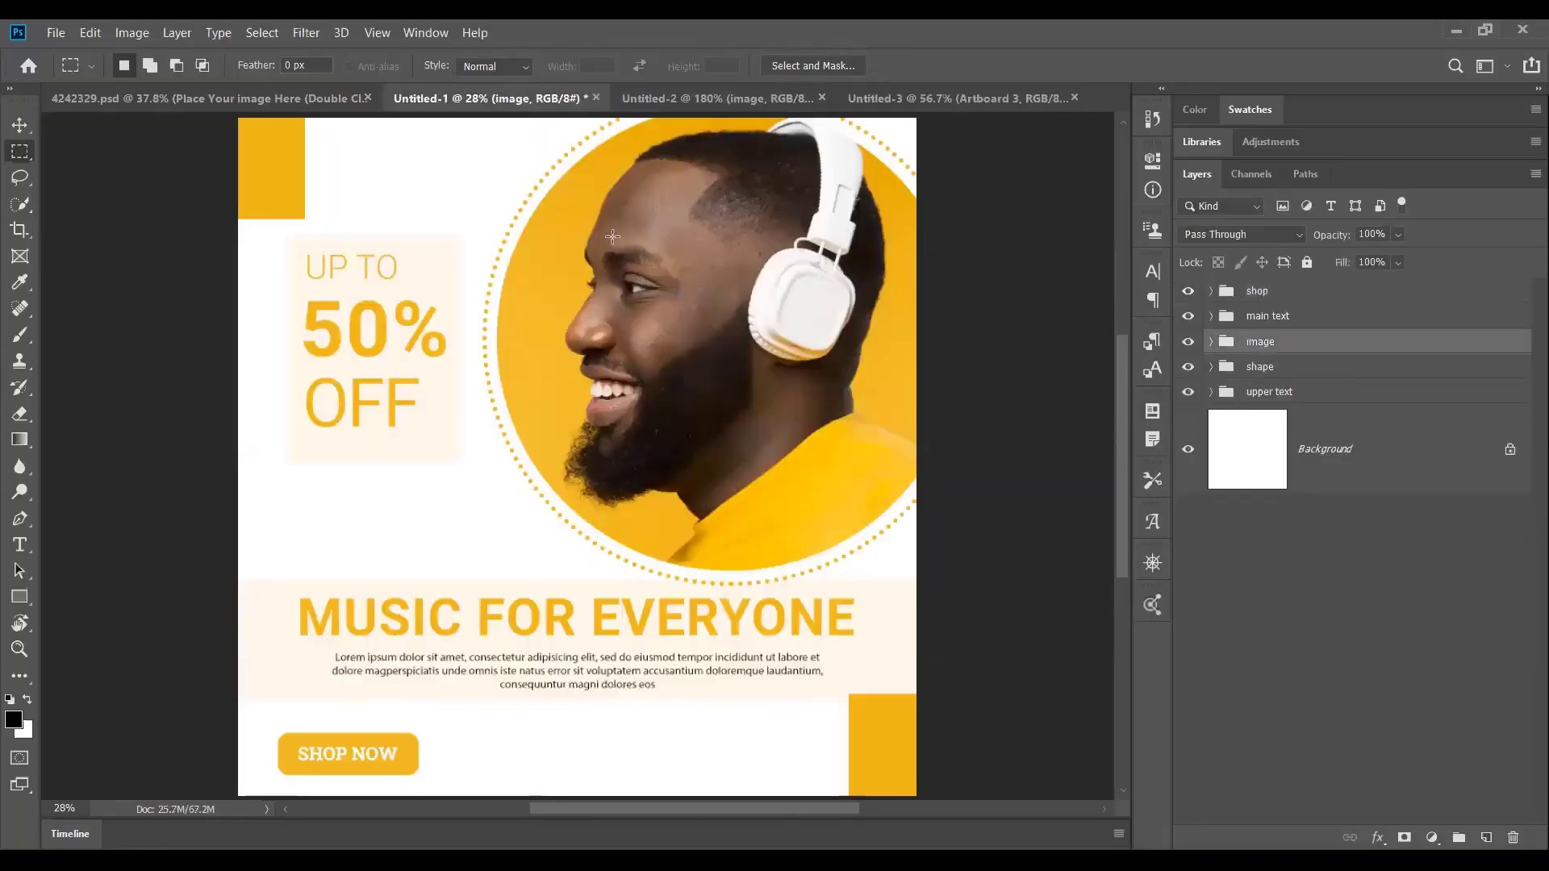
left_click(878, 99)
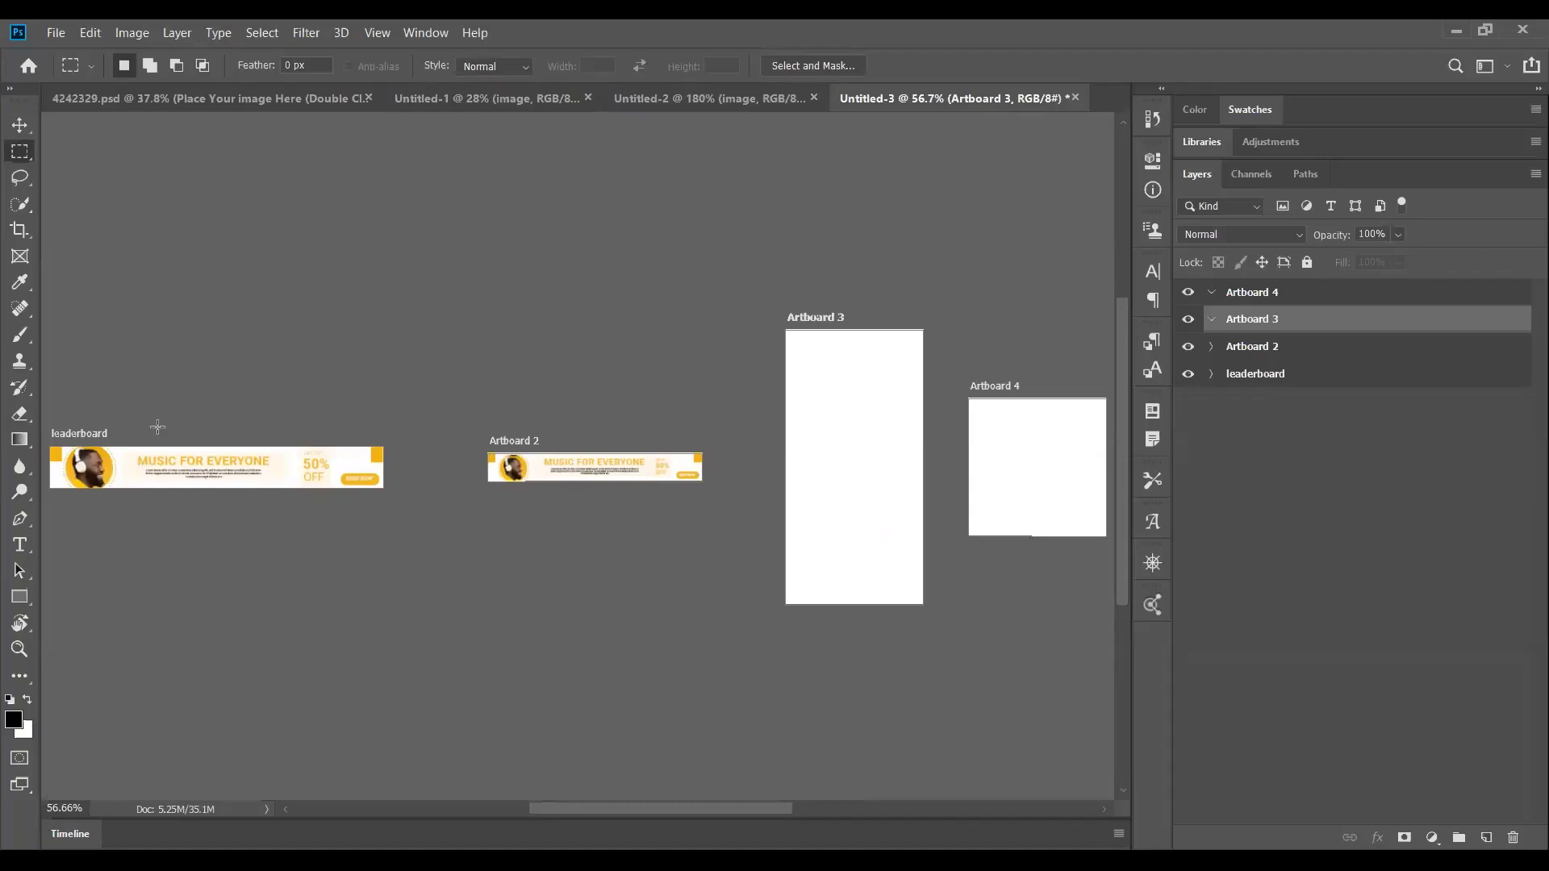
left_click(504, 99)
left_click(912, 98)
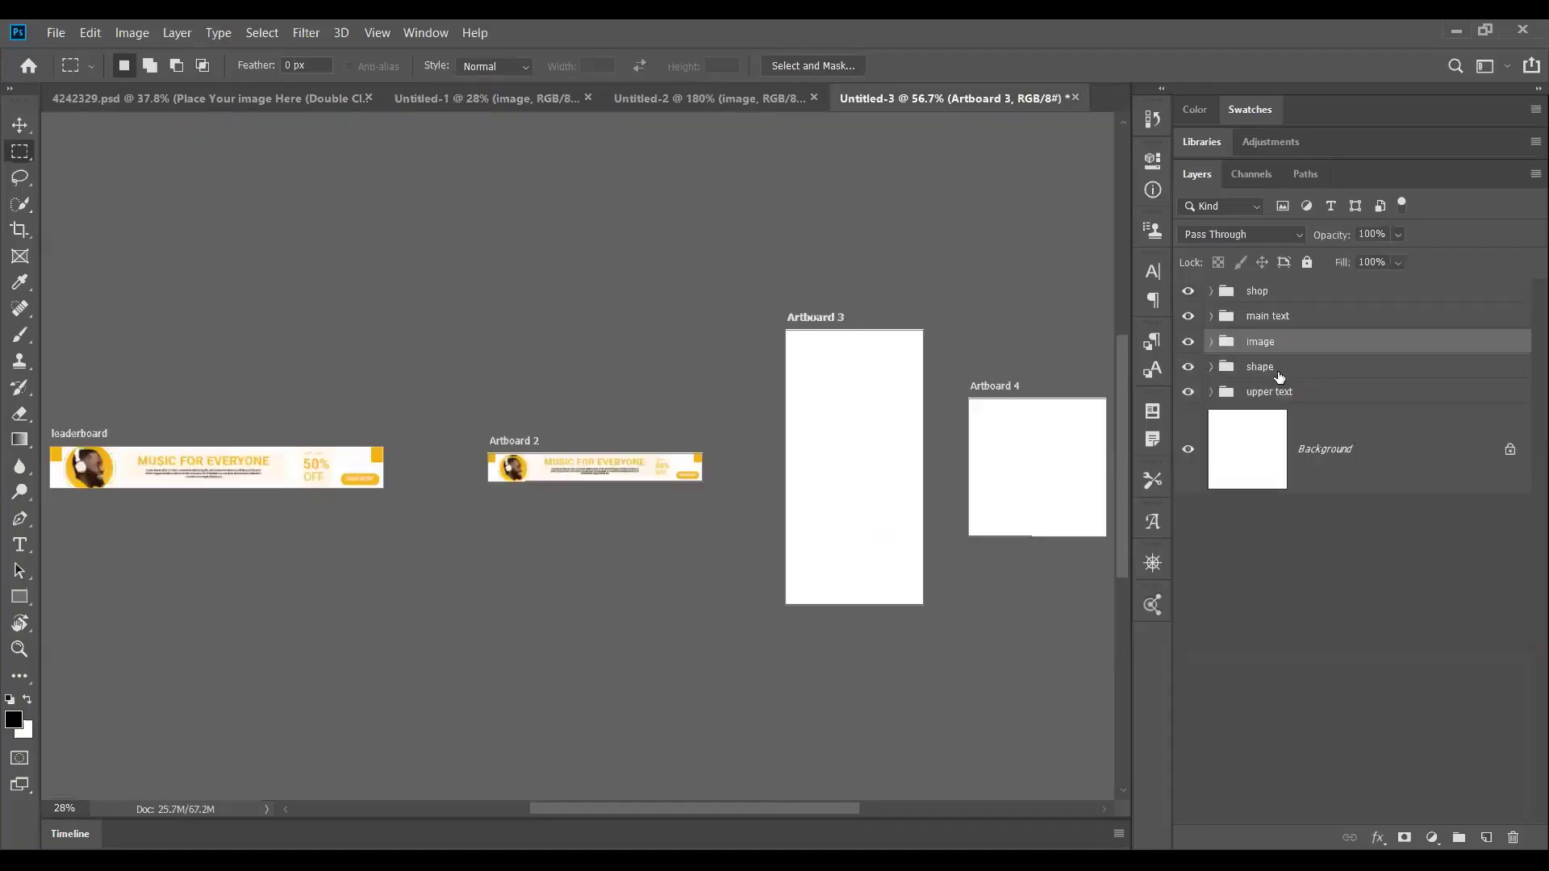
Try to fill Artboard 3 with an enlarged duplicate of Artboard 2's image group, and delete the copy.
left_click(1272, 376)
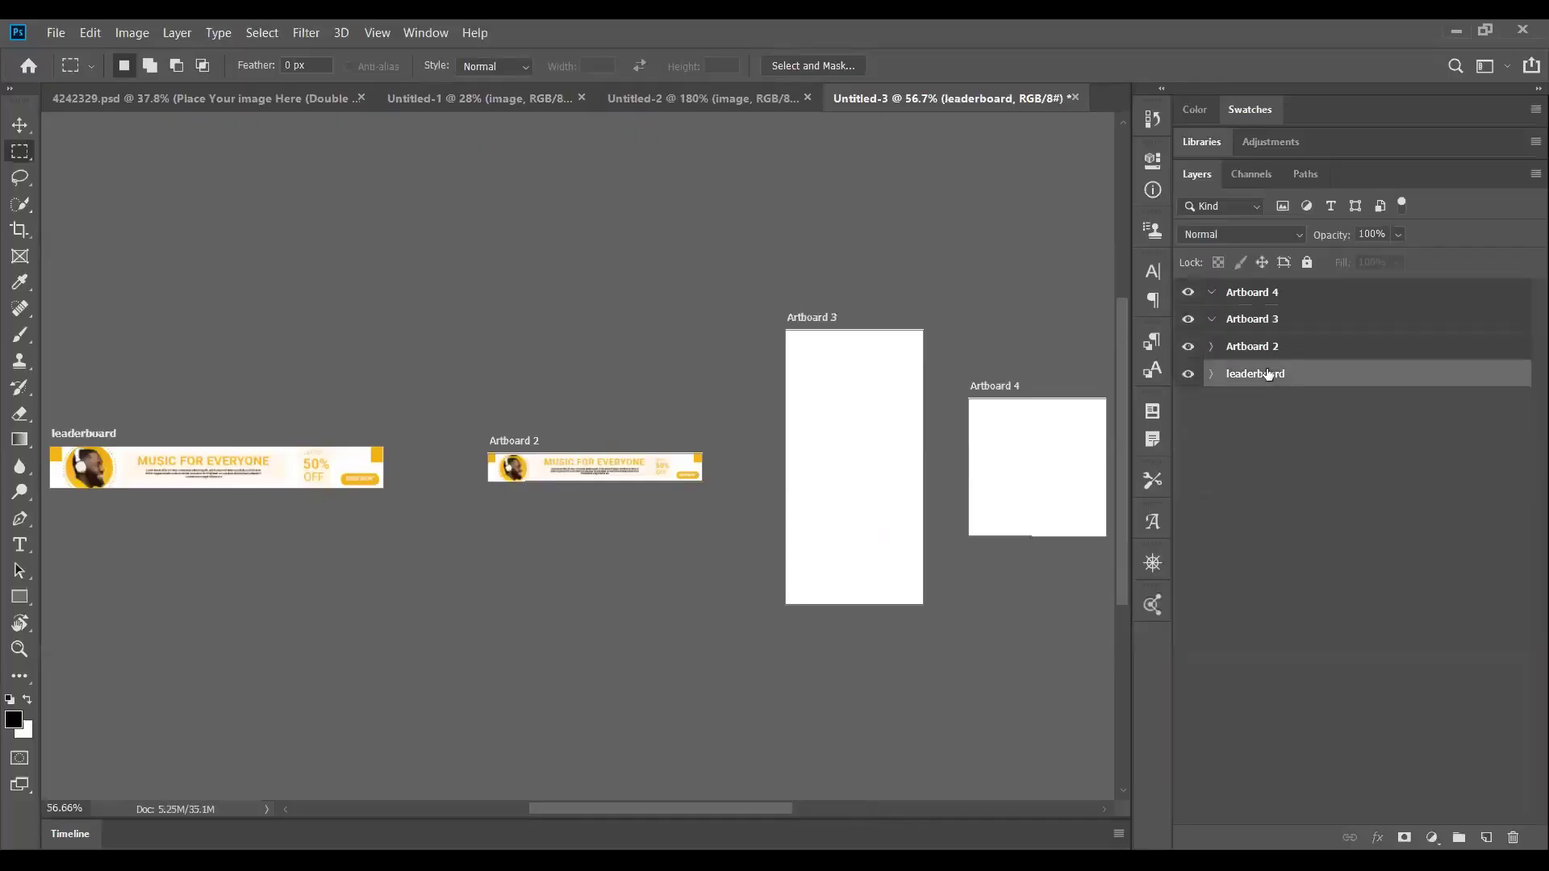
left_click(1210, 348)
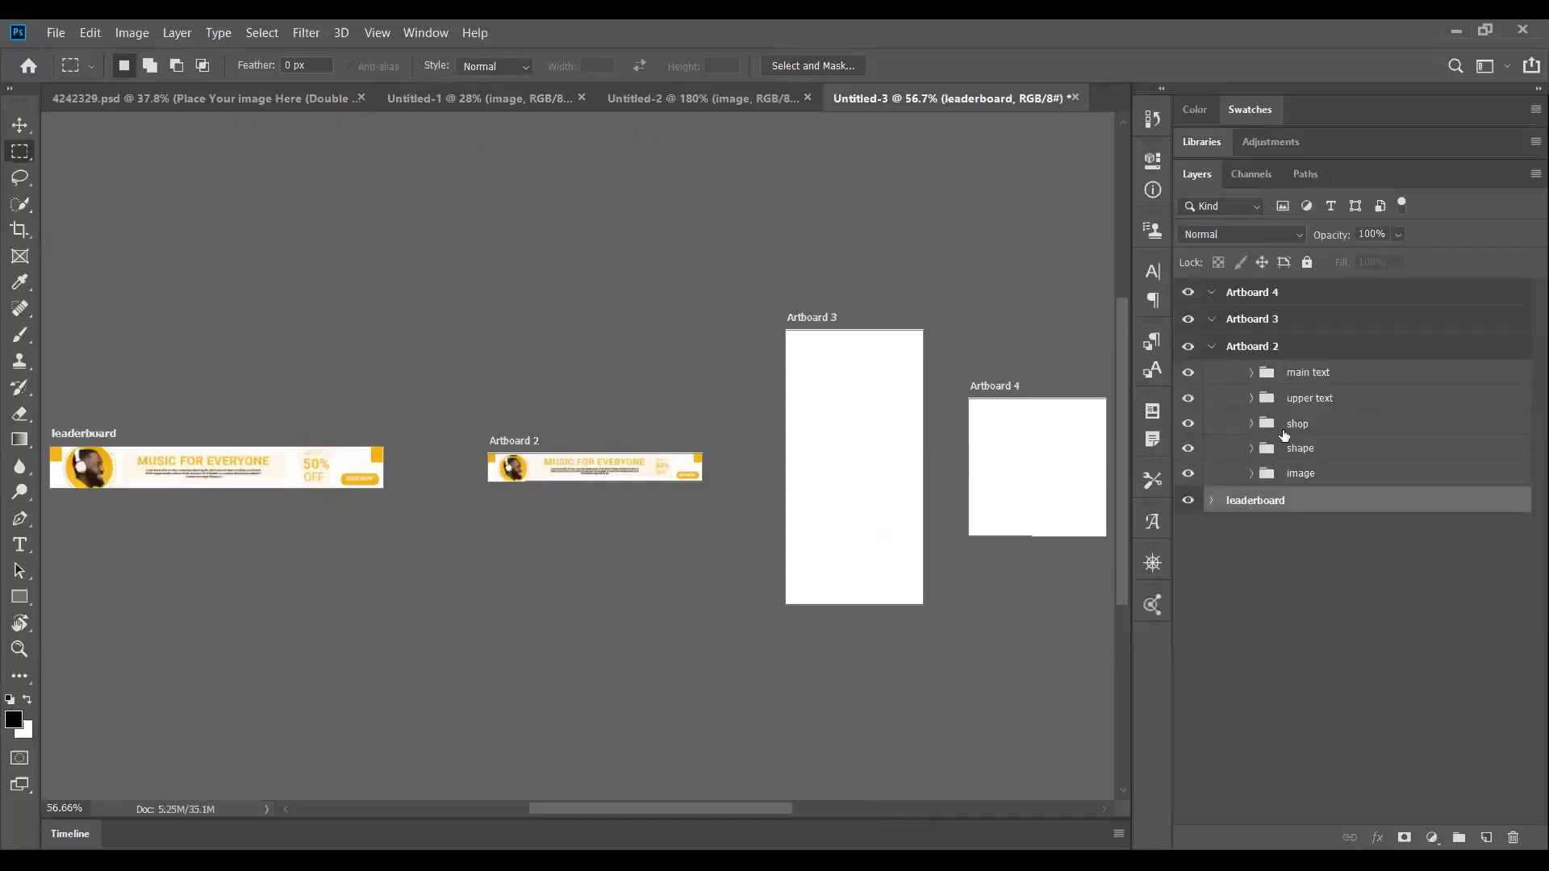
left_click(1311, 476)
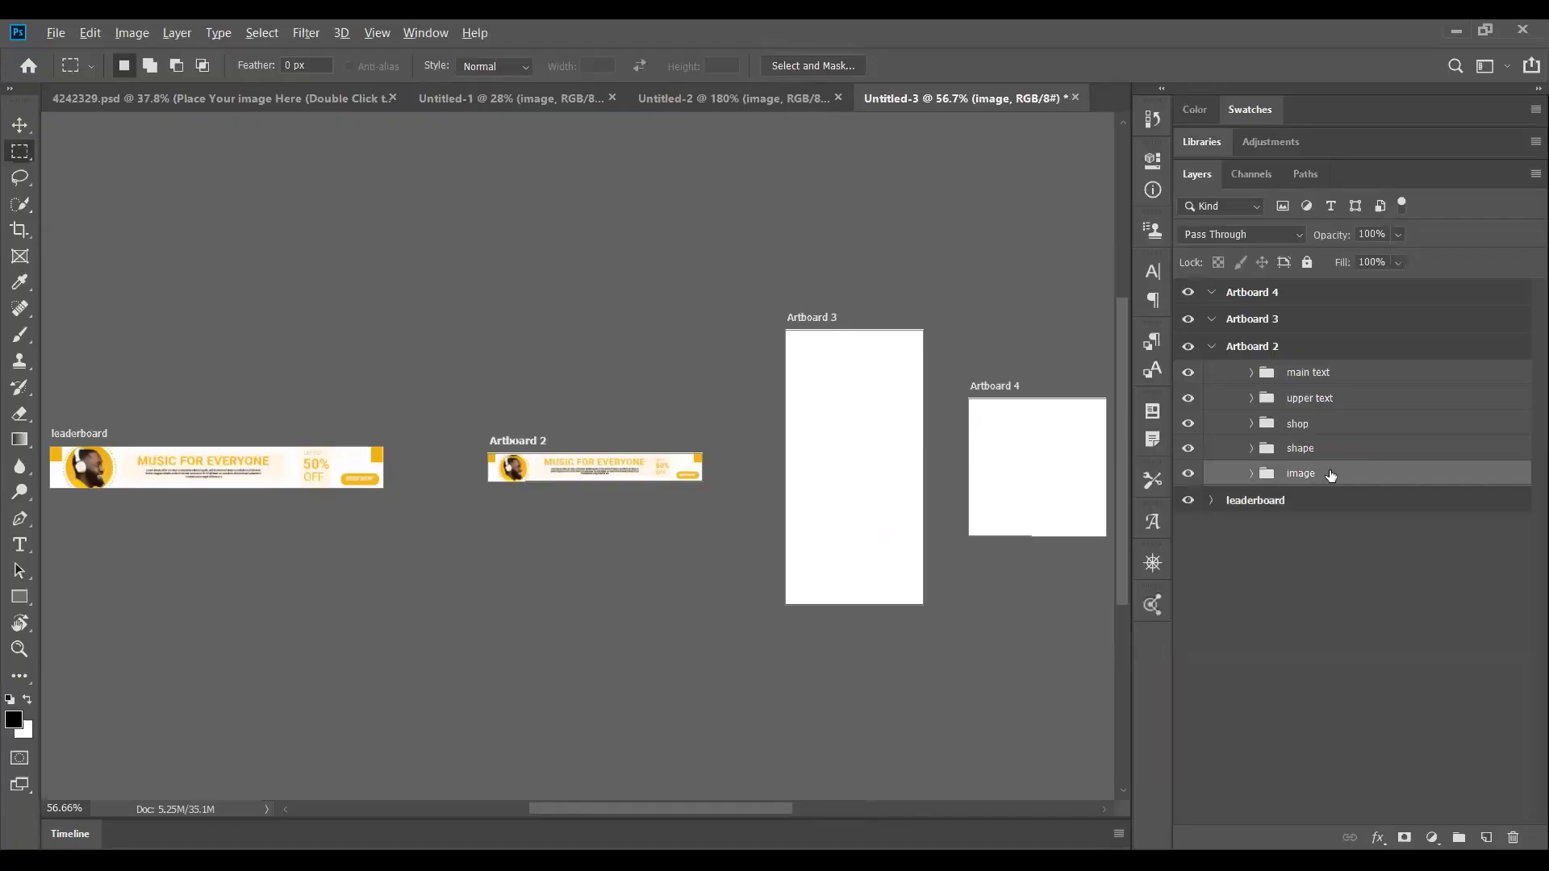
left_click_drag(1331, 476, 1315, 323)
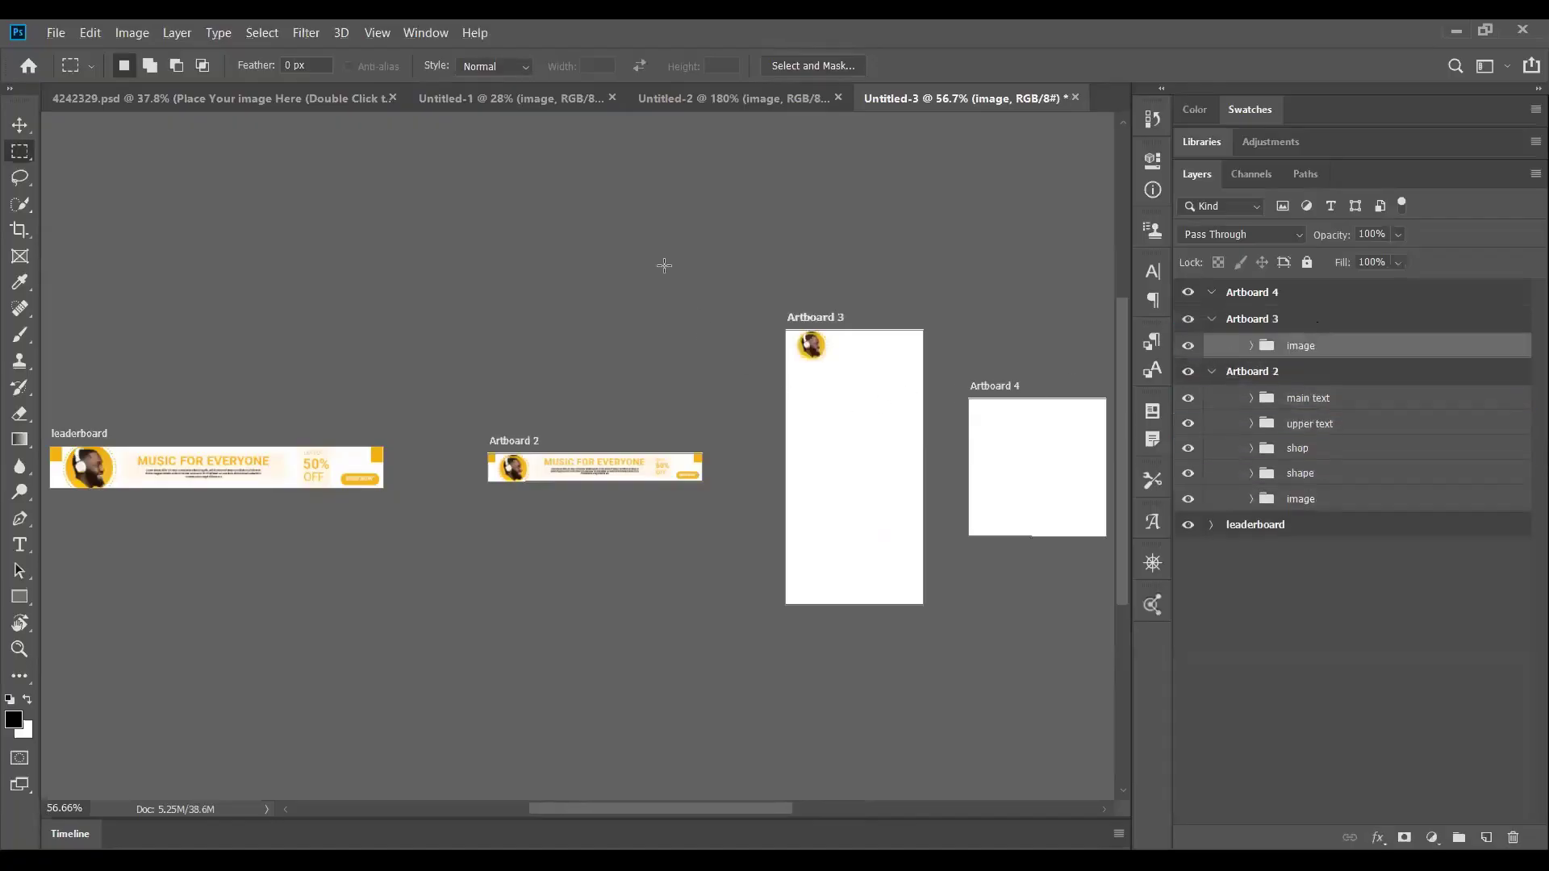
key("ctrl+t")
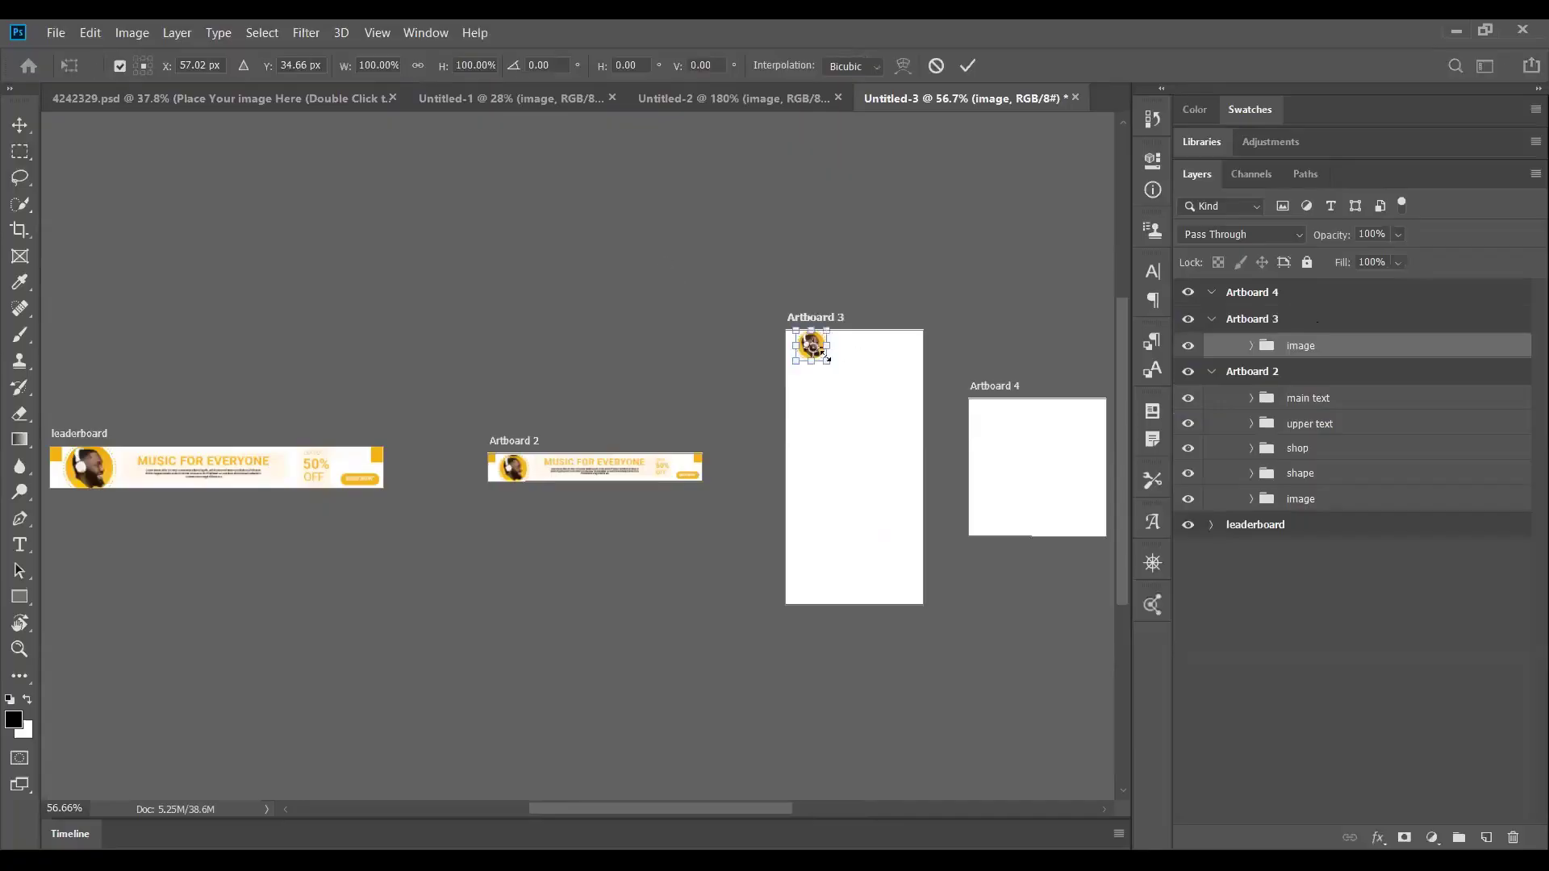
left_click_drag(829, 361, 896, 461)
left_click_drag(862, 403, 892, 473)
key("Return")
key("m")
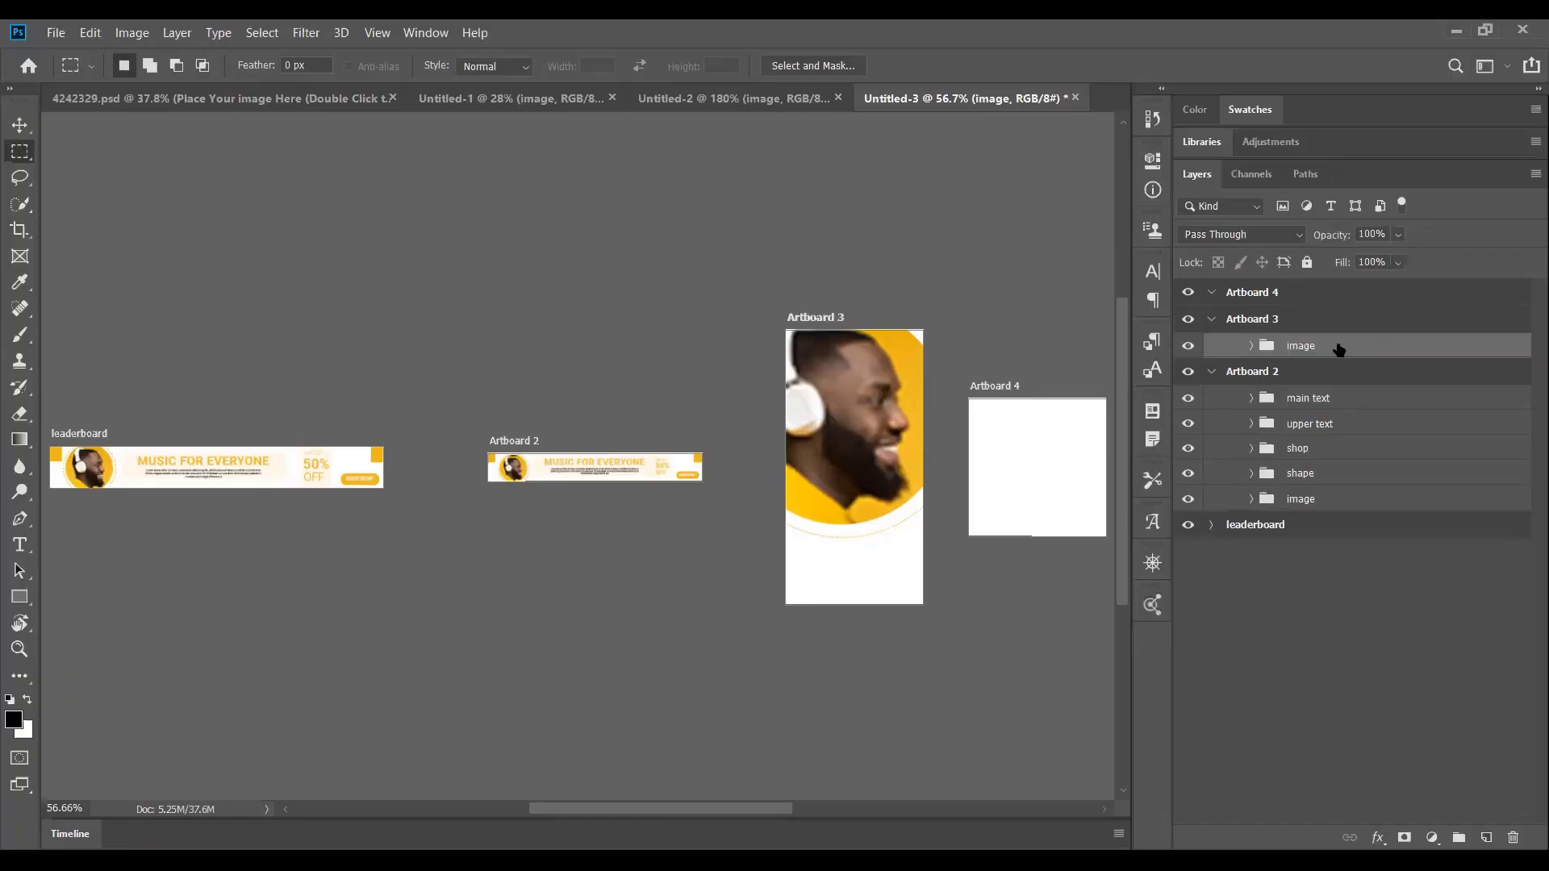
key("Delete")
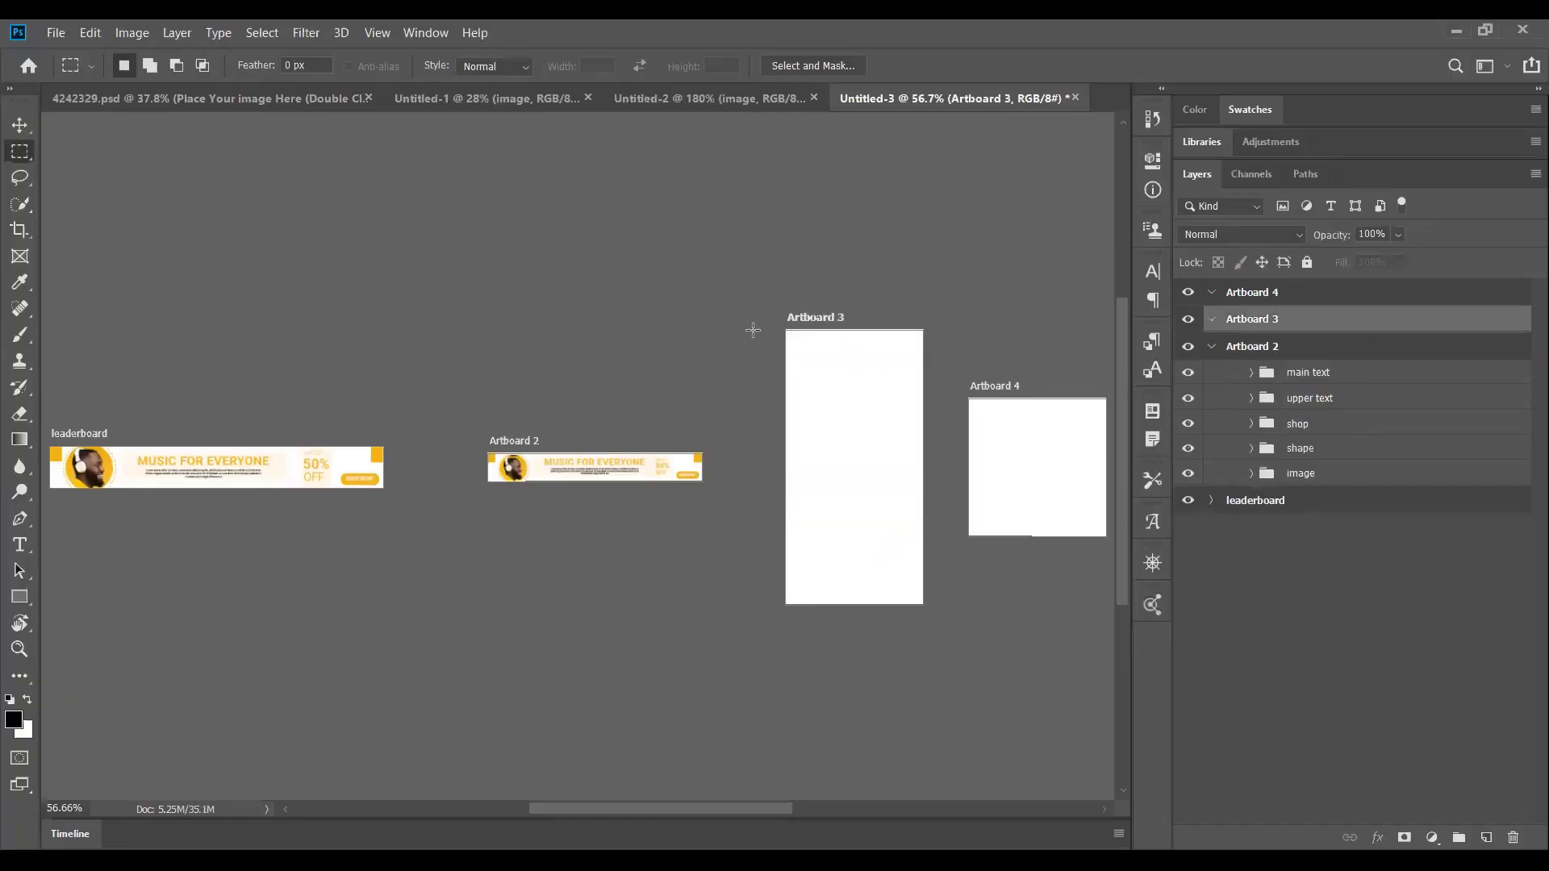
left_click(463, 100)
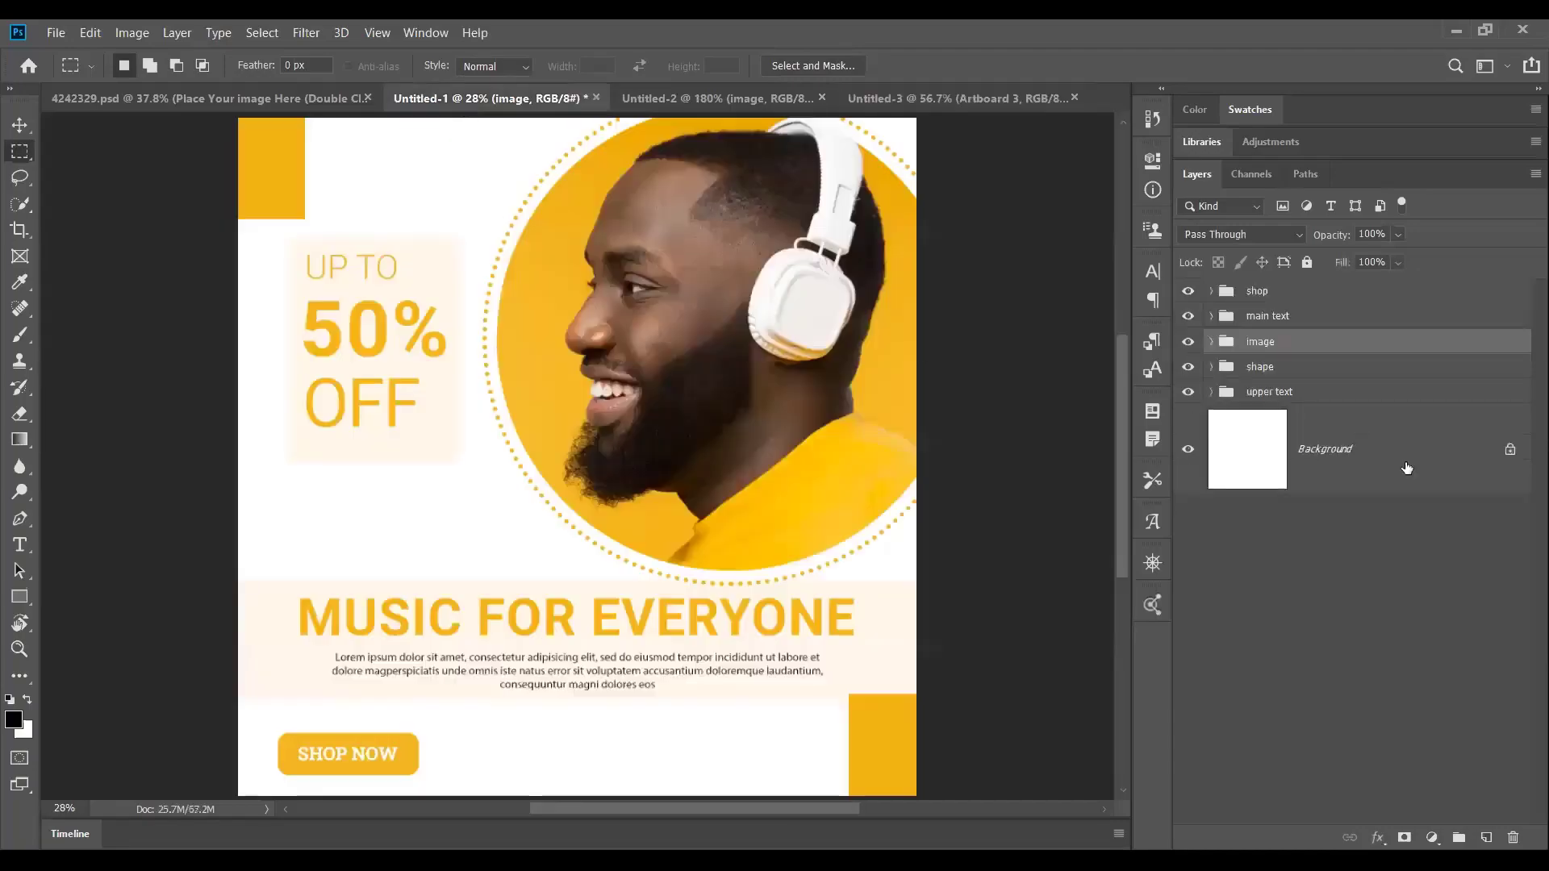
right_click(639, 248)
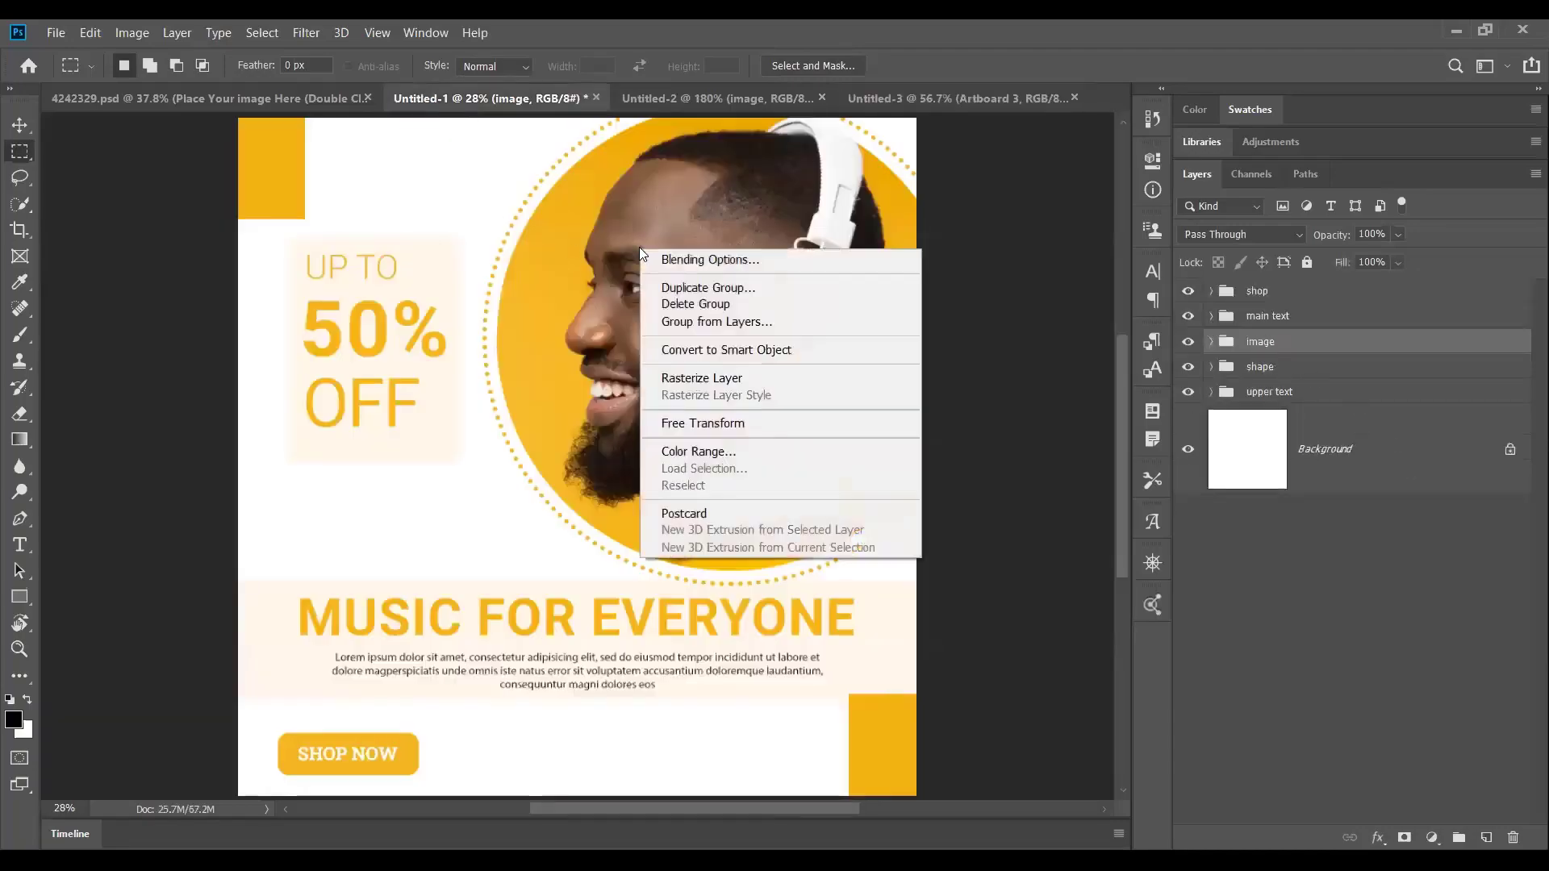
left_click(853, 128)
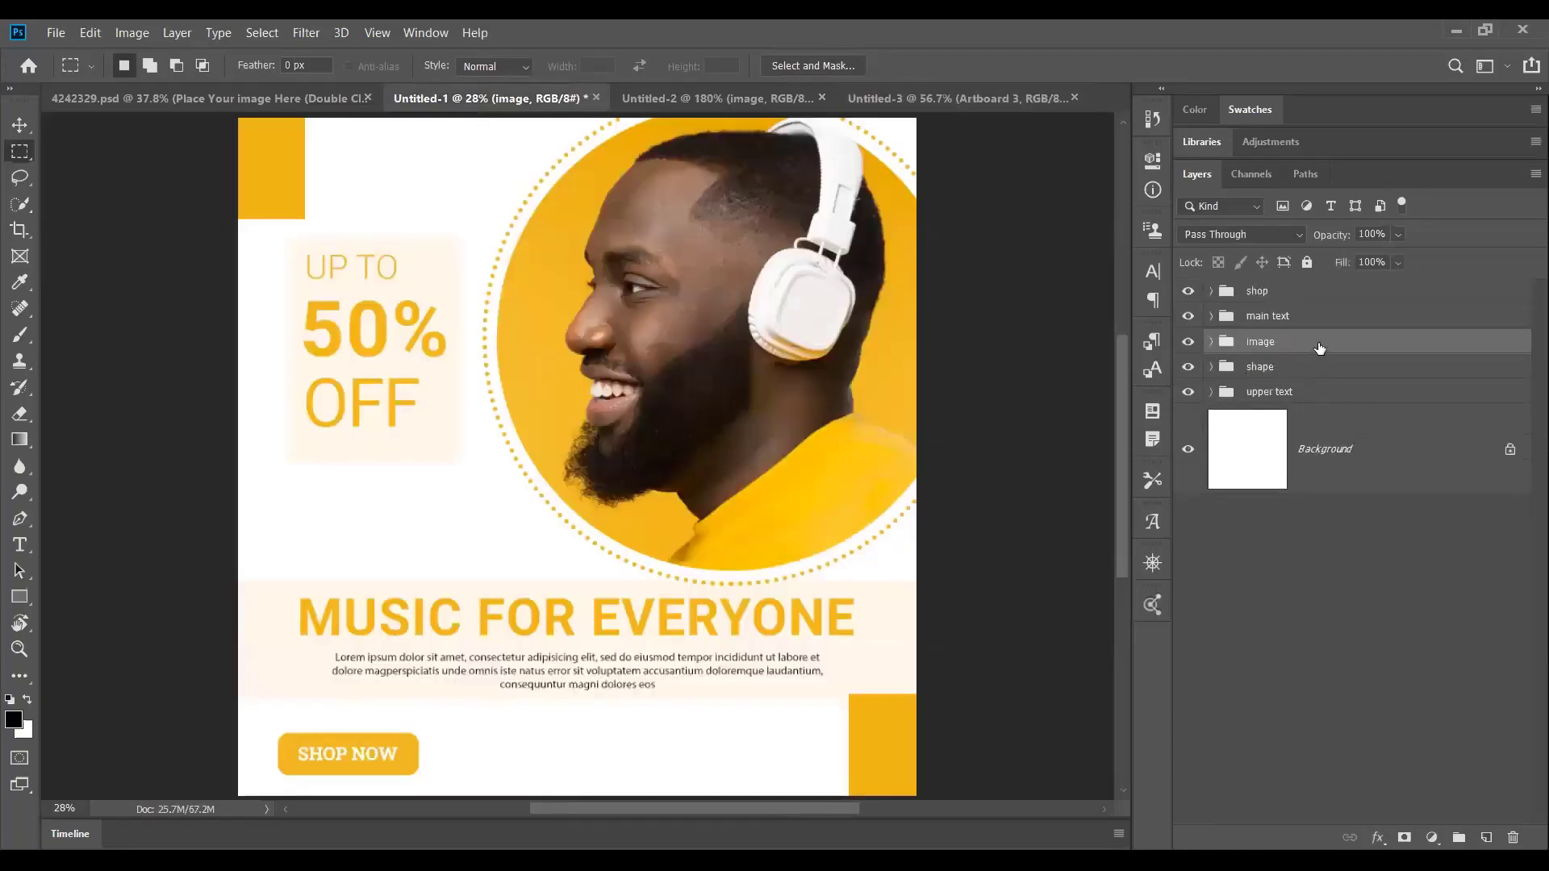
left_click(958, 101)
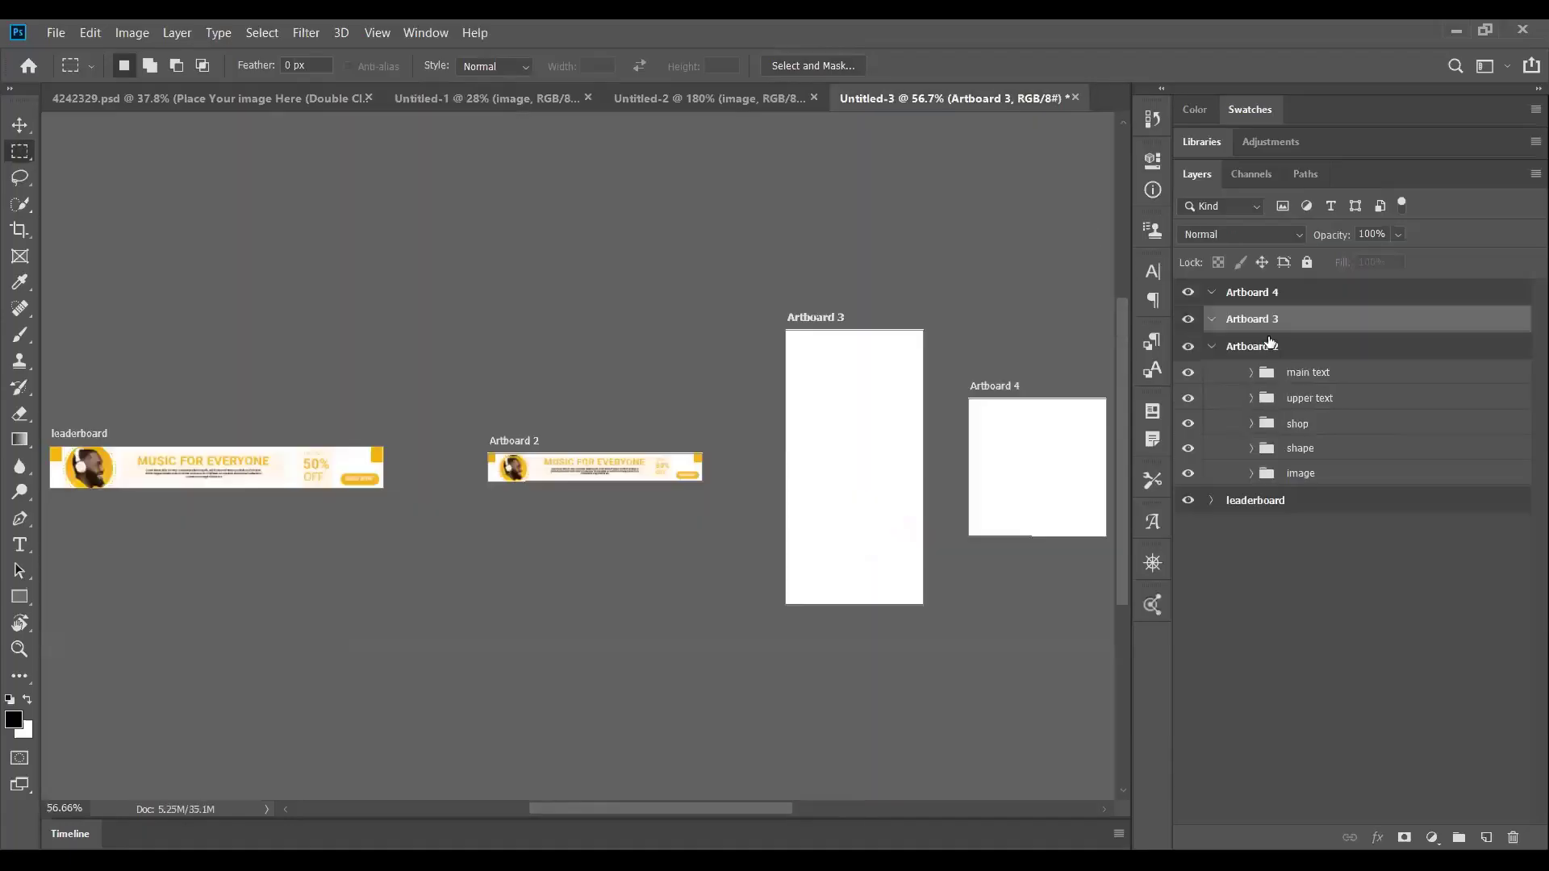
Duplicate the image group from Untitled-1 into Artboard 3 of the Untitled-3 document, naming the copy image.
left_click(497, 95)
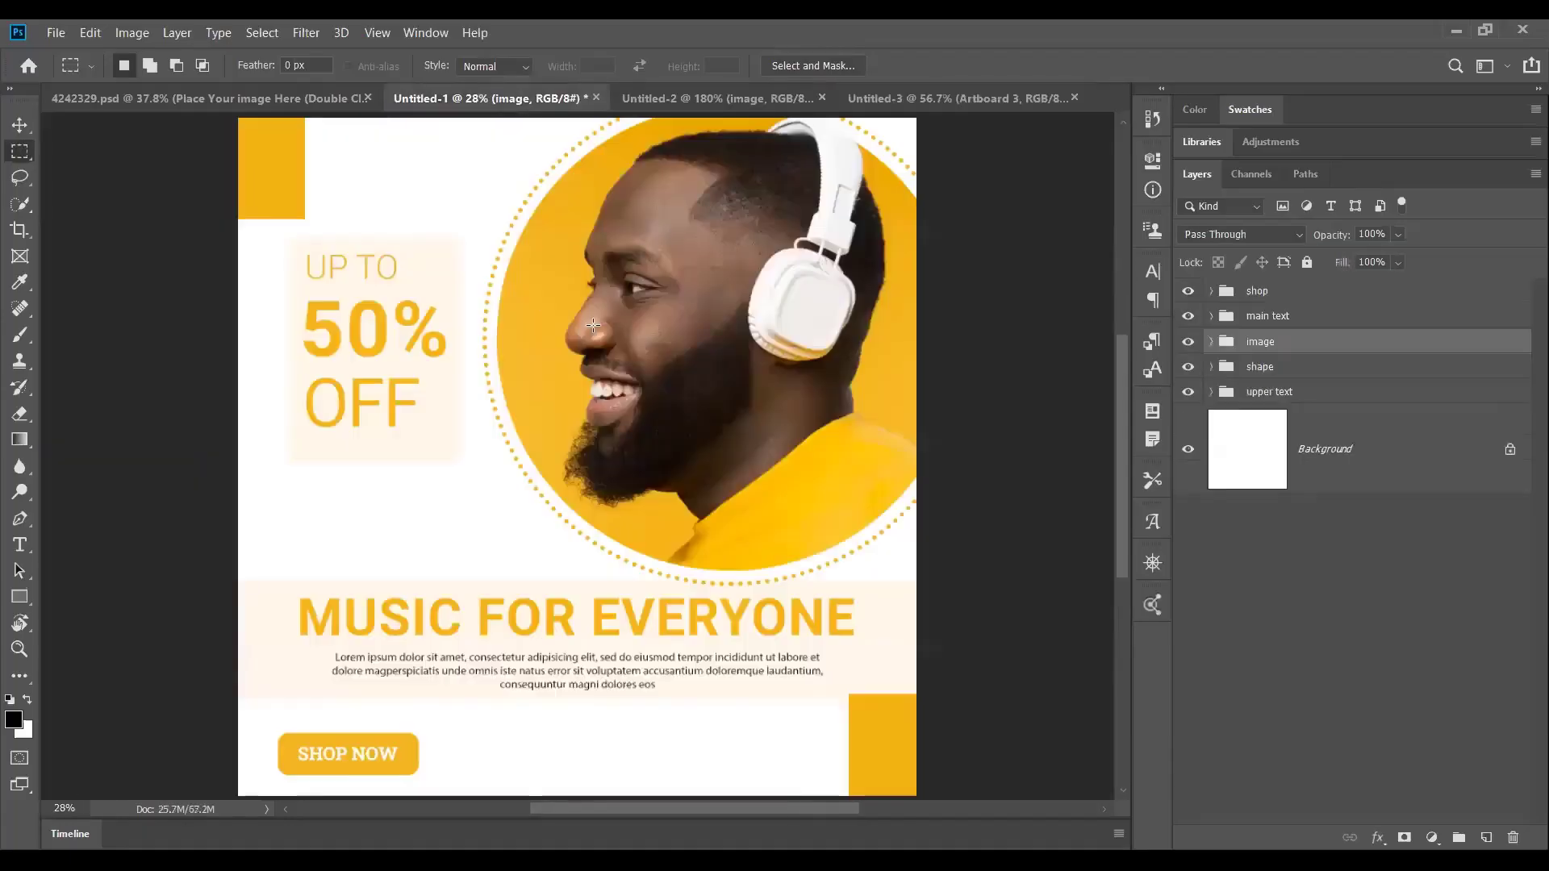
right_click(660, 330)
left_click(674, 324)
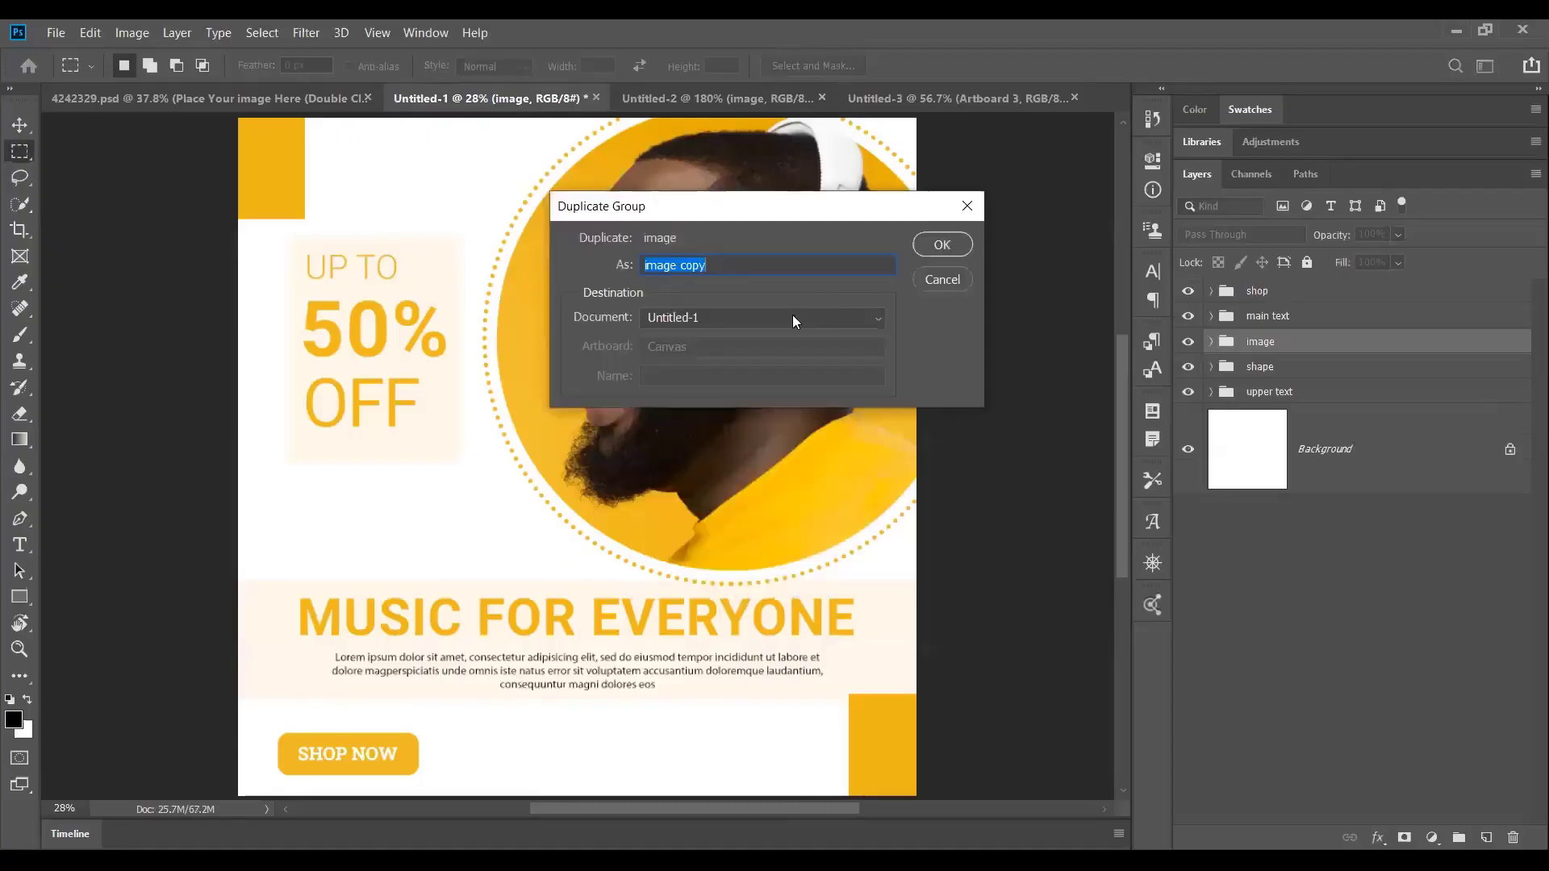
left_click(791, 317)
left_click(703, 390)
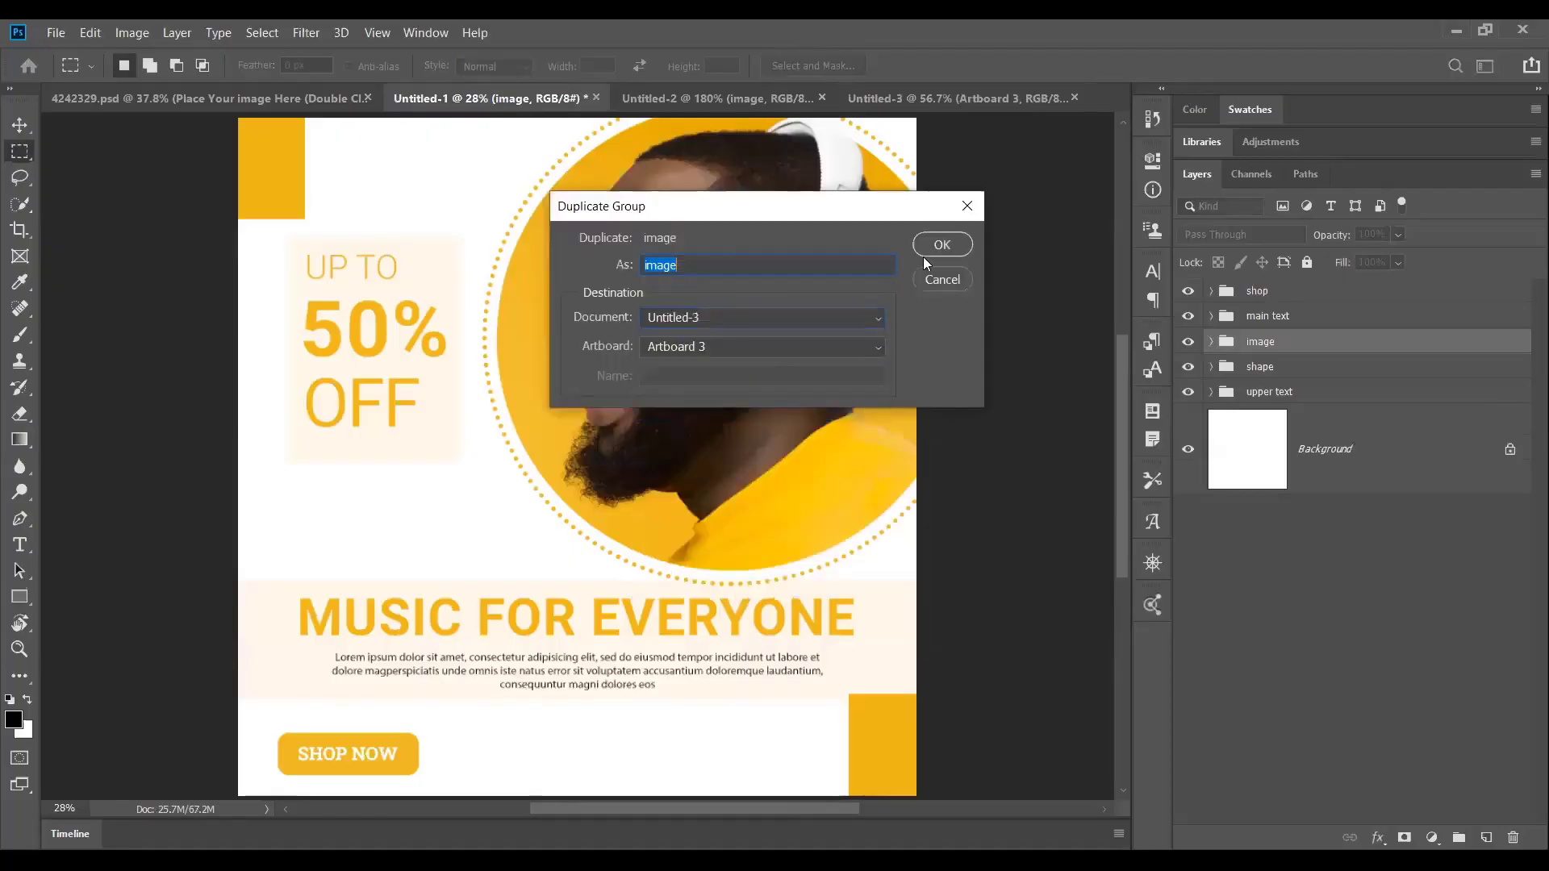
left_click(942, 244)
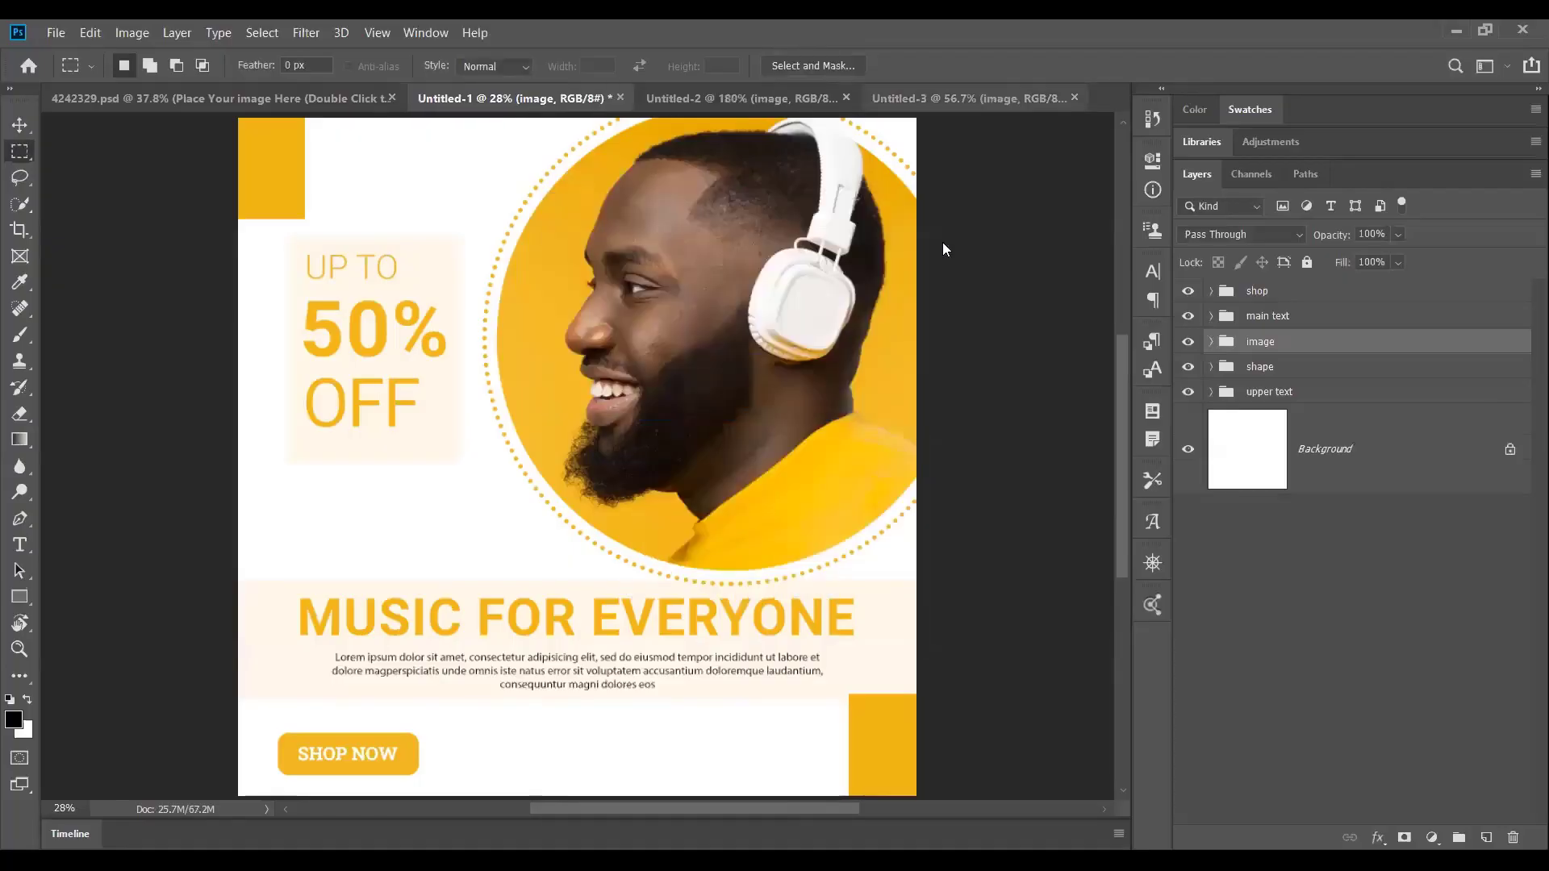
Return to Untitled-3 and scale Artboard 3's image group down to about 16.5% of its size.
left_click(964, 98)
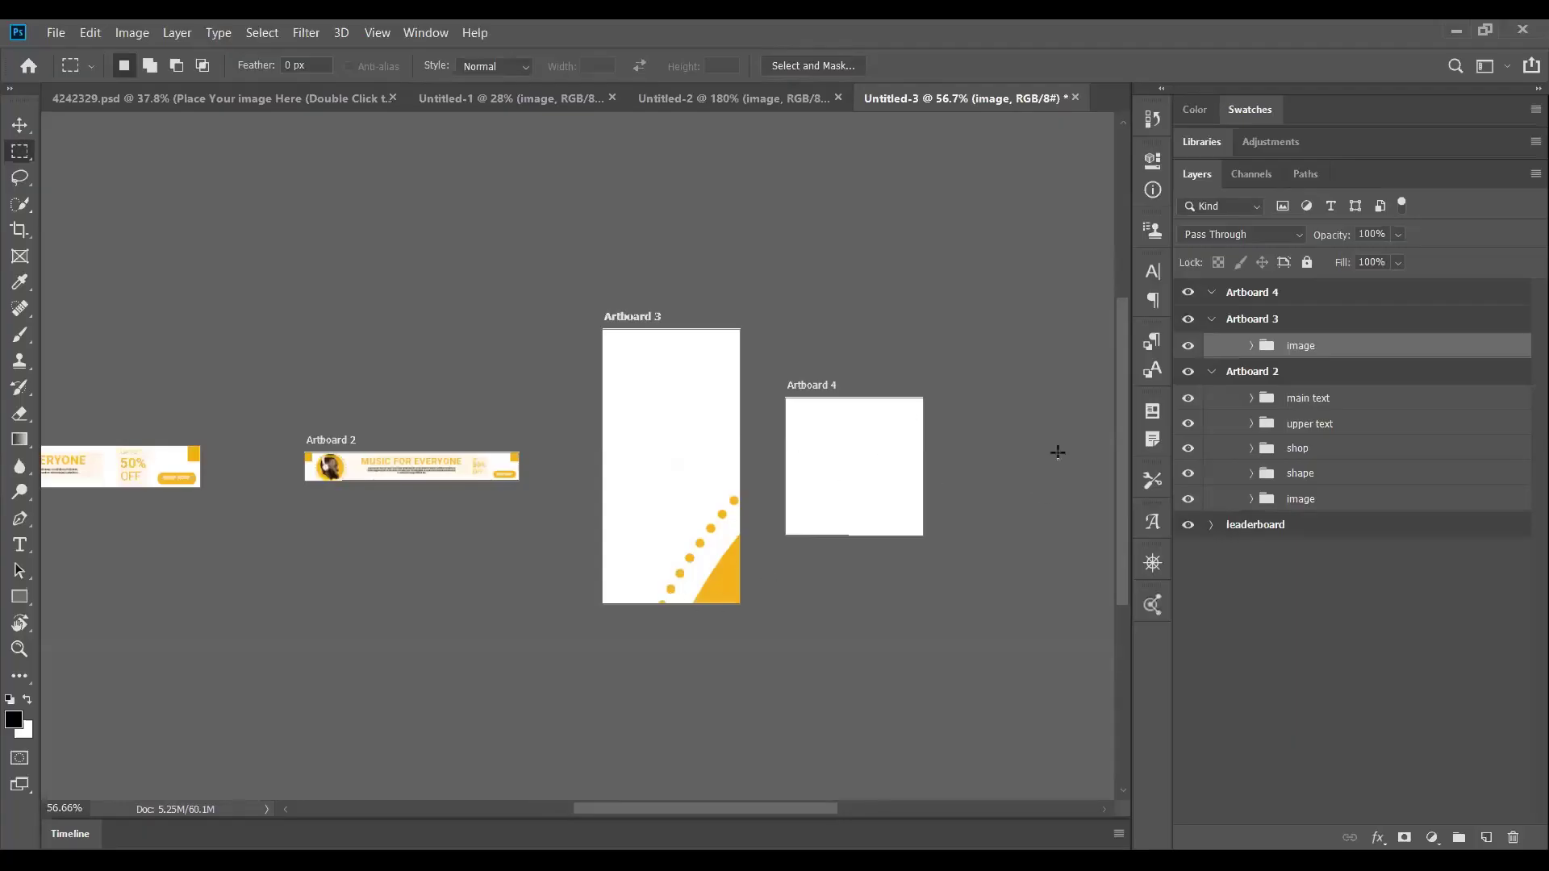
key("ctrl+t")
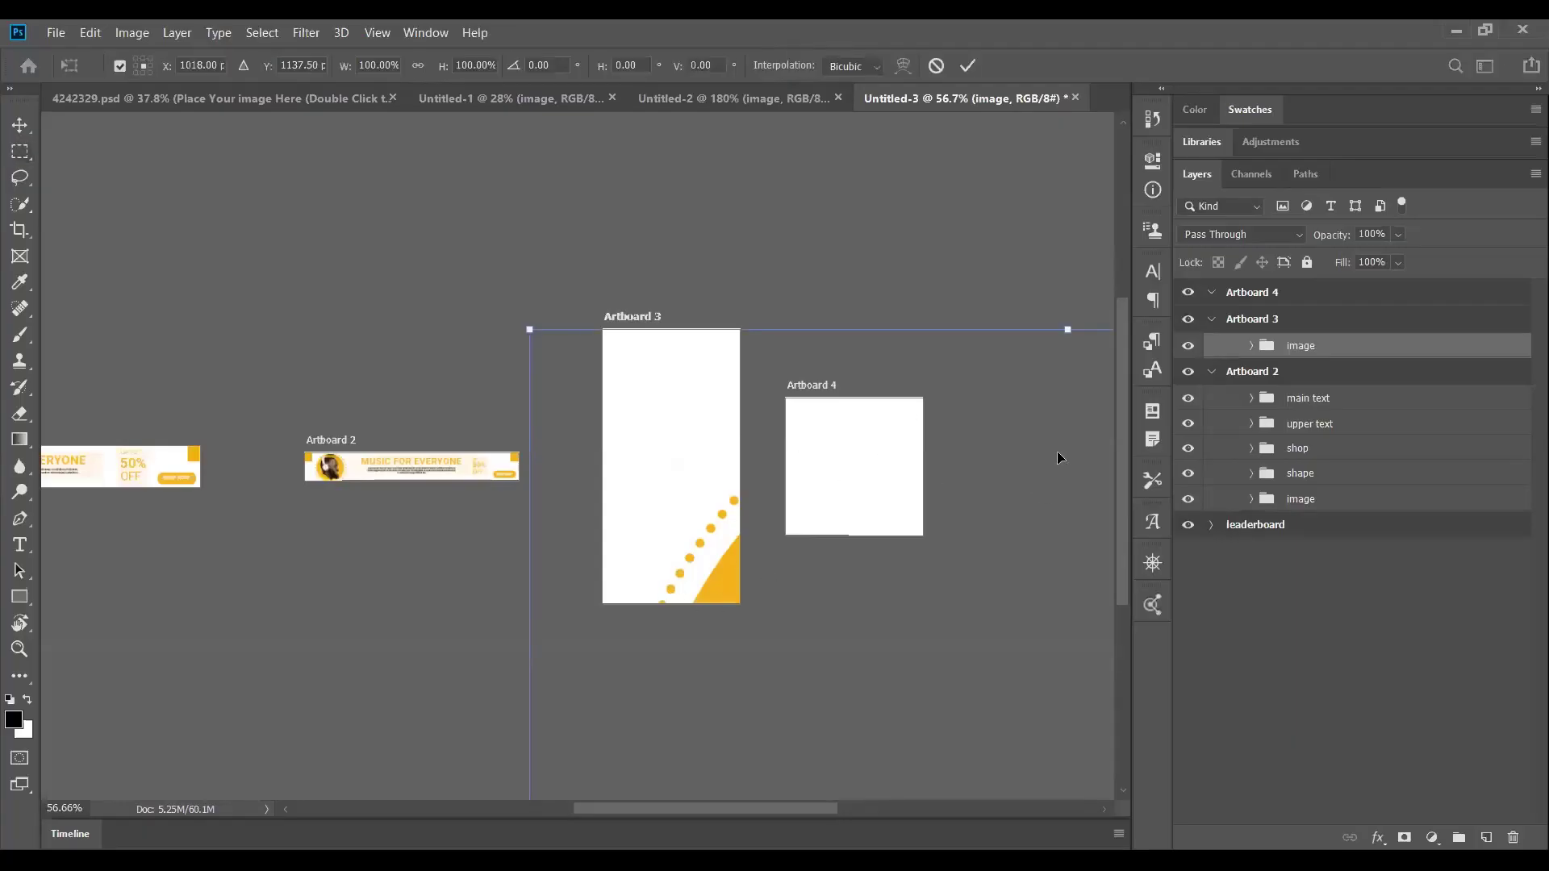
scroll(1058, 457, "left", 3)
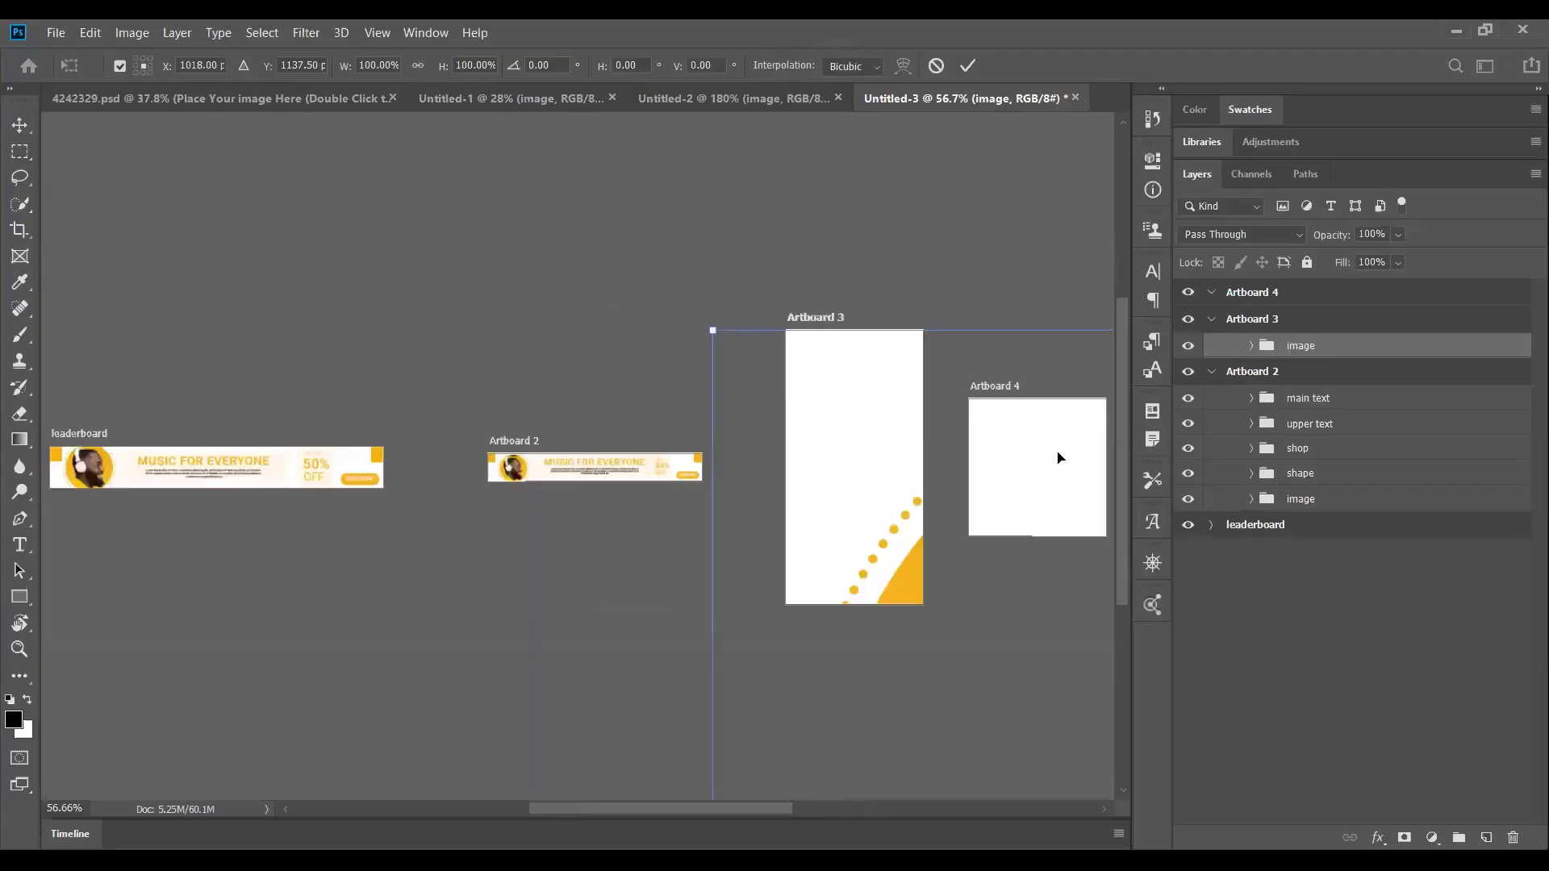
left_click_drag(985, 676, 536, 506)
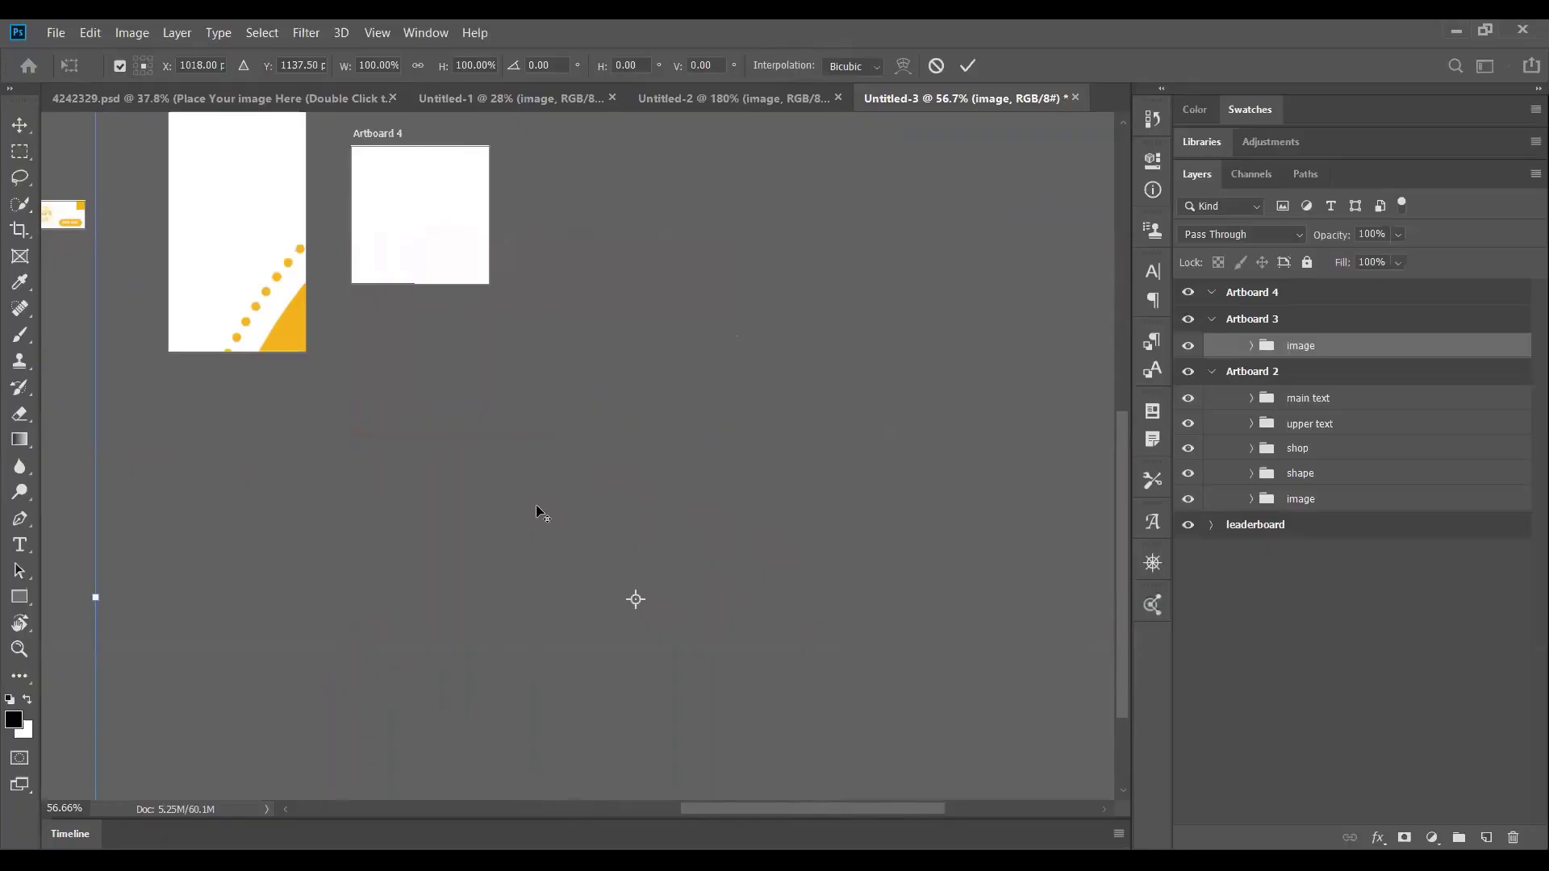
scroll(536, 505, "down", 5)
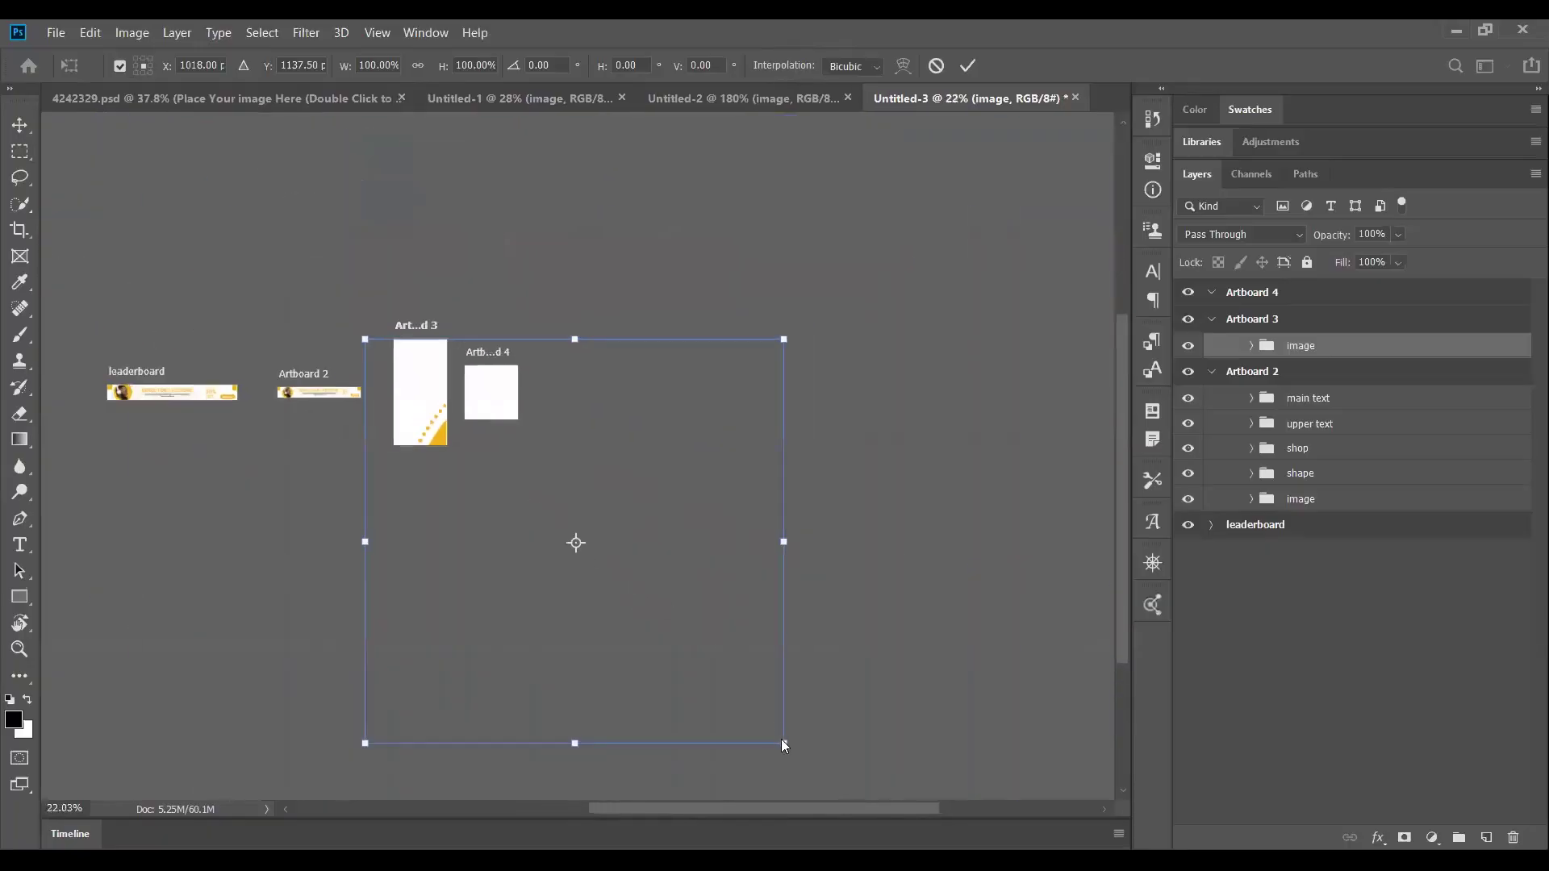
left_click_drag(779, 739, 413, 419)
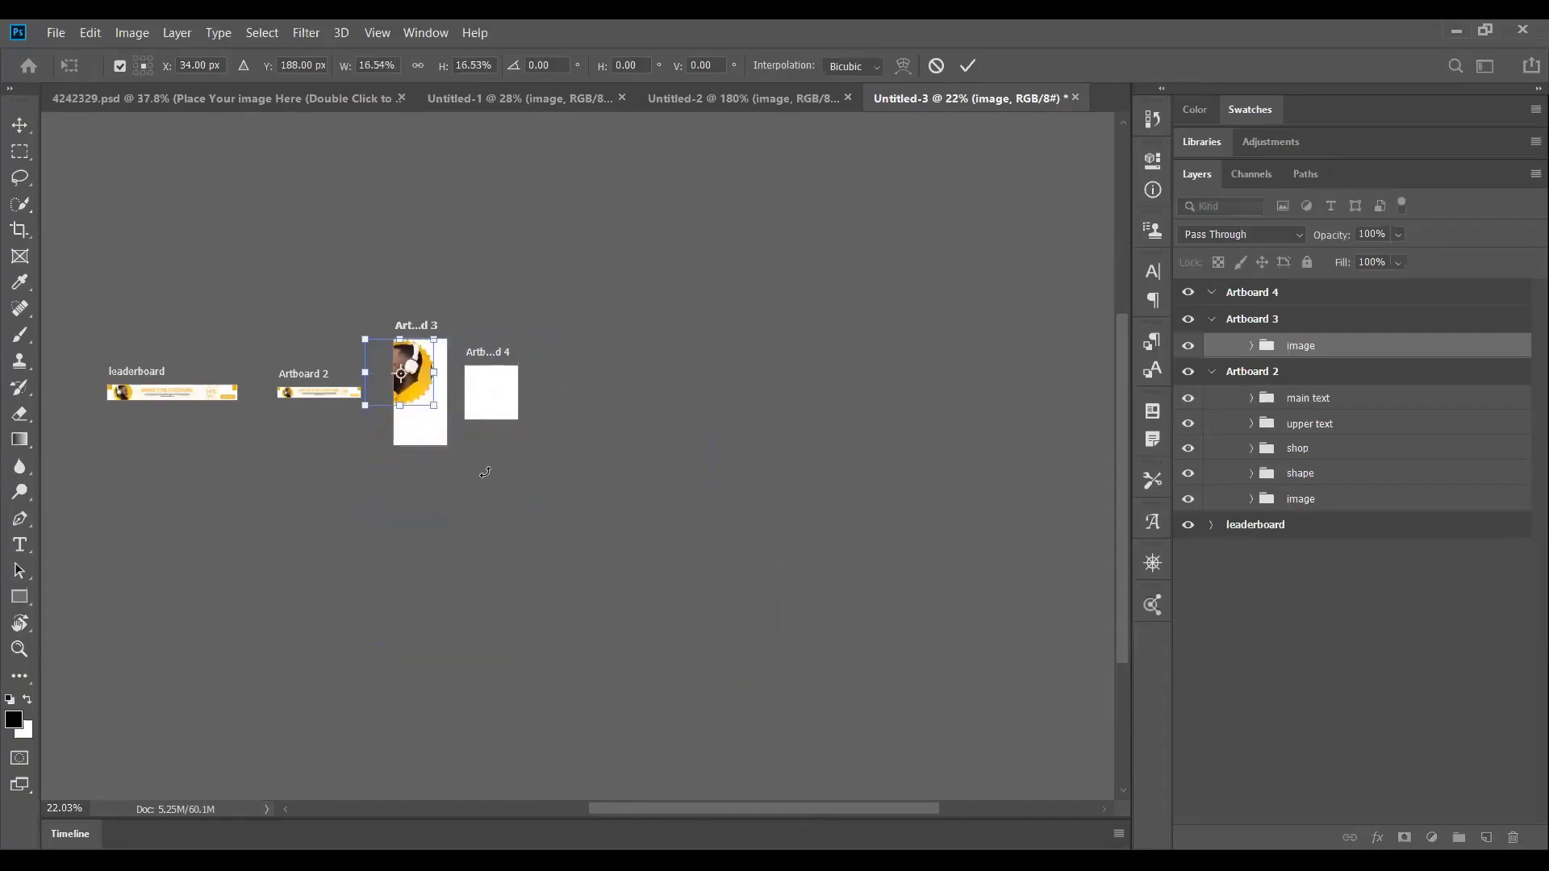
Move the scaled image group over the upper part of Artboard 3, to about X 195 px, Y 177 px.
scroll(487, 428, "up", 3)
left_click_drag(479, 482, 584, 501)
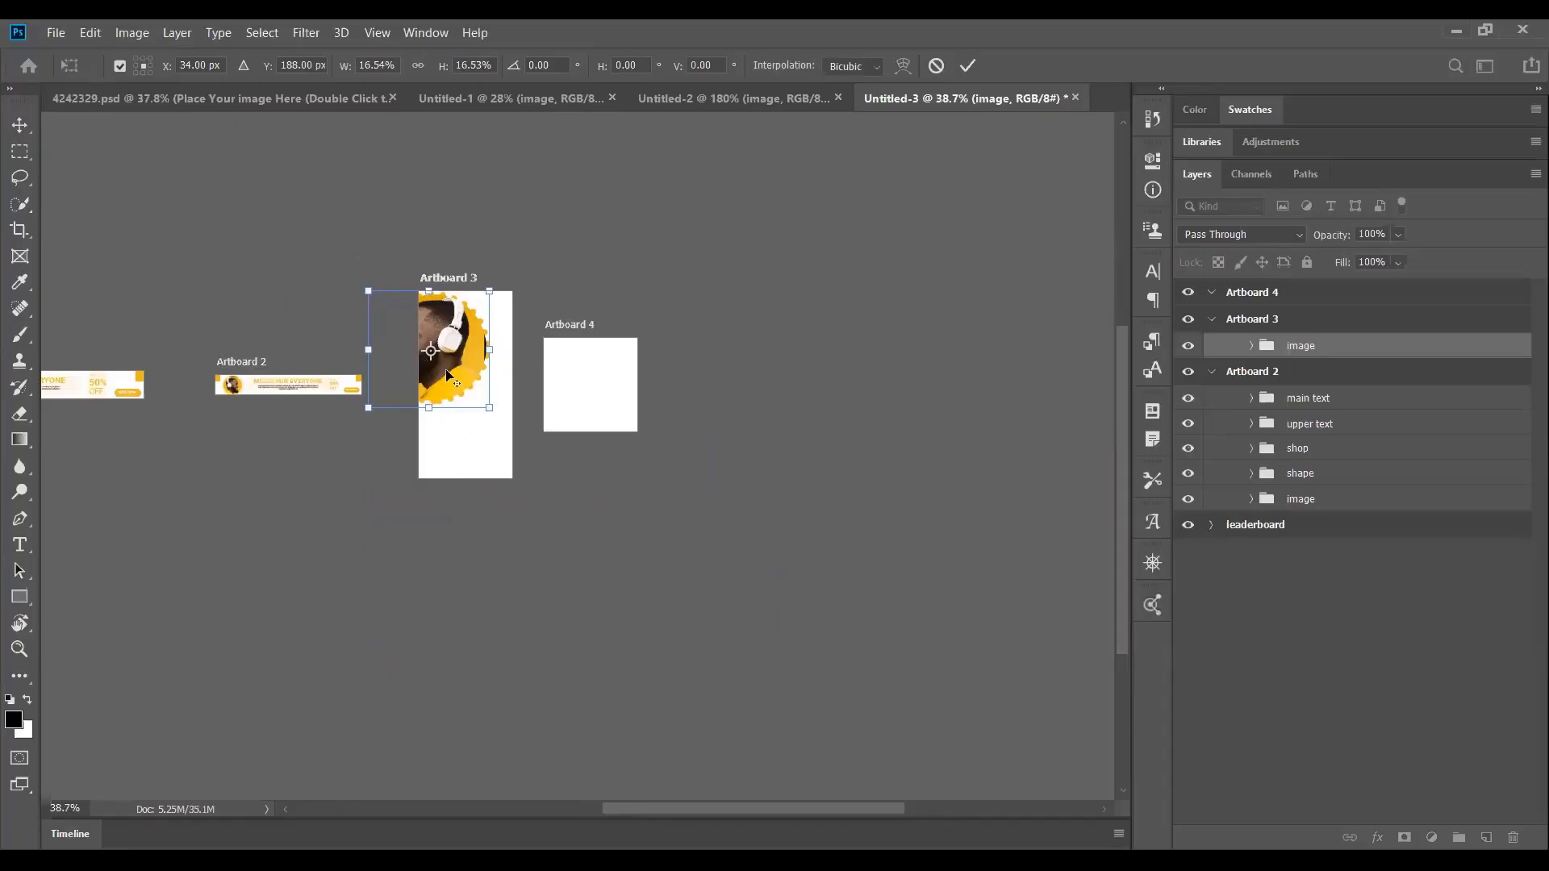
scroll(447, 372, "up", 3)
left_click_drag(472, 369, 568, 365)
key("Right")
key("Right")
key("Right")
key("Right")
key("Right")
key("Right")
key("Right")
key("Right")
key("Right")
key("Right")
key("Right")
key("Right")
key("Right")
key("Right")
key("Right")
key("Right")
key("Right")
key("Right")
key("Right")
key("Right")
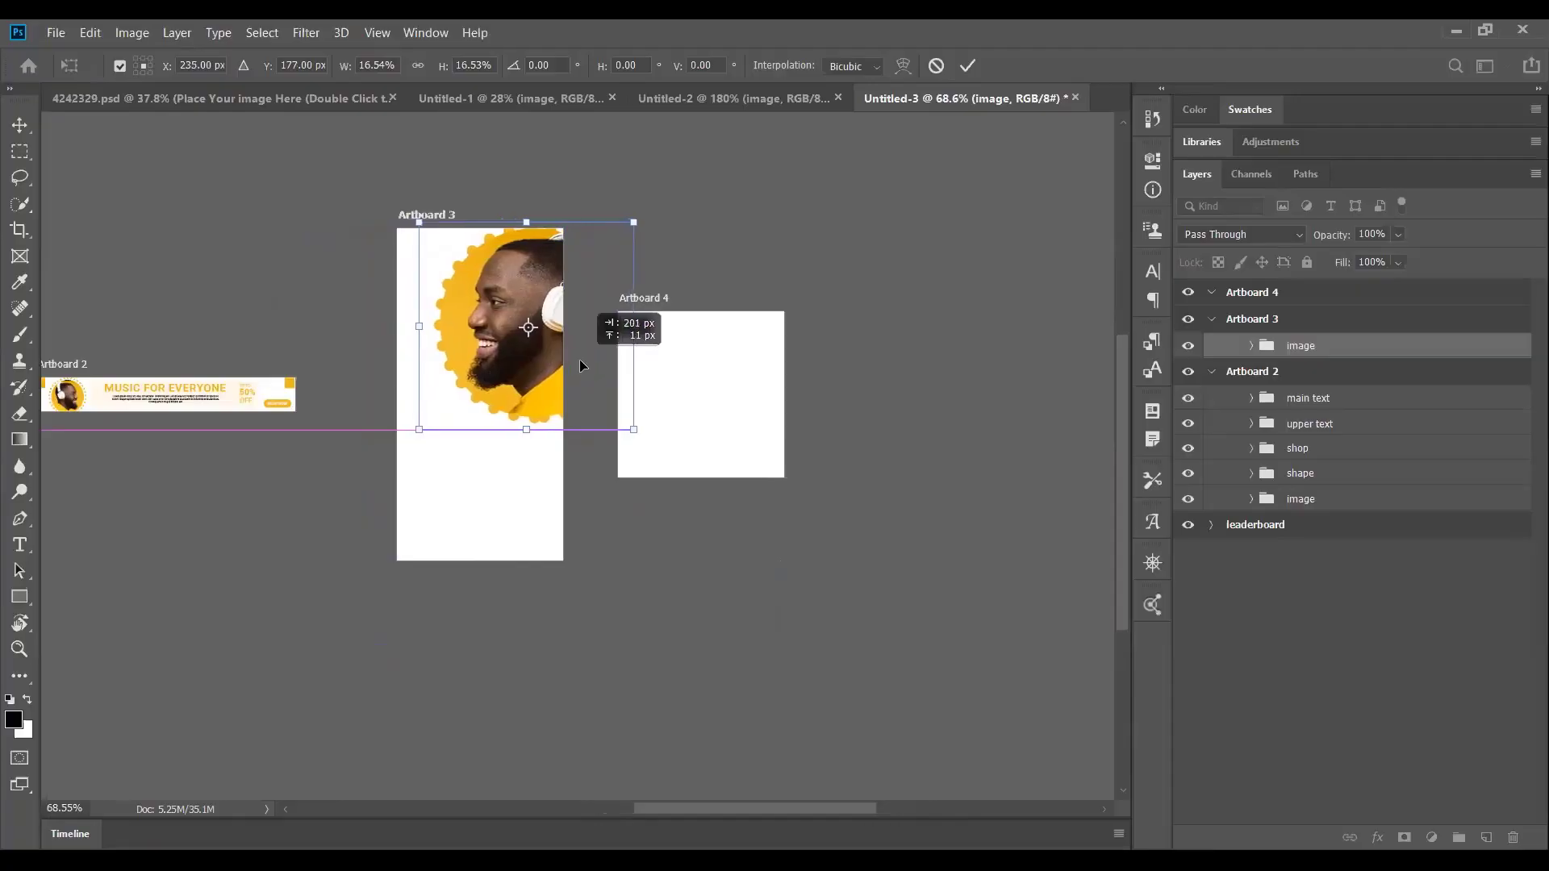
key("shift+Left")
key("shift+Left")
key("shift+Left")
key("shift+Left")
key("Left")
key("Left")
key("Left")
key("Left")
key("Left")
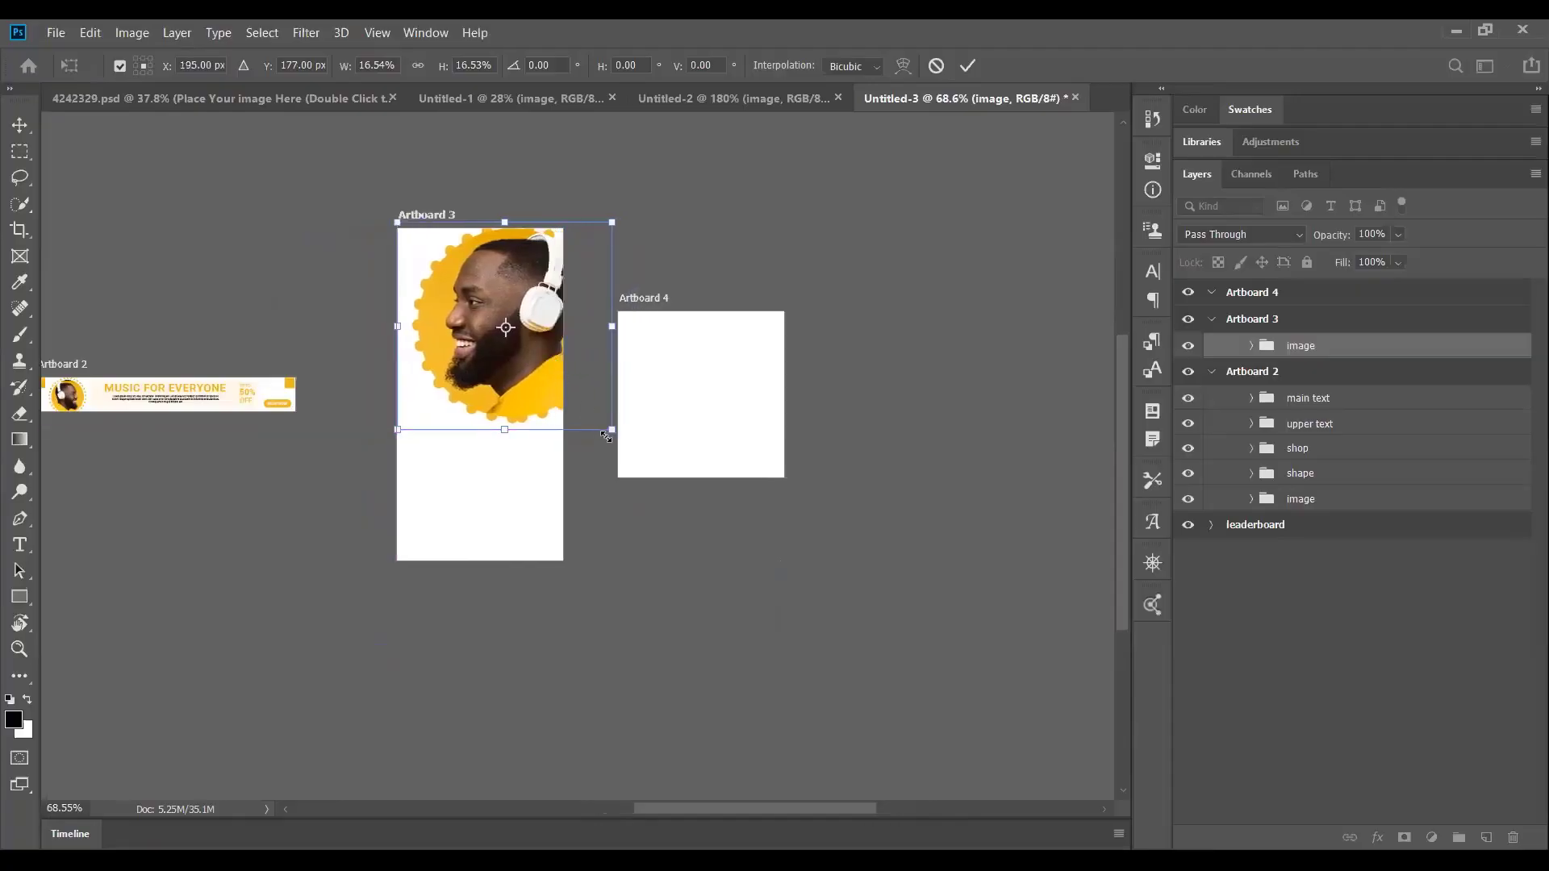
Shrink the image group to about 12% and place it in Artboard 3's upper-right corner, cropping the circle at the artboard edge.
left_click_drag(611, 430, 559, 320)
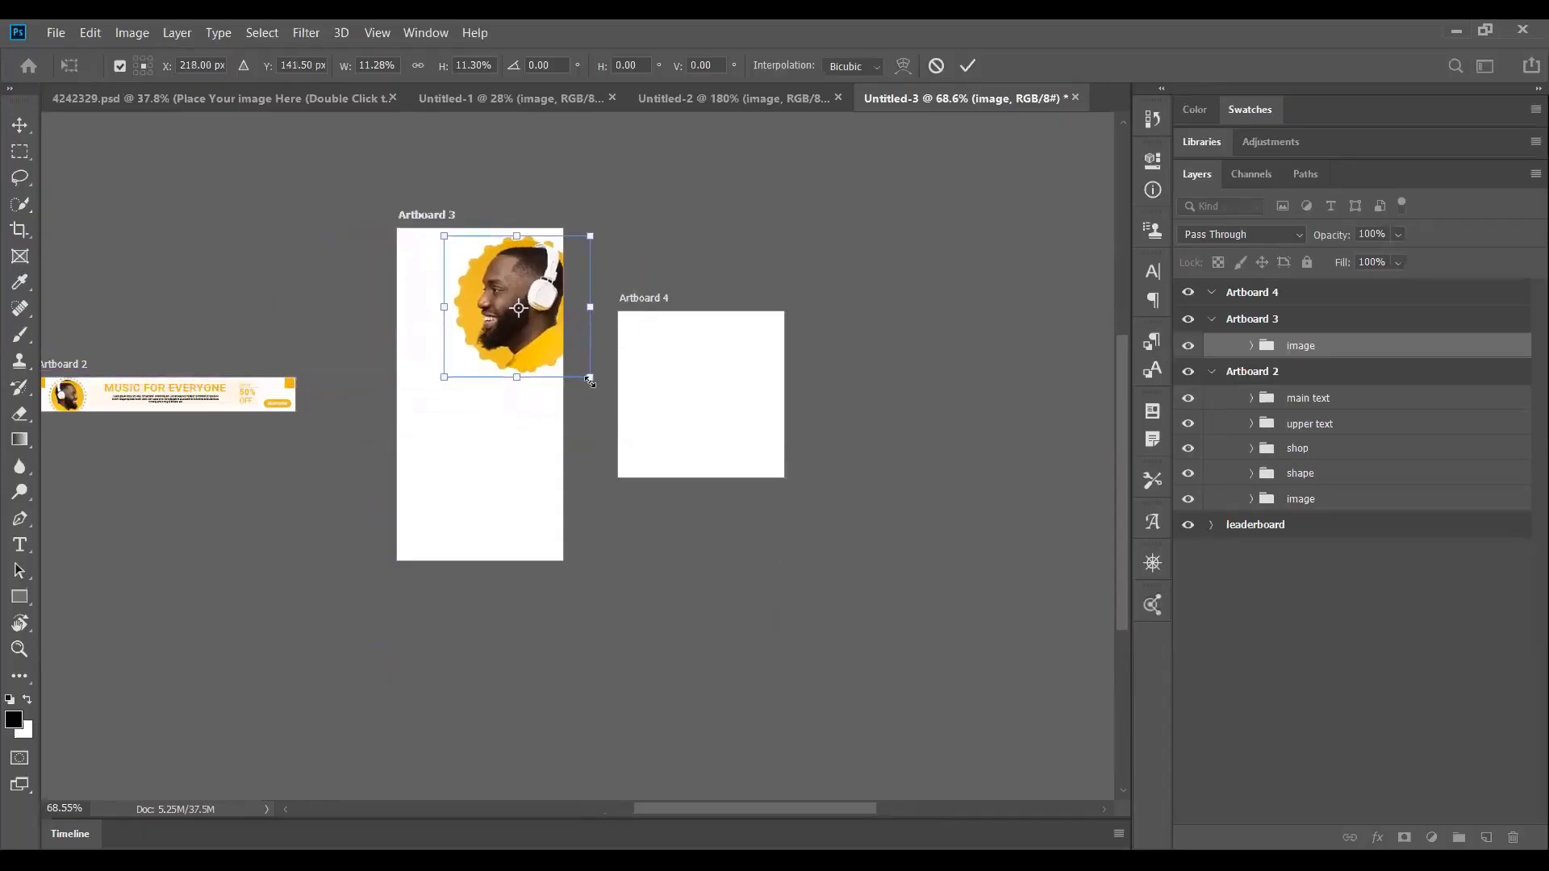
left_click_drag(589, 377, 593, 387)
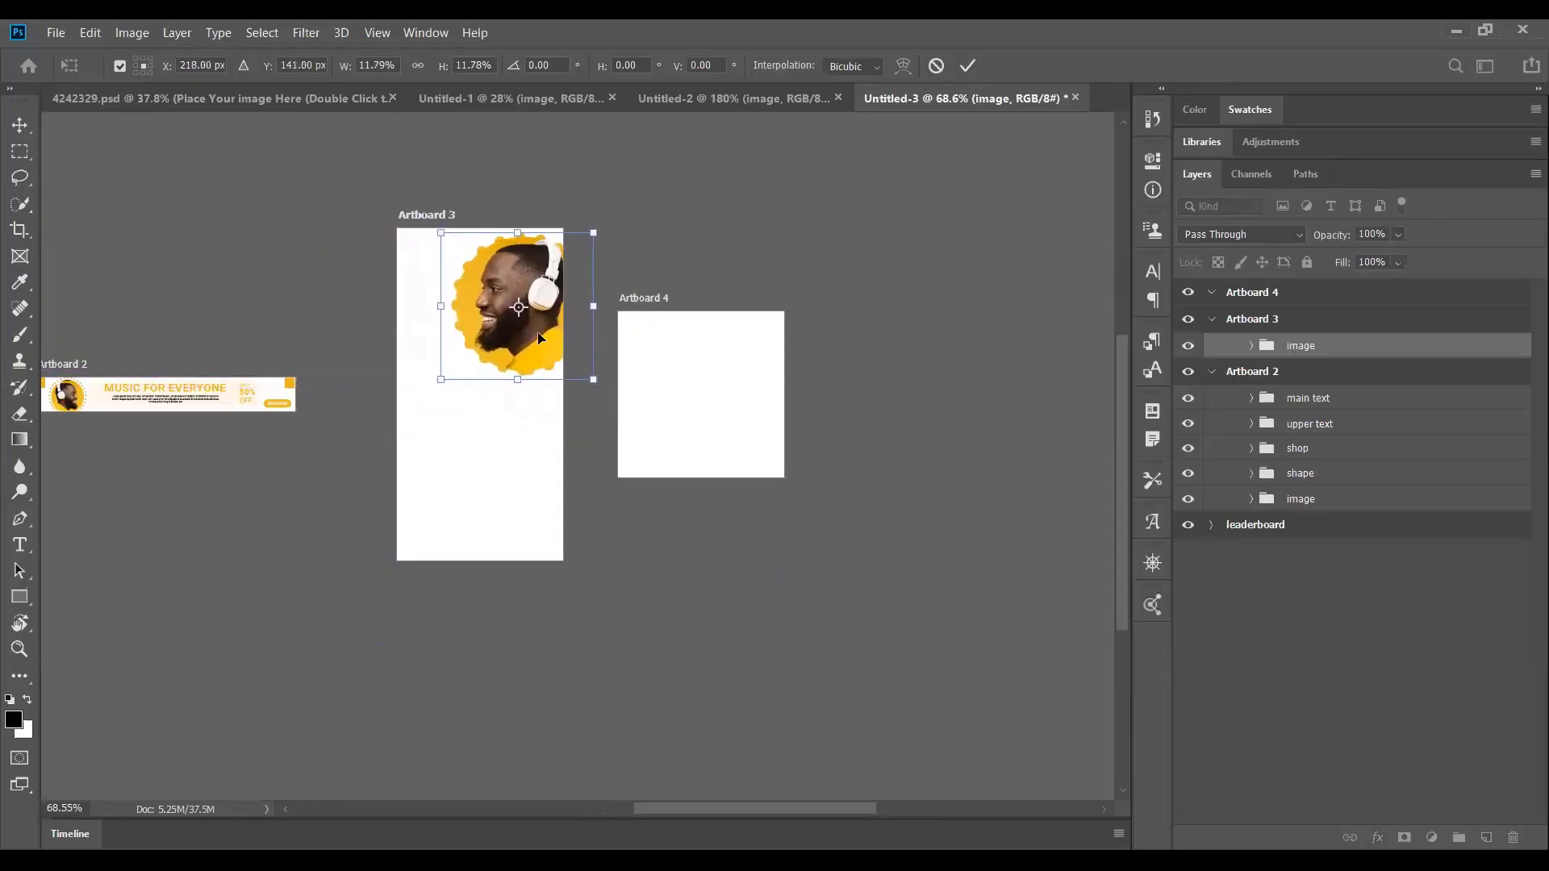
left_click_drag(540, 335, 531, 340)
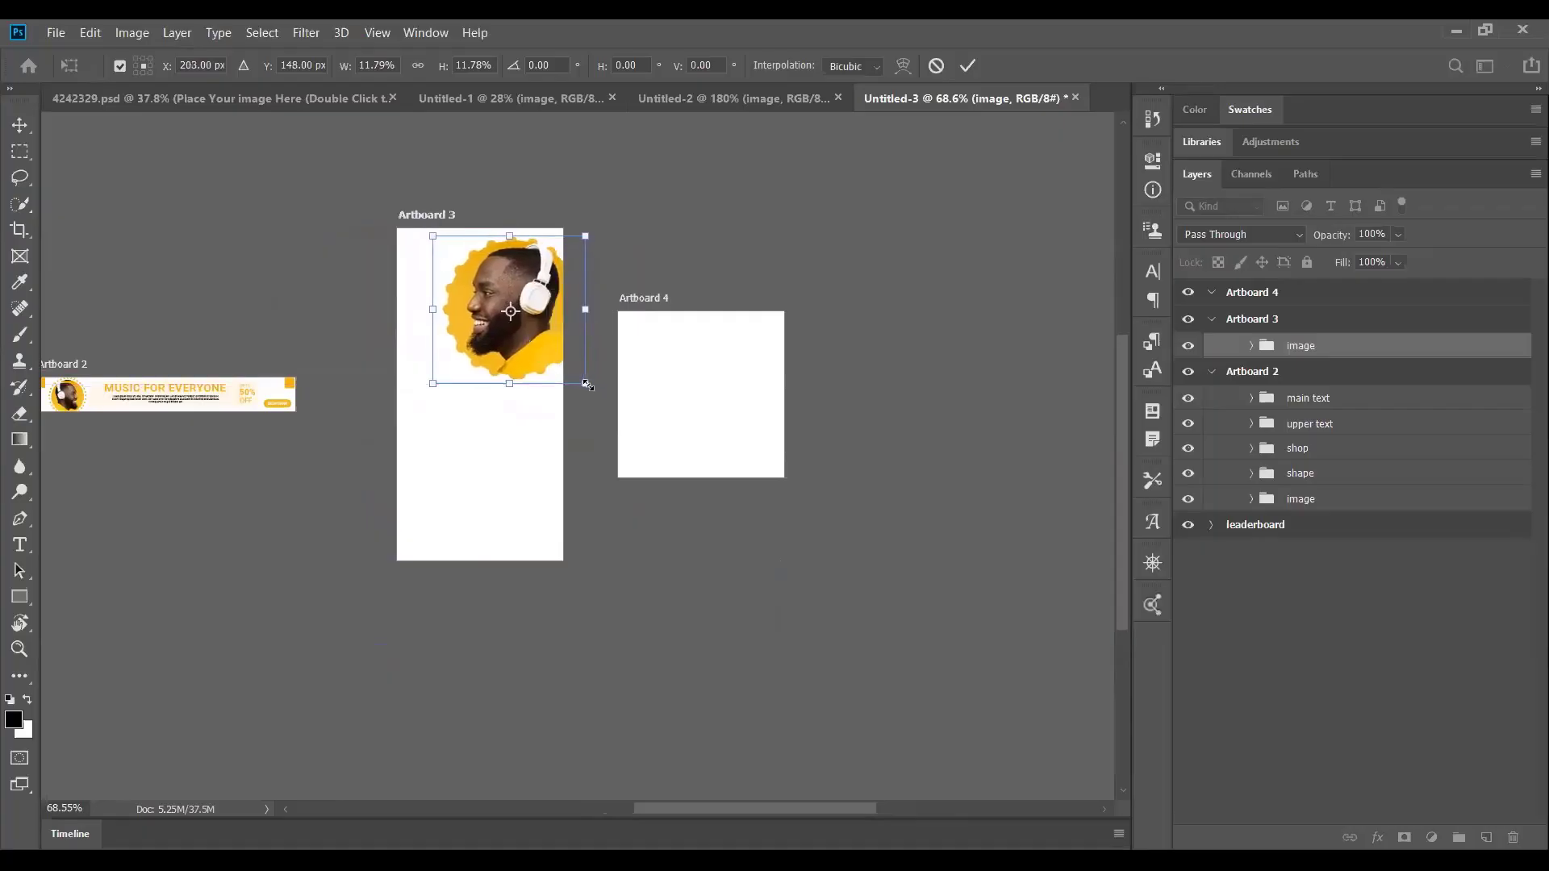
left_click_drag(588, 385, 581, 386)
left_click_drag(584, 388, 540, 336)
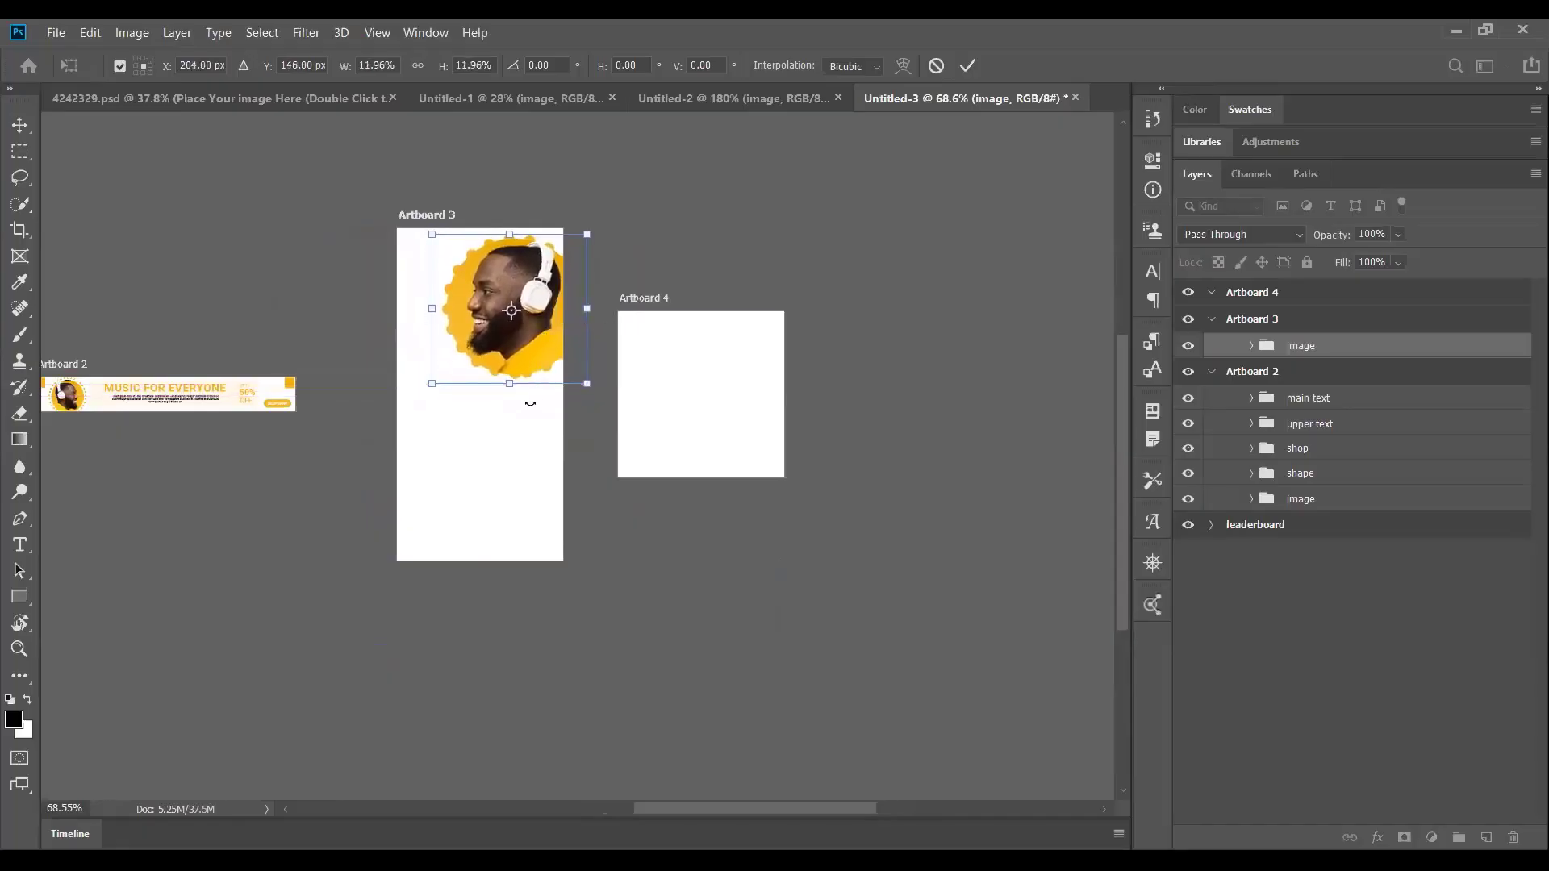
key("Return")
key("m")
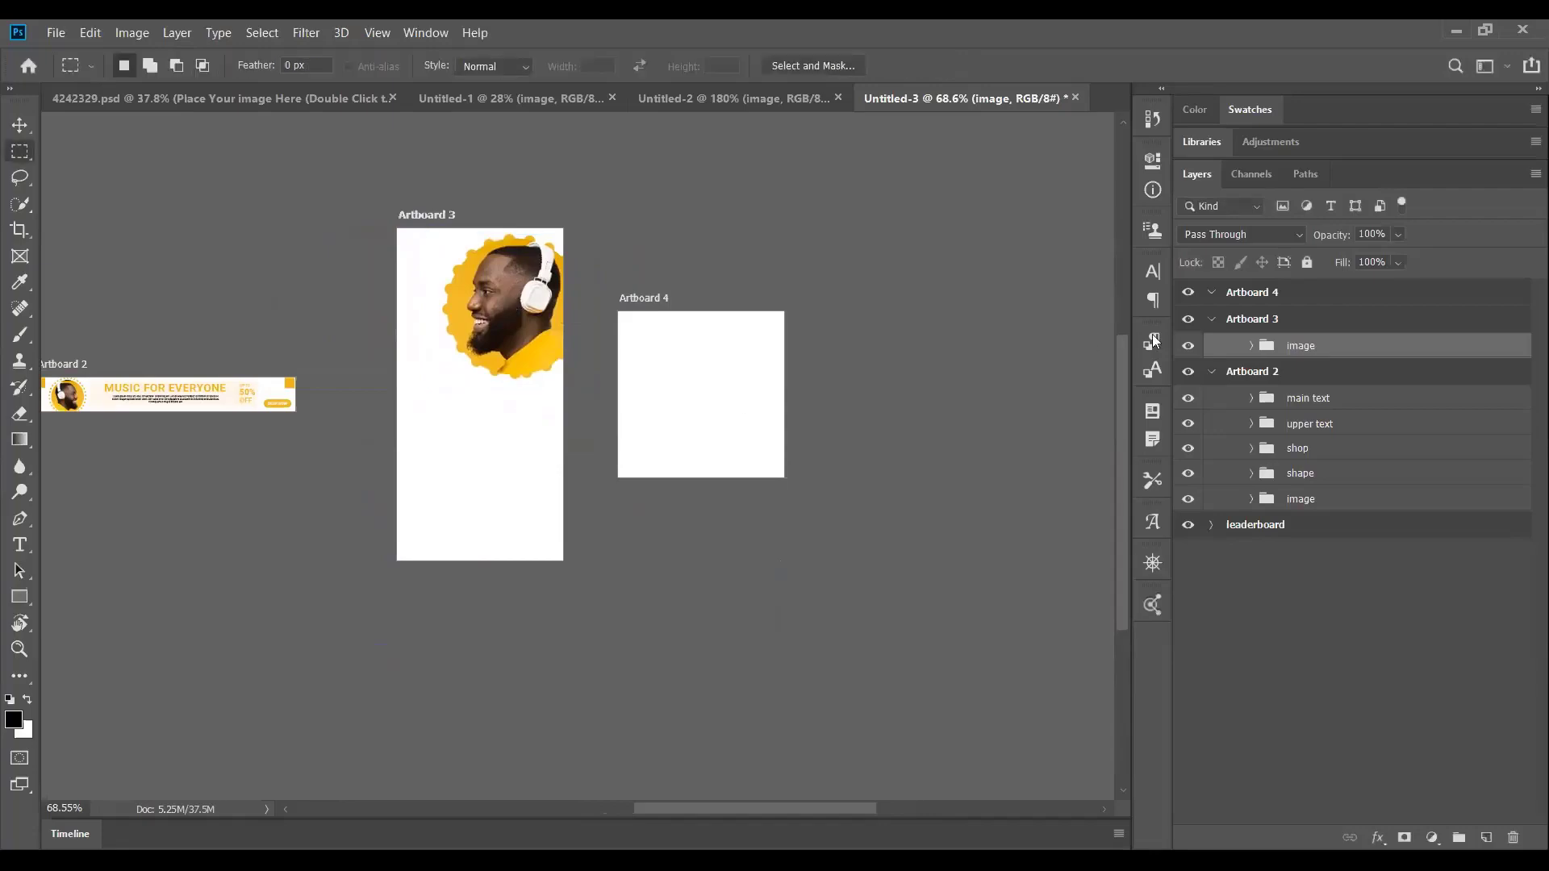
Enlarge the dotted ring, Ellipse 1, in Artboard 3's image group to about 115% around the photo circle.
left_click(1249, 347)
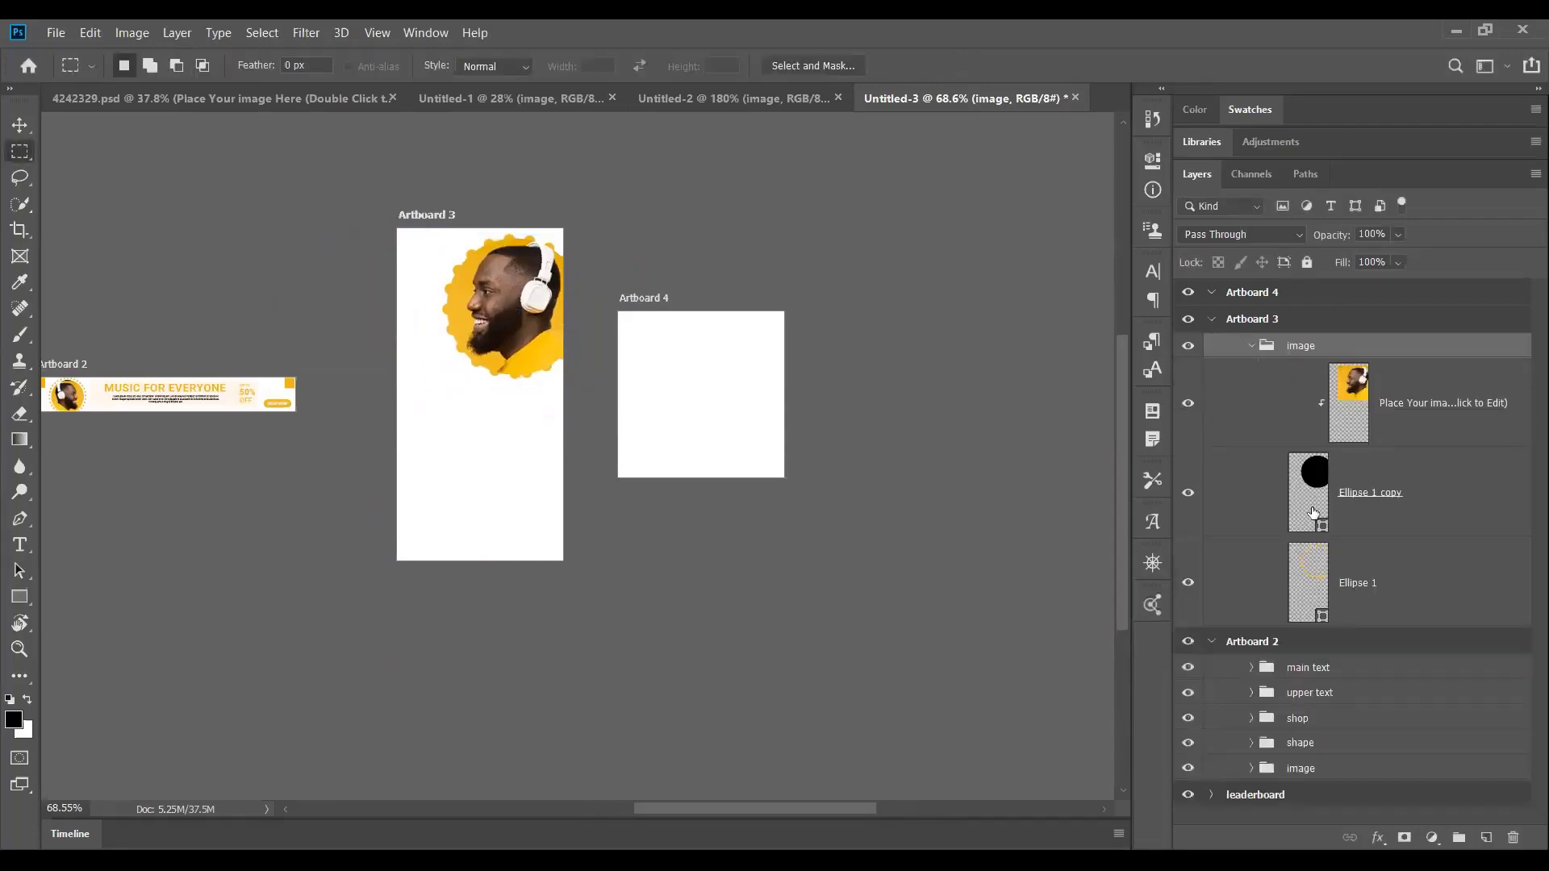
left_click(1291, 574)
key("ctrl+t")
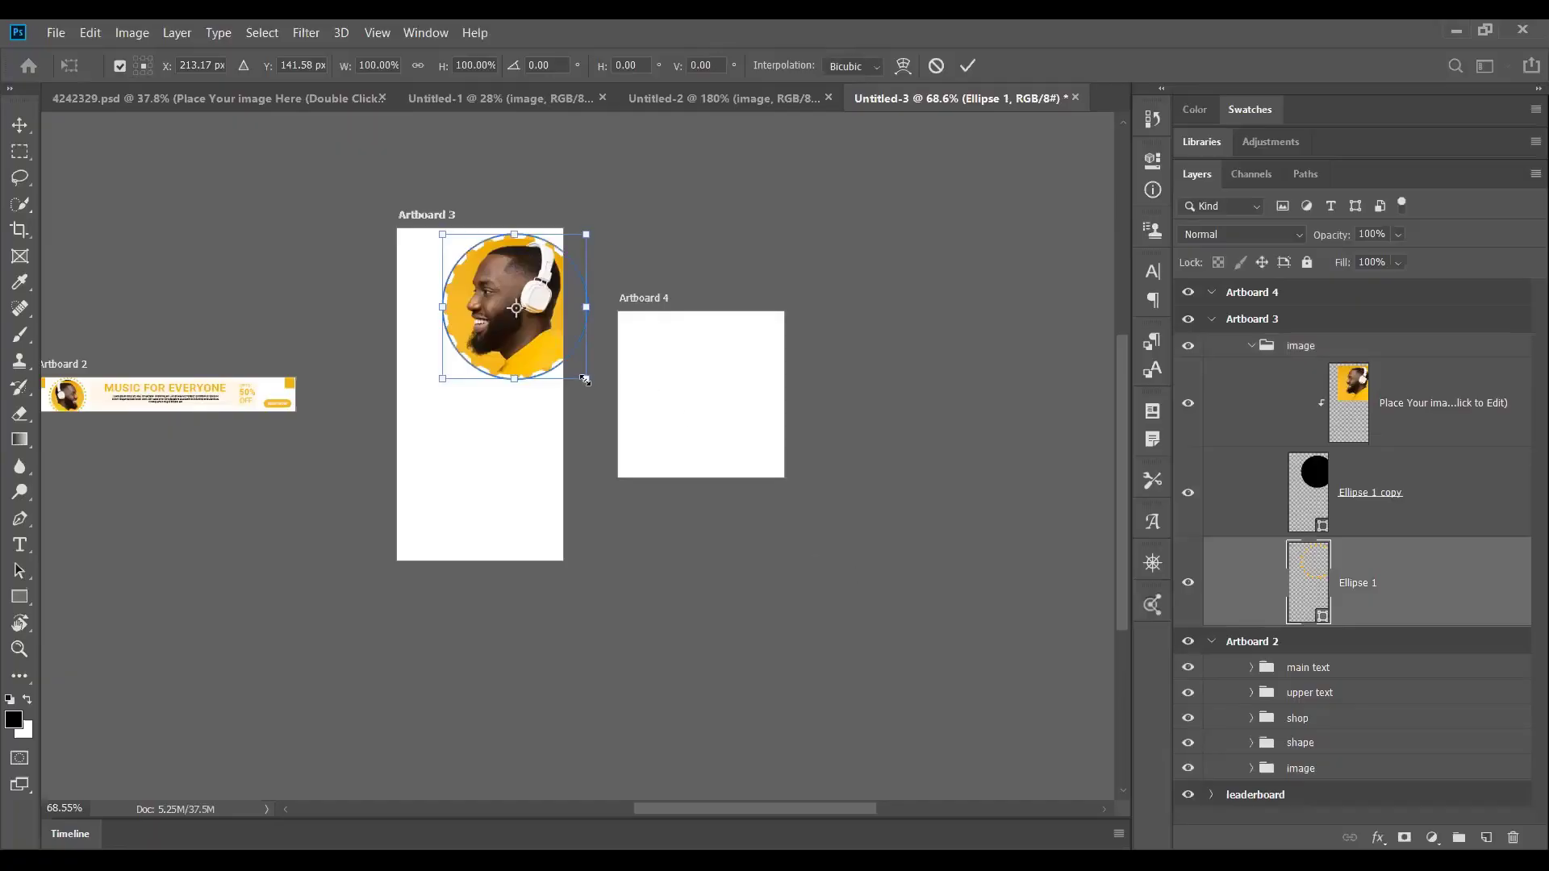
left_click_drag(585, 380, 598, 390)
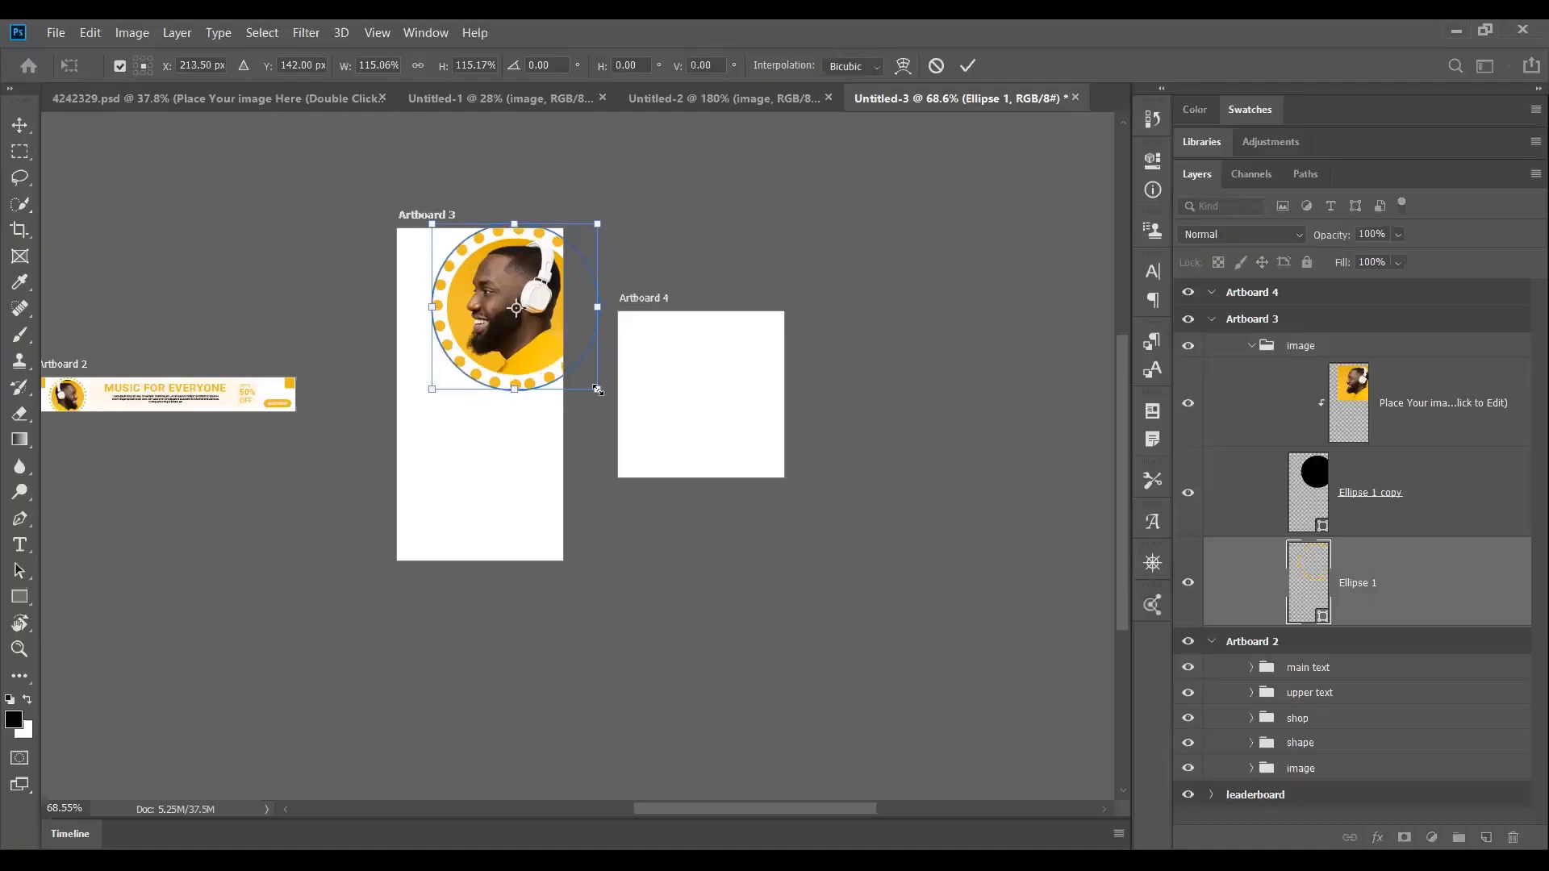
key("m")
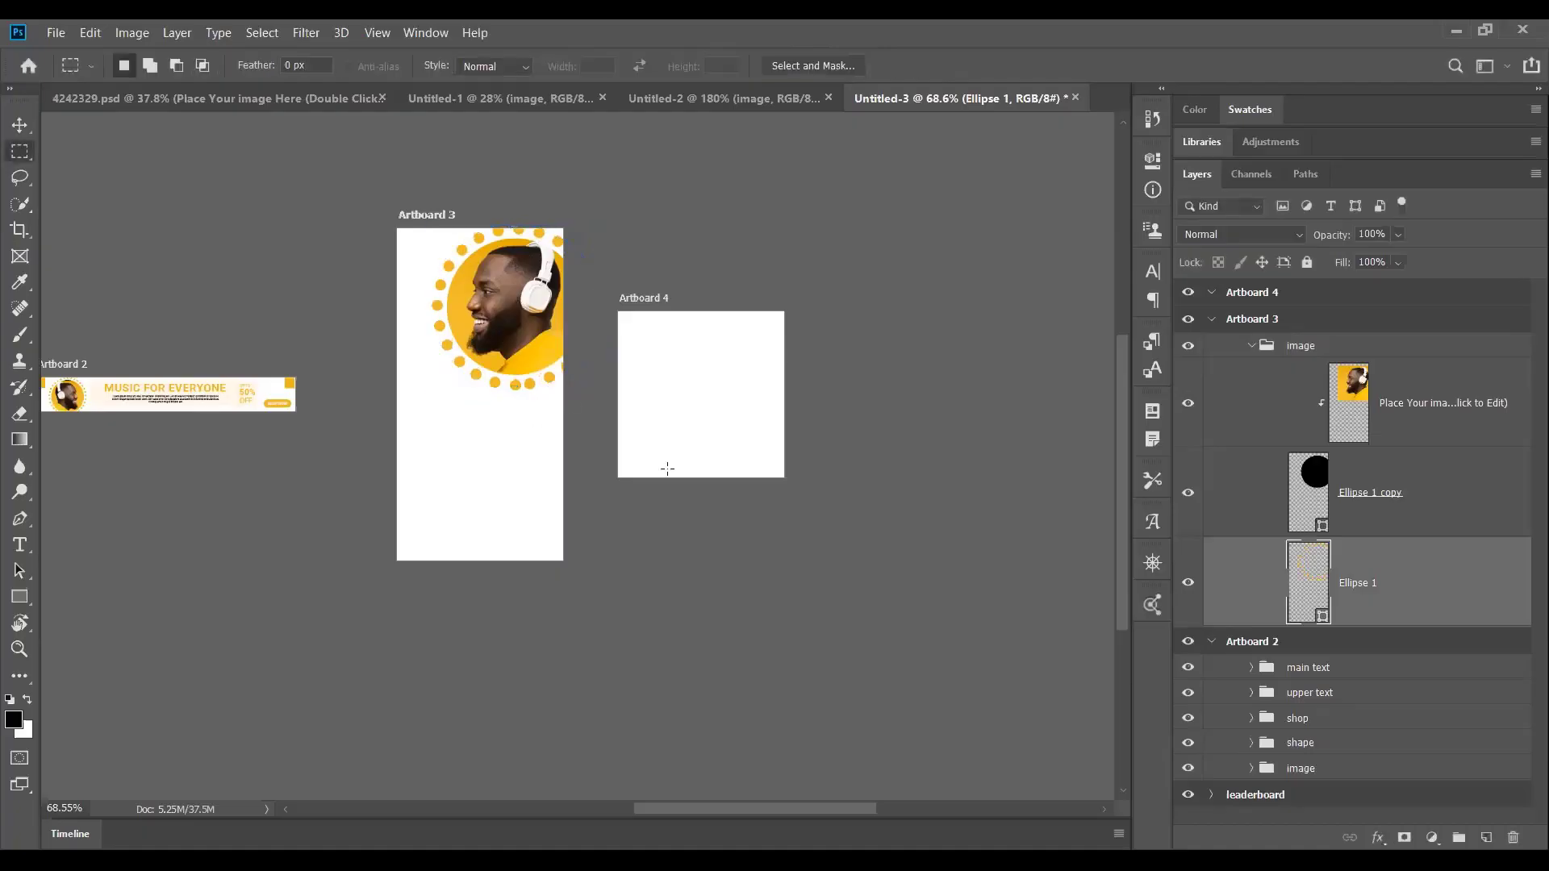
Set the dotted ring's stroke width to 13.4 px and align the stroke to the center of its path.
left_click(20, 570)
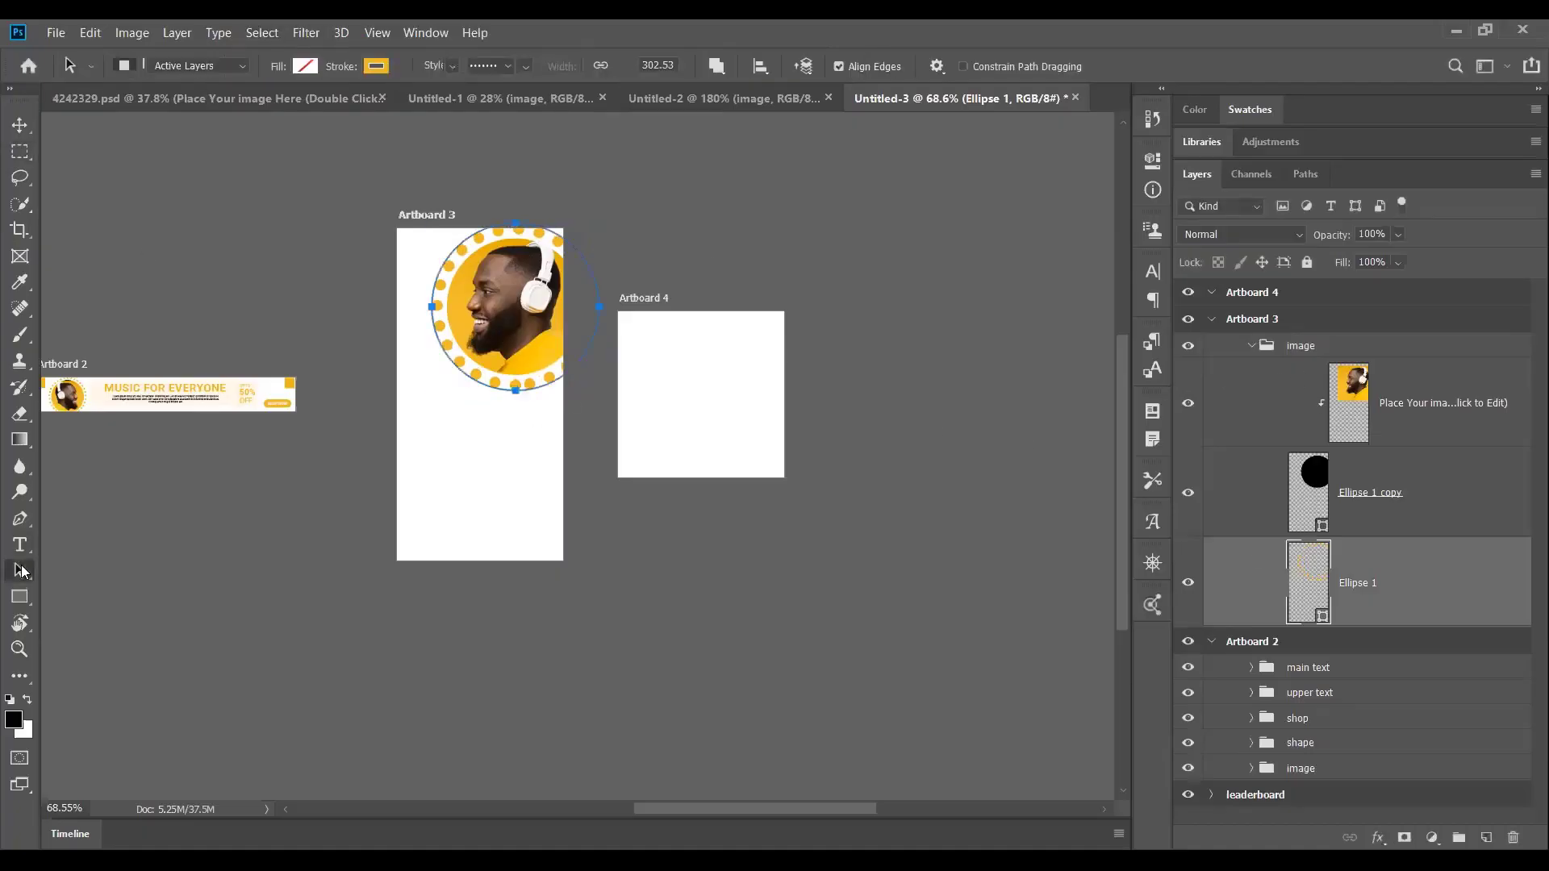
left_click(453, 66)
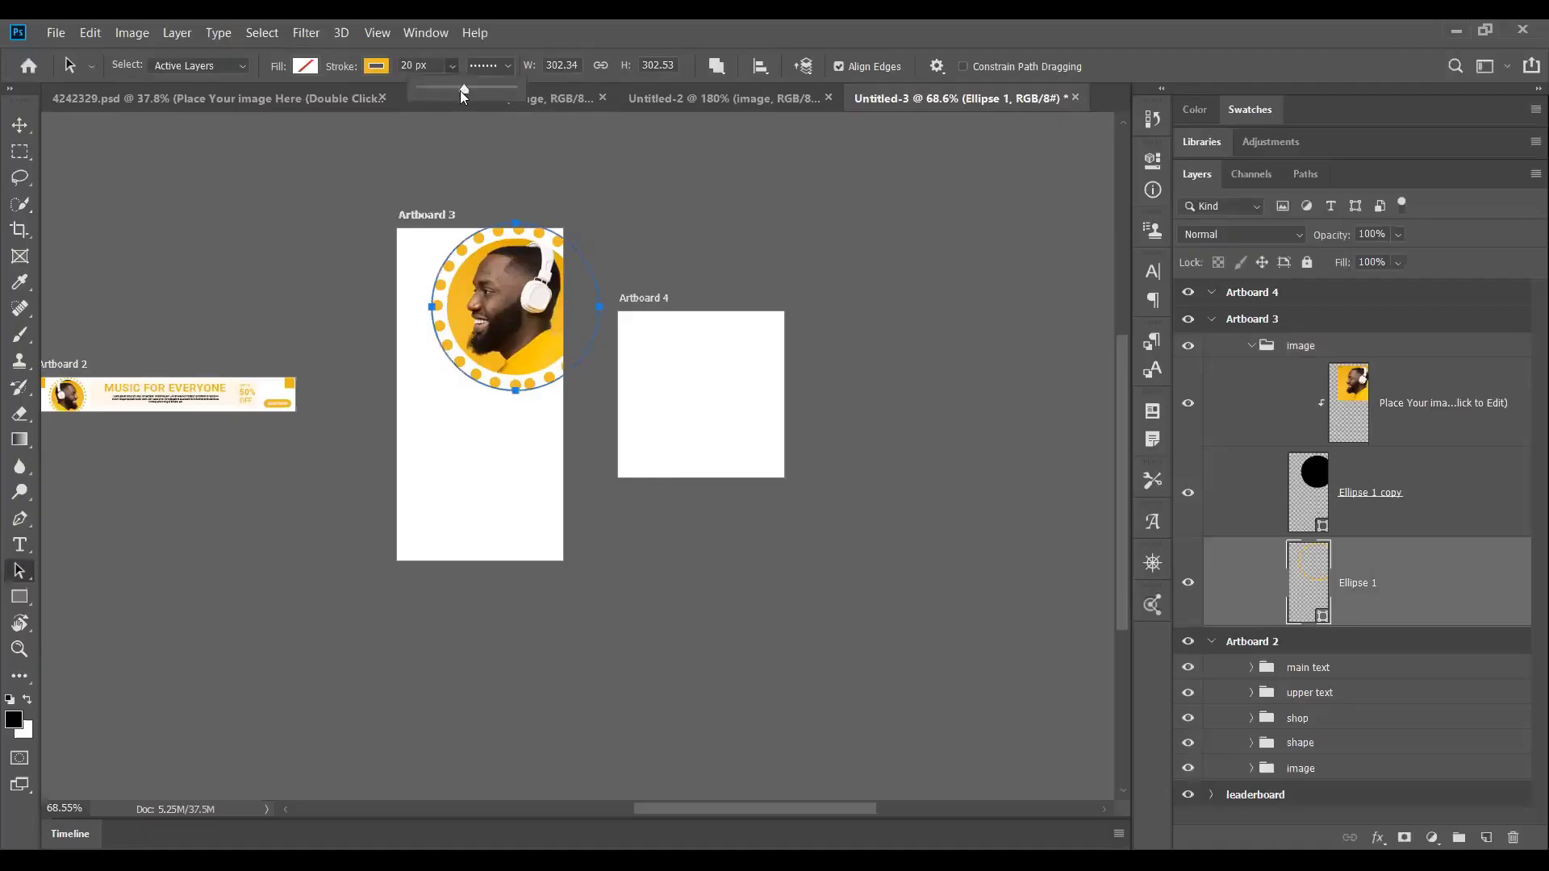
left_click_drag(460, 90, 453, 91)
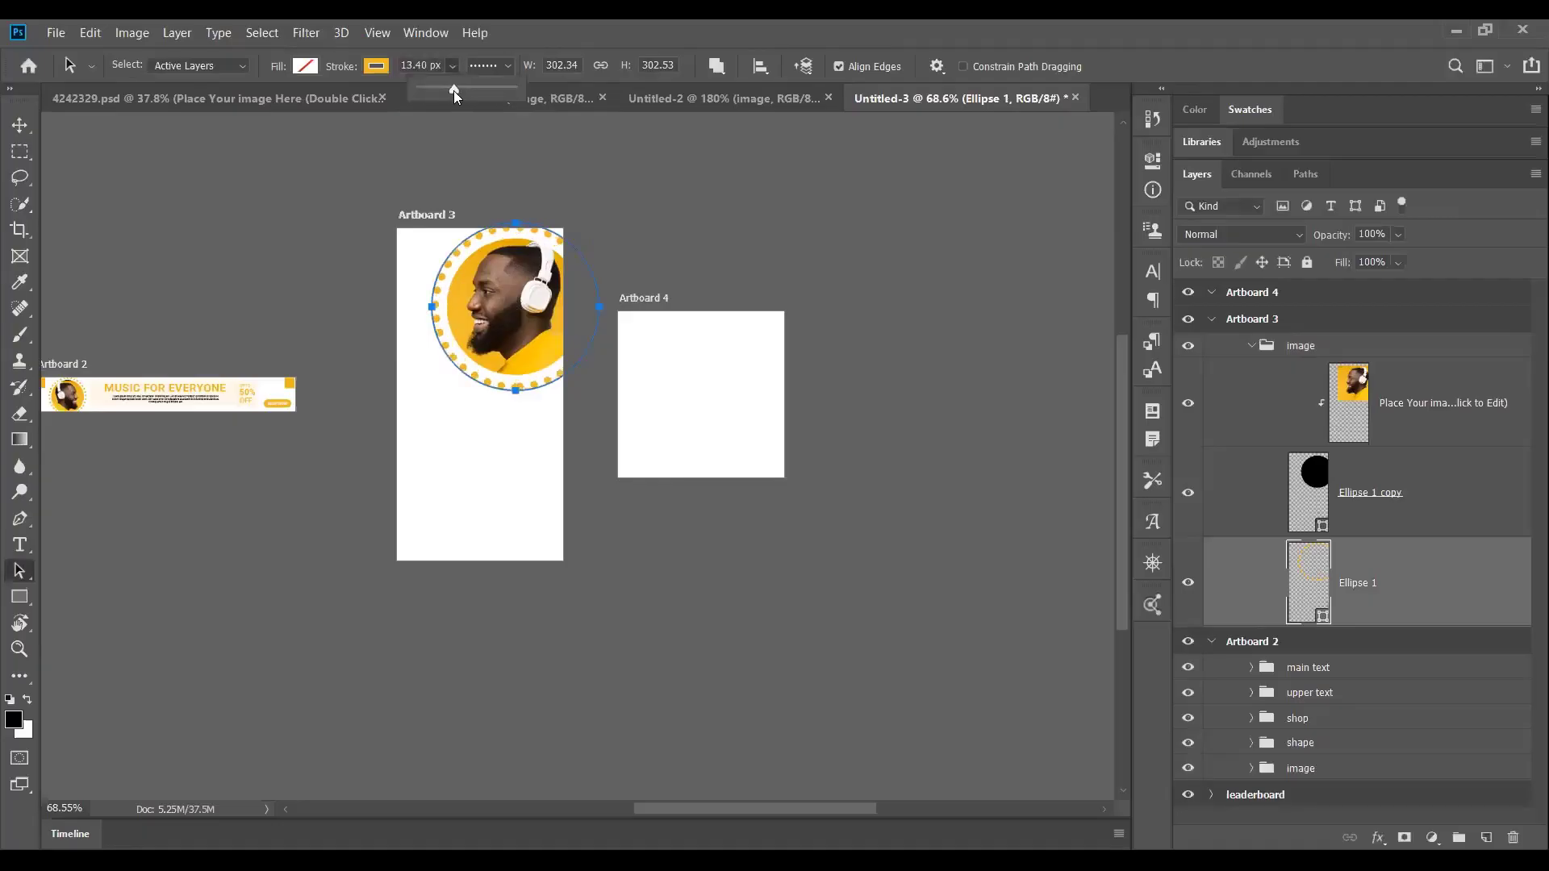
left_click(510, 65)
left_click(420, 279)
left_click(409, 314)
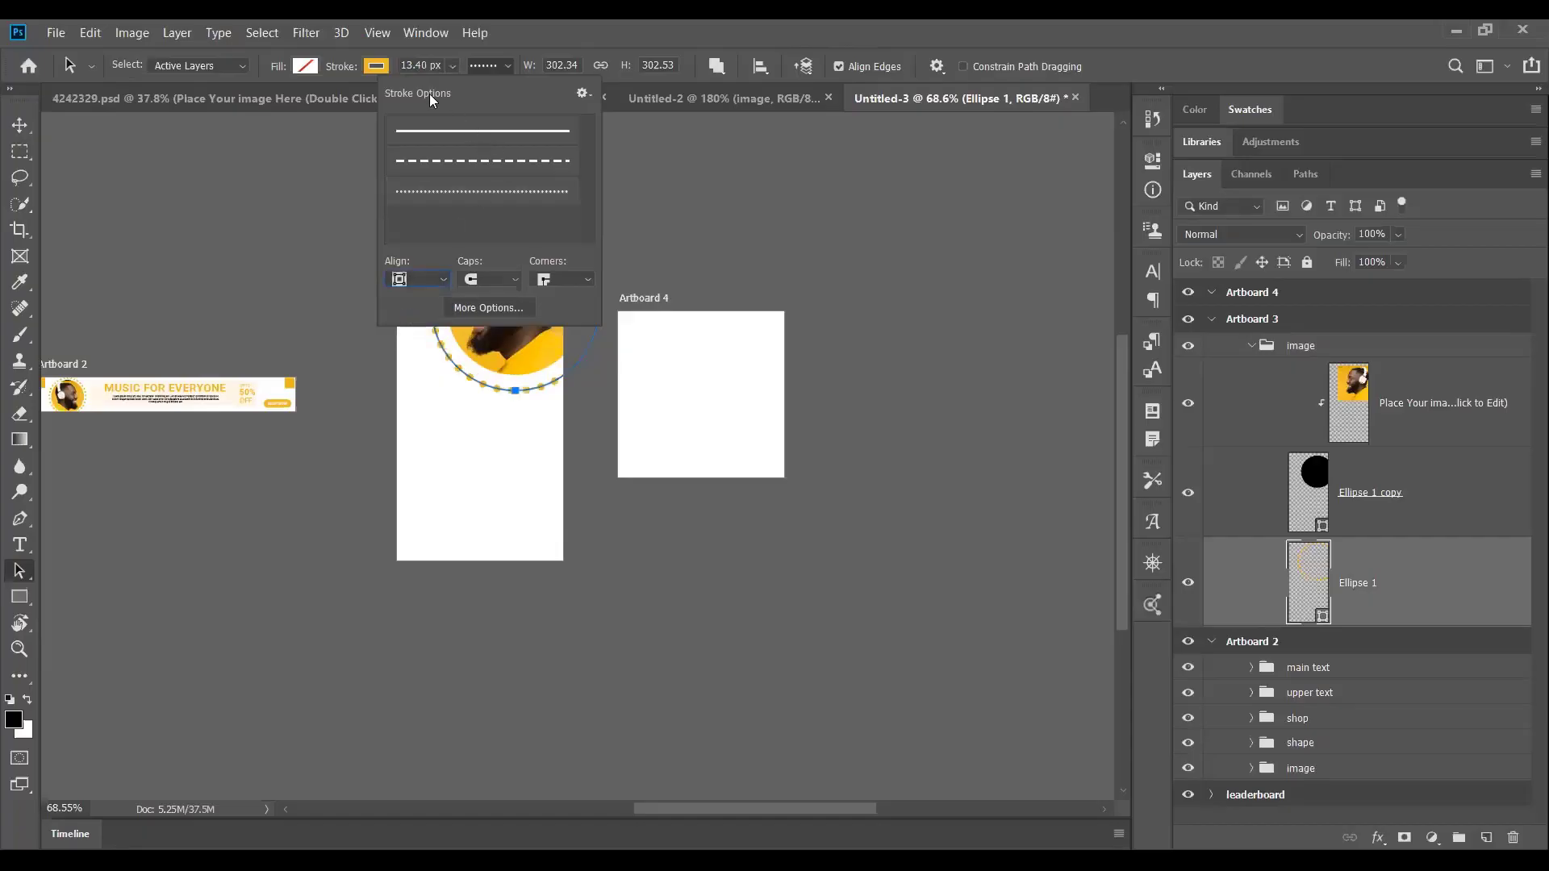
left_click(383, 67)
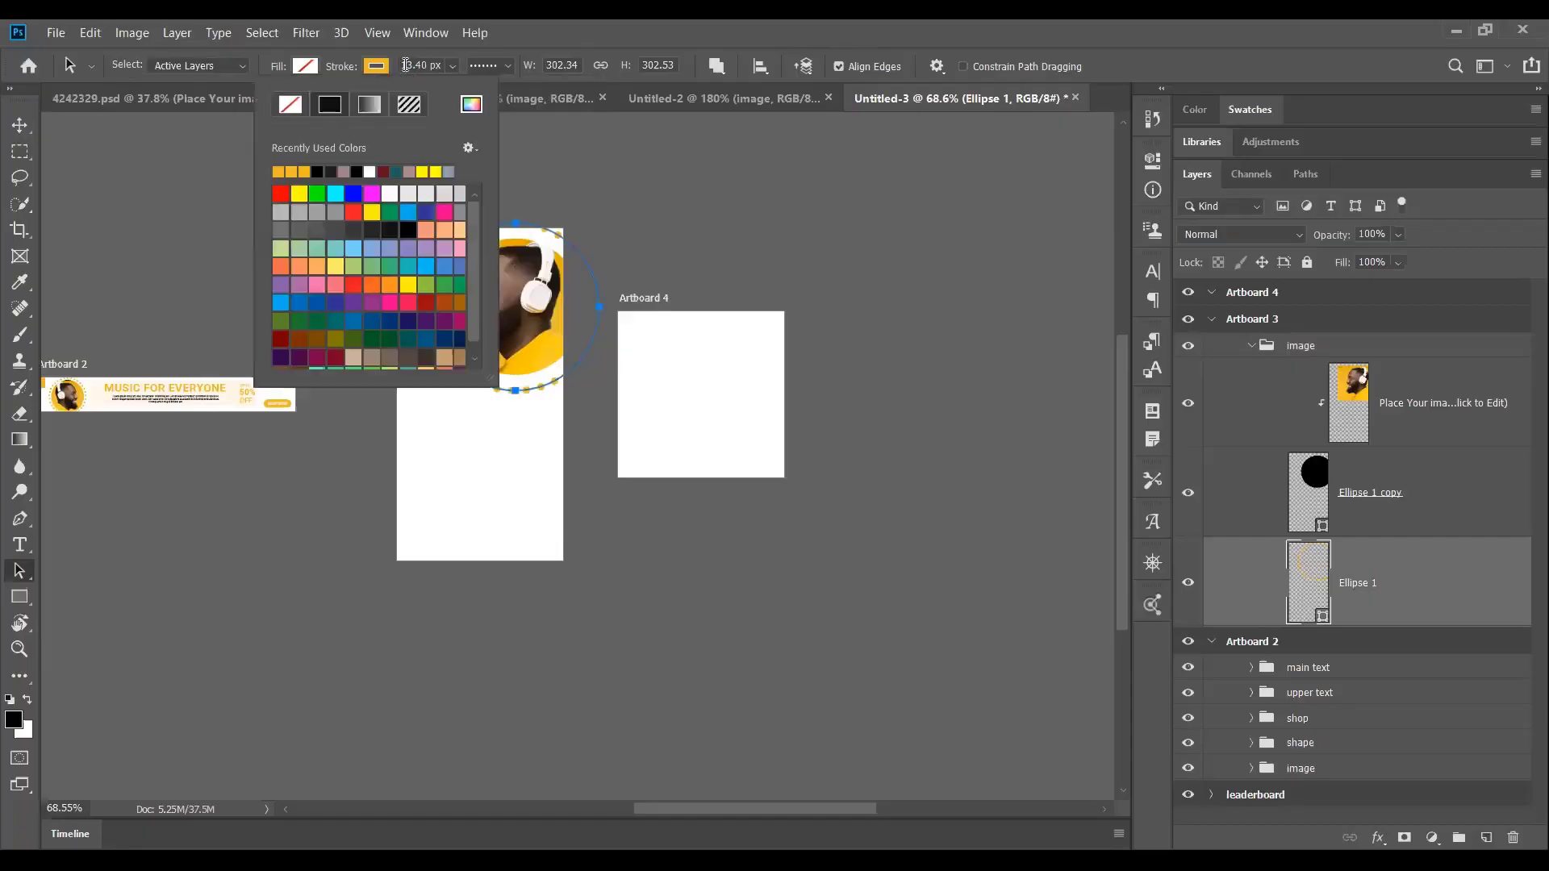
left_click(418, 66)
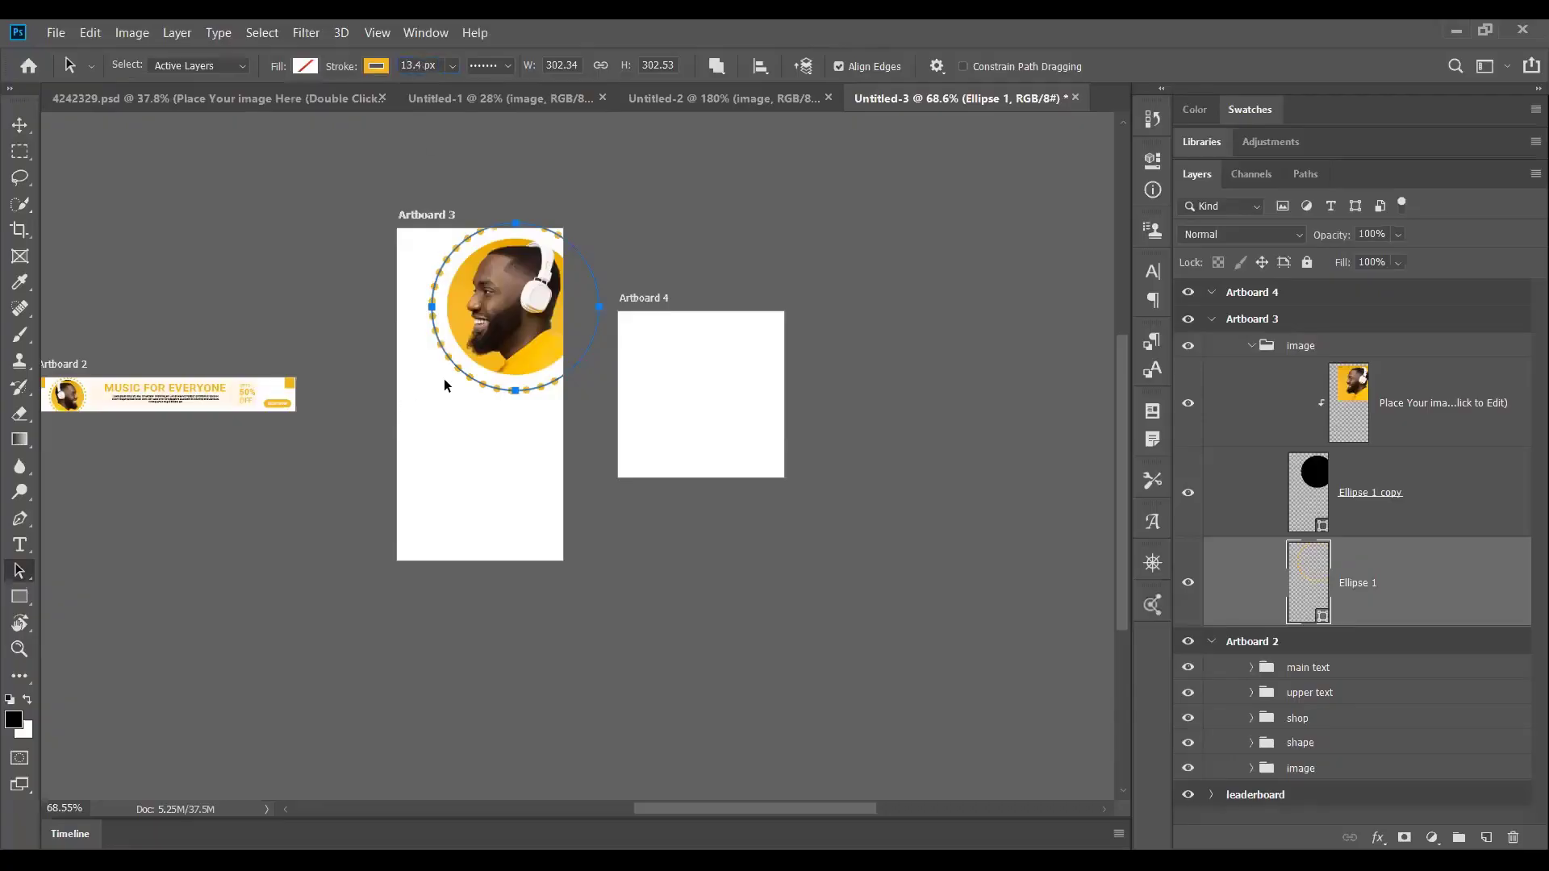
Scale the dotted ring down to about 90%, roughly 271 x 272 px, so it sits closer around the photo circle.
key("ctrl+t")
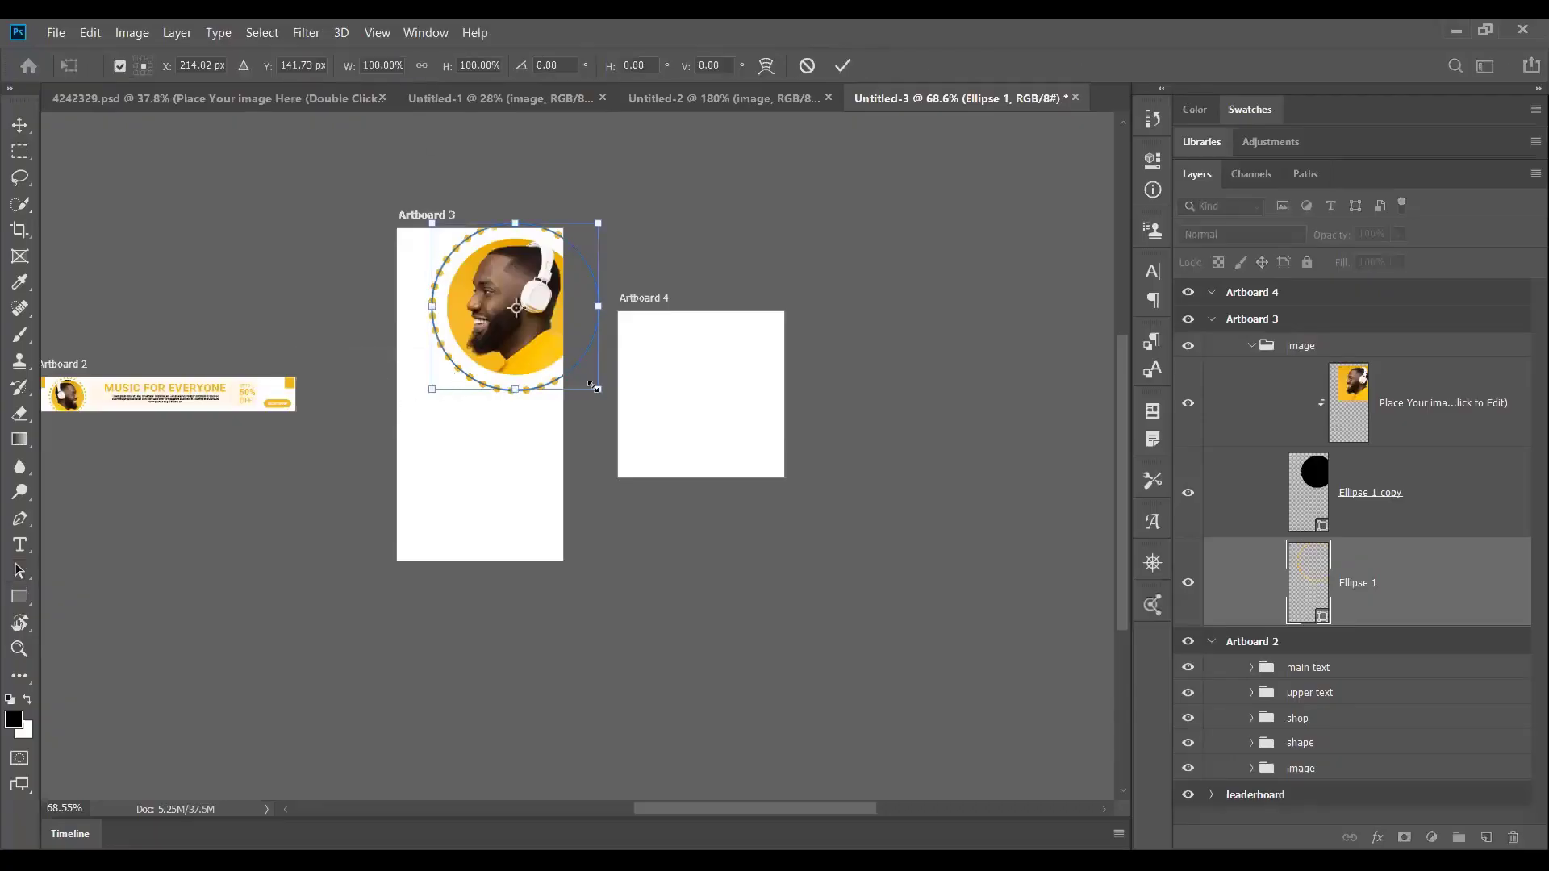
left_click_drag(595, 388, 582, 378)
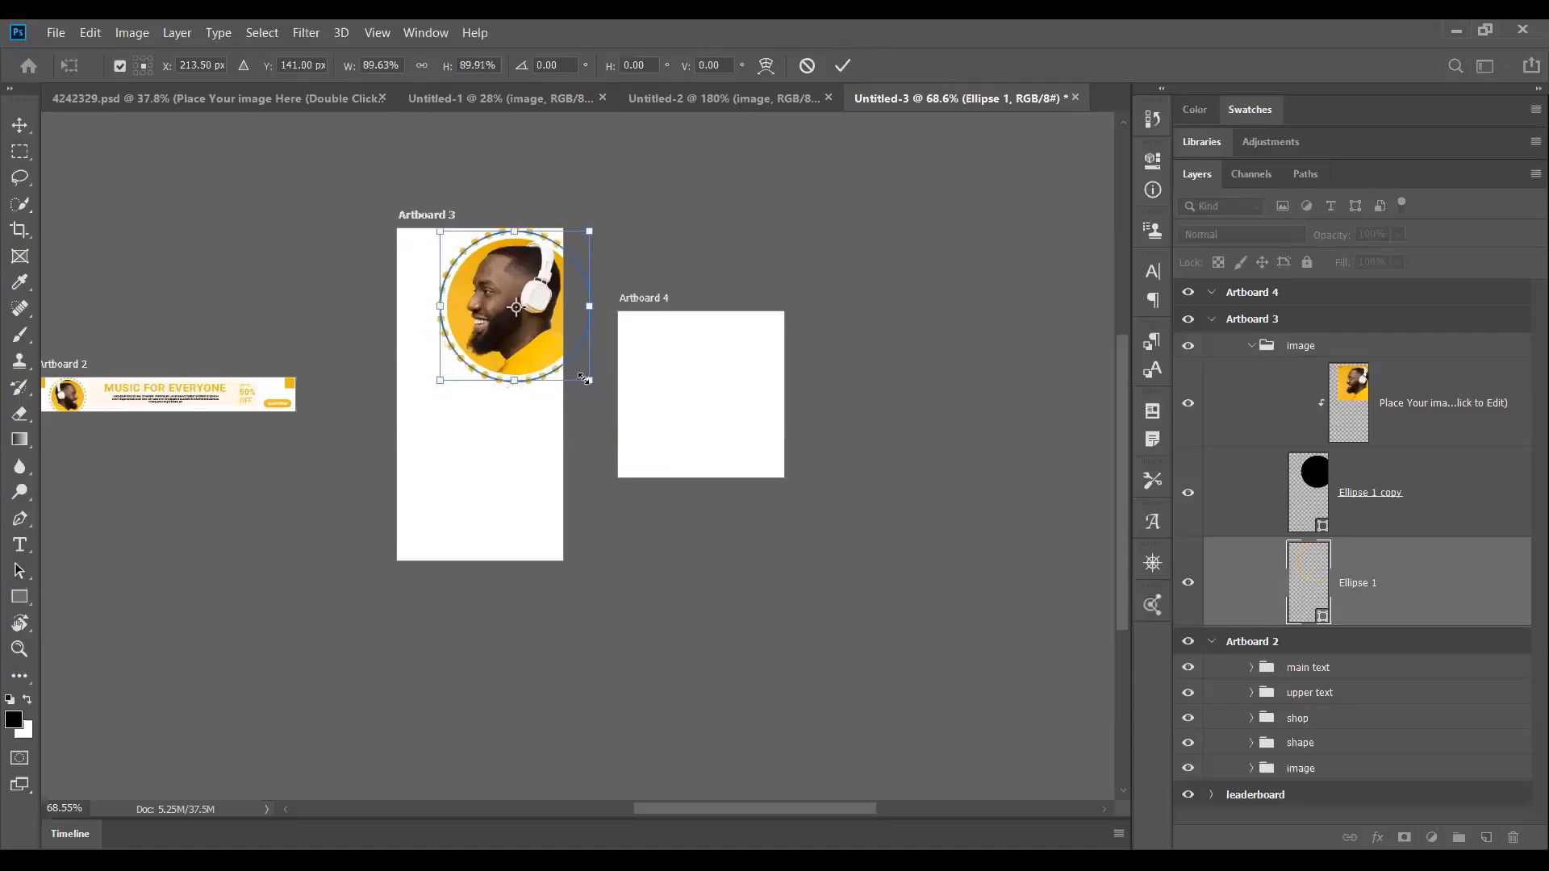
key("Return")
key("a")
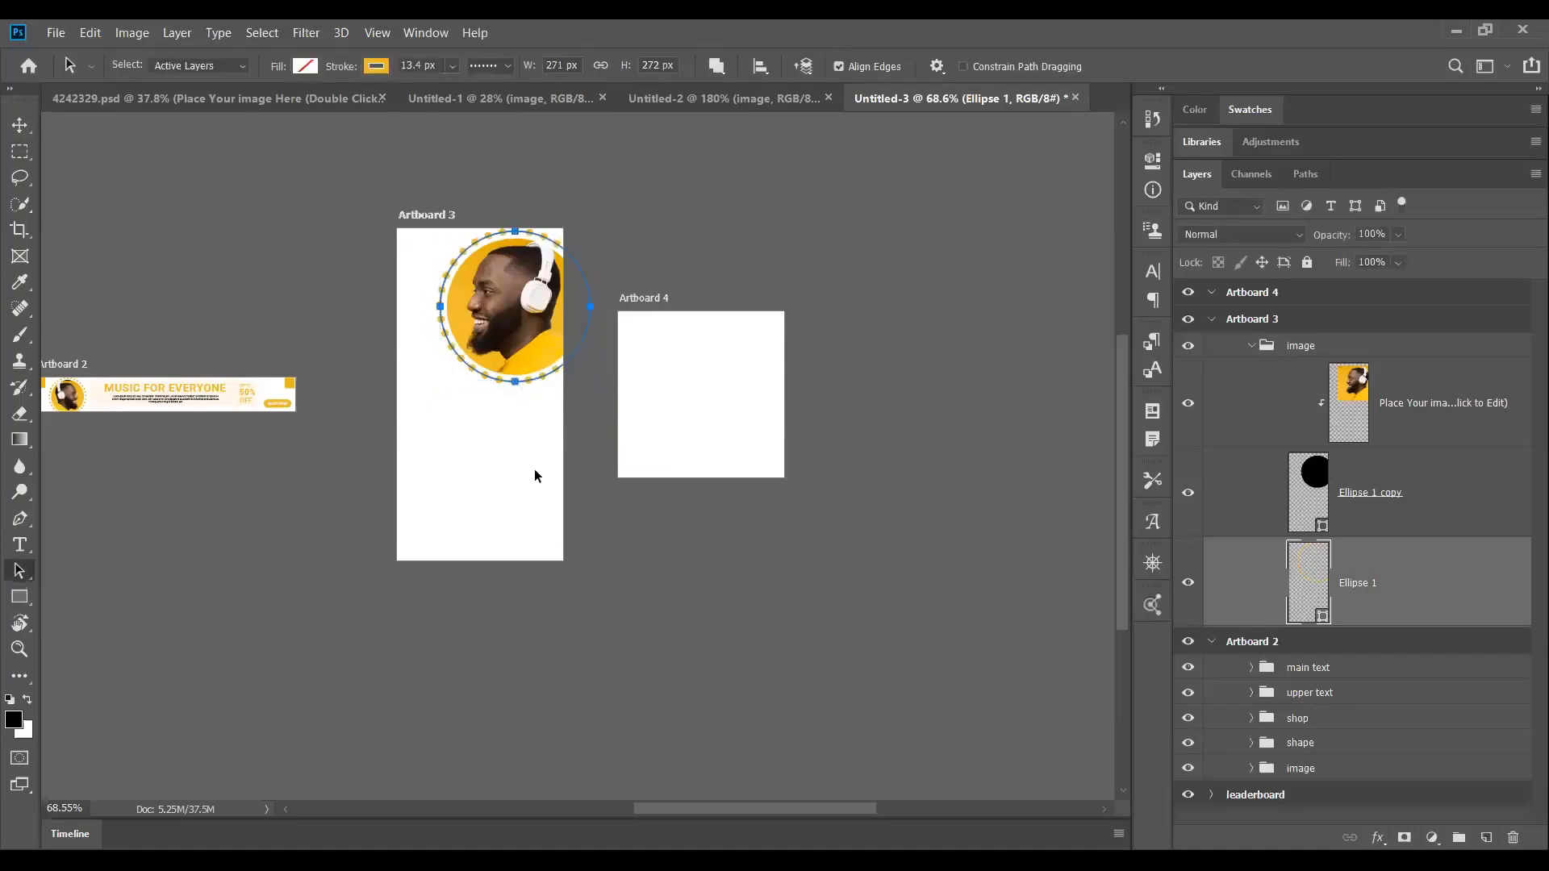
left_click(524, 441)
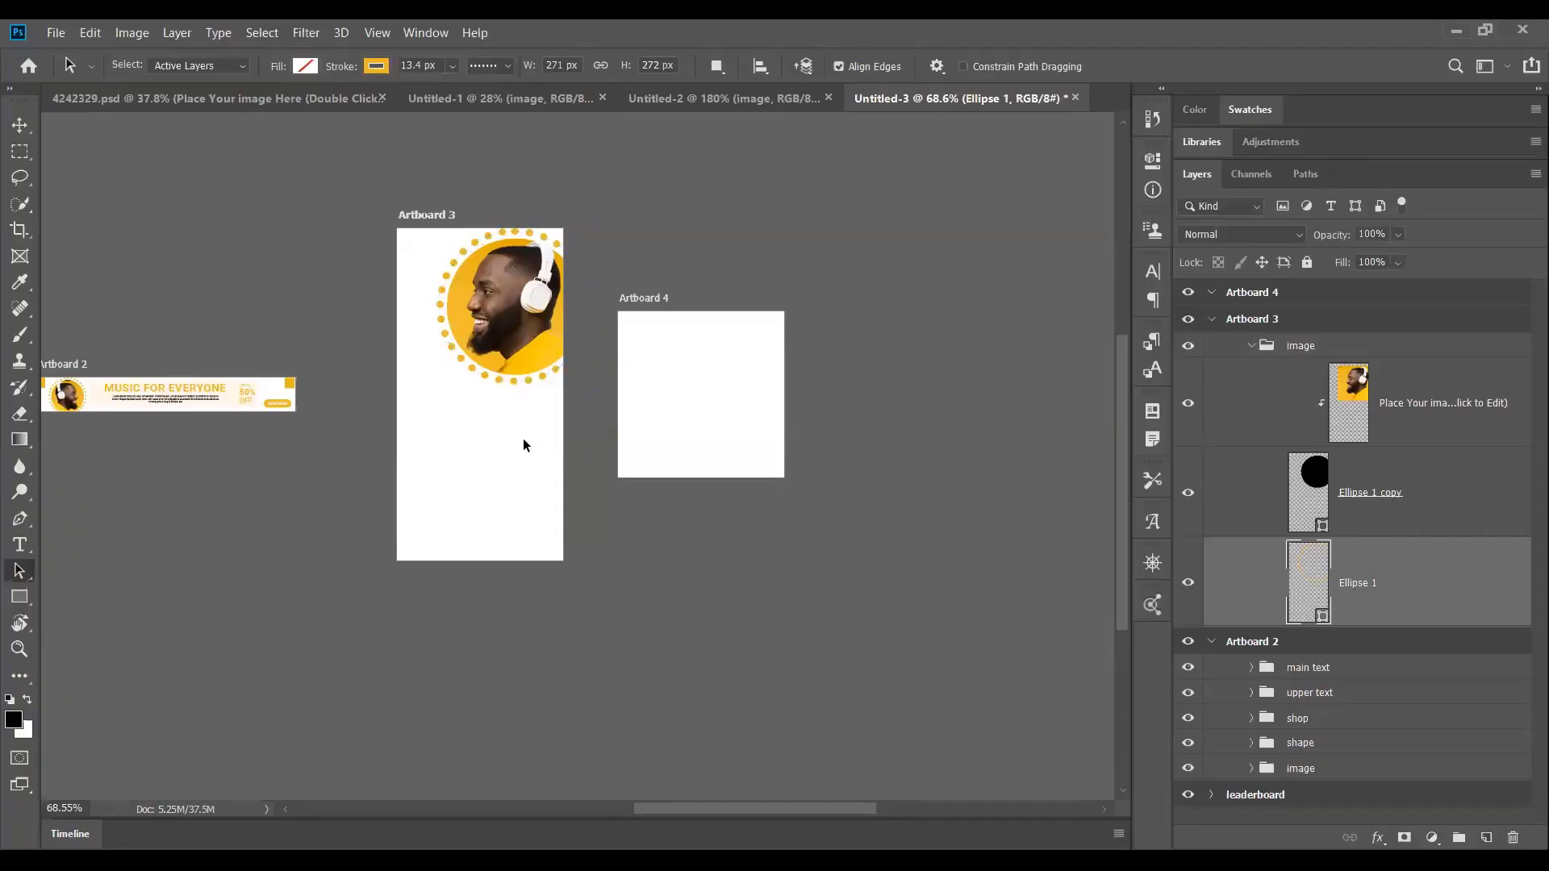
left_click_drag(450, 486, 538, 484)
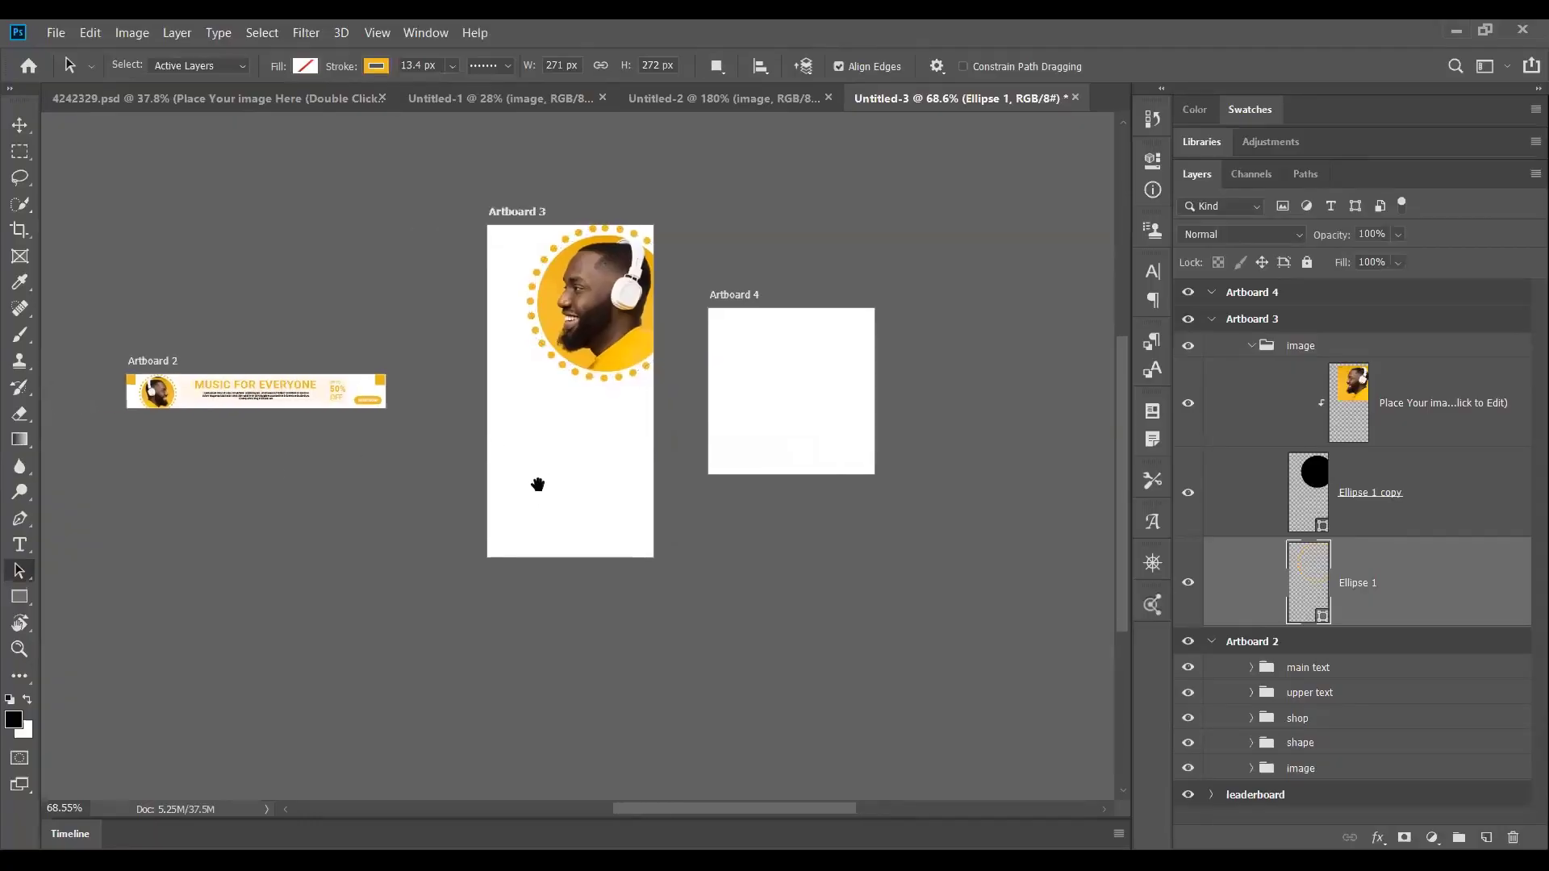
Duplicate the main text group from Untitled-1 into Artboard 3 of Untitled-3, keeping the name main text.
left_click(481, 103)
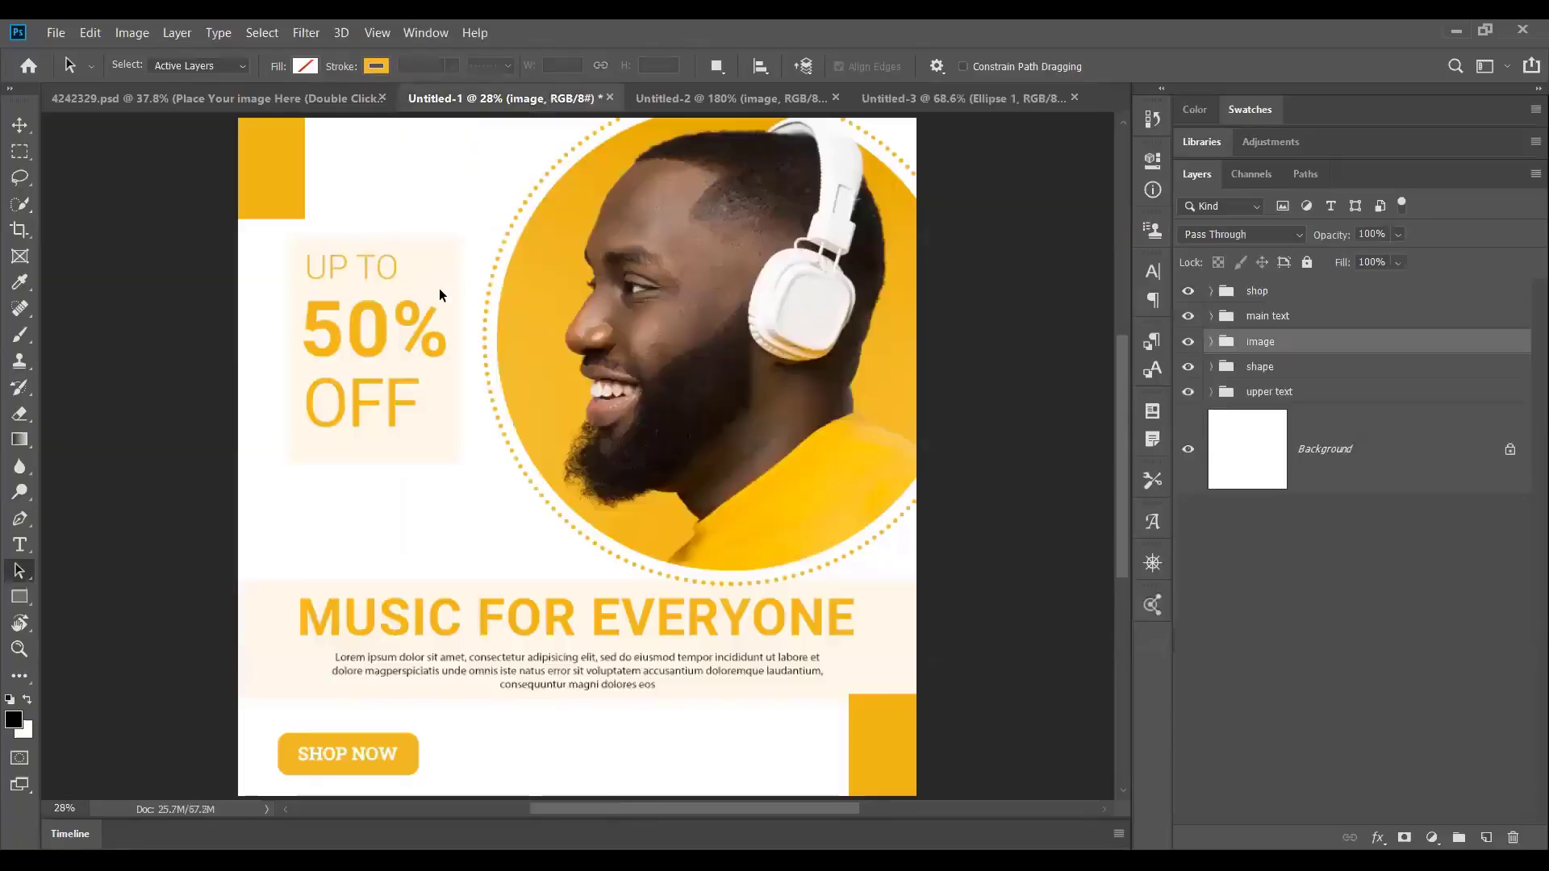
left_click(20, 151)
left_click(1287, 368)
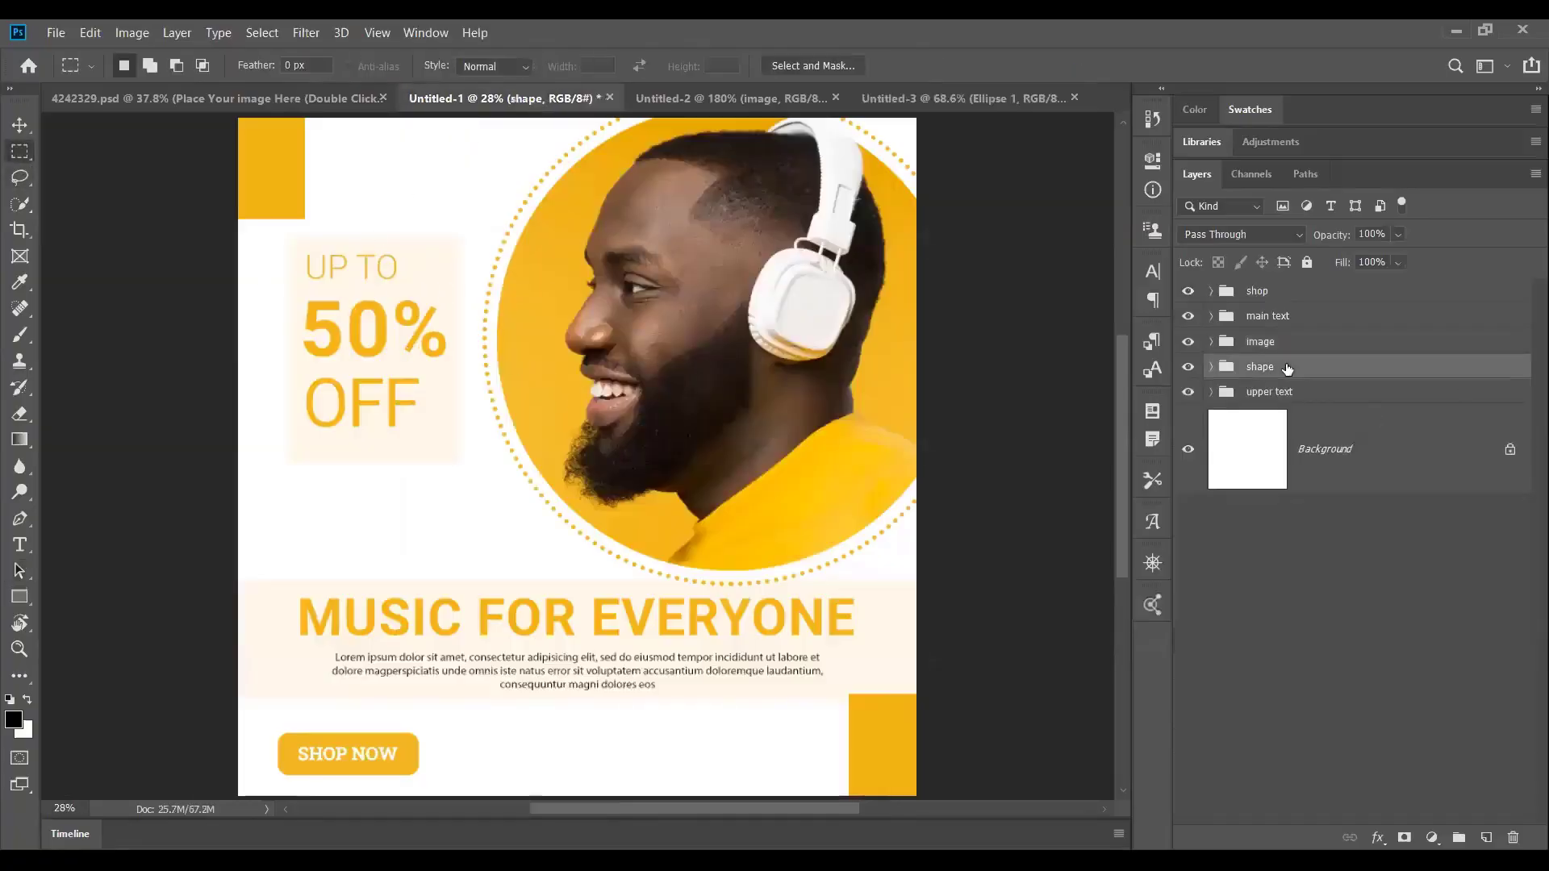
left_click(1279, 318)
right_click(403, 420)
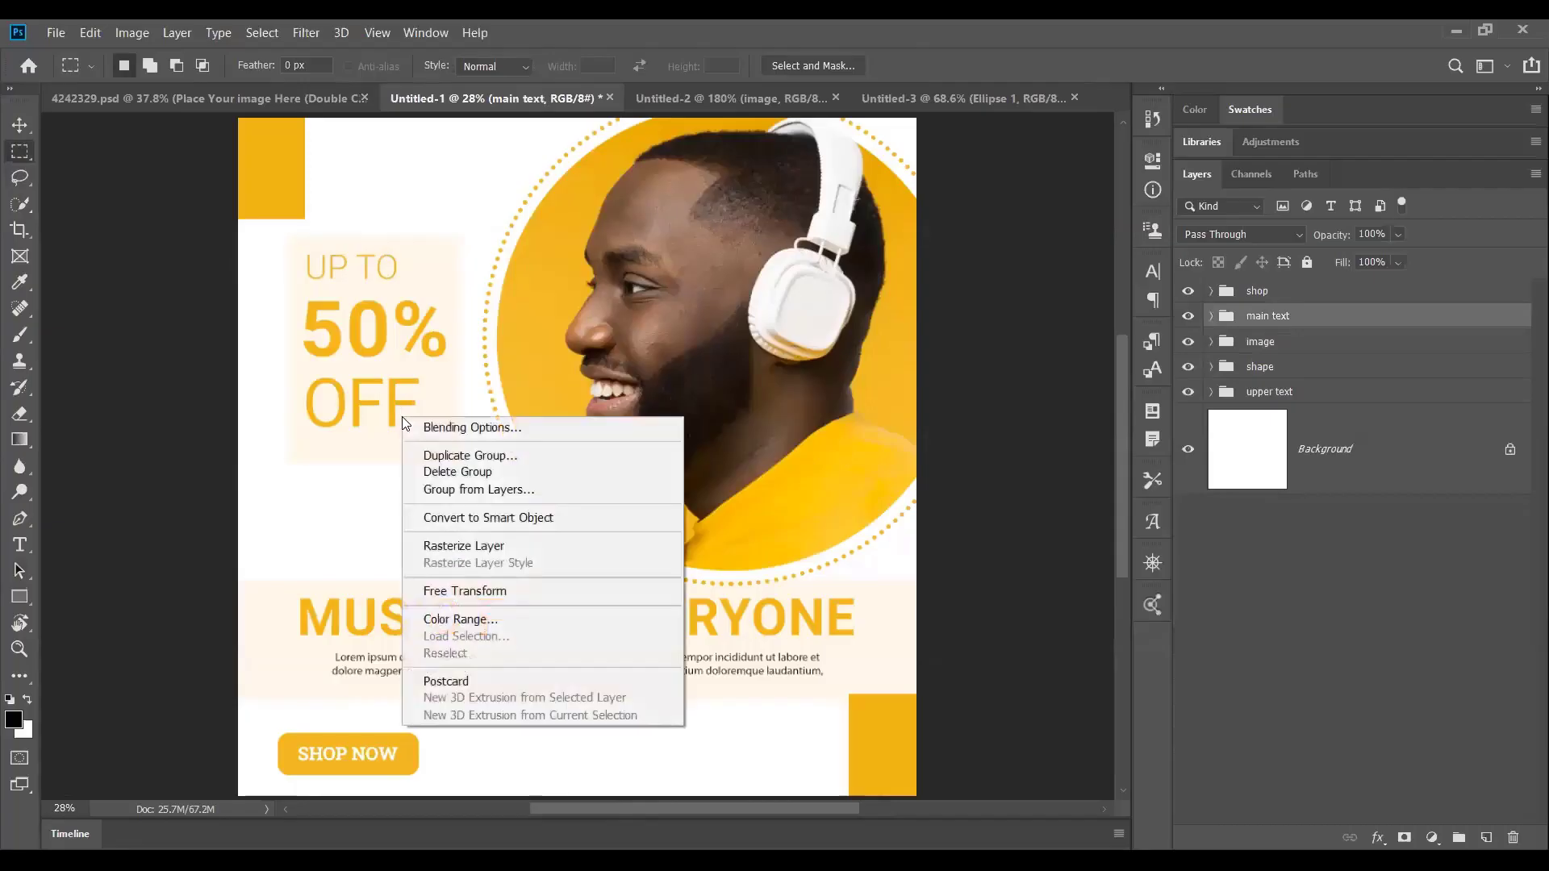
left_click(451, 455)
left_click(724, 319)
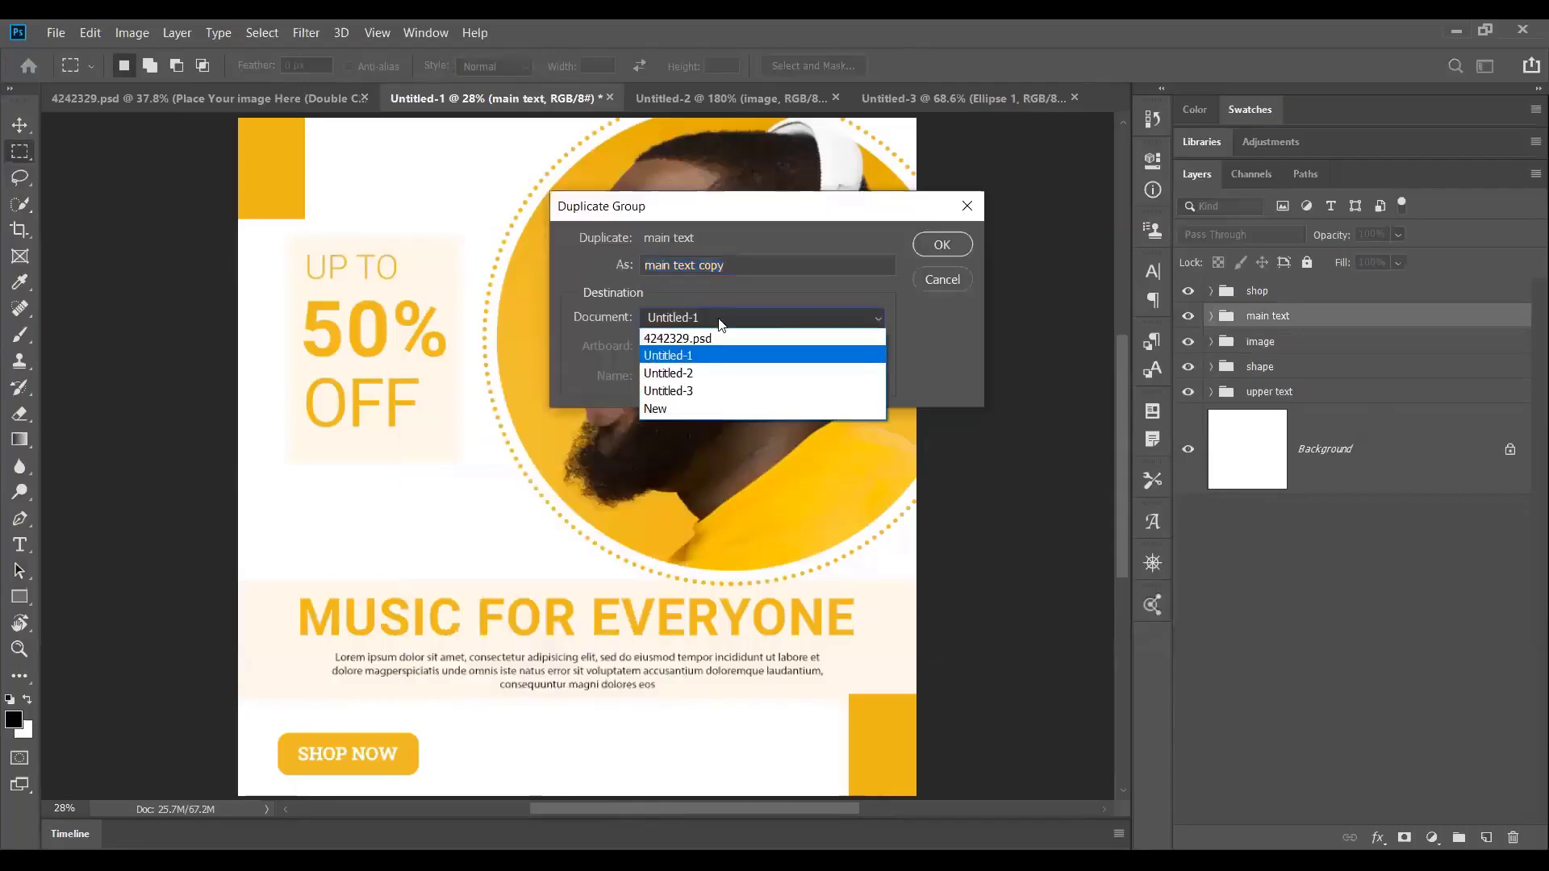
left_click(685, 391)
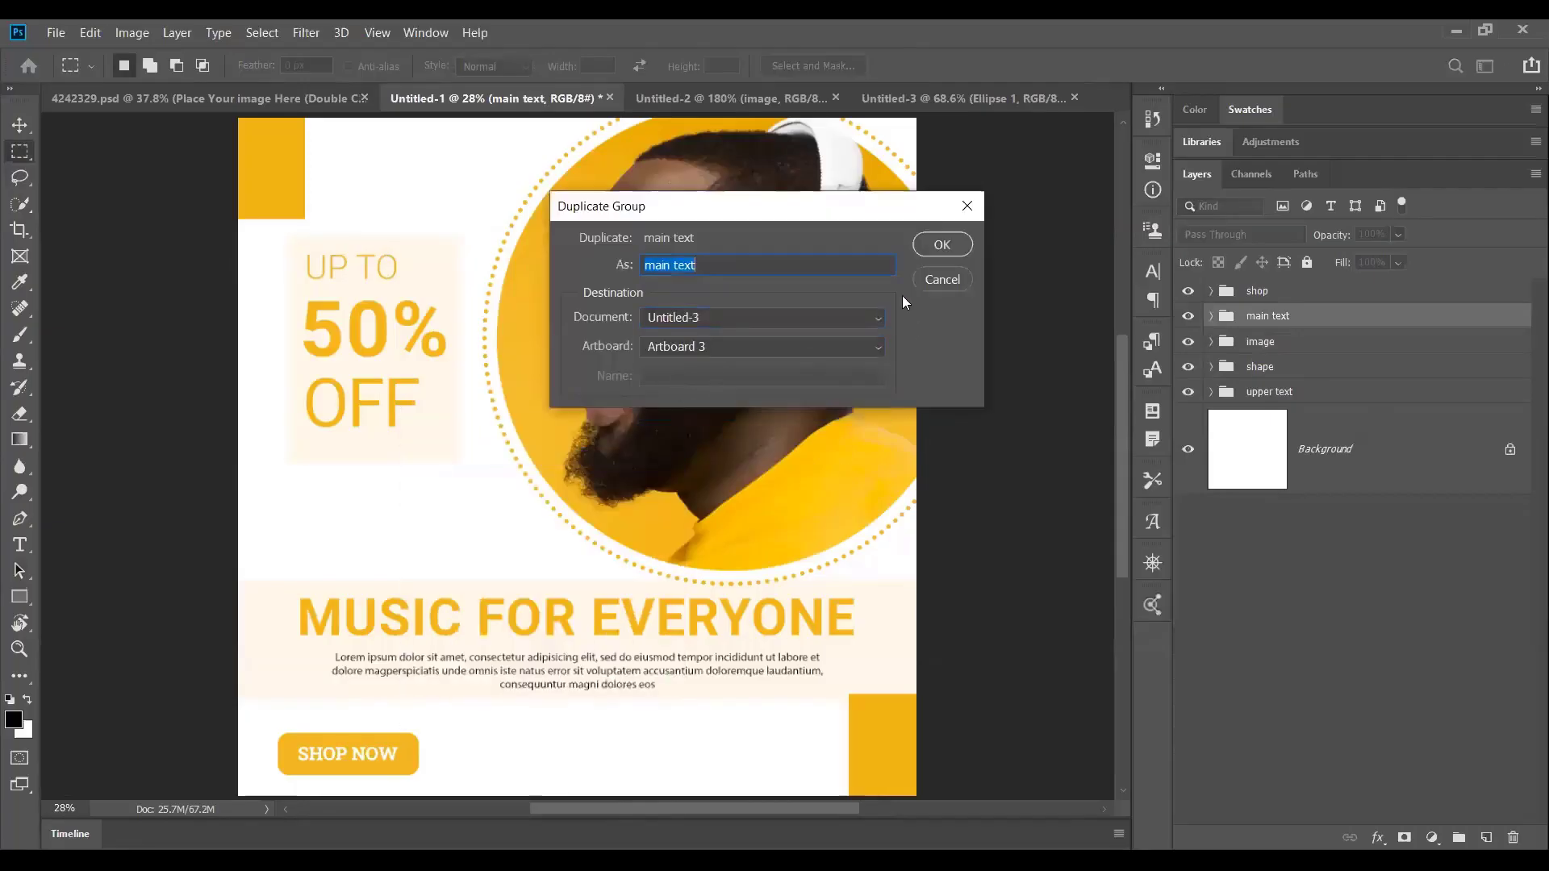
left_click(936, 245)
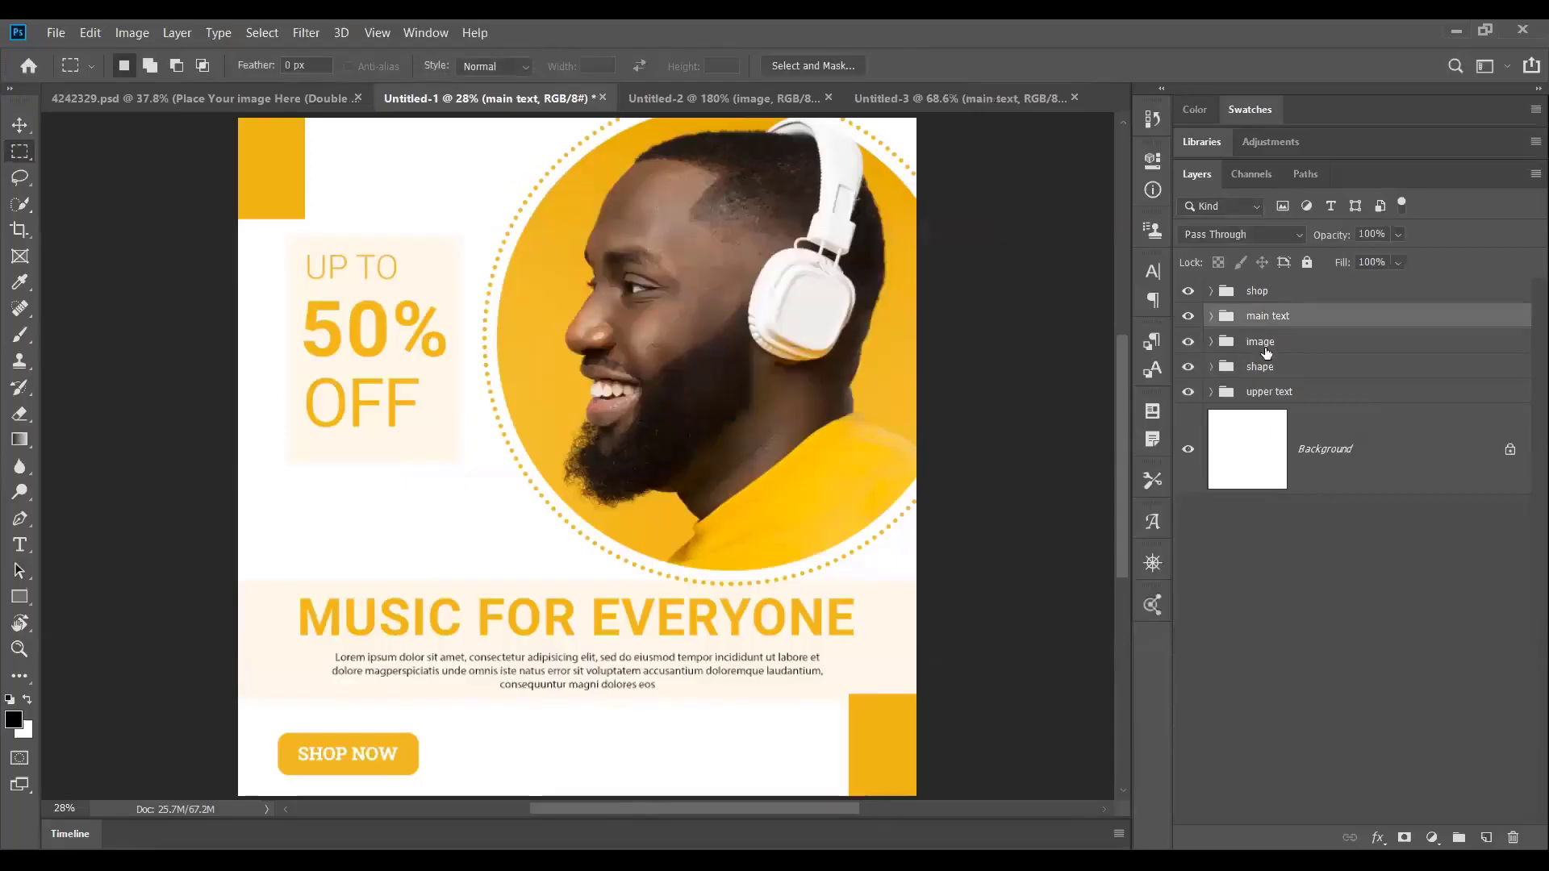
Duplicate the shop group from Untitled-1 into Artboard 3 of Untitled-3.
left_click(1260, 292)
right_click(378, 379)
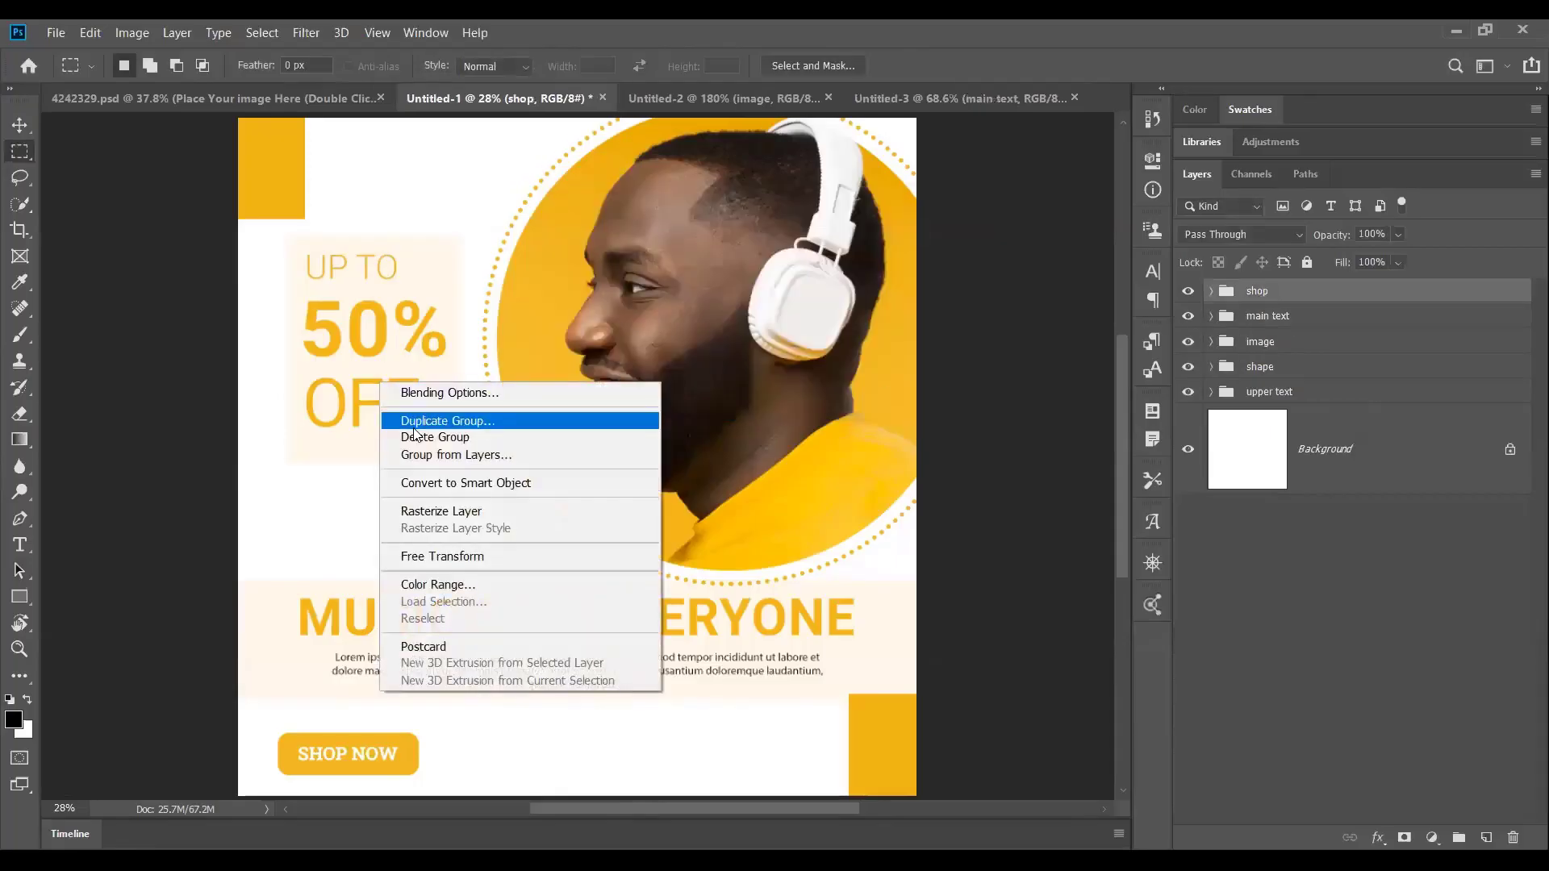
left_click(420, 420)
left_click(743, 321)
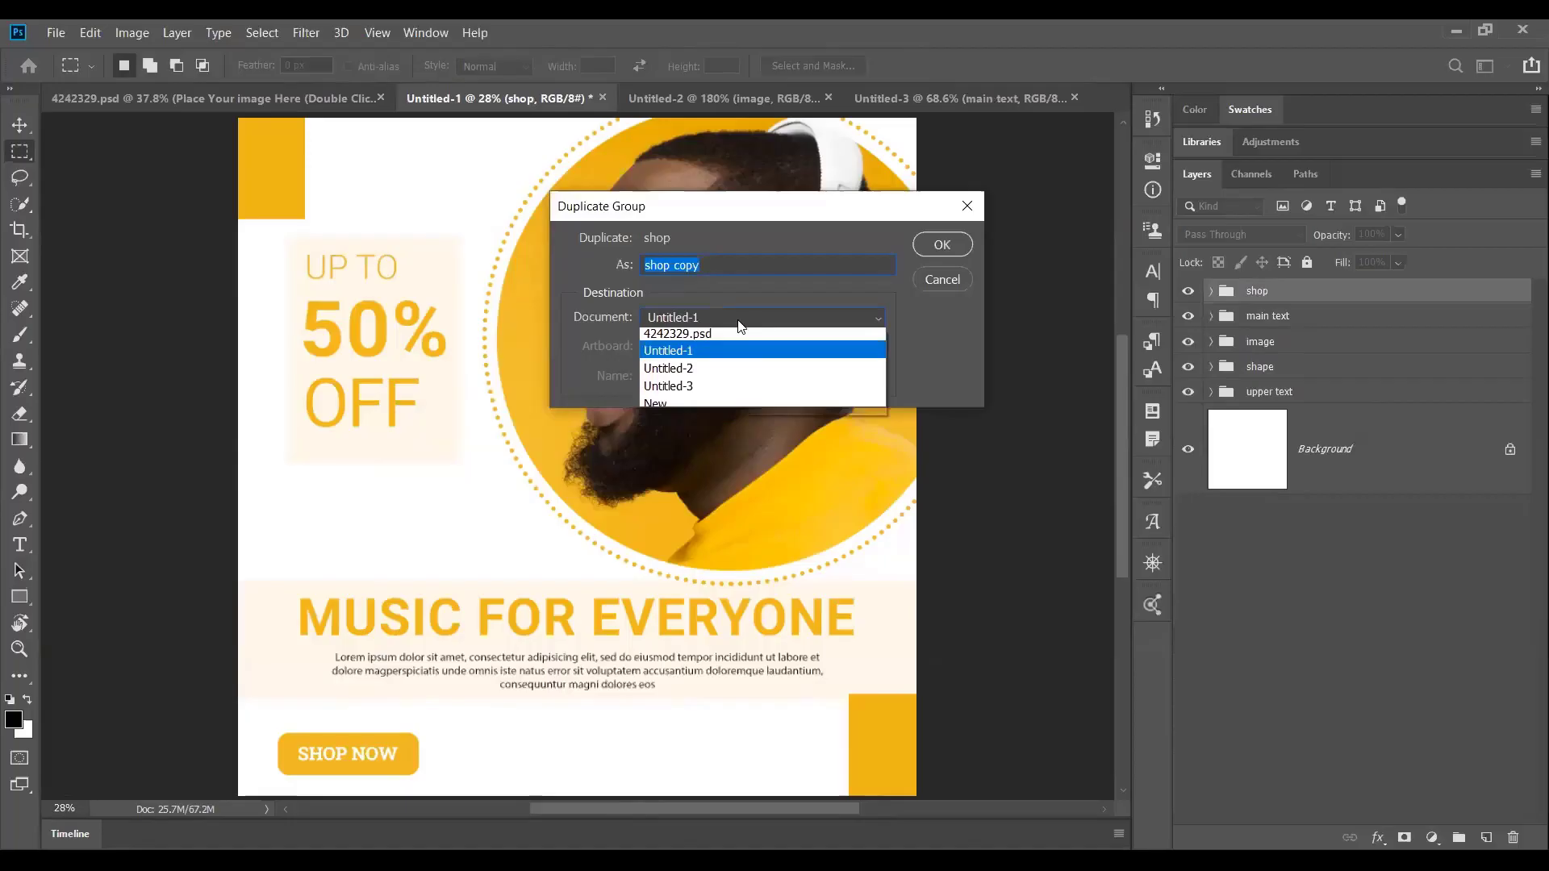
left_click(718, 386)
left_click(942, 244)
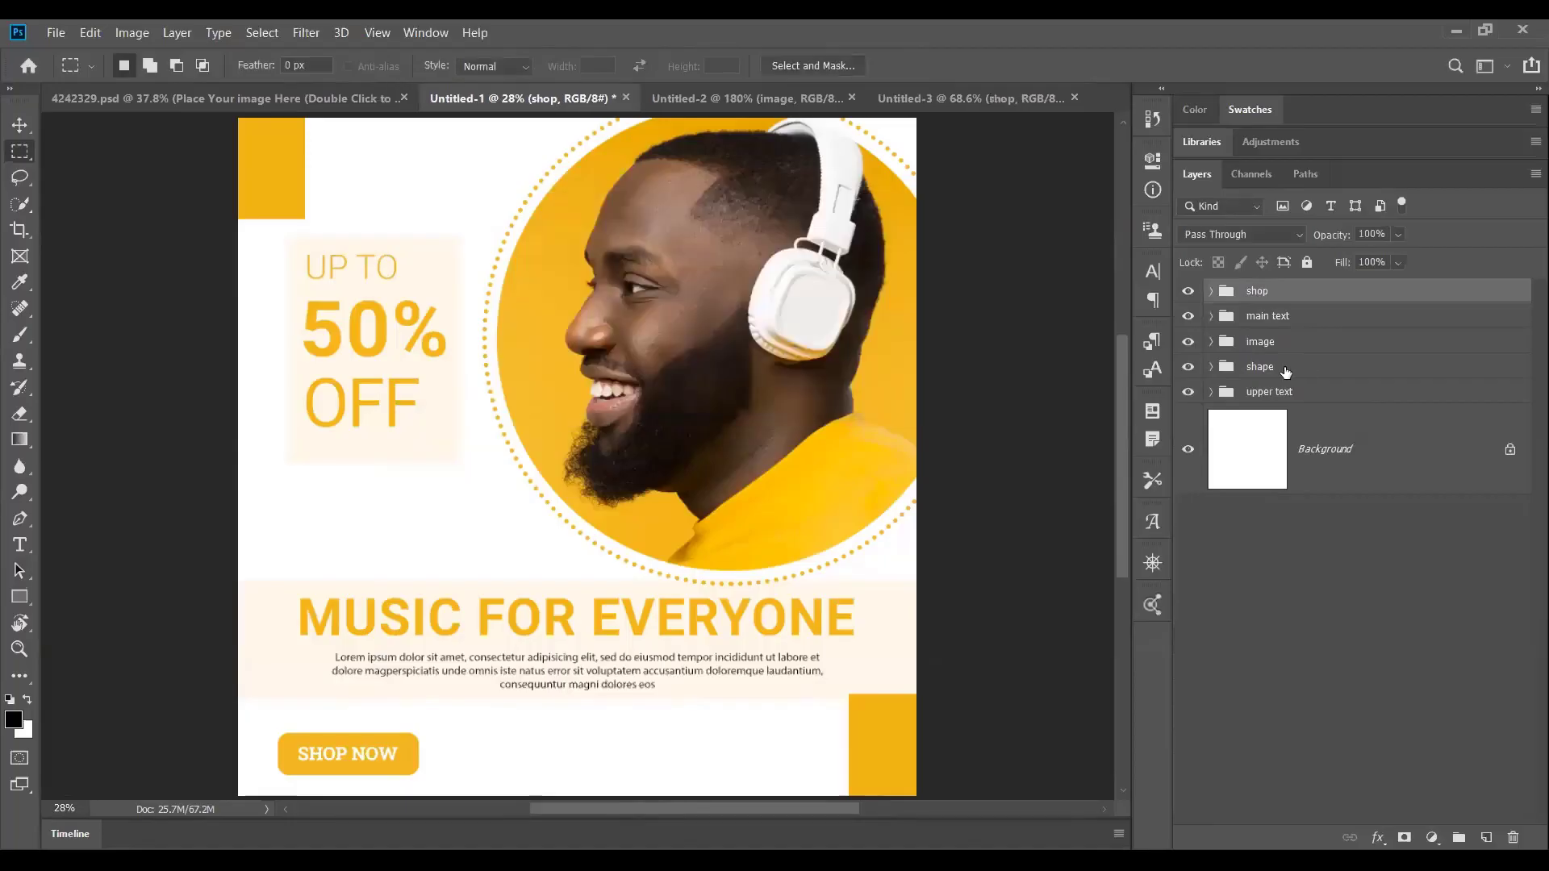
Duplicate the shape group from Untitled-1 into Artboard 3 of Untitled-3.
left_click(1291, 367)
right_click(297, 295)
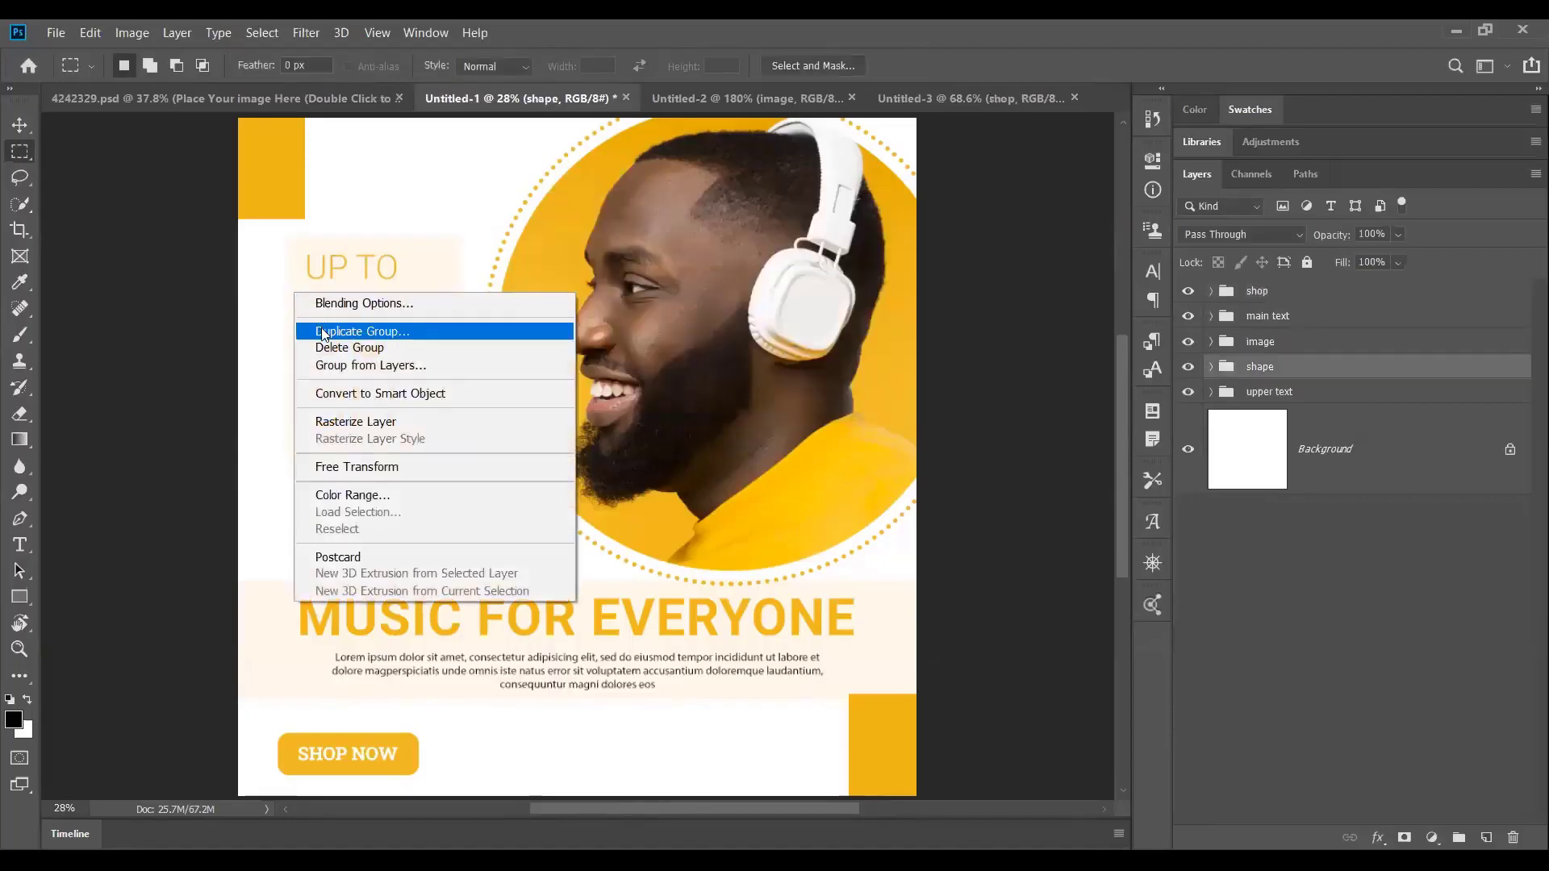
left_click(323, 332)
left_click(730, 318)
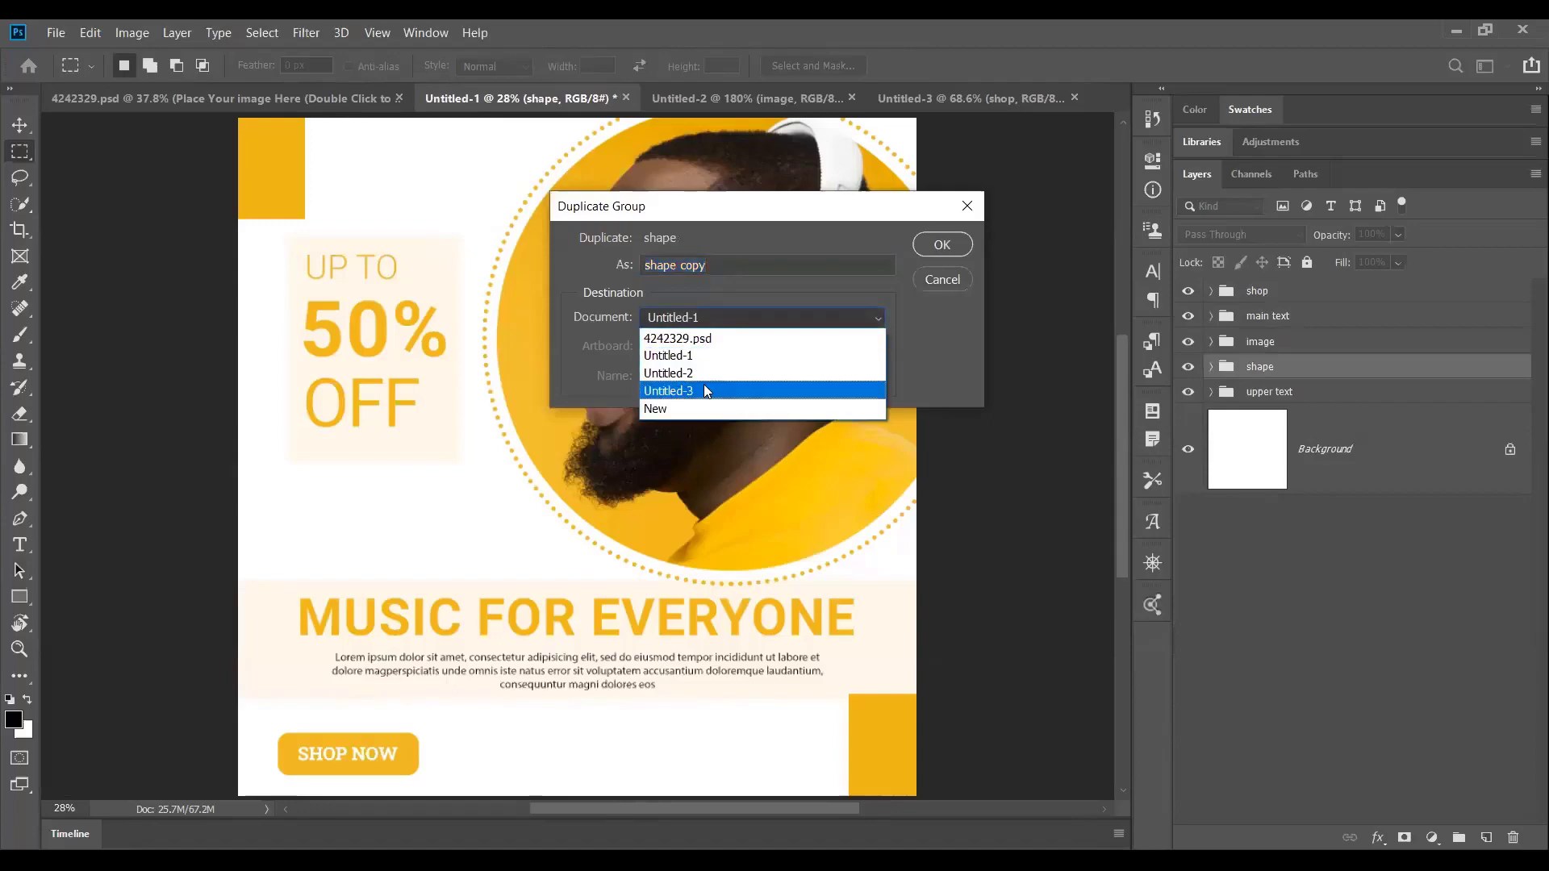
left_click(710, 390)
left_click(941, 244)
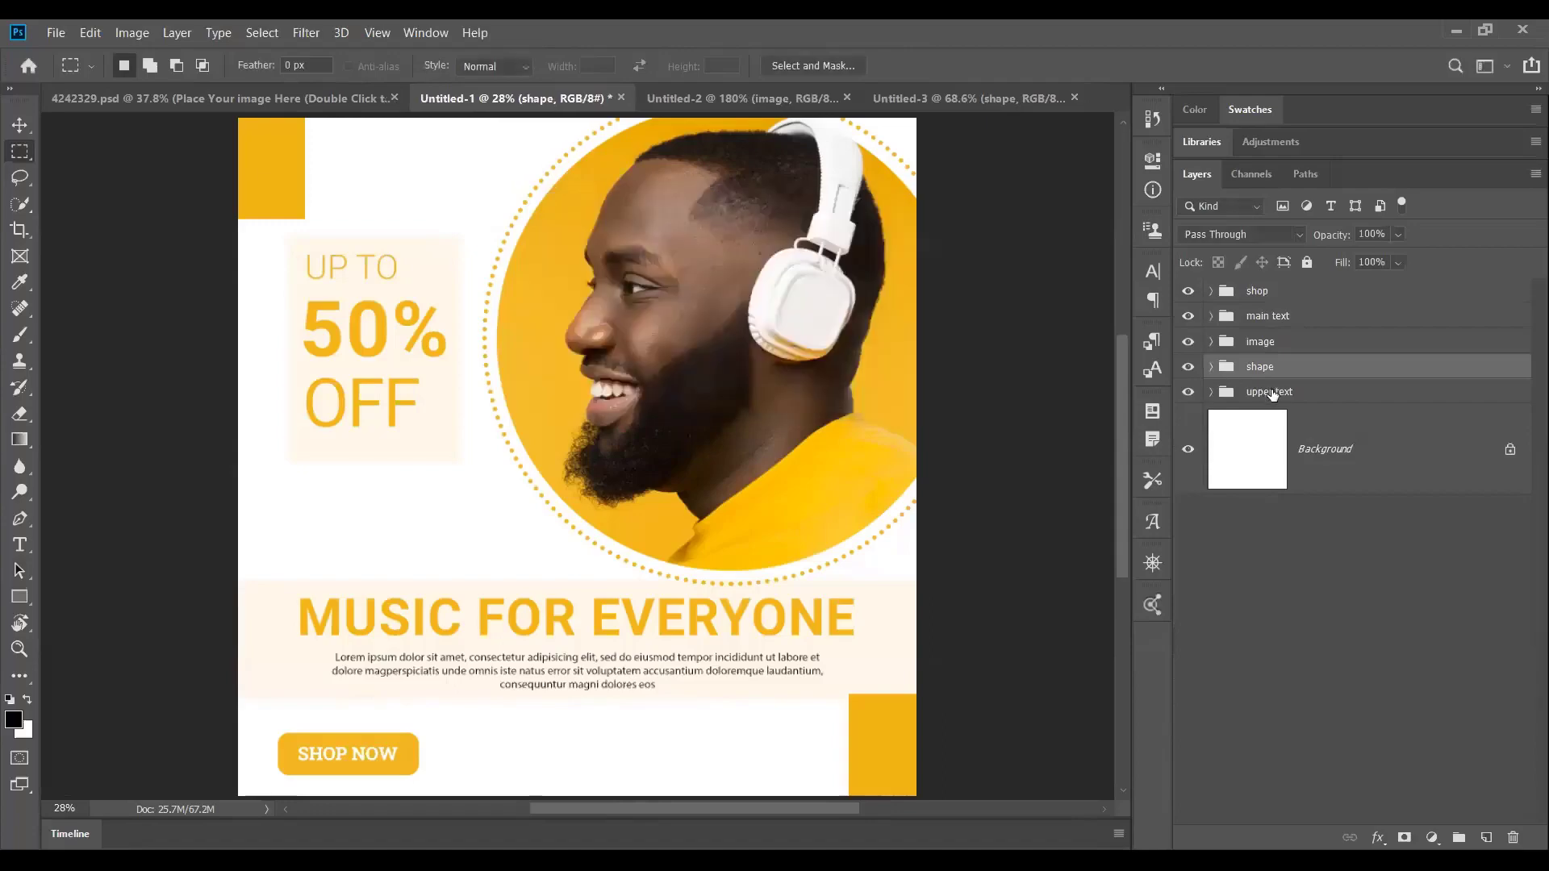
Duplicate the upper text group from Untitled-1 into Artboard 3 of Untitled-3, keeping the name upper text.
left_click(1269, 392)
right_click(399, 307)
left_click(429, 347)
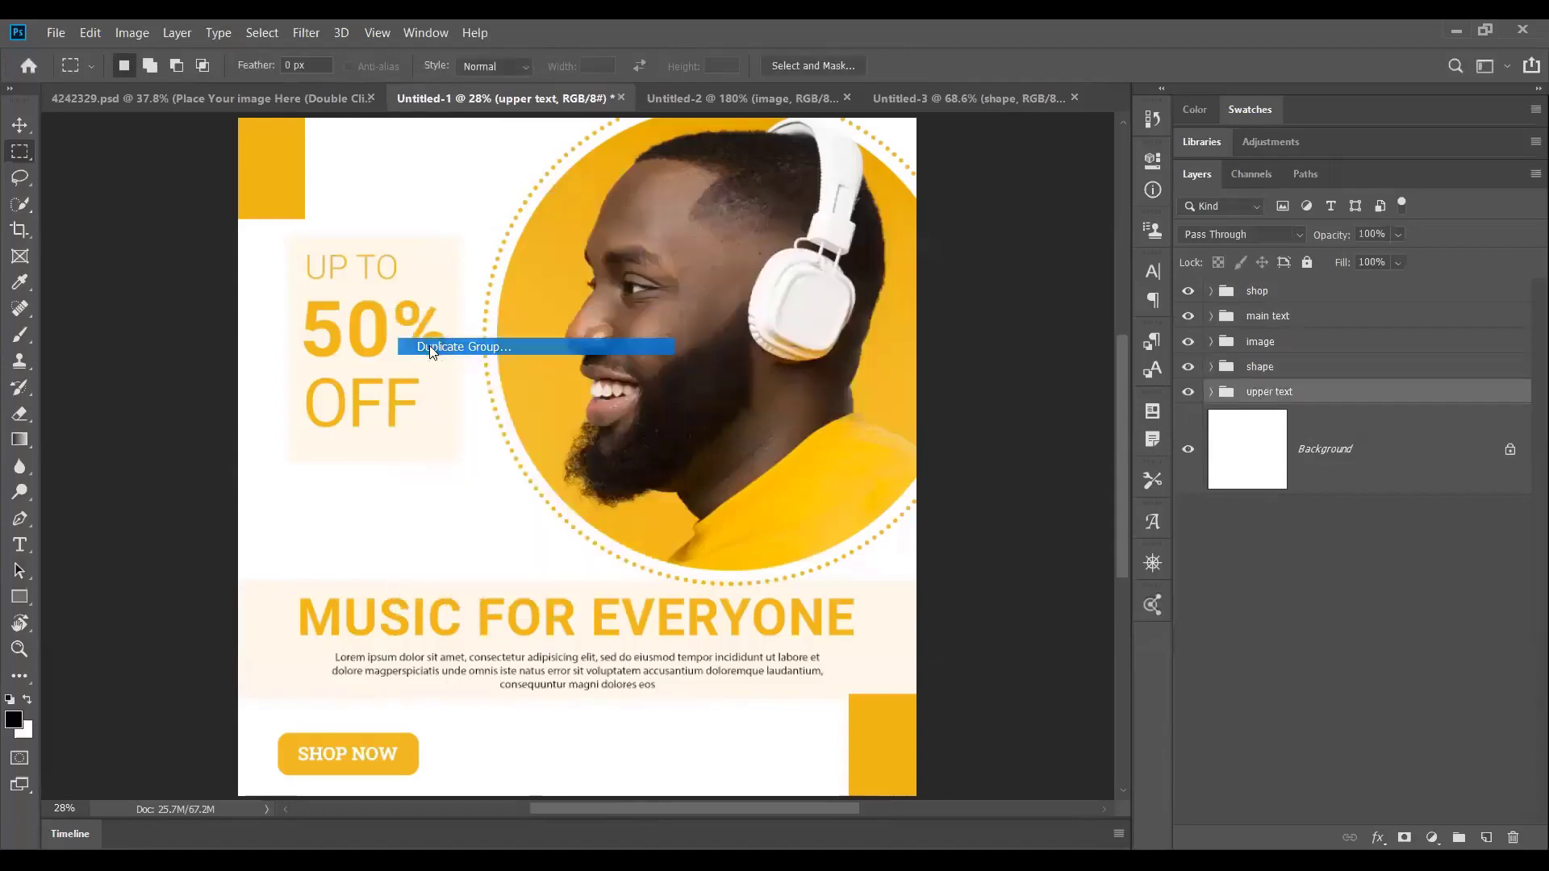
left_click(795, 317)
left_click(710, 397)
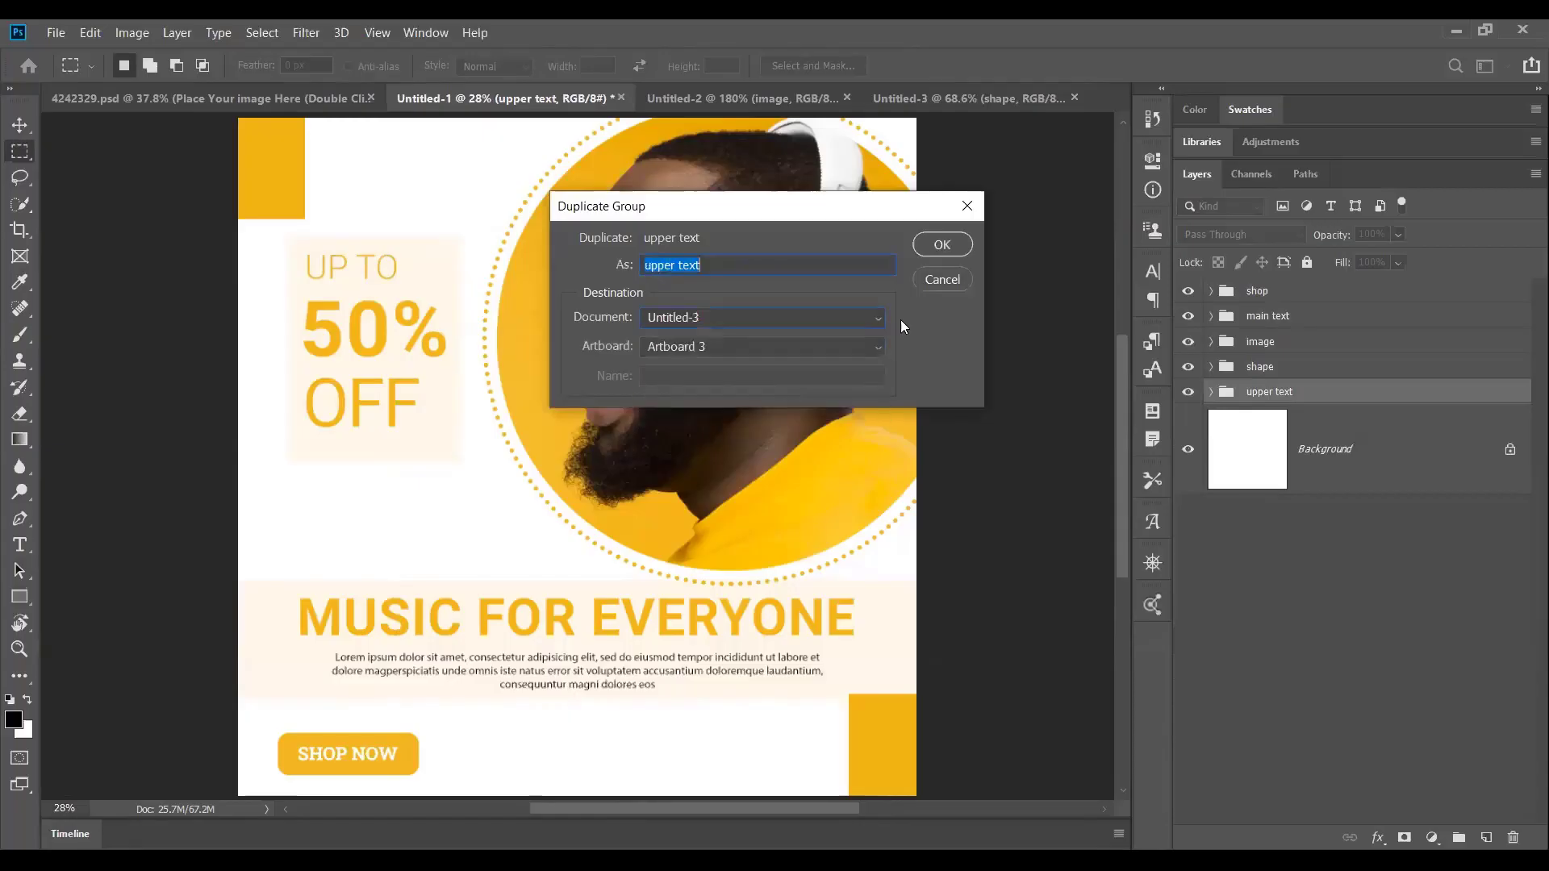
left_click(935, 242)
In Untitled-3, move the upper text, shape, shop and main text groups out of the image group to sit above it in Artboard 3.
left_click(950, 99)
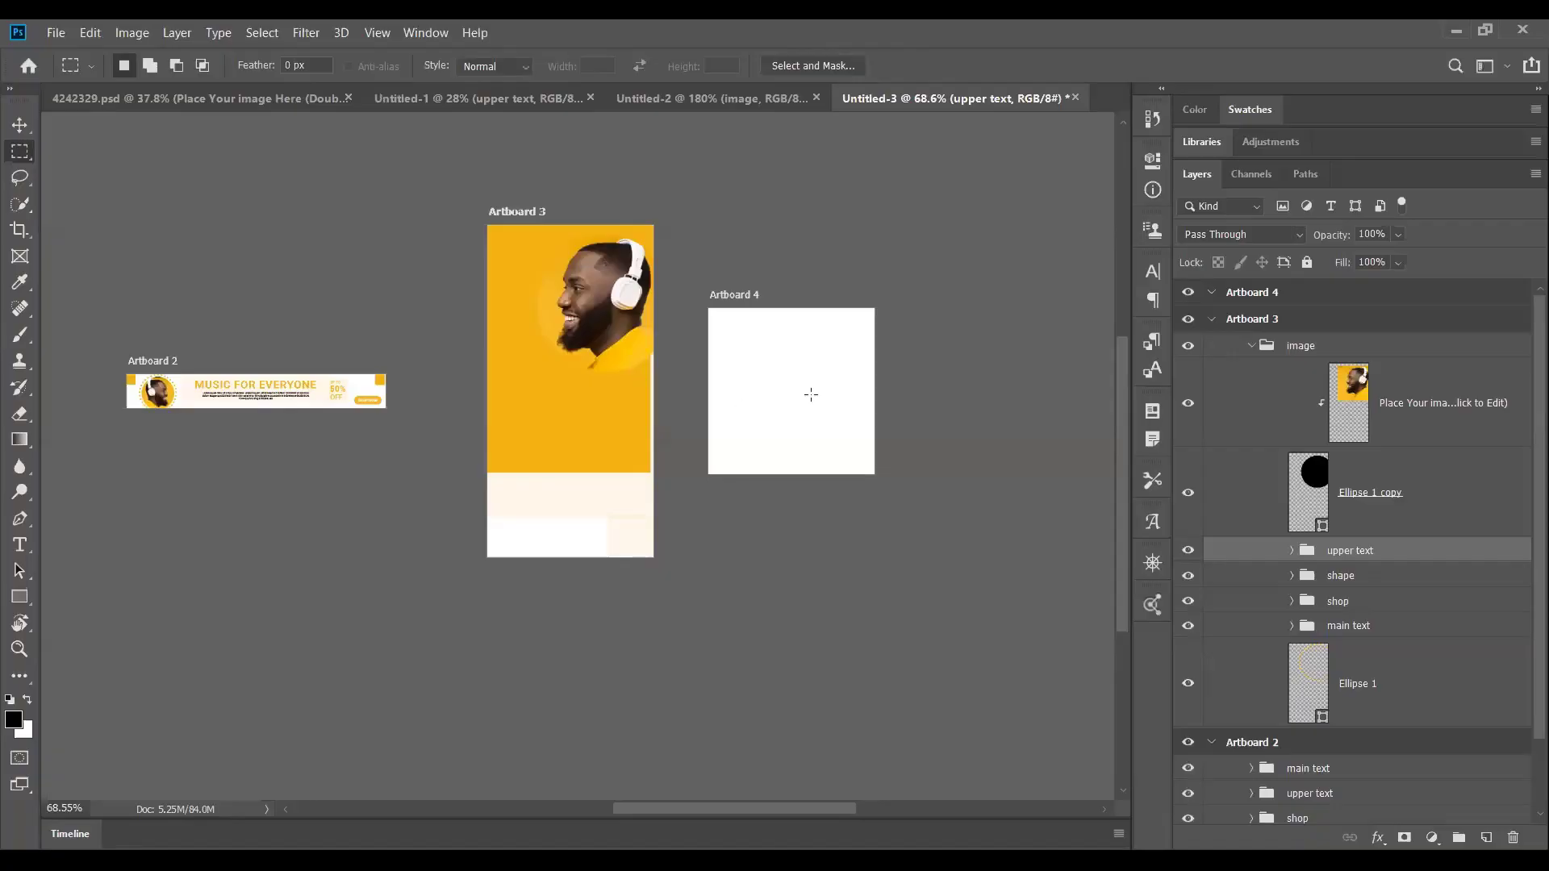
left_click(1251, 346)
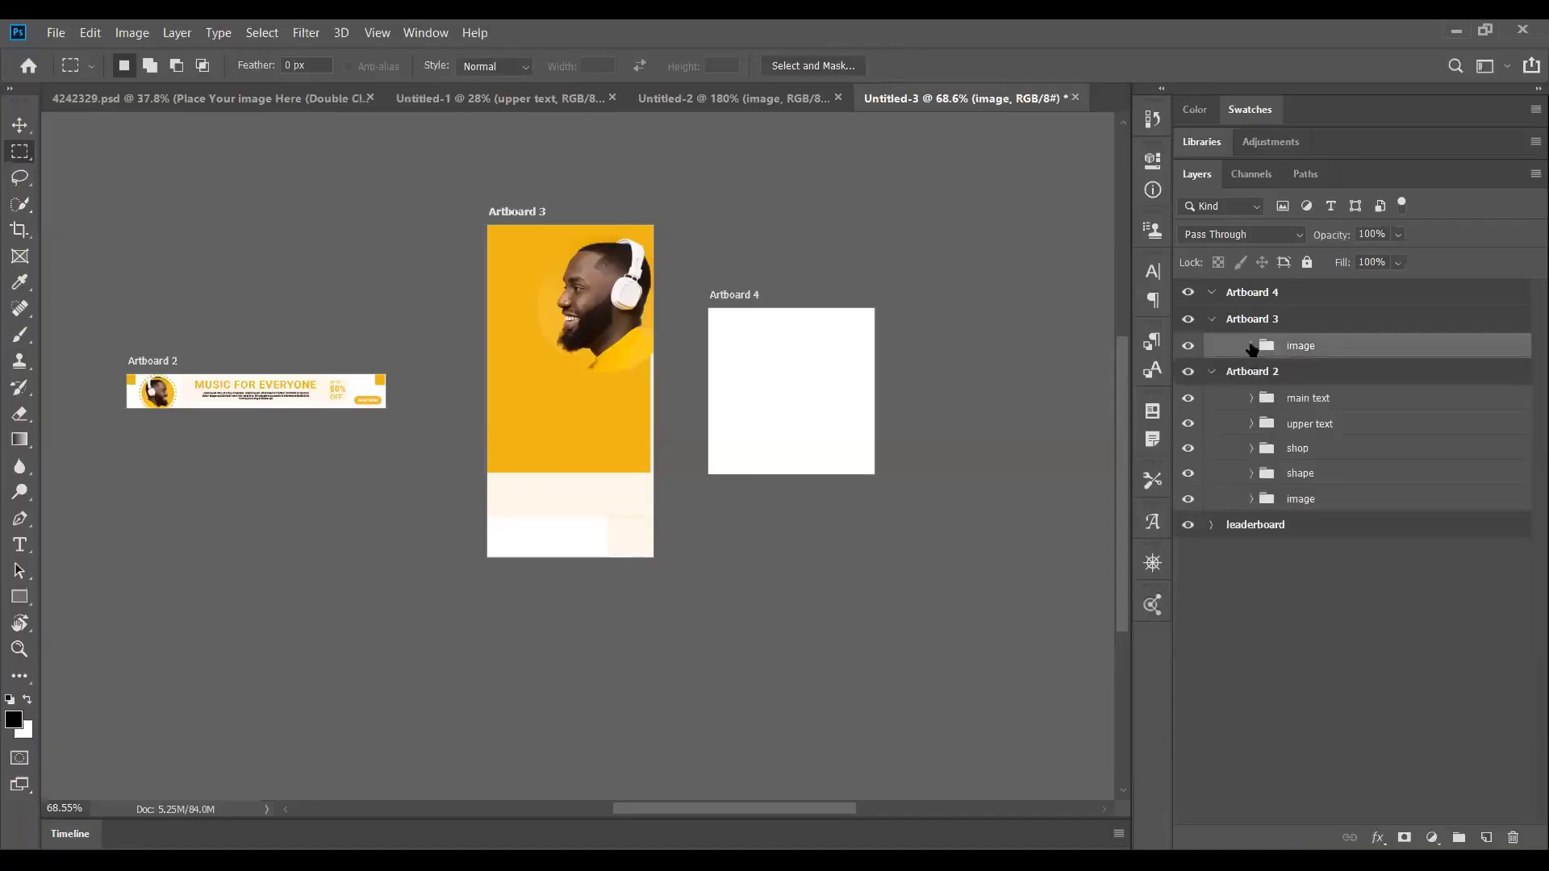
left_click(1251, 346)
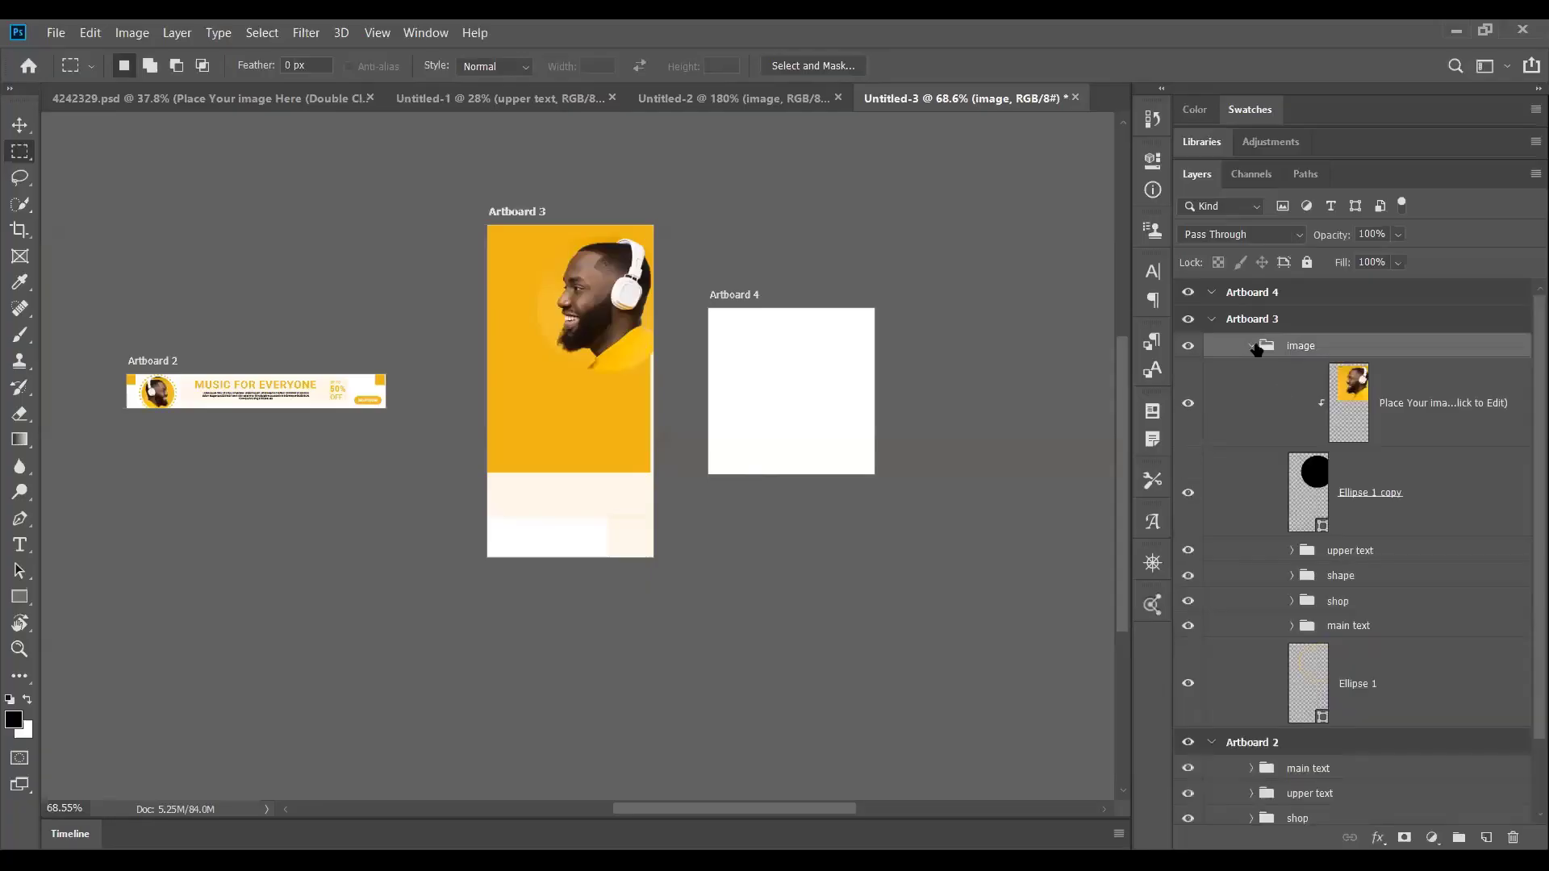
left_click_drag(1355, 551, 1349, 334)
left_click_drag(1354, 578, 1352, 342)
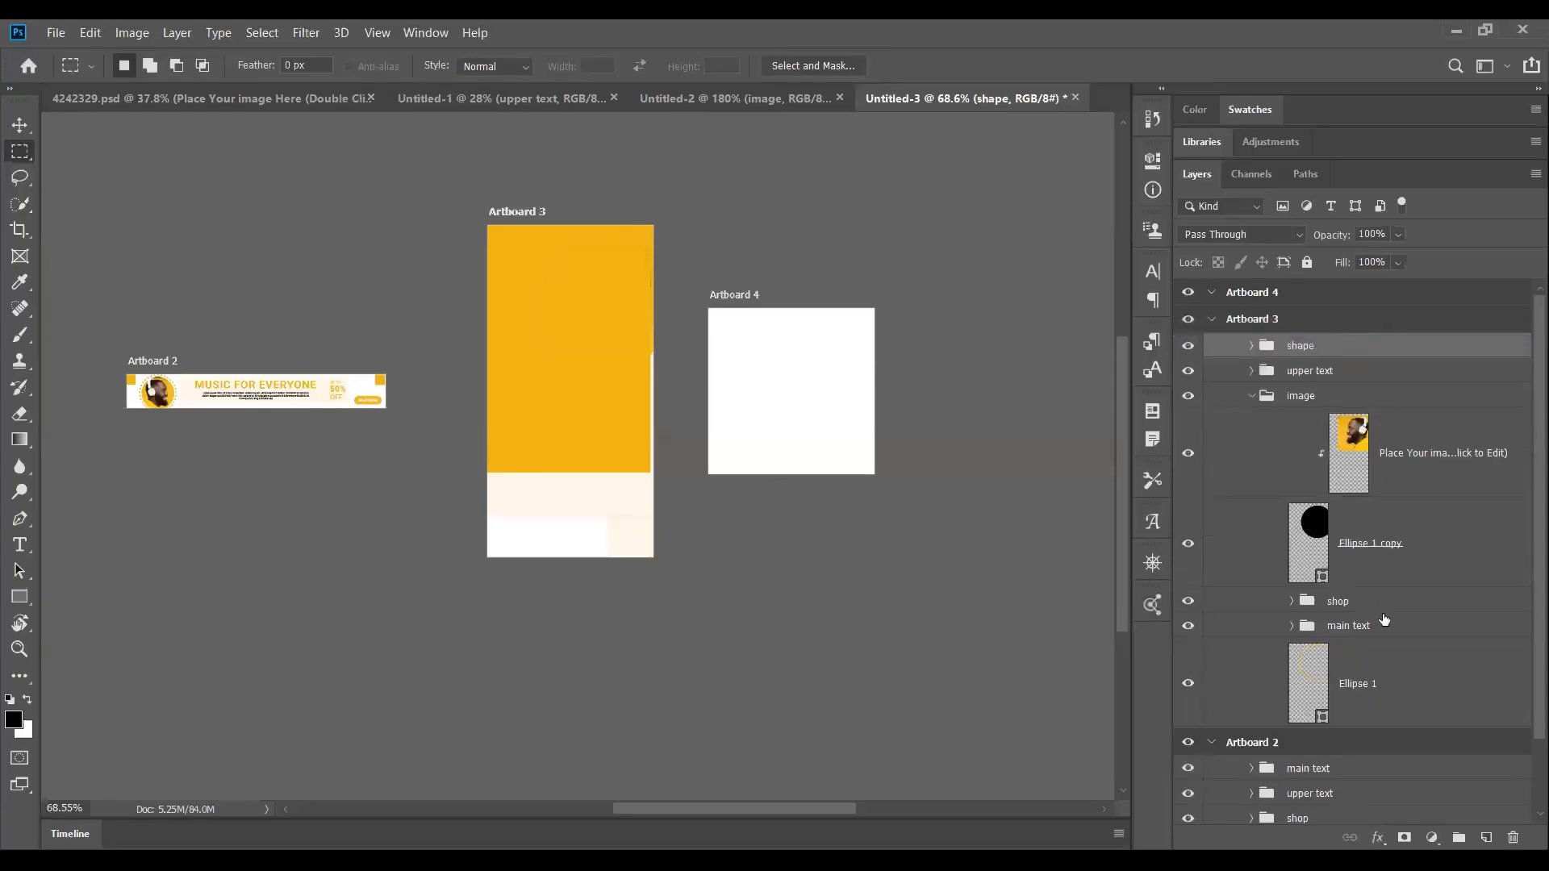
left_click_drag(1359, 603, 1355, 362)
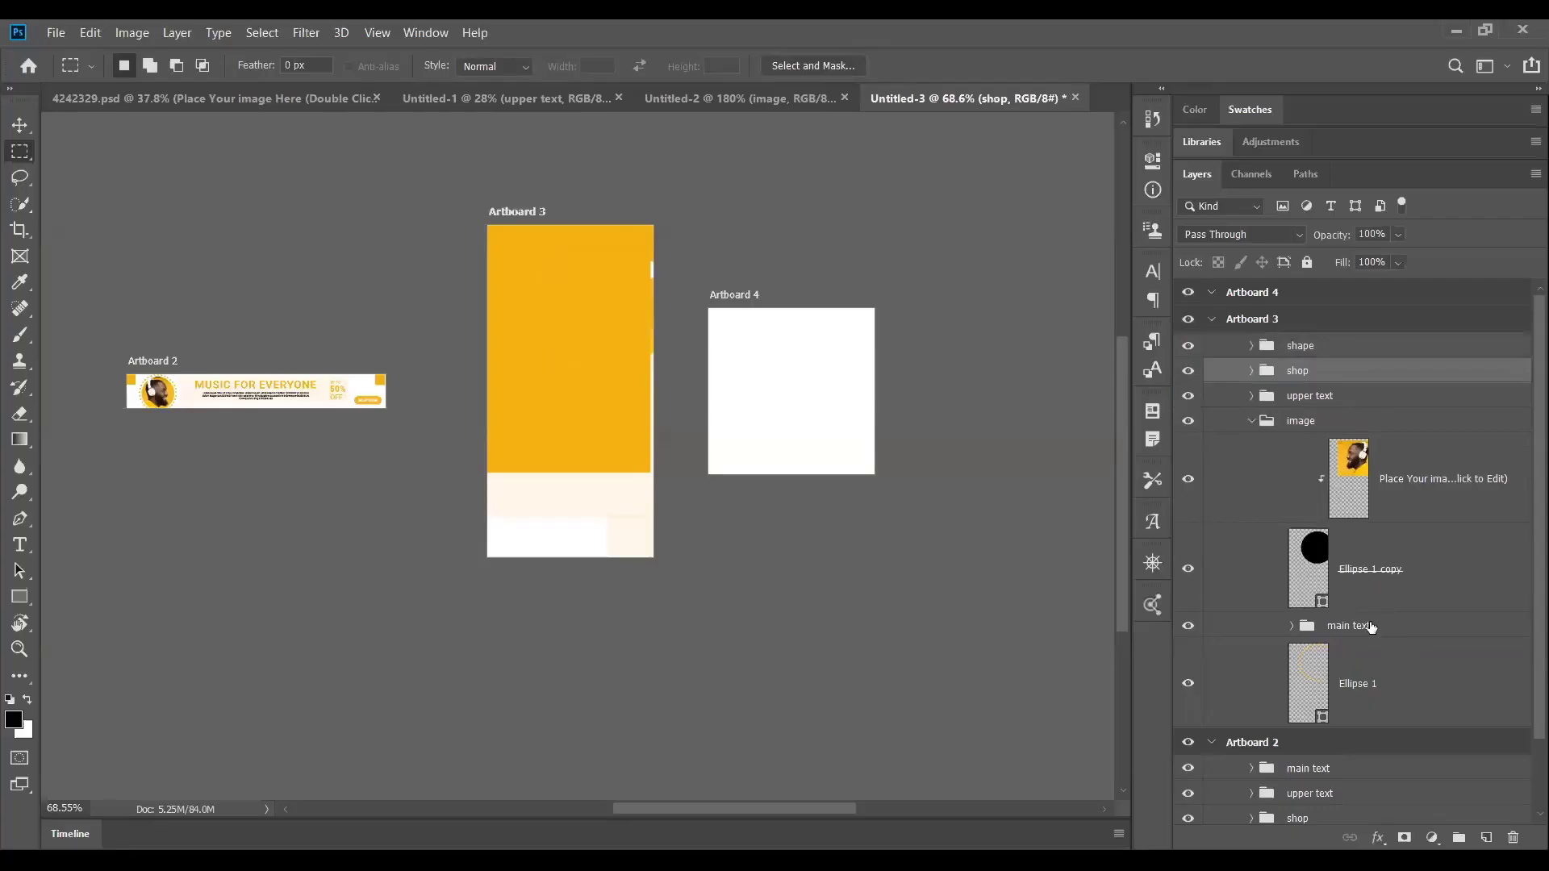
left_click_drag(1373, 629, 1346, 389)
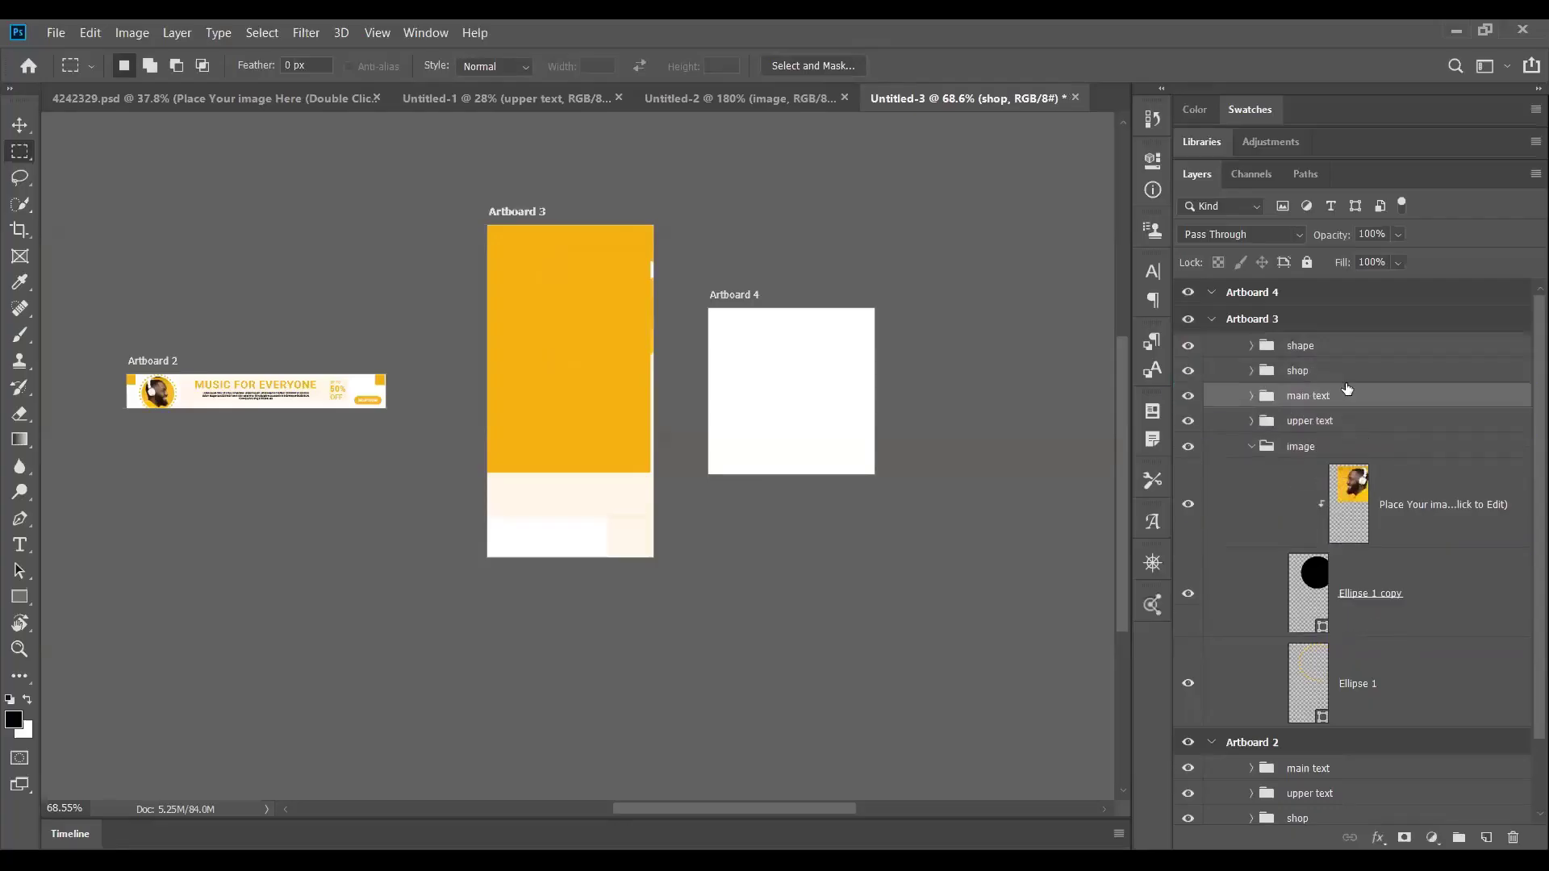
left_click(1253, 446)
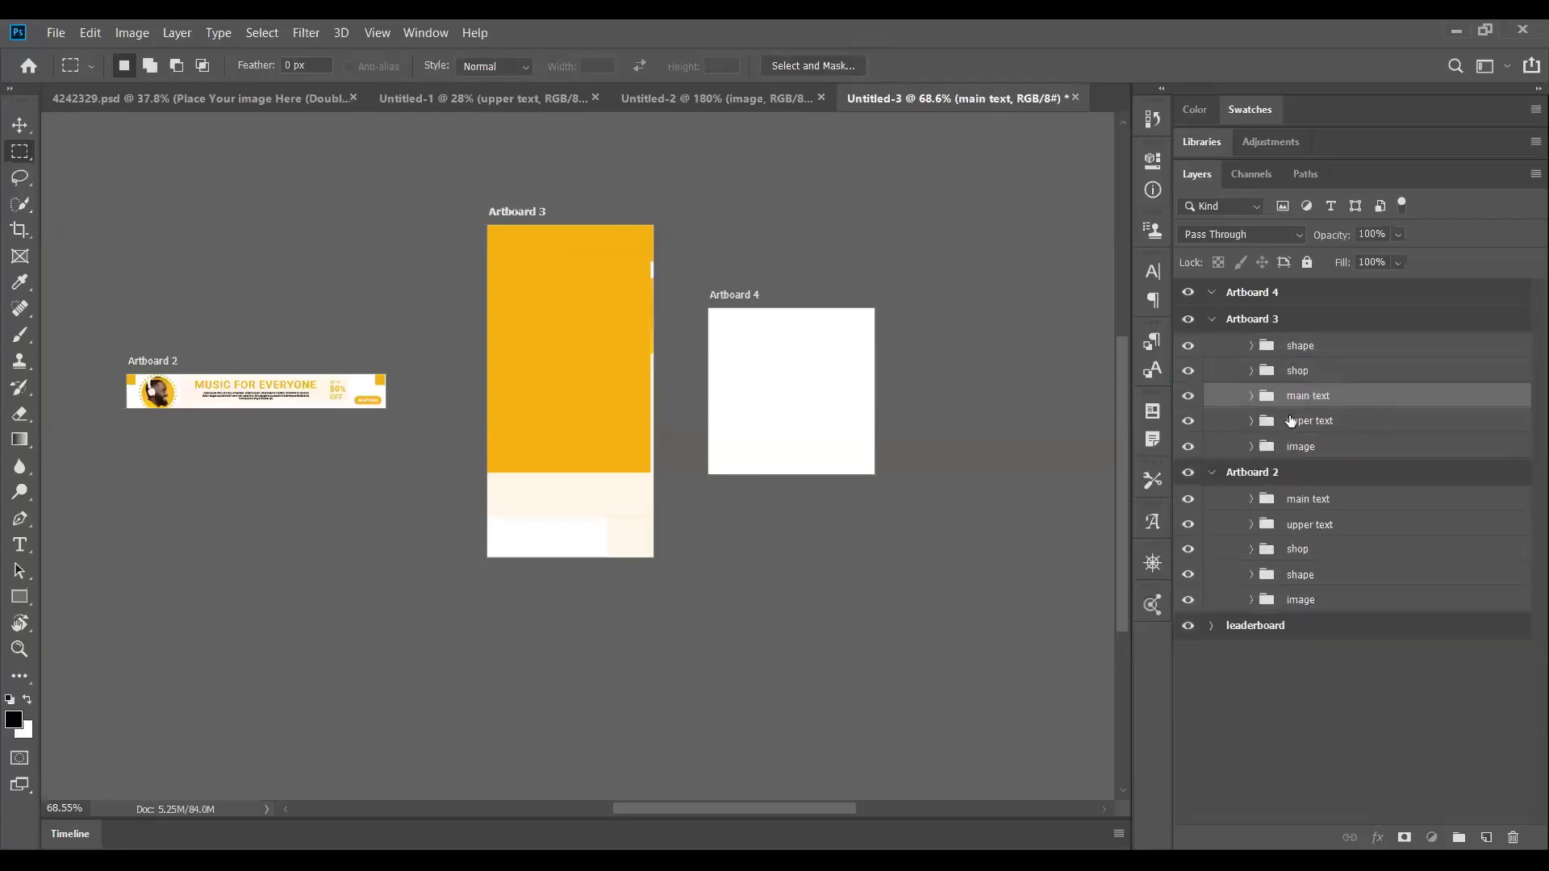
Scale Artboard 3's shape group down to about 13.4% so its squares fit near the artboard's top.
left_click(1289, 421)
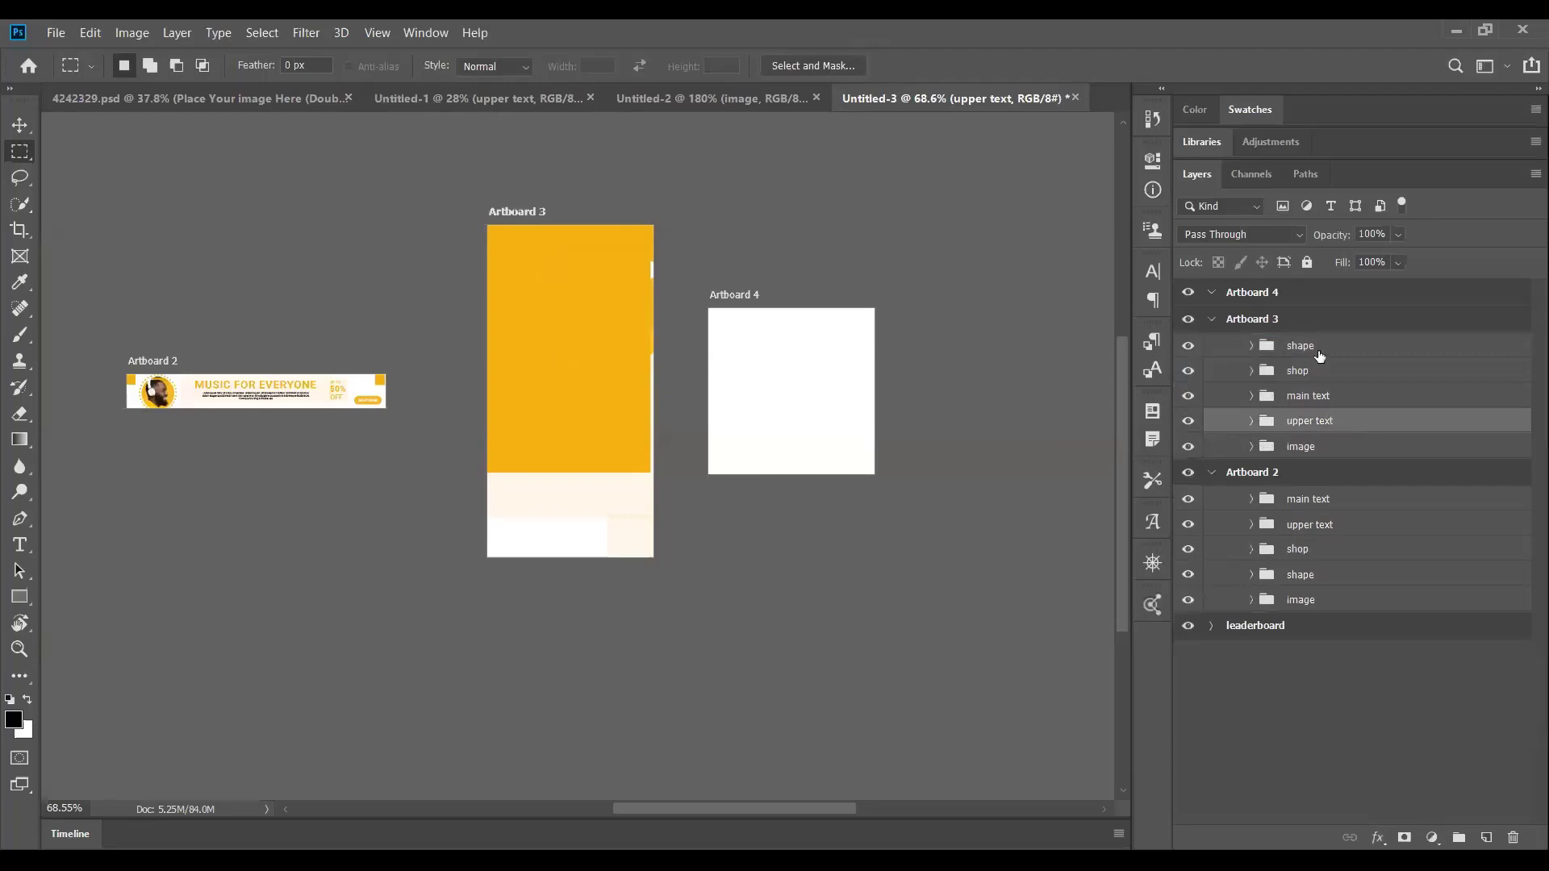
left_click(1306, 372)
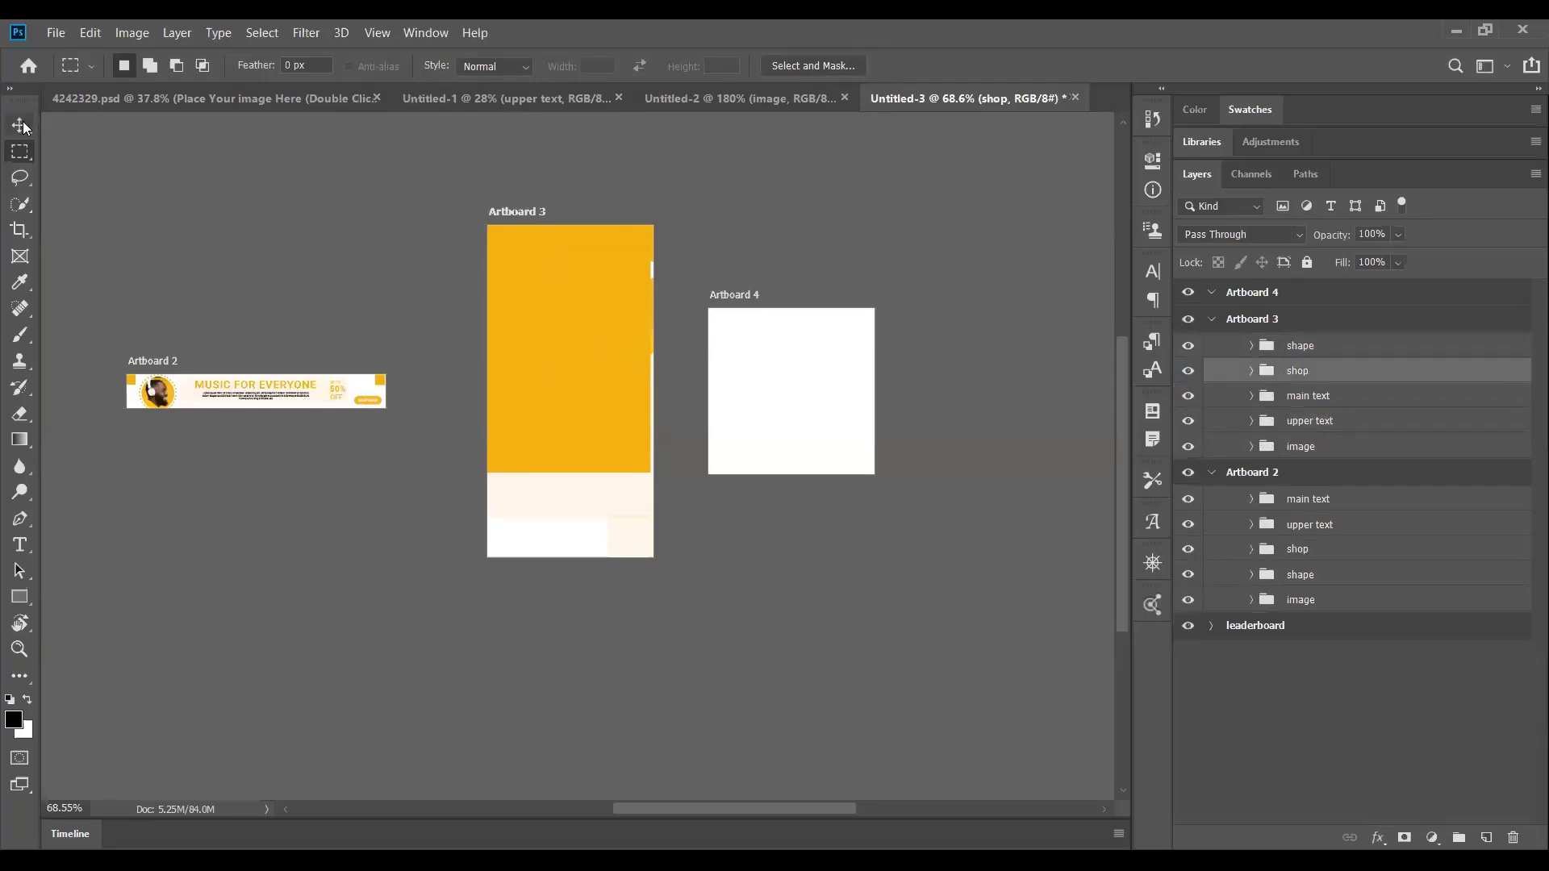
left_click(20, 125)
left_click(560, 373, "ctrl")
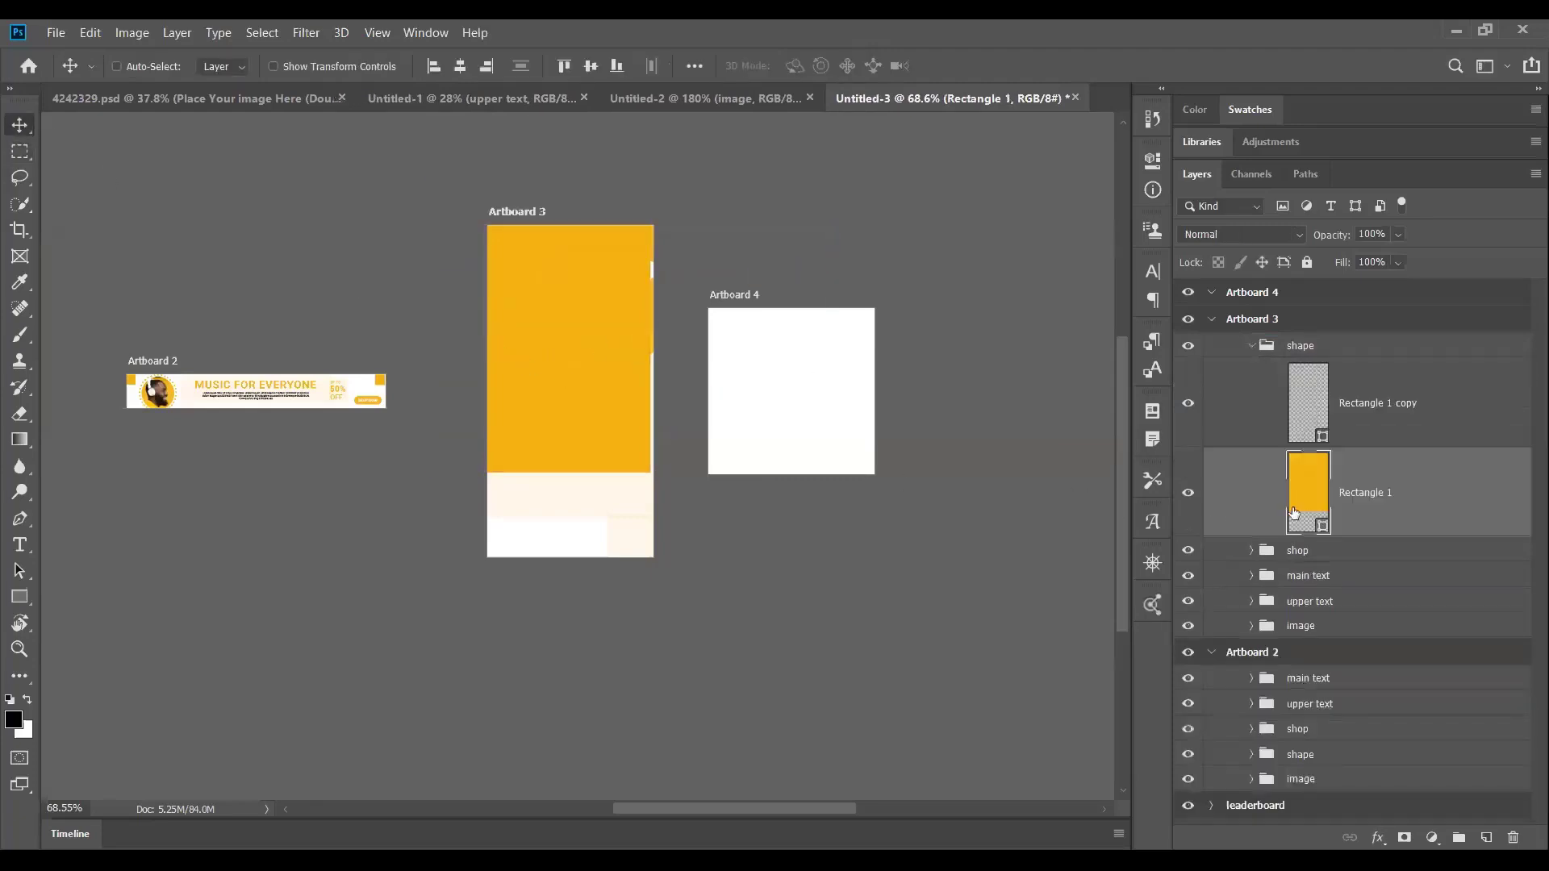
left_click(1252, 345)
left_click(1291, 347)
key("ctrl+t")
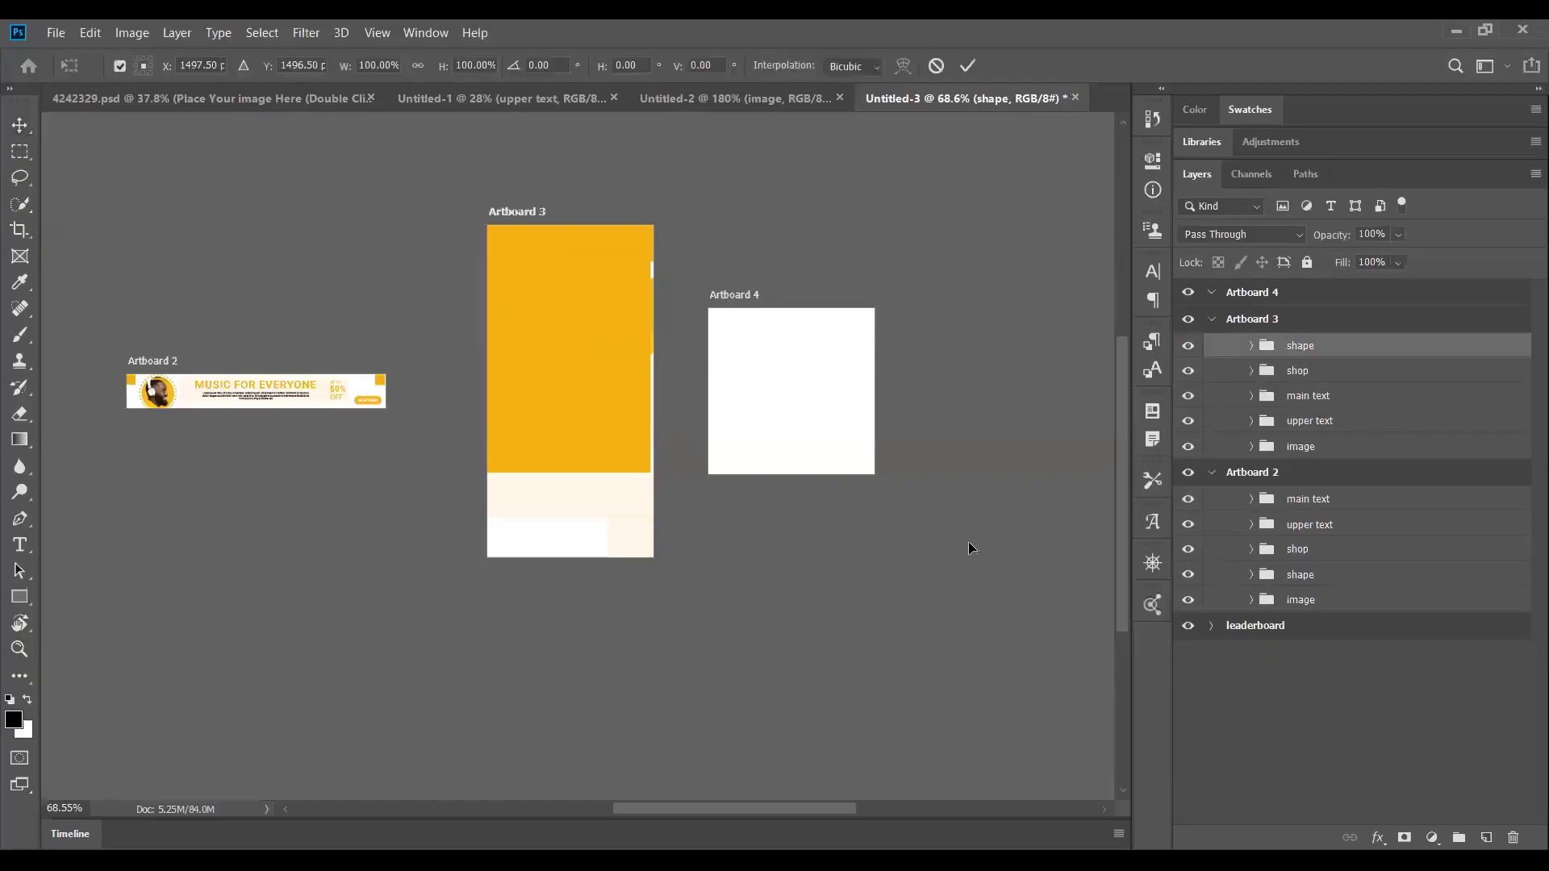
scroll(968, 540, "down", 2)
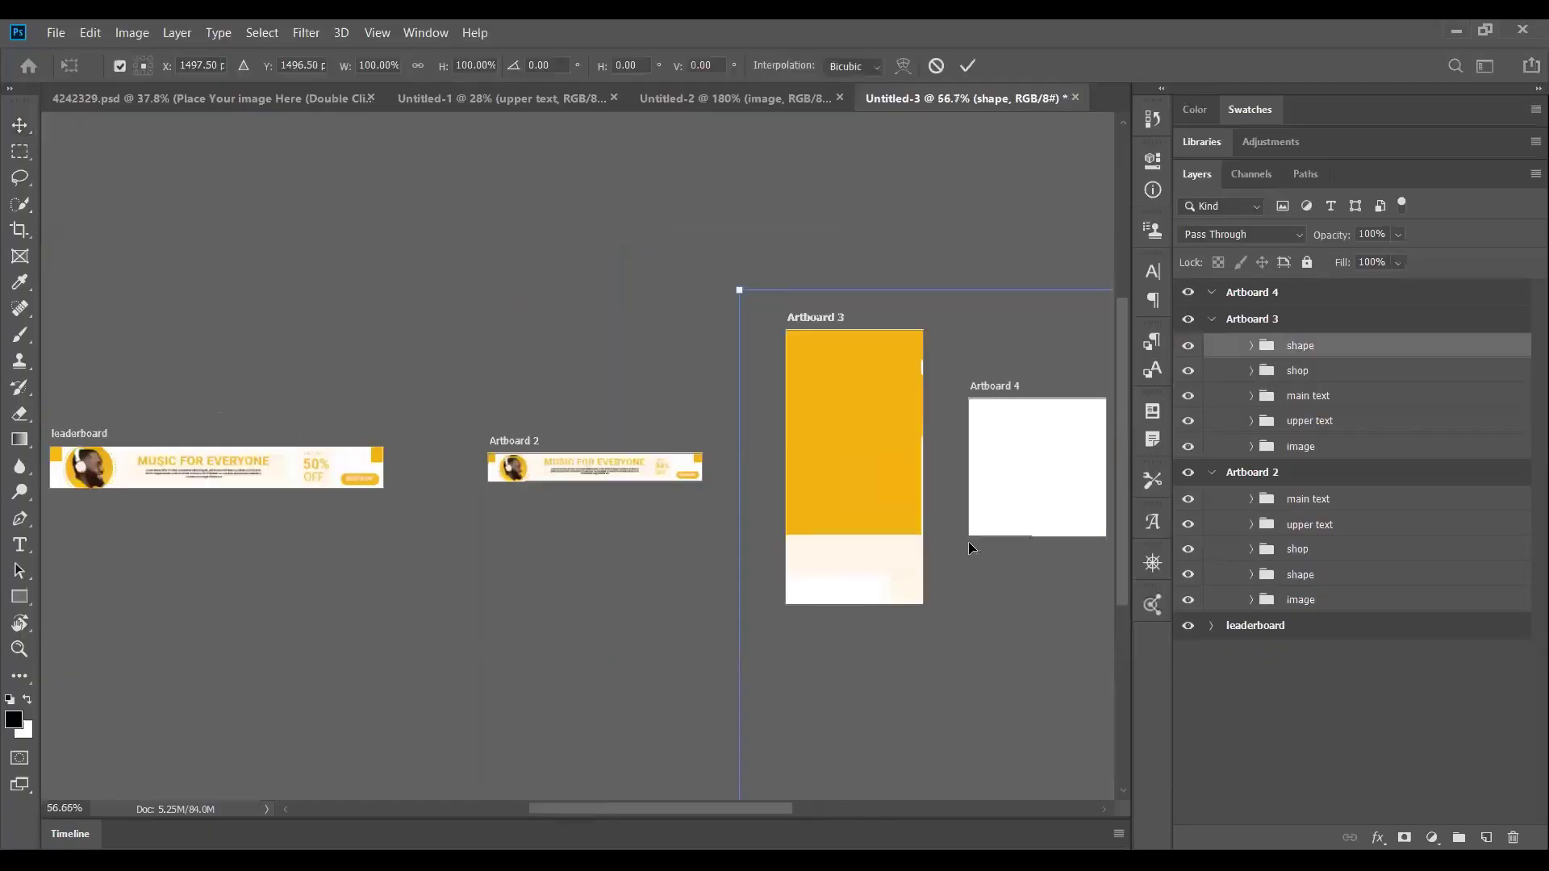
left_click_drag(1006, 678, 384, 384)
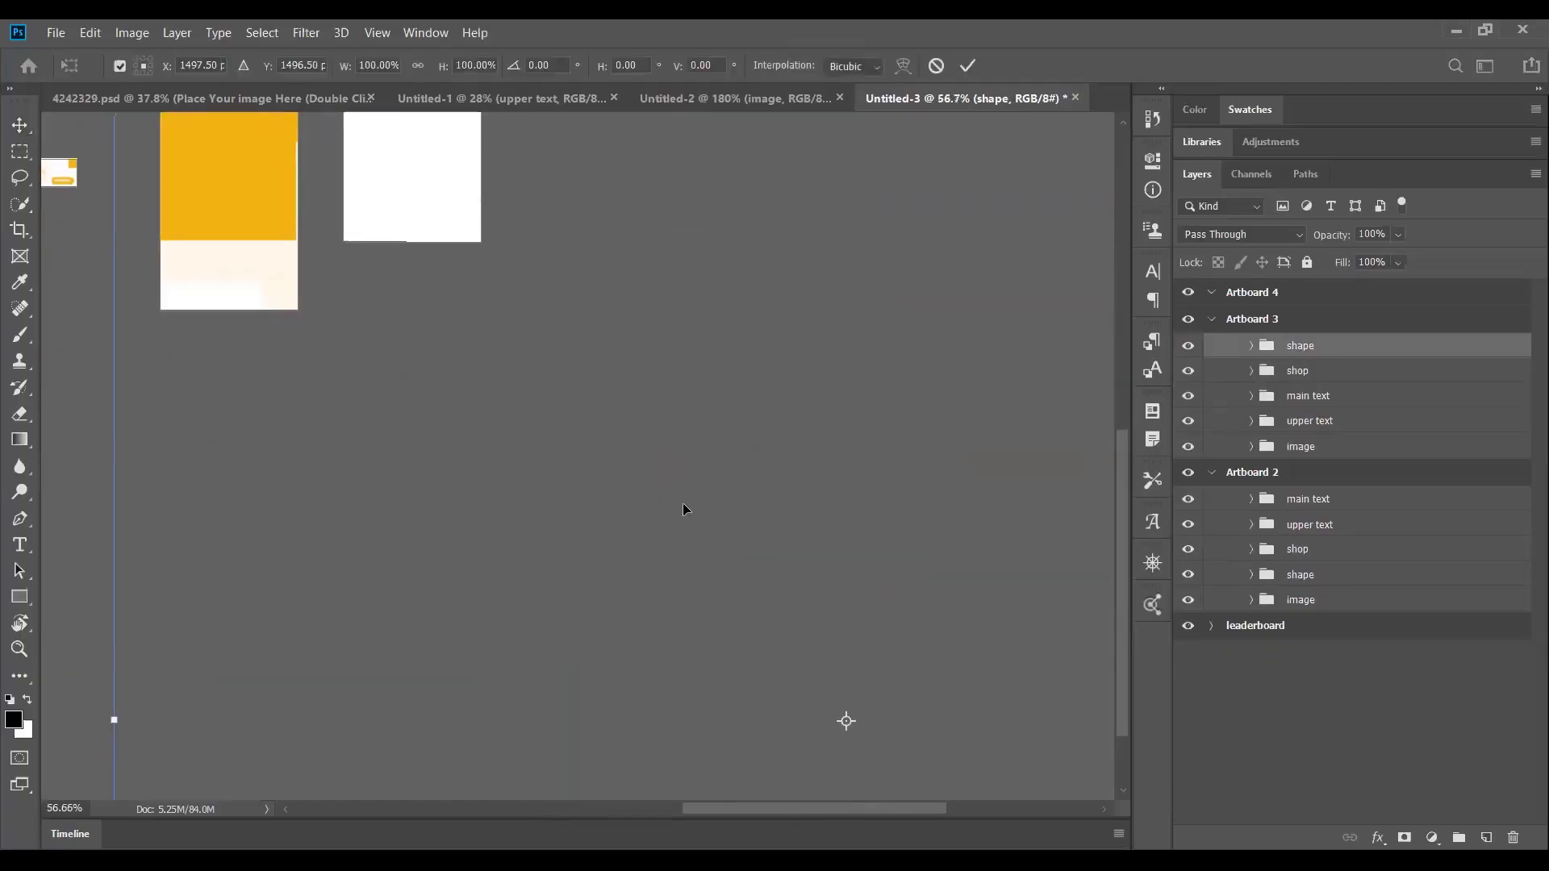
scroll(683, 510, "down", 2)
scroll(682, 505, "down", 3)
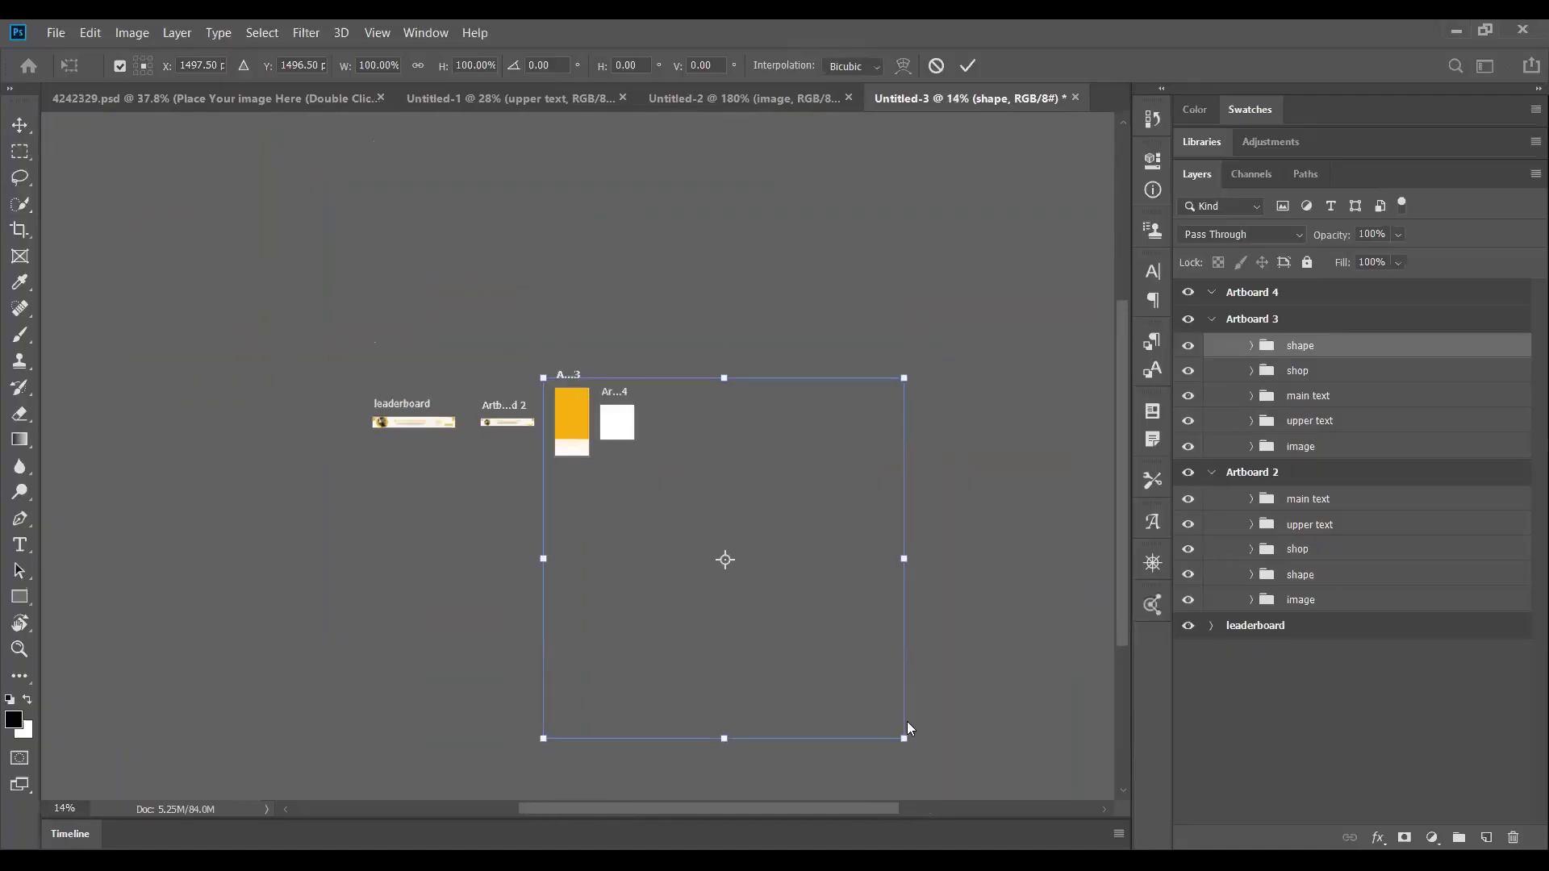
left_click_drag(904, 739, 555, 463)
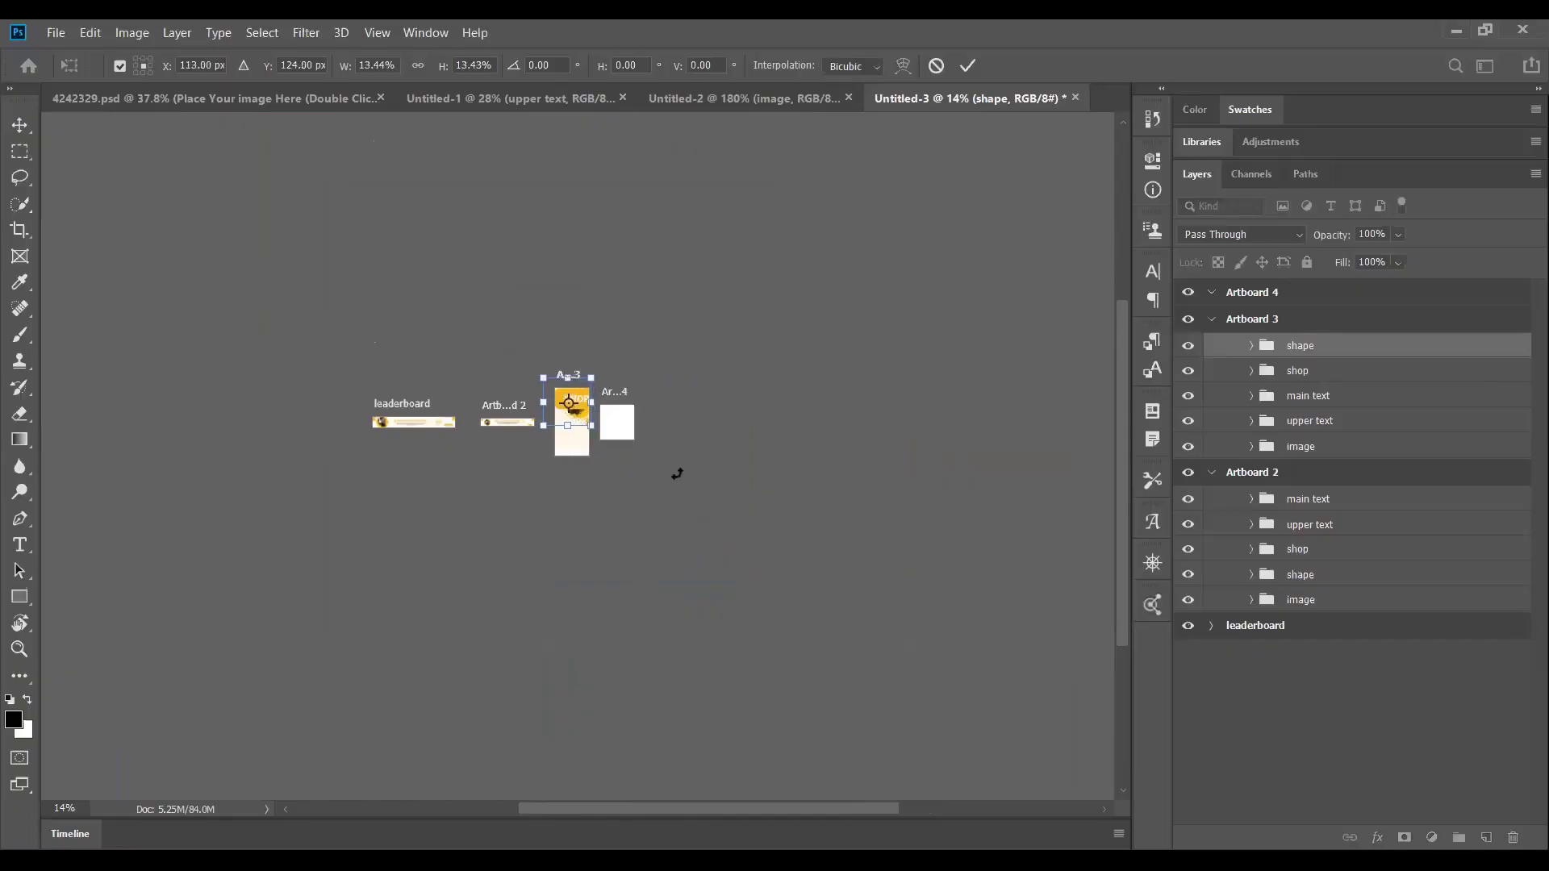
key("Return")
key("ctrl+0")
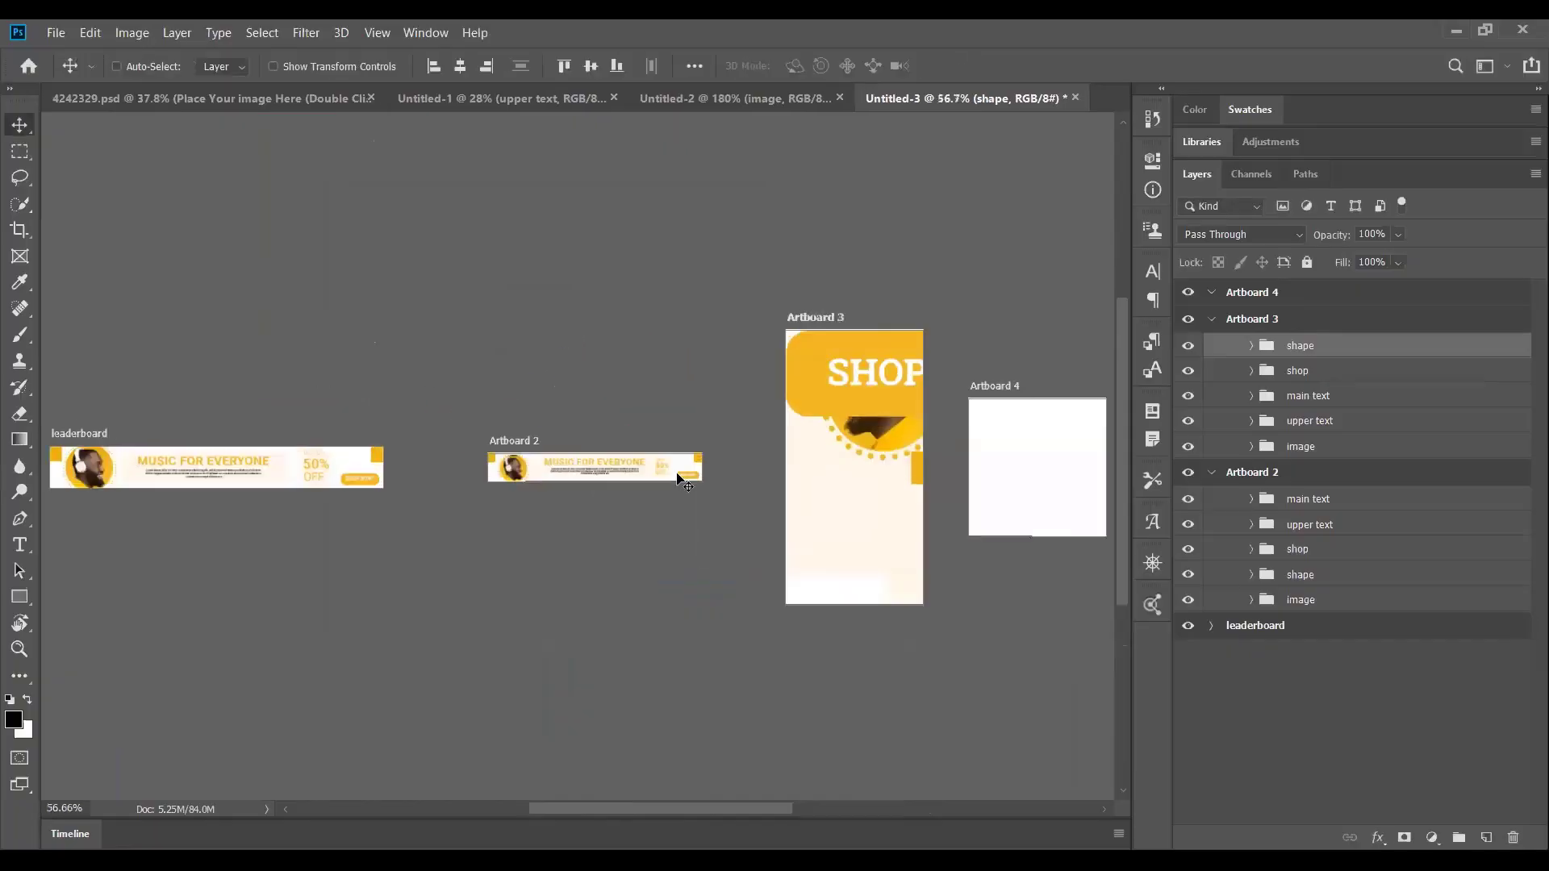
Hide the shape, main text and upper text groups in Artboard 3.
left_click(1189, 345)
left_click(1188, 395)
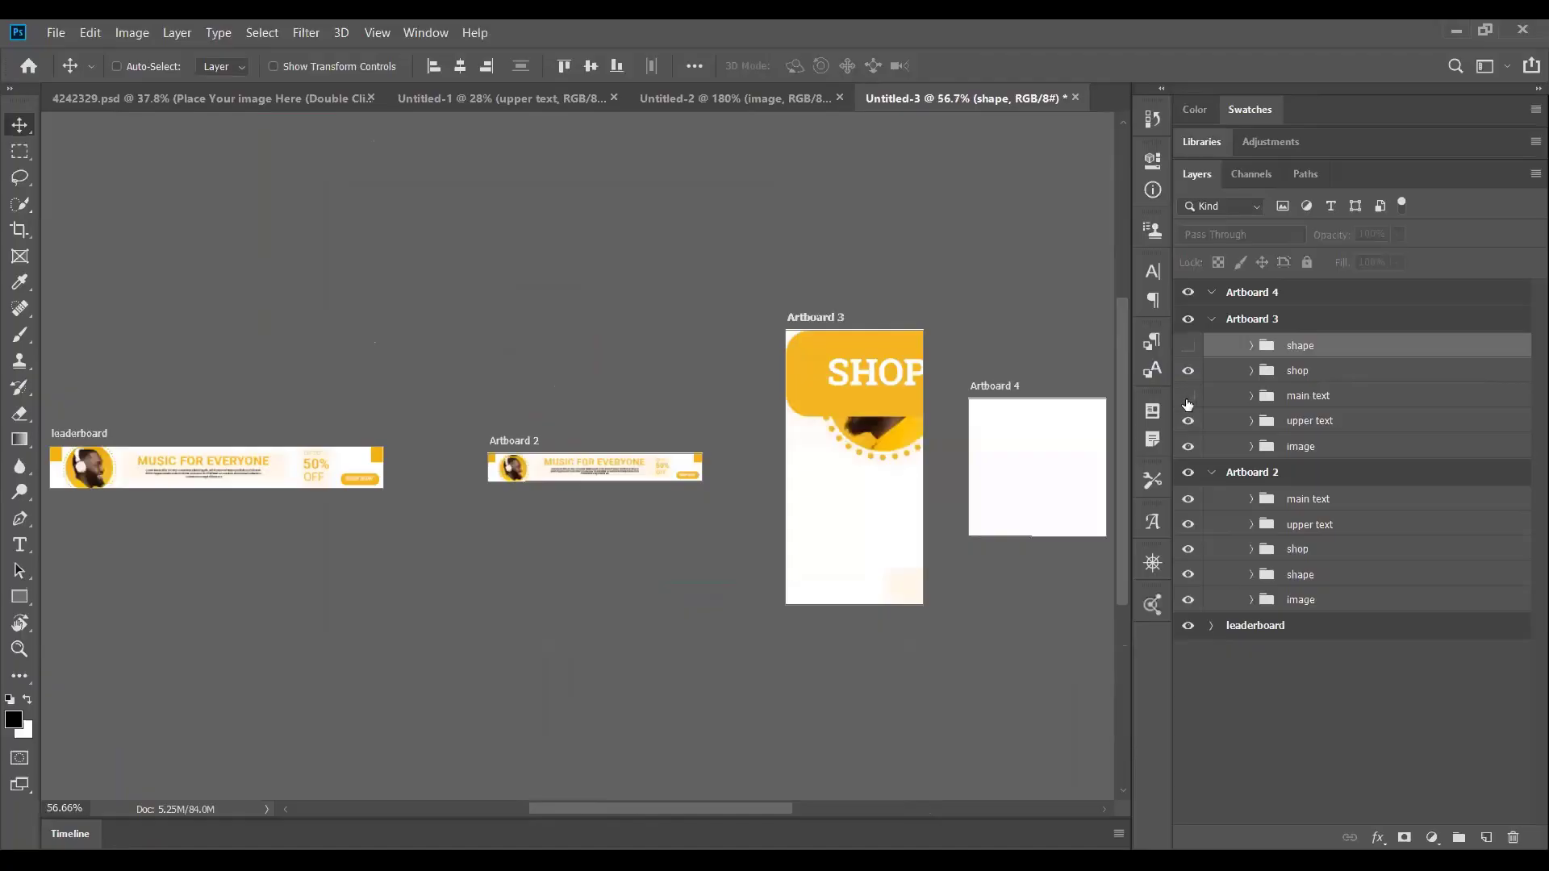
left_click(1188, 421)
Shrink Artboard 3's shop group to a small button, less than 25% of its size, and center it near the artboard's bottom edge.
left_click(1298, 371)
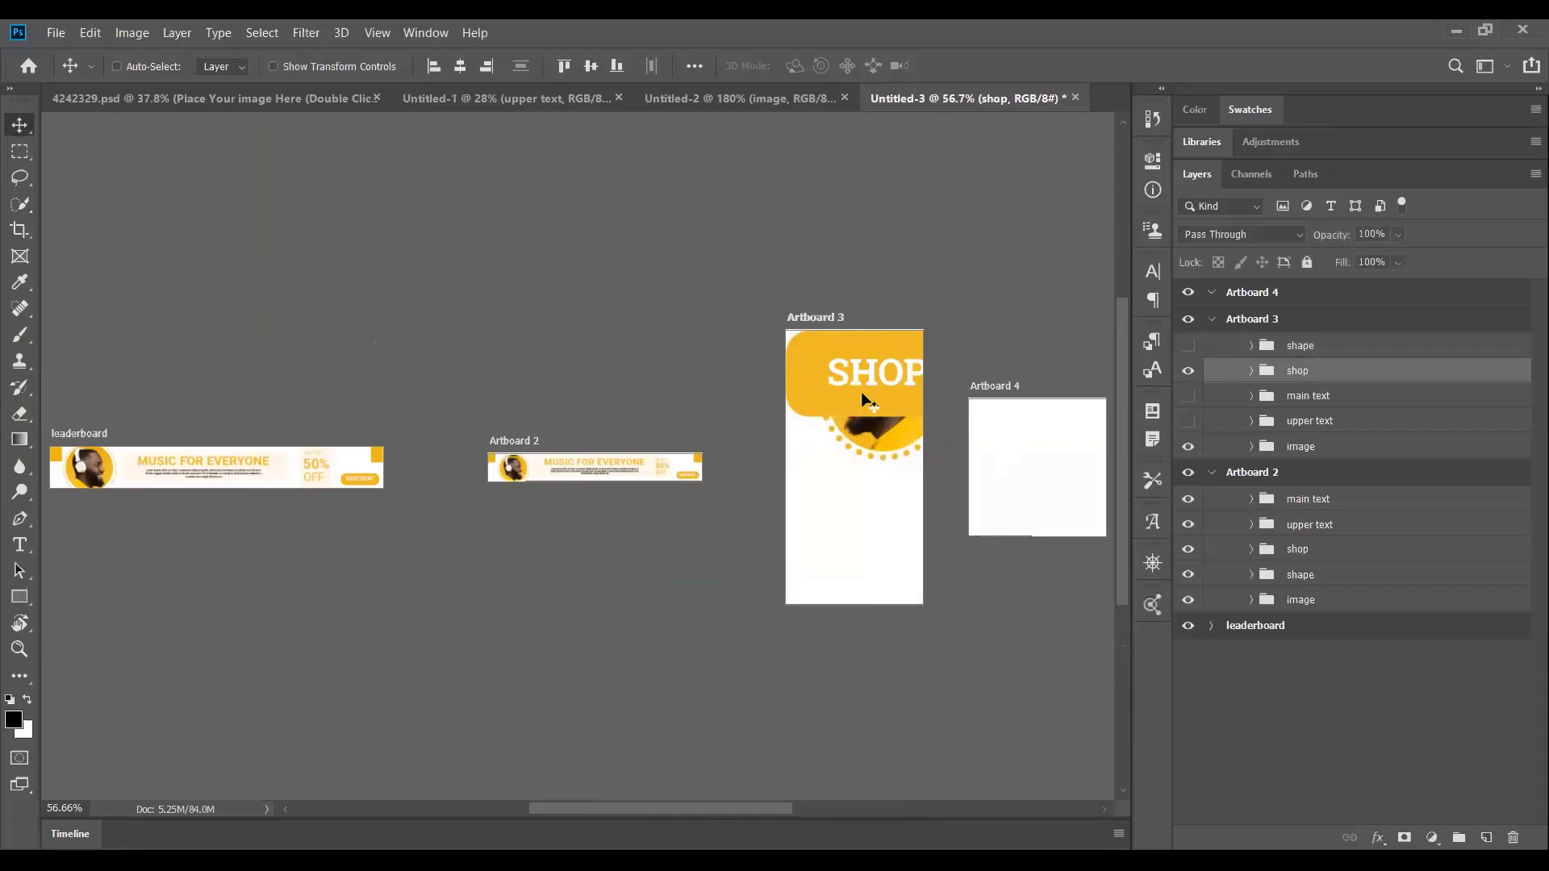
left_click_drag(863, 406, 816, 568)
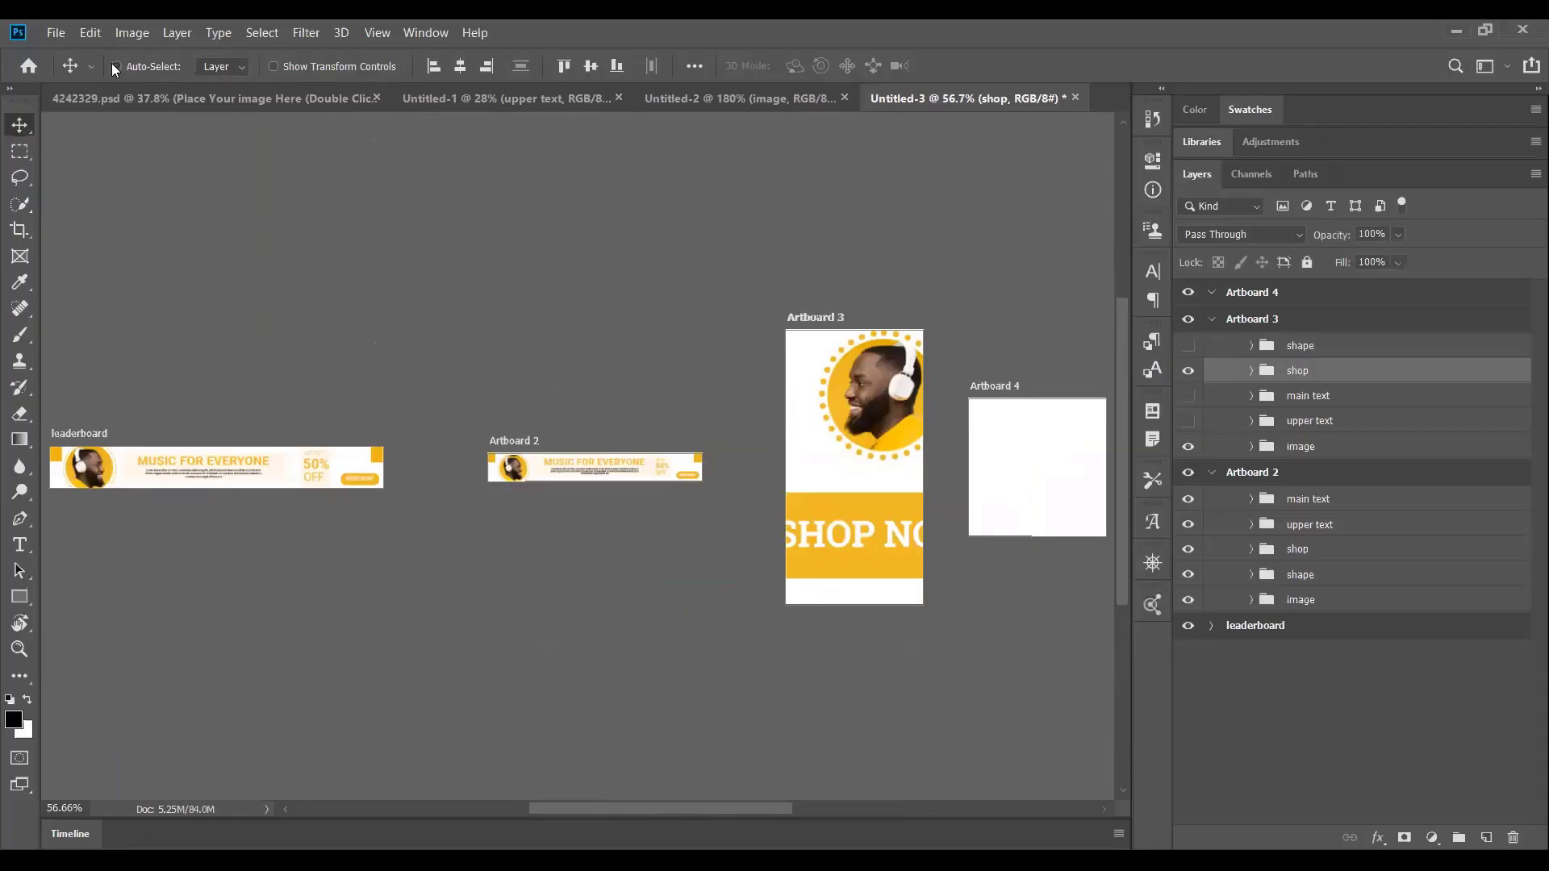
left_click_drag(855, 520, 855, 507)
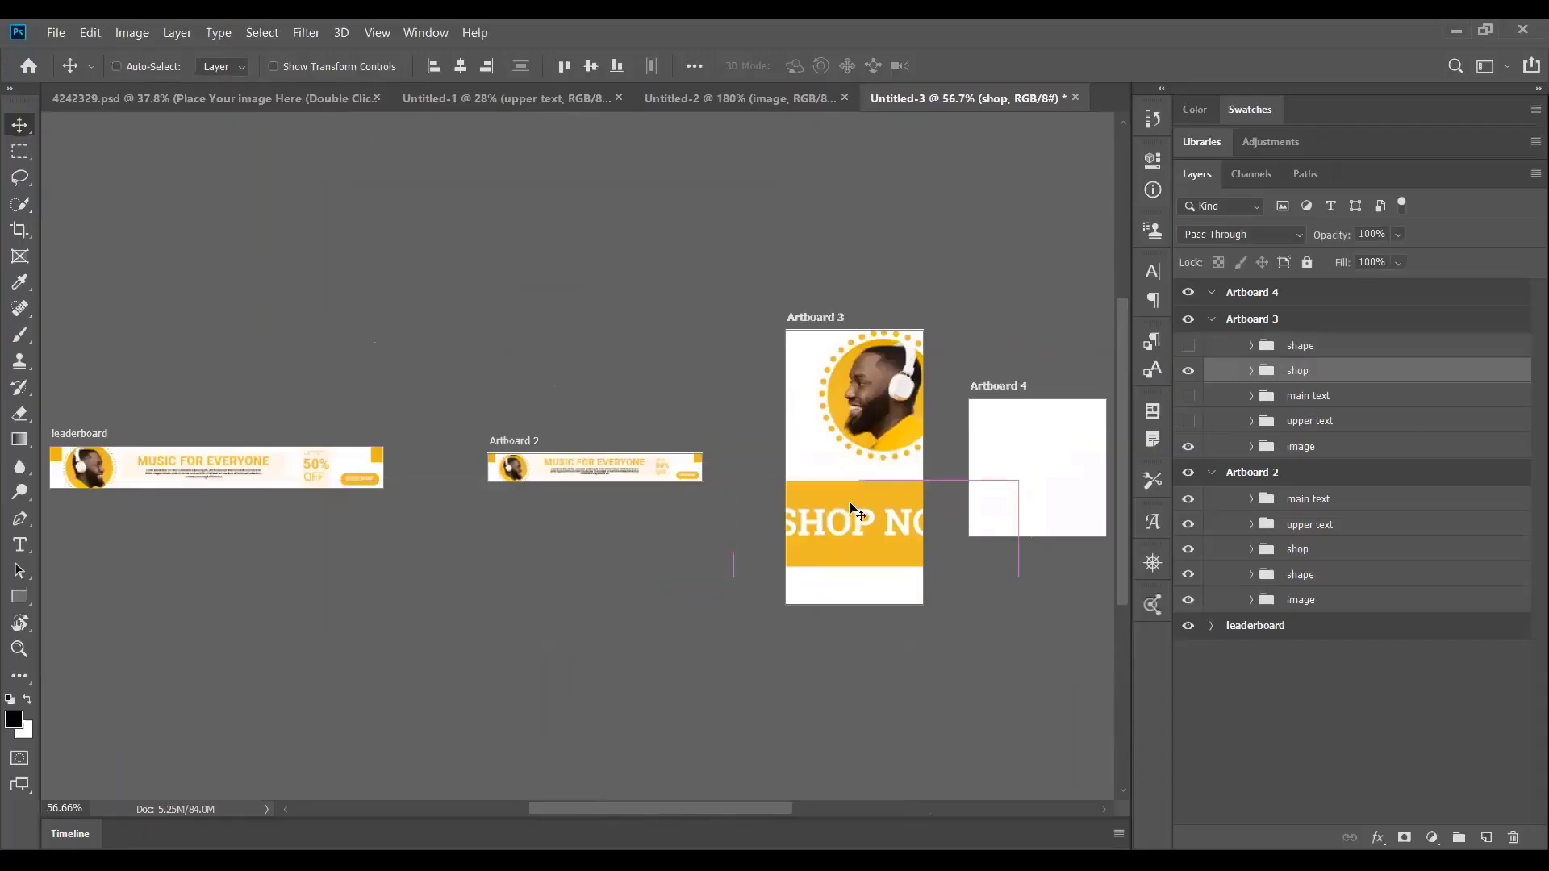
key("ctrl+t")
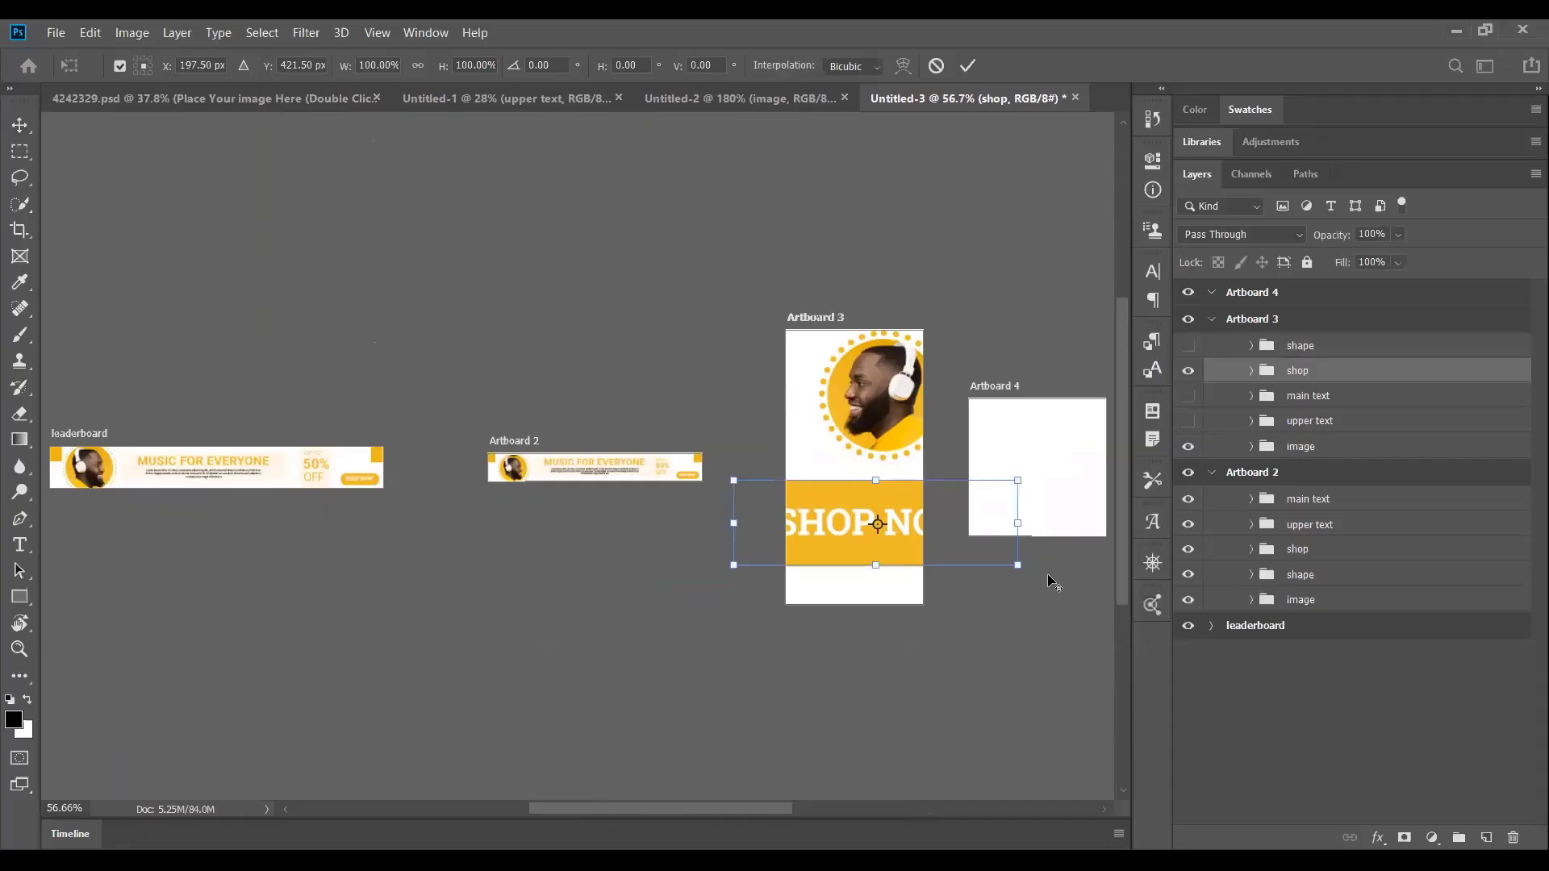
left_click_drag(1017, 564, 895, 551)
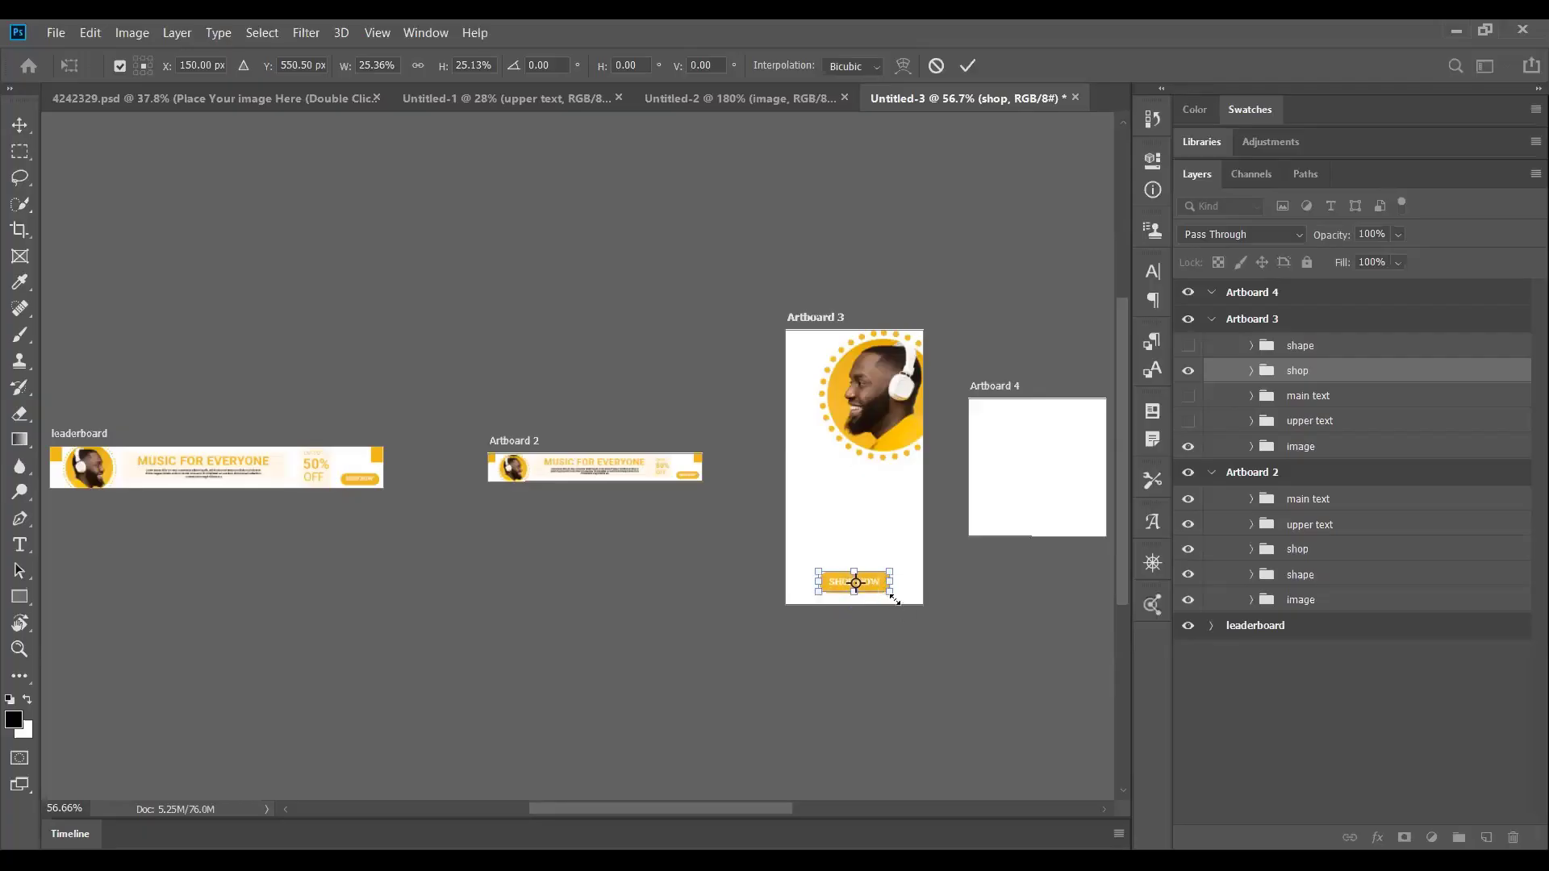
left_click_drag(886, 595, 866, 589)
left_click_drag(869, 592, 869, 592)
key("Return")
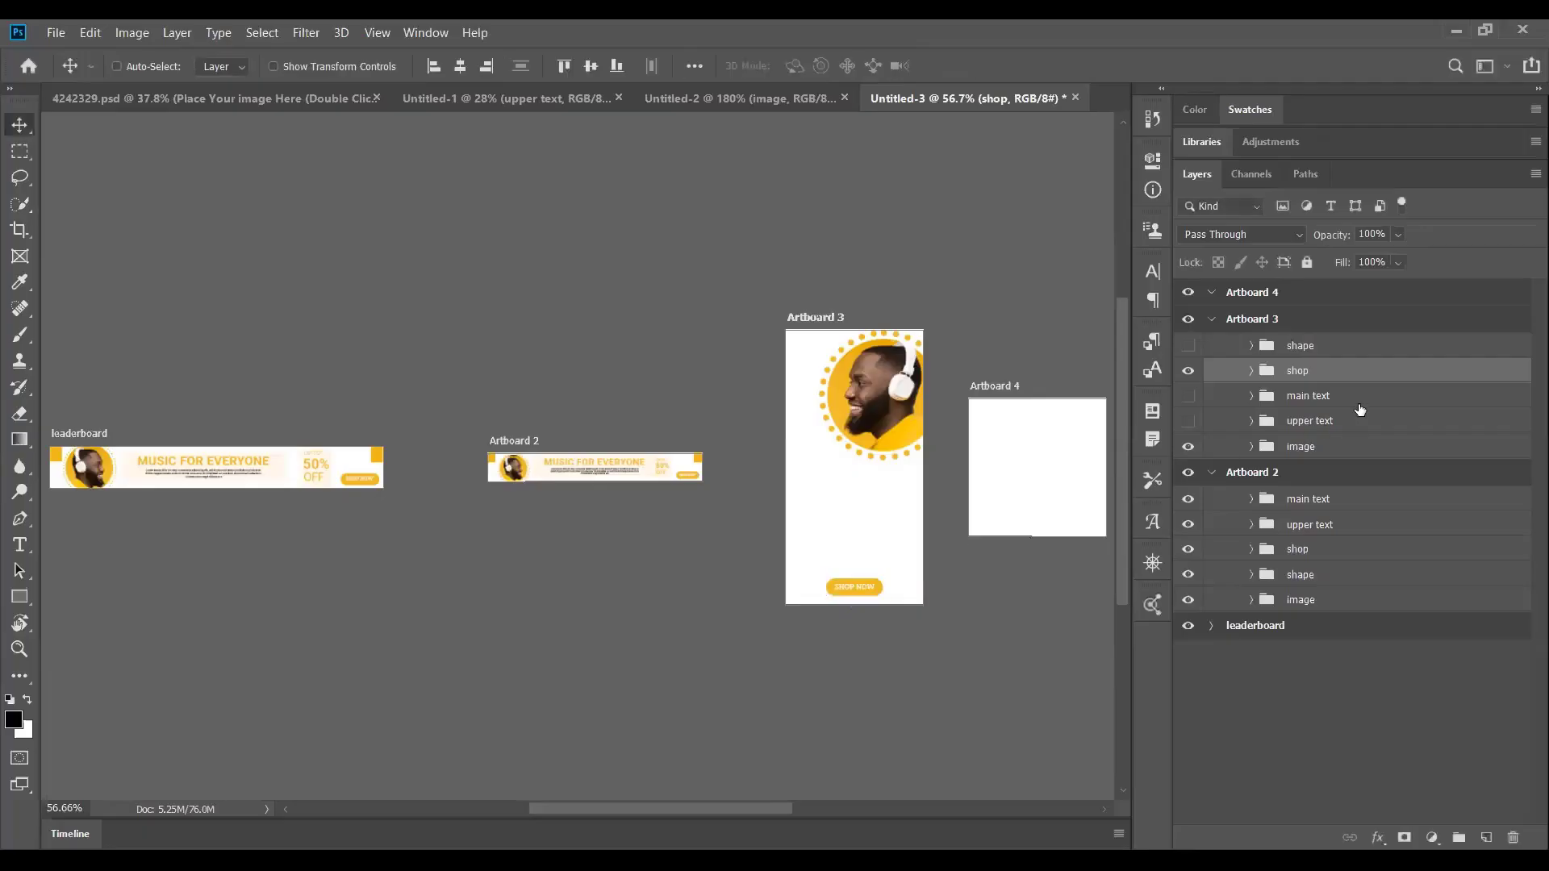
Show Artboard 3's main text group, scale it down to about 10.6%, and place it just above the shop button.
left_click(1324, 396)
left_click(1189, 395)
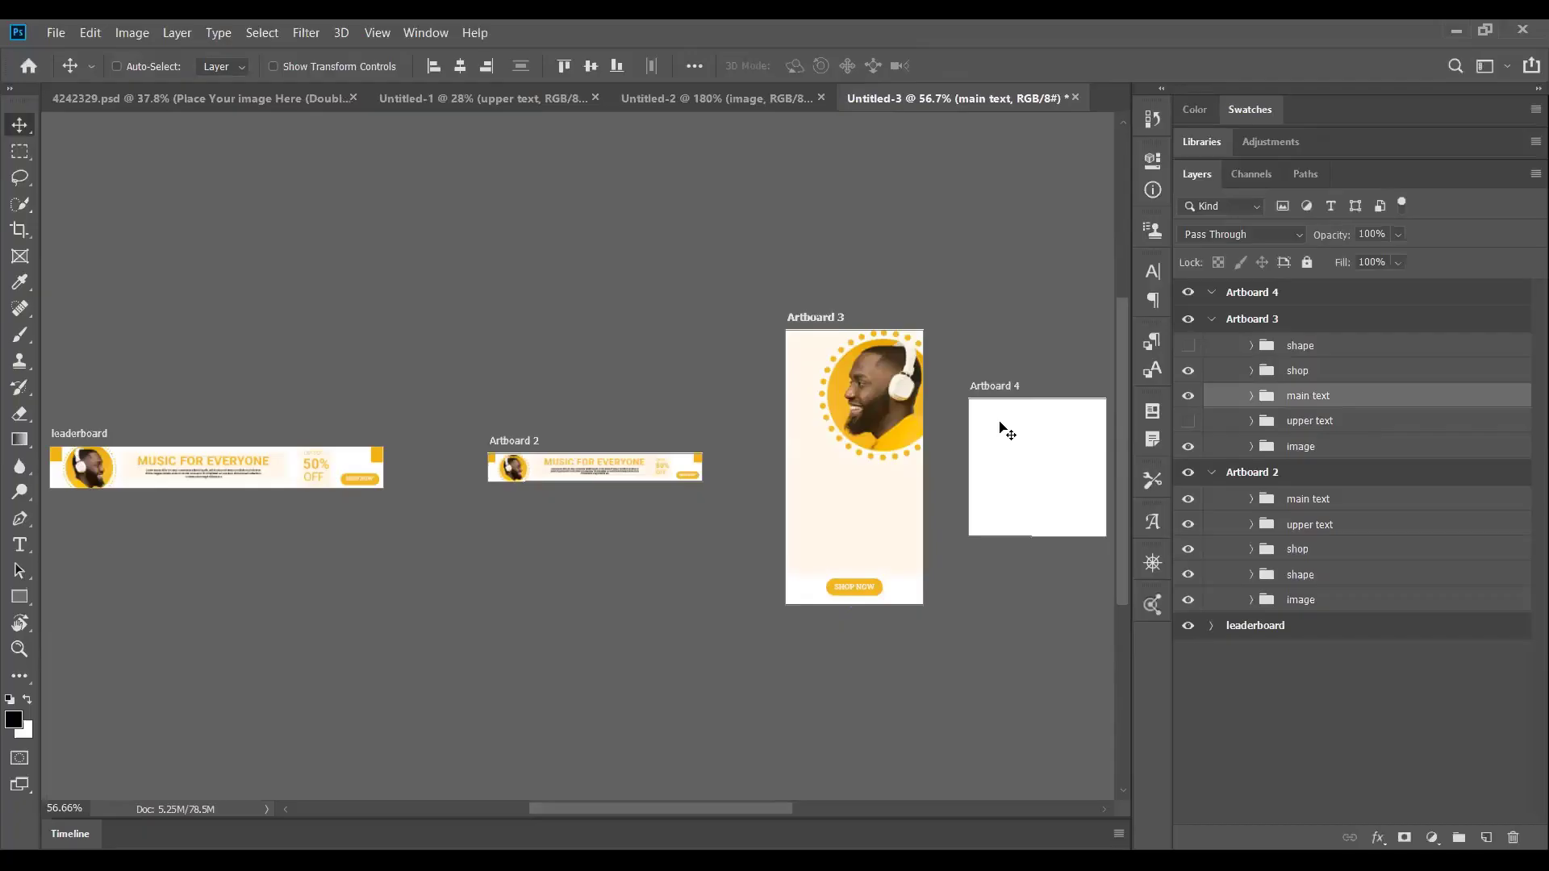
key("ctrl+t")
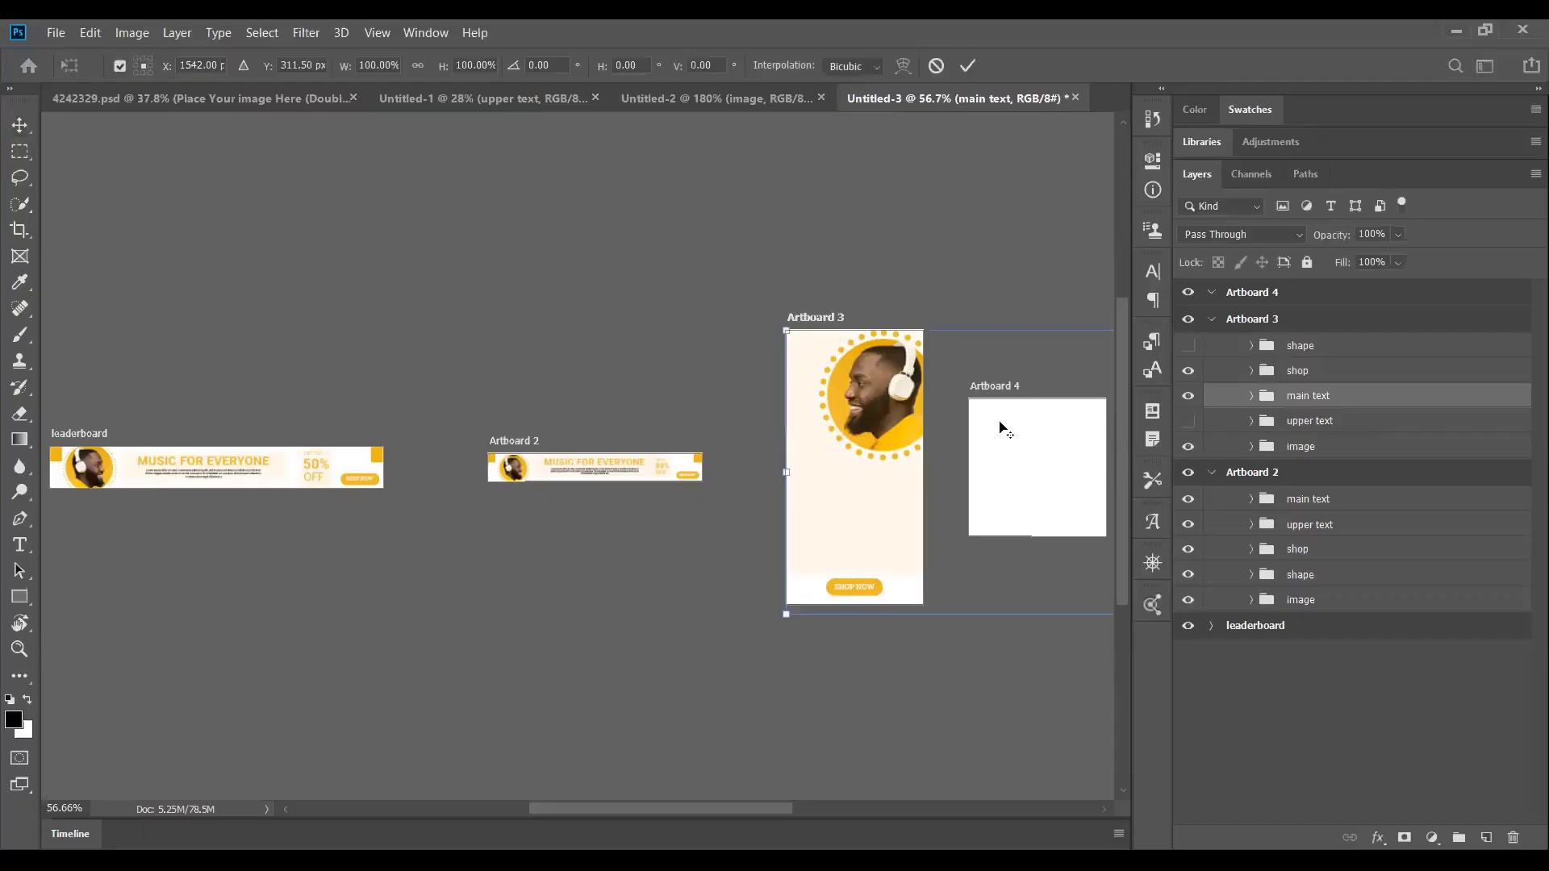
scroll(1000, 422, "down", 3)
left_click_drag(1003, 450, 597, 458)
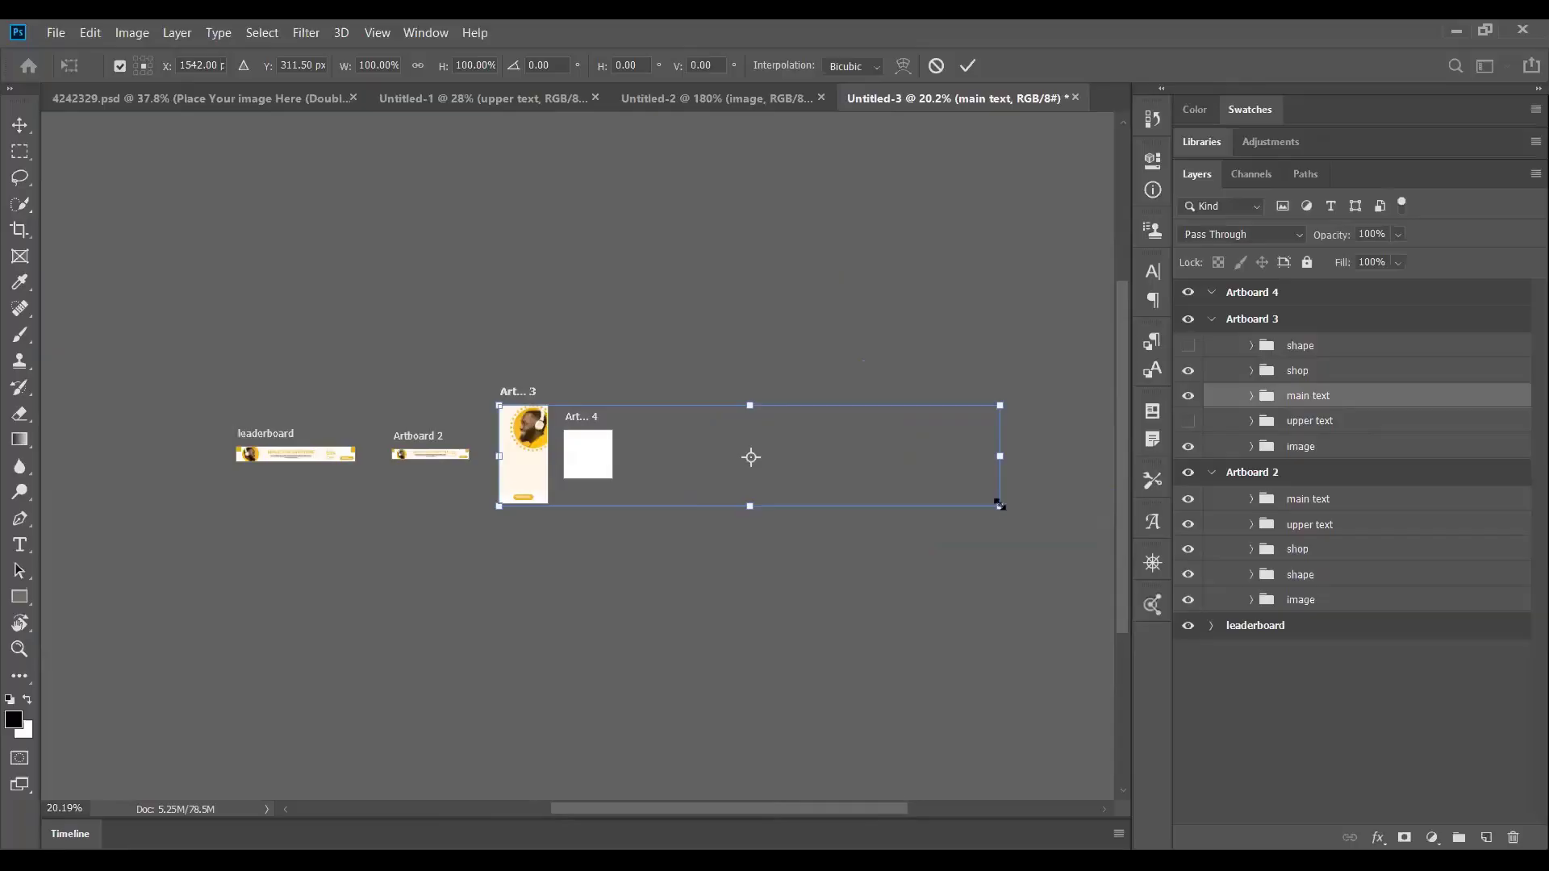
left_click_drag(999, 505, 536, 483)
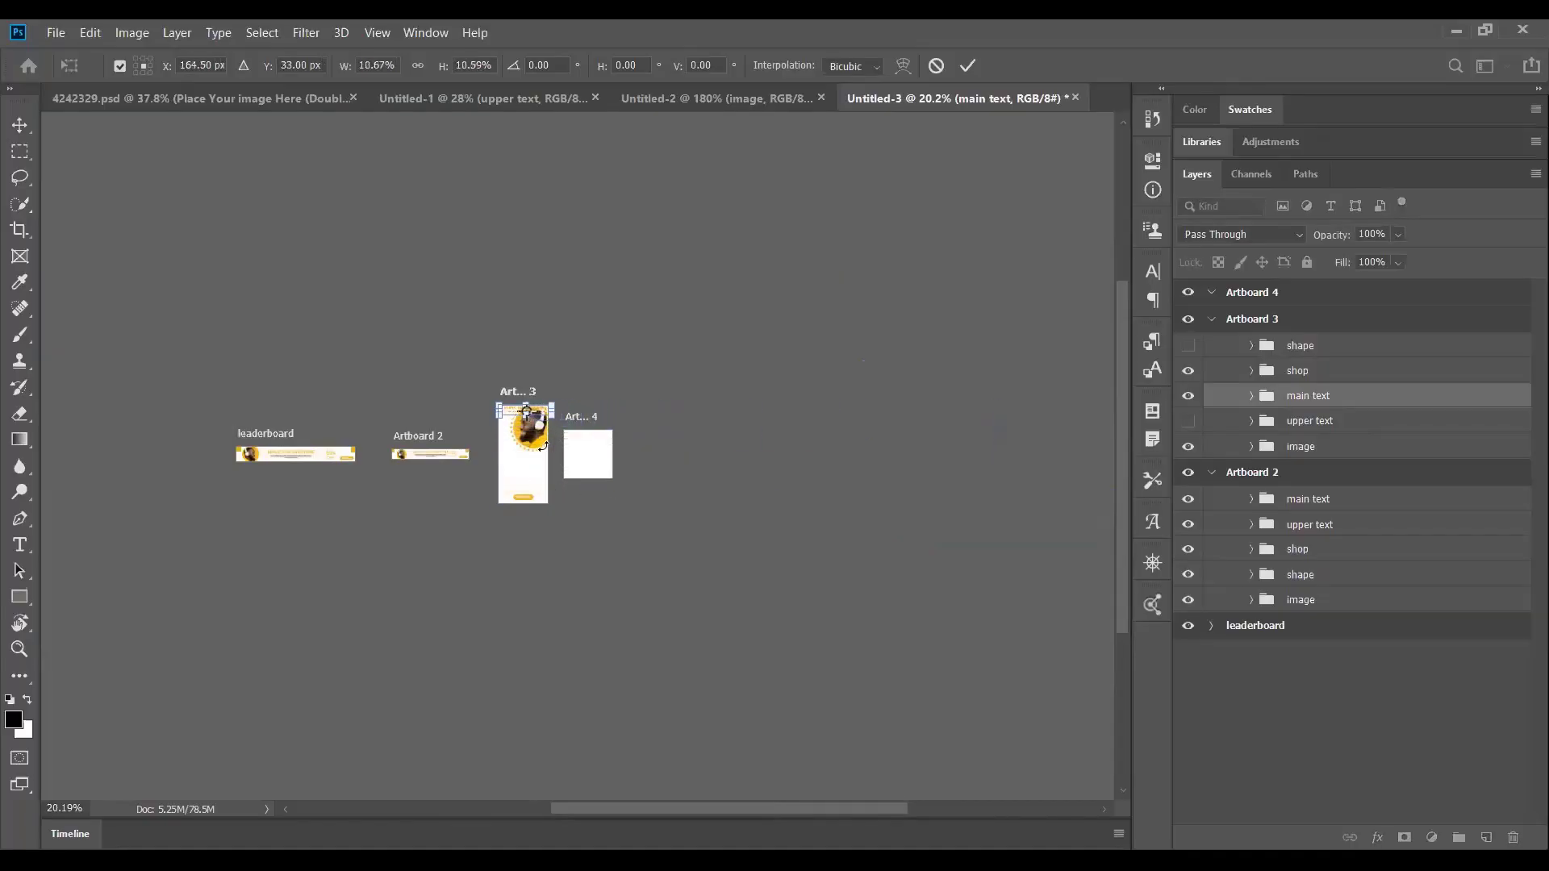
scroll(537, 444, "up", 5)
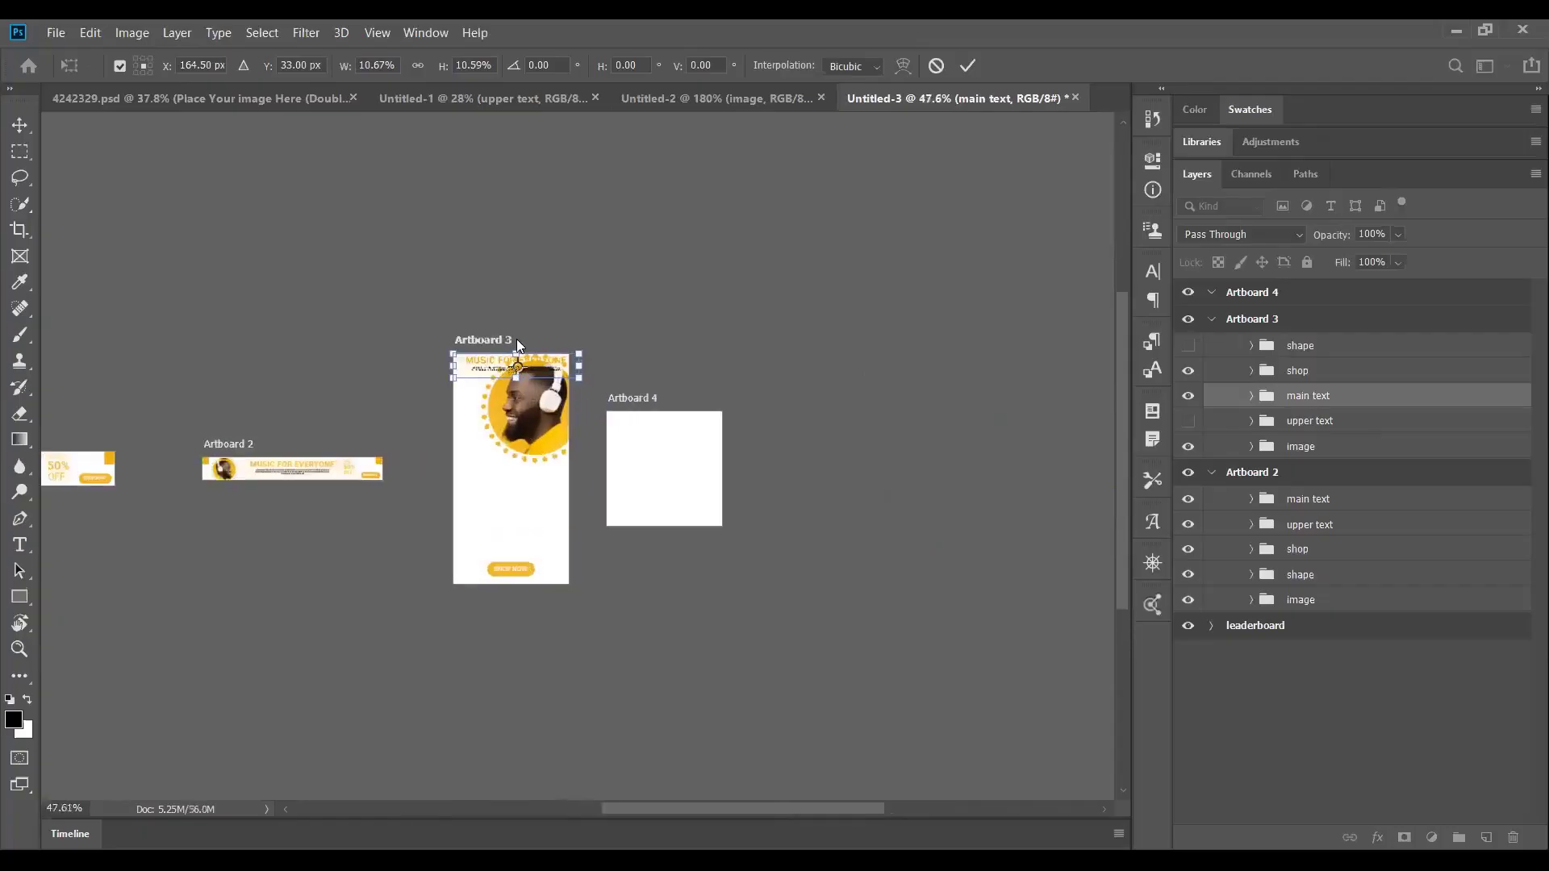
left_click_drag(529, 367, 525, 535)
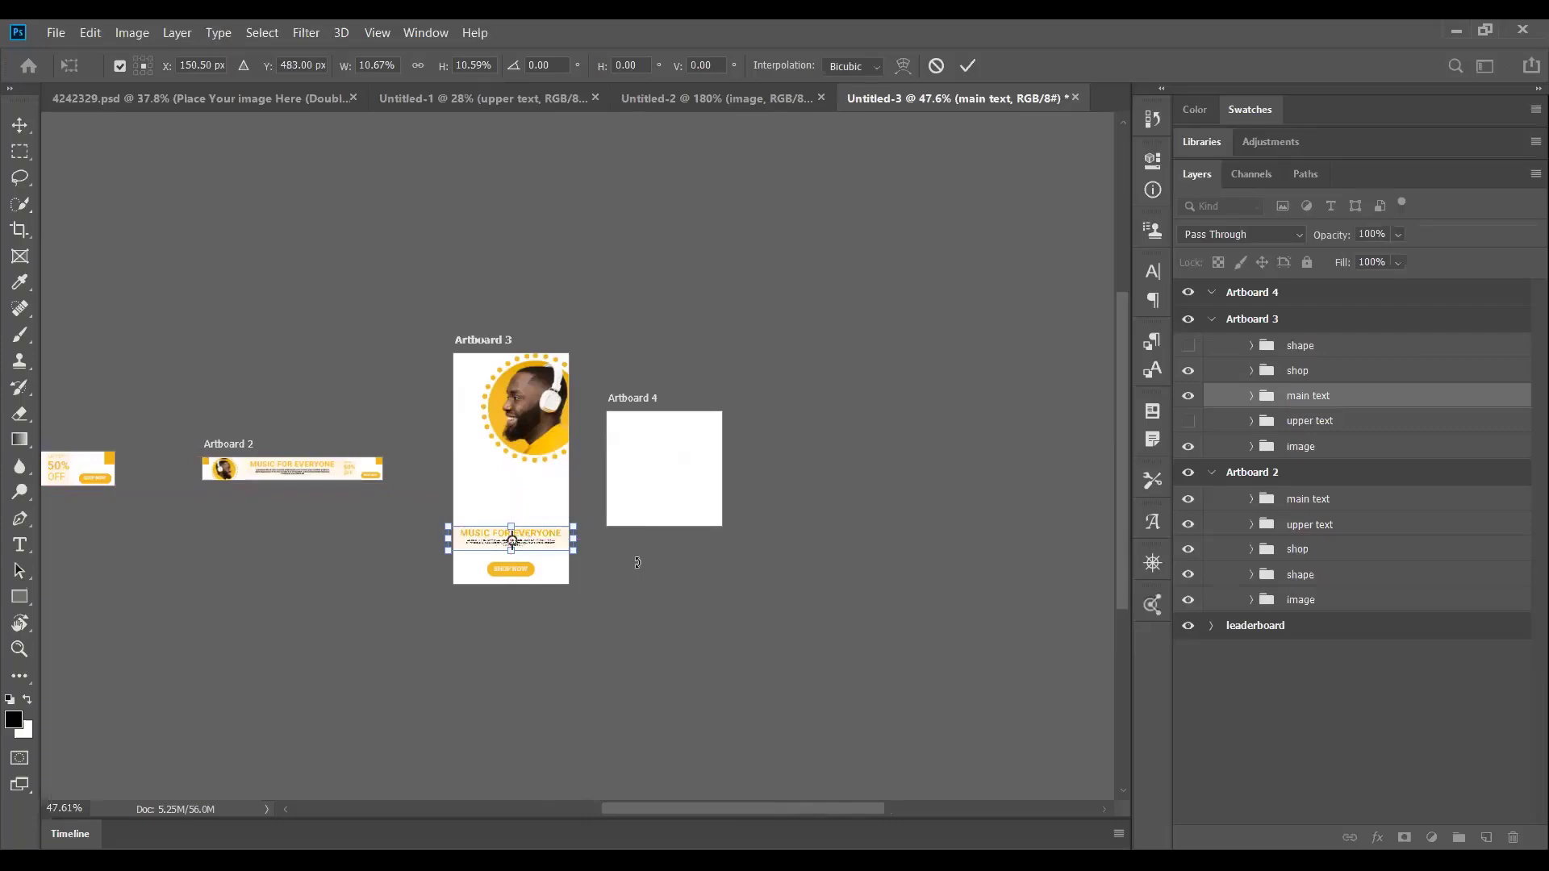
key("Return")
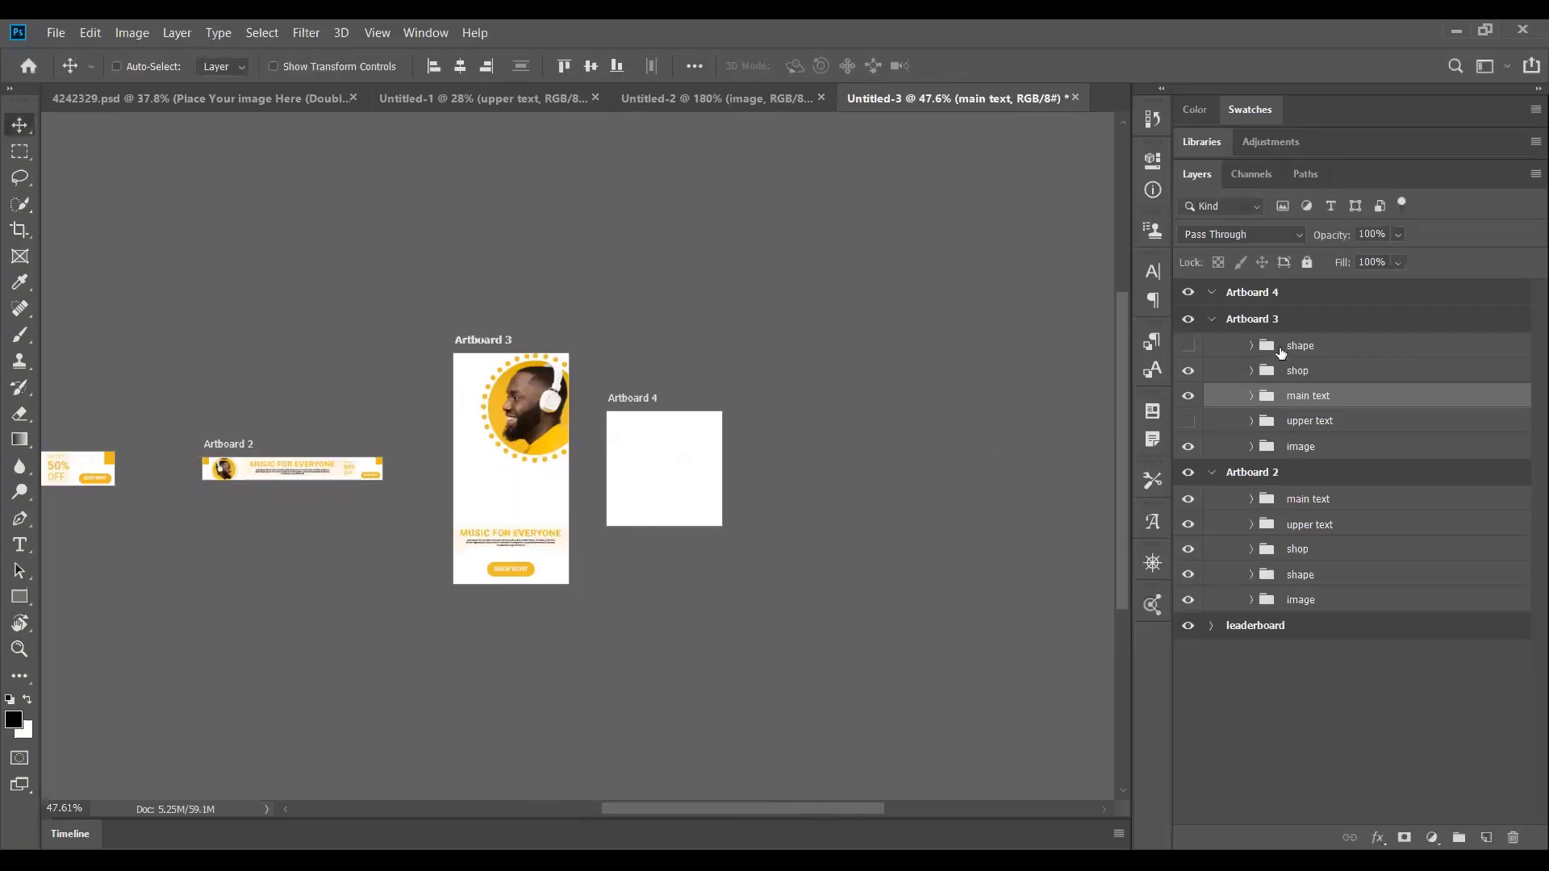
Show Artboard 3's upper text group, scale it to about 12.8%, and center it between the portrait and the main text.
left_click(1281, 352)
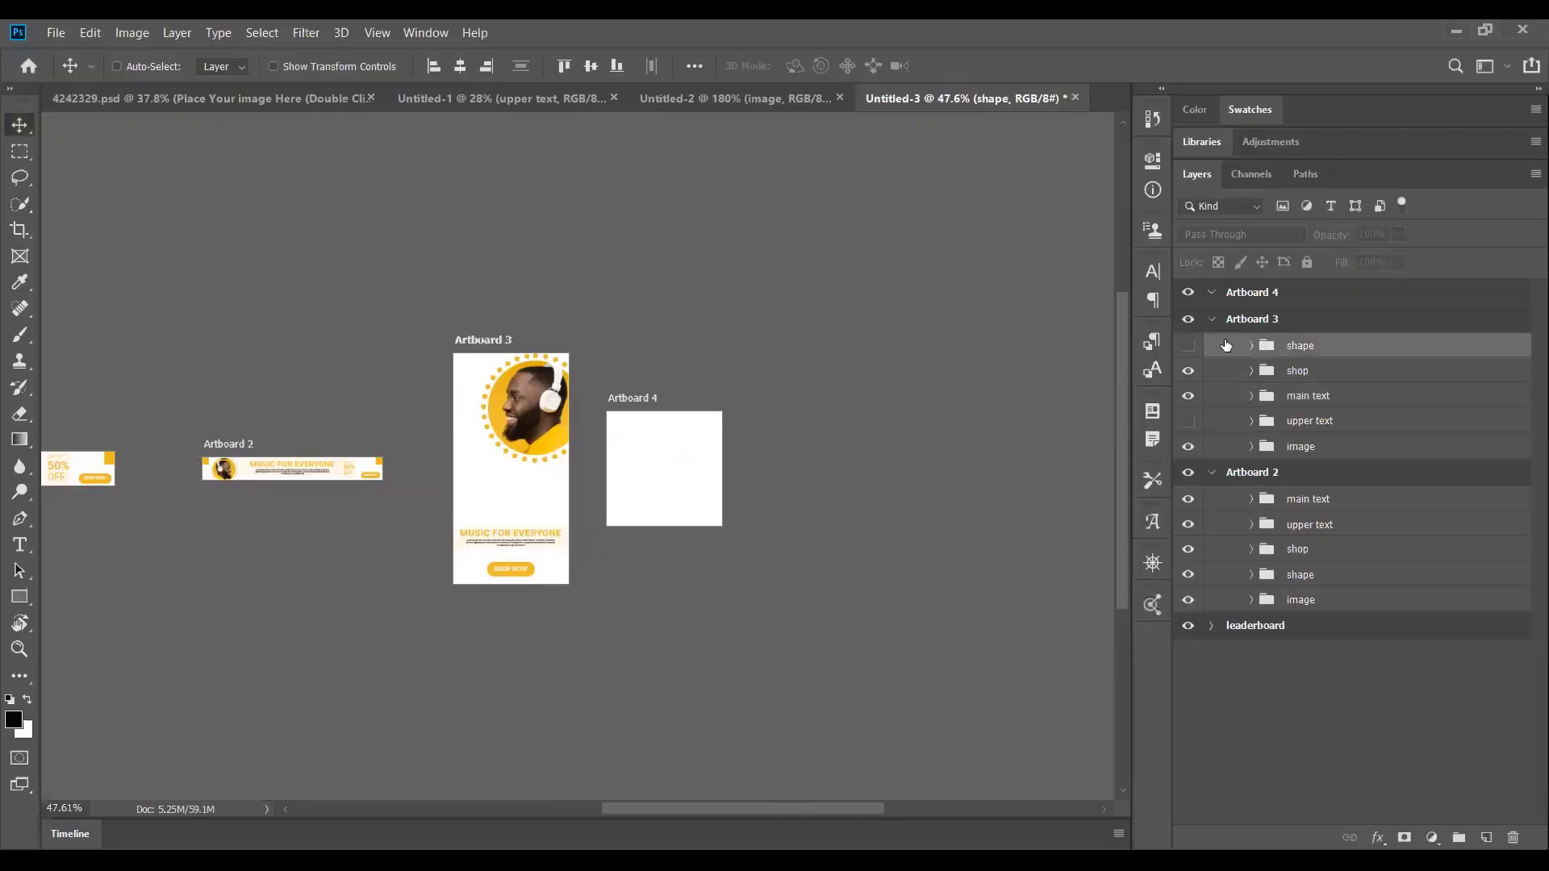
left_click(1313, 425)
left_click(1188, 420)
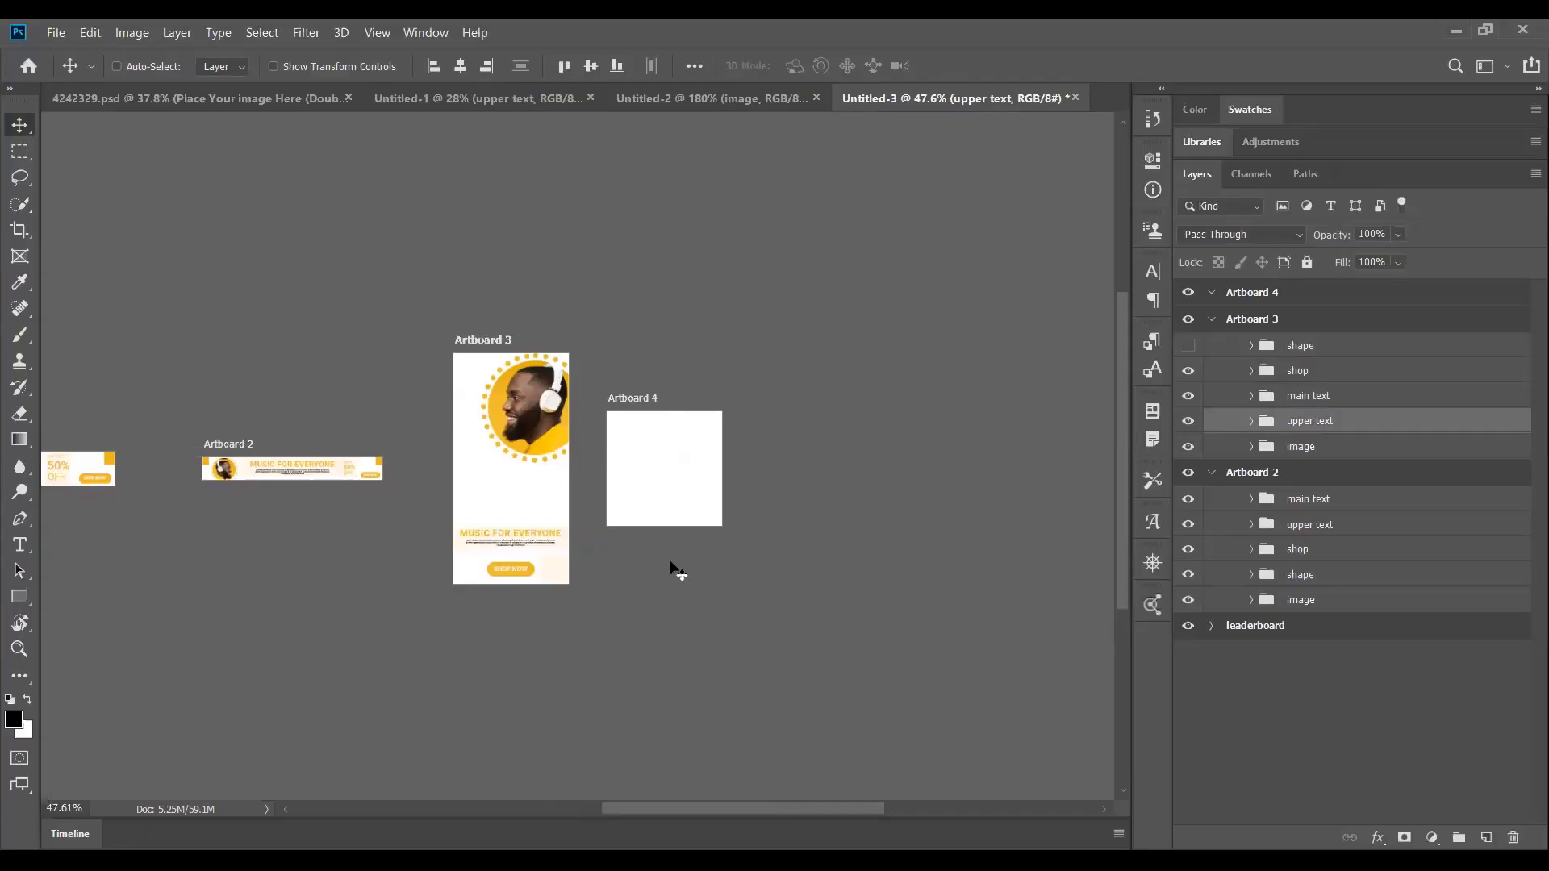
key("ctrl+t")
left_click_drag(692, 622, 539, 454)
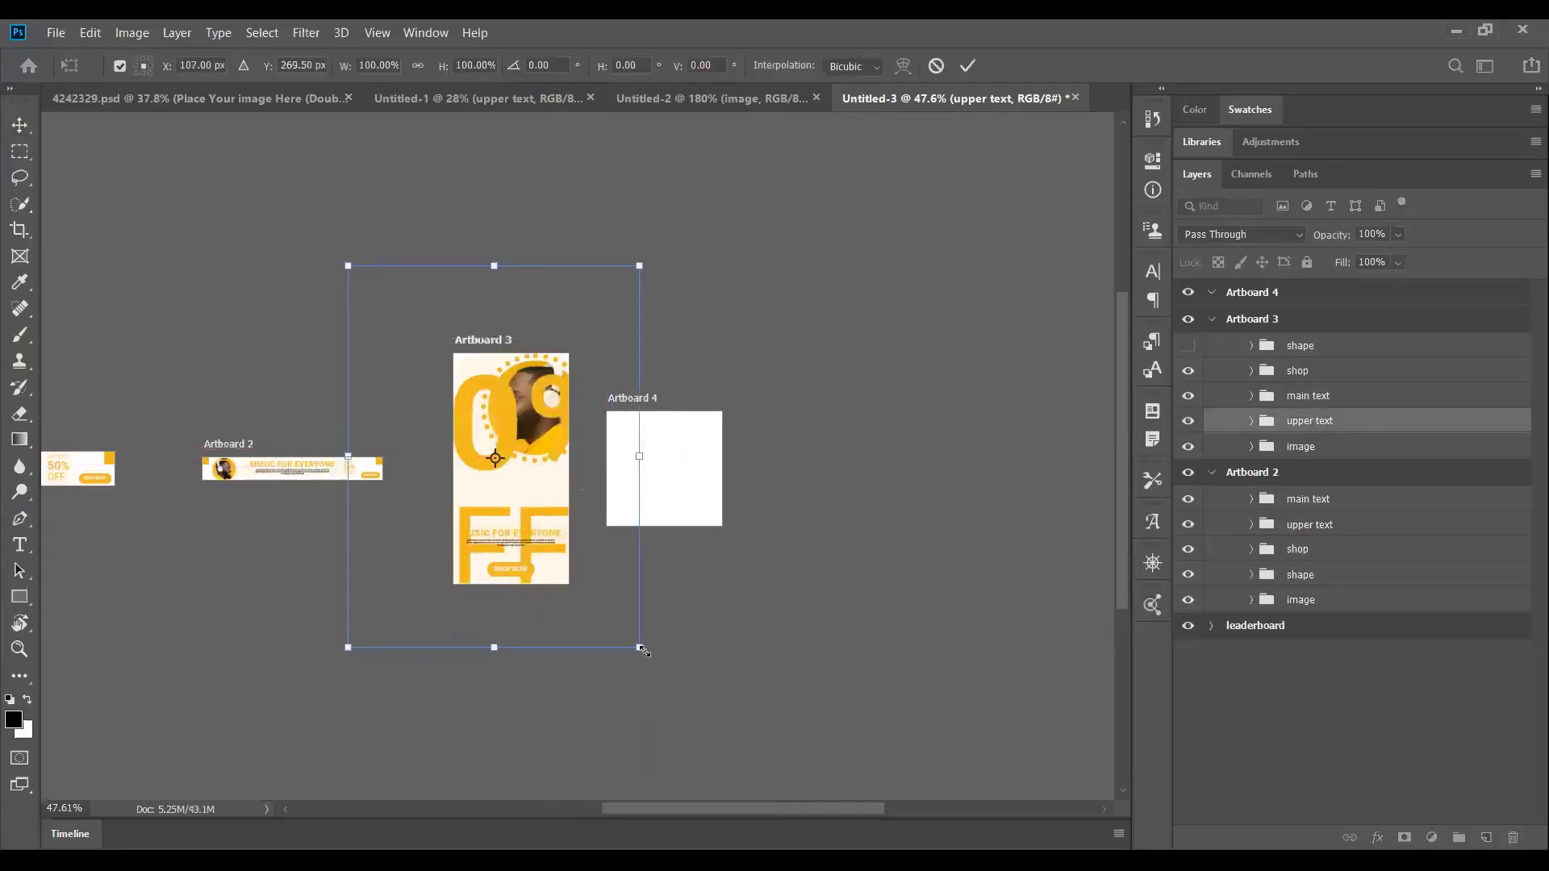
left_click_drag(639, 647, 520, 515)
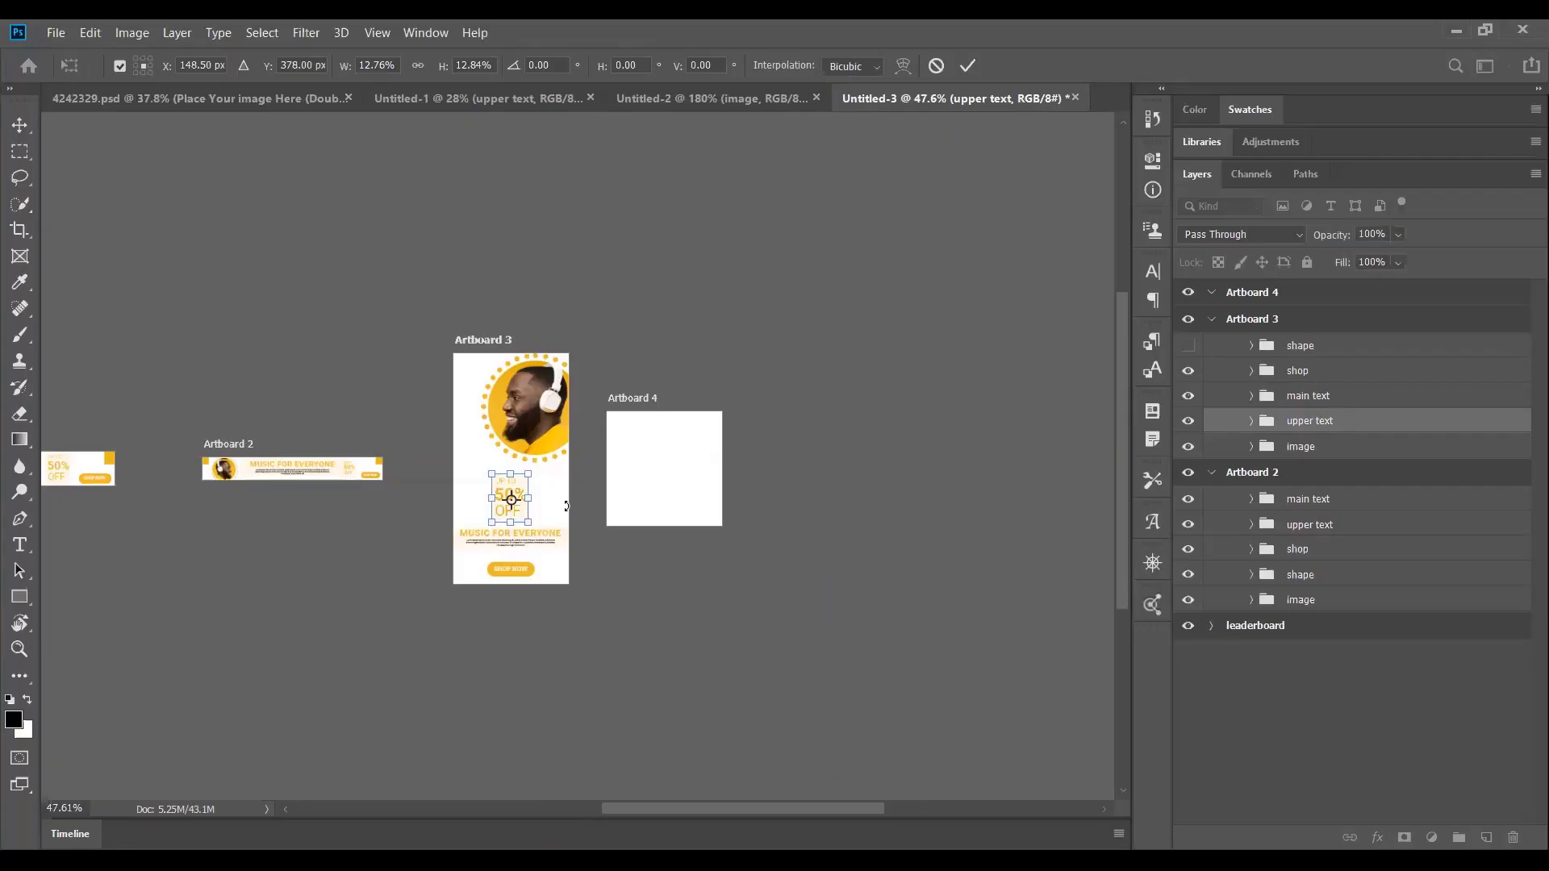
key("Return")
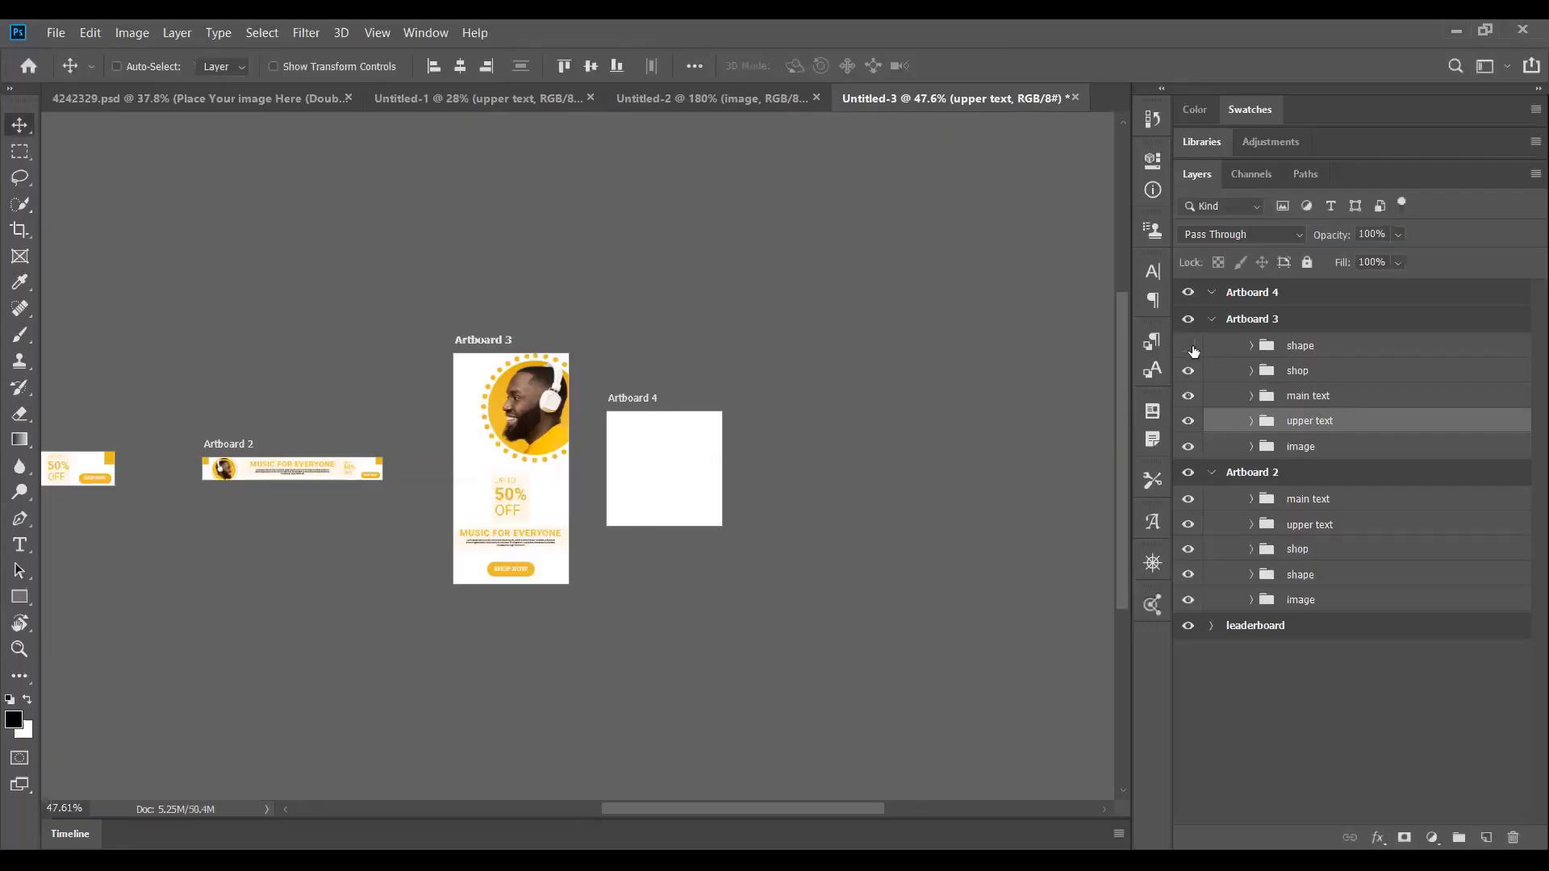
Show Artboard 3's shape group and move it so its first square sits in the artboard's upper-left corner.
left_click(1188, 345)
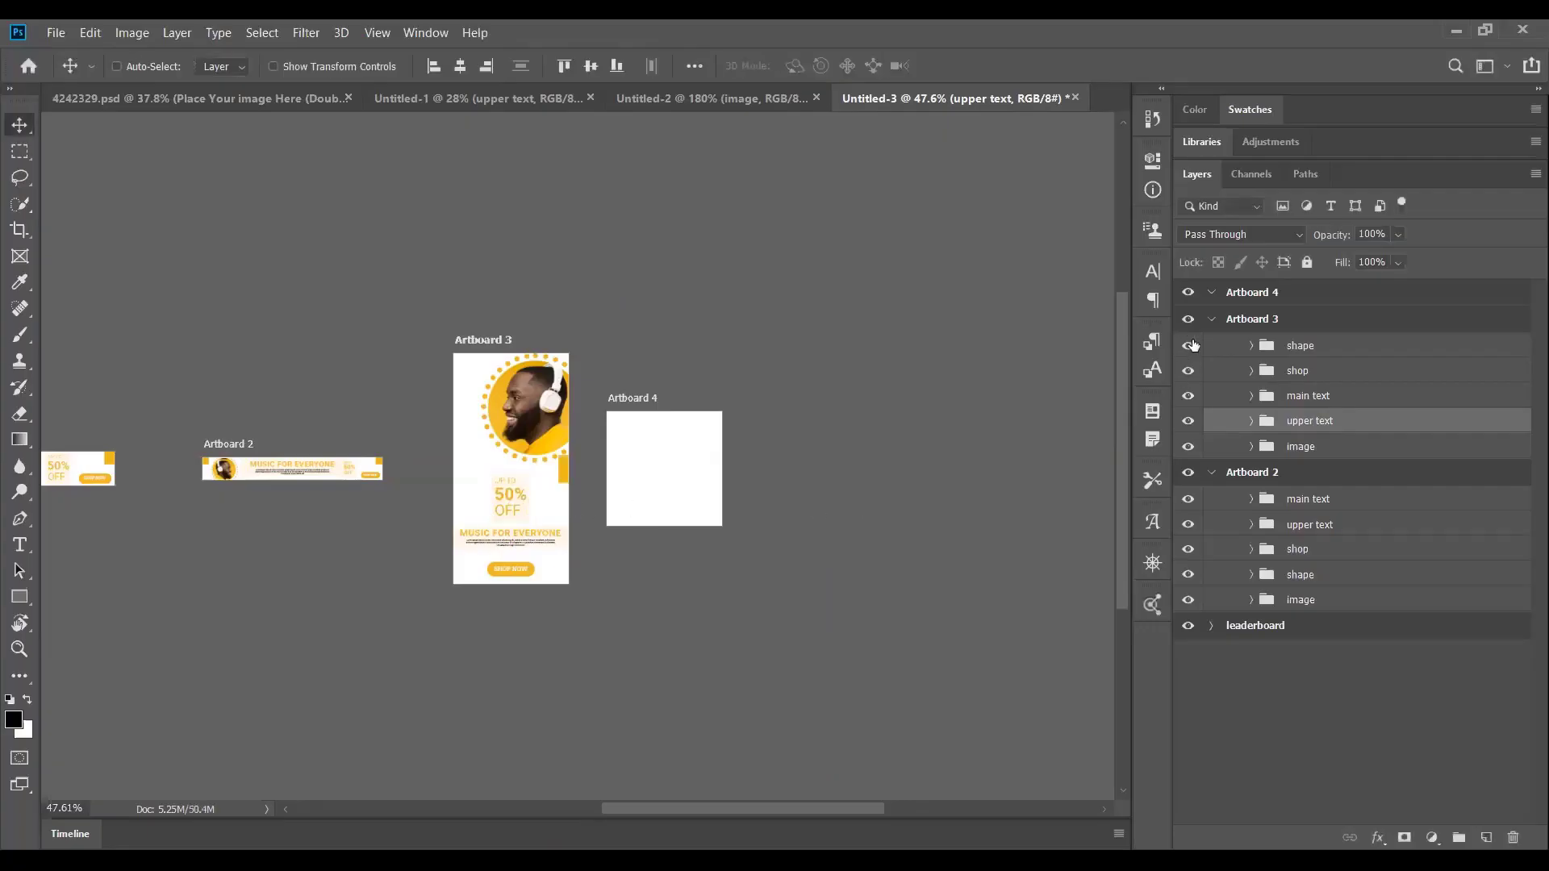
key("shift+v")
left_click(545, 476)
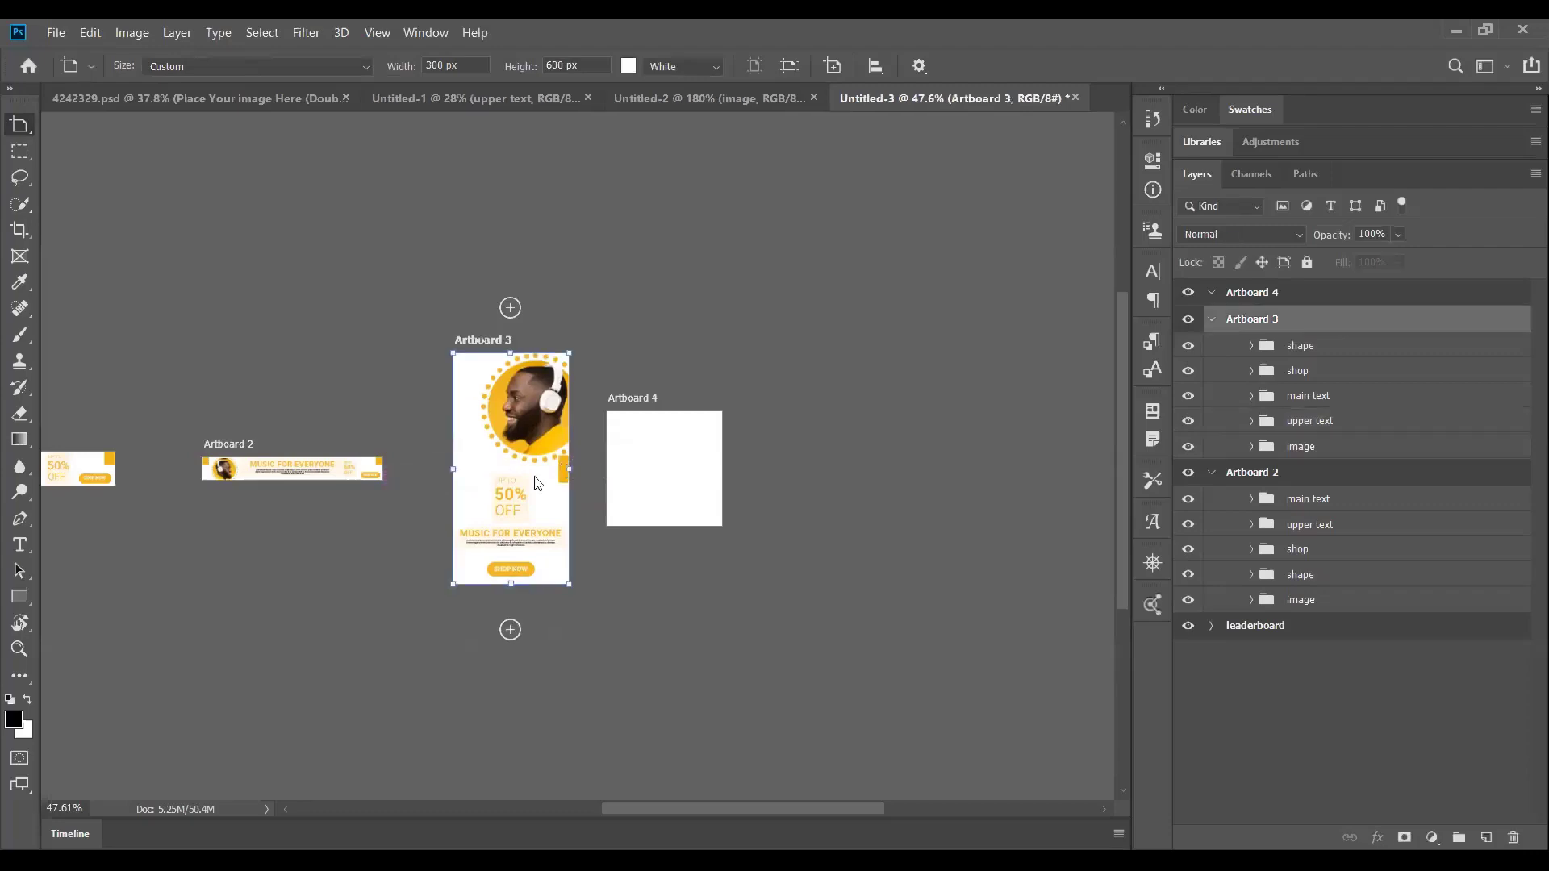
left_click(1253, 345)
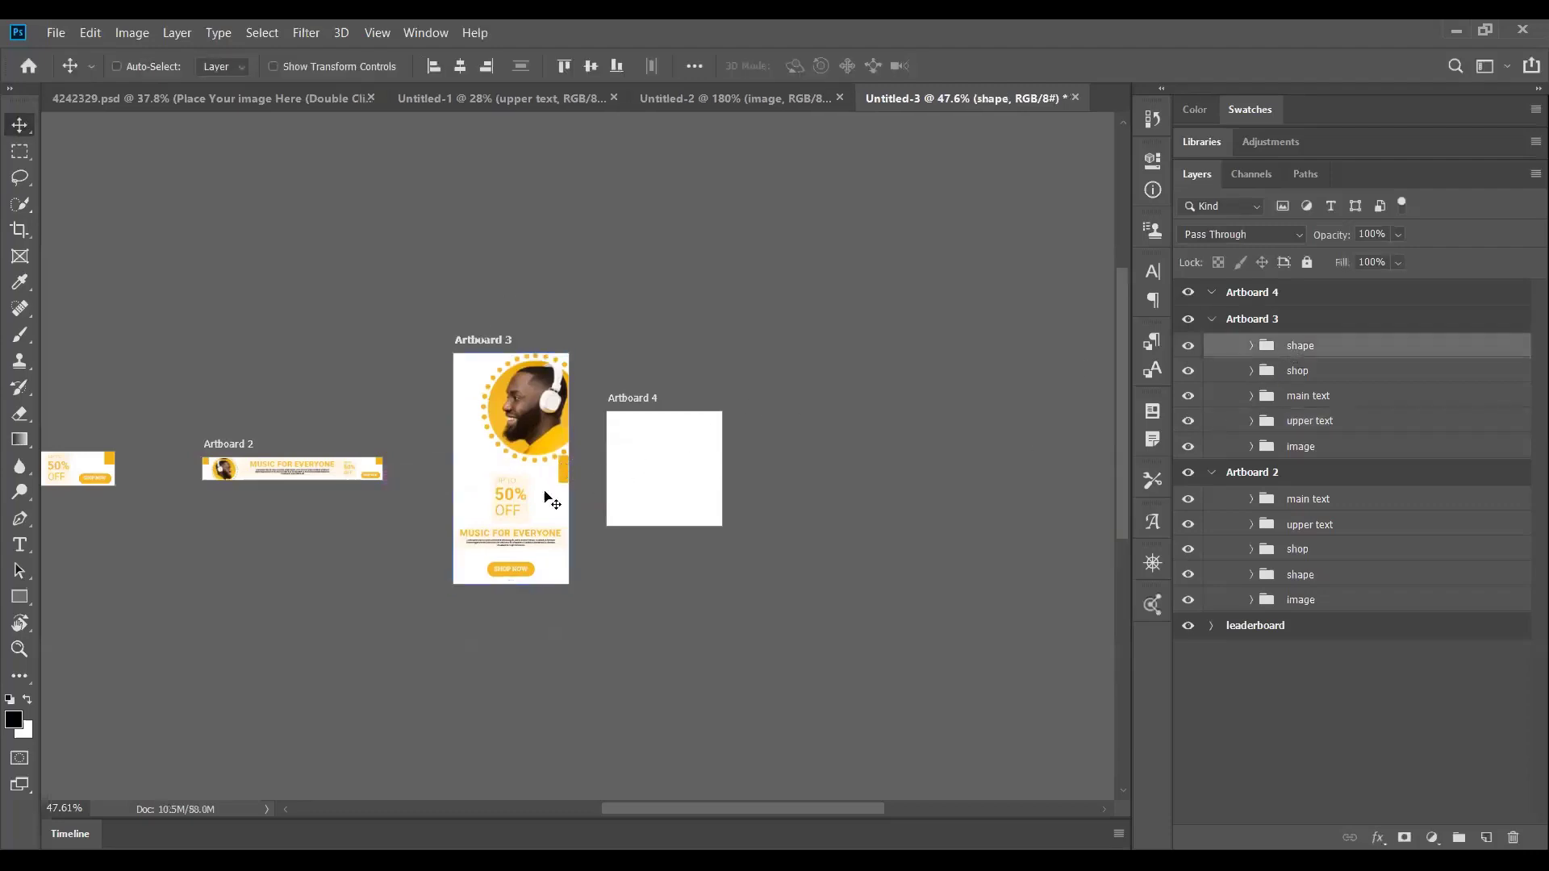
left_click_drag(555, 468, 452, 364)
key("ctrl+t")
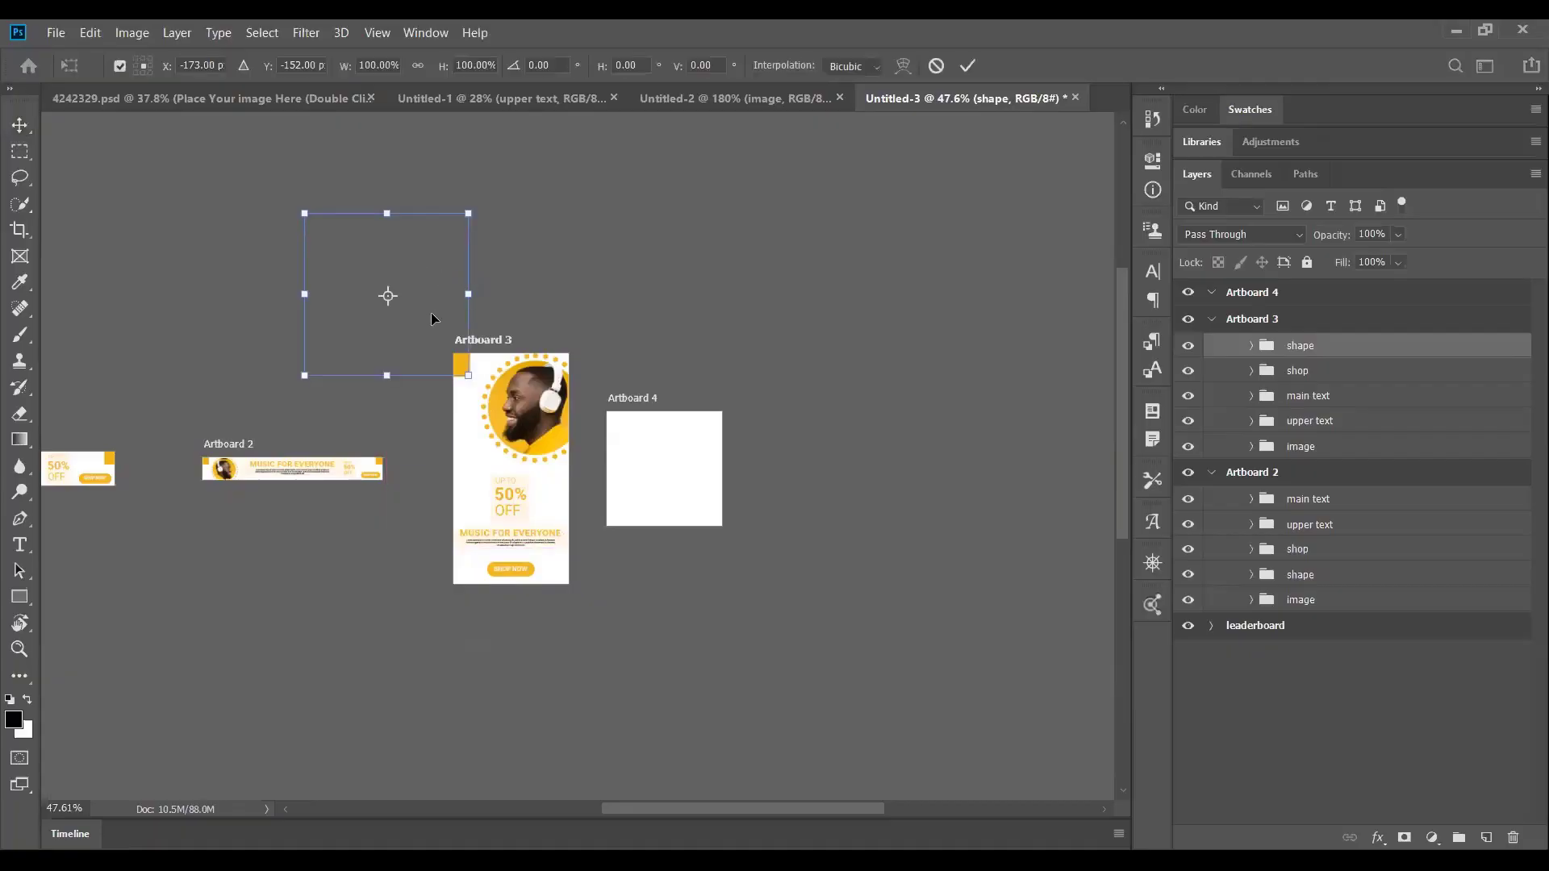
left_click_drag(430, 319, 576, 450)
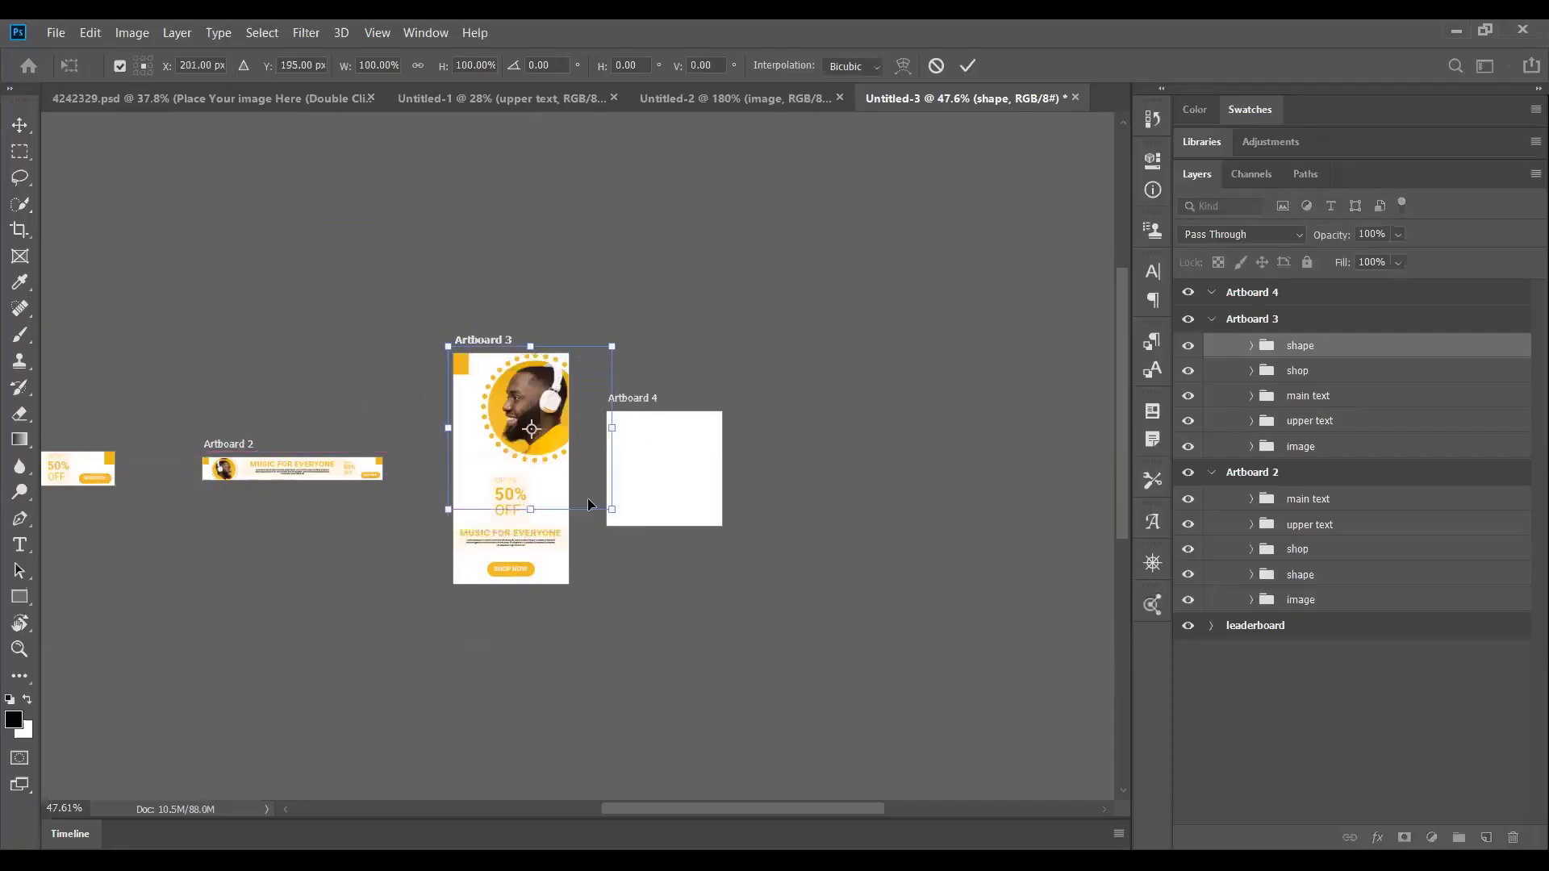
left_click(1253, 347)
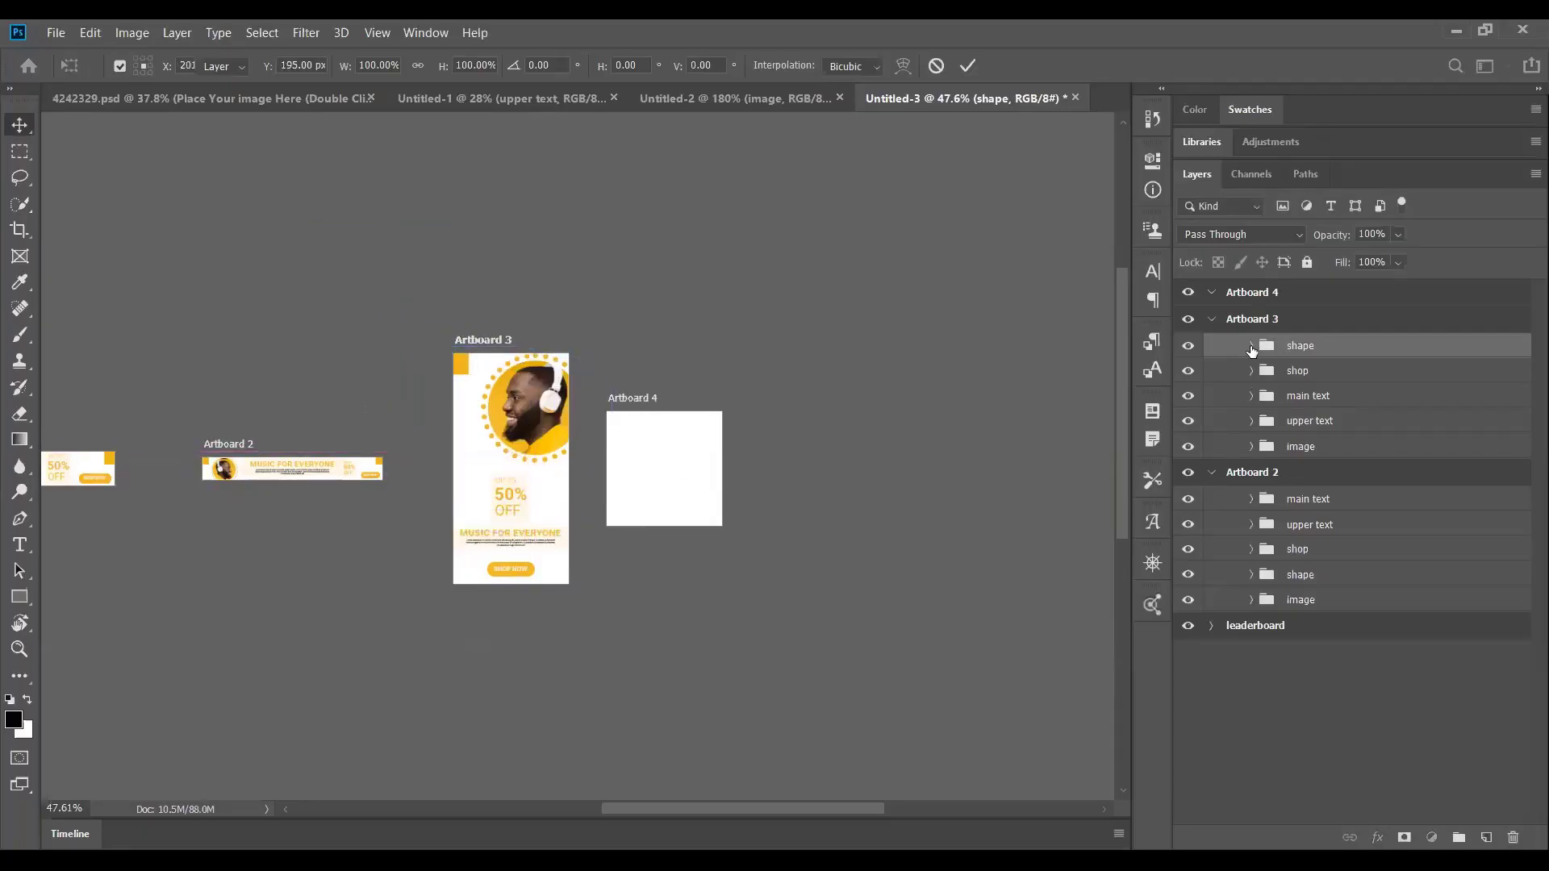
Show Rectangle 1 copy from Artboard 3's shape group and move it to the artboard's lower-right corner.
left_click(1253, 347)
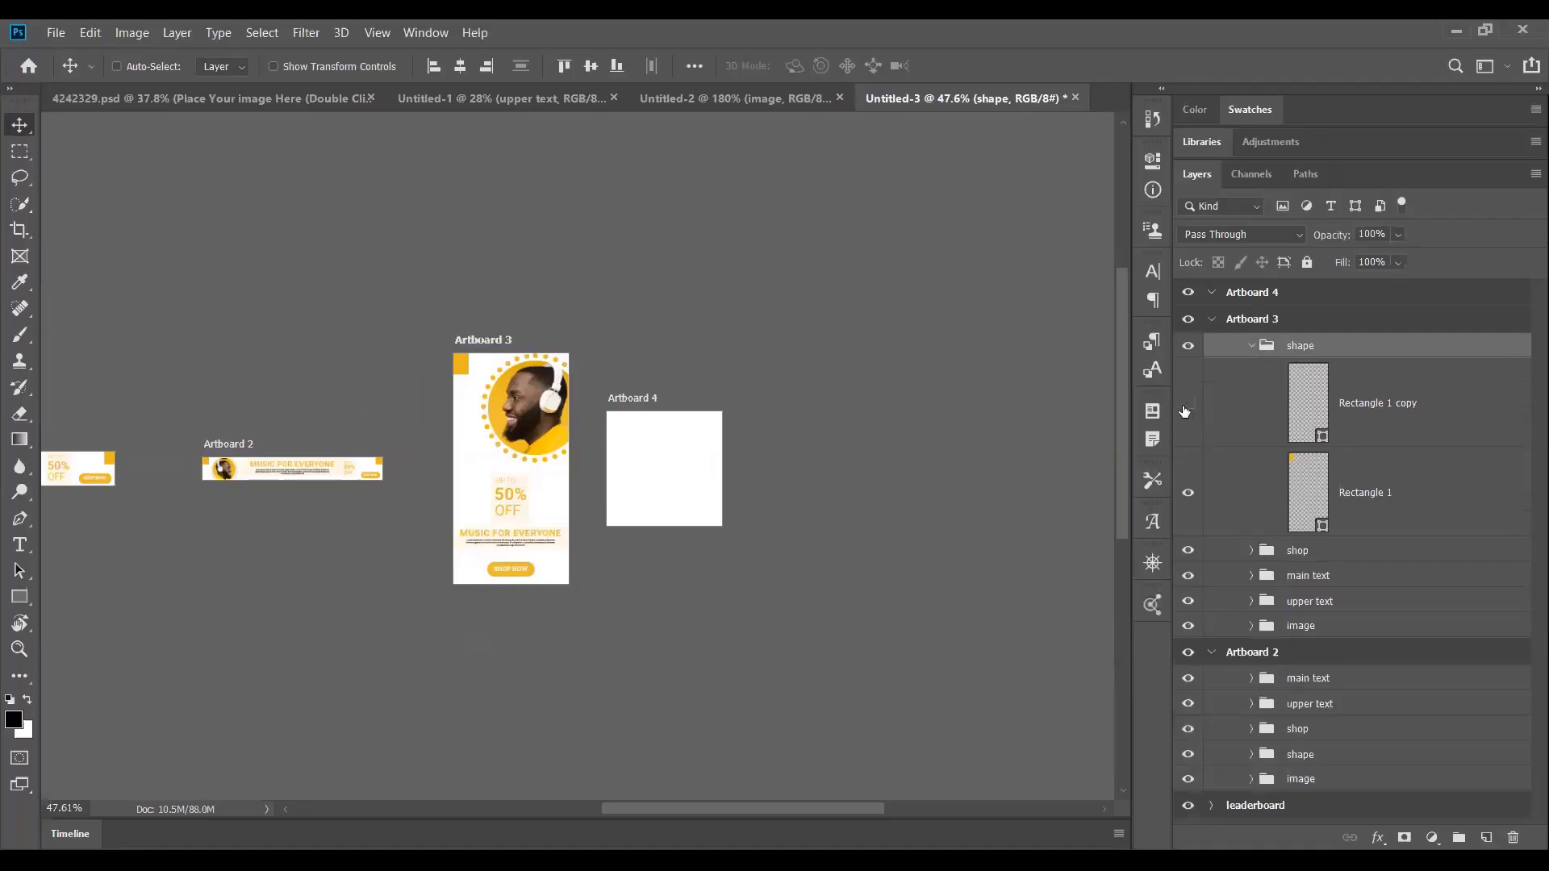
left_click(1186, 405)
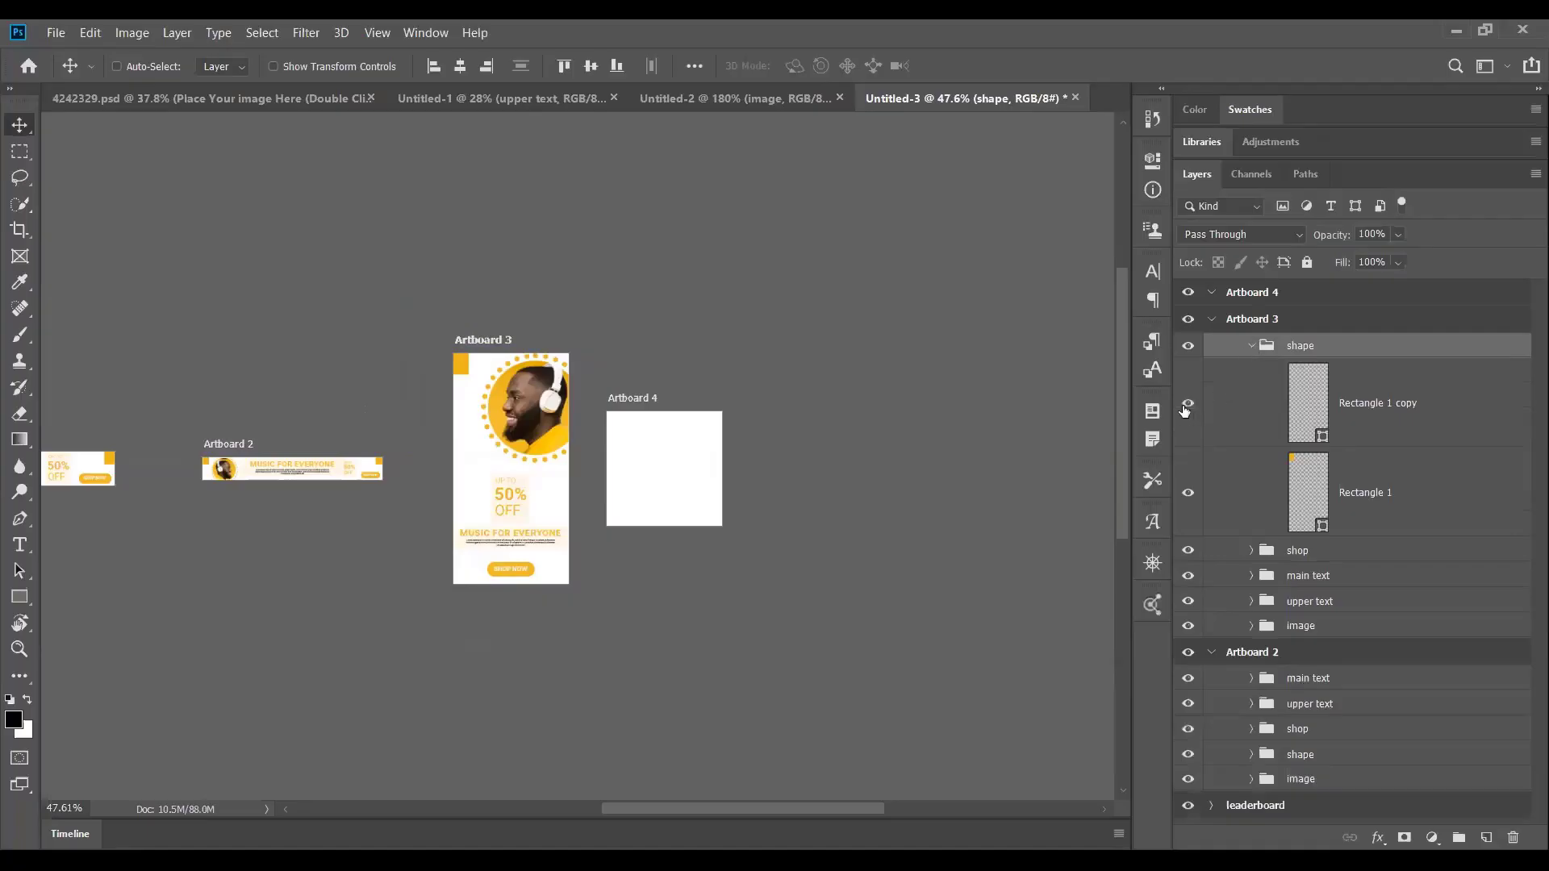
left_click(1307, 405)
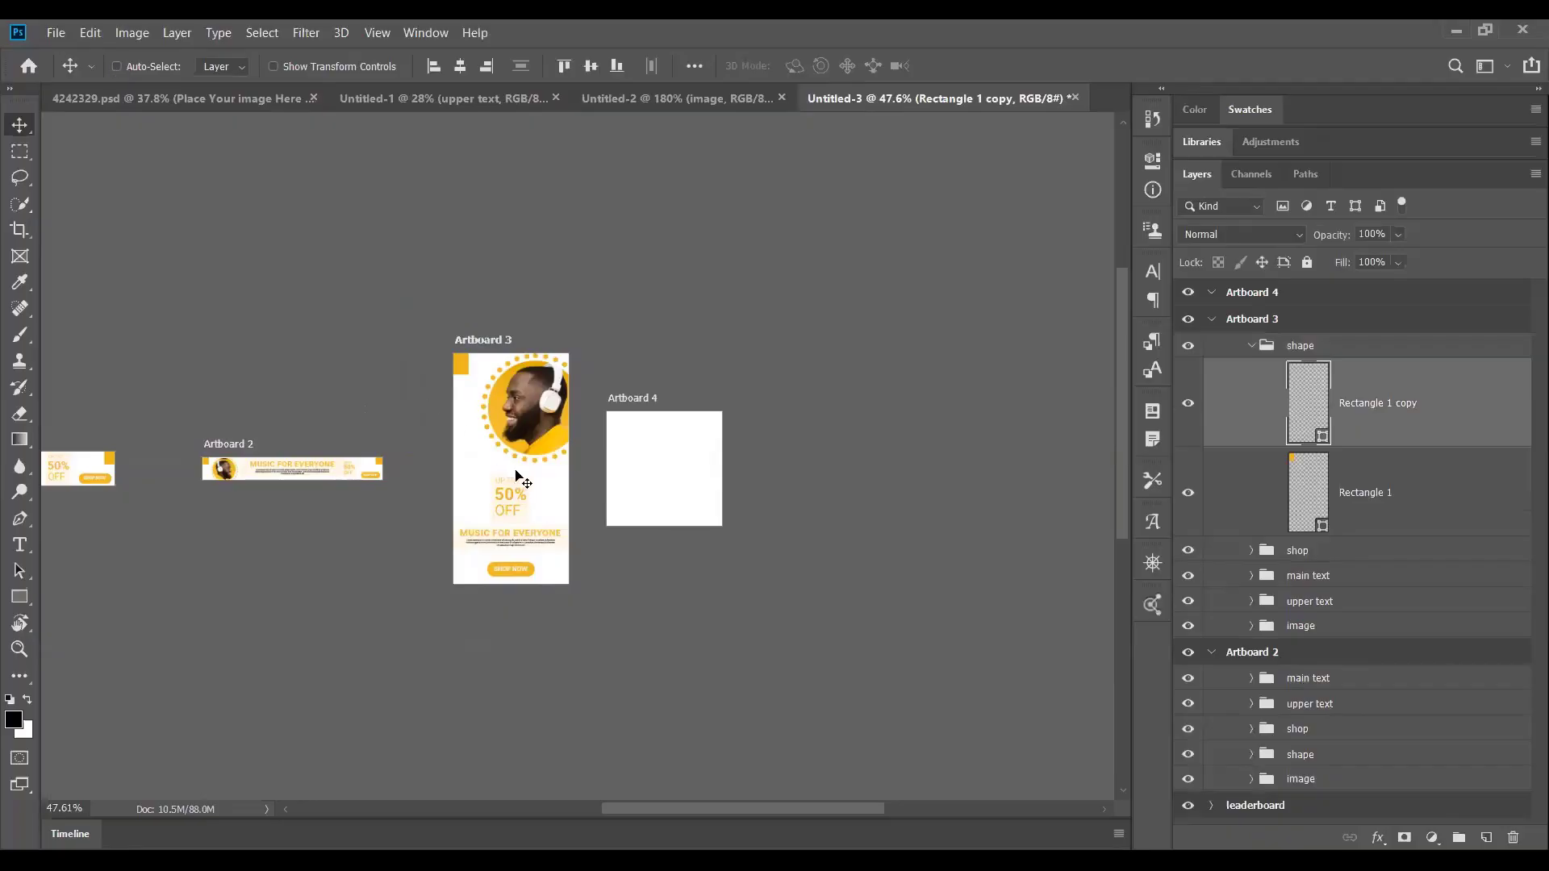
left_click_drag(517, 476, 502, 553)
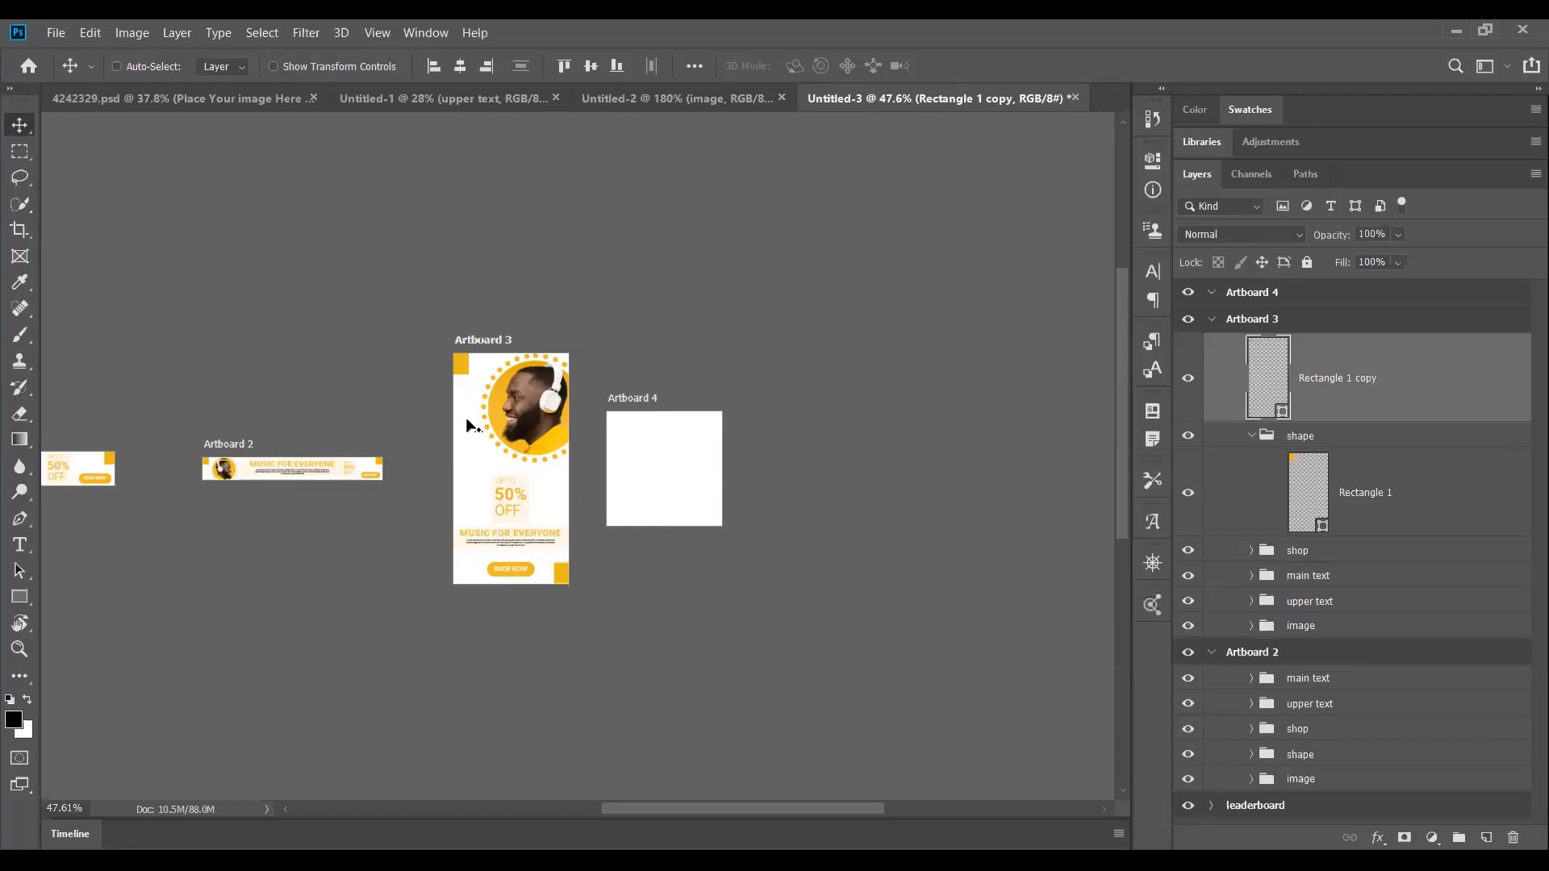
Collapse the layer contents of Artboard 3, Artboard 2 and leaderboard, and fit all artboards in view.
left_click(1211, 319)
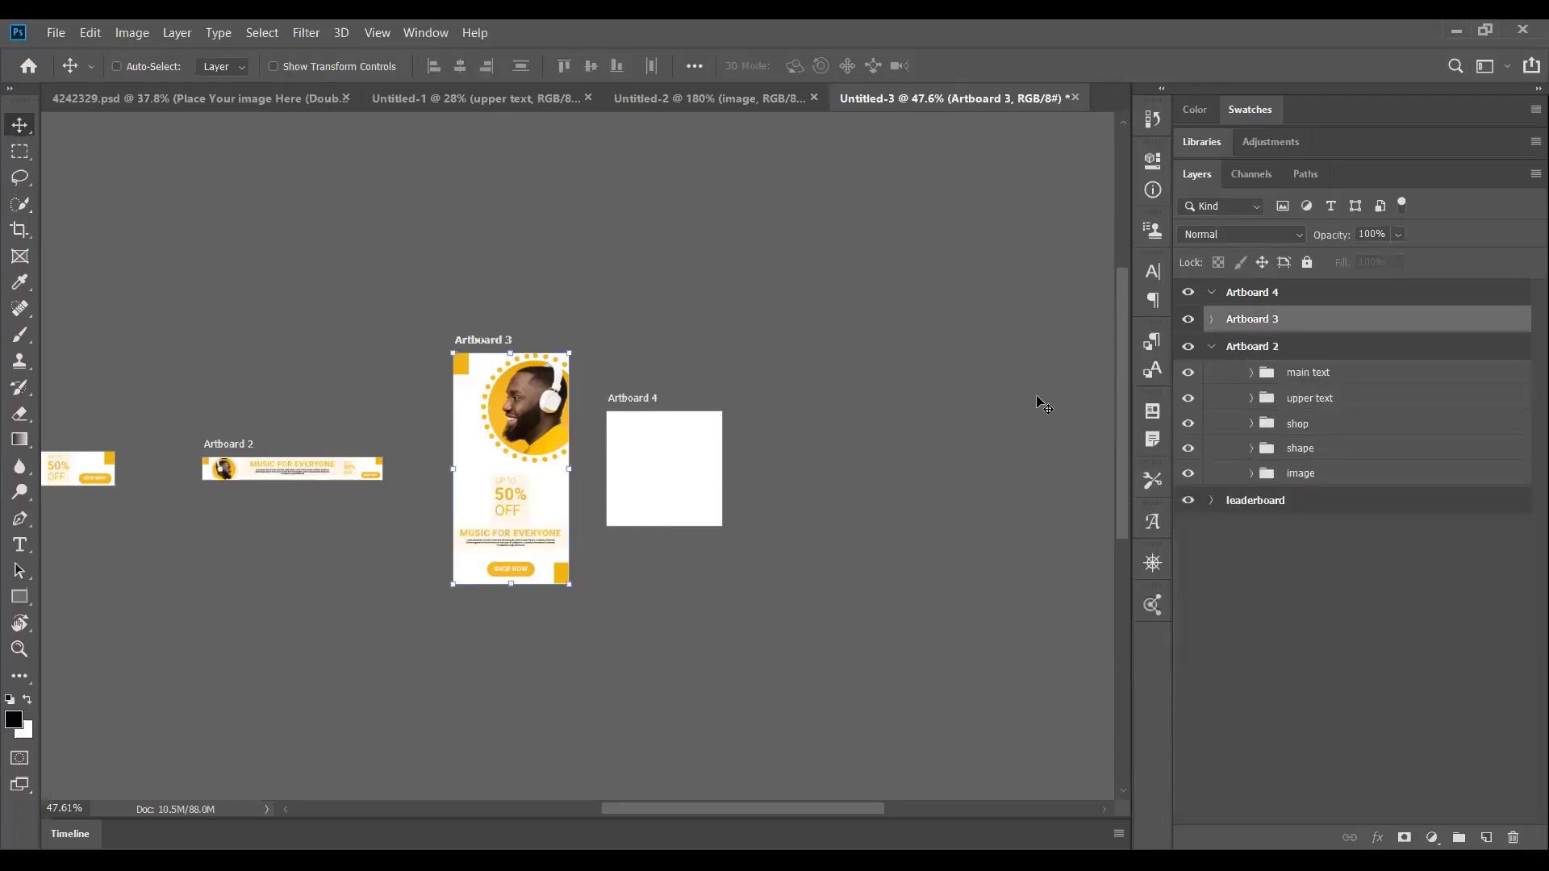
left_click(1277, 378)
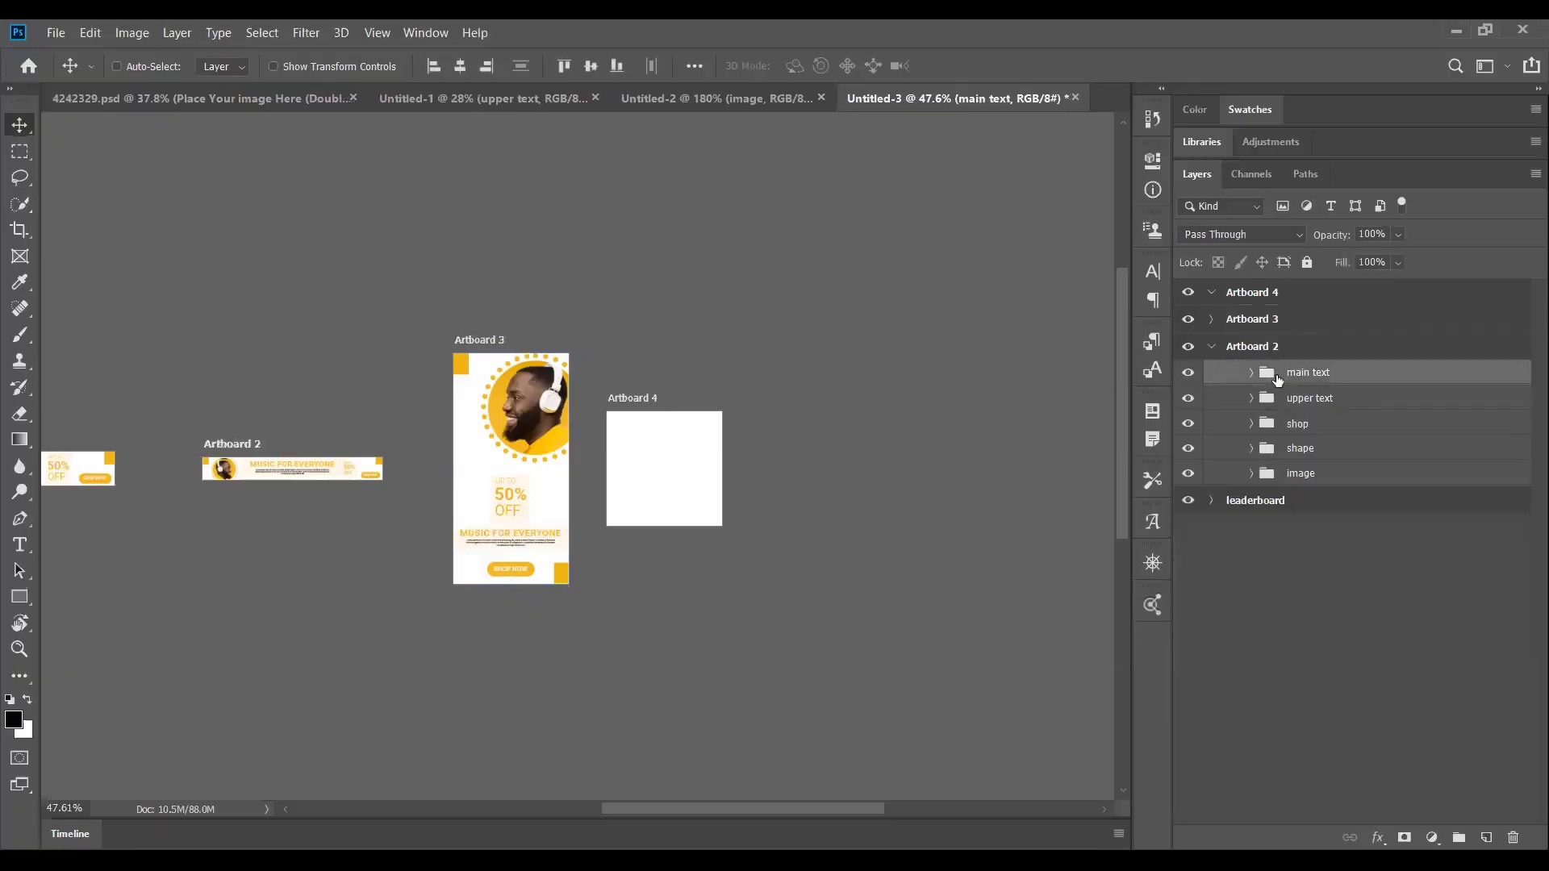
left_click(1211, 347)
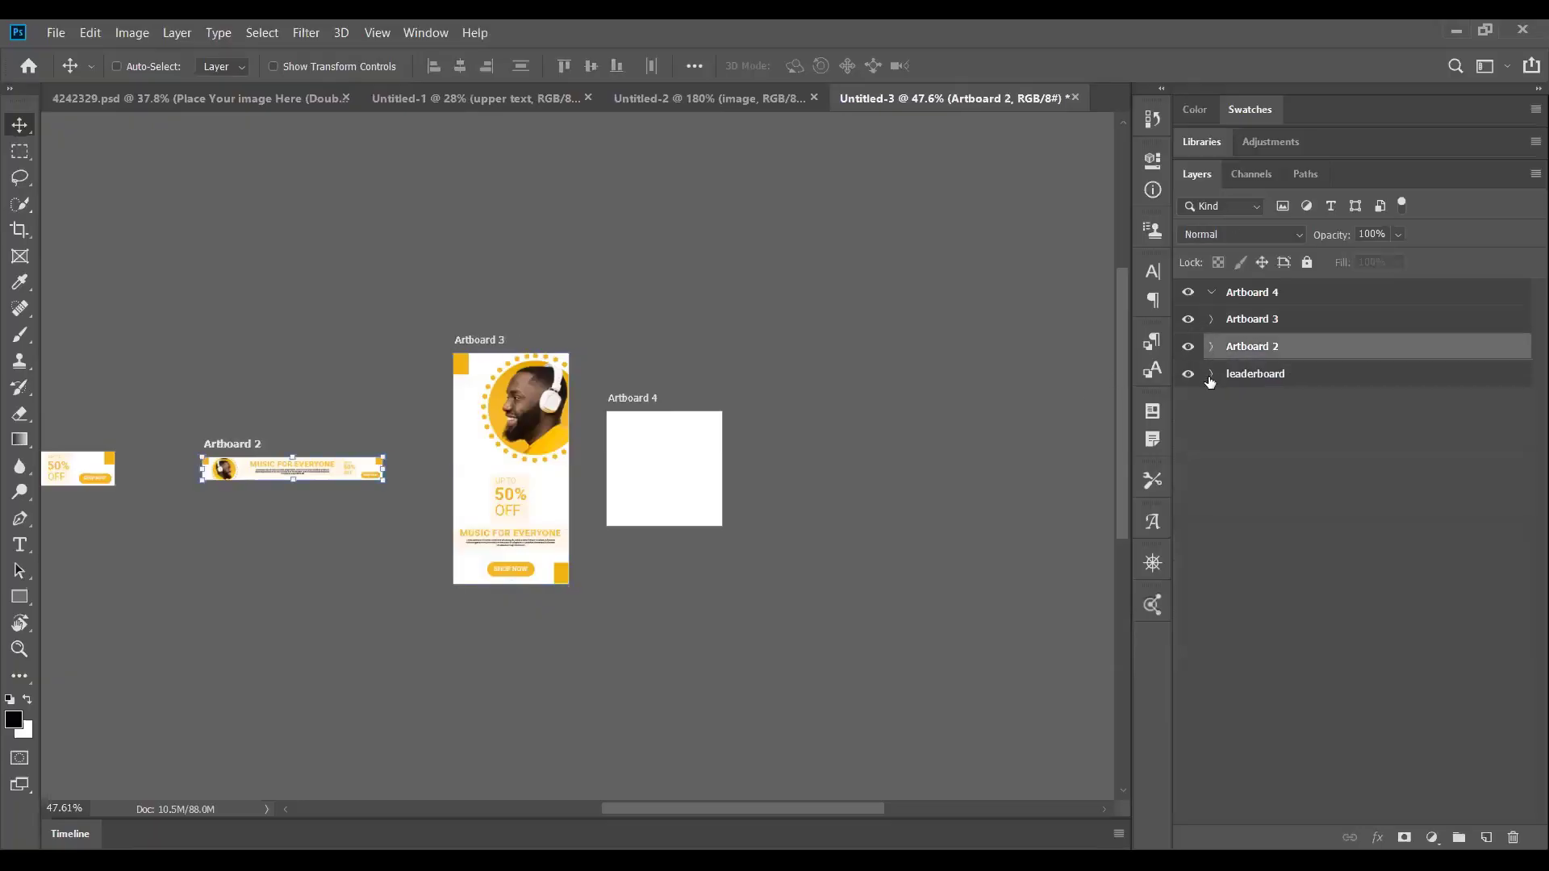
left_click(1210, 373)
left_click(1294, 526)
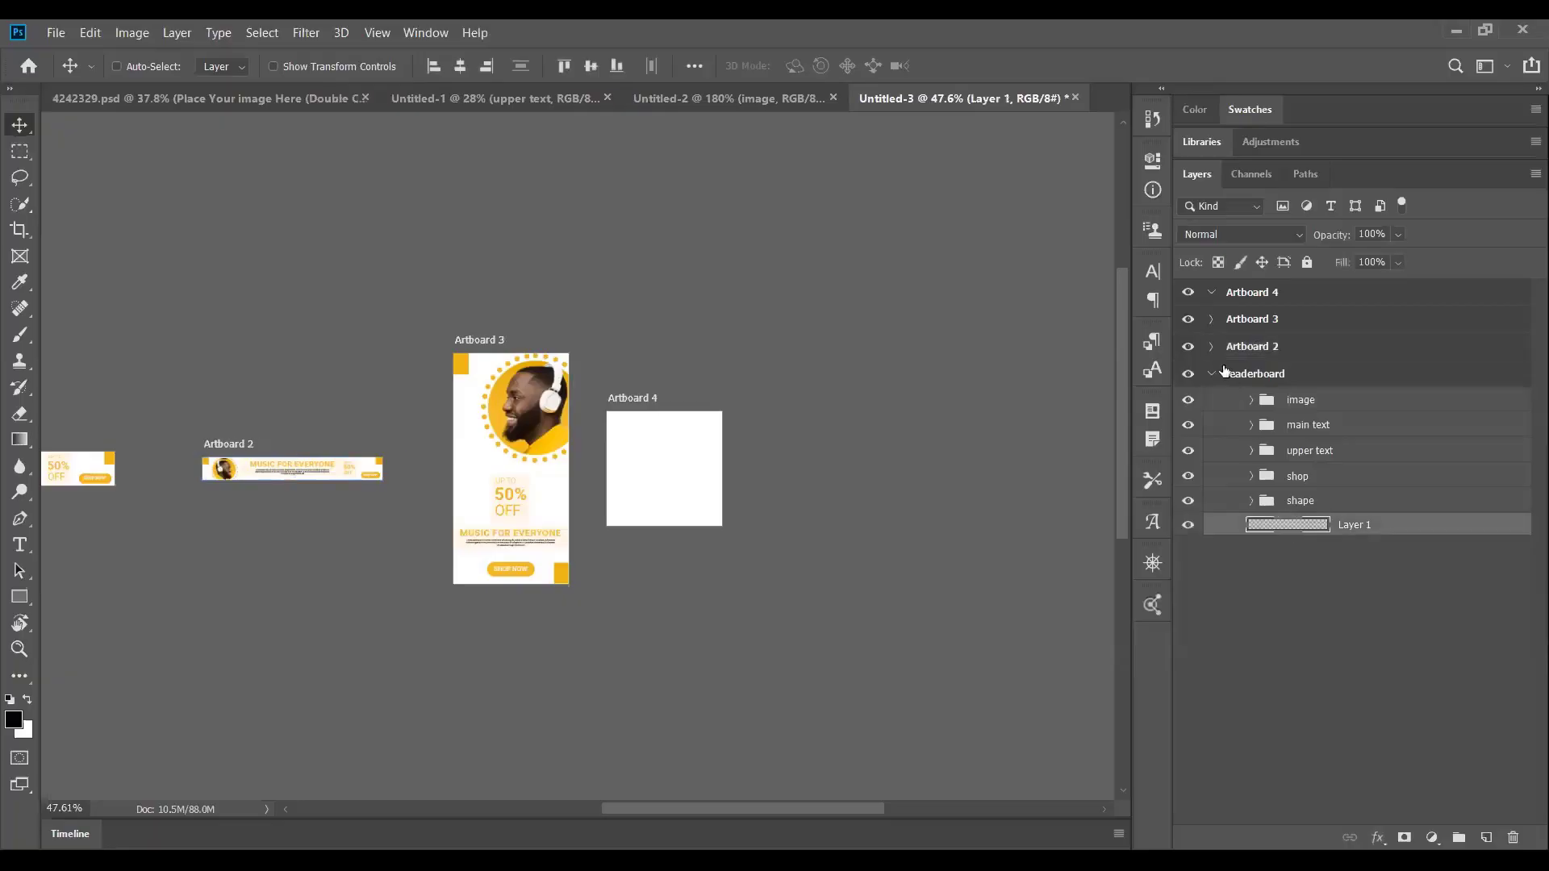
left_click(1211, 374)
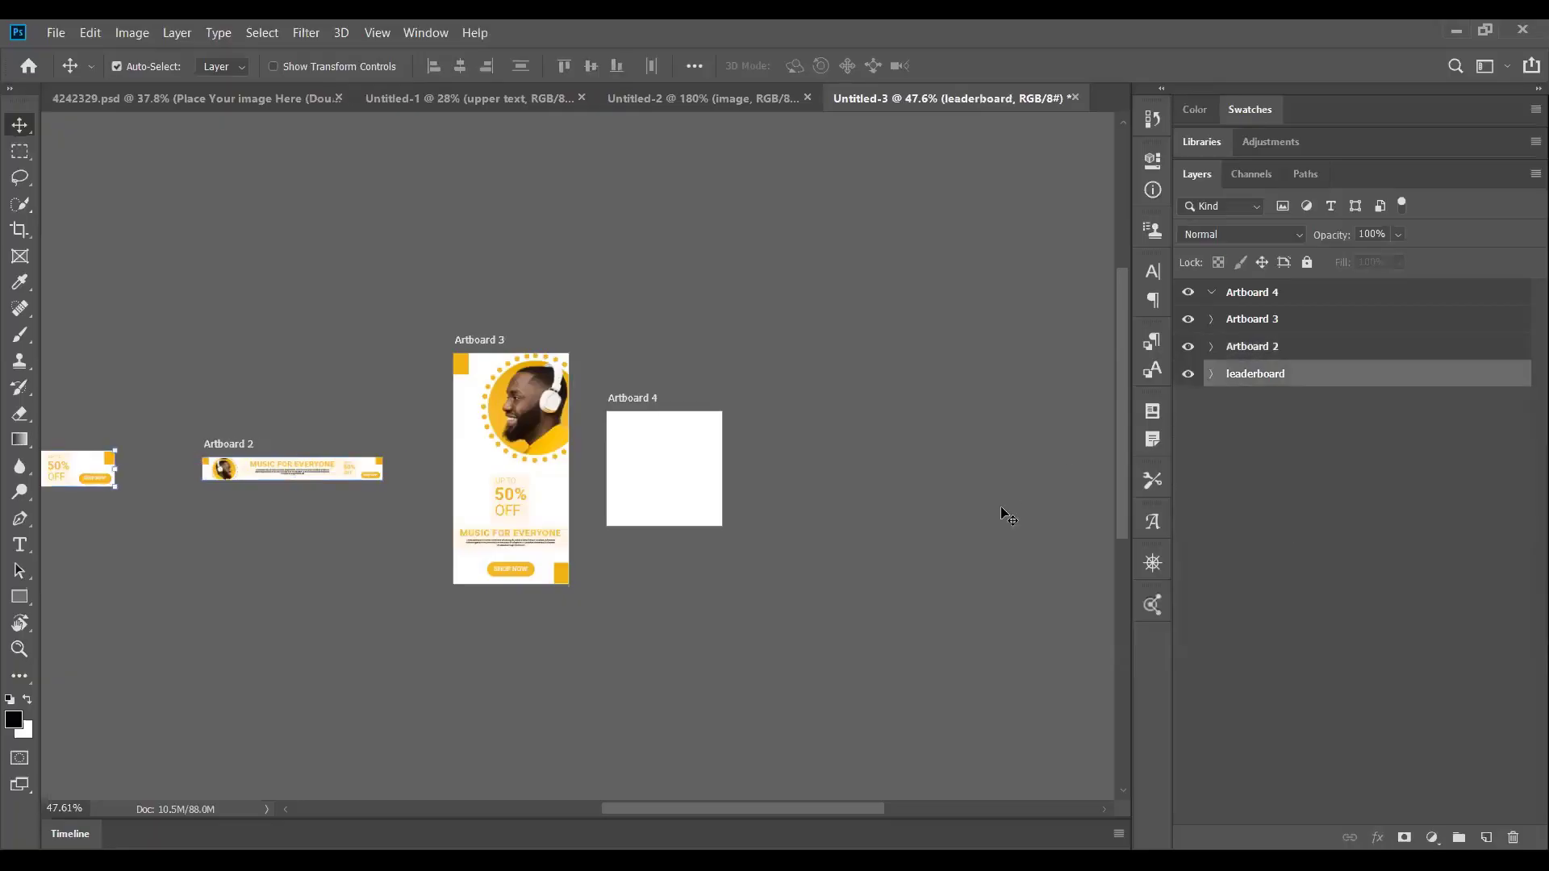
key("ctrl+0")
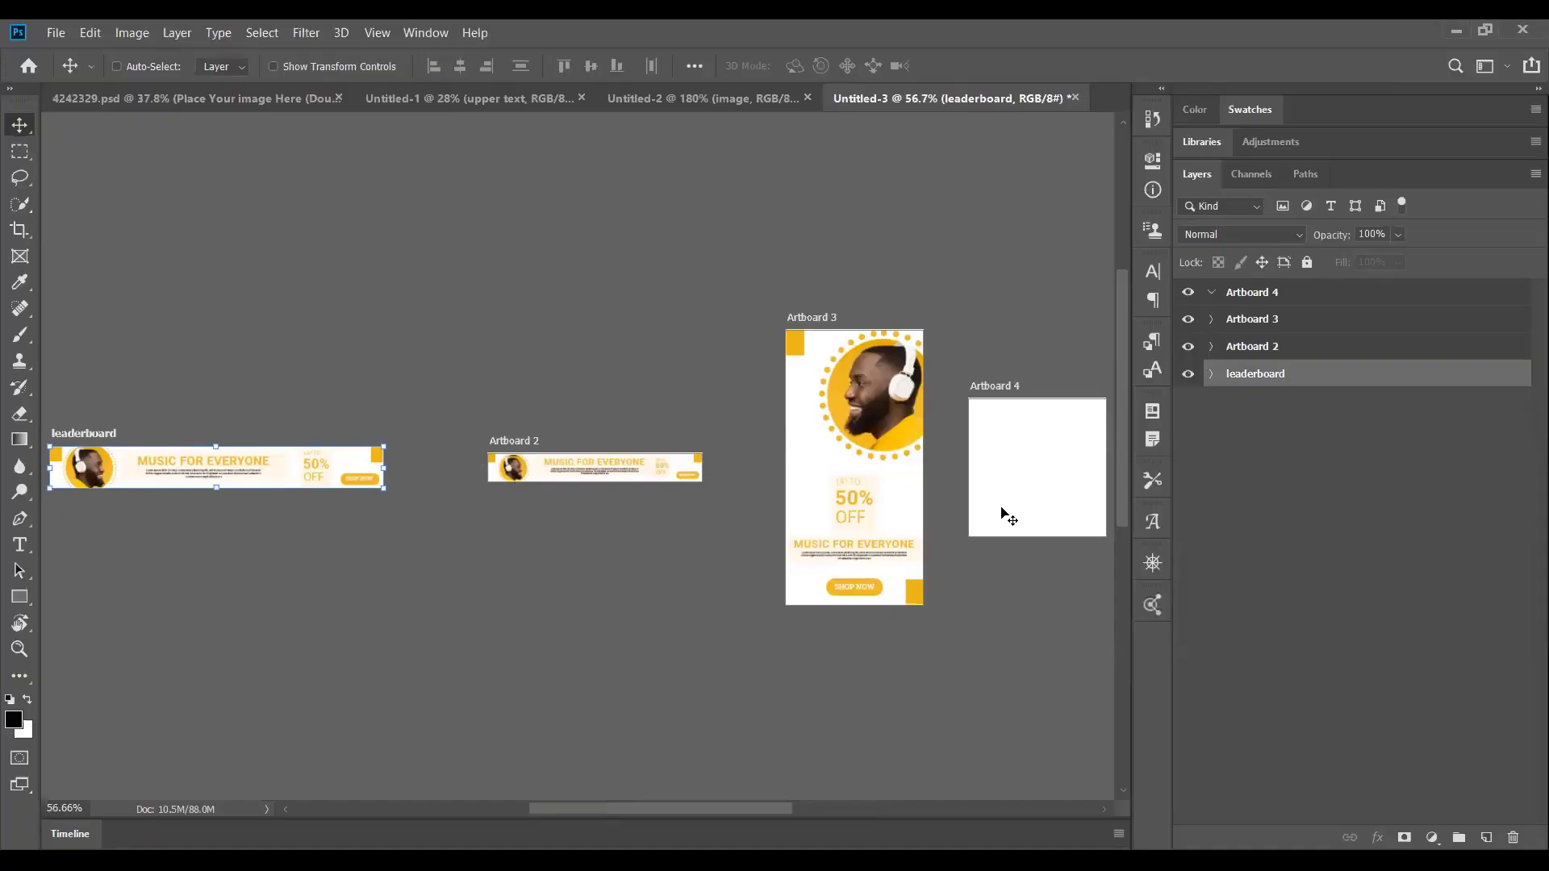
Collapse Artboard 3's shape group and shift Rectangle 1 copy slightly closer to the artboard's lower-right corner.
left_click(1210, 320)
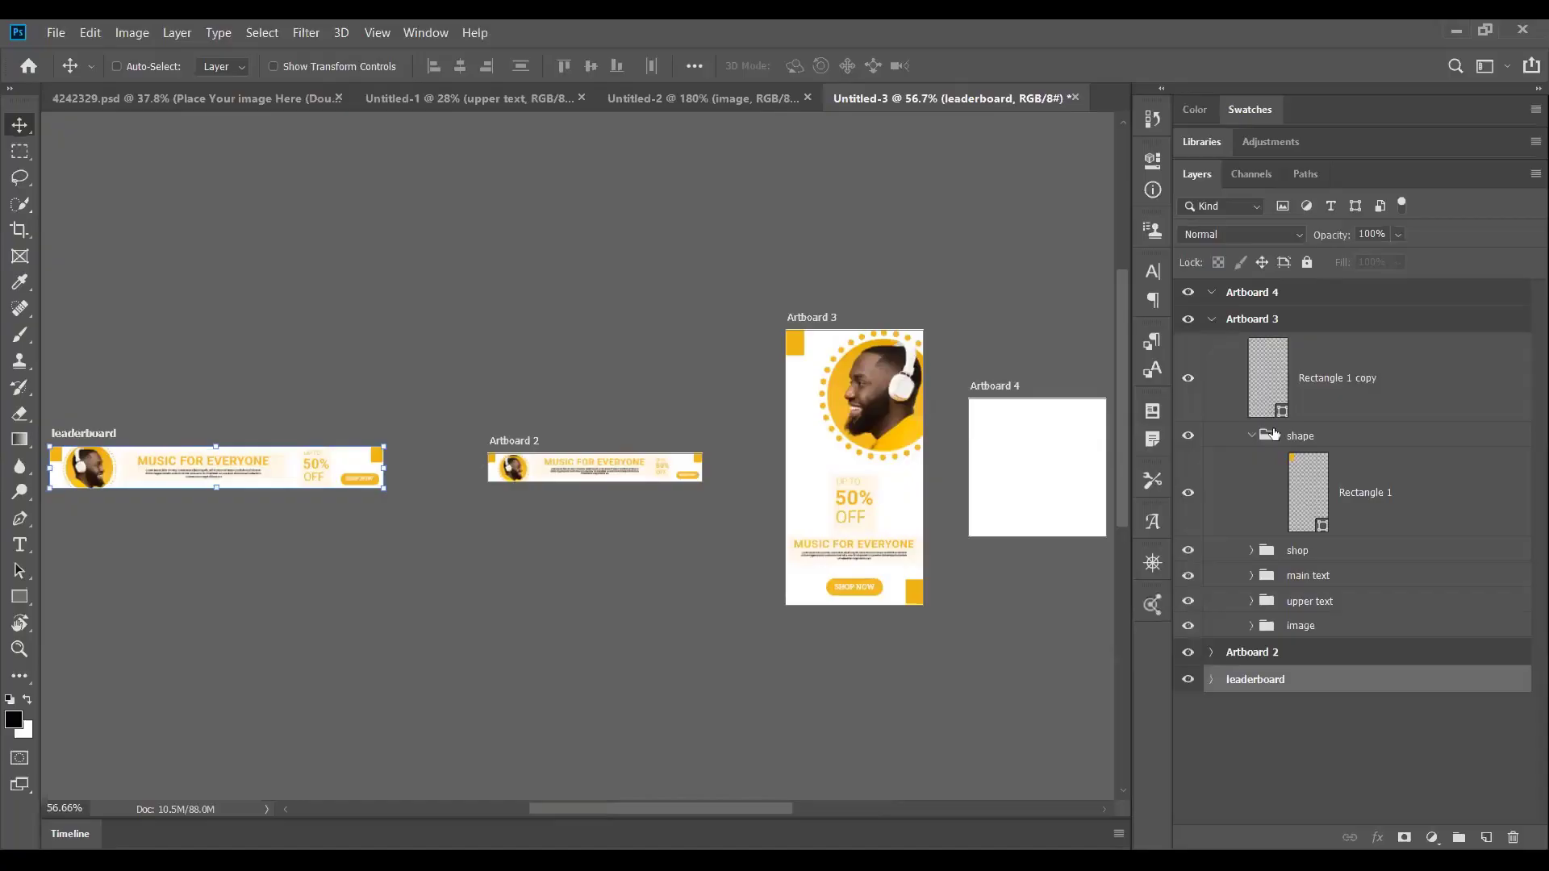
left_click(1252, 435)
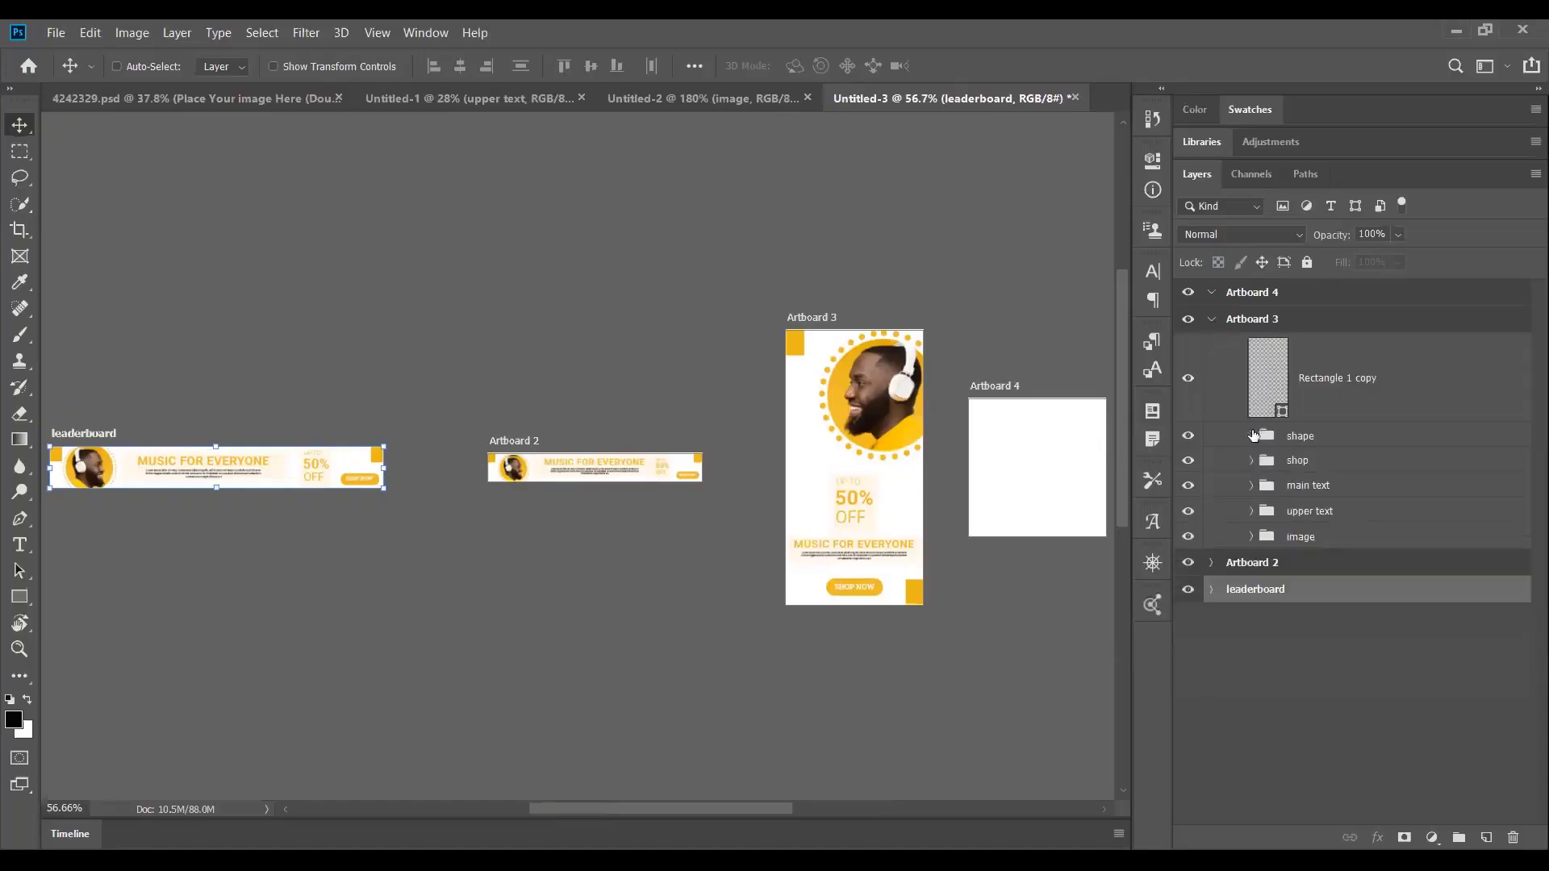
left_click(1252, 435)
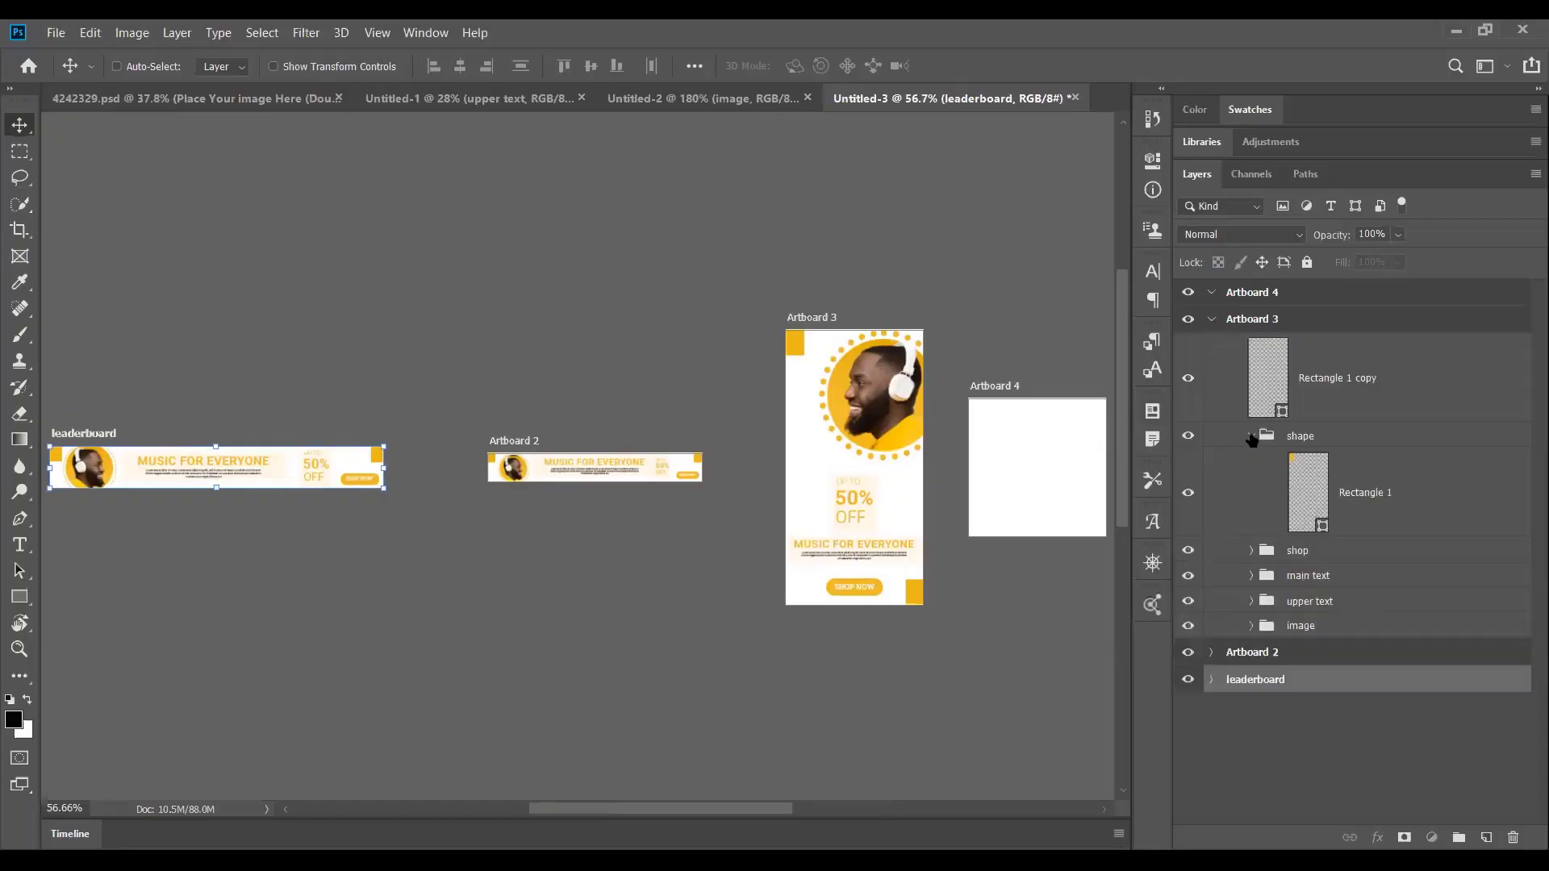
left_click(1252, 436)
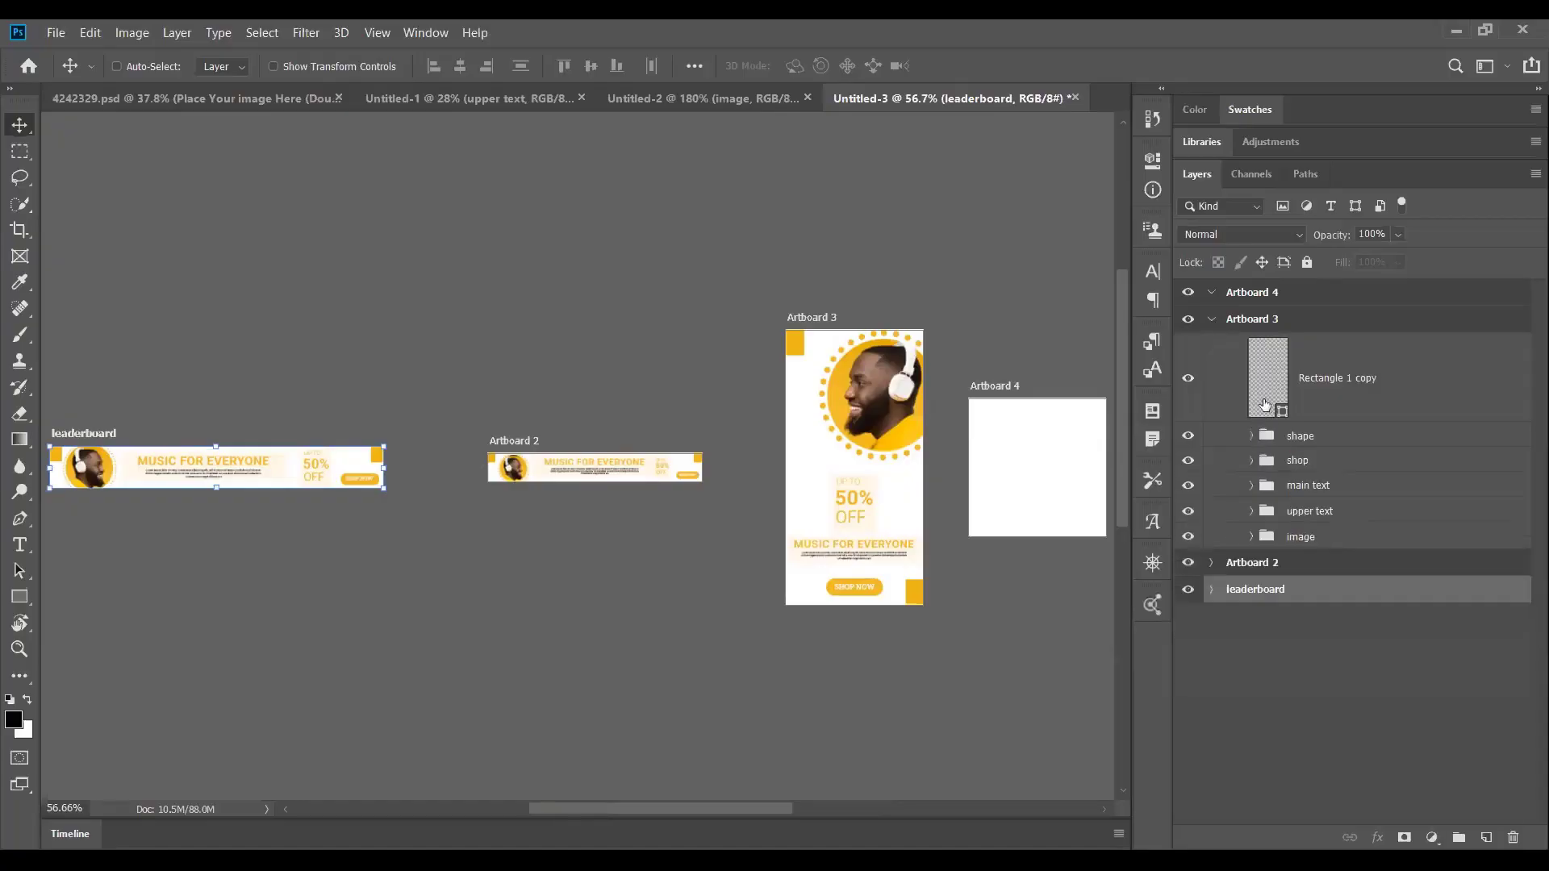
left_click(916, 596, "ctrl")
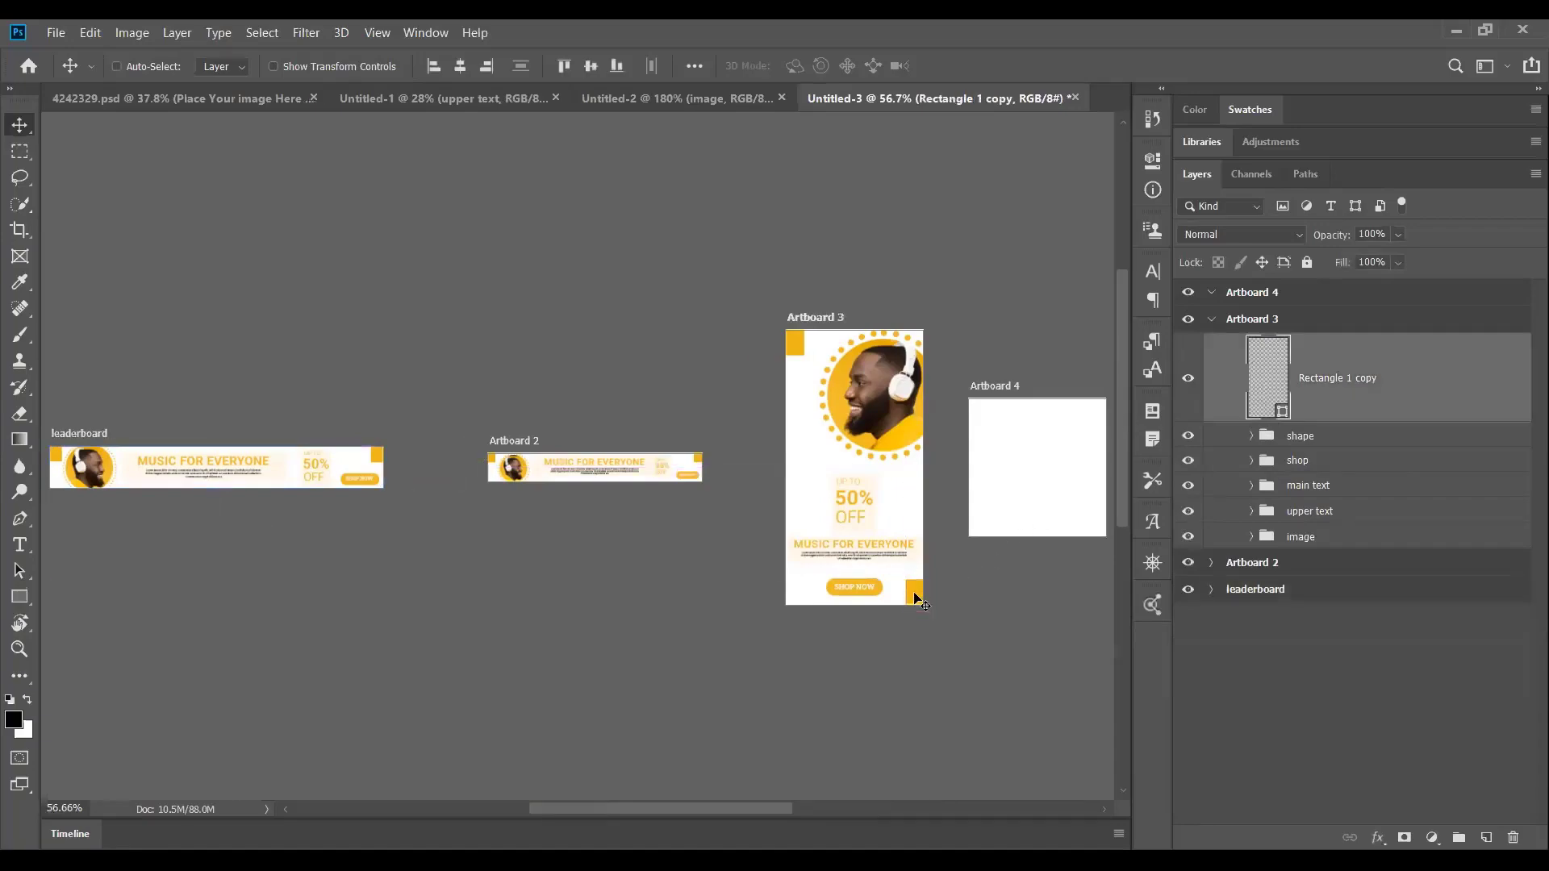
left_click_drag(916, 595, 916, 599)
left_click_drag(1044, 535, 899, 560)
Nudge Artboard 3's shop group up three small increments toward the main text.
left_click(1297, 463)
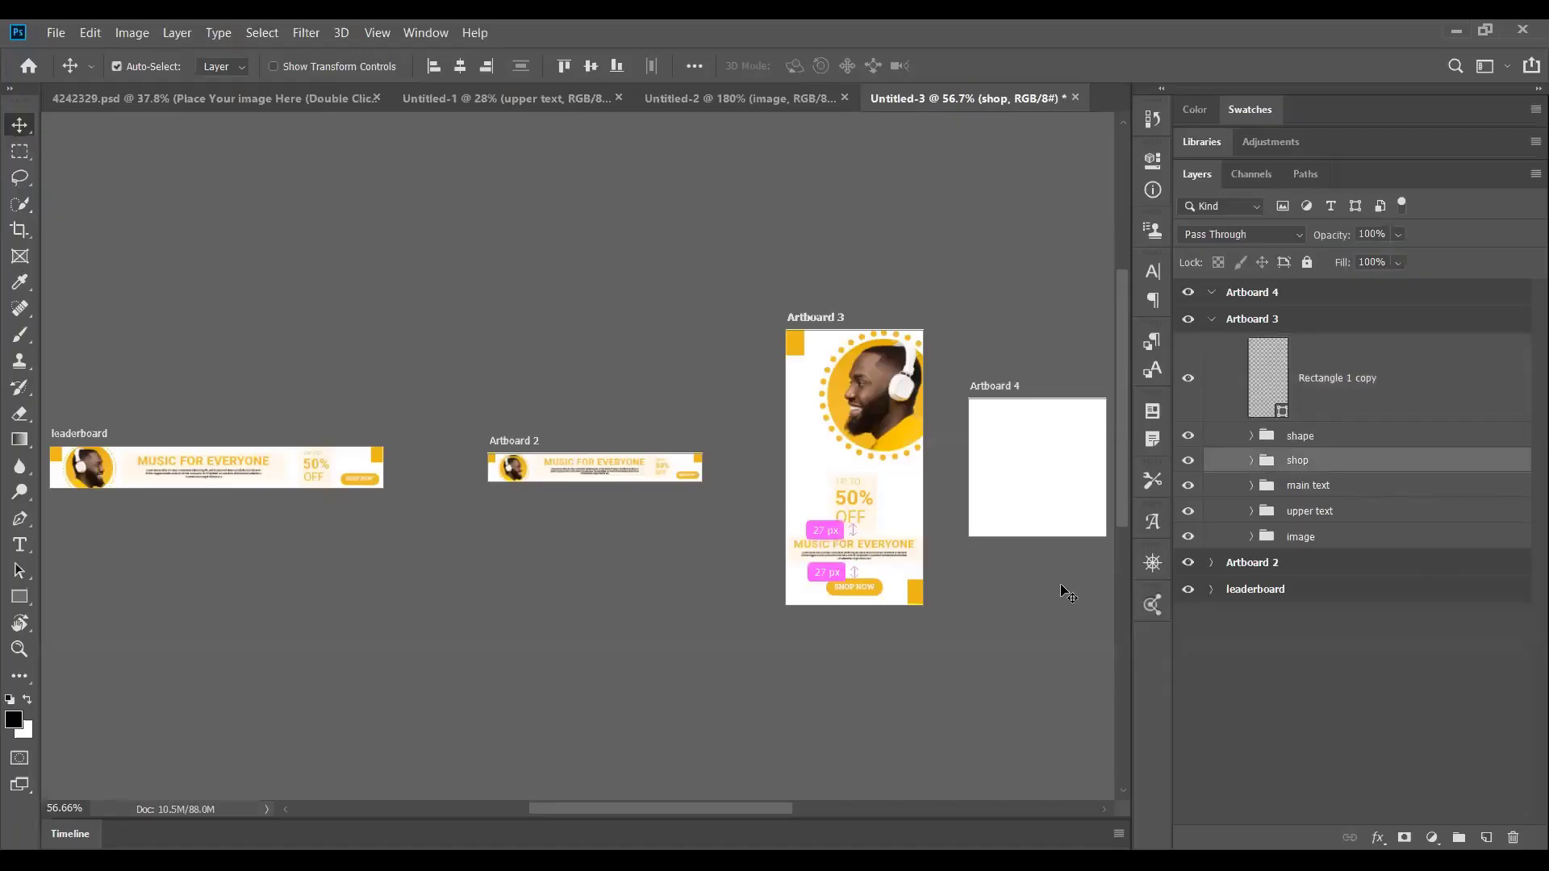
key("Up")
key("Up")
key("Up")
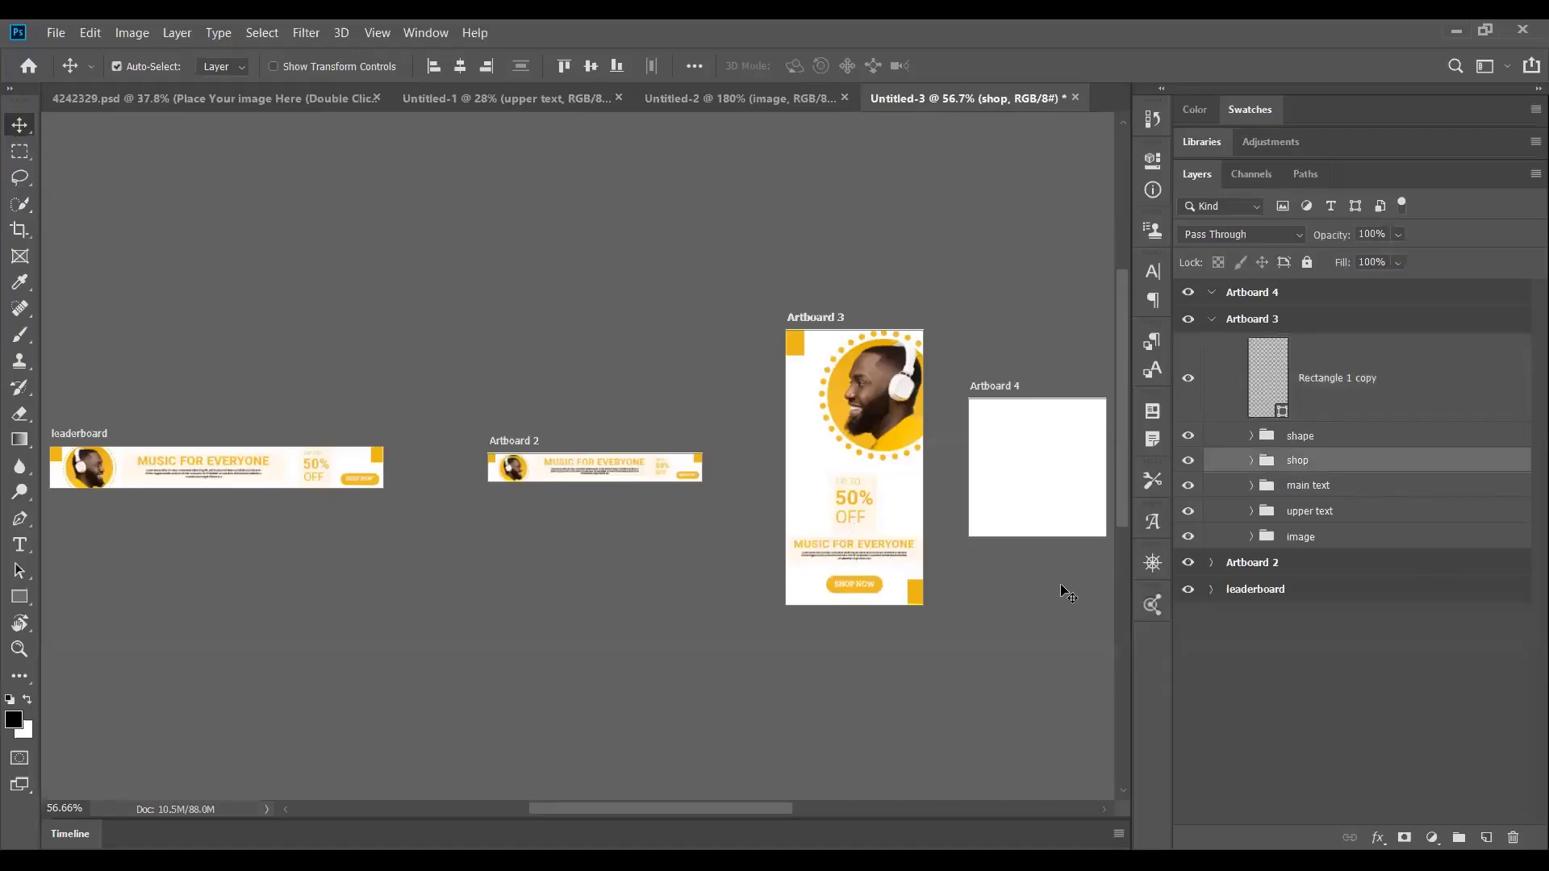
Compare the layouts in Untitled-2 and Untitled-1 with the banner artboards in Untitled-3.
left_click_drag(1014, 509, 888, 530)
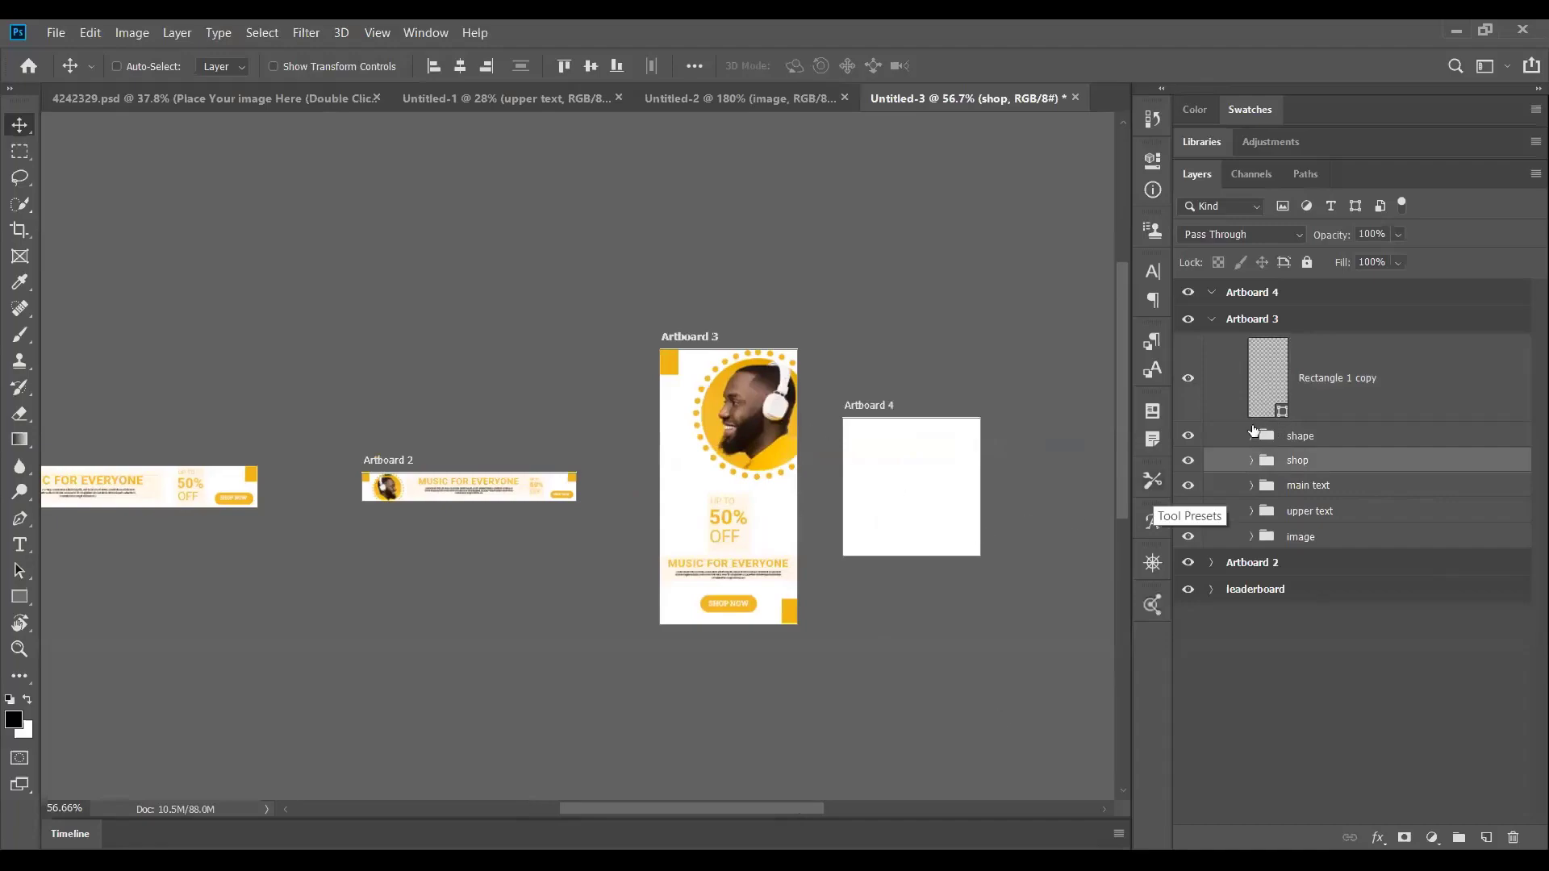
left_click(700, 92)
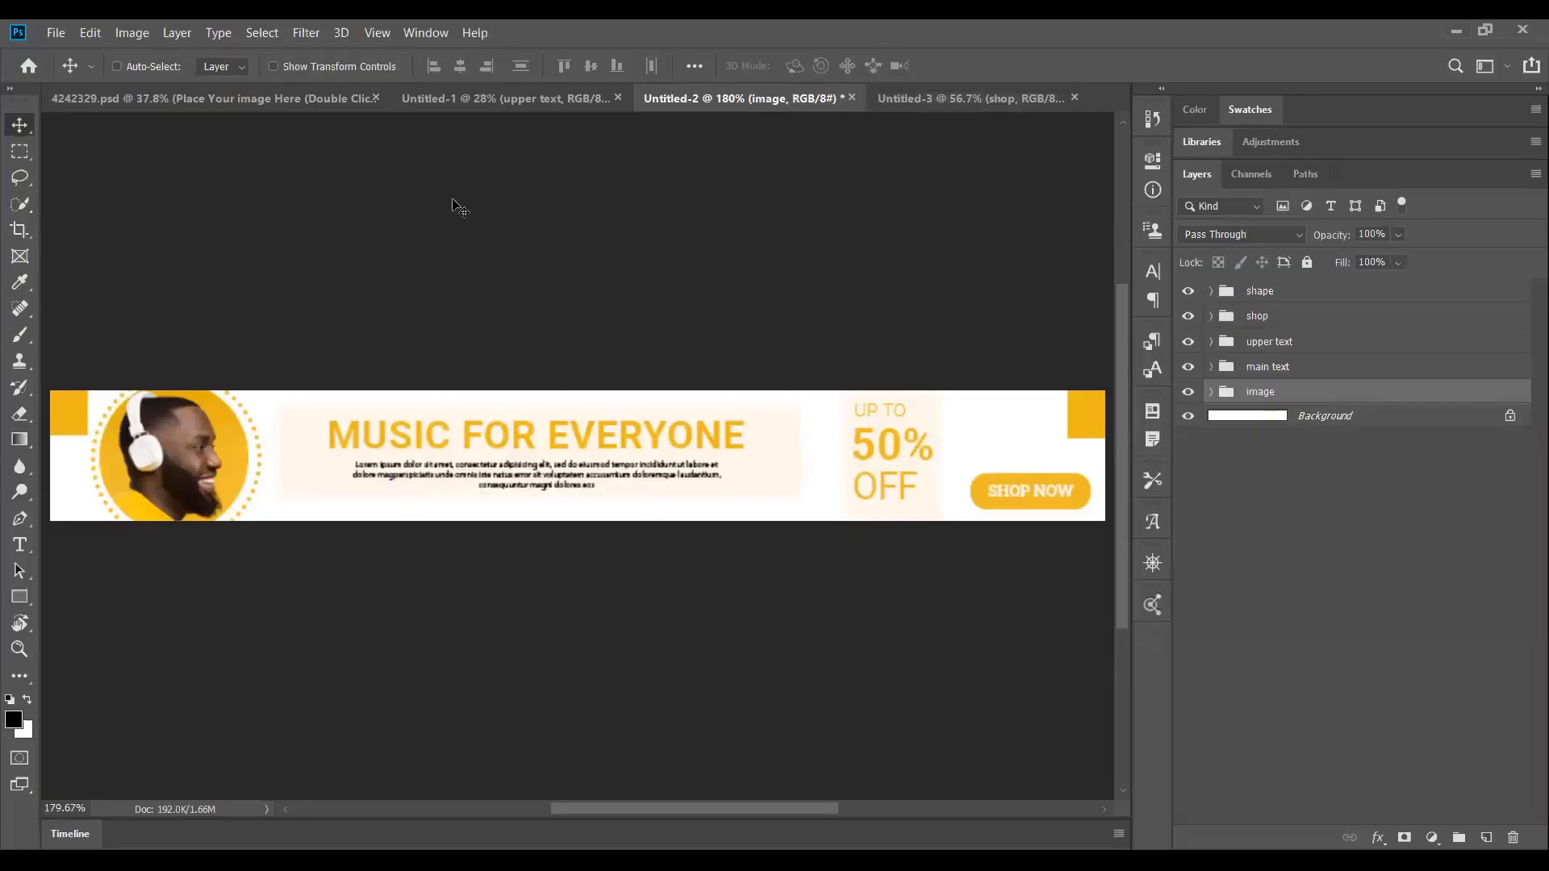
left_click(937, 101)
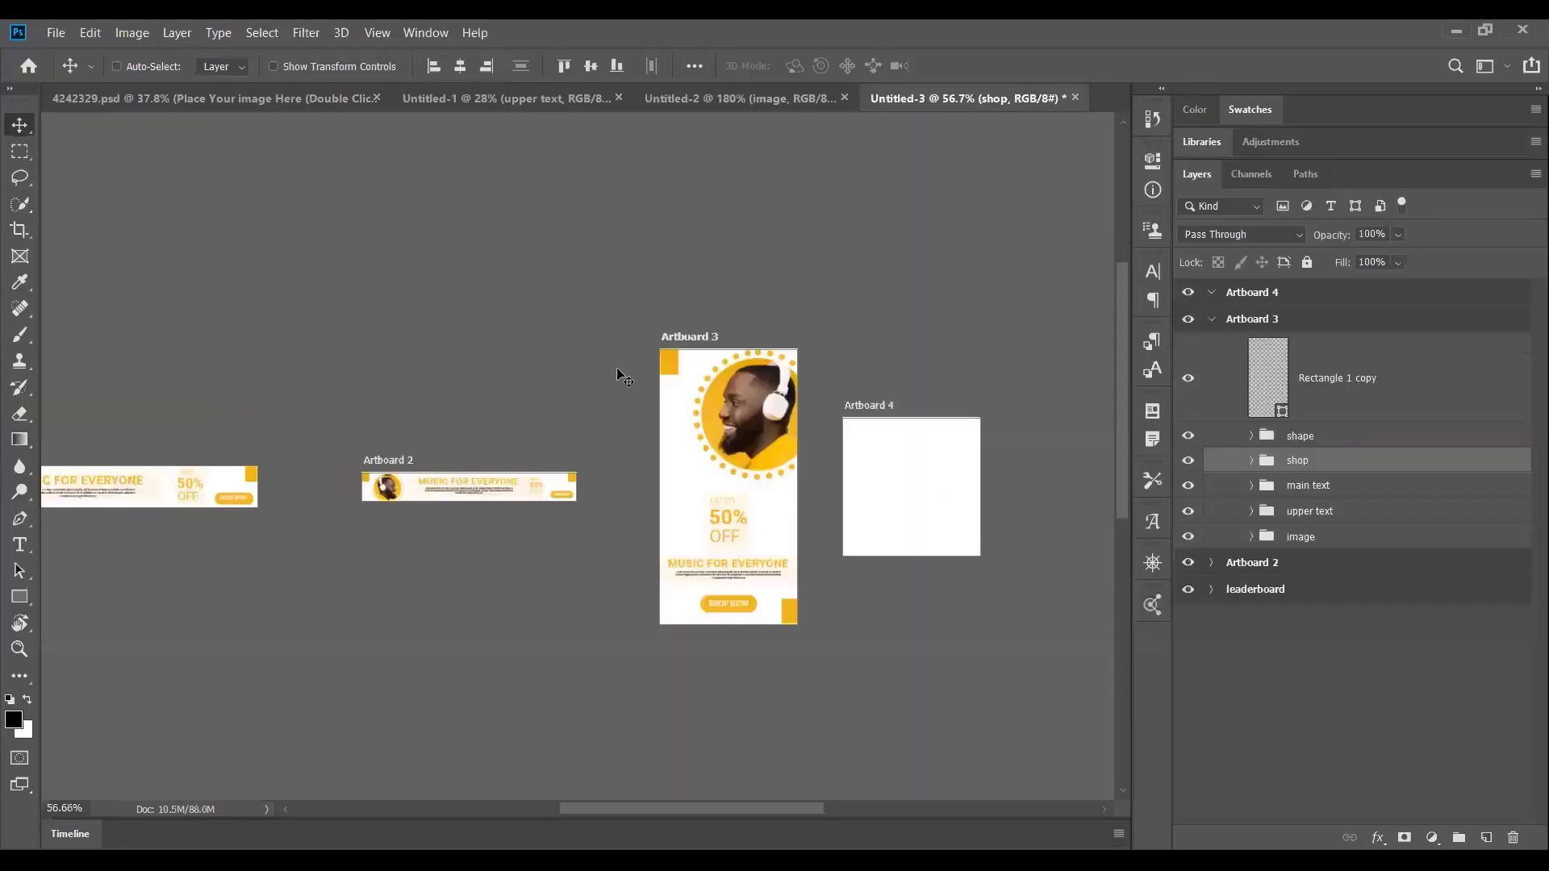
left_click(764, 100)
left_click(539, 98)
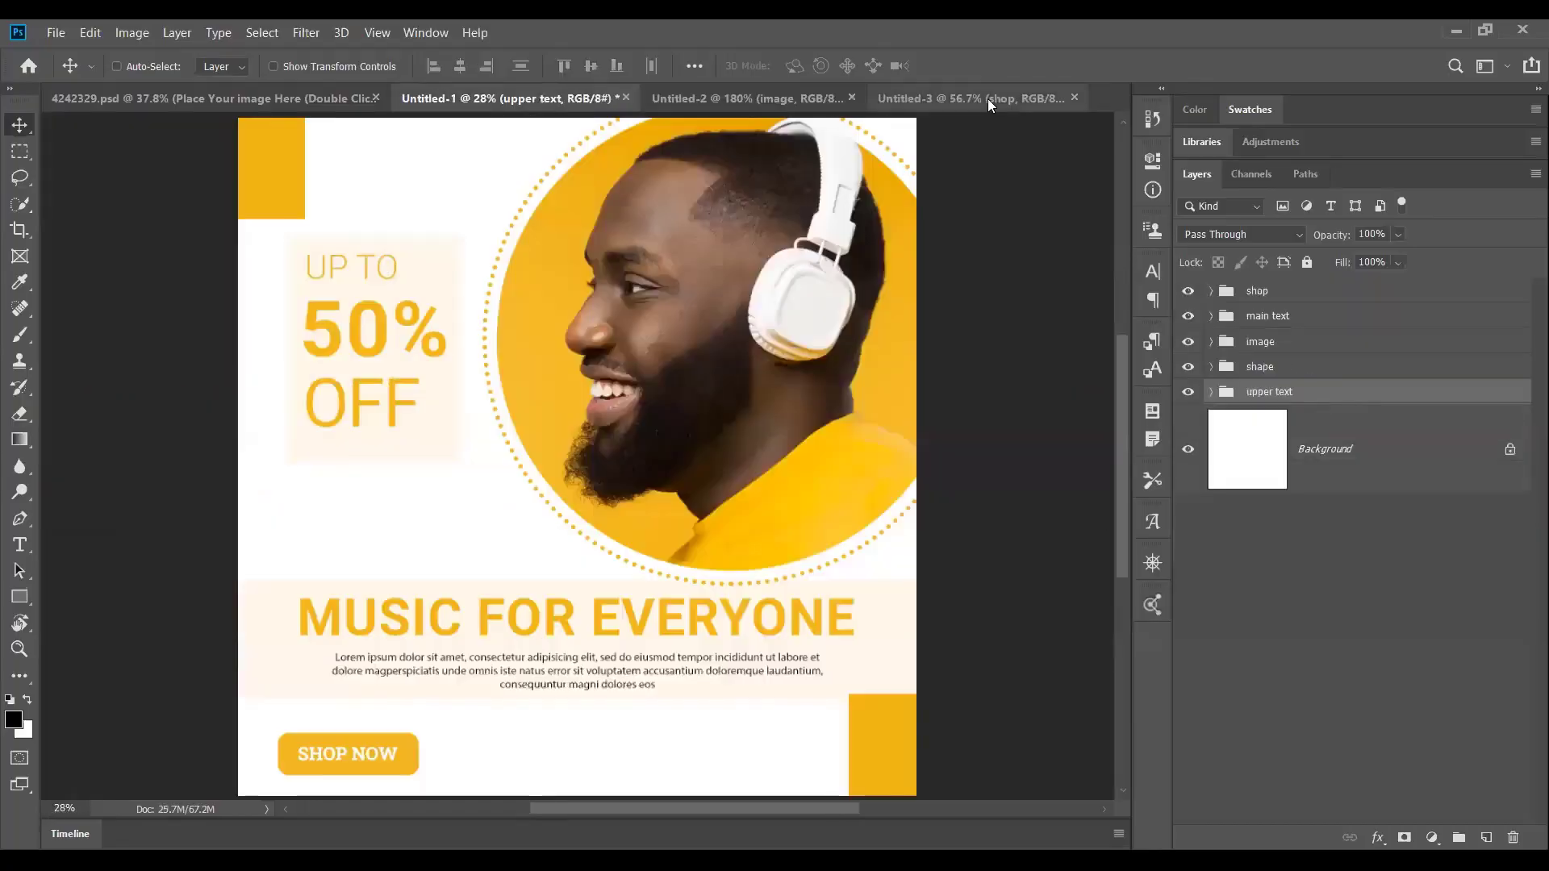
left_click(988, 98)
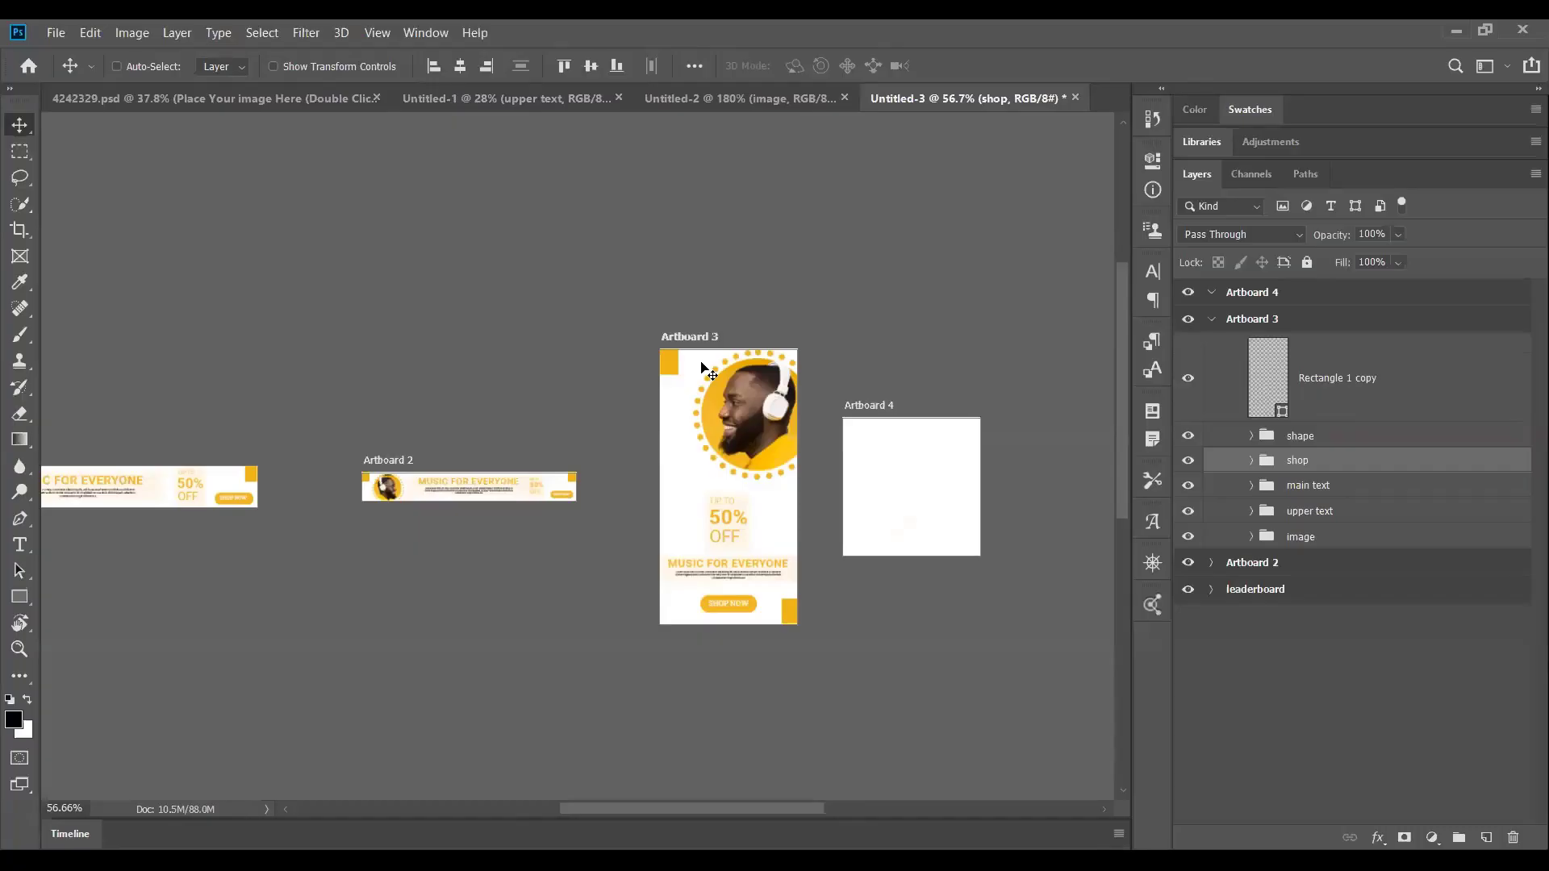
Switch to the Untitled-2 leaderboard banner and start a Save for Web (Legacy) export.
left_click(729, 98)
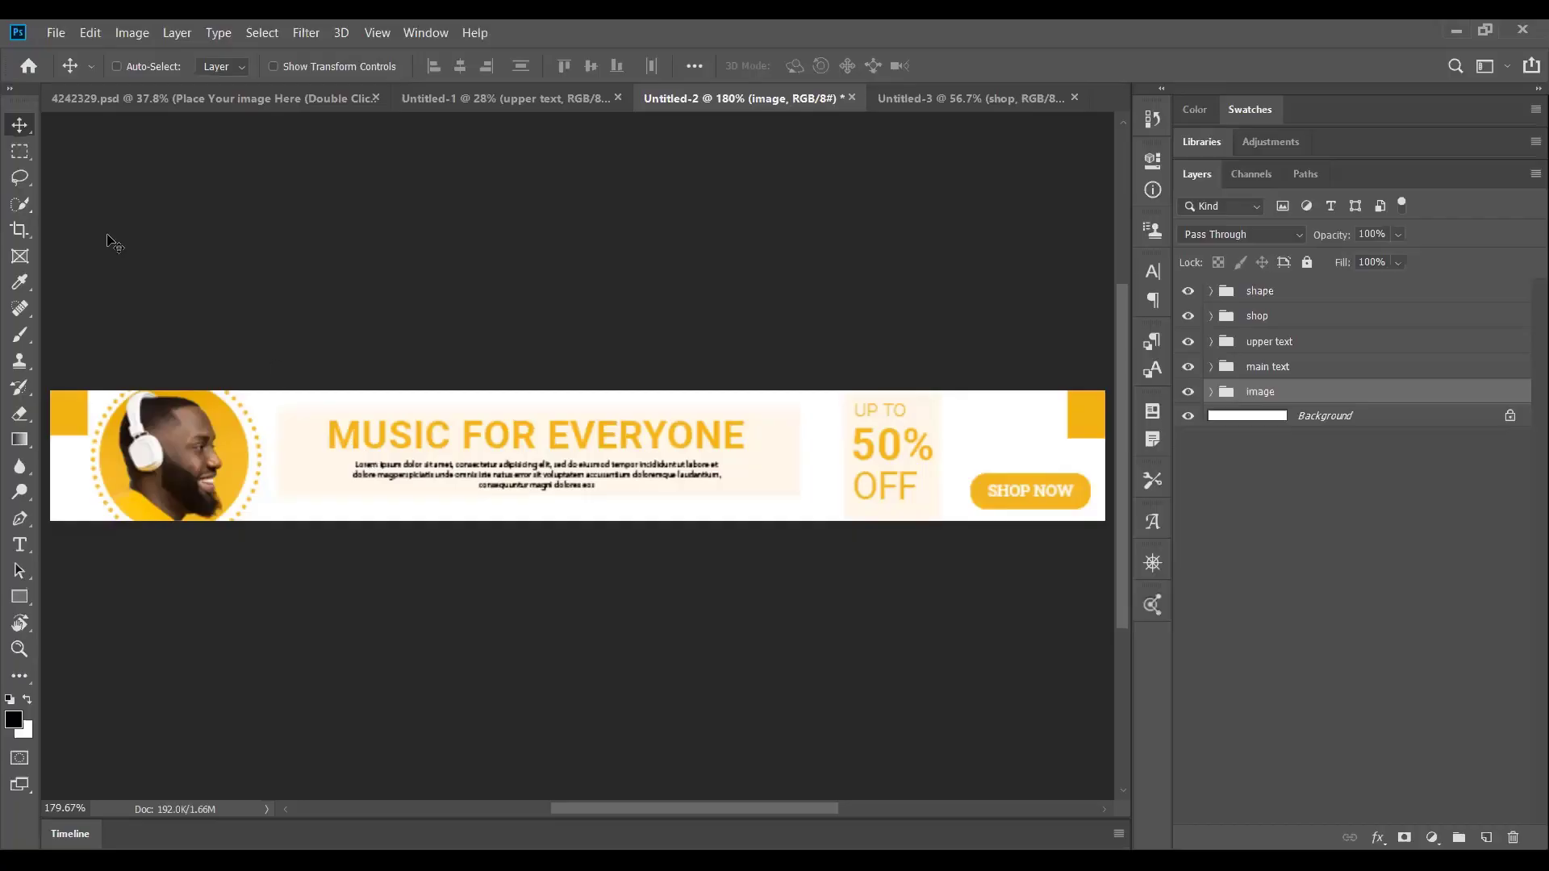
left_click(55, 33)
left_click(472, 318)
left_click(55, 33)
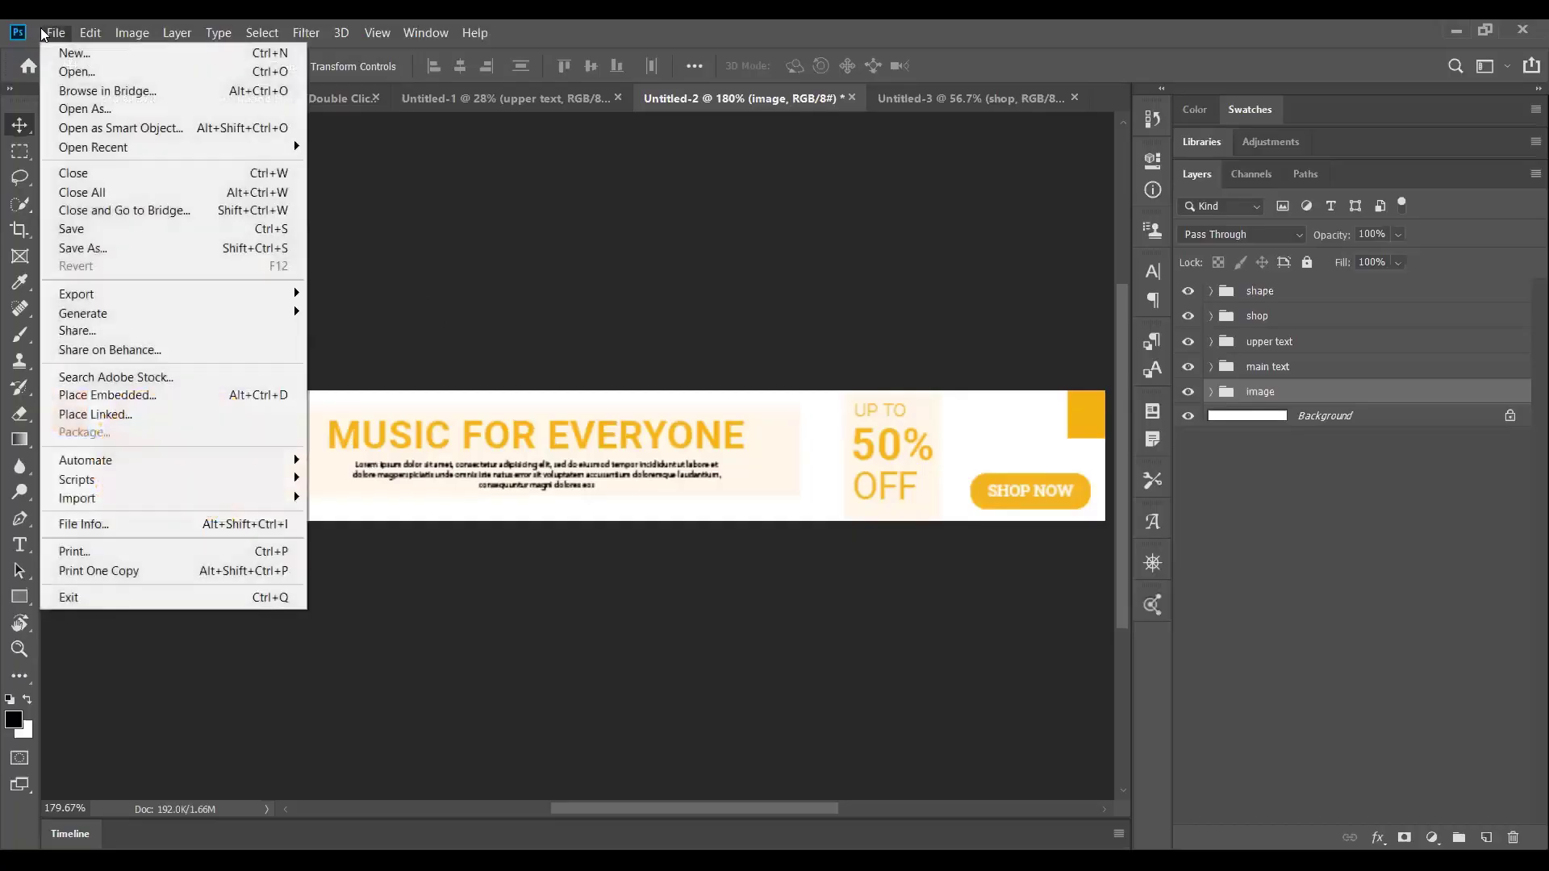
mouse_move(128, 296)
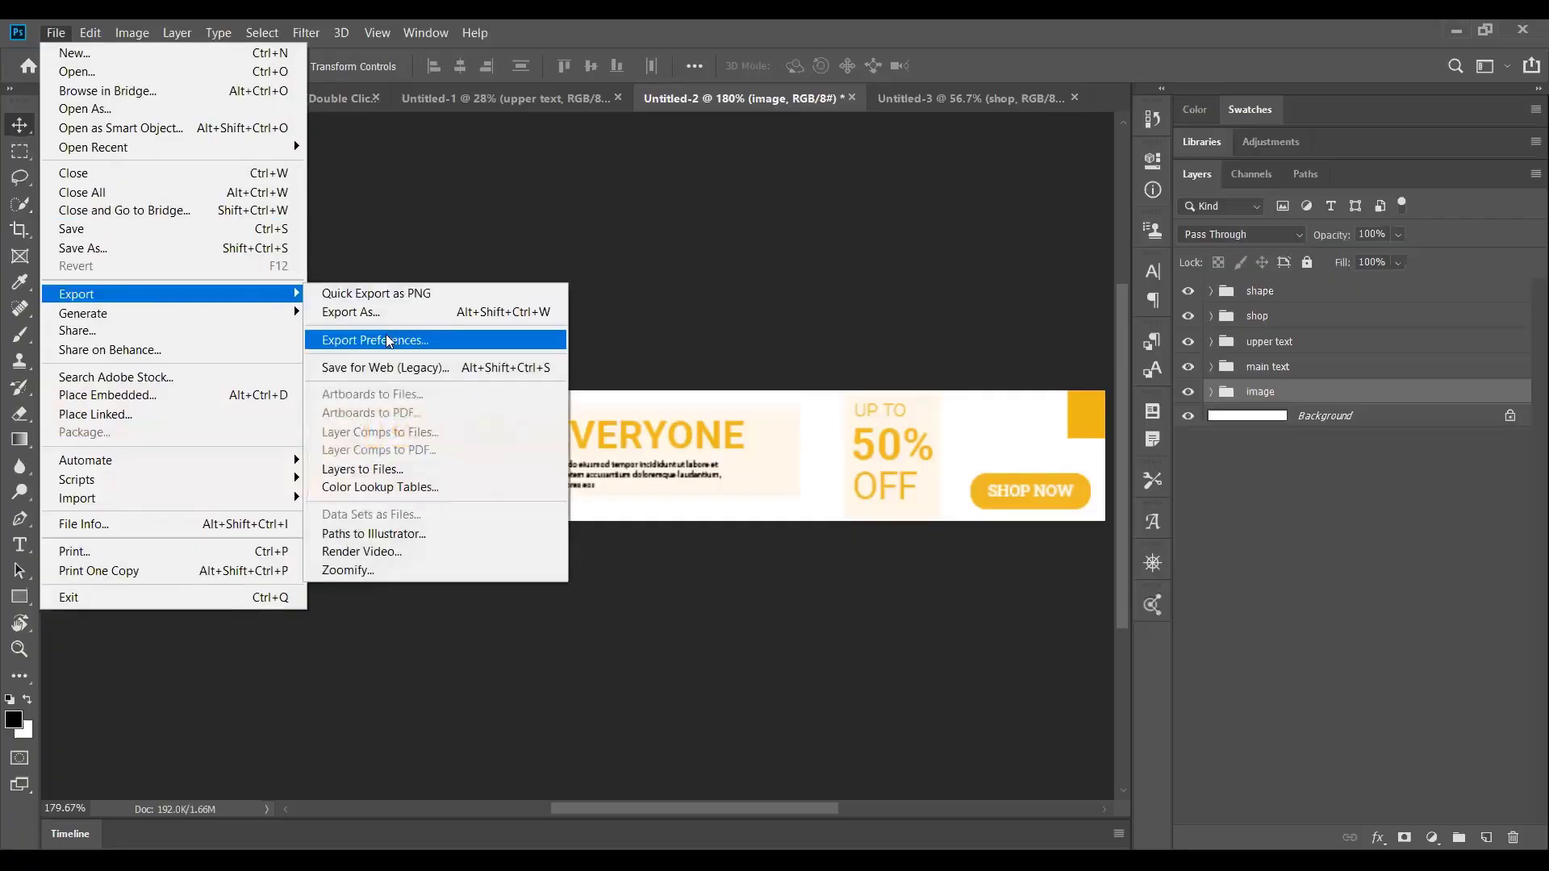
left_click(385, 368)
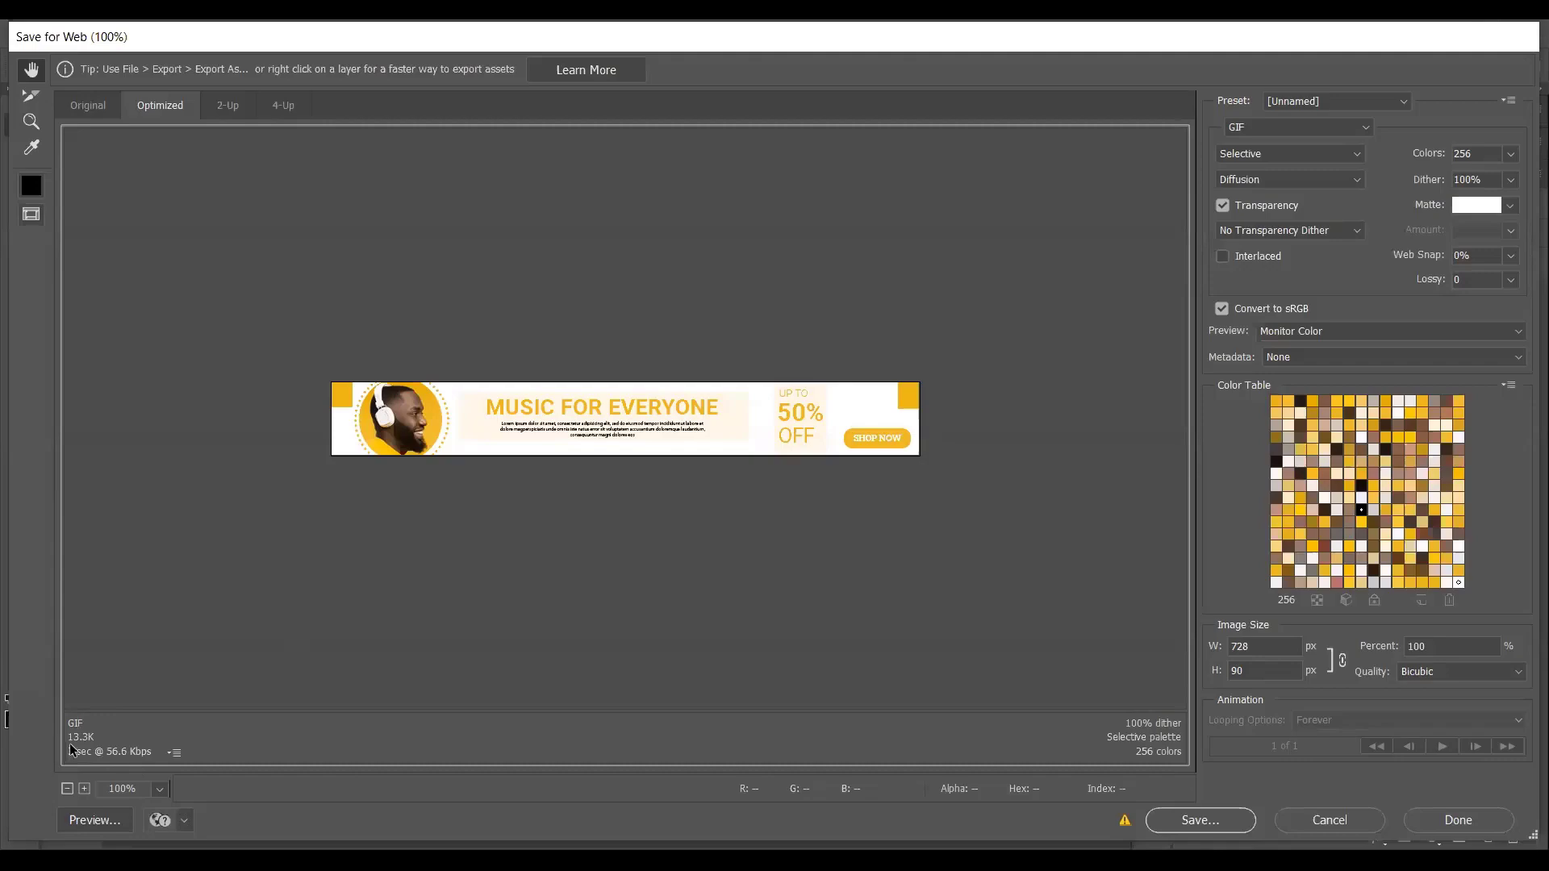
Set the web export format to JPEG with Maximum compression quality.
left_click(1315, 131)
left_click(1275, 162)
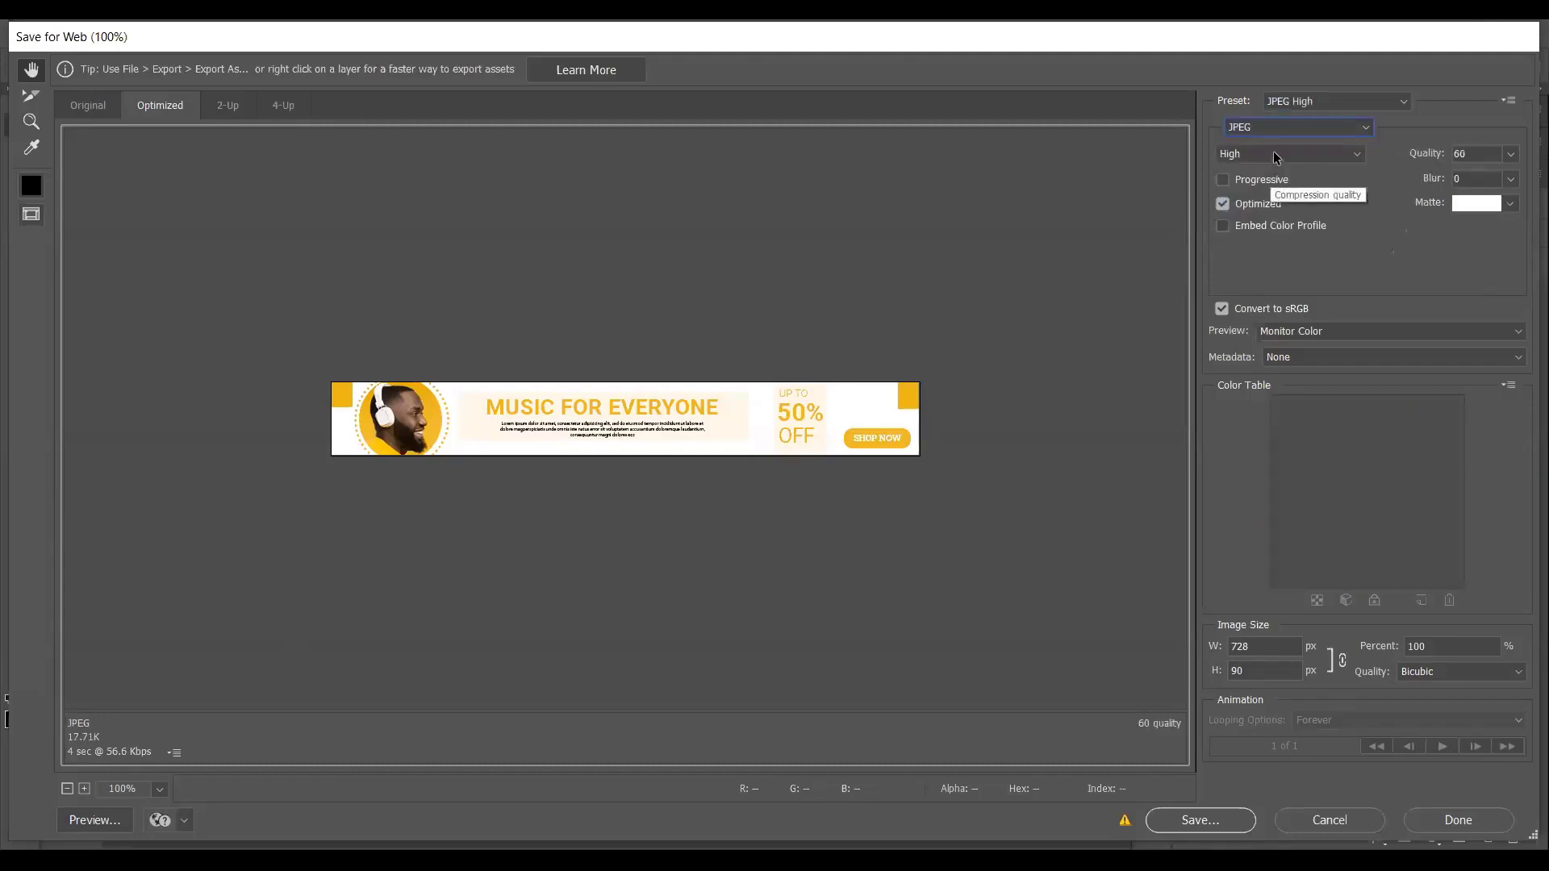
left_click(1275, 154)
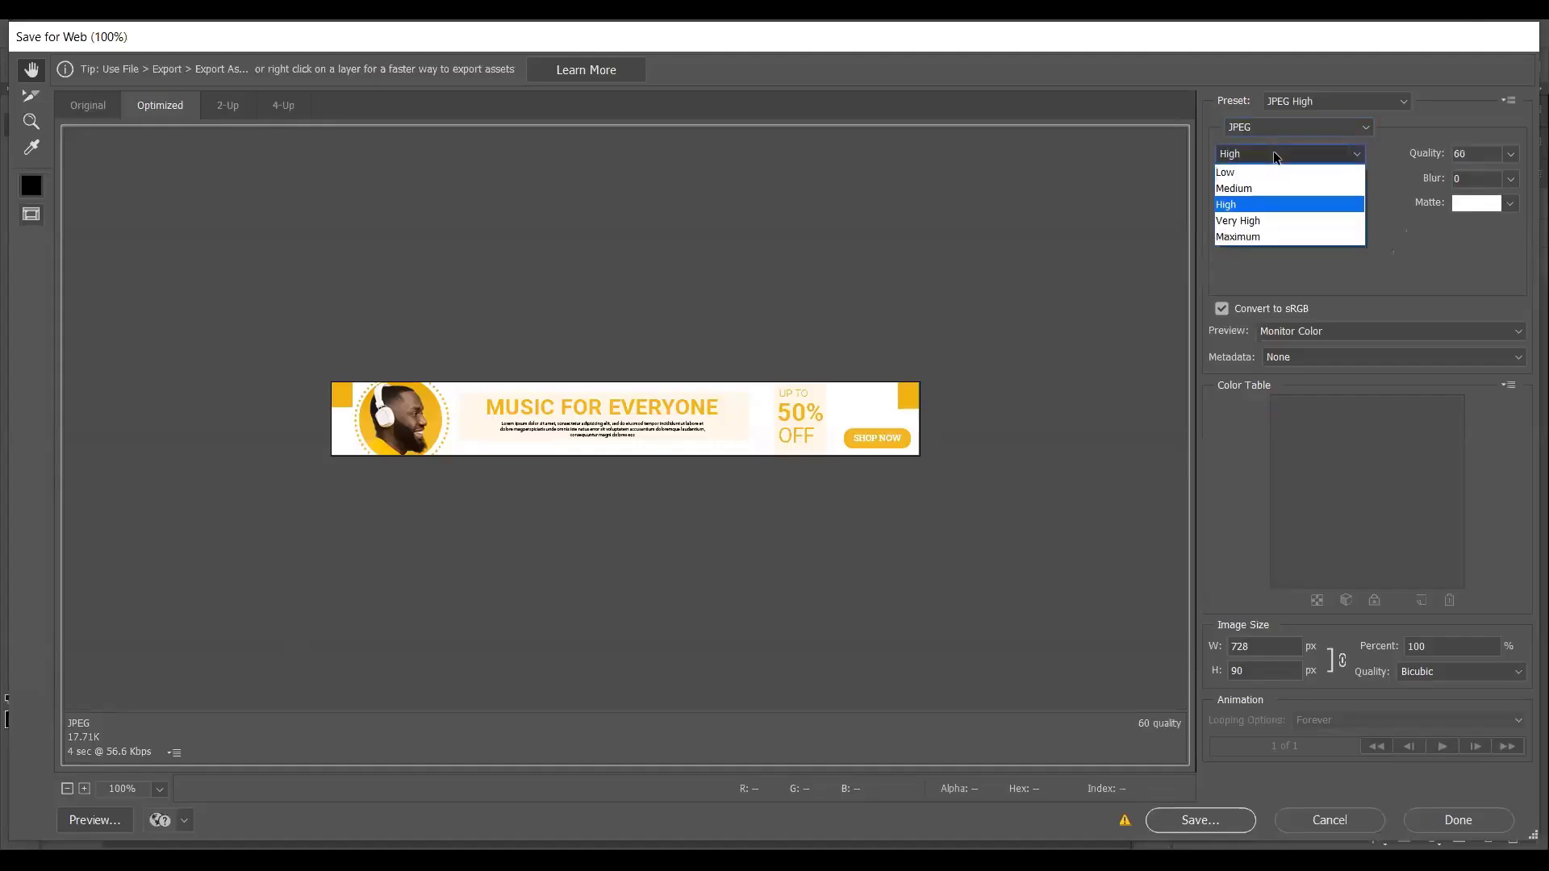
left_click(1268, 236)
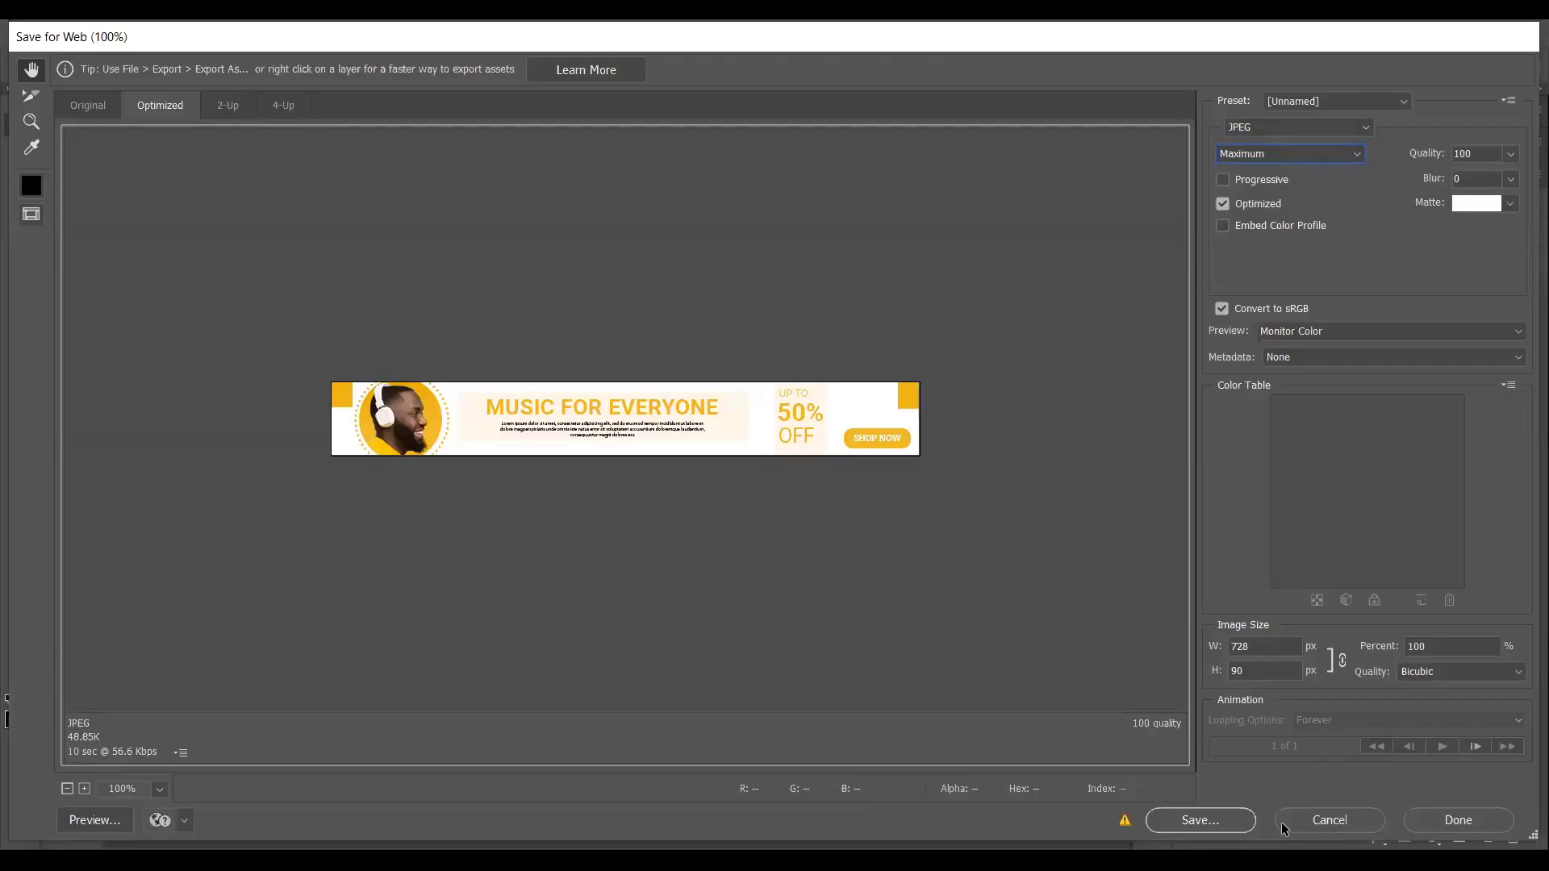
Fit the whole banner in the export view and launch a browser preview of the optimized JPEG.
key("ctrl+0")
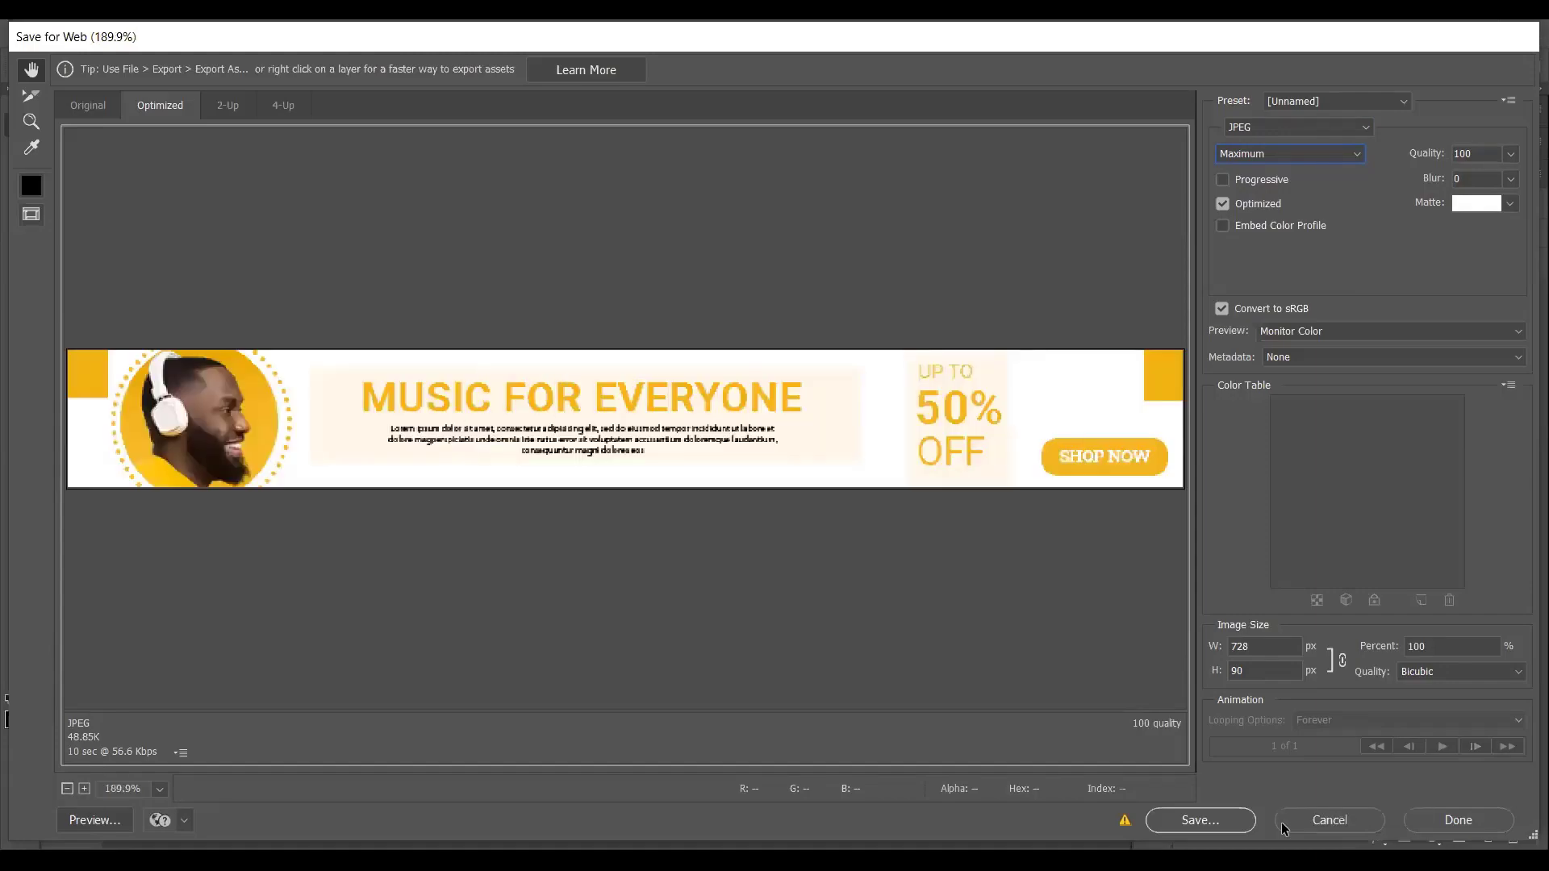
left_click(94, 820)
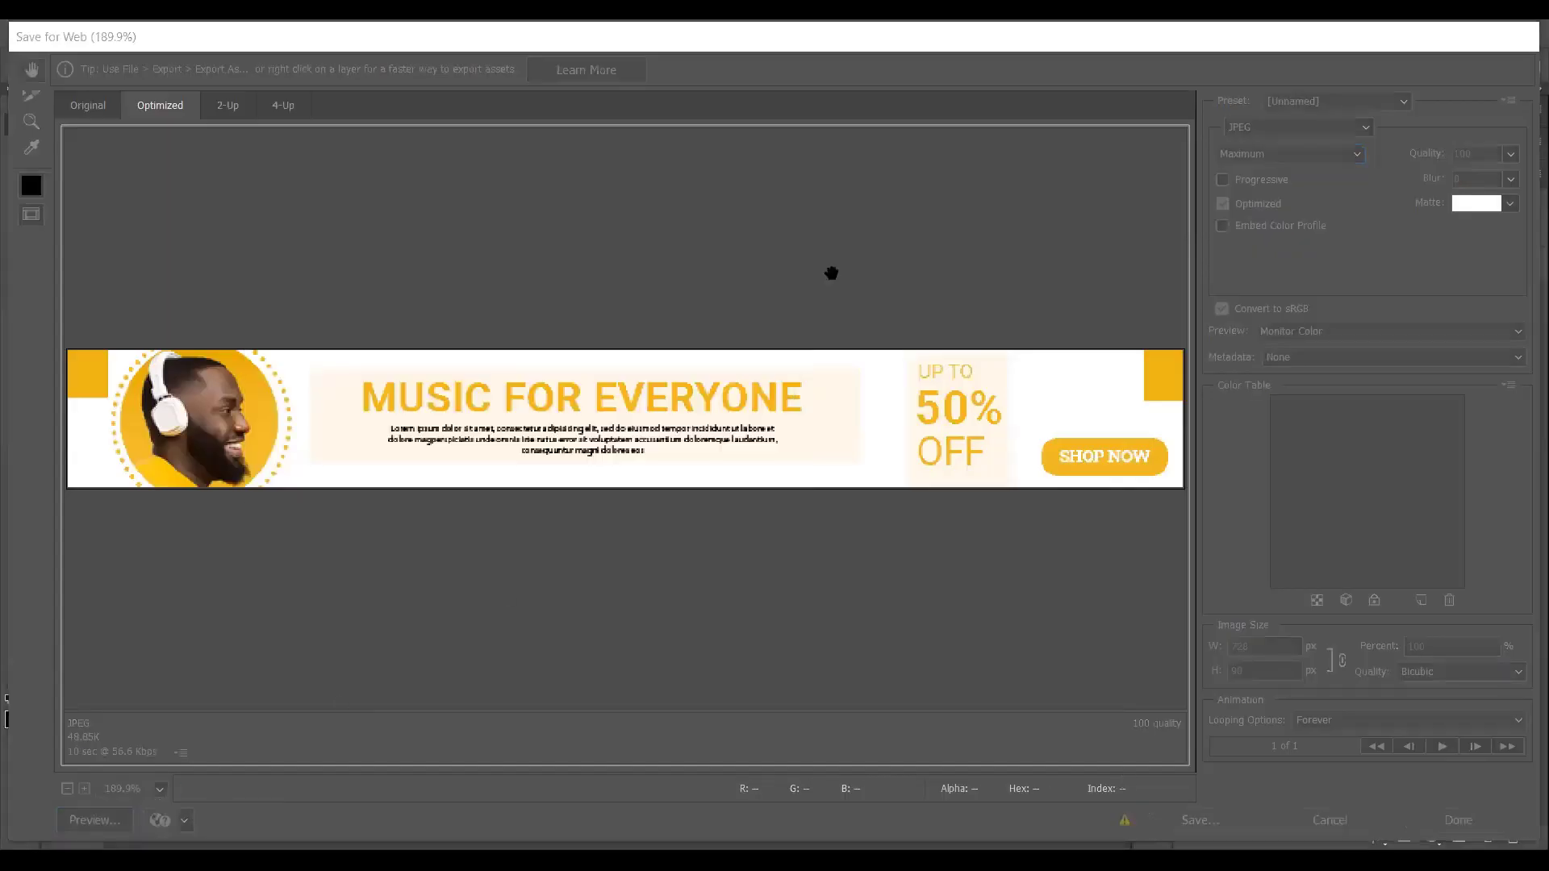